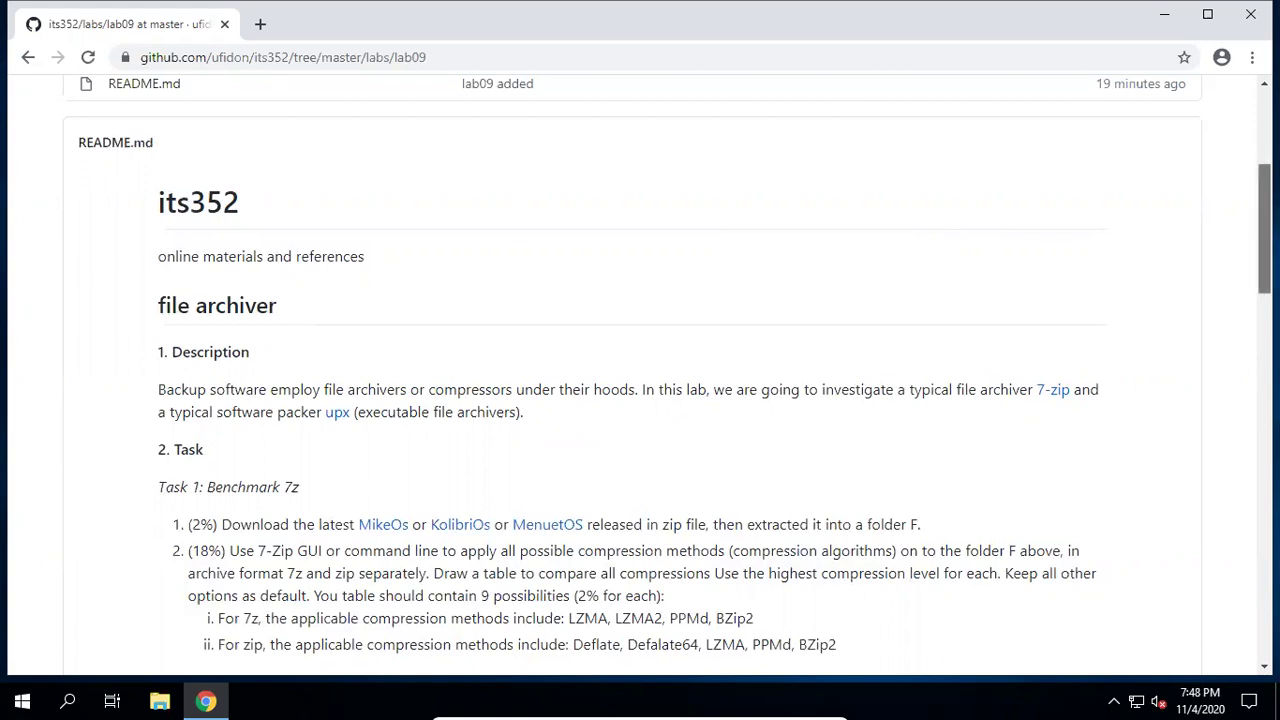
Scroll the lab09 README down to the file archiver section and Task 1
{"action": "scroll", "coordinate": [640, 378], "scroll_direction": "down", "scroll_amount": 2}
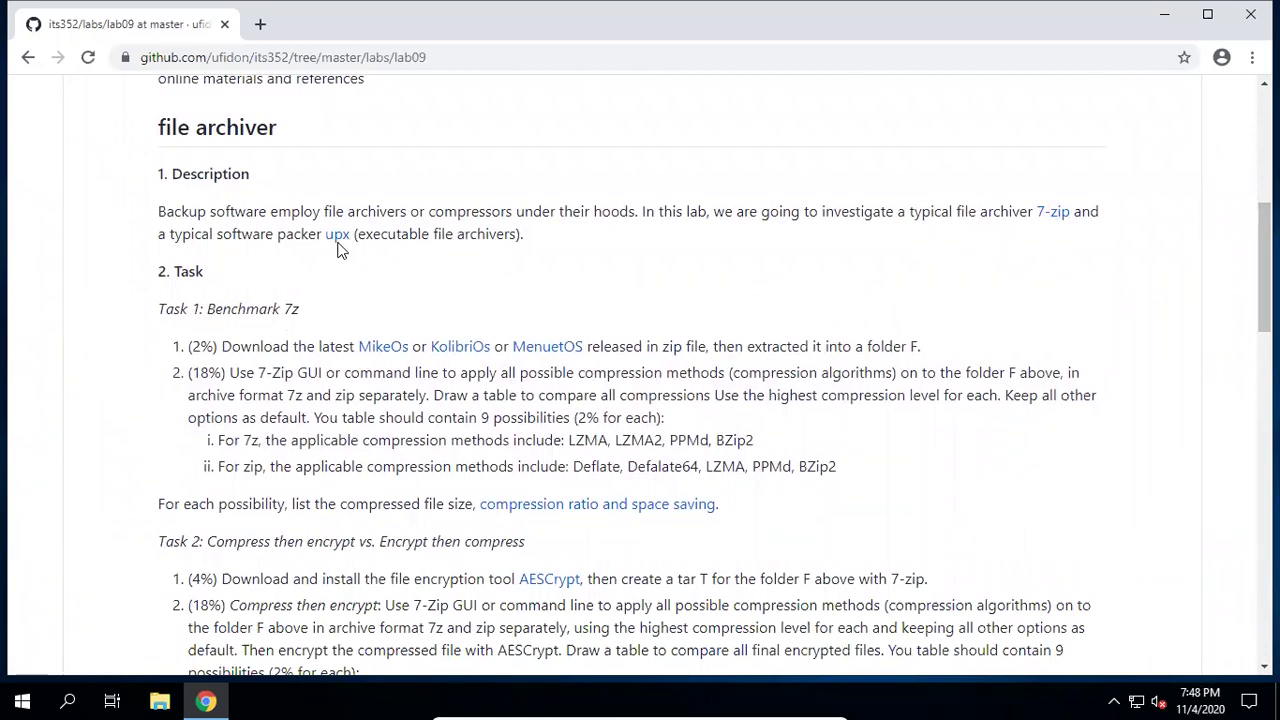
Open the README's 7-zip and upx links in new tabs
{"action": "right_click", "coordinate": [1048, 218]}
{"action": "left_click", "coordinate": [1055, 221]}
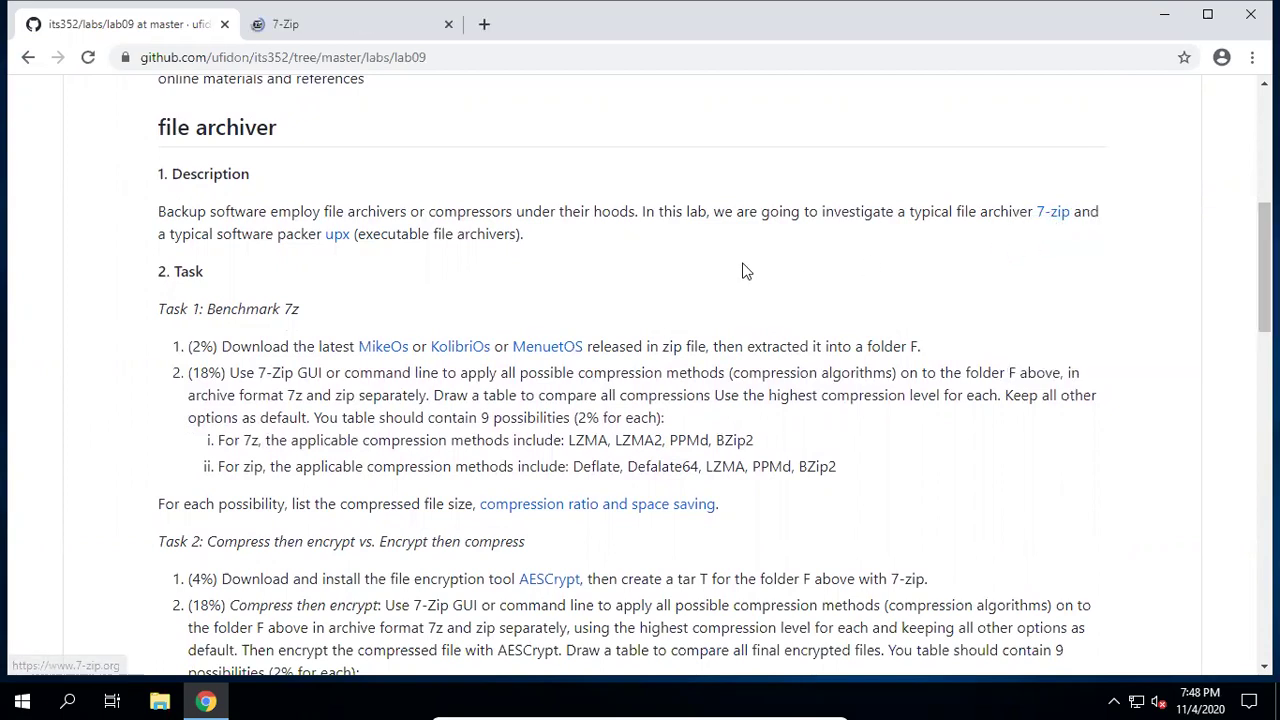
{"action": "right_click", "coordinate": [336, 237]}
{"action": "left_click", "coordinate": [363, 256]}
View the 7-Zip site and UPX's latest 3.96 release page, then return to lab09
{"action": "left_click", "coordinate": [351, 29]}
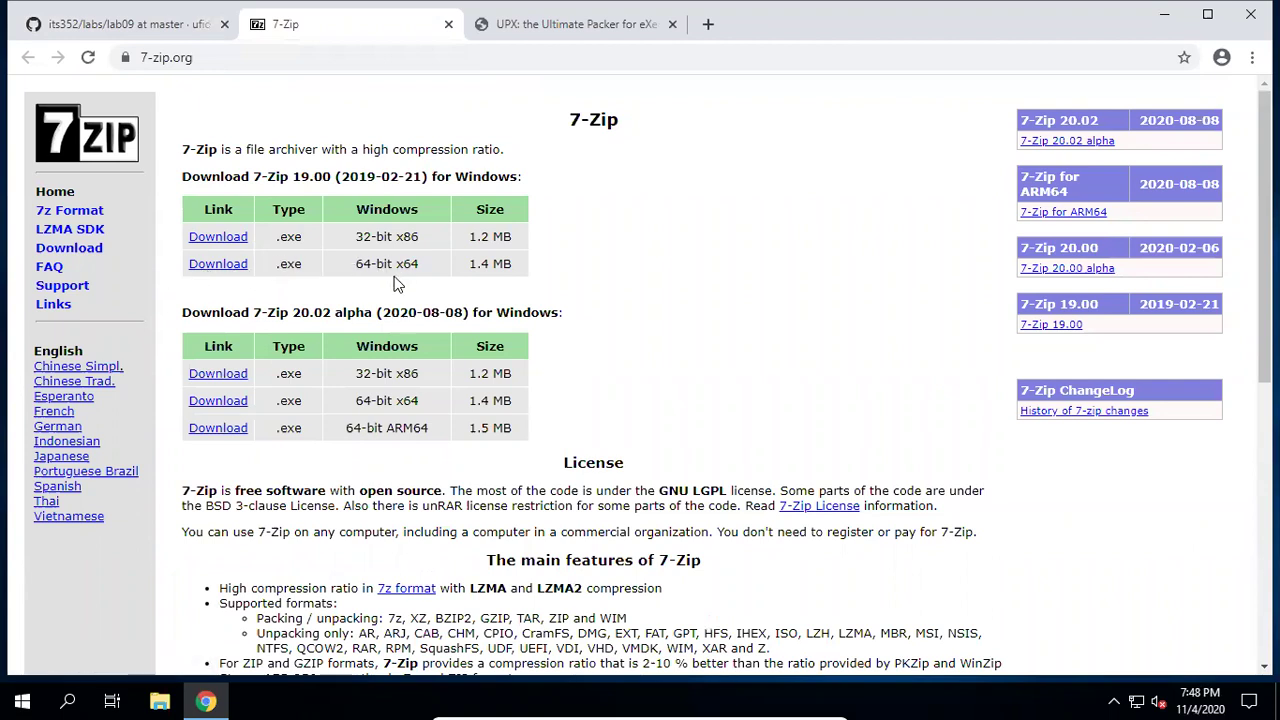
{"action": "left_click", "coordinate": [551, 28]}
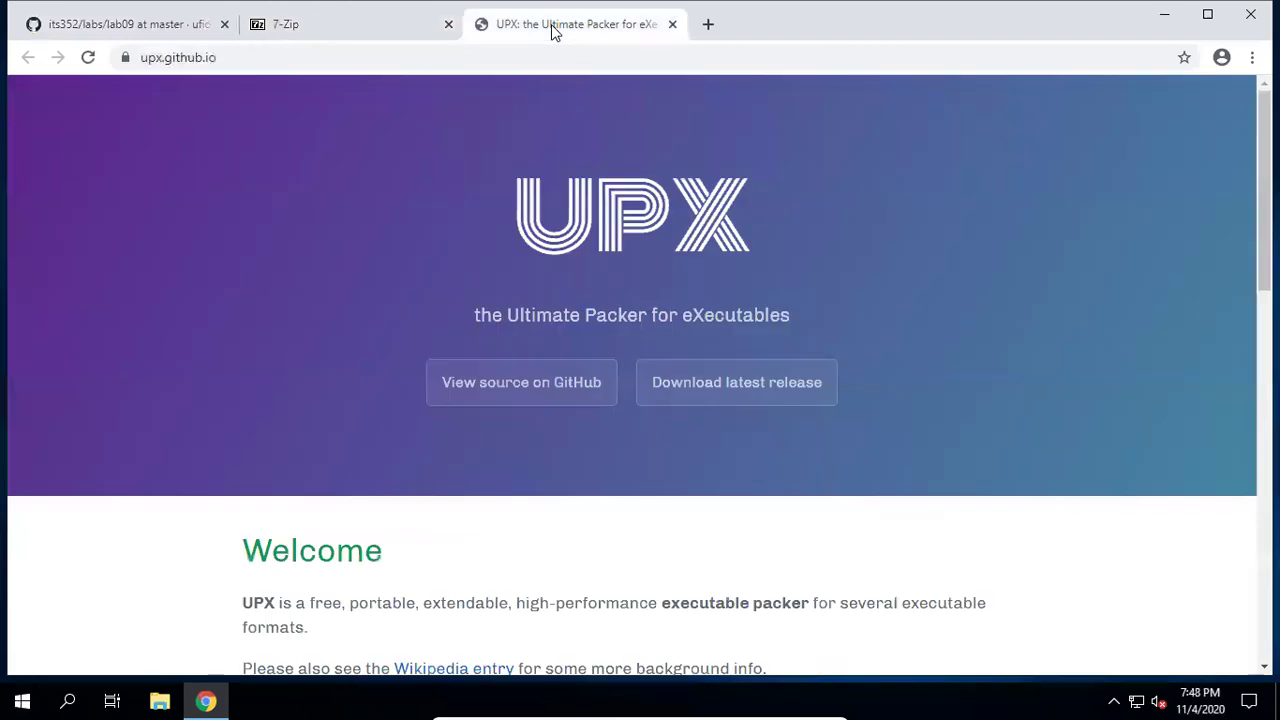
{"action": "left_click", "coordinate": [706, 388]}
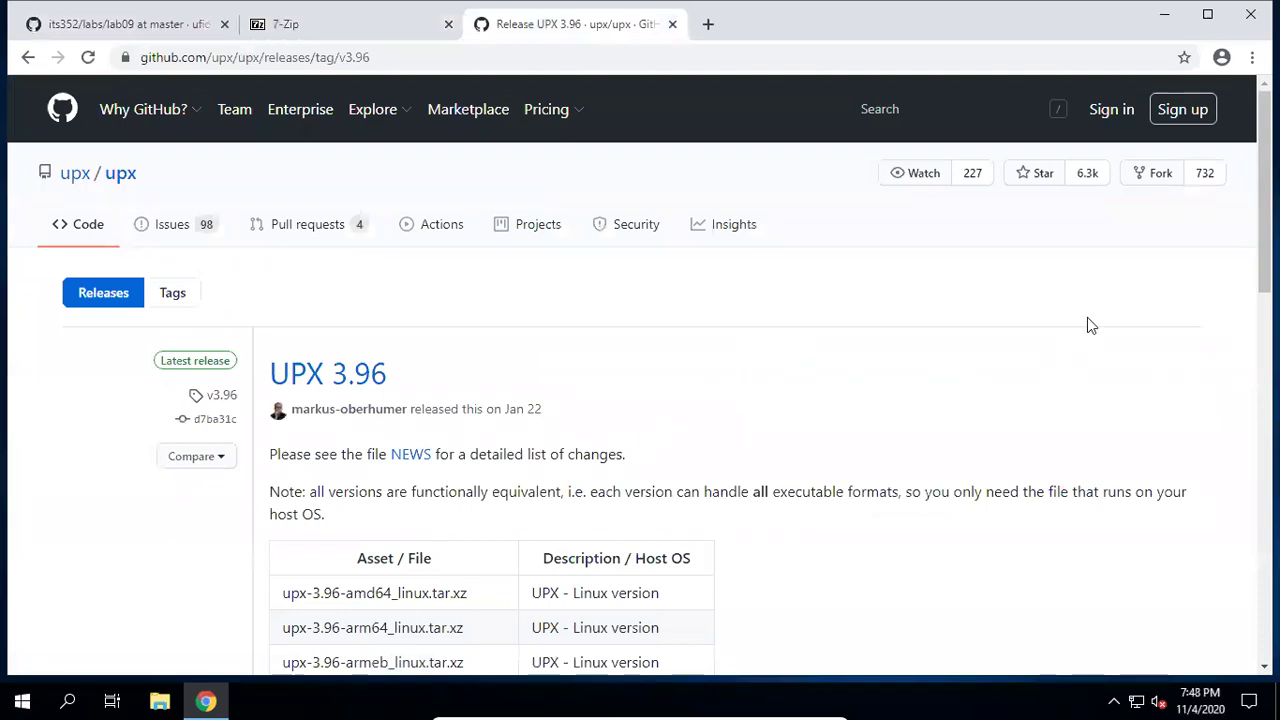
{"action": "left_click_drag", "start_coordinate": [1265, 240], "coordinate": [1265, 408]}
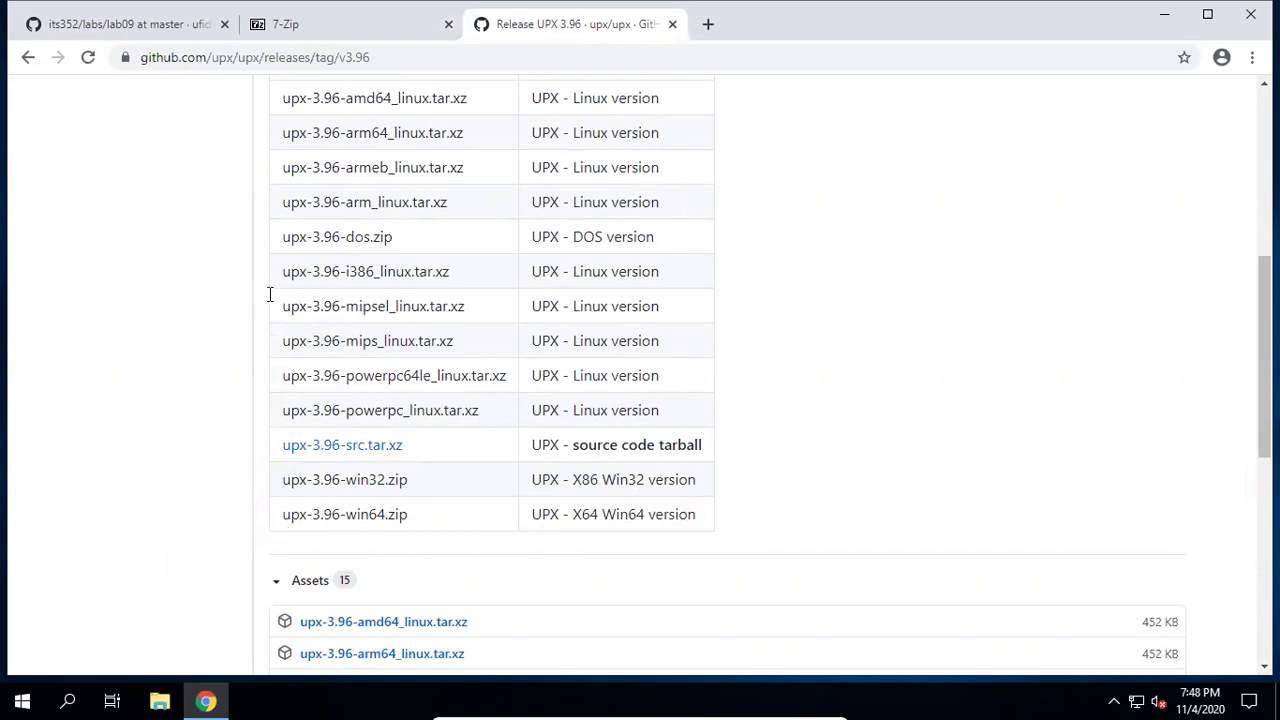
{"action": "left_click", "coordinate": [155, 28]}
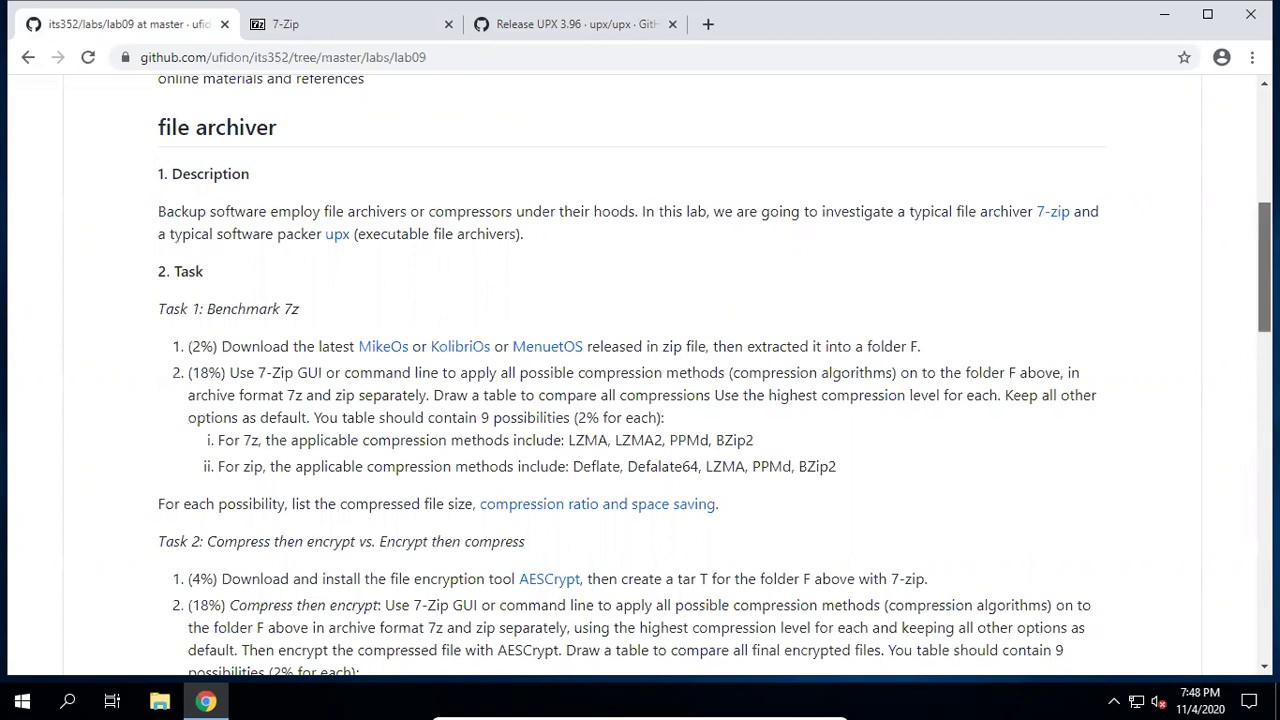
Open the README's AESCrypt link in a new tab and switch to it
{"action": "scroll", "coordinate": [1264, 265], "scroll_direction": "down", "scroll_amount": 1}
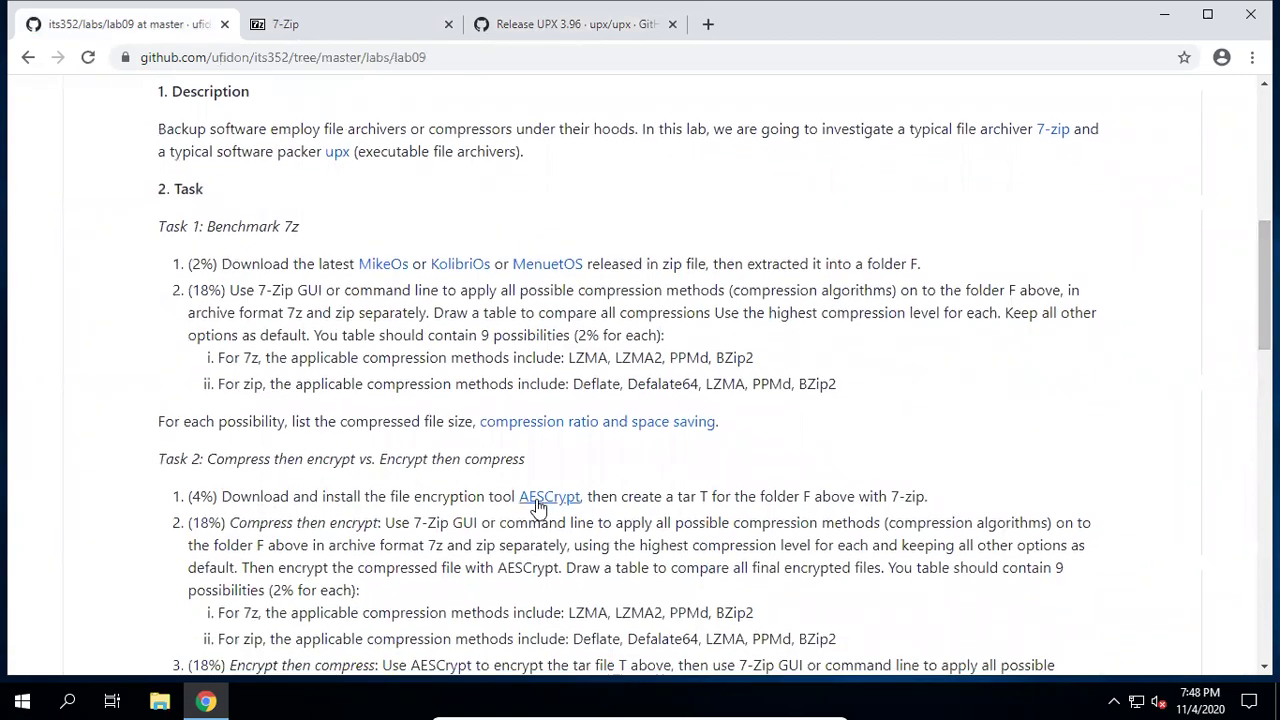
{"action": "right_click", "coordinate": [540, 503]}
{"action": "left_click", "coordinate": [579, 506]}
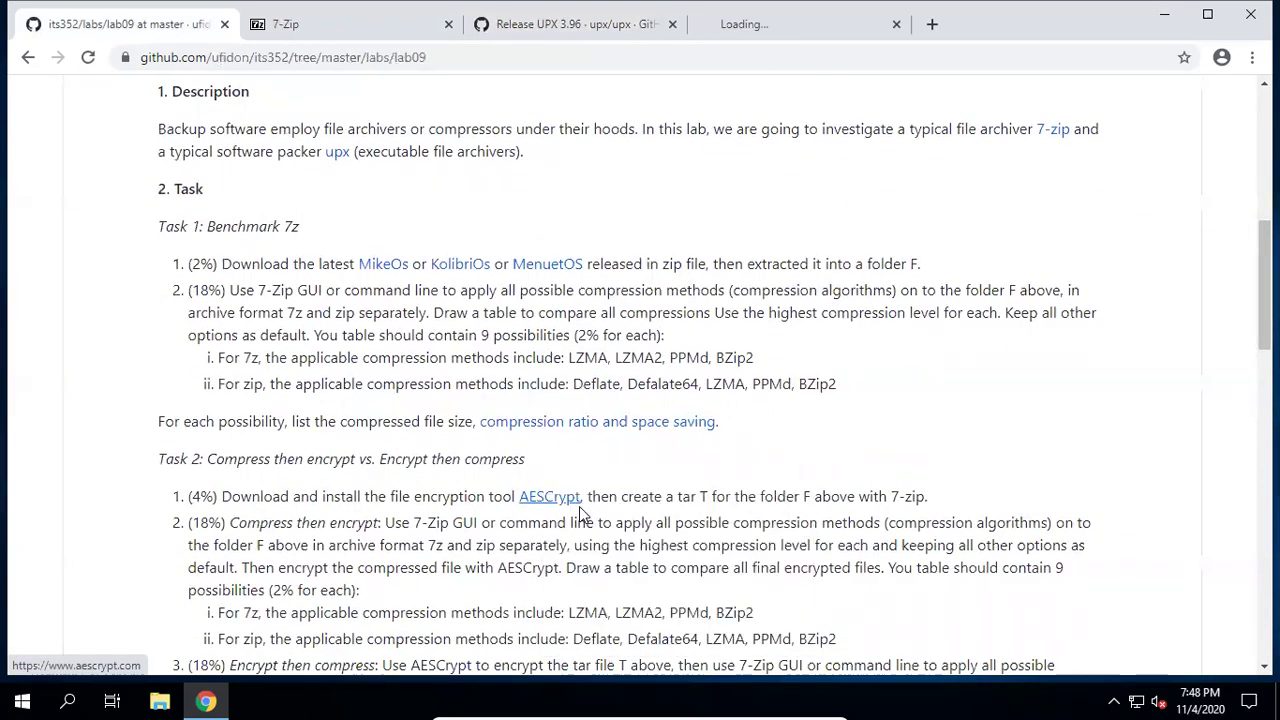
{"action": "left_click", "coordinate": [772, 26]}
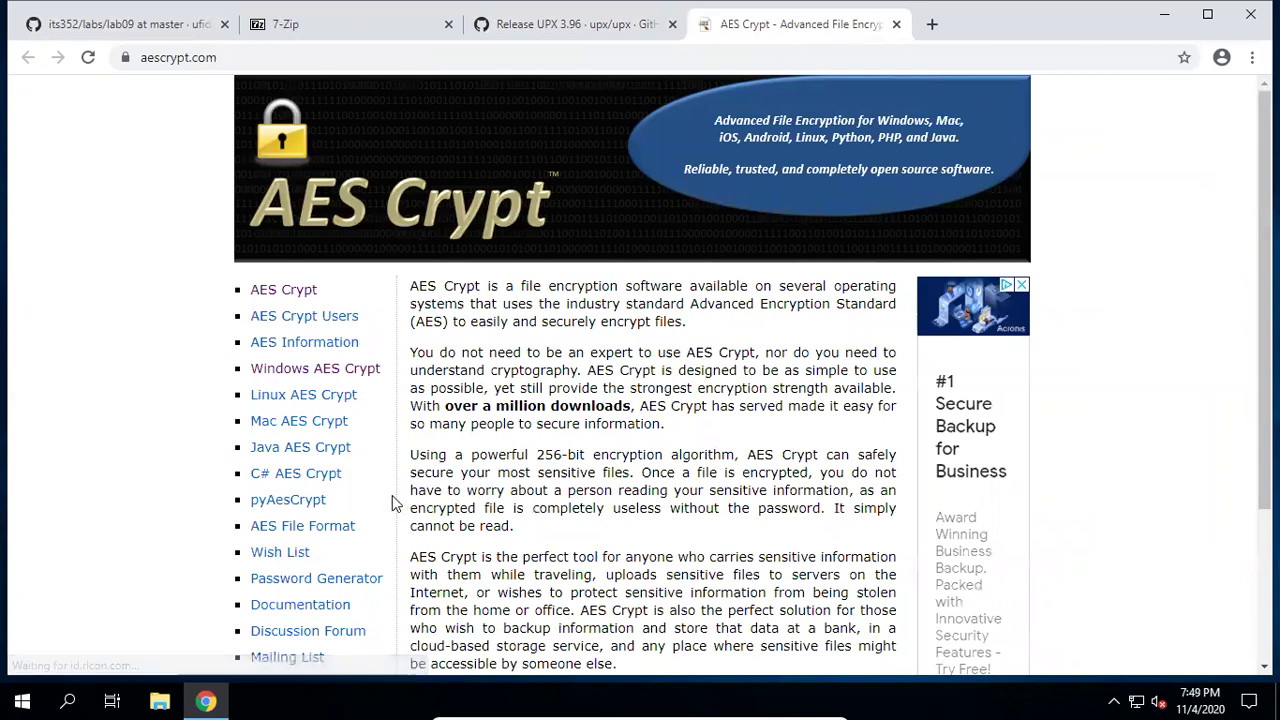
Read the Windows AES Crypt guide, then go to its Download page
{"action": "left_click", "coordinate": [303, 372]}
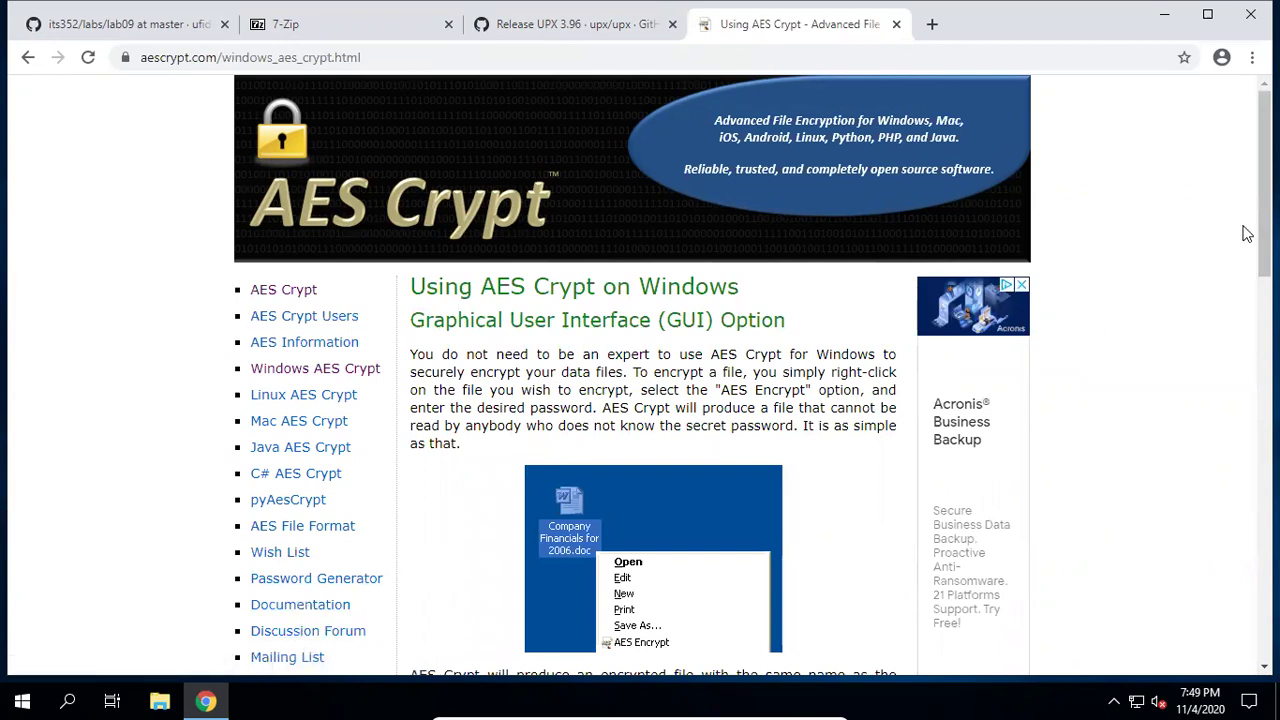
{"action": "scroll", "coordinate": [645, 522], "scroll_direction": "down", "scroll_amount": 1}
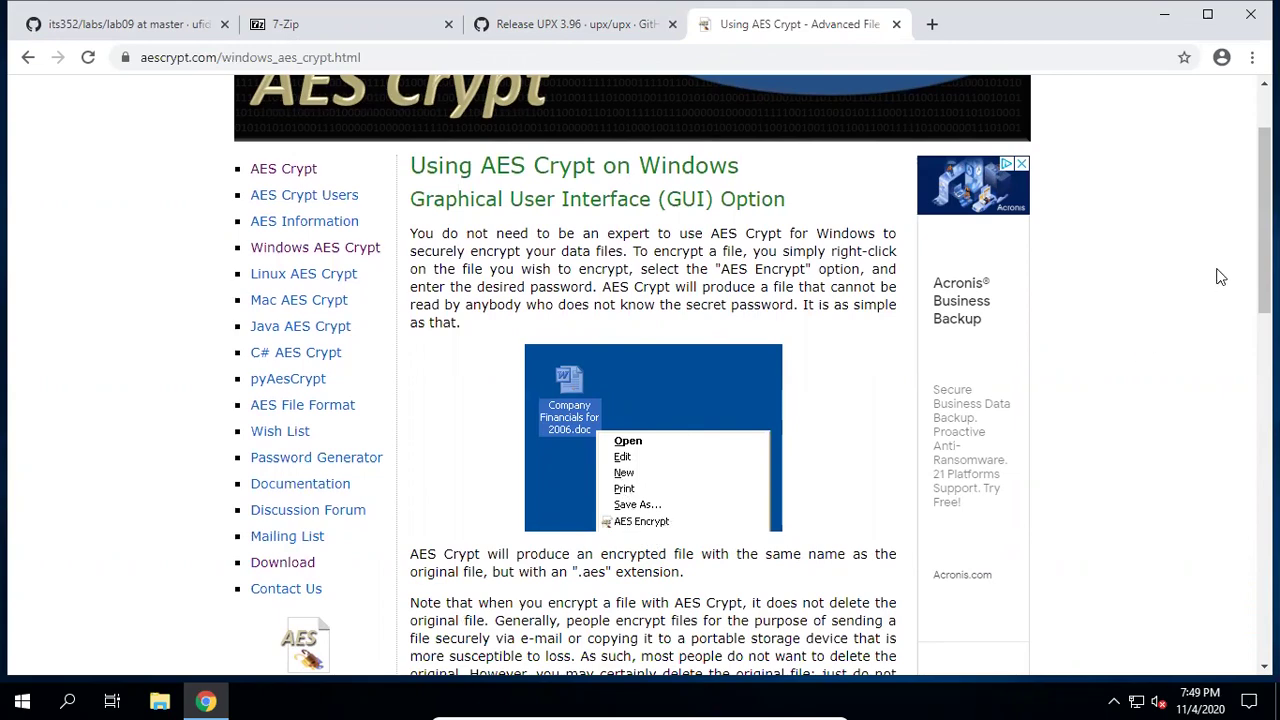
{"action": "left_click_drag", "start_coordinate": [1264, 220], "coordinate": [1264, 362]}
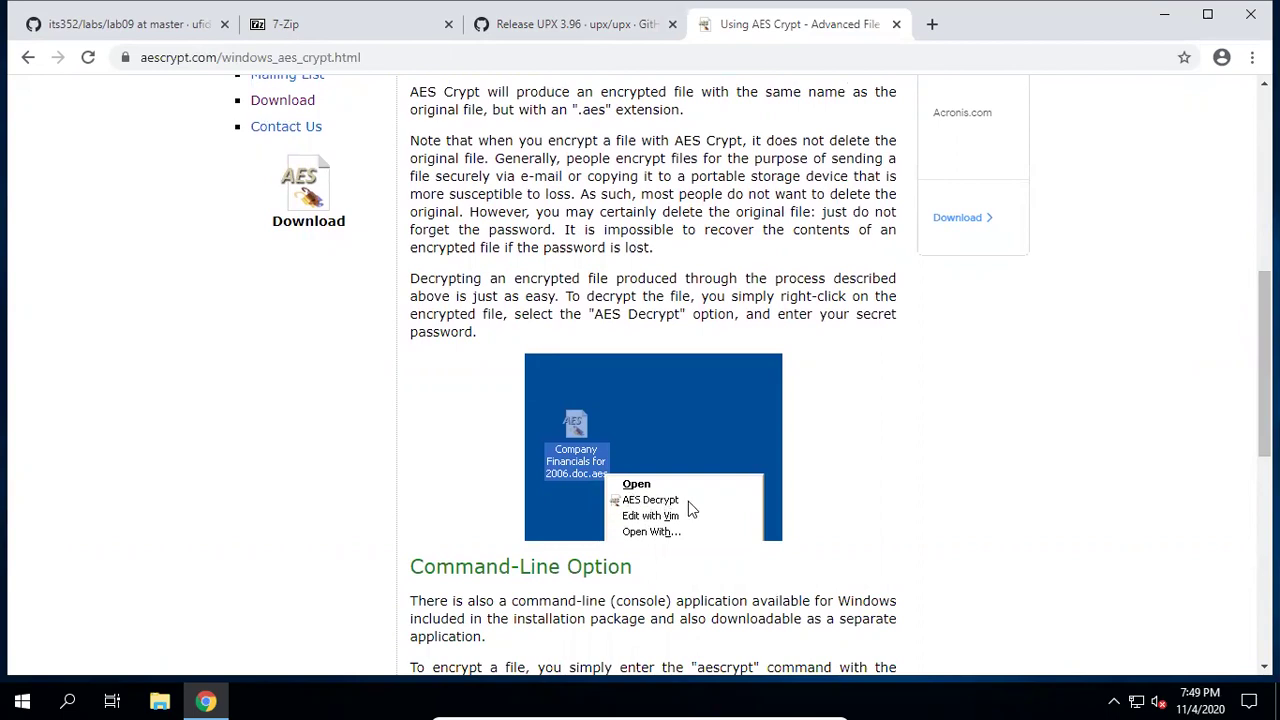
{"action": "left_click_drag", "start_coordinate": [1264, 364], "coordinate": [1240, 616]}
{"action": "left_click_drag", "start_coordinate": [1264, 521], "coordinate": [1240, 248]}
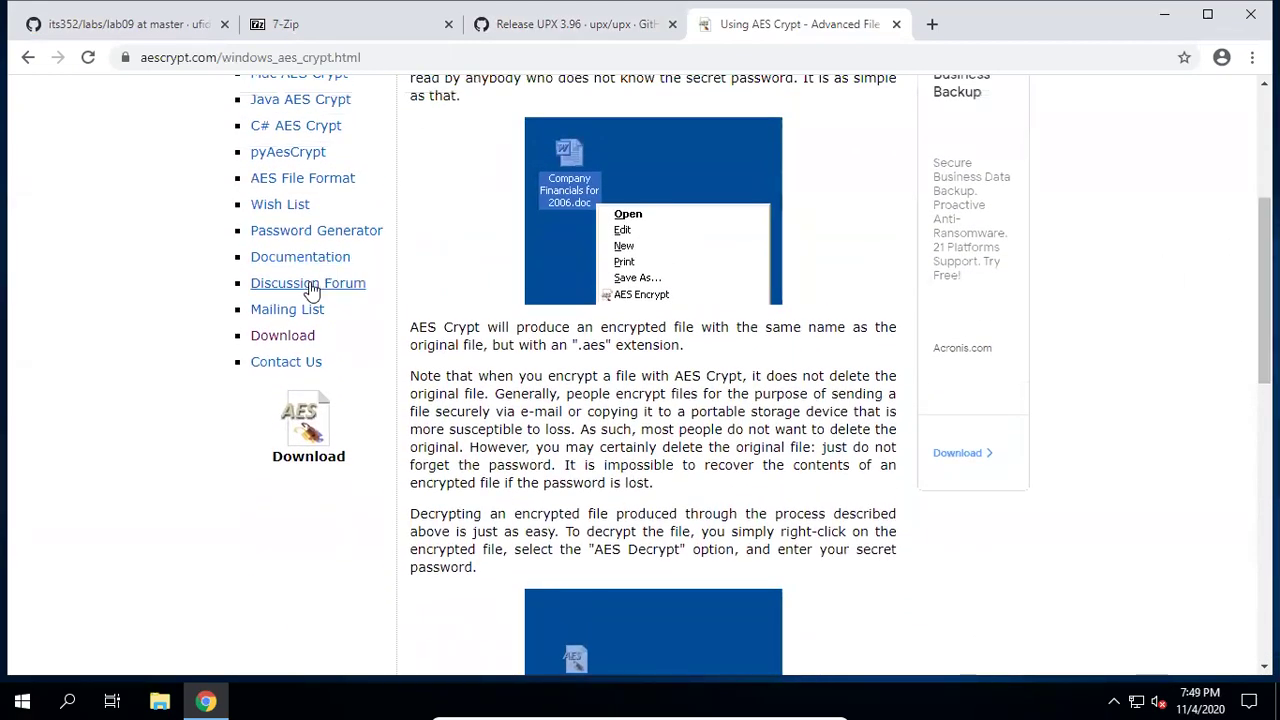
{"action": "left_click", "coordinate": [280, 336]}
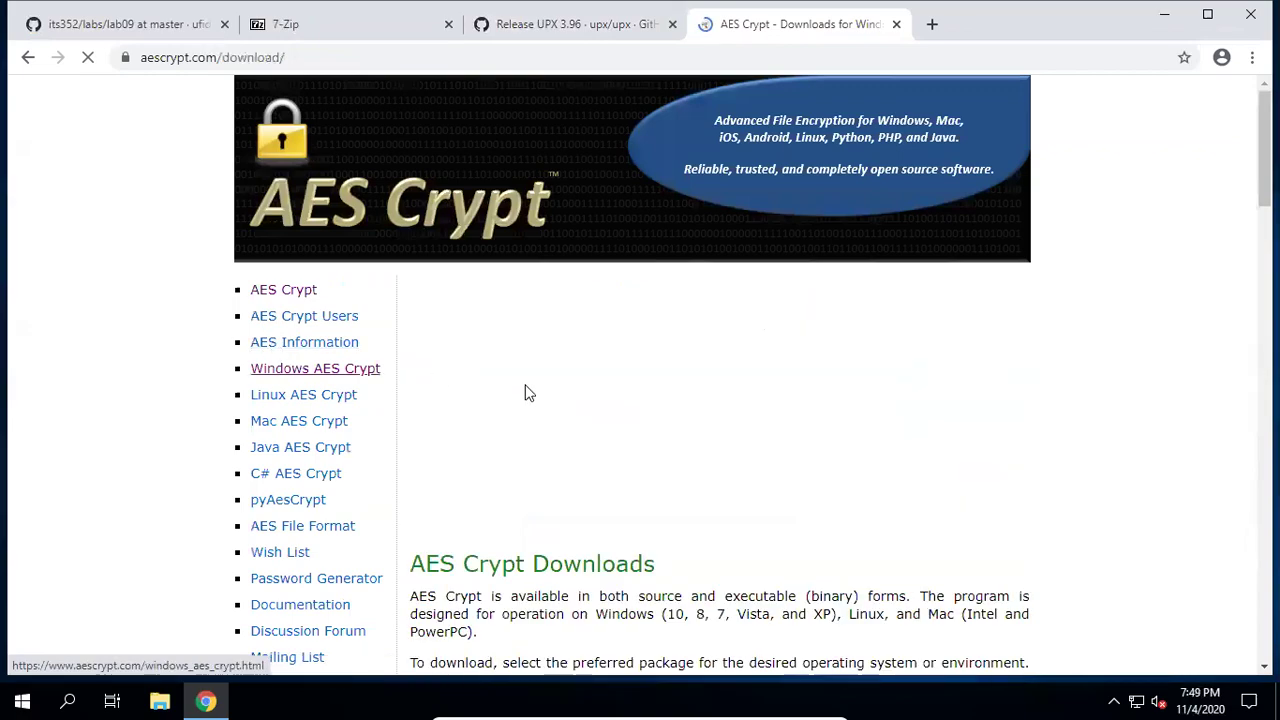
Scroll the AES Crypt downloads to the Windows list, then go back to the lab09 tab
{"action": "scroll", "coordinate": [437, 383], "scroll_direction": "down", "scroll_amount": 2}
{"action": "scroll", "coordinate": [706, 306], "scroll_direction": "down", "scroll_amount": 4}
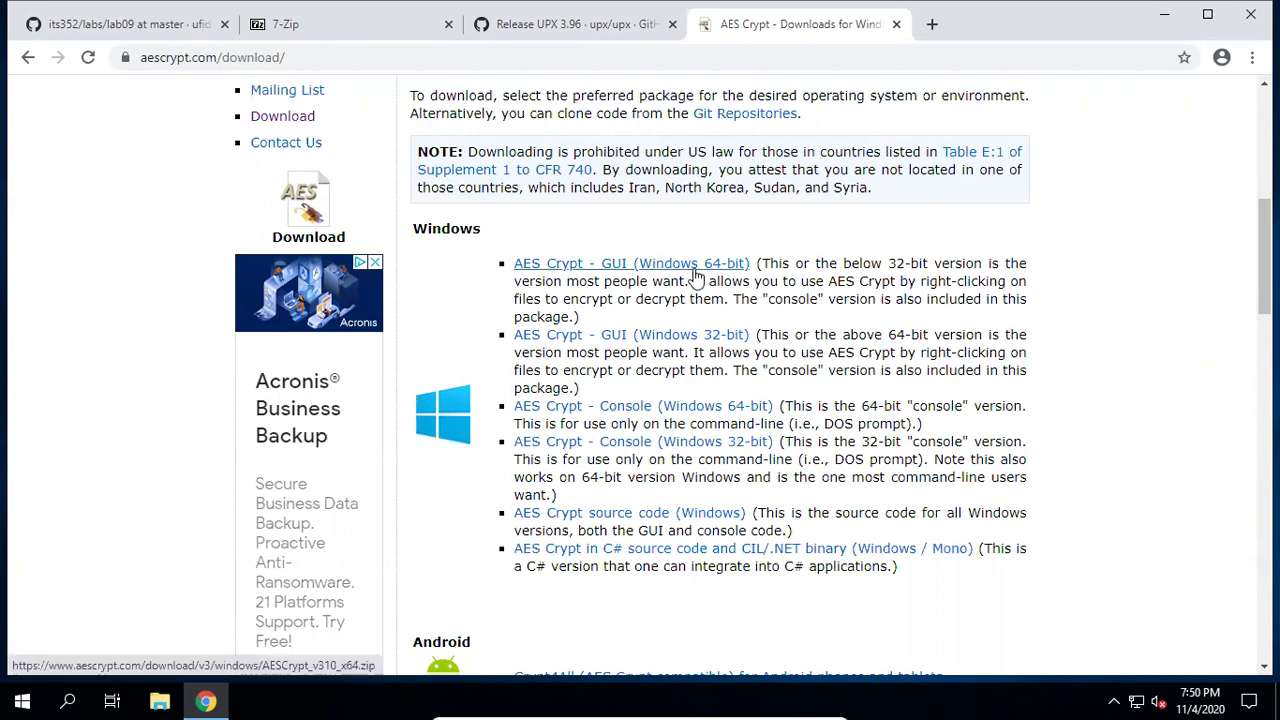
{"action": "left_click", "coordinate": [128, 26]}
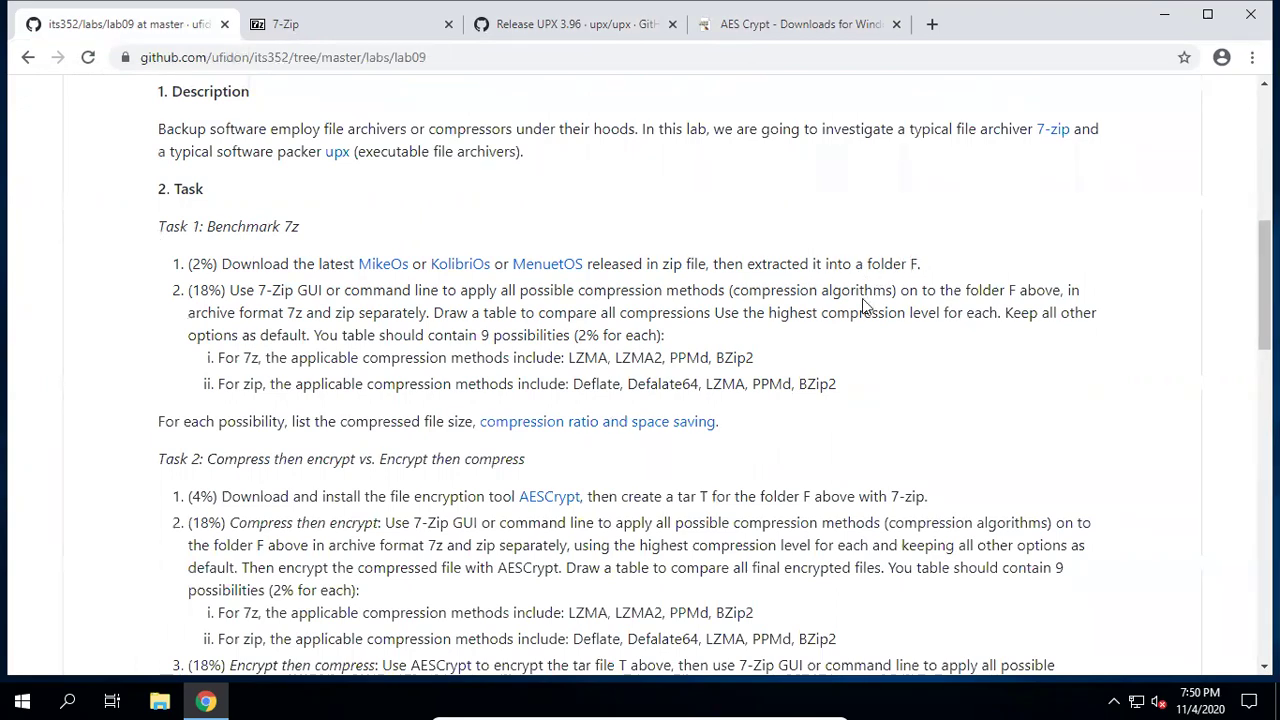
Check the folder name in Task 1, then open Documents in File Explorer
{"action": "double_click", "coordinate": [912, 263]}
{"action": "left_click", "coordinate": [884, 264]}
{"action": "left_click", "coordinate": [158, 700]}
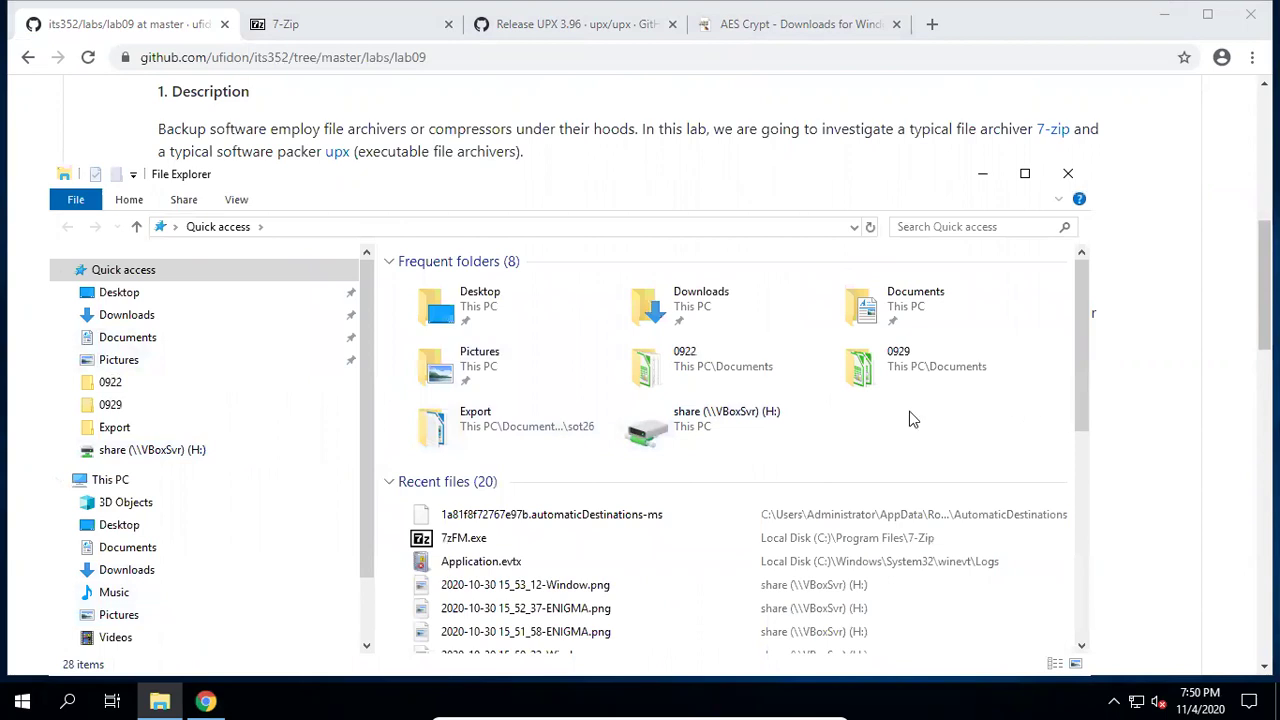
{"action": "left_click", "coordinate": [862, 310]}
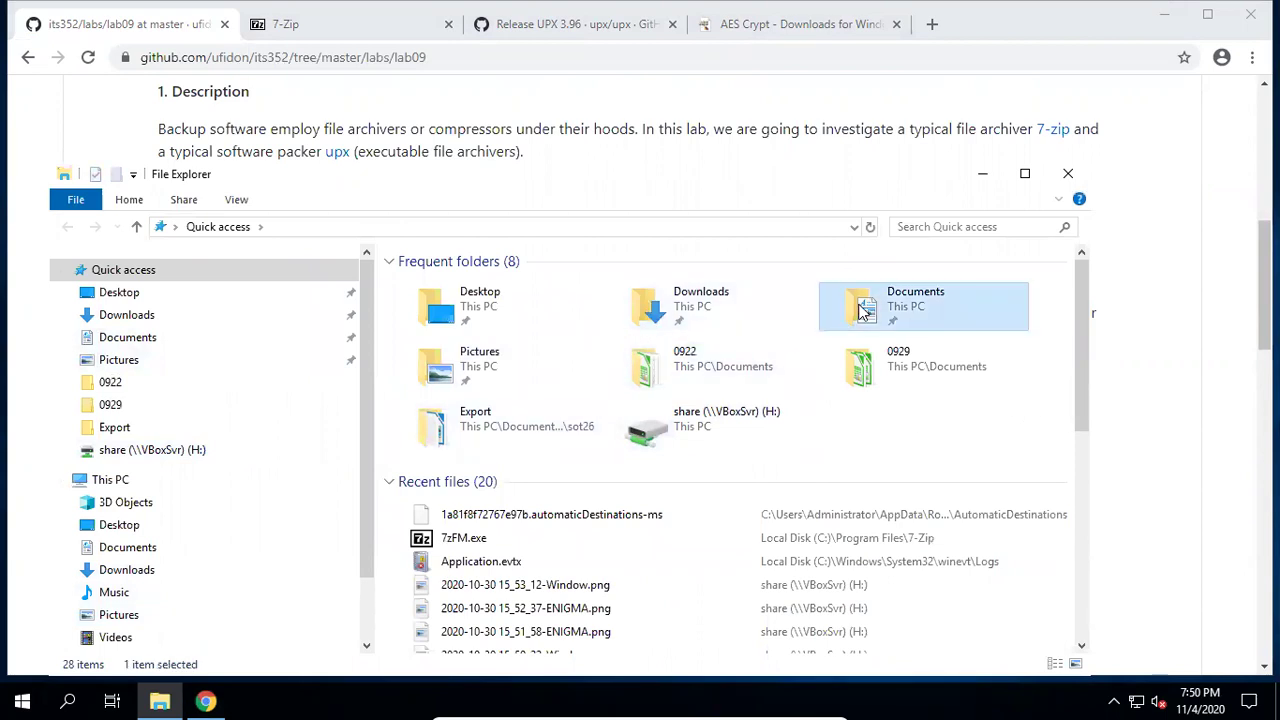
{"action": "double_click", "coordinate": [862, 310]}
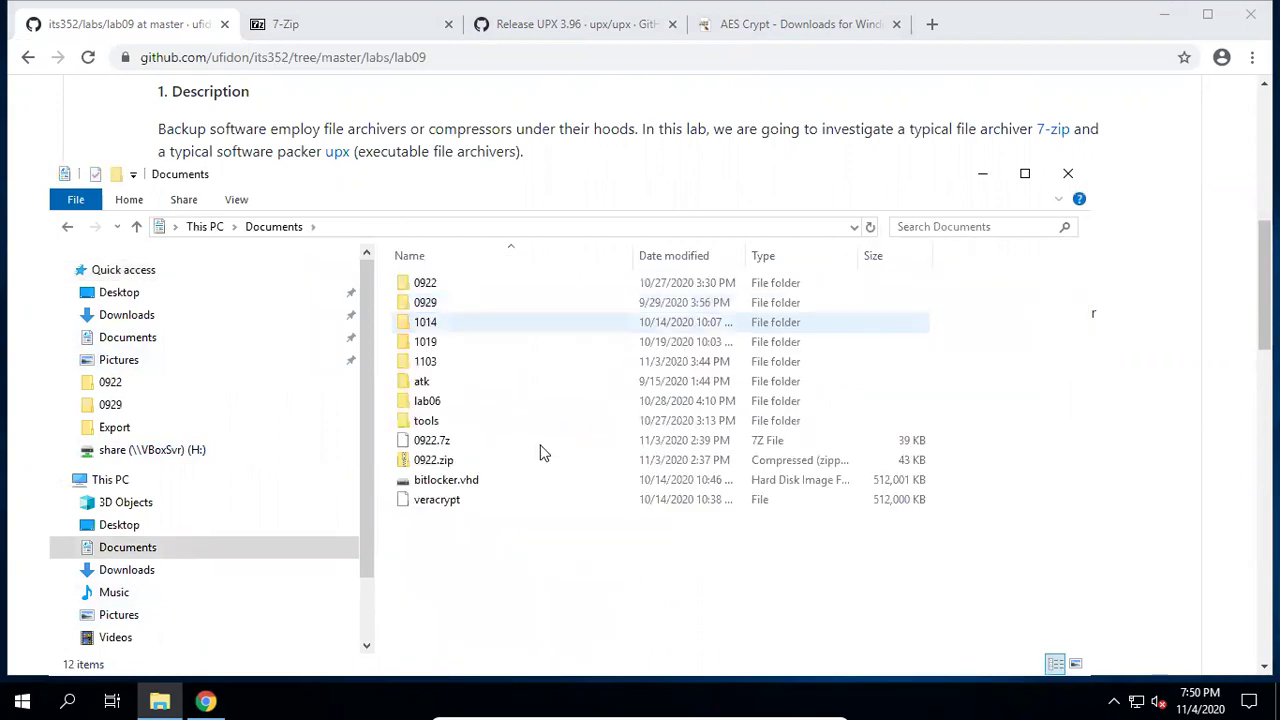
Create and open a new folder named lab09 in Documents, then return to Chrome
{"action": "right_click", "coordinate": [459, 570]}
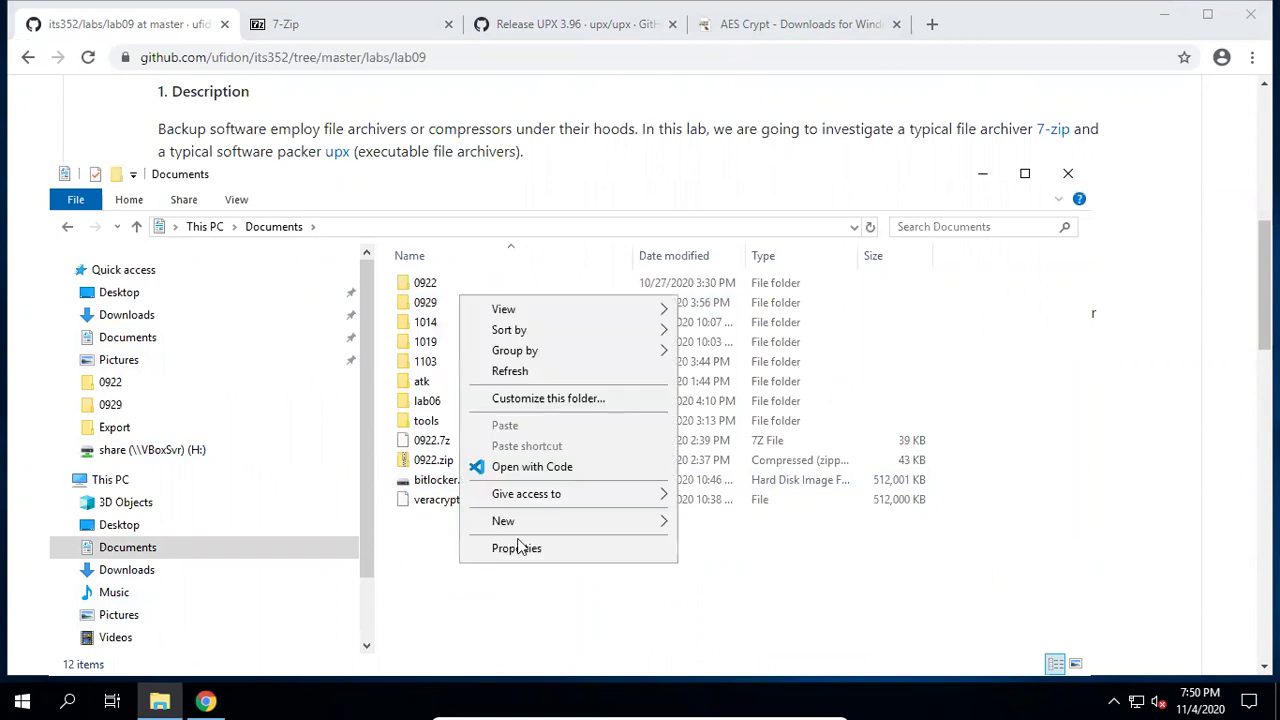
{"action": "mouse_move", "coordinate": [603, 520]}
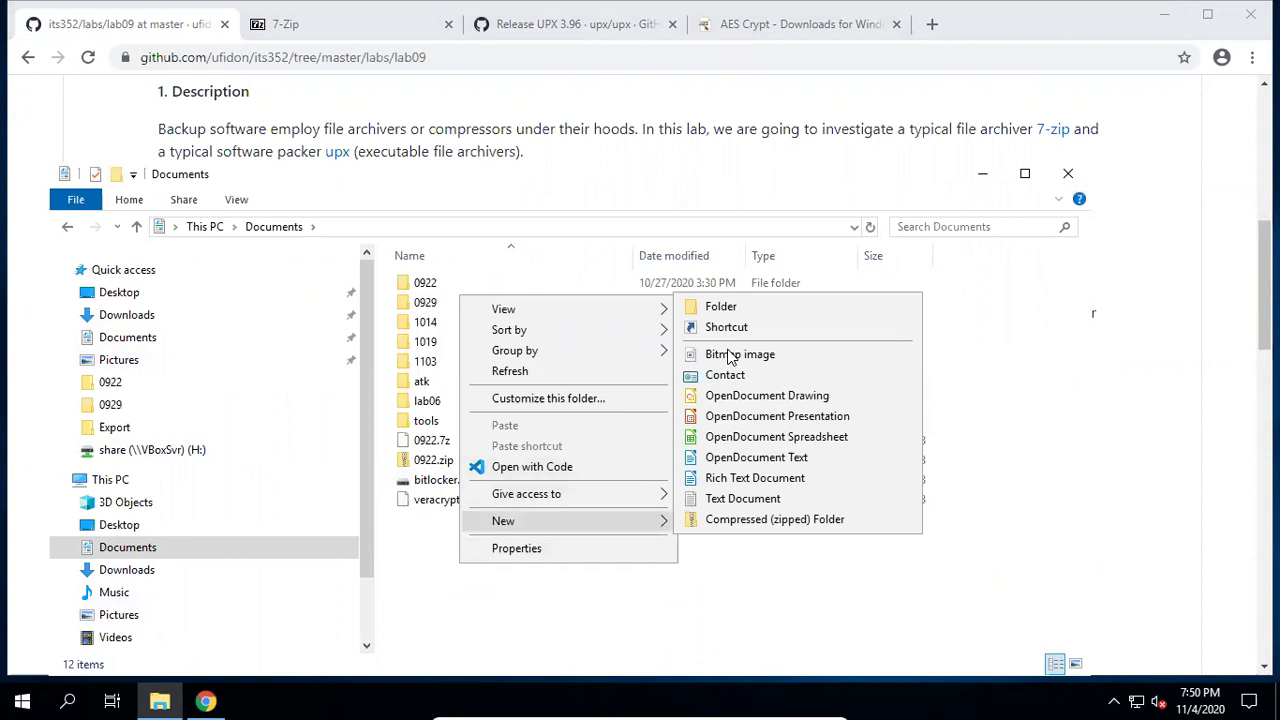
{"action": "left_click", "coordinate": [748, 309]}
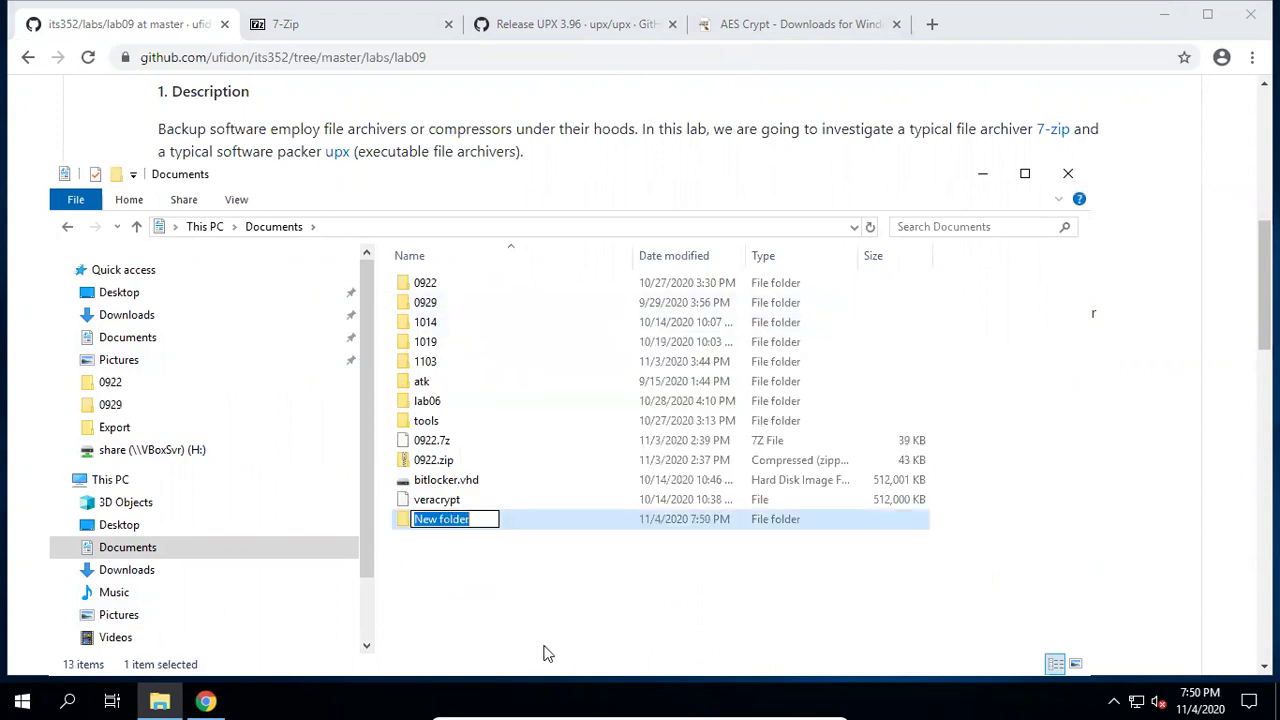
{"action": "type", "text": "lab09"}
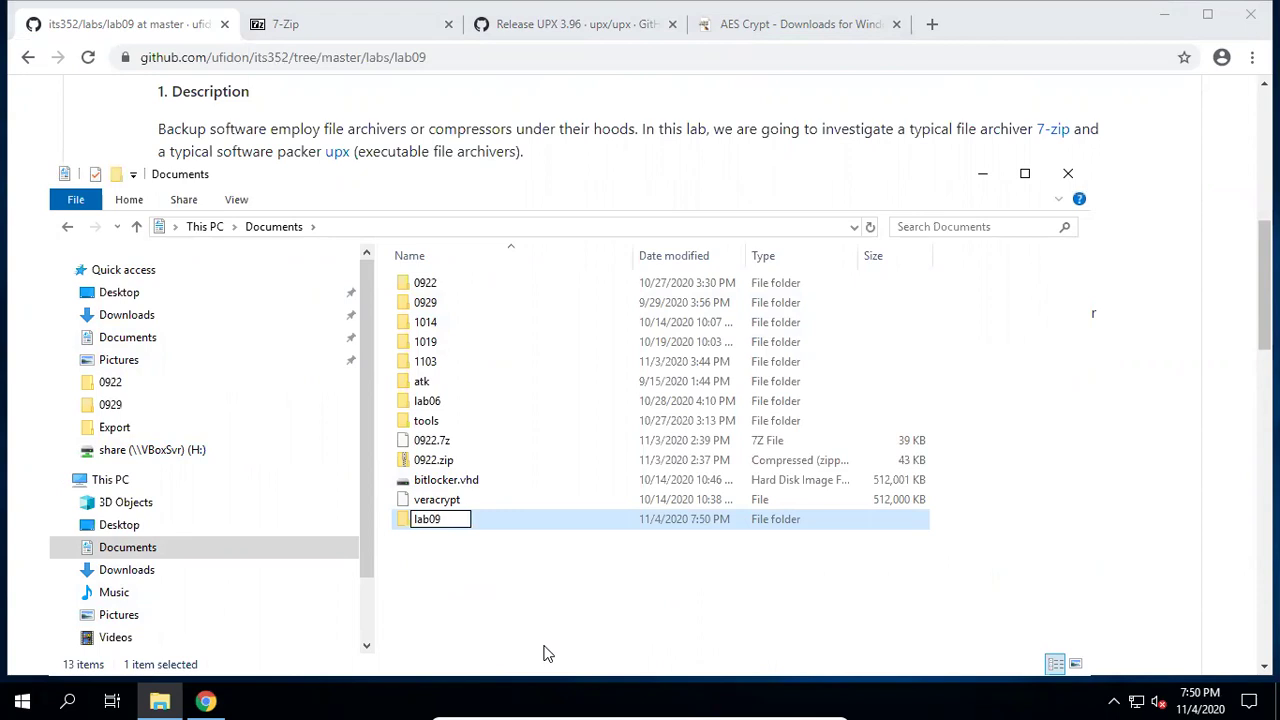
{"action": "key", "text": "Return"}
{"action": "key", "text": "Return"}
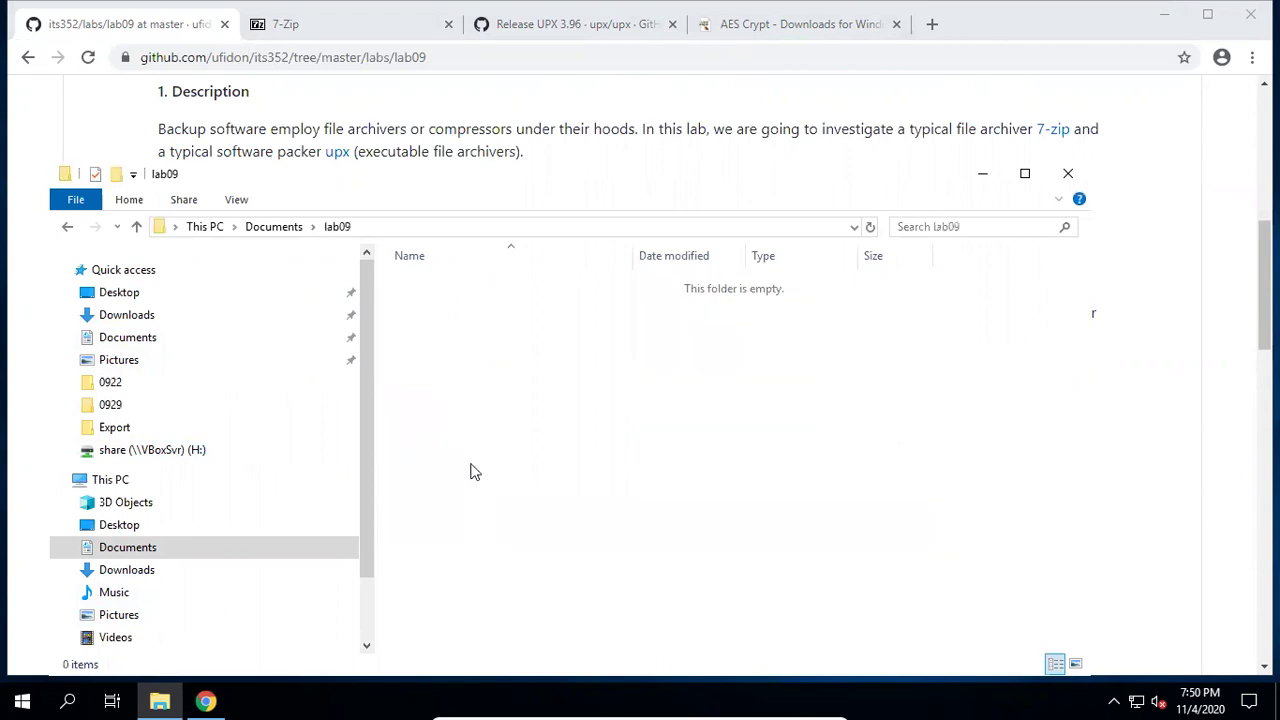
{"action": "left_click", "coordinate": [1236, 247]}
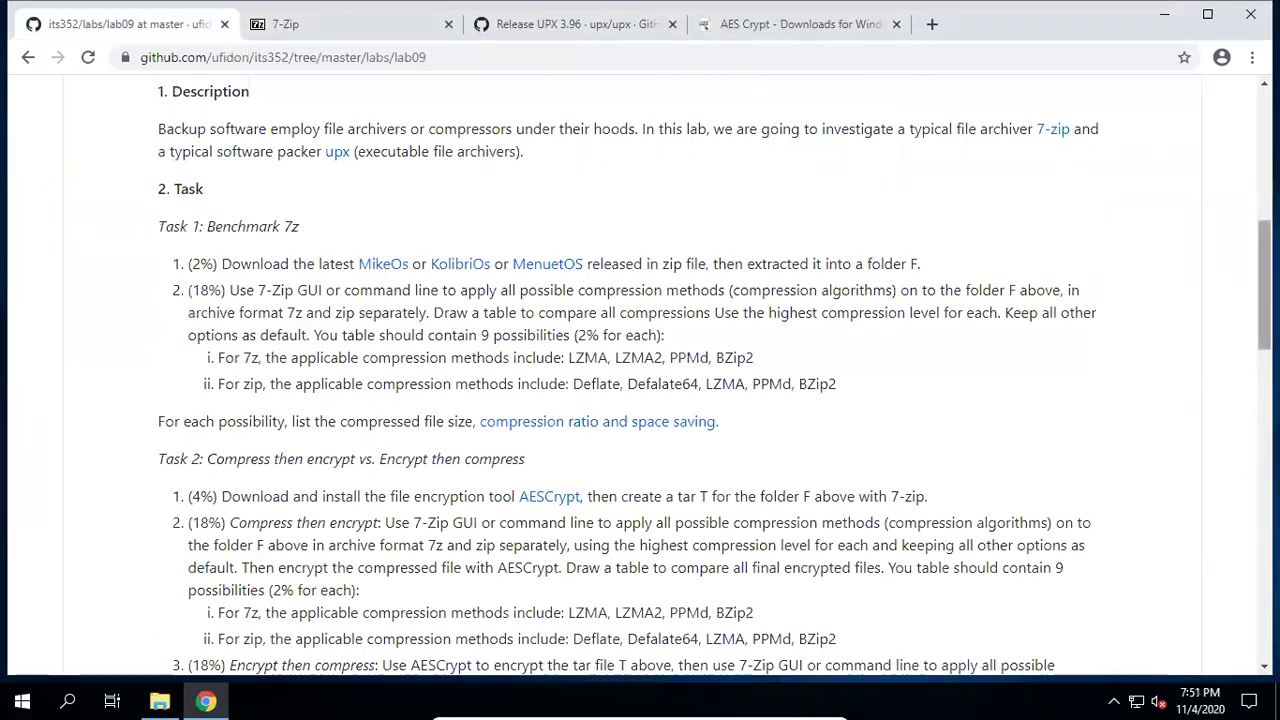
Open the README's MikeOS link in a new tab and switch to it
{"action": "scroll", "coordinate": [1264, 285], "scroll_direction": "down", "scroll_amount": 1}
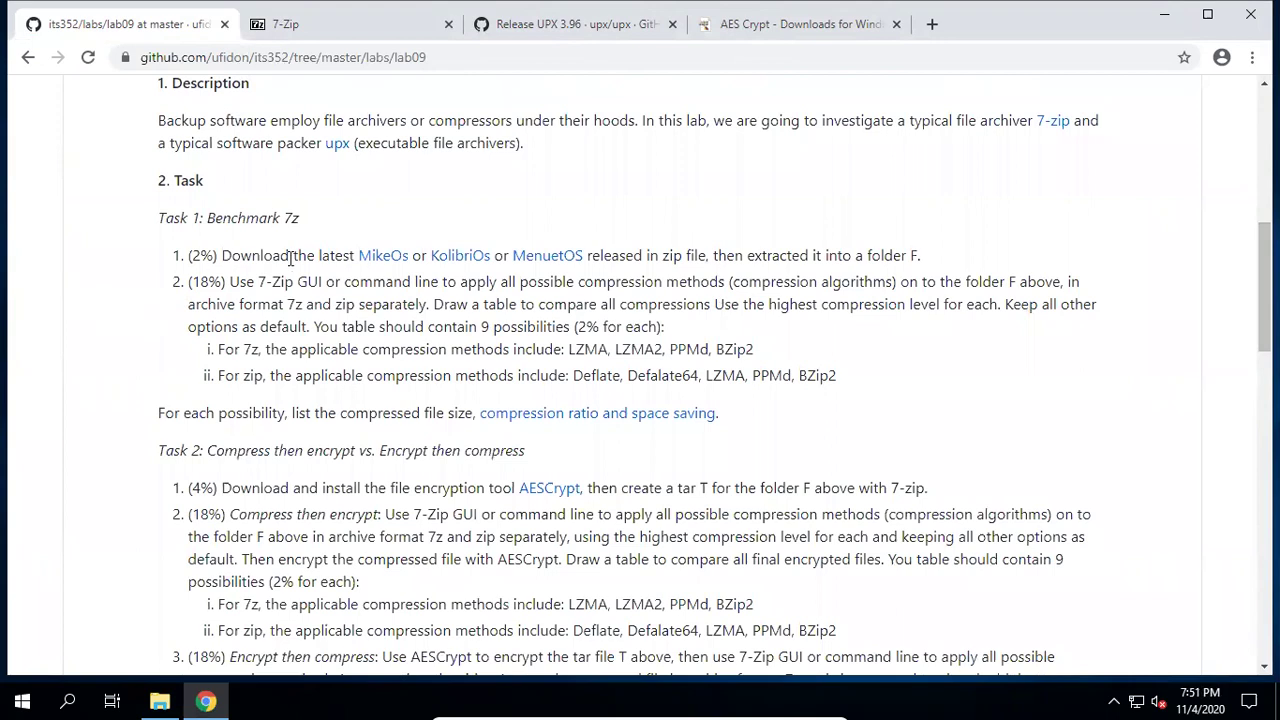
{"action": "right_click", "coordinate": [386, 262]}
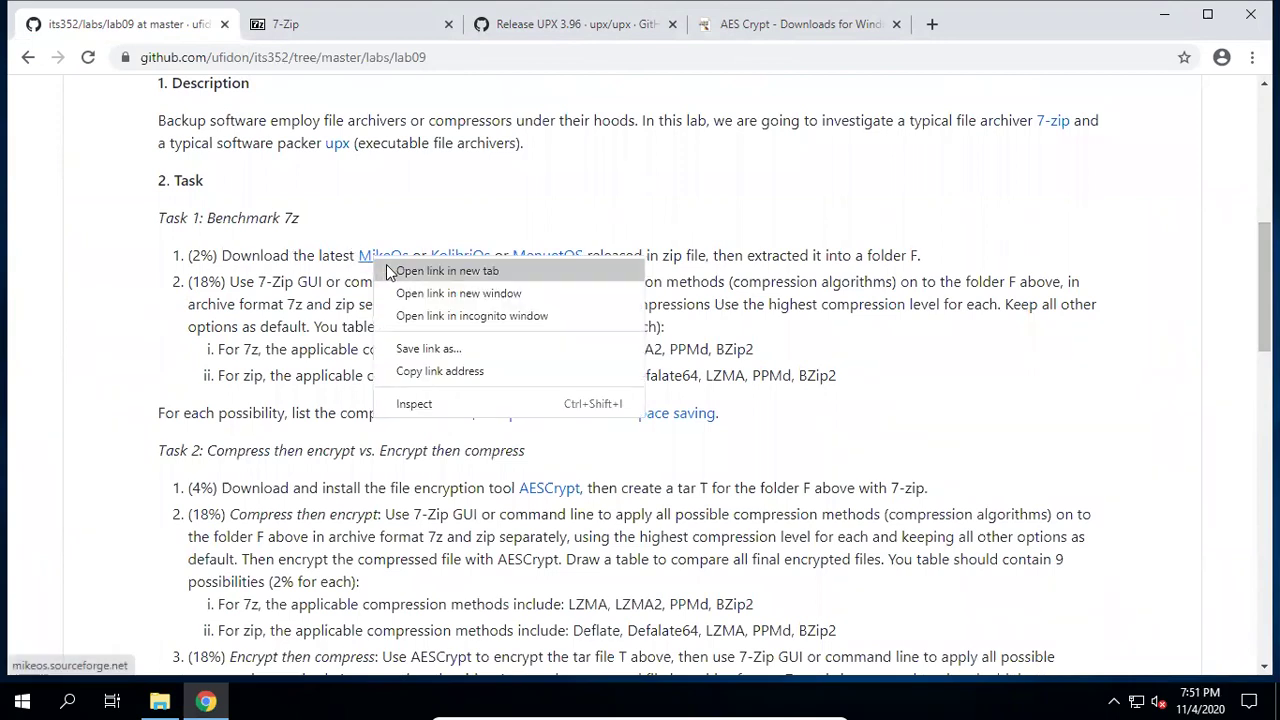
{"action": "left_click", "coordinate": [390, 270]}
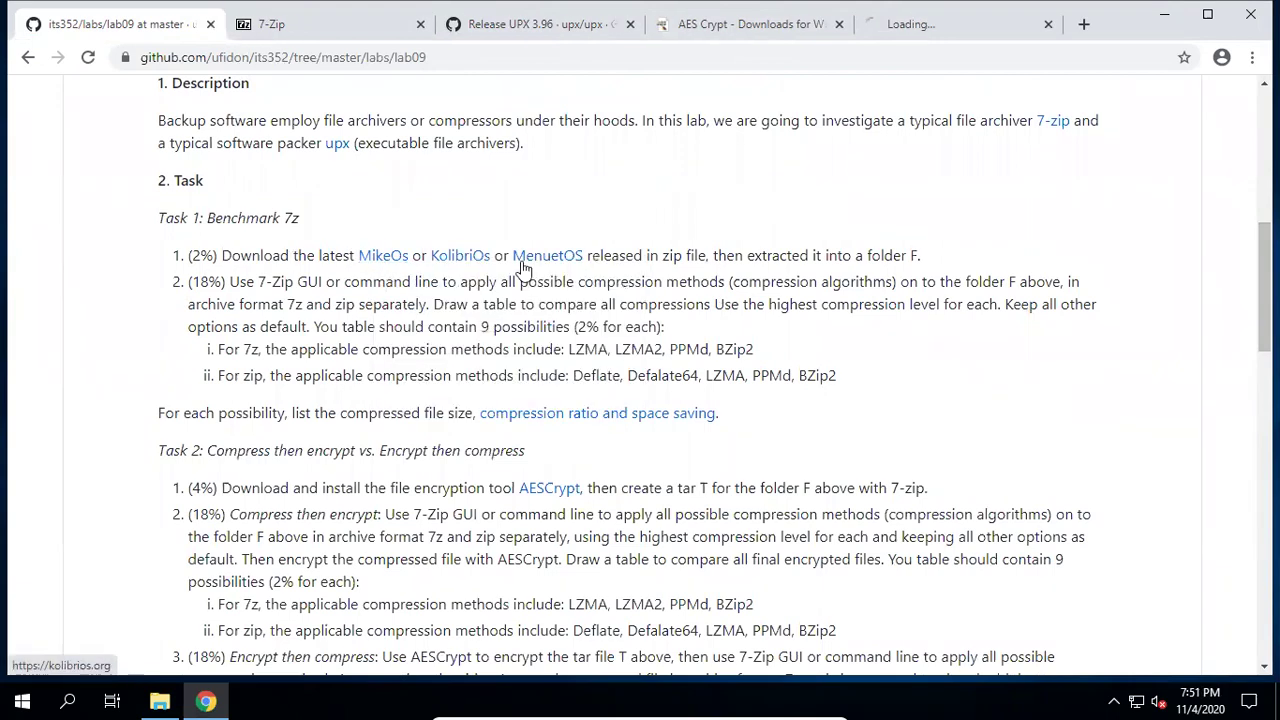
{"action": "left_click", "coordinate": [916, 28]}
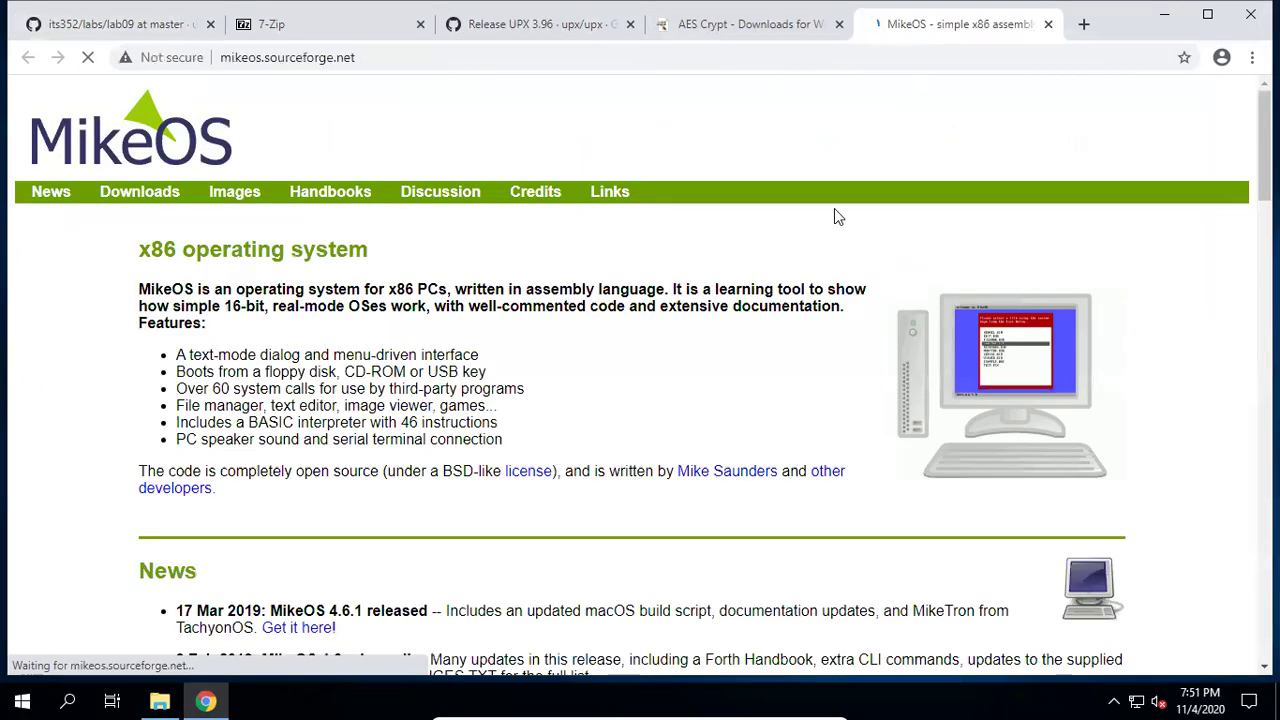
Download the MikeOS 4.6.1 zip file and show it in its folder
{"action": "left_click", "coordinate": [150, 197]}
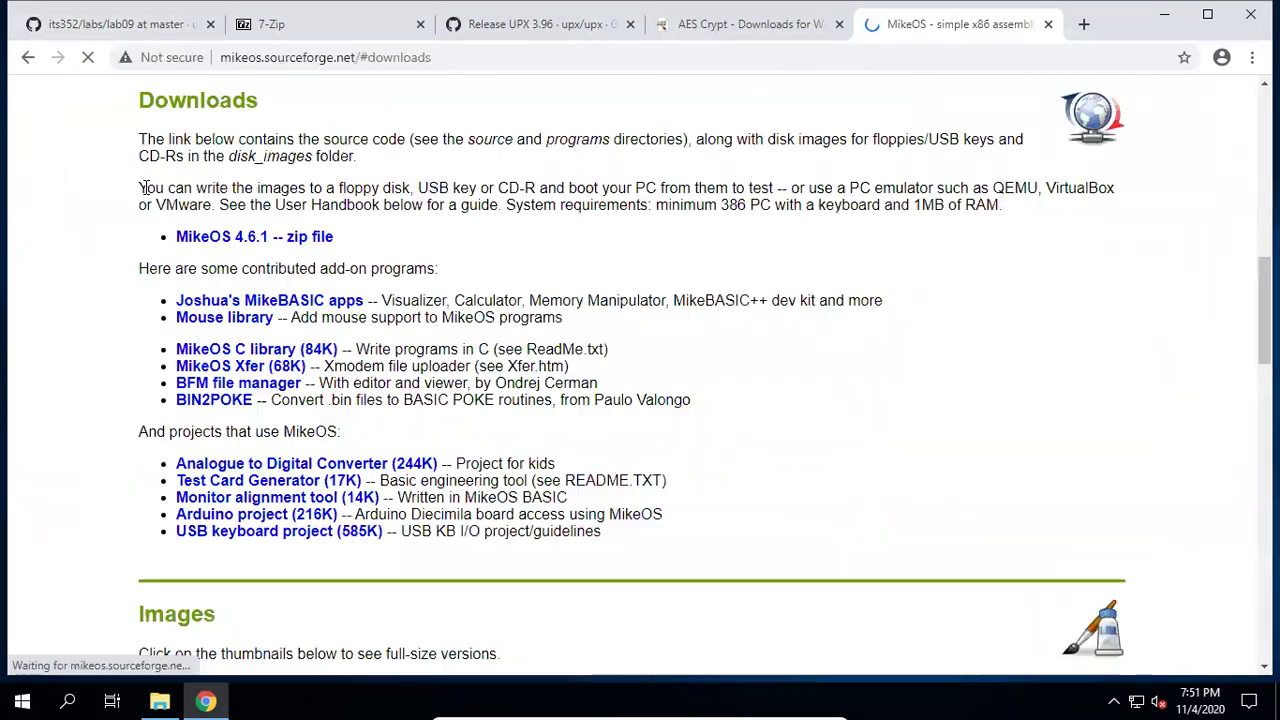
{"action": "left_click", "coordinate": [245, 240]}
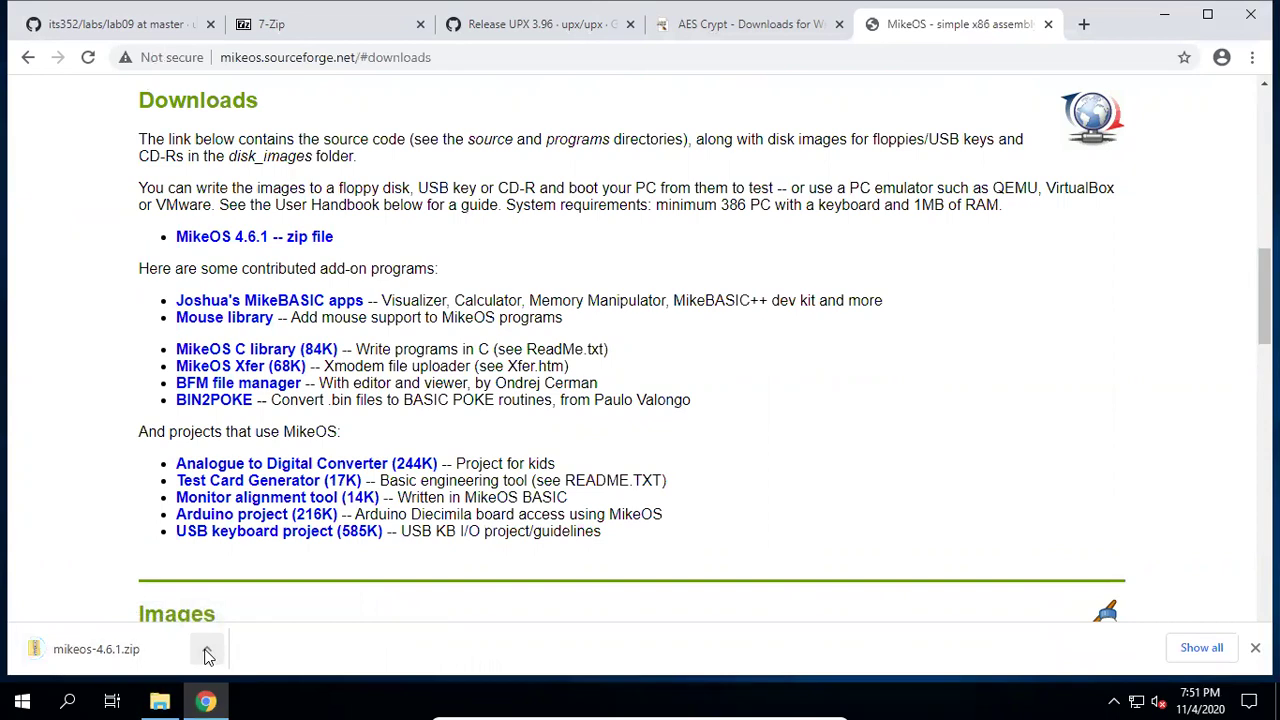
{"action": "left_click", "coordinate": [207, 652]}
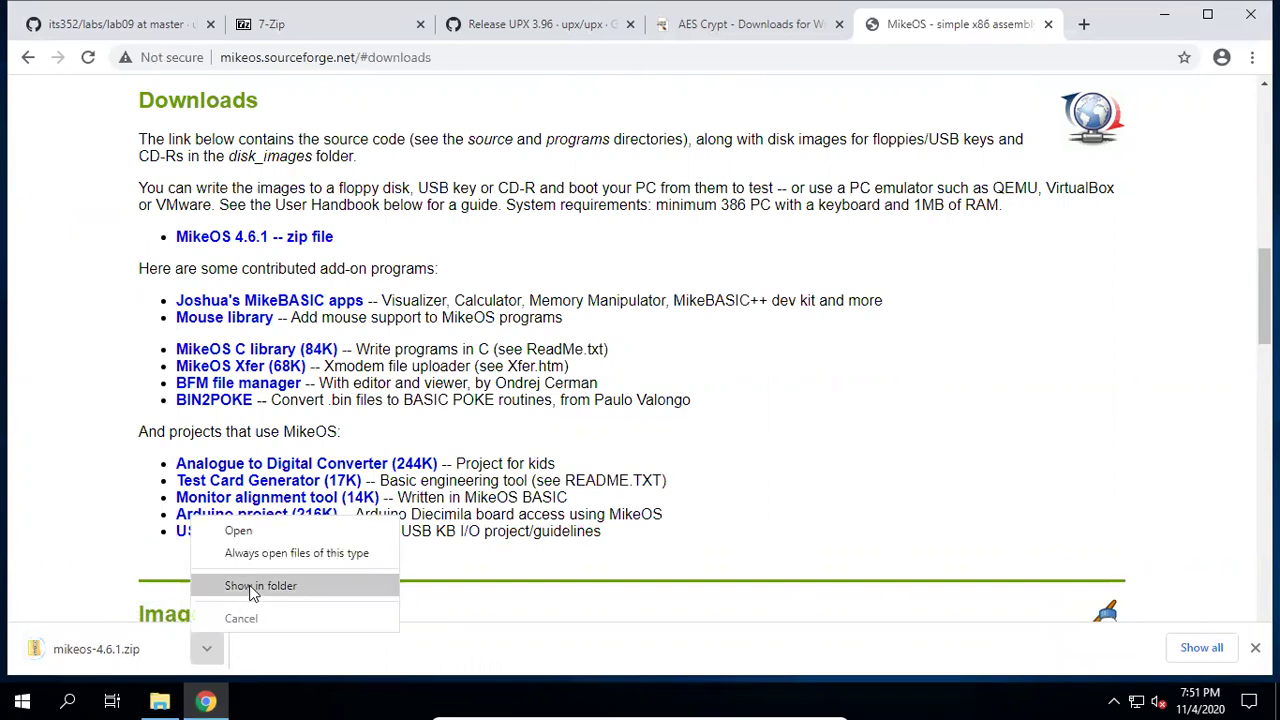
{"action": "left_click", "coordinate": [258, 586]}
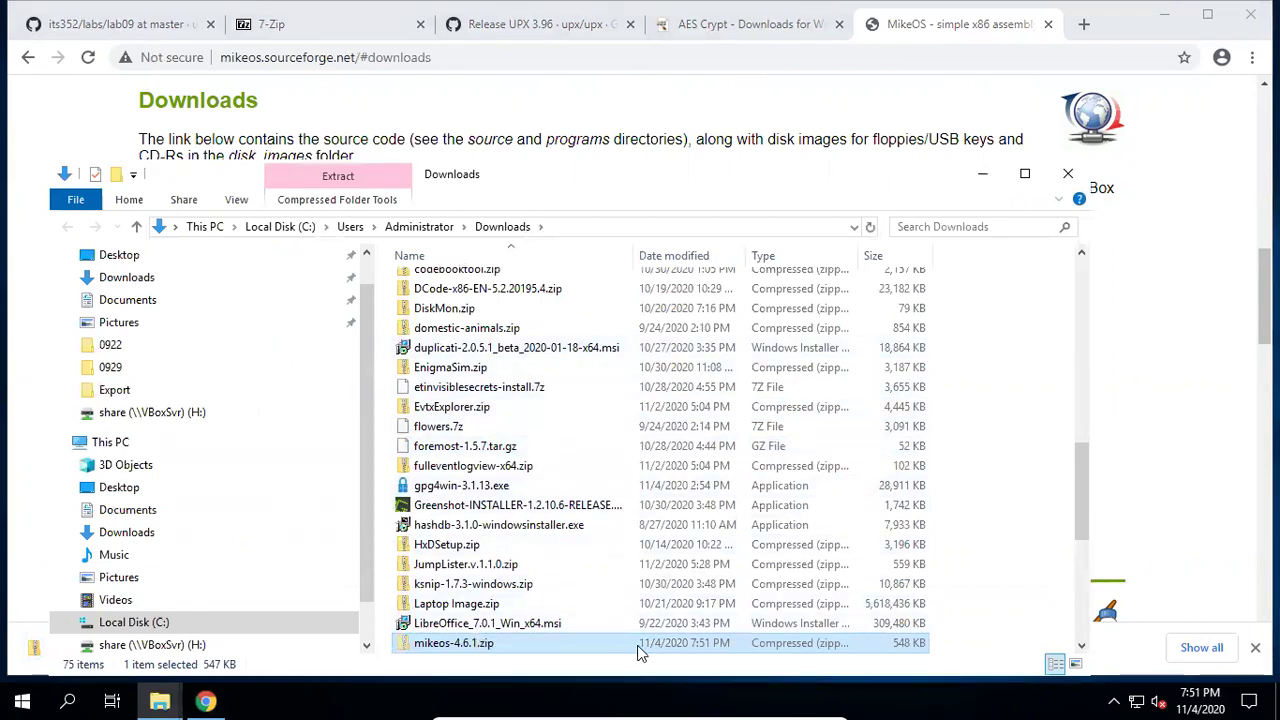
Paste mikeos-4.6.1.zip into the Documents\lab09 folder
{"action": "left_click", "coordinate": [128, 299]}
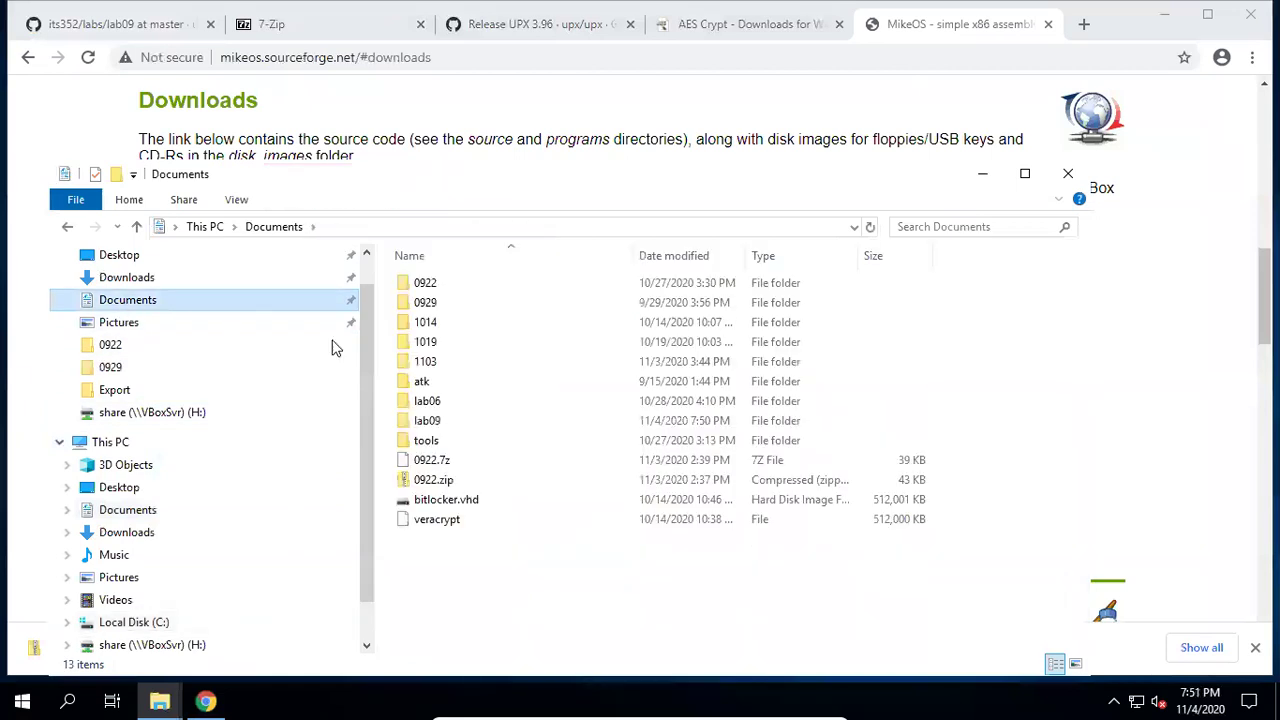
{"action": "double_click", "coordinate": [443, 420]}
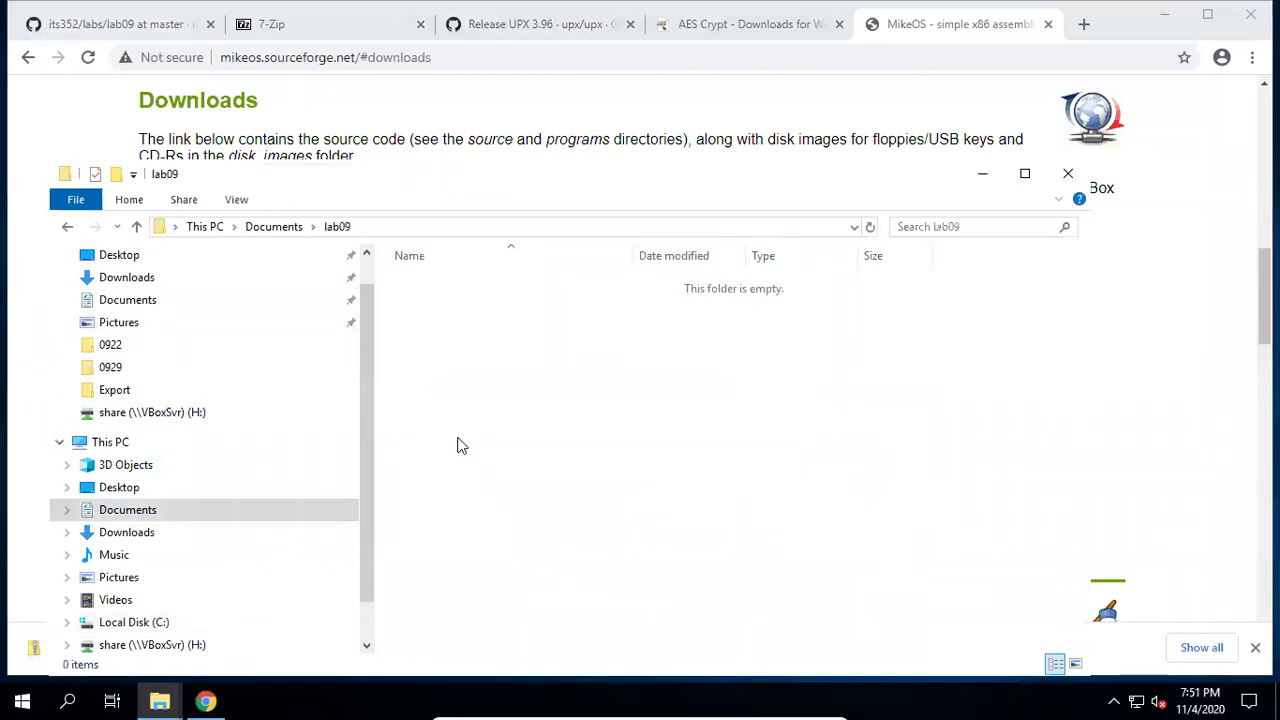
{"action": "key", "text": "ctrl+v"}
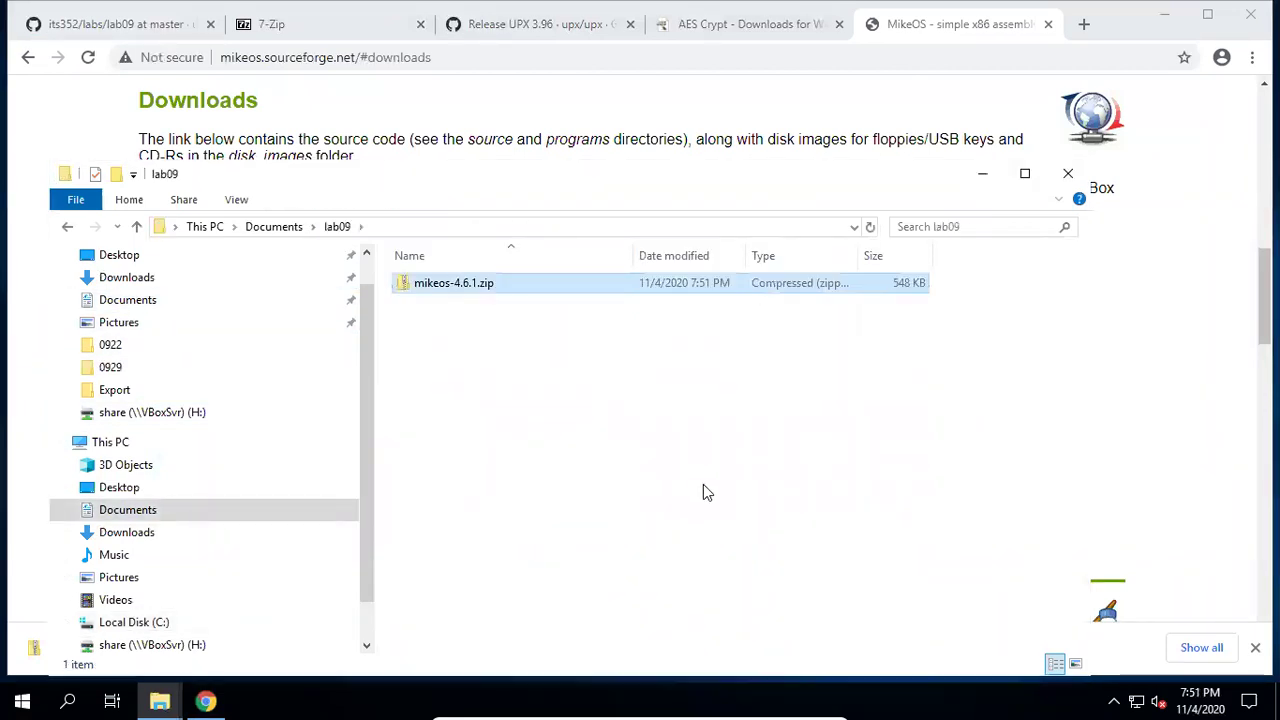
Inspect the archive in 7-Zip, then Extract Here into a mikeos-4.6.1 folder
{"action": "right_click", "coordinate": [457, 285]}
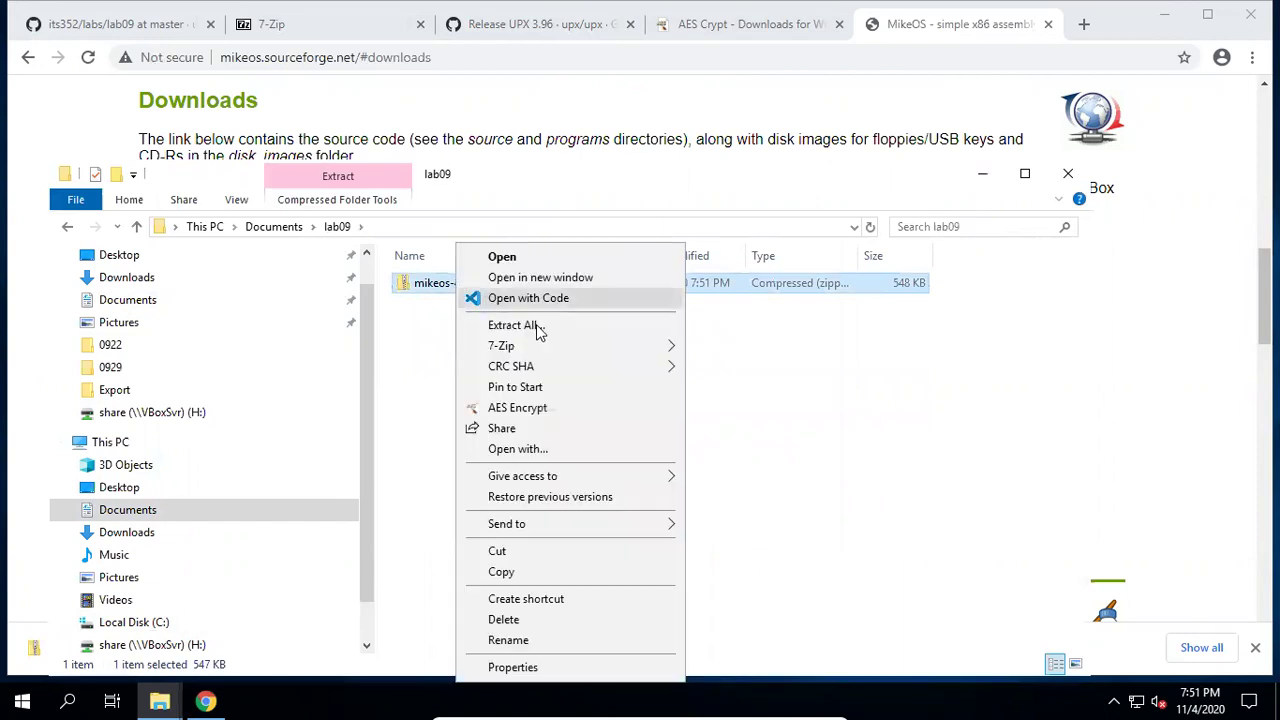
{"action": "mouse_move", "coordinate": [573, 352]}
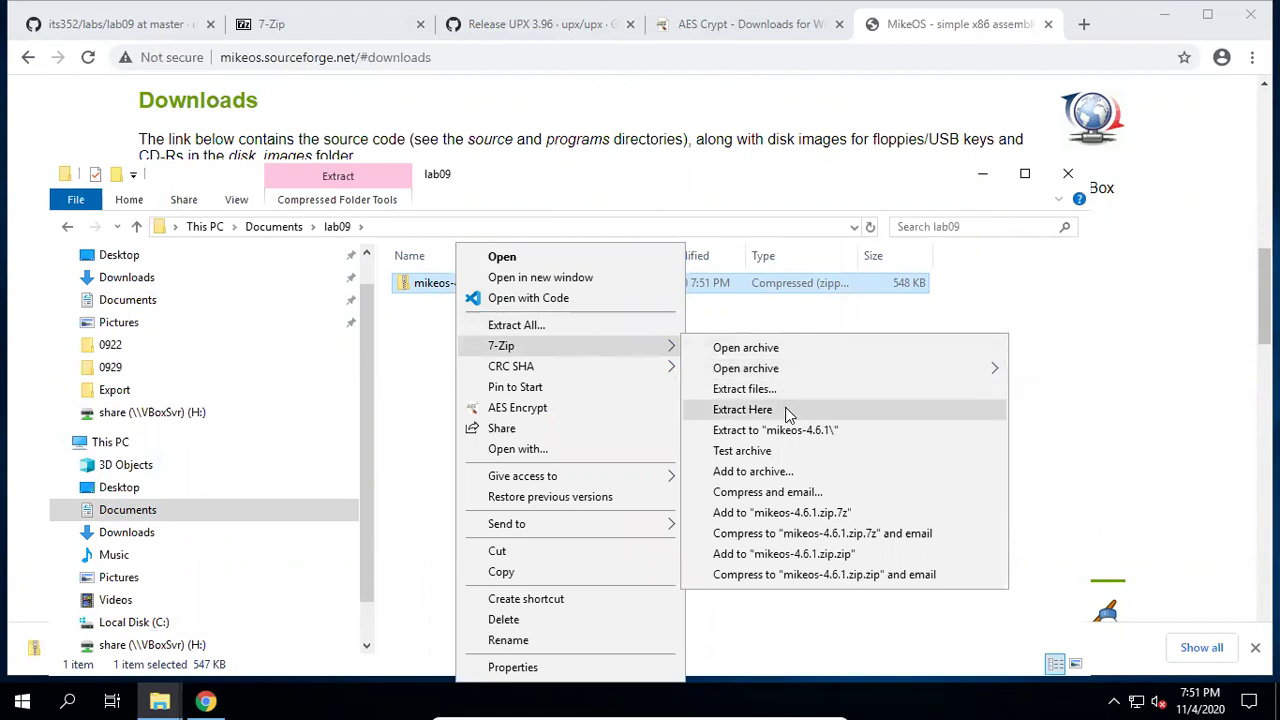
{"action": "left_click", "coordinate": [789, 350]}
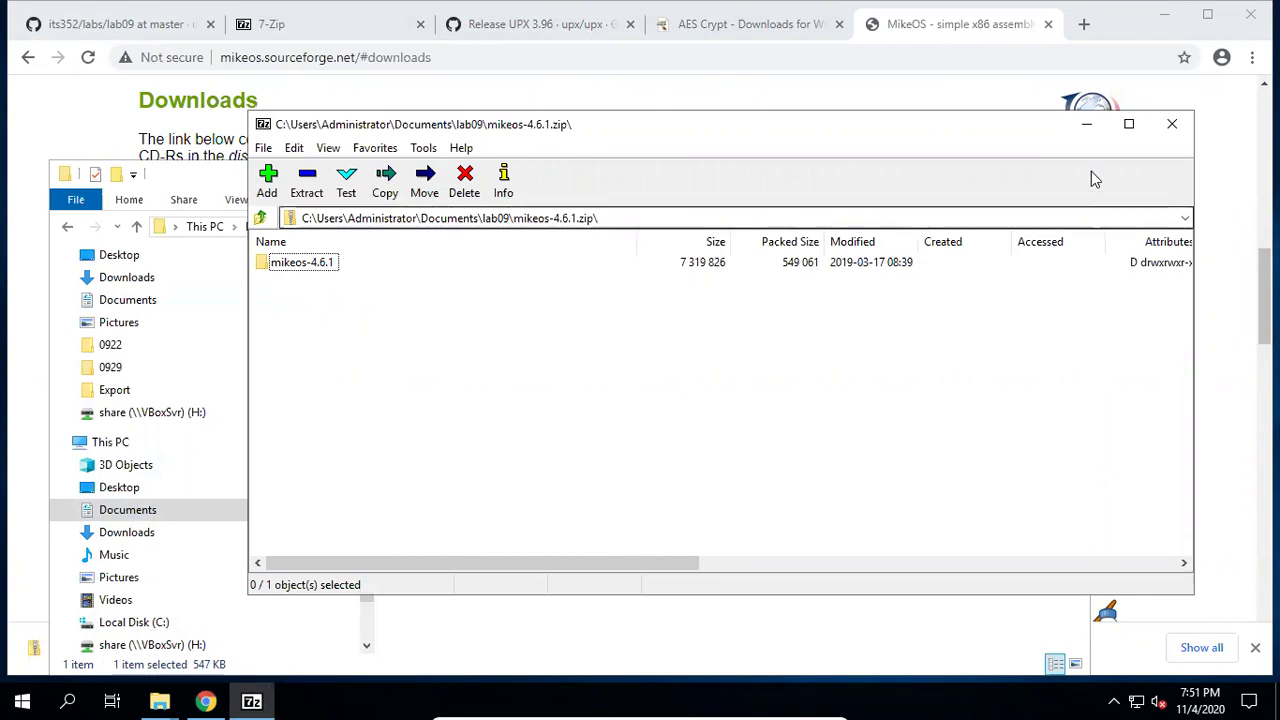
{"action": "left_click", "coordinate": [1172, 124]}
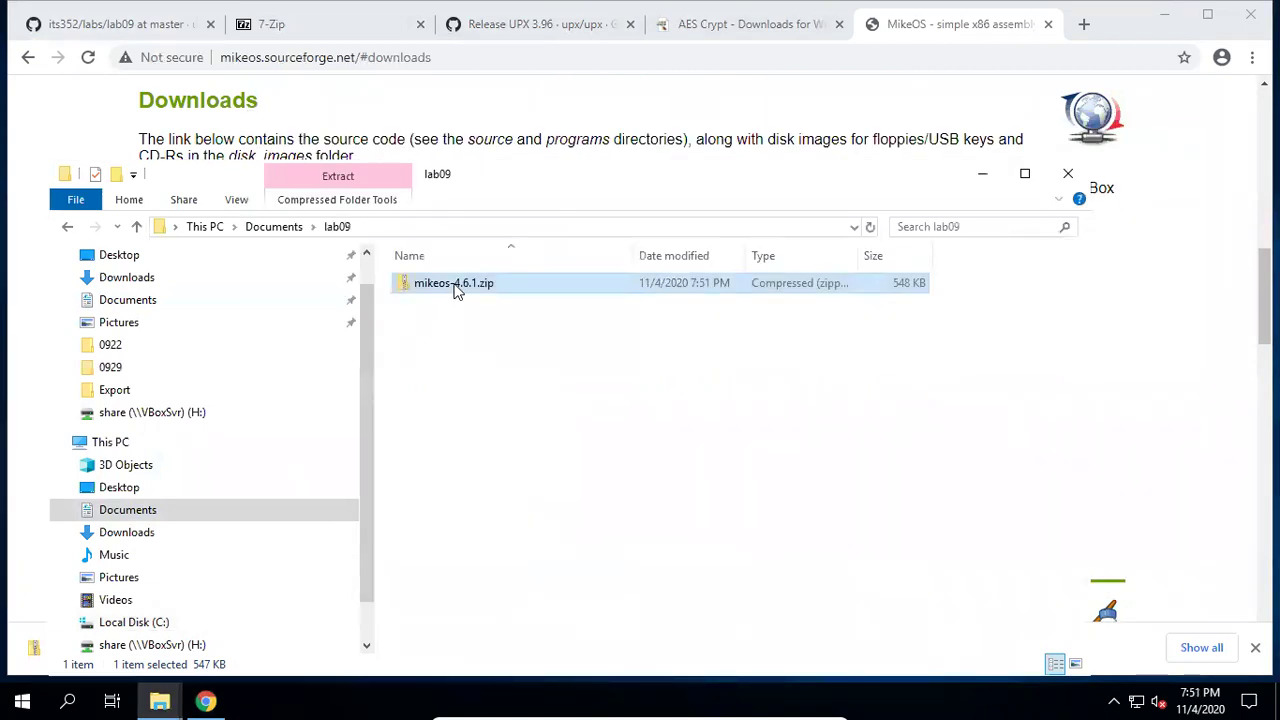
{"action": "right_click", "coordinate": [453, 286]}
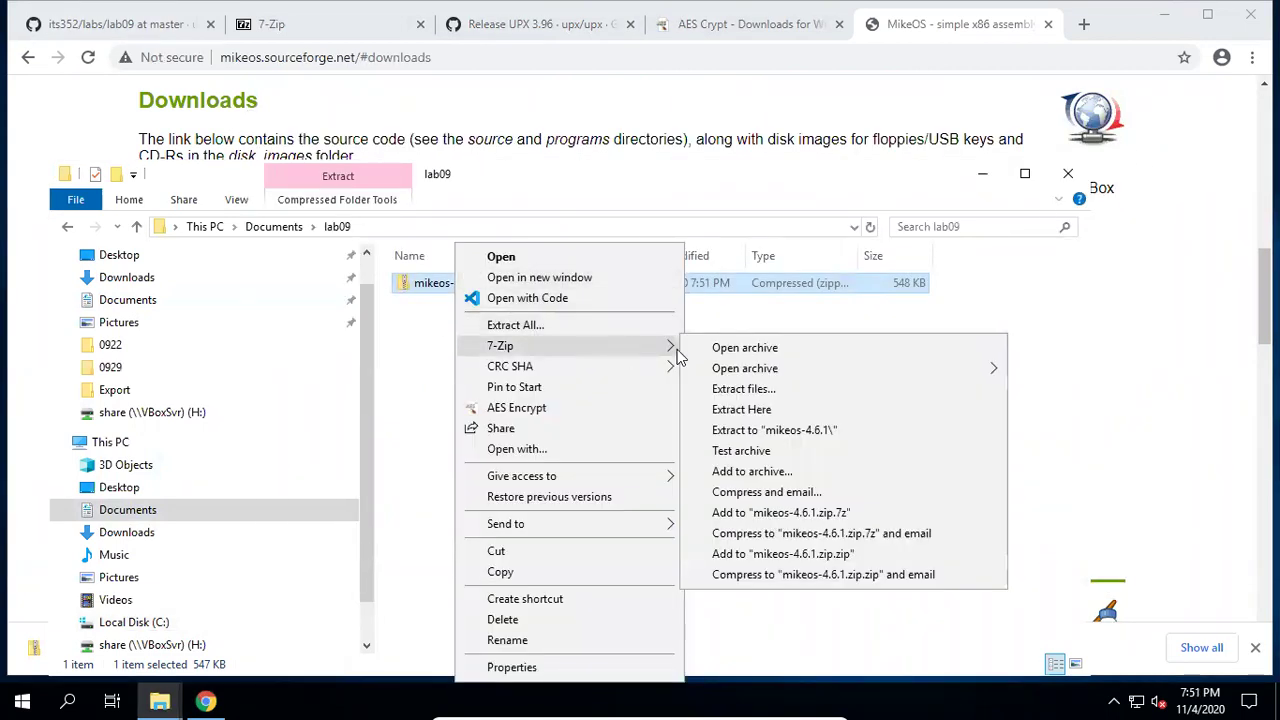
{"action": "left_click", "coordinate": [773, 409]}
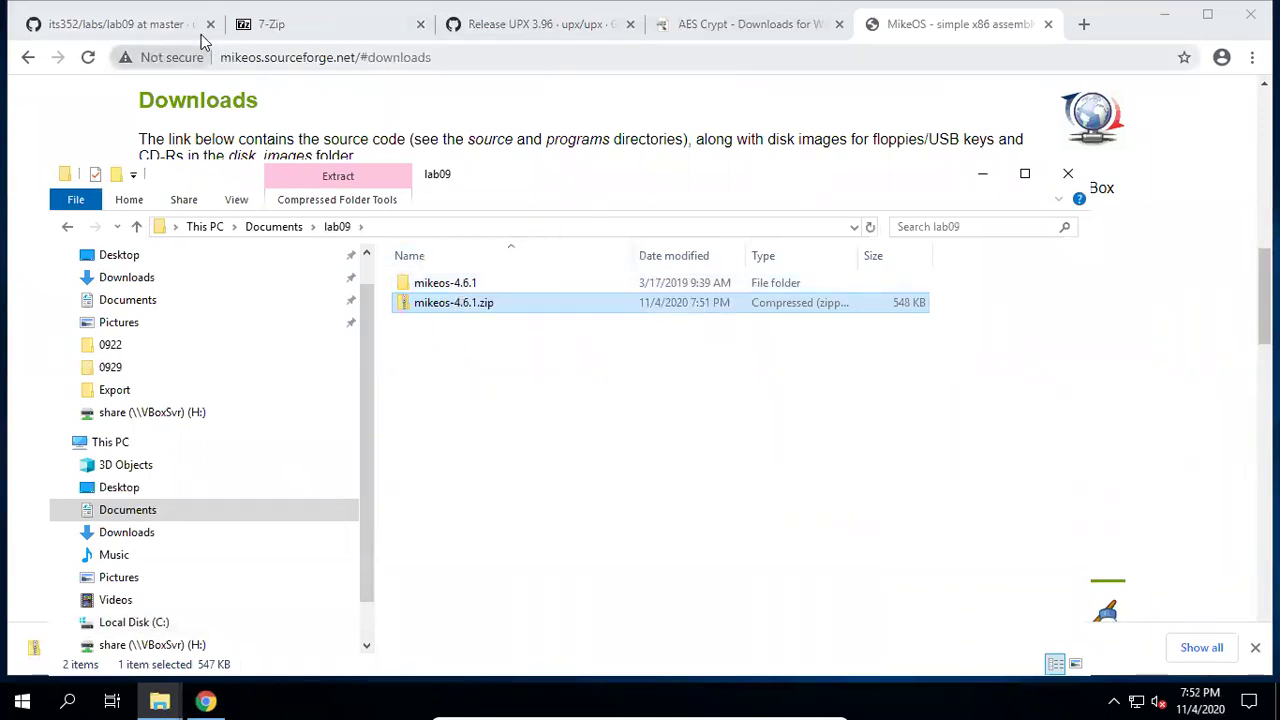
Switch to the lab09 README tab and reread Task 1's 7z and zip method lists
{"action": "left_click", "coordinate": [153, 28]}
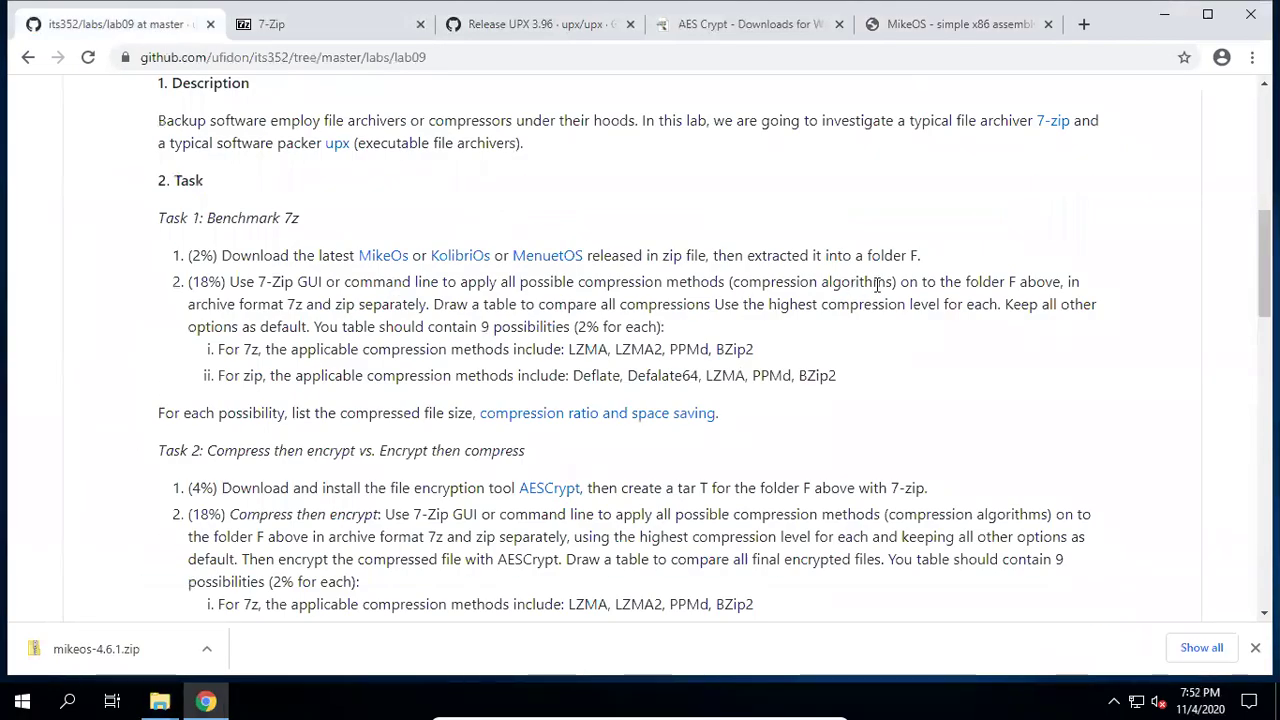
{"action": "left_click_drag", "start_coordinate": [906, 256], "coordinate": [924, 258]}
{"action": "left_click", "coordinate": [922, 256]}
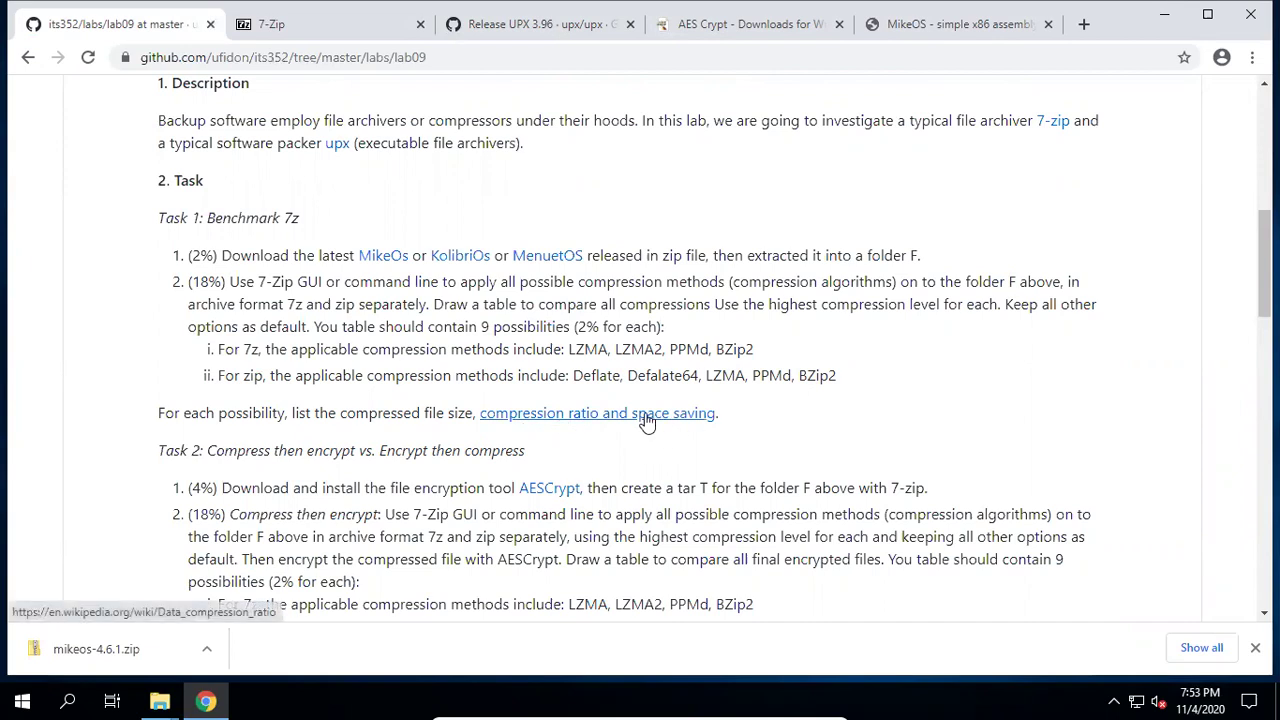
{"action": "right_click", "coordinate": [555, 420]}
{"action": "left_click", "coordinate": [590, 432]}
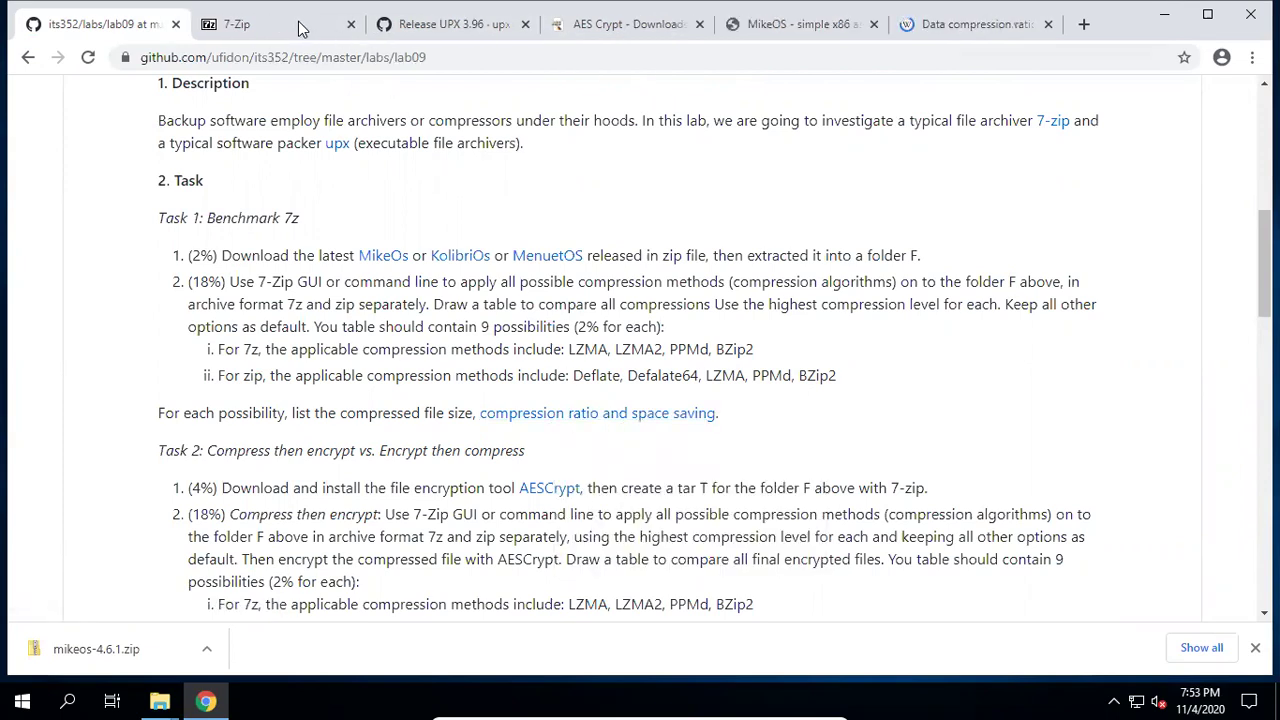
{"action": "left_click", "coordinate": [988, 32]}
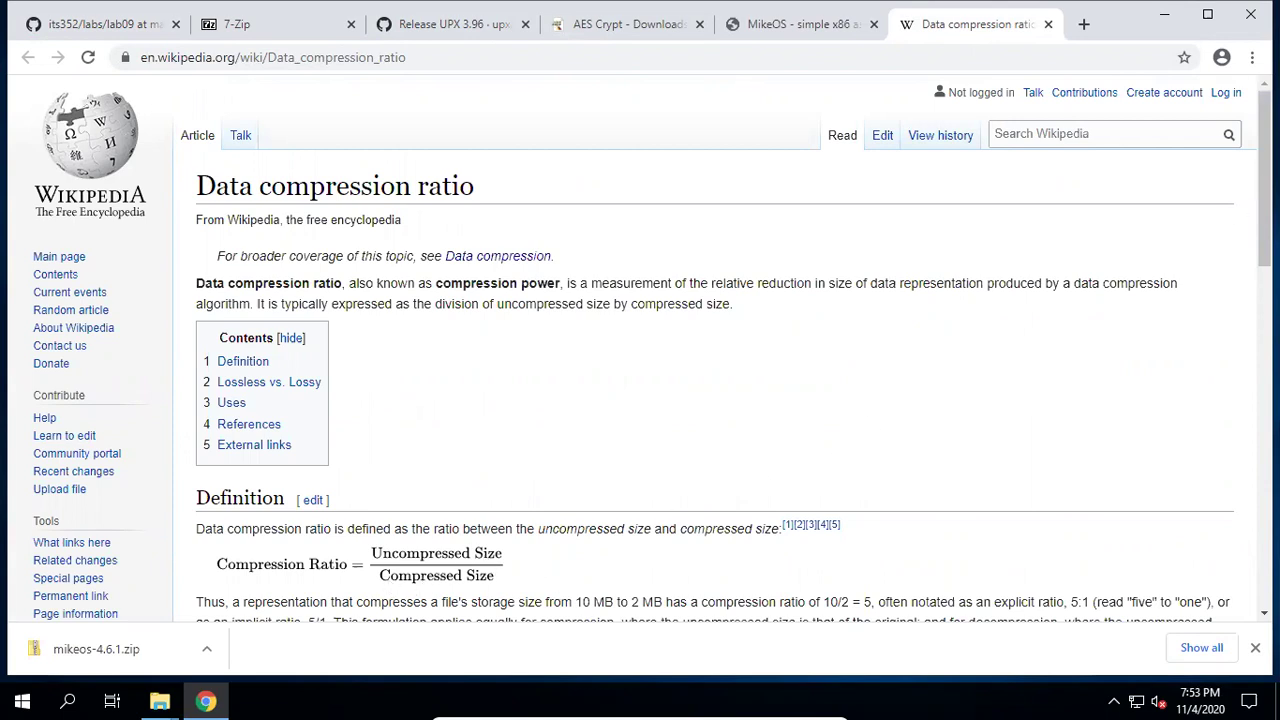
{"action": "scroll", "coordinate": [1265, 210], "scroll_direction": "down", "scroll_amount": 2}
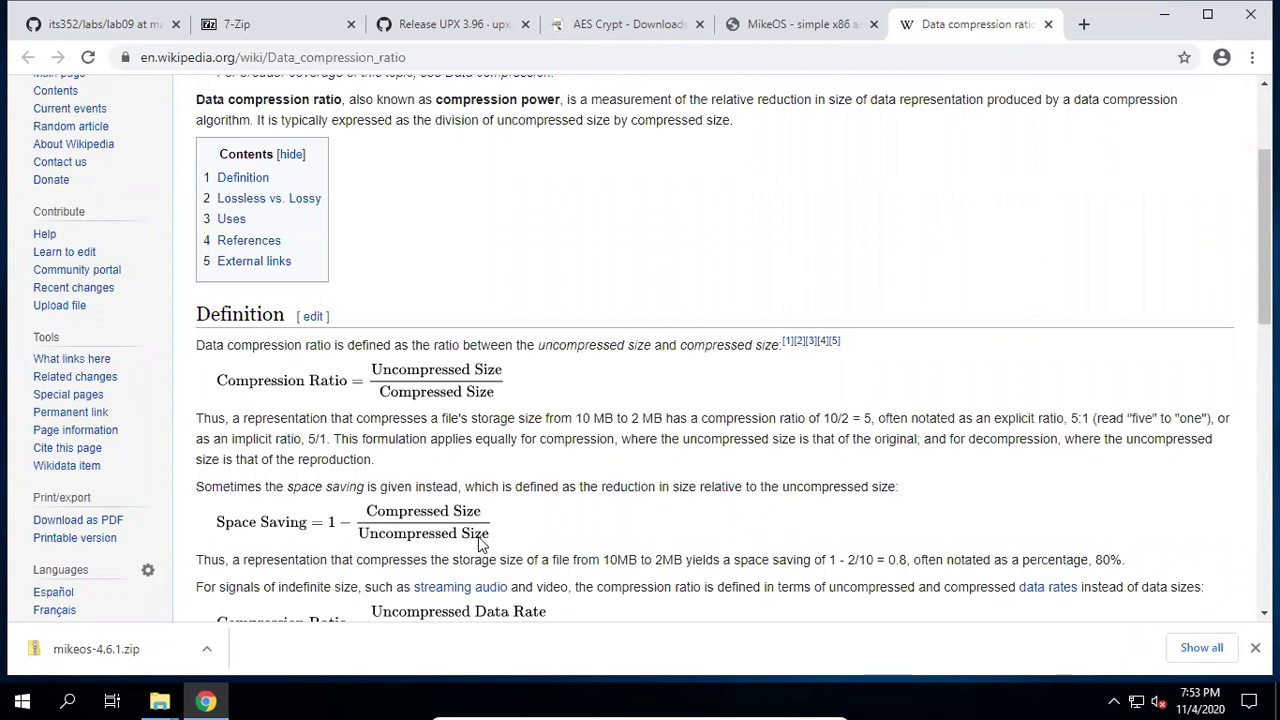
{"action": "left_click", "coordinate": [86, 27]}
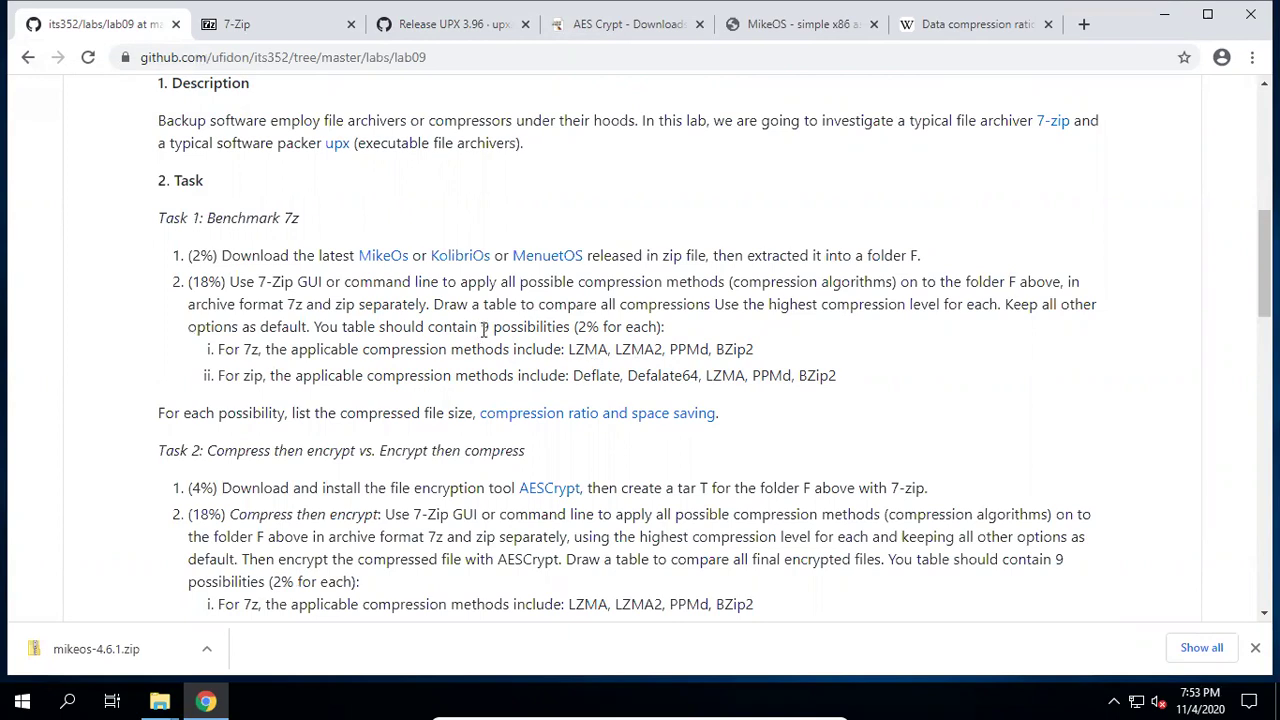
Bring the lab09 File Explorer window to the front
{"action": "left_click", "coordinate": [22, 700]}
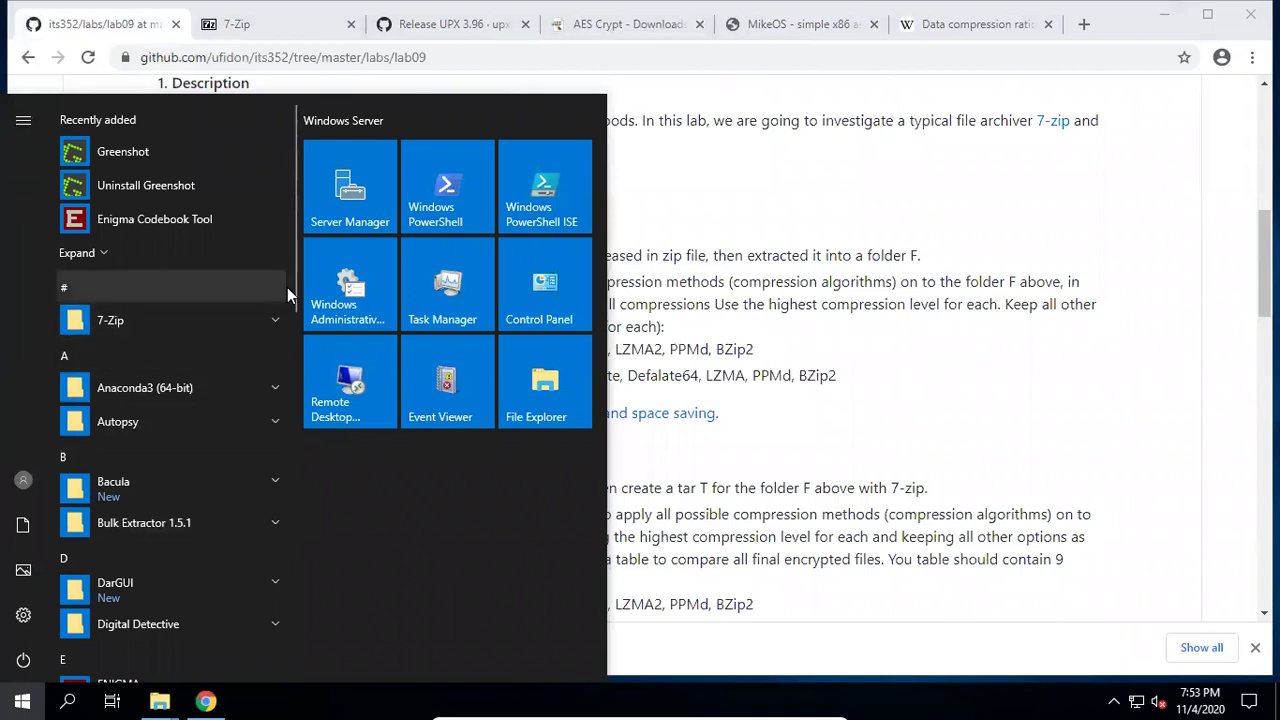
{"action": "left_click_drag", "start_coordinate": [291, 278], "coordinate": [293, 374]}
{"action": "scroll", "coordinate": [294, 373], "scroll_direction": "down", "scroll_amount": 2}
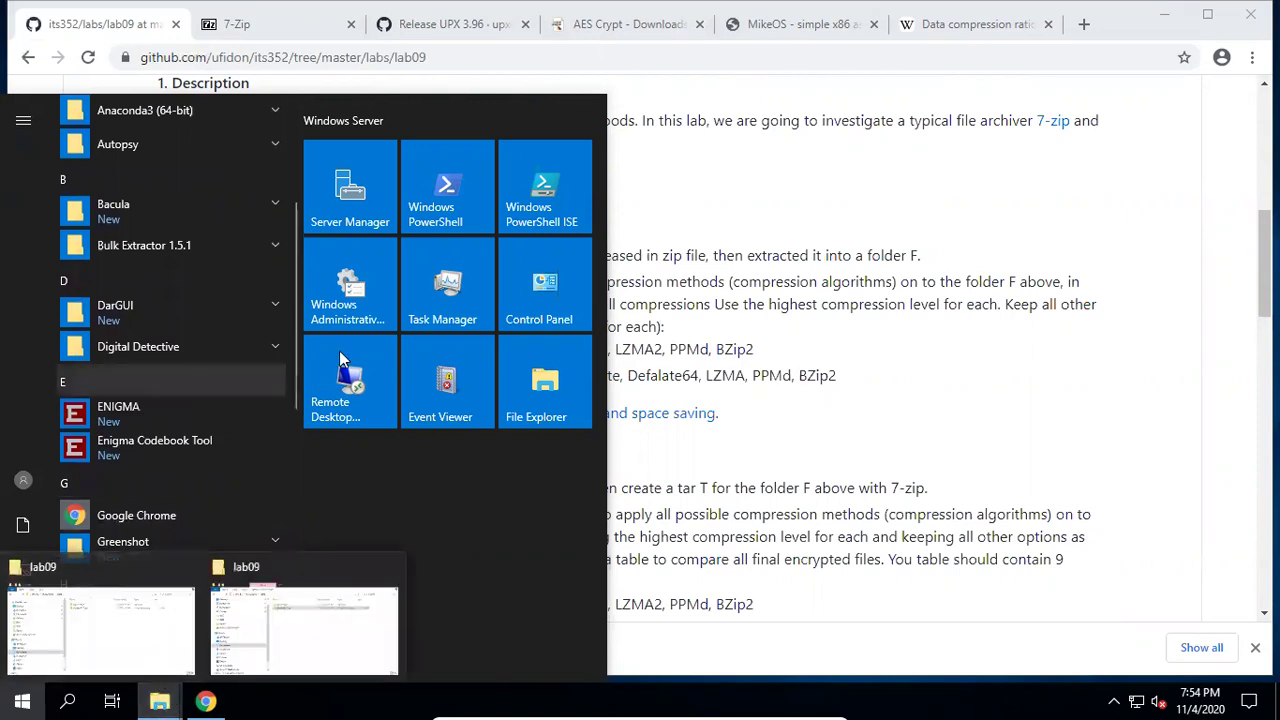
{"action": "left_click", "coordinate": [718, 285]}
{"action": "mouse_move", "coordinate": [159, 700]}
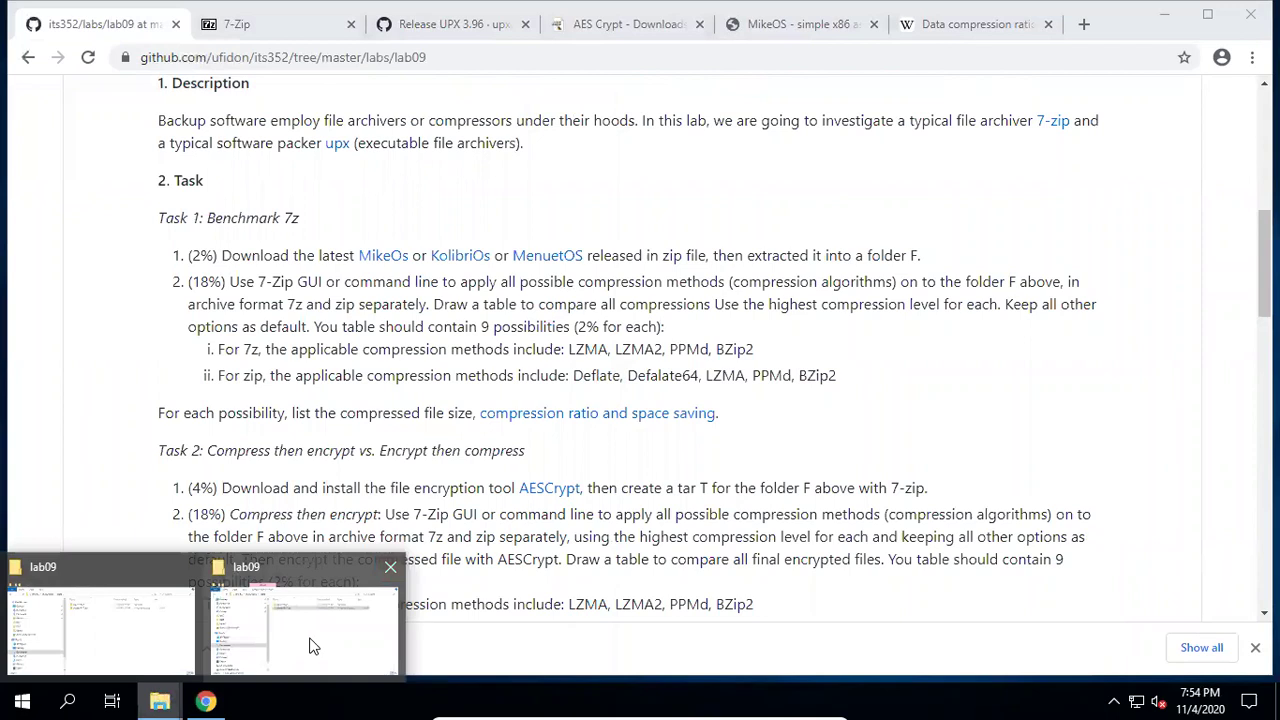
{"action": "left_click", "coordinate": [310, 645]}
Create a new OpenDocument Text file named report.odt and open it in Writer
{"action": "right_click", "coordinate": [504, 377]}
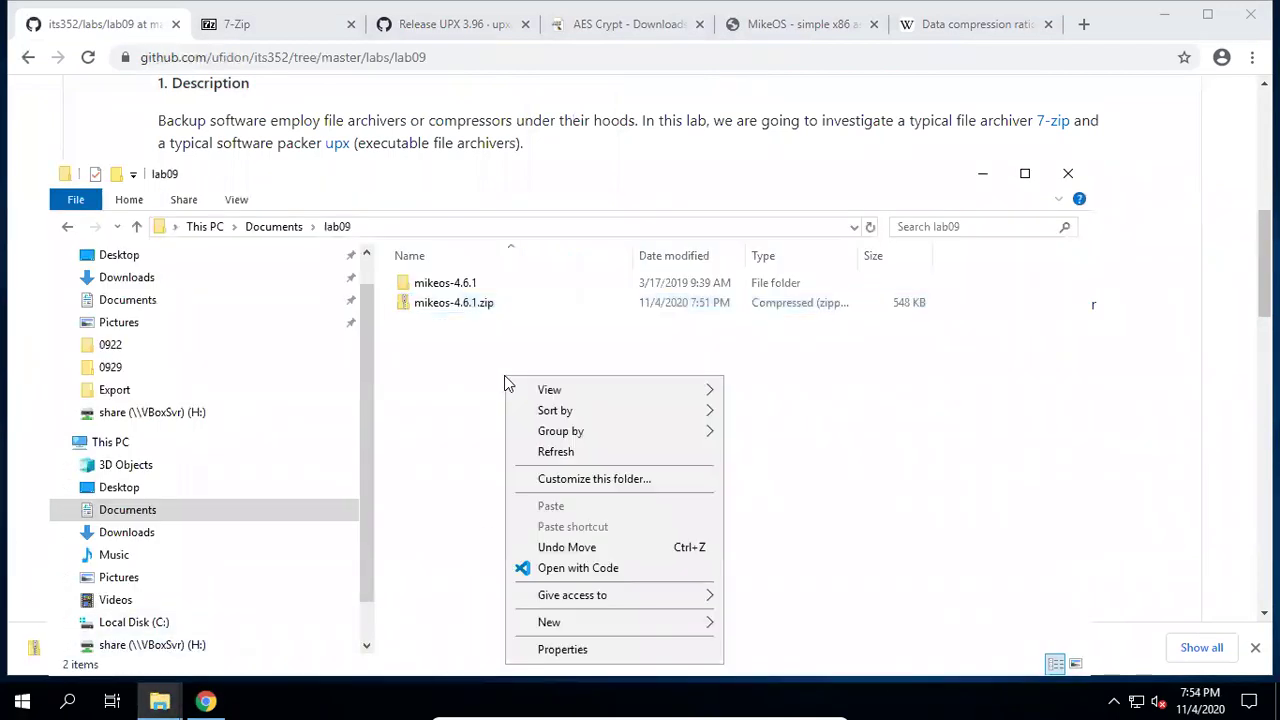
{"action": "mouse_move", "coordinate": [667, 630]}
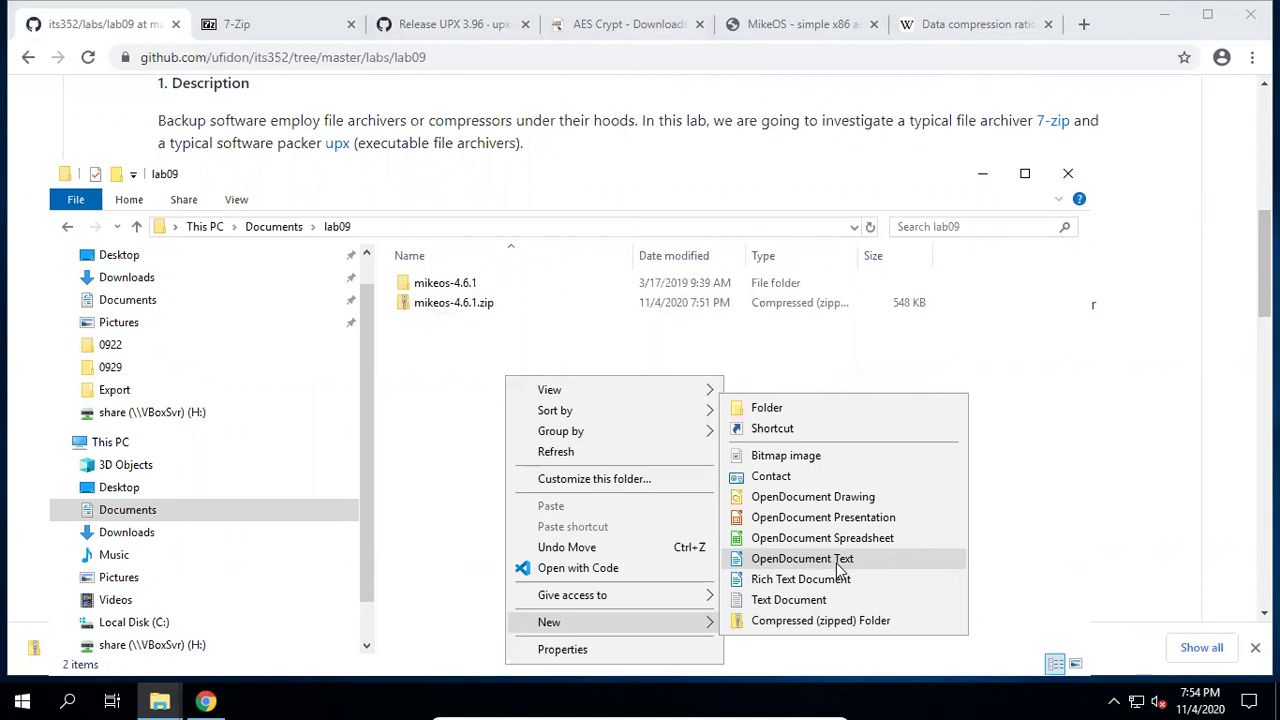
{"action": "left_click", "coordinate": [830, 566]}
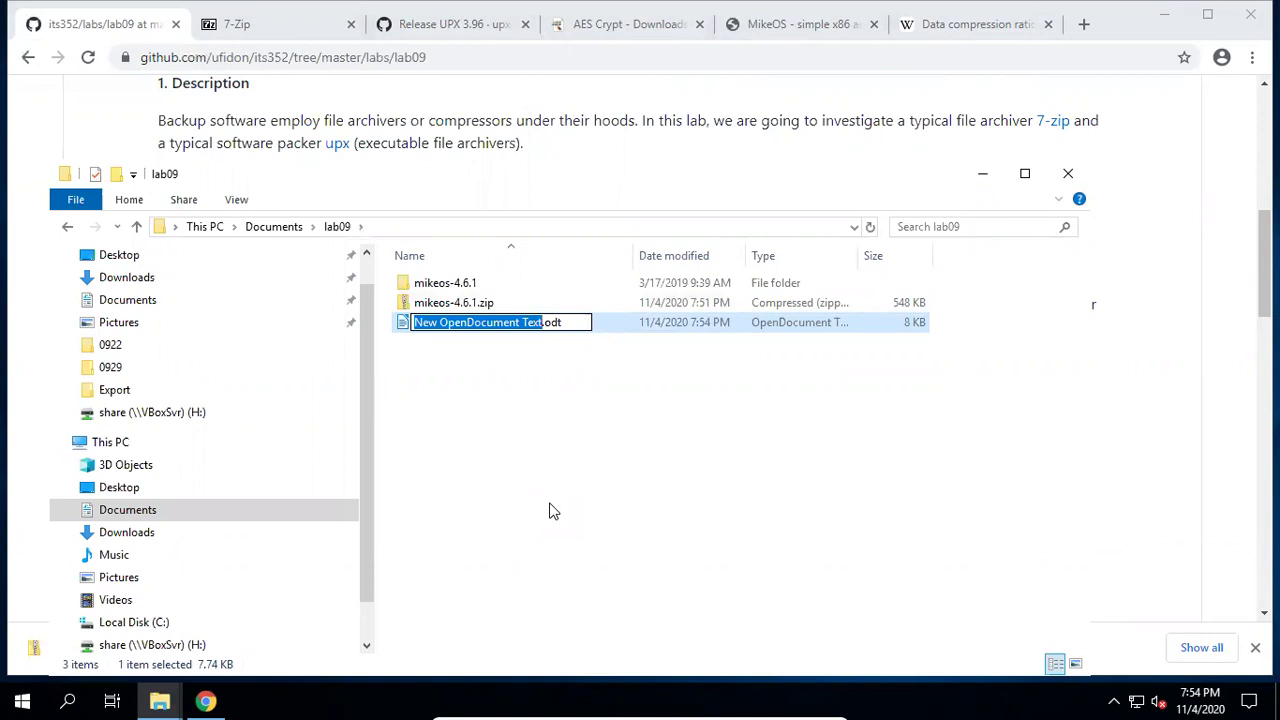
{"action": "type", "text": "report"}
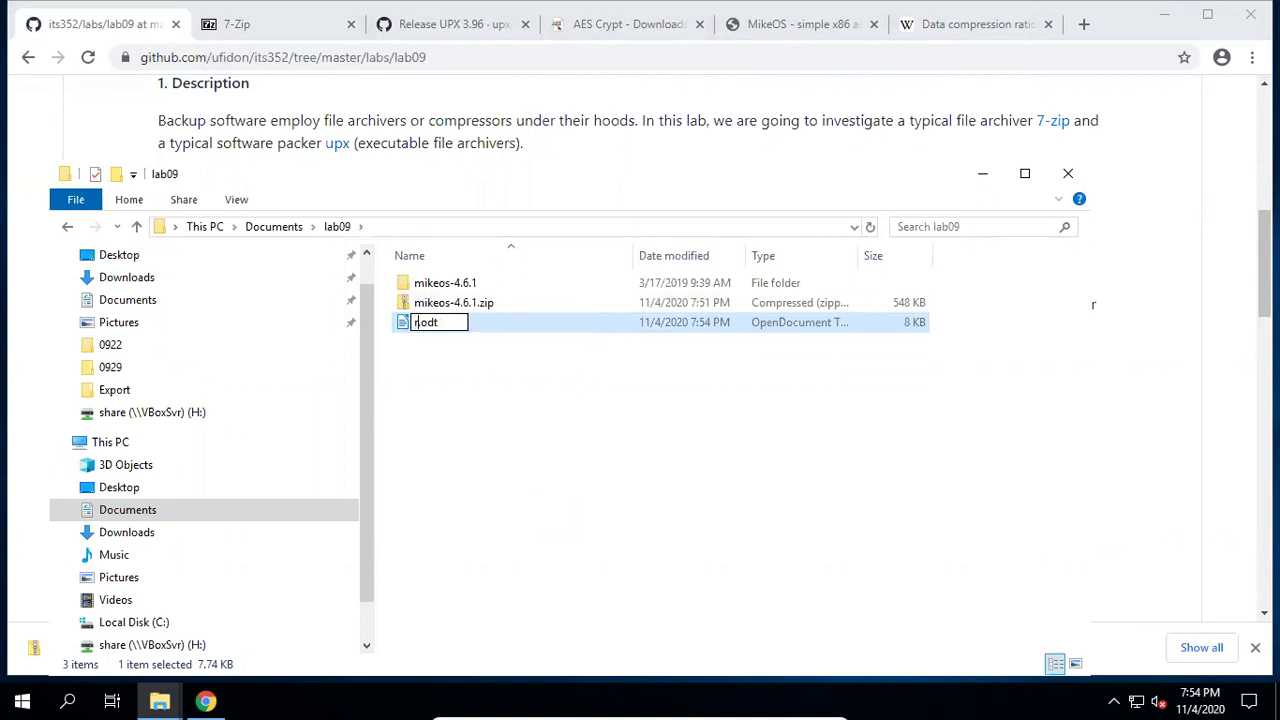
{"action": "key", "text": "Return"}
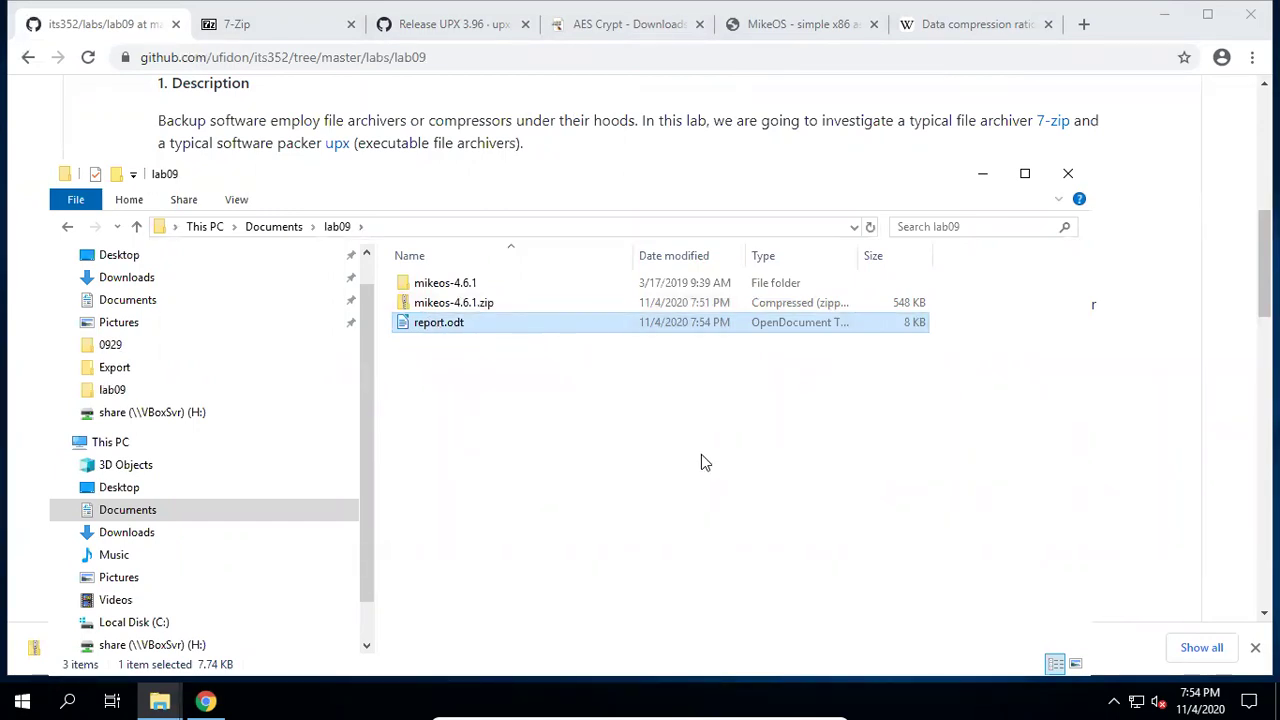
{"action": "key", "text": "Return"}
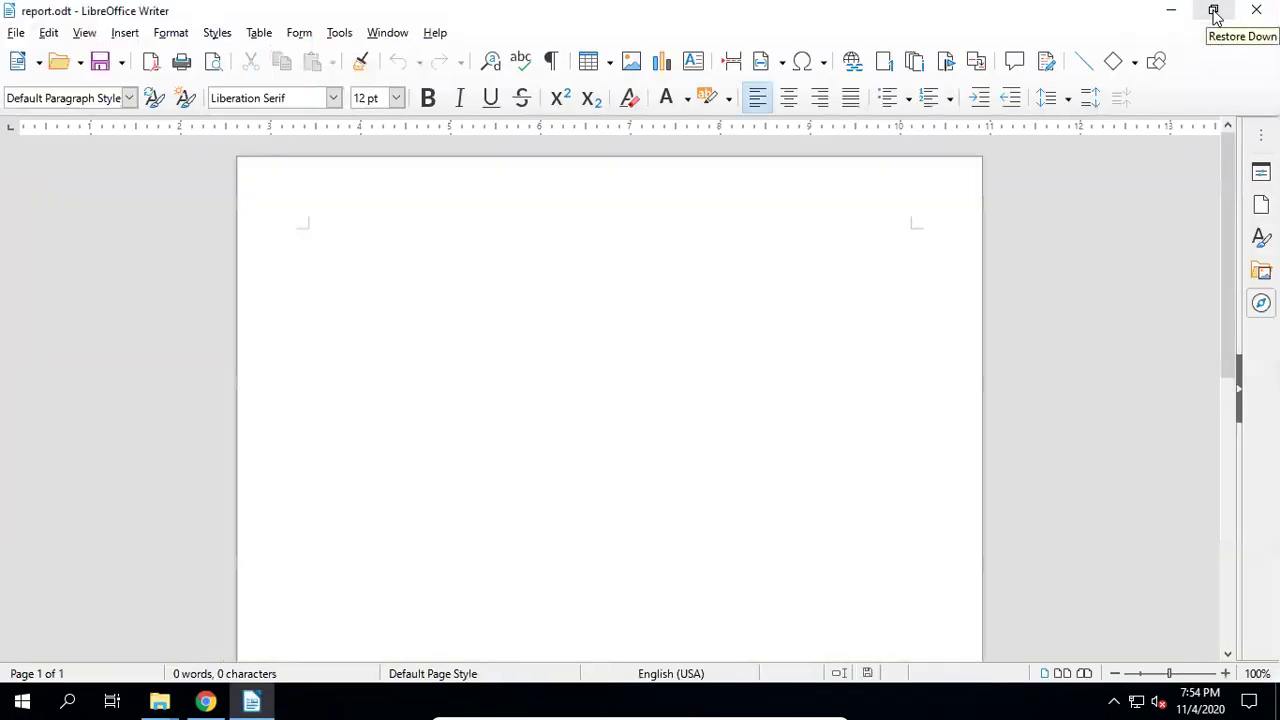
Restore Writer to a smaller window, minimize Explorer, dismiss the update notice, and move Writer up
{"action": "left_click", "coordinate": [1214, 12]}
{"action": "left_click_drag", "start_coordinate": [888, 150], "coordinate": [938, 285]}
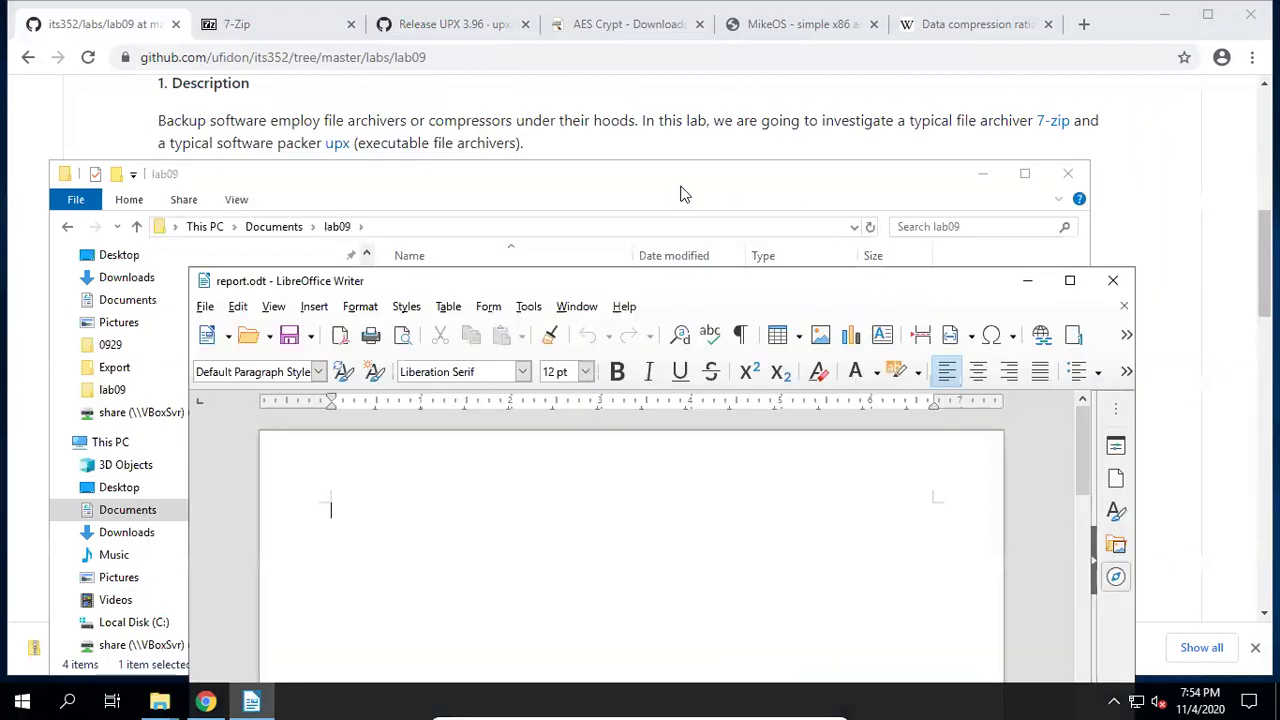
{"action": "left_click", "coordinate": [982, 174]}
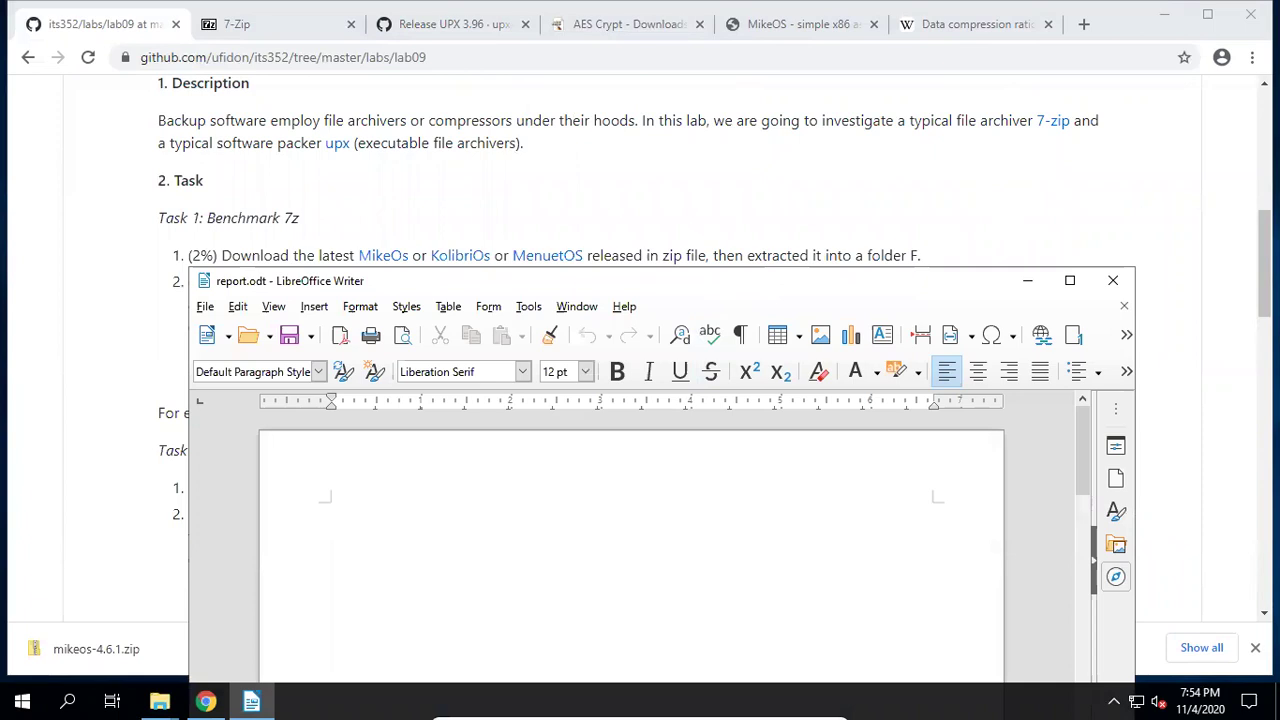
{"action": "left_click_drag", "start_coordinate": [1265, 258], "coordinate": [1265, 289]}
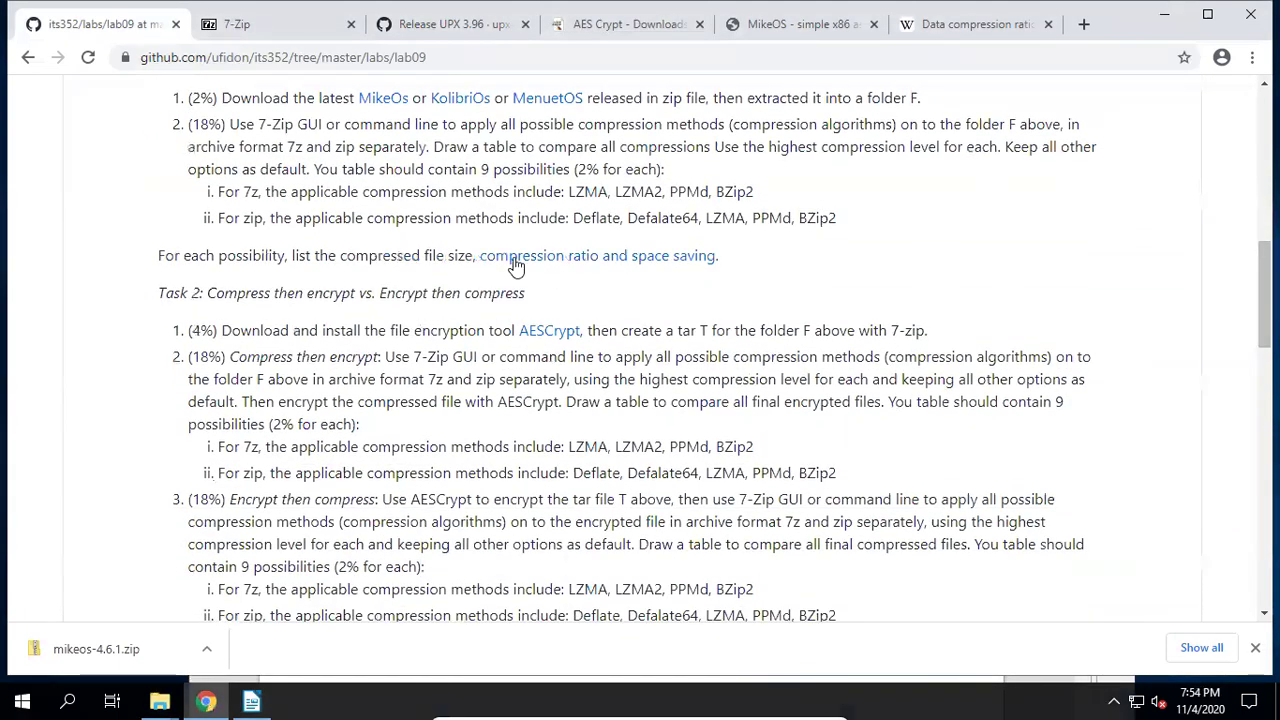
{"action": "left_click", "coordinate": [252, 702]}
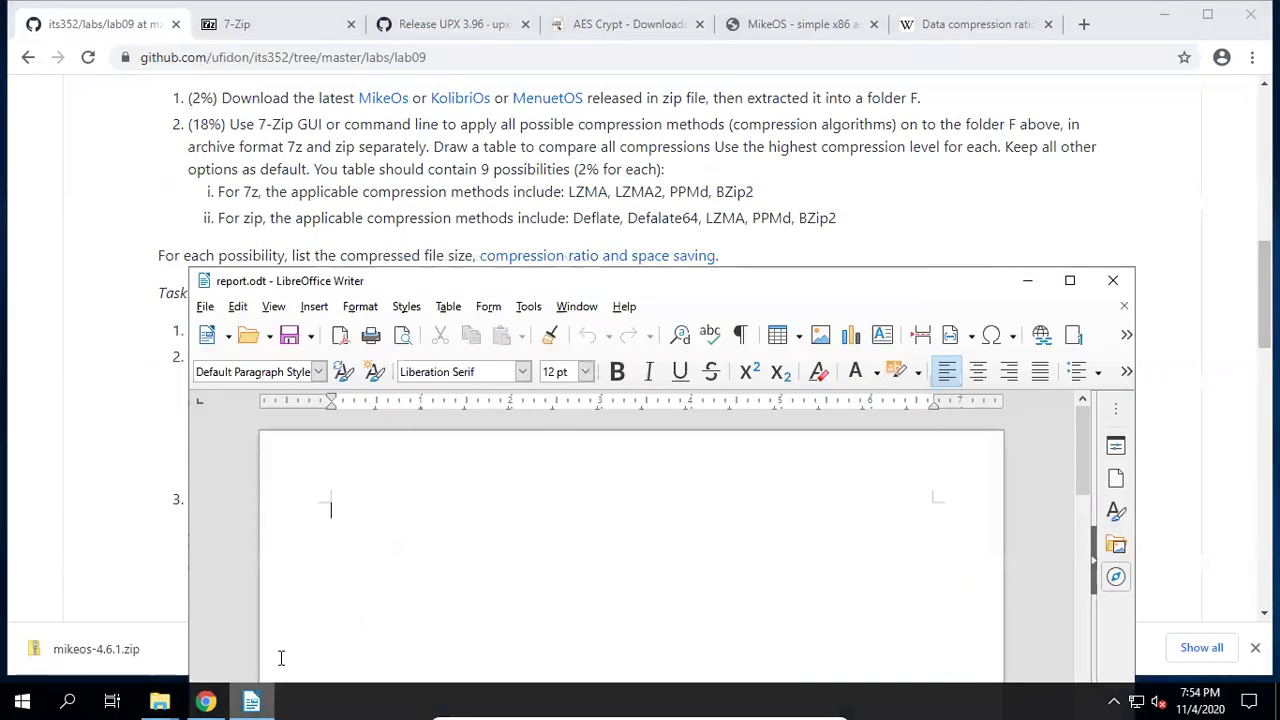
{"action": "left_click_drag", "start_coordinate": [585, 288], "coordinate": [576, 395]}
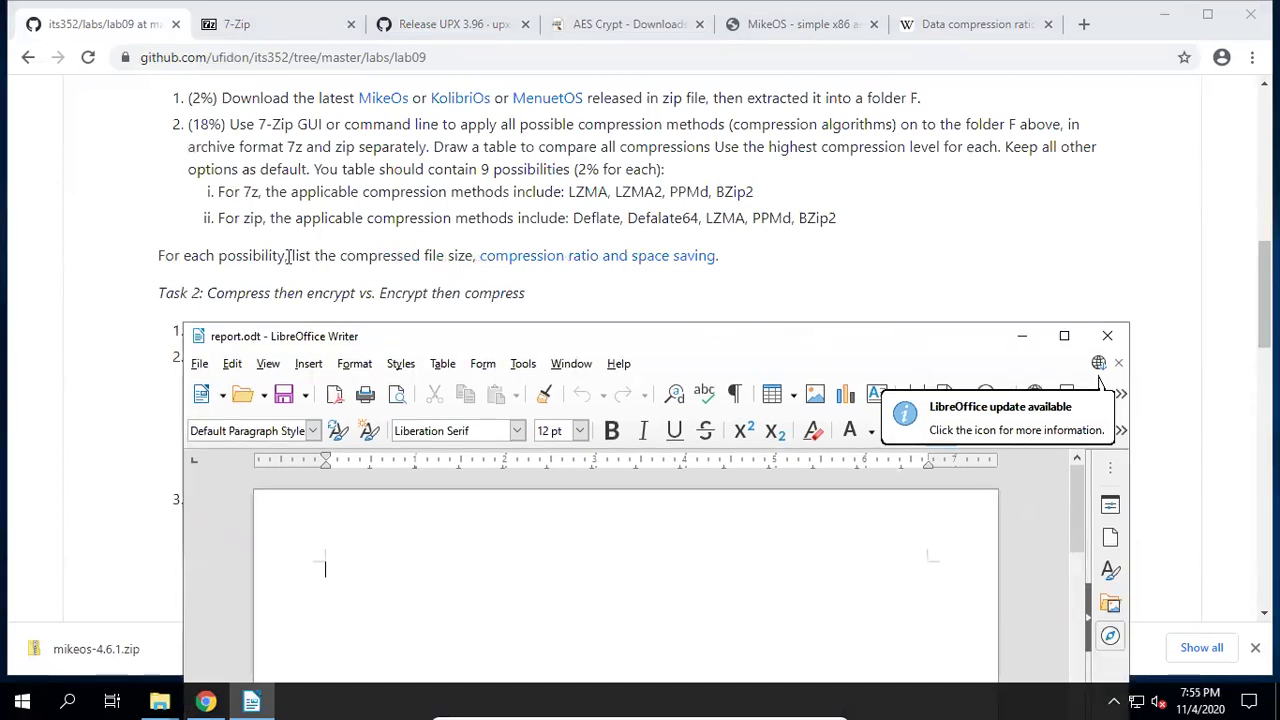
{"action": "left_click", "coordinate": [686, 332]}
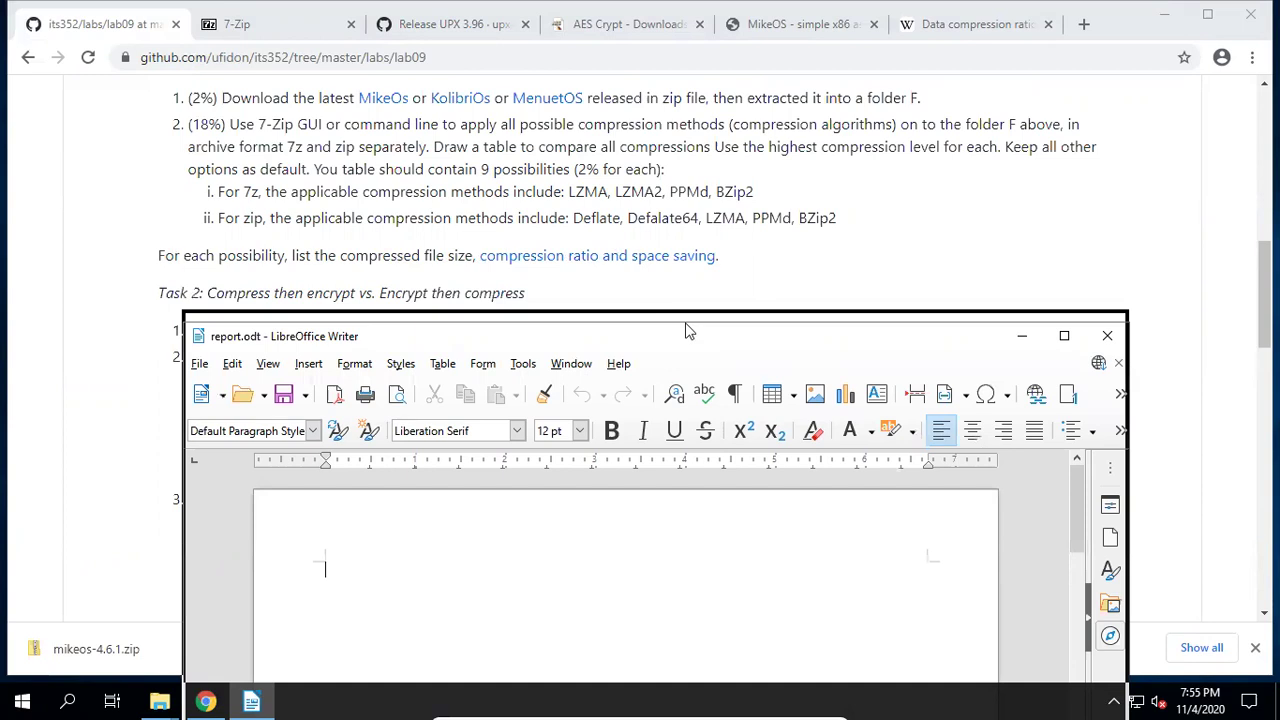
{"action": "left_click_drag", "start_coordinate": [686, 332], "coordinate": [685, 187]}
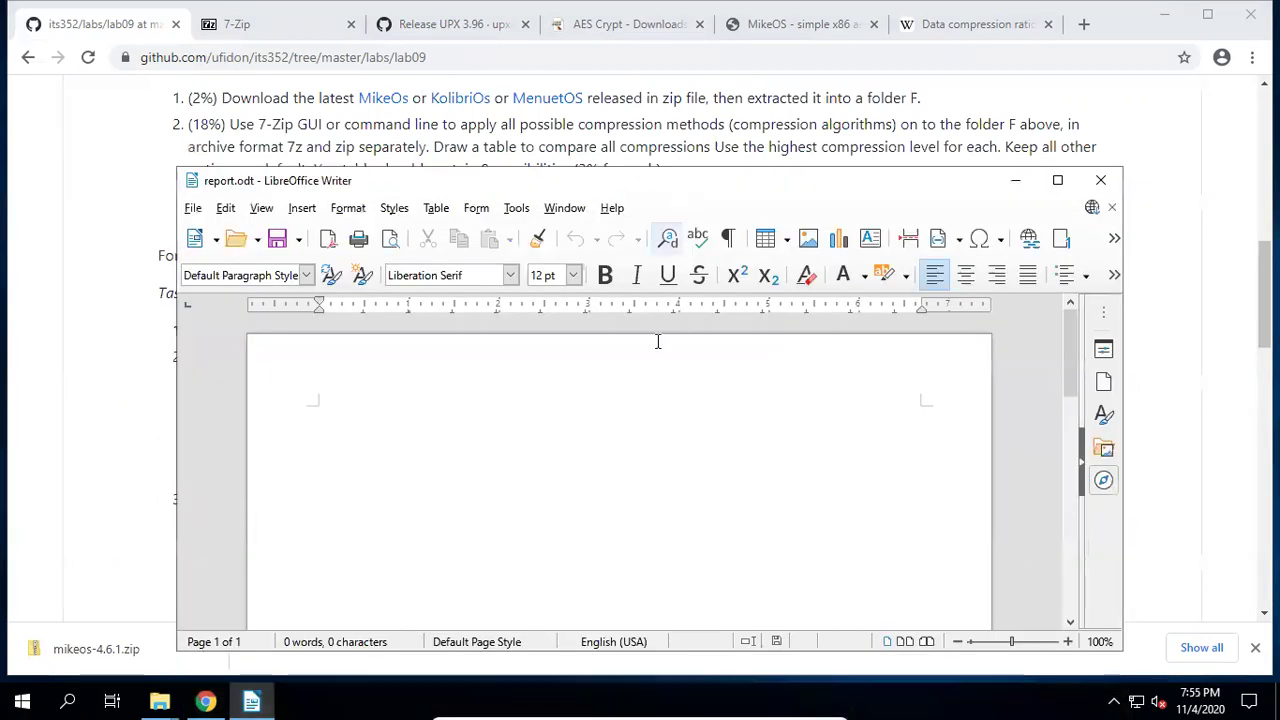
Insert a blank 4-column by 9-row table into report.odt and nudge the Writer window down
{"action": "left_click", "coordinate": [787, 240]}
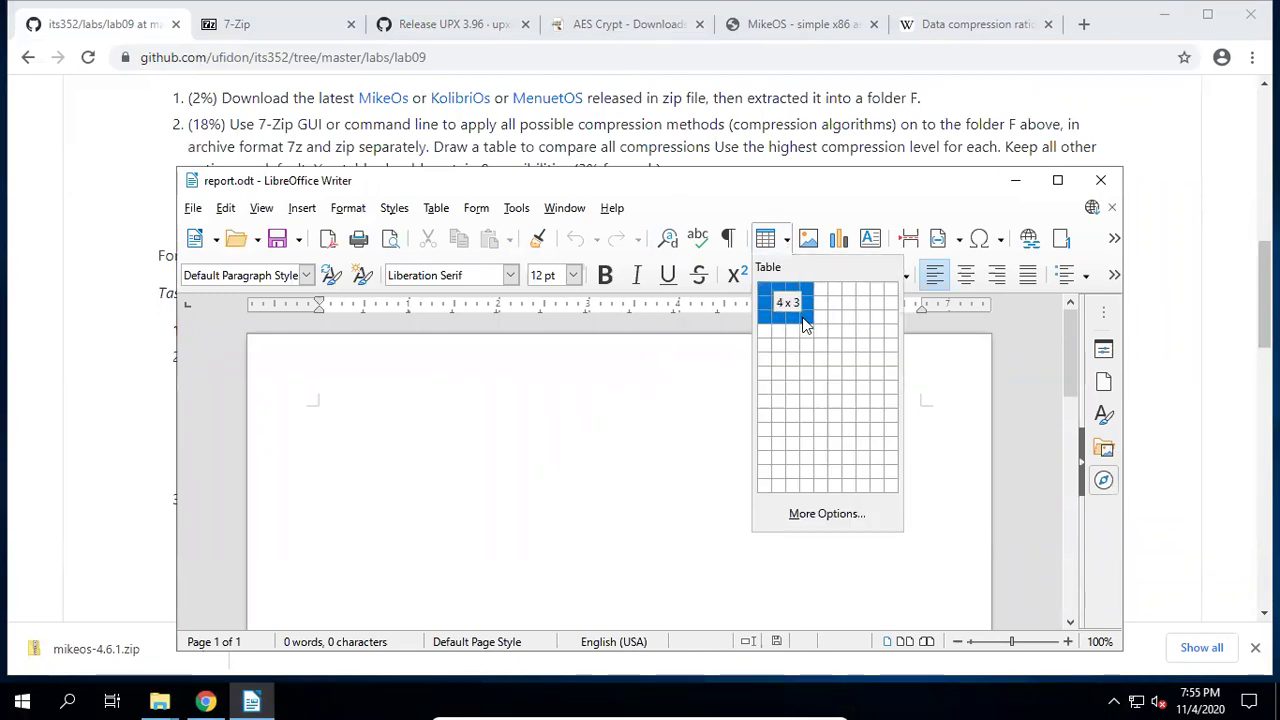
{"action": "left_click", "coordinate": [807, 400]}
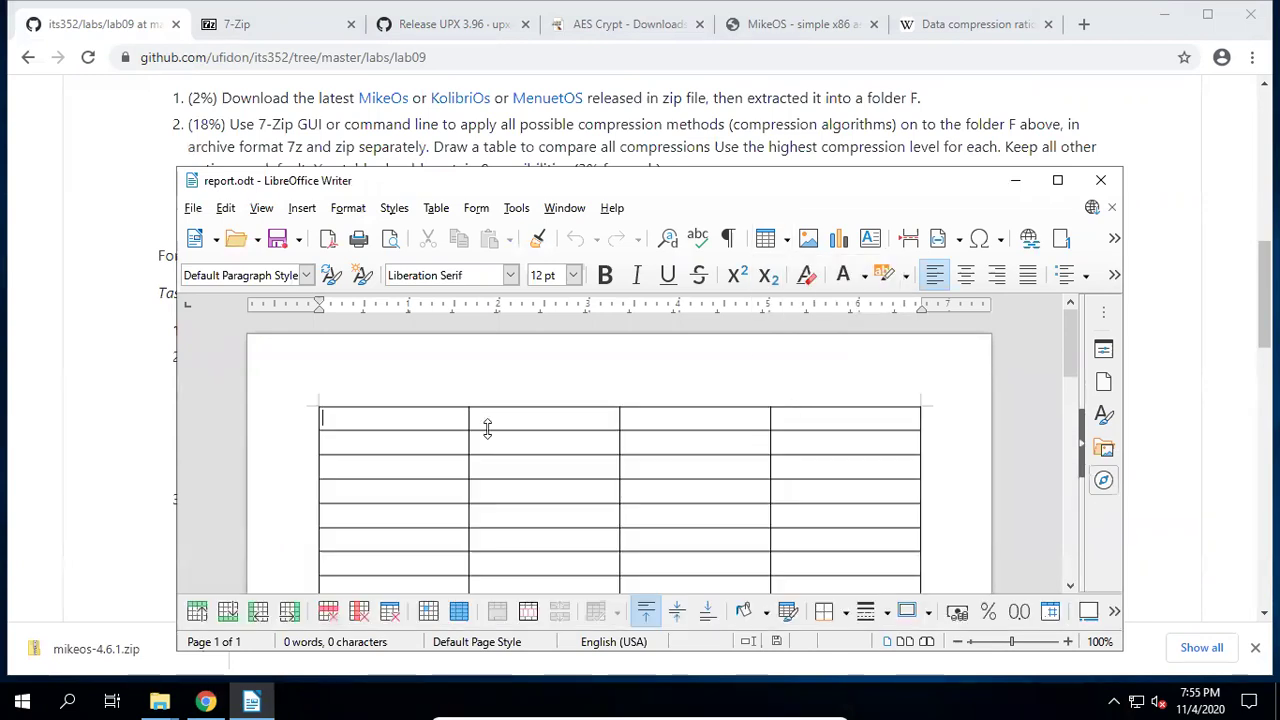
{"action": "left_click_drag", "start_coordinate": [465, 183], "coordinate": [492, 280]}
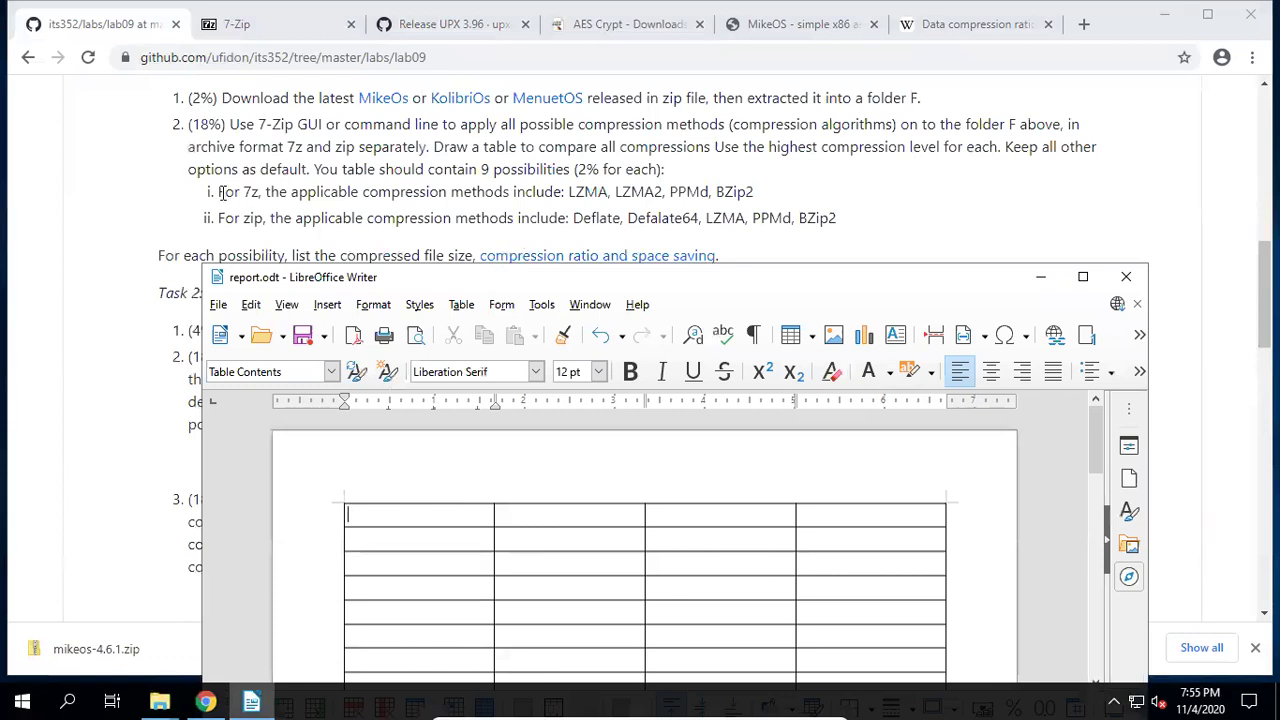
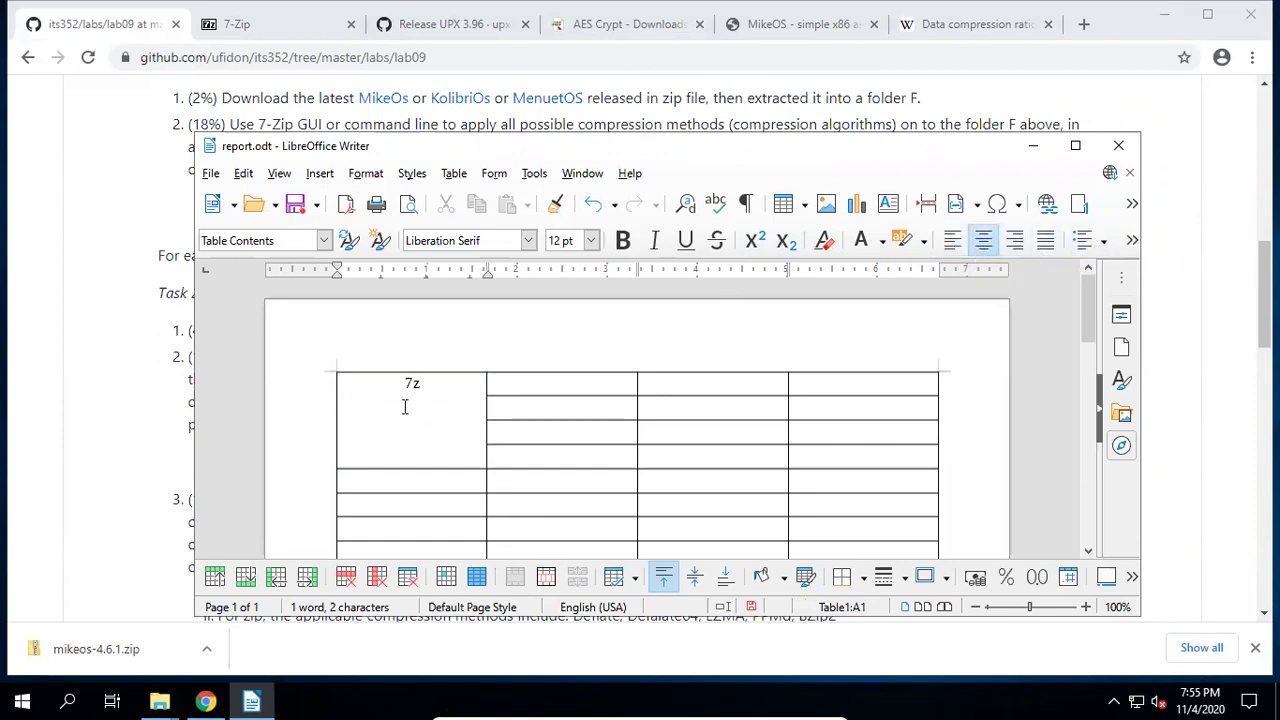
Centre the 7z label vertically in its table cell
{"action": "right_click", "coordinate": [397, 412]}
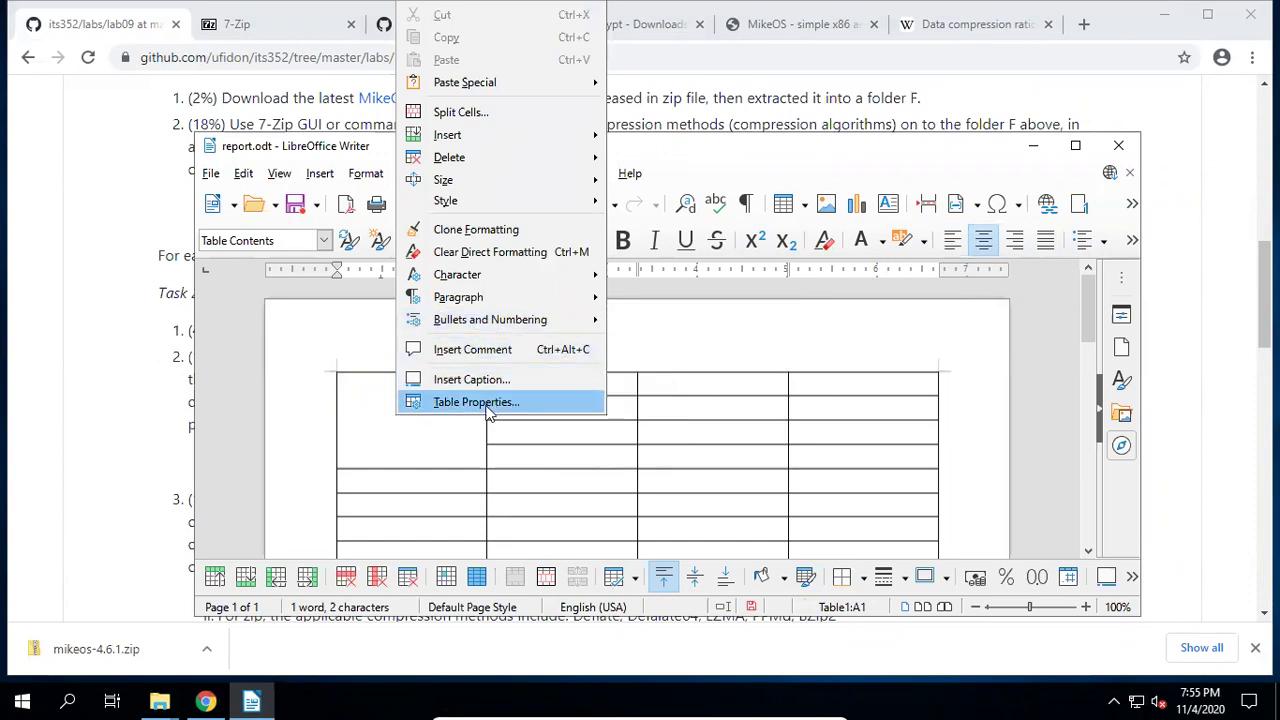
{"action": "left_click", "coordinate": [405, 432]}
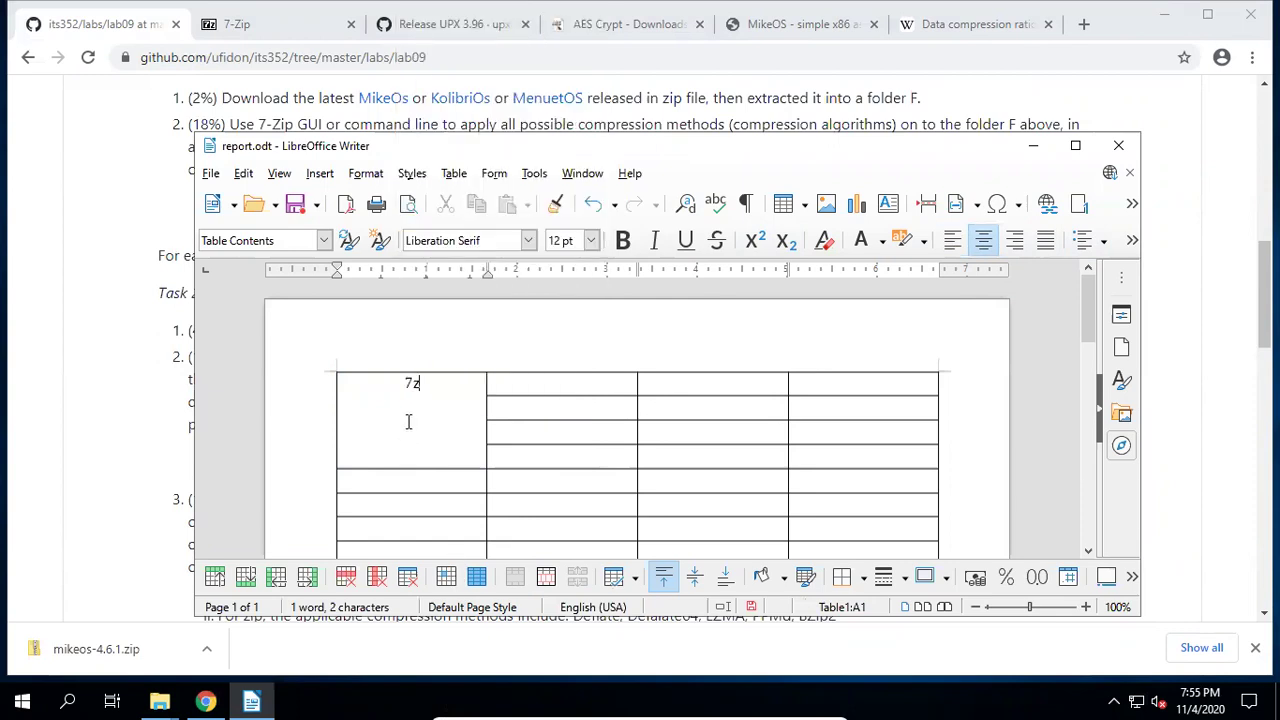
{"action": "left_click", "coordinate": [696, 578]}
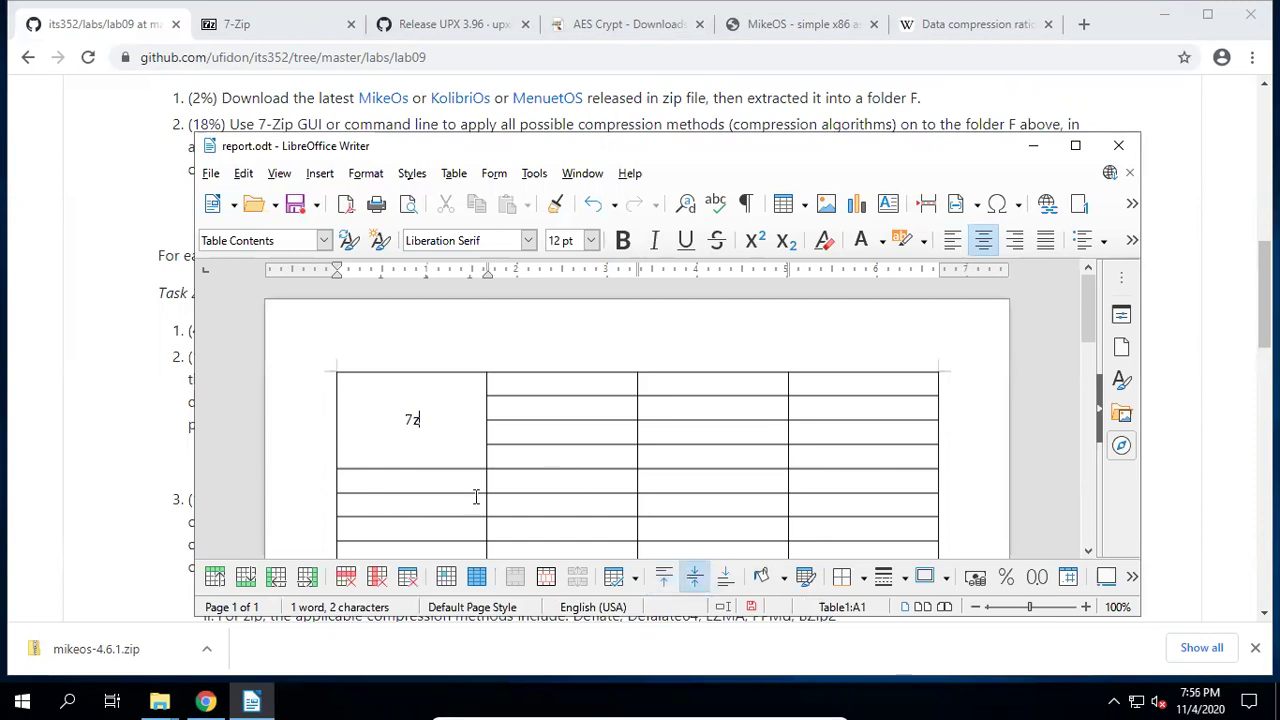
{"action": "left_click_drag", "start_coordinate": [729, 150], "coordinate": [727, 119]}
{"action": "scroll", "coordinate": [460, 445], "scroll_direction": "down", "scroll_amount": 1}
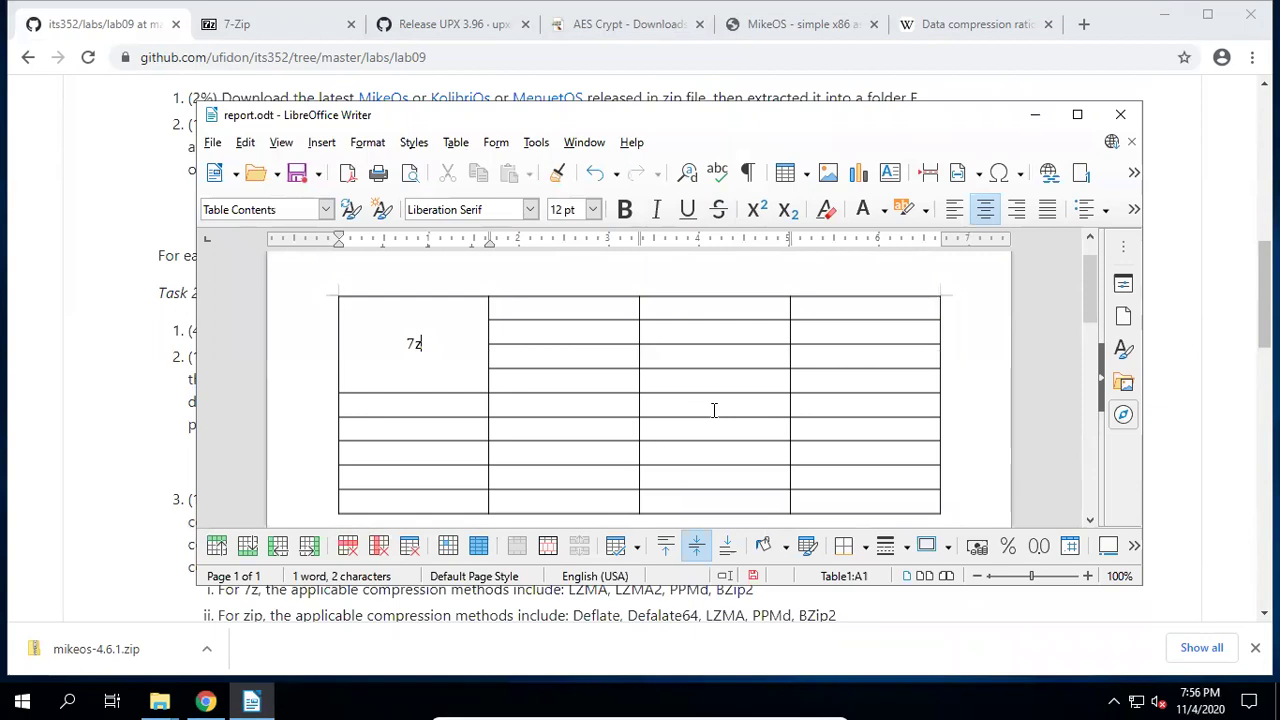
{"action": "left_click_drag", "start_coordinate": [1089, 311], "coordinate": [1092, 341]}
Merge the lower first-column cells into one cell reading 'zip', centred vertically and horizontally
{"action": "left_click", "coordinate": [390, 342]}
{"action": "left_click", "coordinate": [429, 444], "text": "shift"}
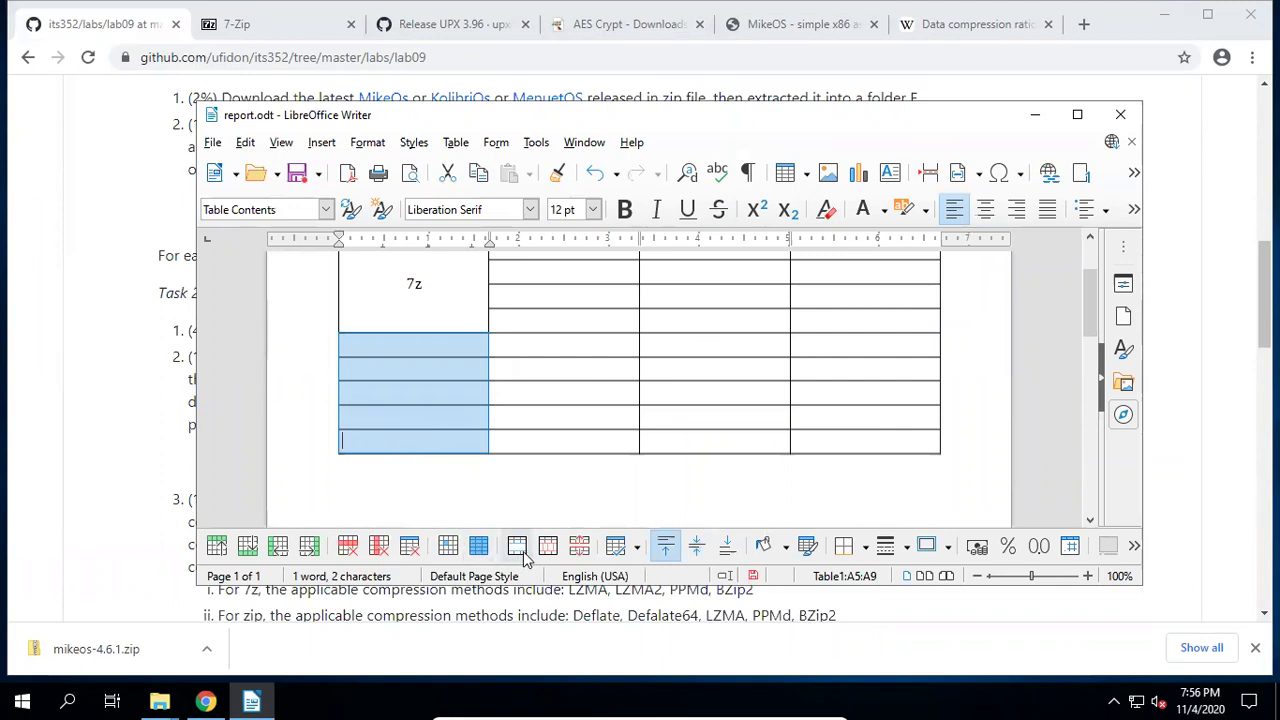
{"action": "left_click", "coordinate": [517, 547]}
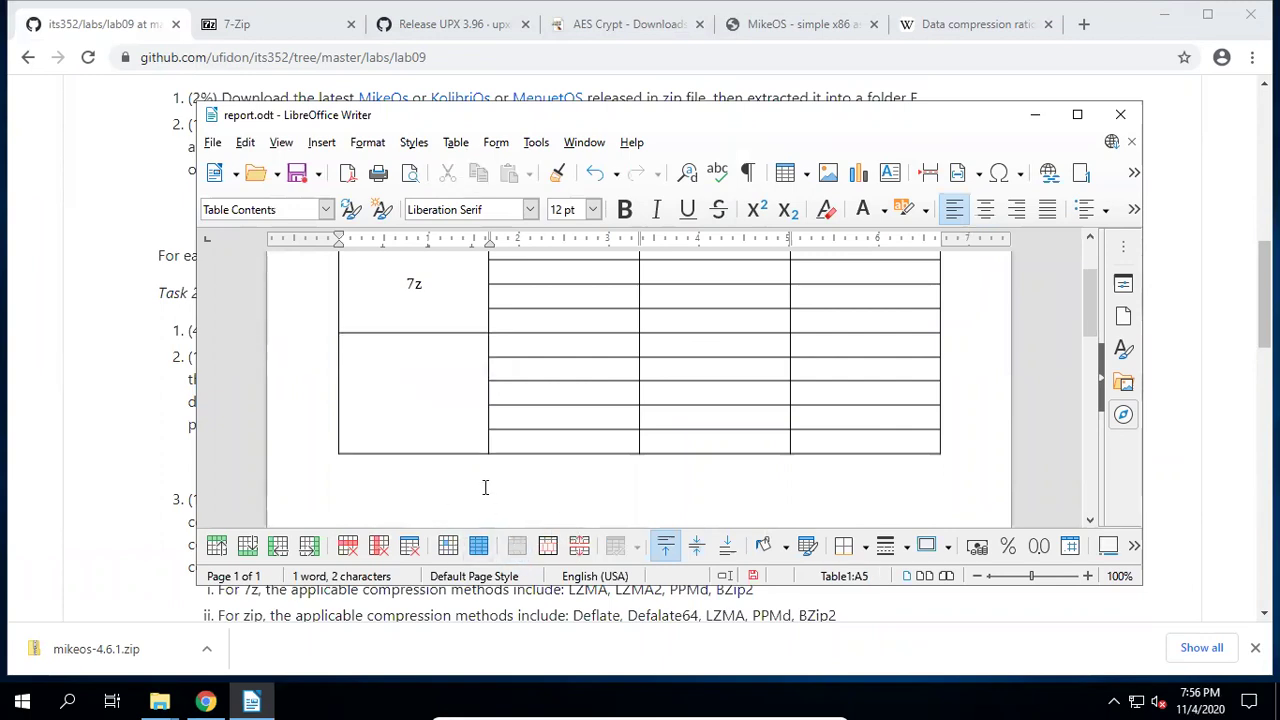
{"action": "type", "text": "zip"}
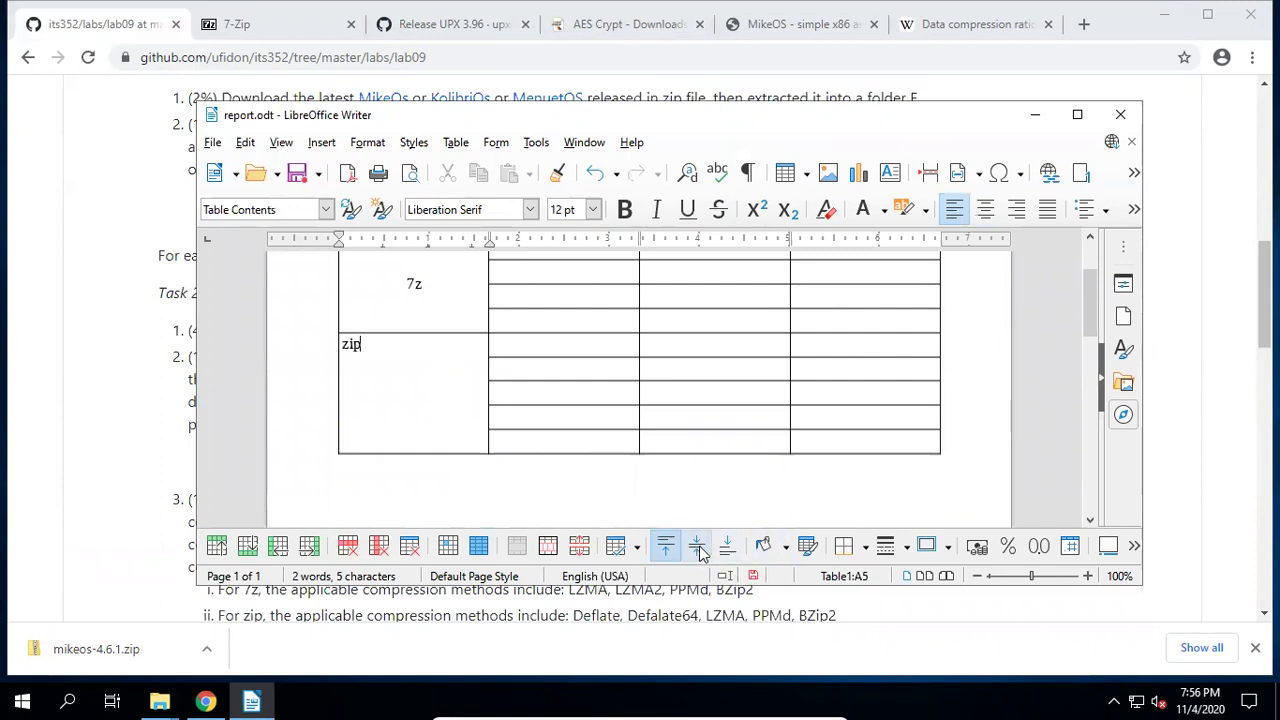
{"action": "left_click", "coordinate": [698, 548]}
{"action": "left_click", "coordinate": [986, 210]}
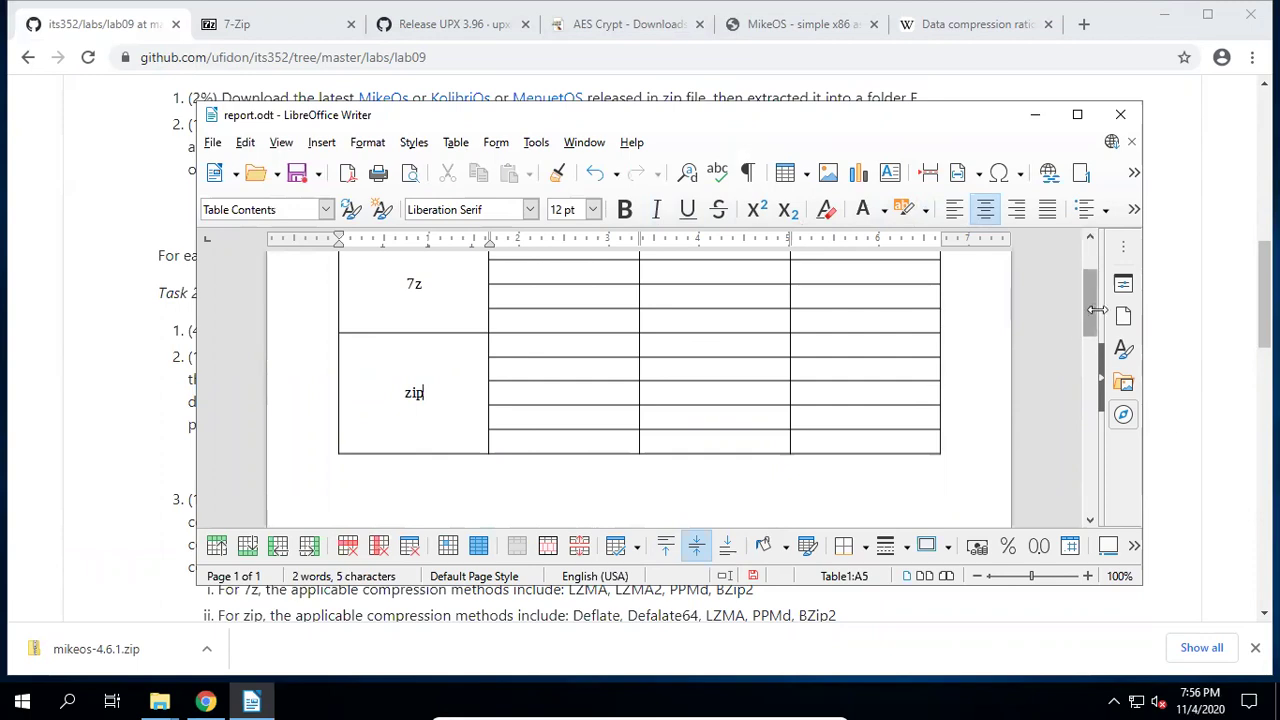
{"action": "left_click_drag", "start_coordinate": [1097, 318], "coordinate": [1095, 297]}
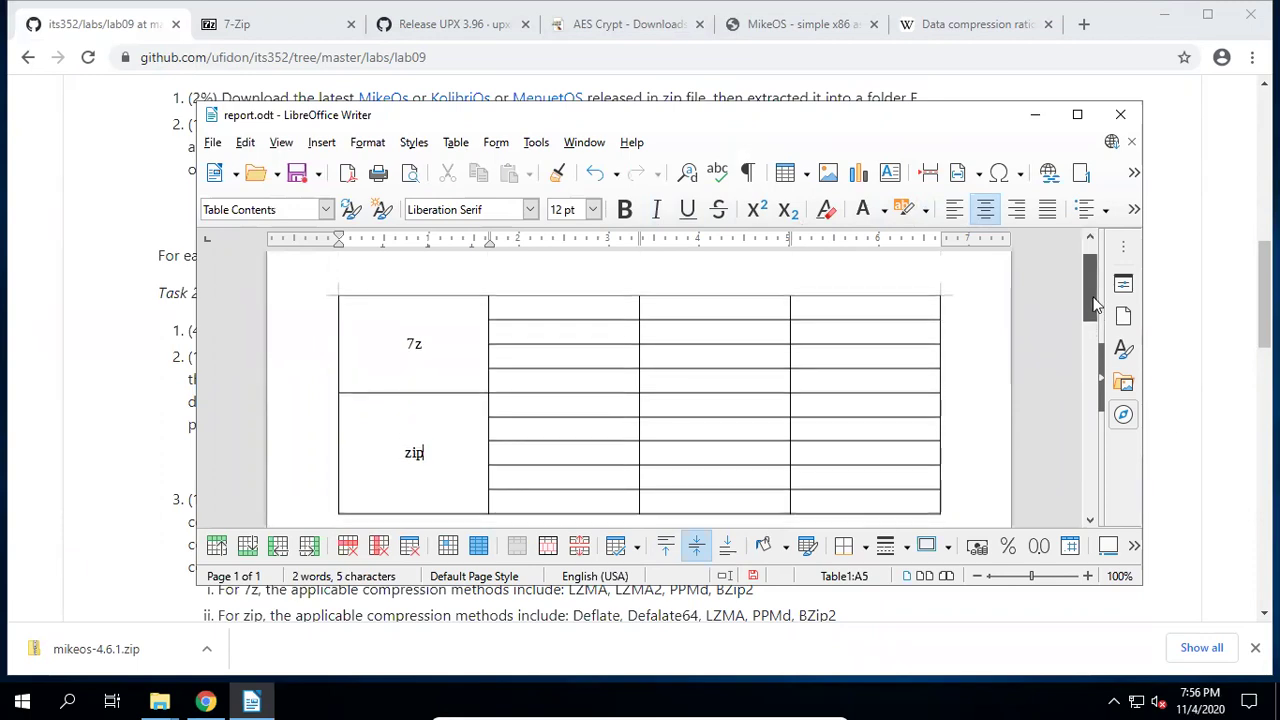
{"action": "left_click_drag", "start_coordinate": [768, 115], "coordinate": [780, 271]}
{"action": "left_click", "coordinate": [557, 463]}
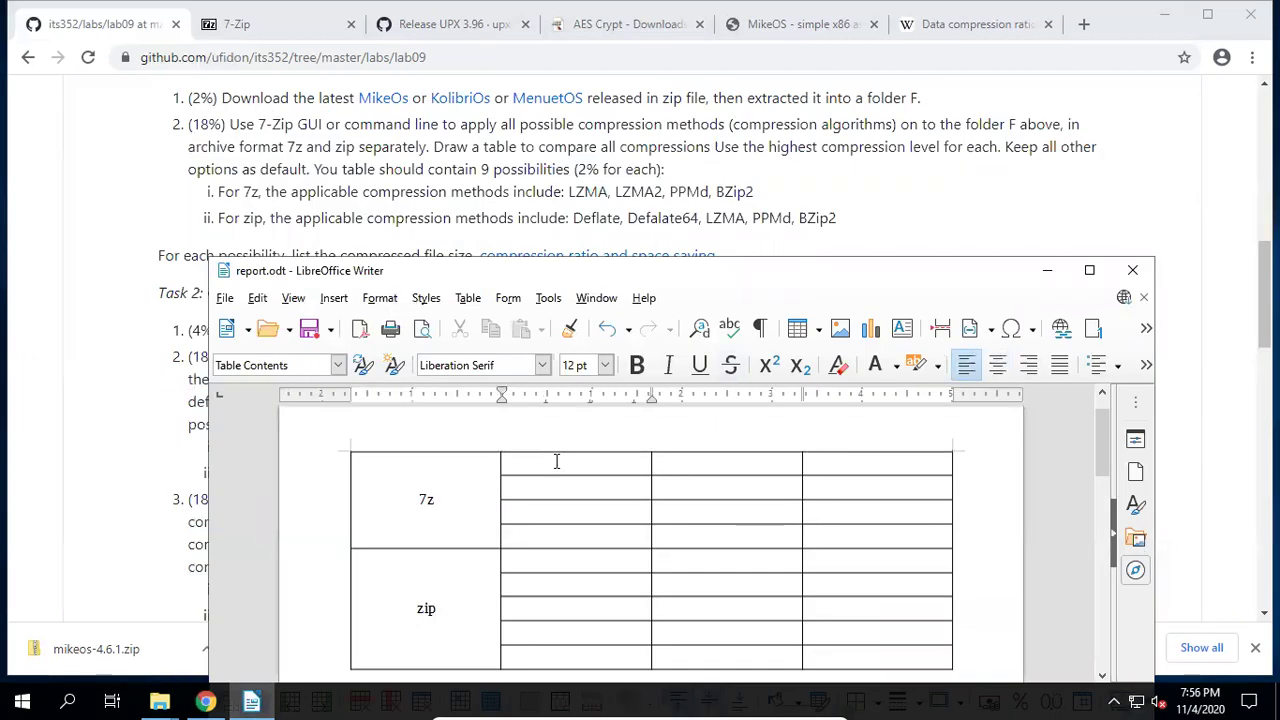
Insert a row above the table and enter a centred 'Archive format' heading in its first cell
{"action": "right_click", "coordinate": [557, 462]}
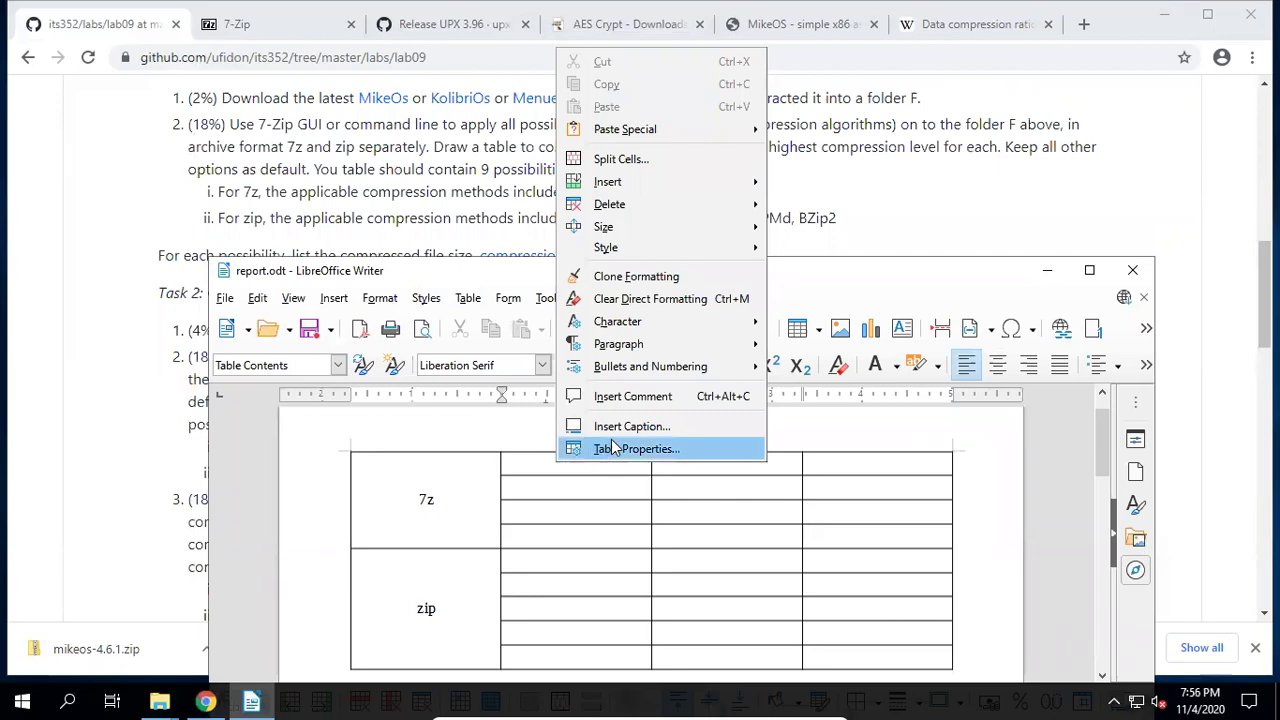
{"action": "mouse_move", "coordinate": [727, 184]}
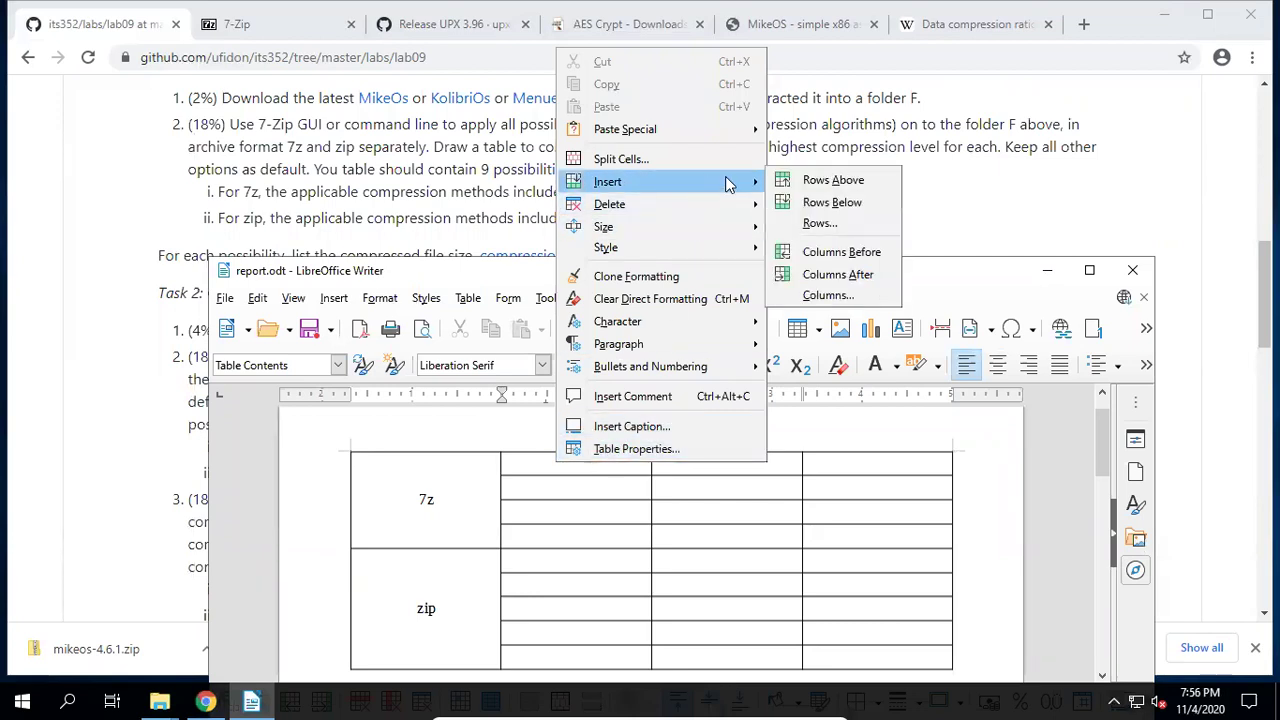
{"action": "left_click", "coordinate": [840, 180]}
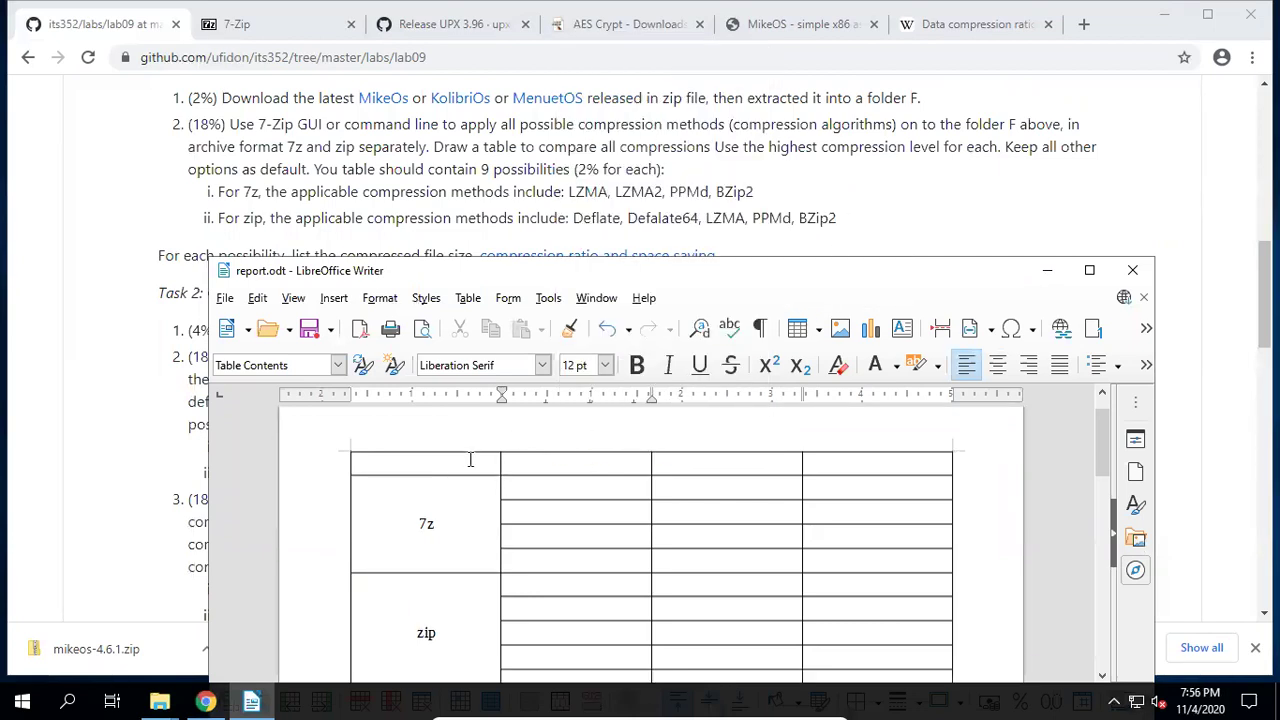
{"action": "left_click", "coordinate": [428, 463]}
{"action": "key", "text": "ctrl+e"}
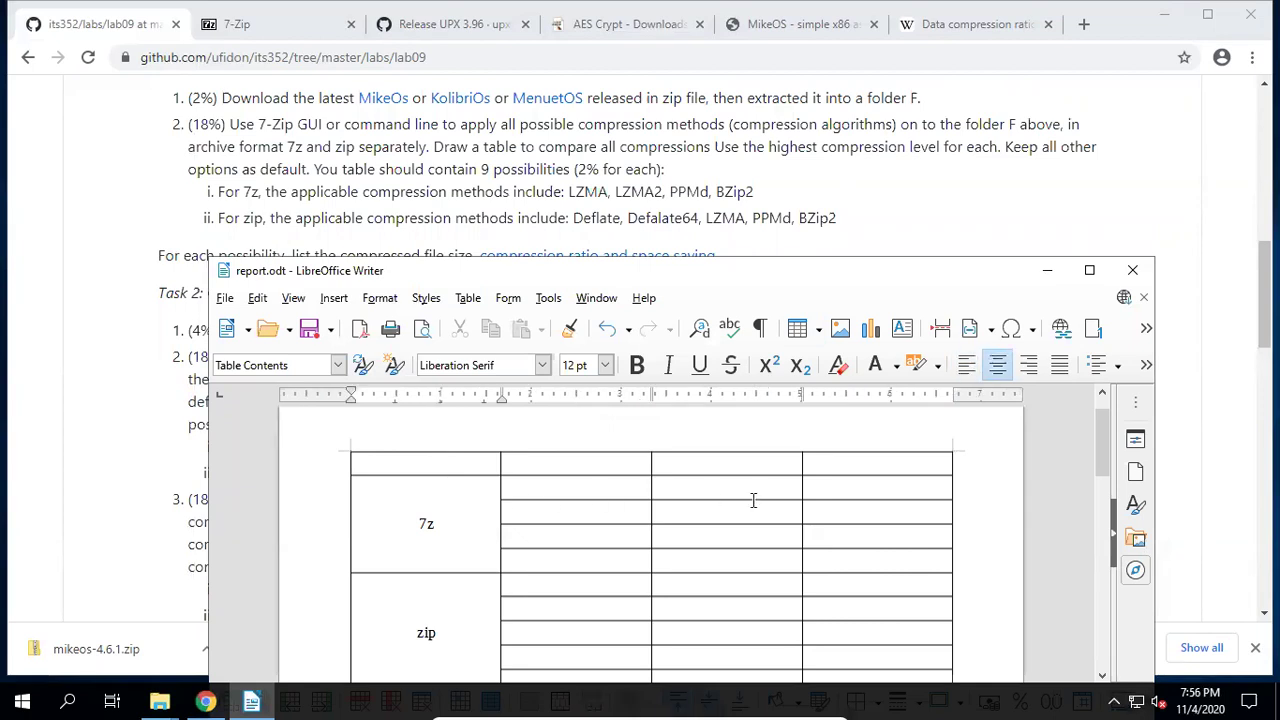
{"action": "type", "text": "Achive format"}
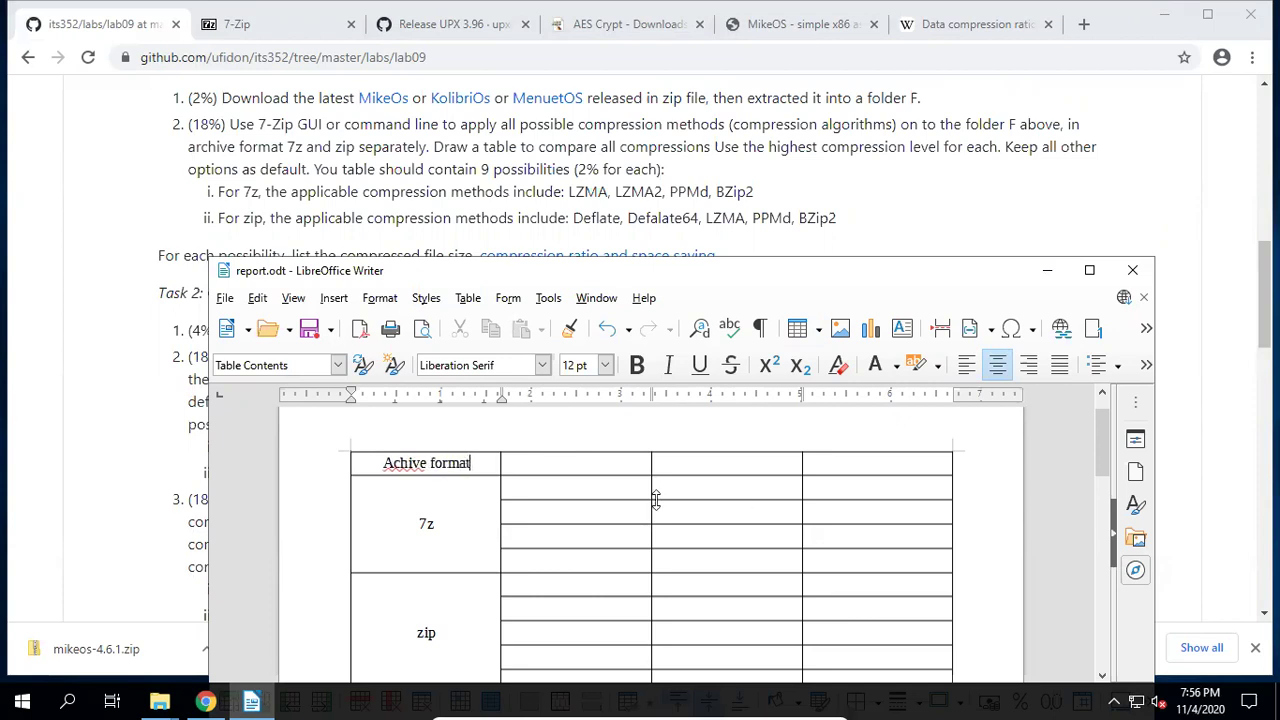
{"action": "left_click", "coordinate": [394, 463]}
{"action": "type", "text": "r"}
Enter 'Compression method' as the second header cell's heading
{"action": "left_click", "coordinate": [577, 466]}
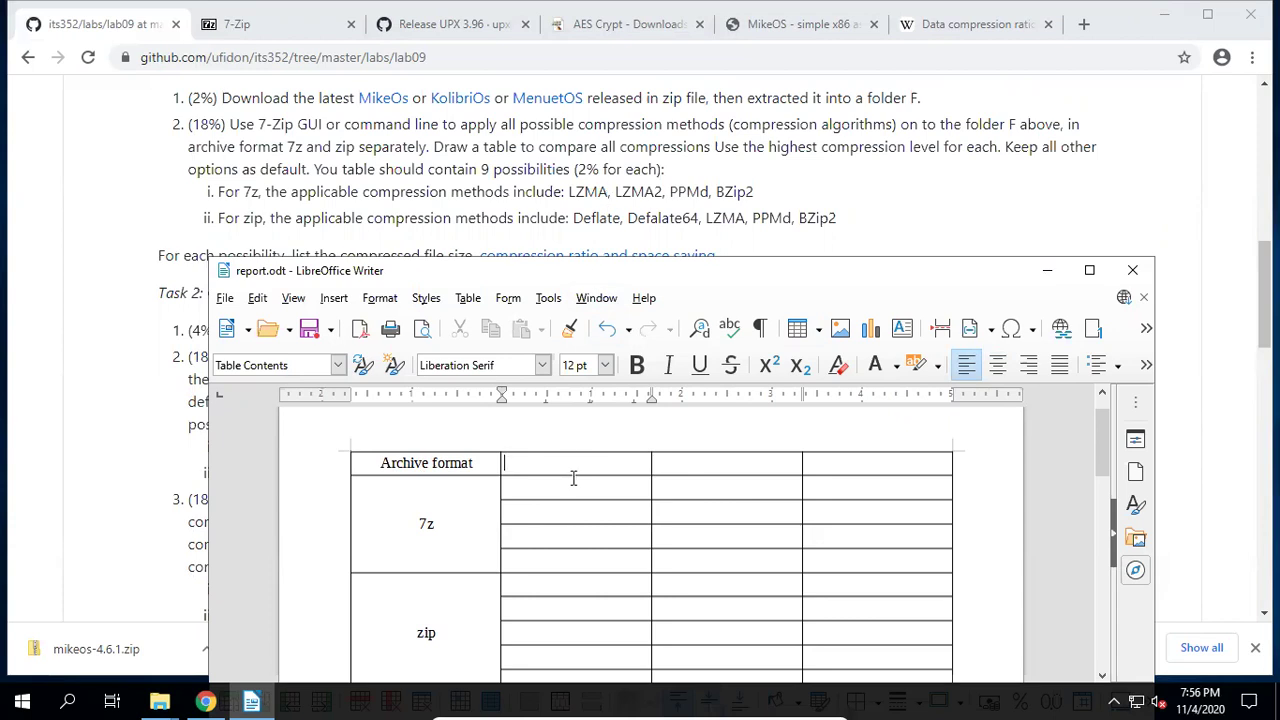
{"action": "type", "text": "Metho"}
{"action": "type", "text": "Co"}
{"action": "type", "text": "mpression"}
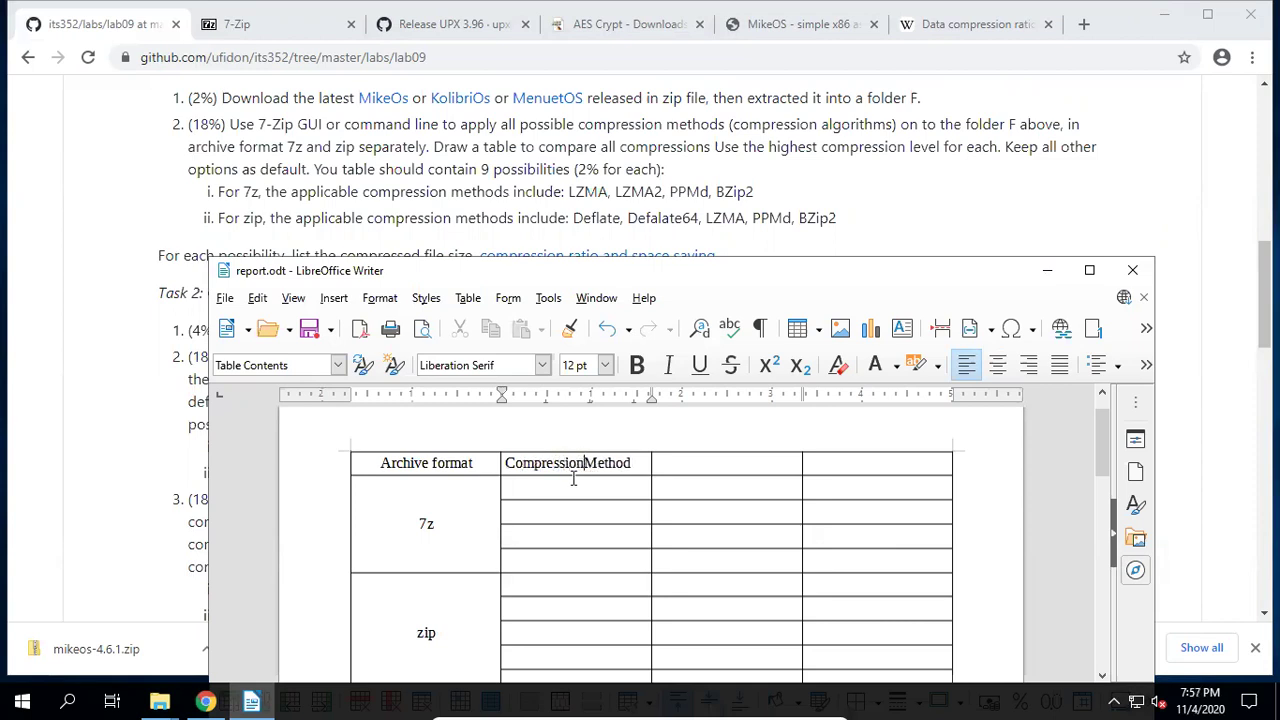
{"action": "key", "text": "Delete"}
{"action": "type", "text": "m"}
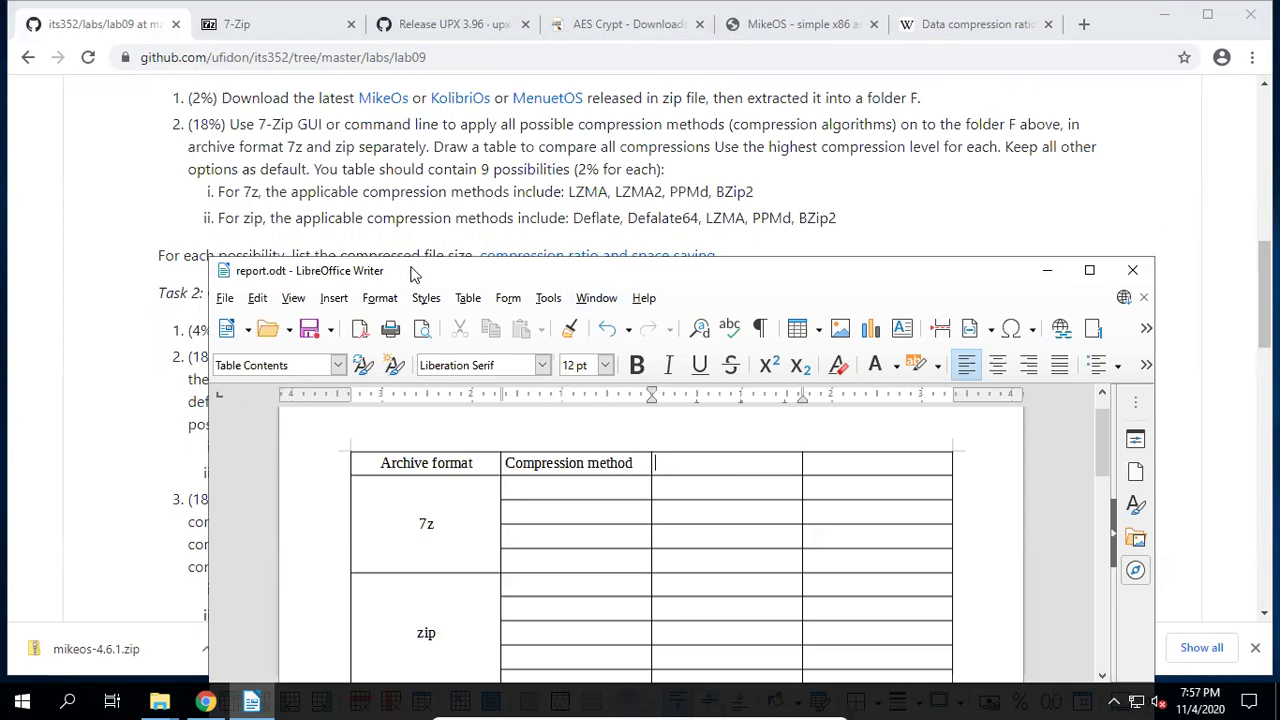
{"action": "left_click_drag", "start_coordinate": [392, 264], "coordinate": [392, 272]}
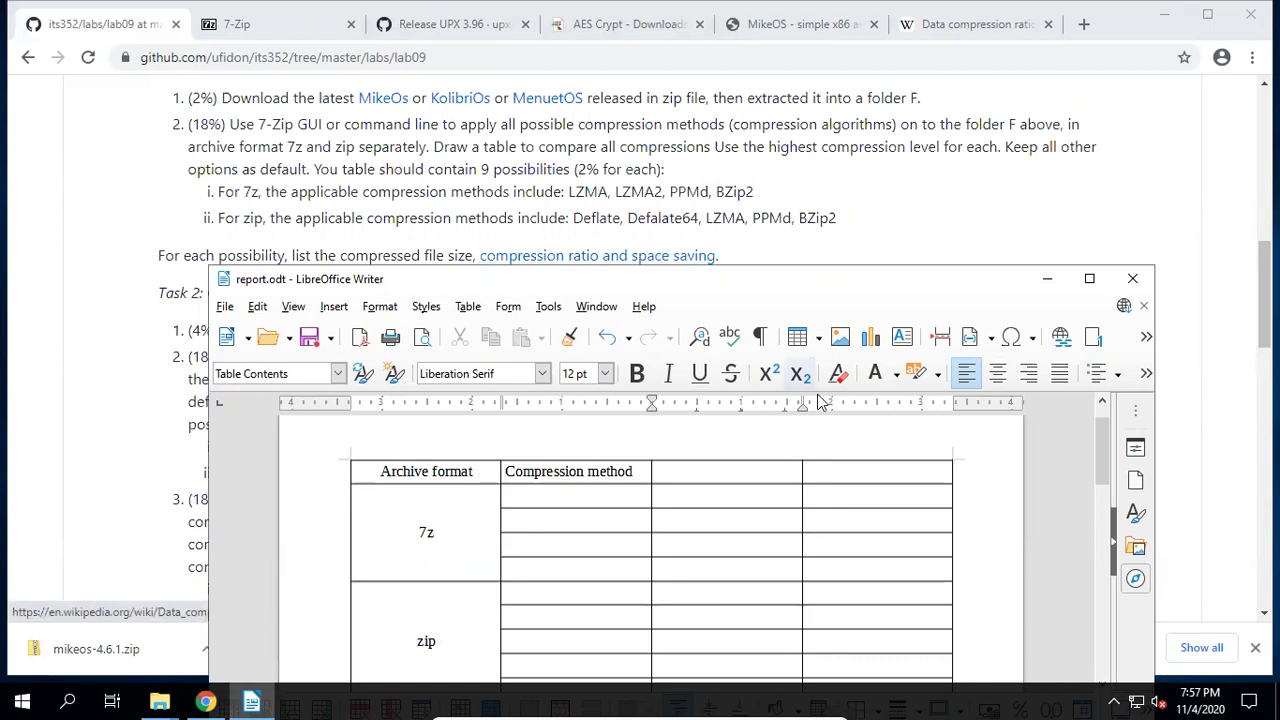
Insert a new column after the current header cell
{"action": "right_click", "coordinate": [850, 475]}
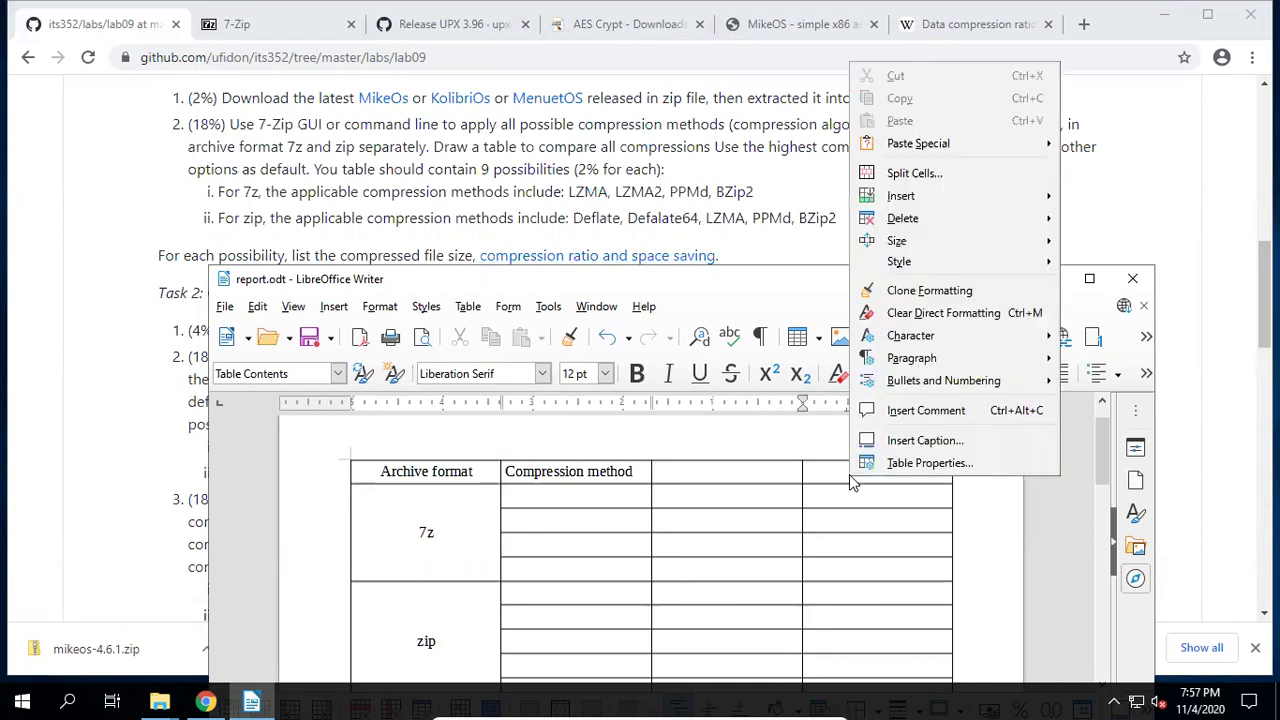
{"action": "mouse_move", "coordinate": [993, 198]}
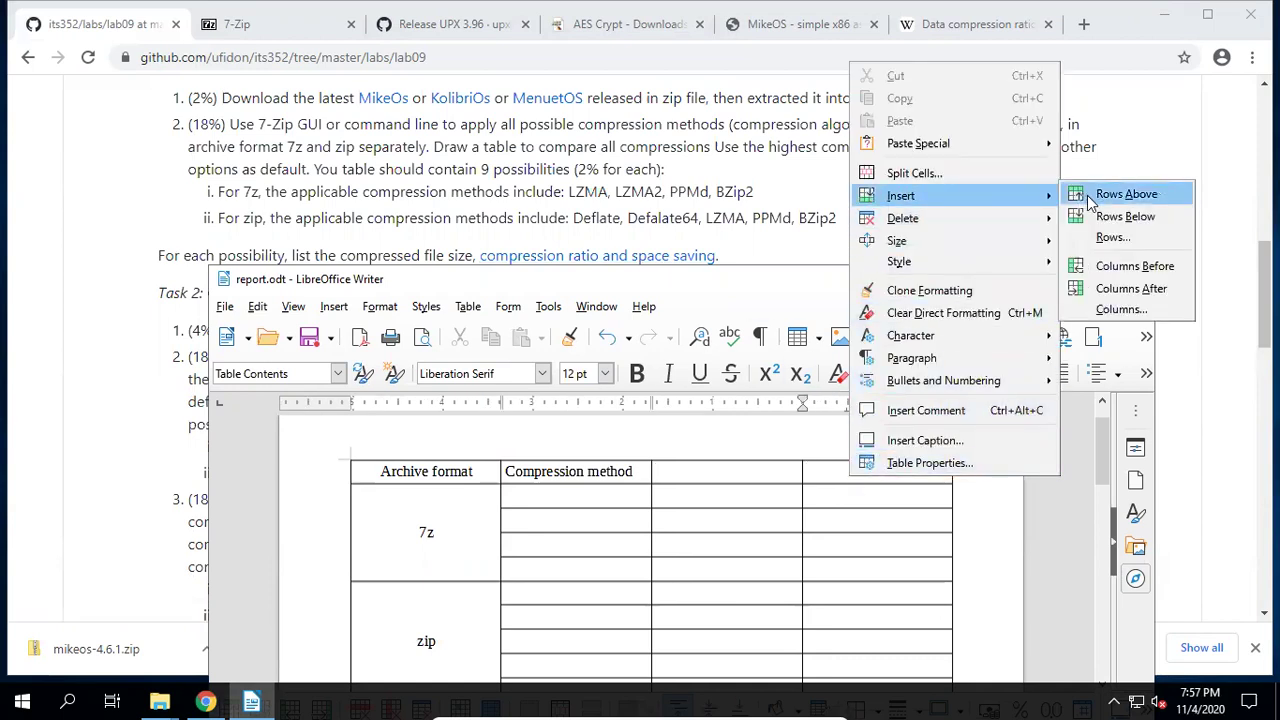
{"action": "left_click", "coordinate": [1127, 291]}
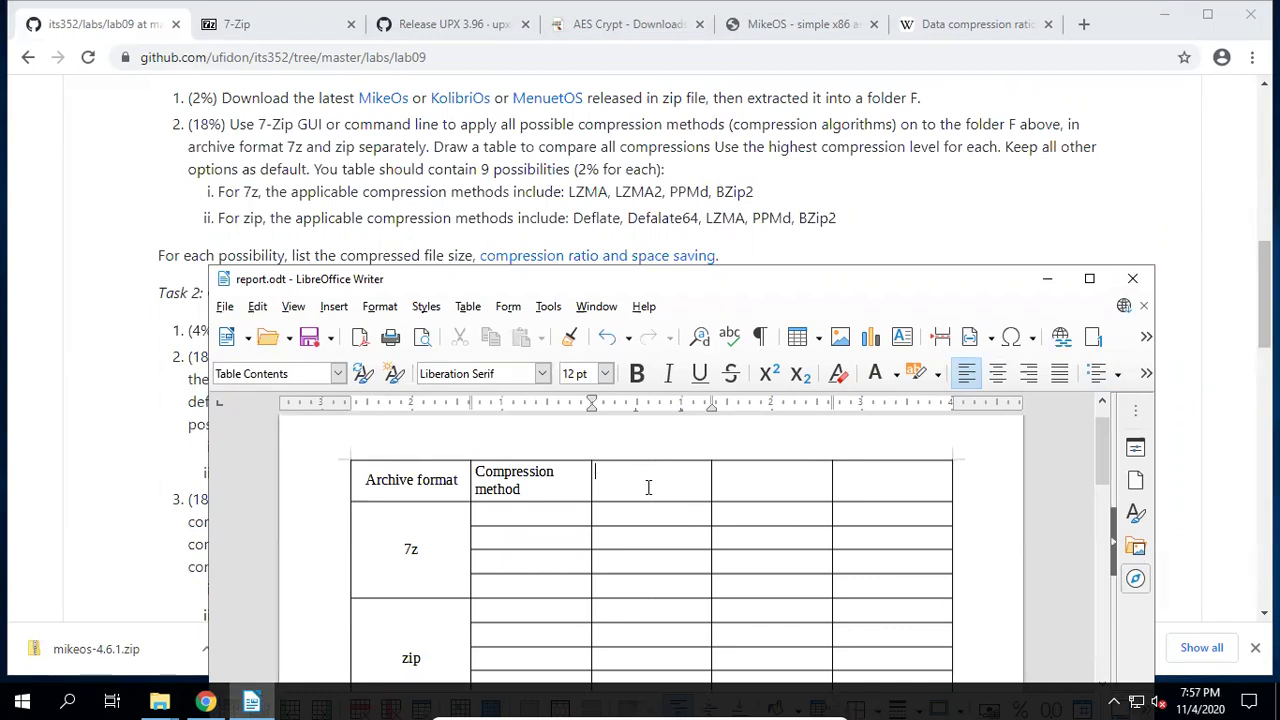
Type headings 'compressed file size', 'compression ratio' and 'space saving', and complete LZMA for 7z
{"action": "type", "text": "compressed file size"}
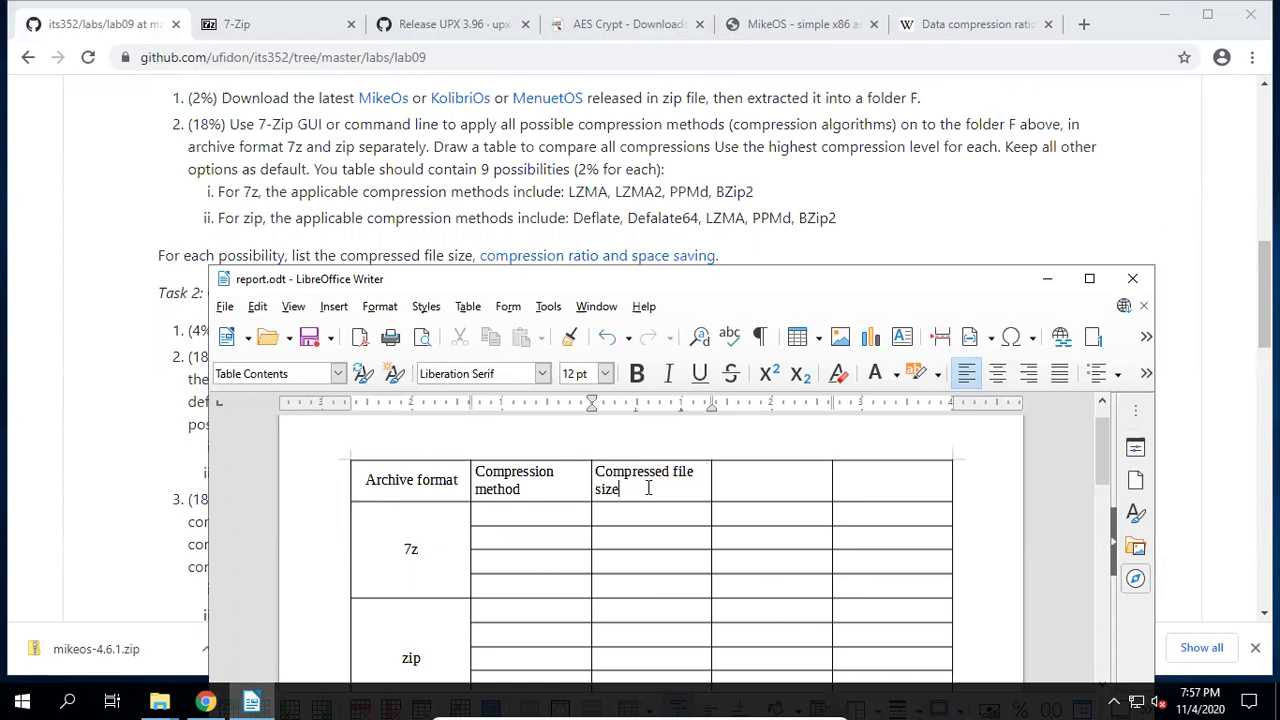
{"action": "type", "text": "comr"}
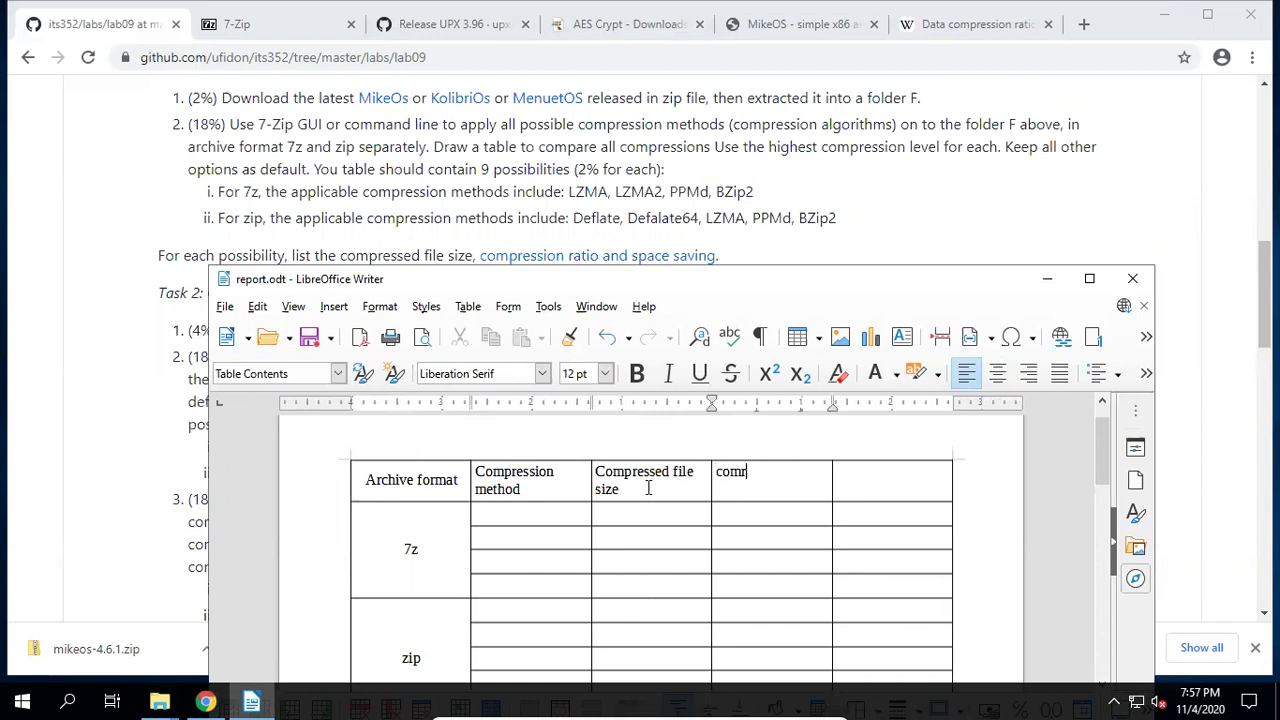
{"action": "key", "text": "BackSpace"}
{"action": "key", "text": "BackSpace"}
{"action": "key", "text": "BackSpace"}
{"action": "type", "text": "pression ratio"}
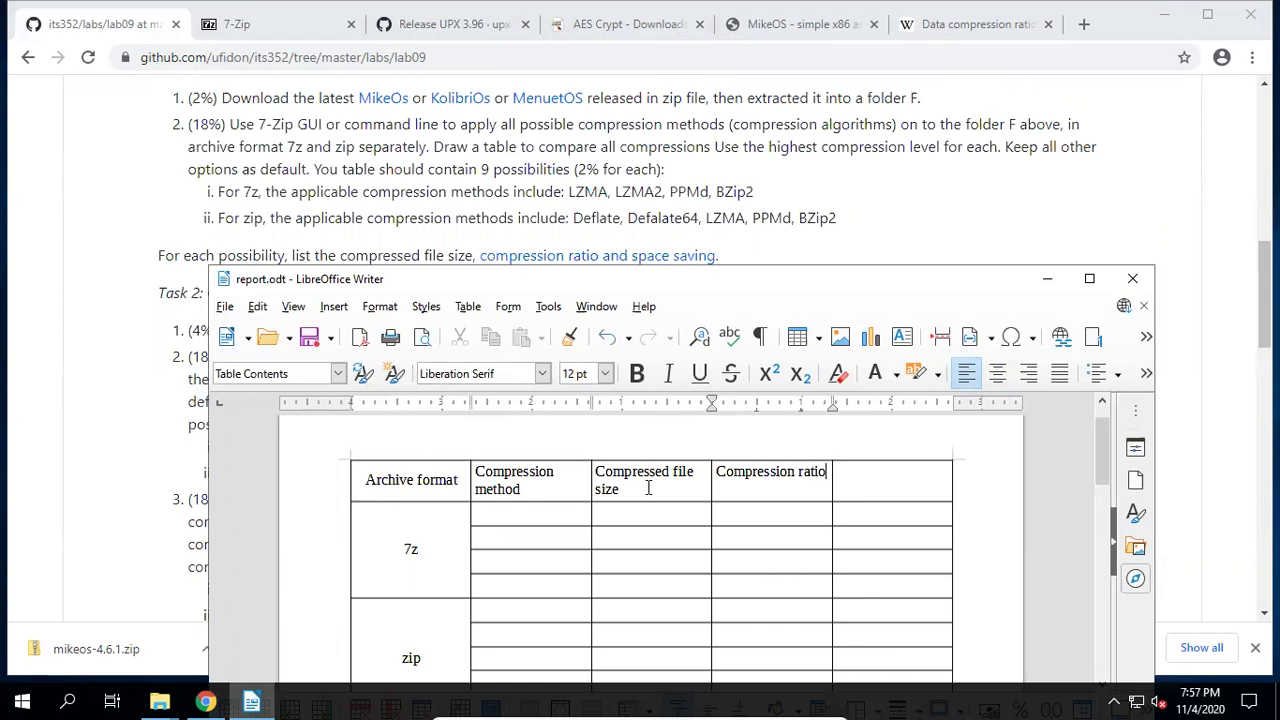
{"action": "type", "text": "space saving"}
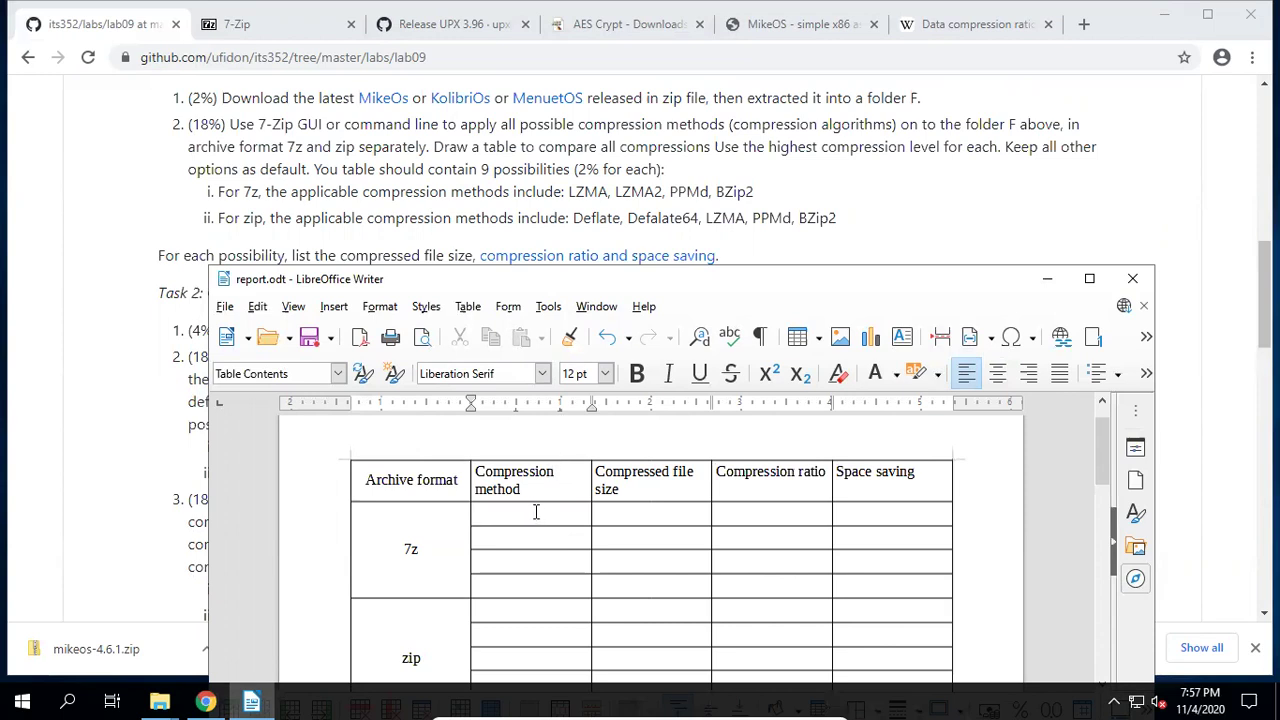
{"action": "type", "text": "ZMA"}
Enter 'Deflate' as the compression method in the first zip row
{"action": "left_click", "coordinate": [492, 616]}
{"action": "type", "text": "Defalate"}
{"action": "key", "text": "BackSpace"}
{"action": "key", "text": "BackSpace"}
{"action": "key", "text": "BackSpace"}
{"action": "type", "text": "late"}
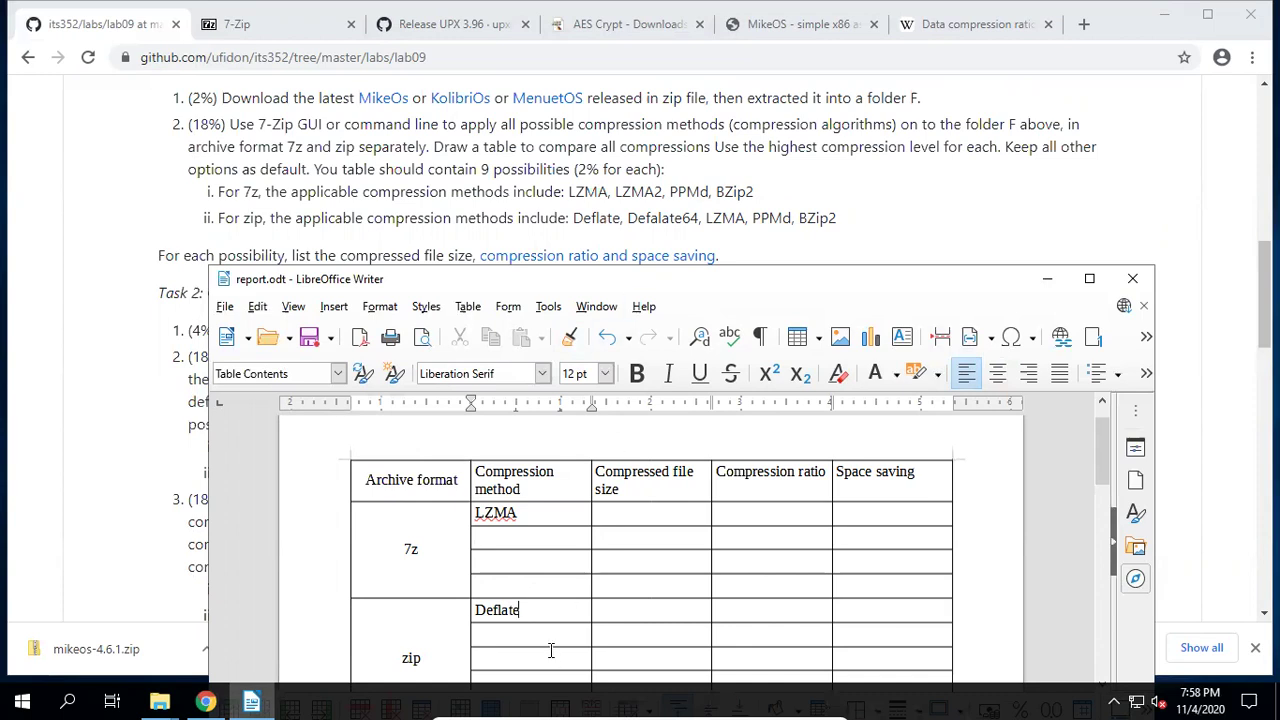
{"action": "left_click_drag", "start_coordinate": [737, 289], "coordinate": [745, 263]}
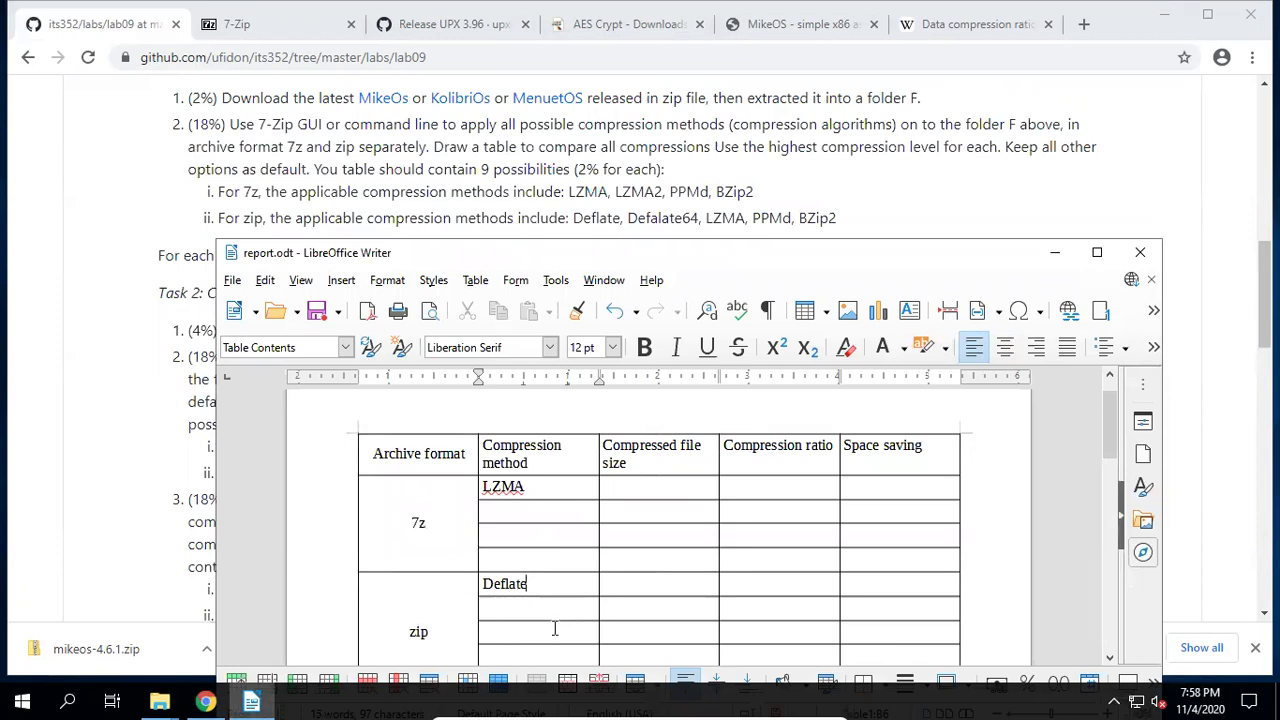
{"action": "left_click", "coordinate": [669, 488]}
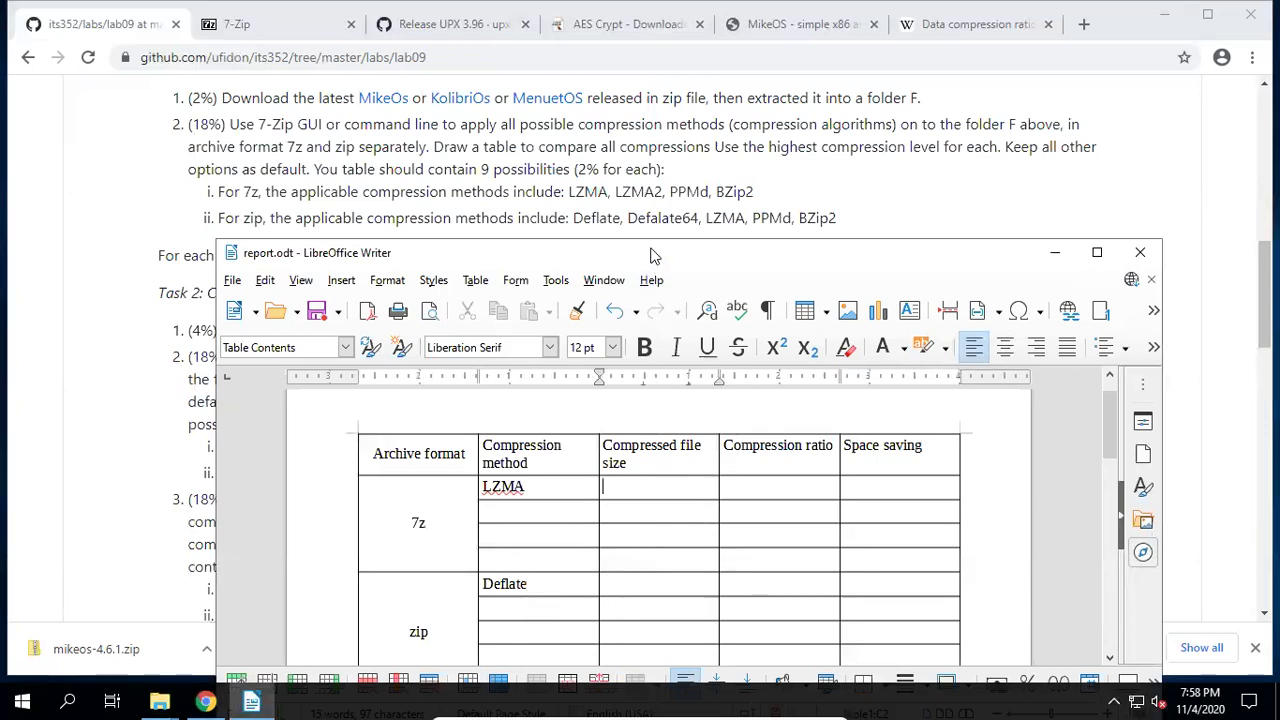
{"action": "left_click_drag", "start_coordinate": [650, 252], "coordinate": [641, 258]}
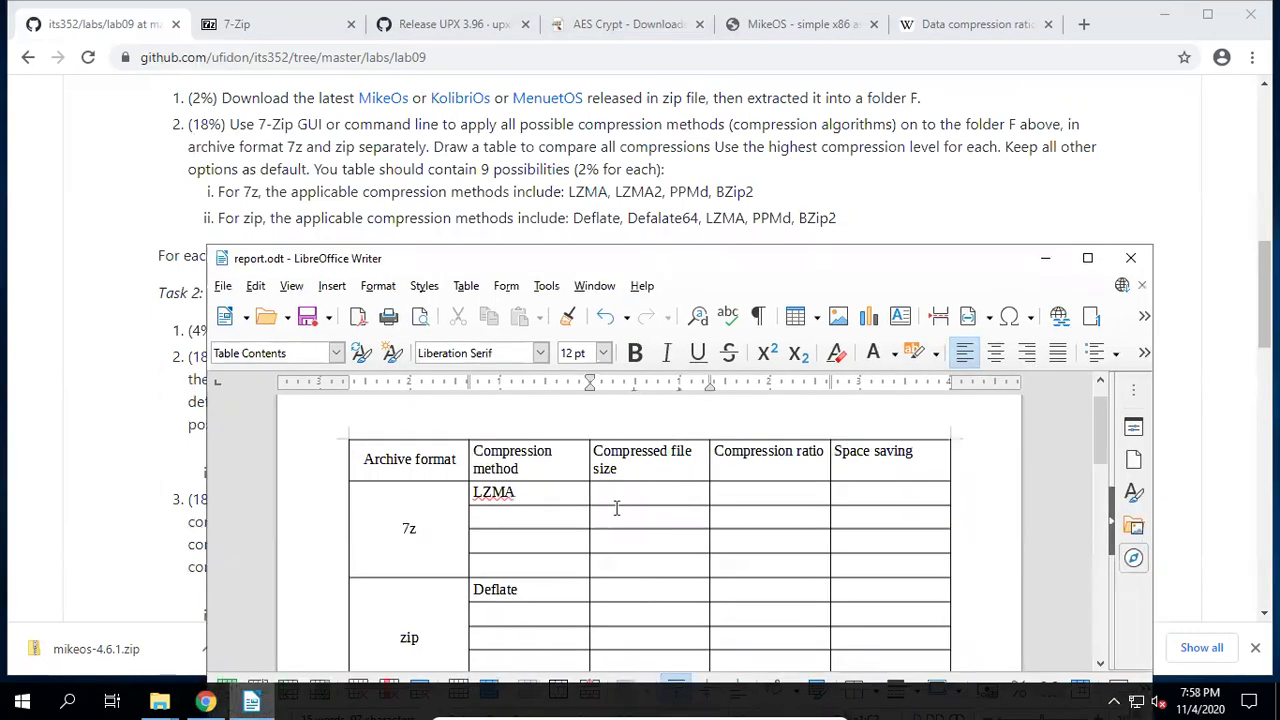
{"action": "left_click_drag", "start_coordinate": [528, 266], "coordinate": [505, 290]}
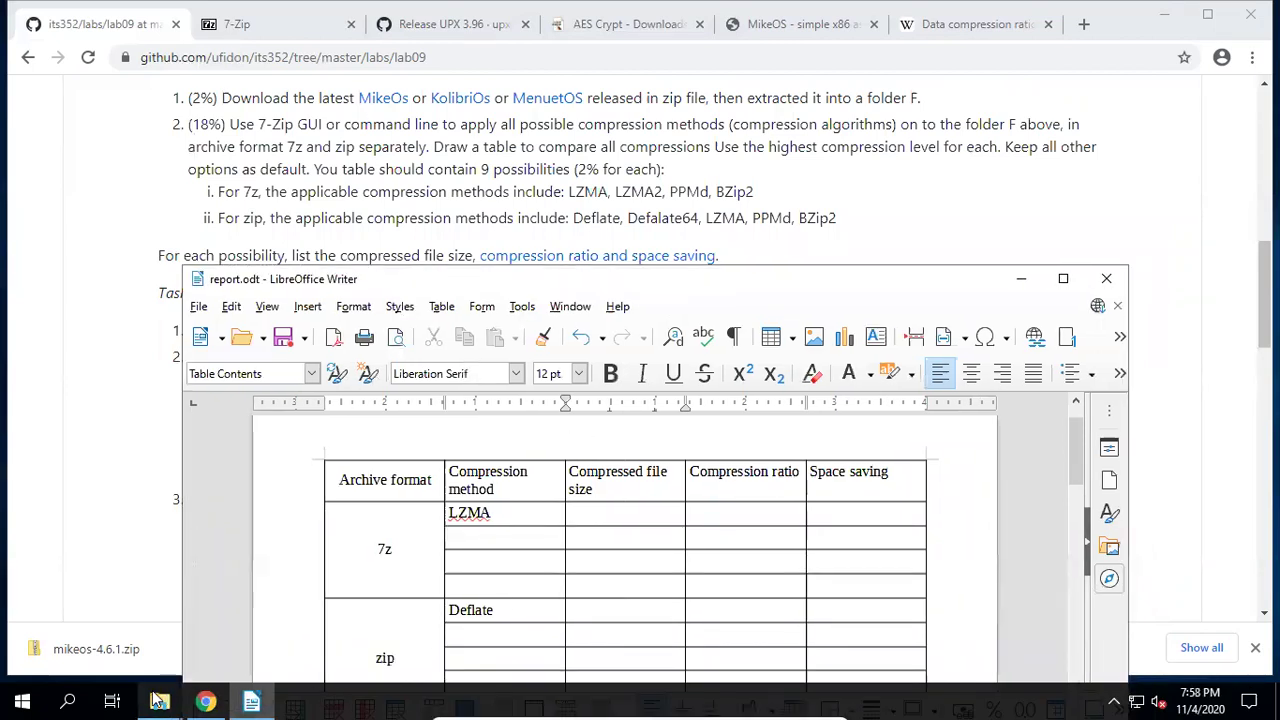
{"action": "mouse_move", "coordinate": [159, 700]}
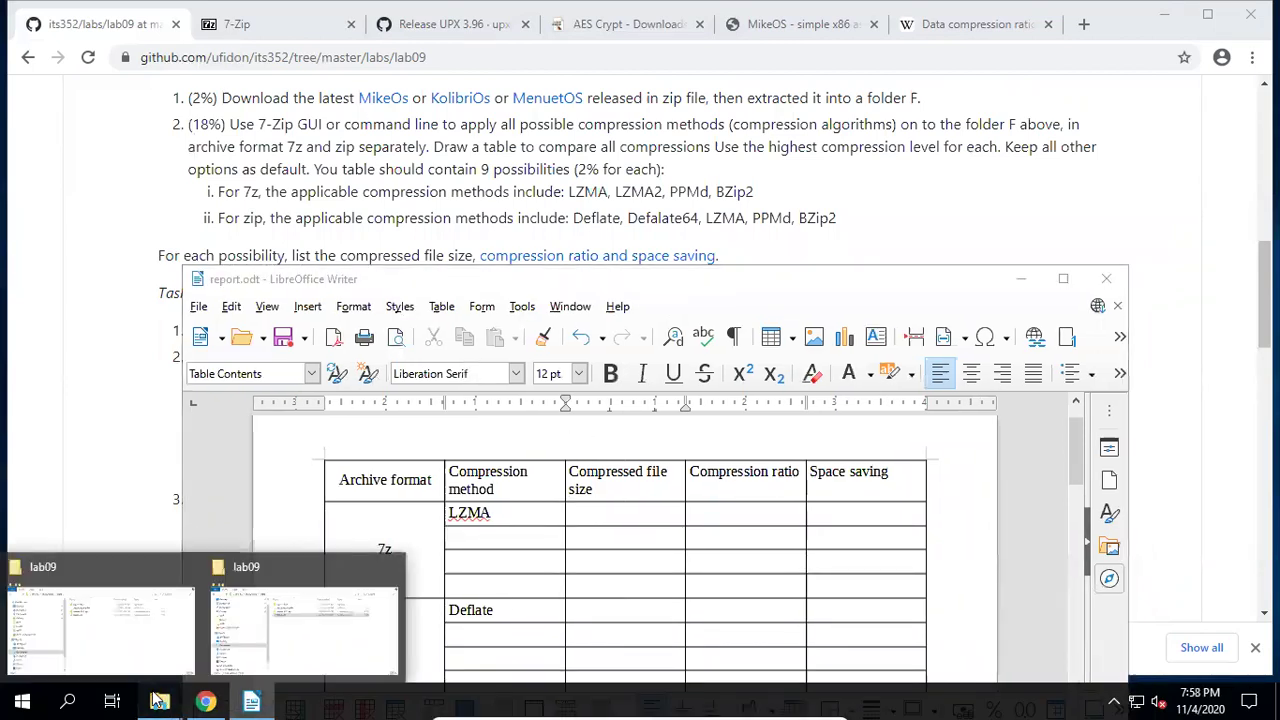
Open 7-Zip's Add to archive dialog for the mikeos-4.6.1 folder
{"action": "left_click", "coordinate": [276, 565]}
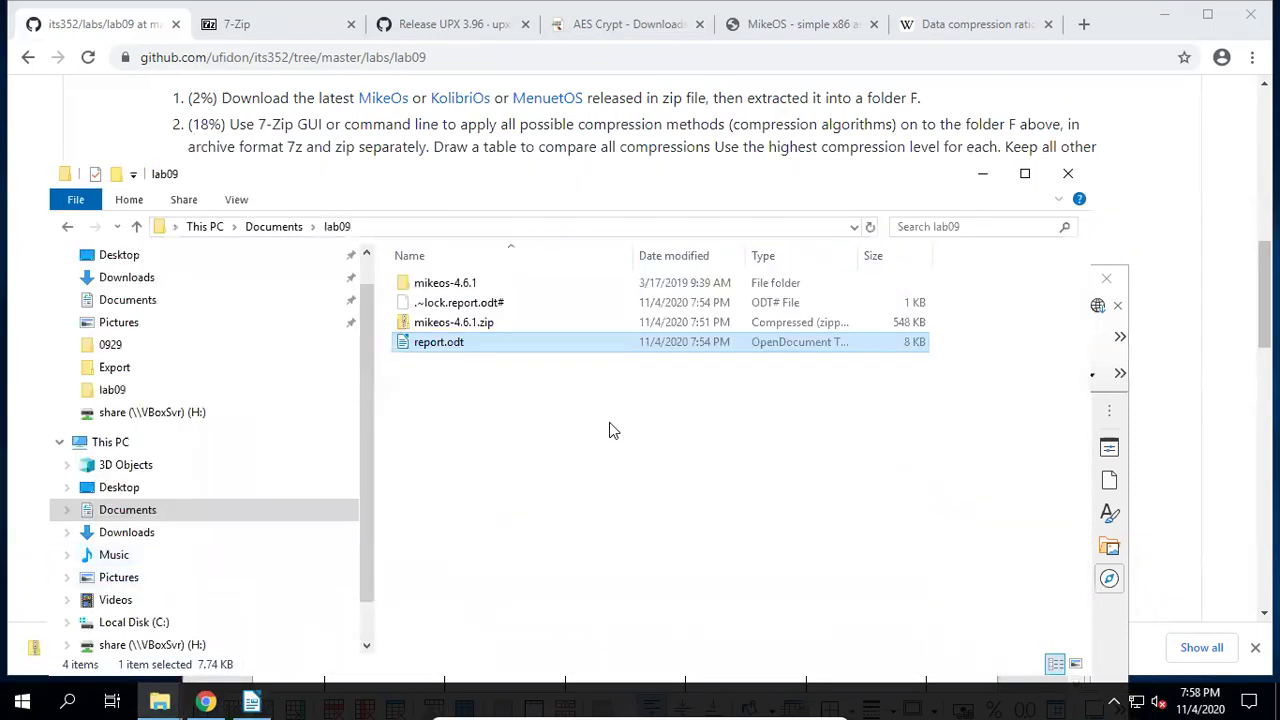
{"action": "left_click", "coordinate": [450, 285]}
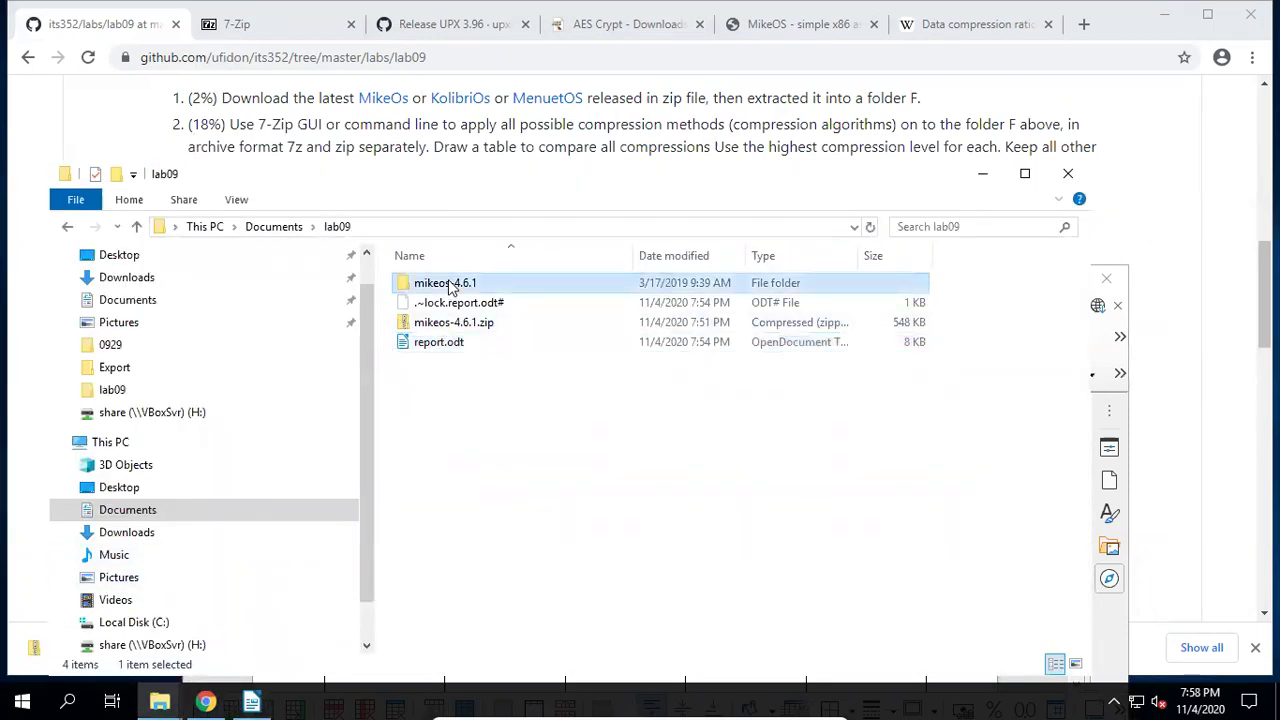
{"action": "right_click", "coordinate": [450, 287]}
{"action": "mouse_move", "coordinate": [562, 382]}
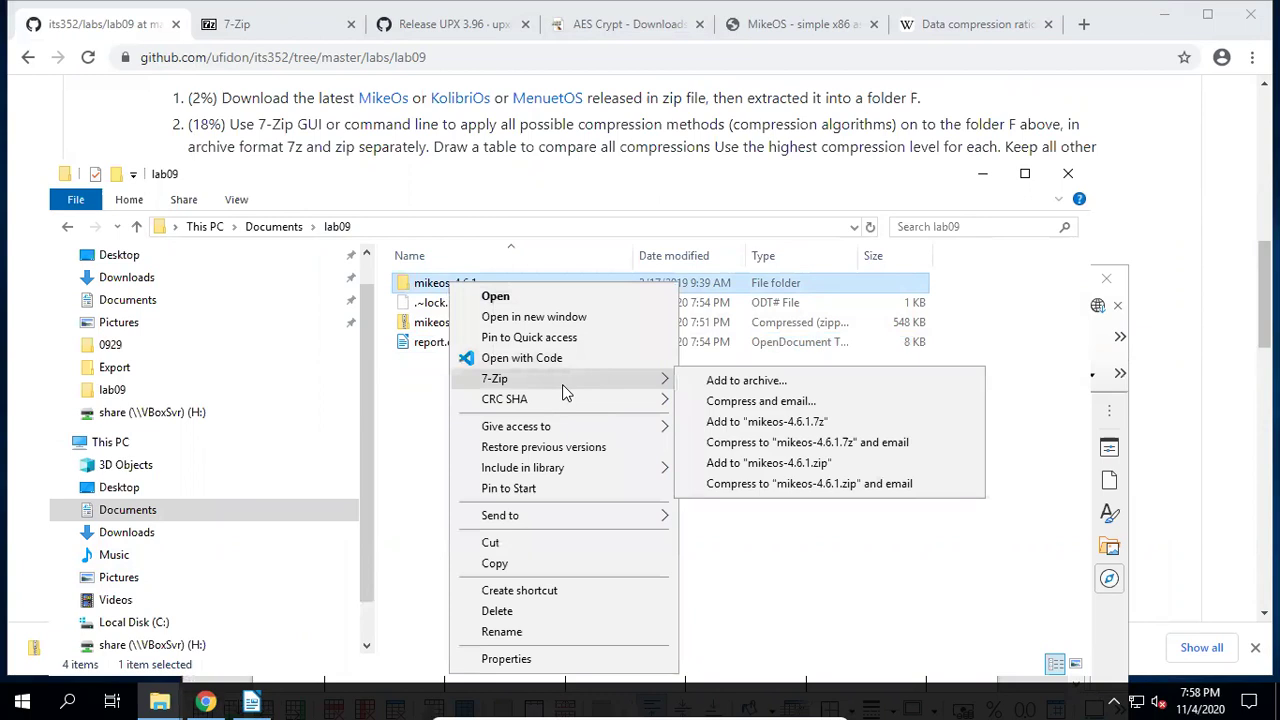
{"action": "left_click", "coordinate": [765, 384]}
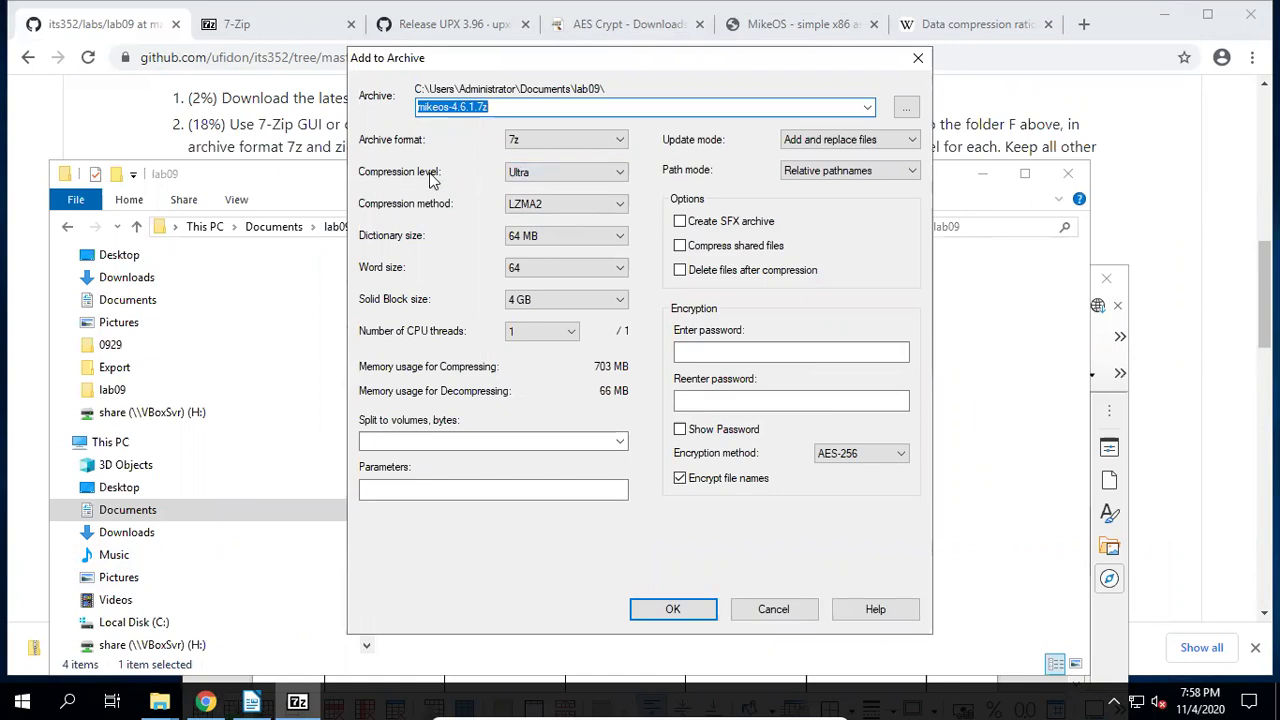
Compress it to mikeos-4.6.1.7z with Ultra compression level and the LZMA method
{"action": "left_click", "coordinate": [543, 180]}
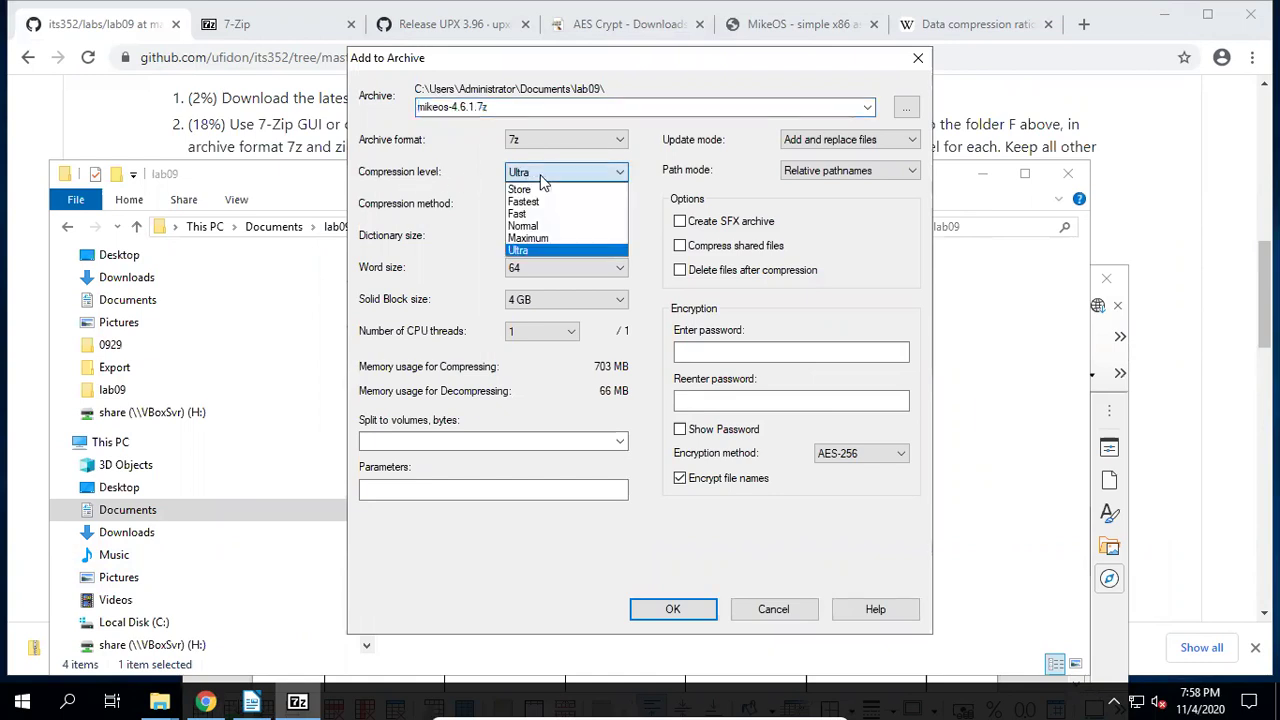
{"action": "left_click", "coordinate": [555, 251]}
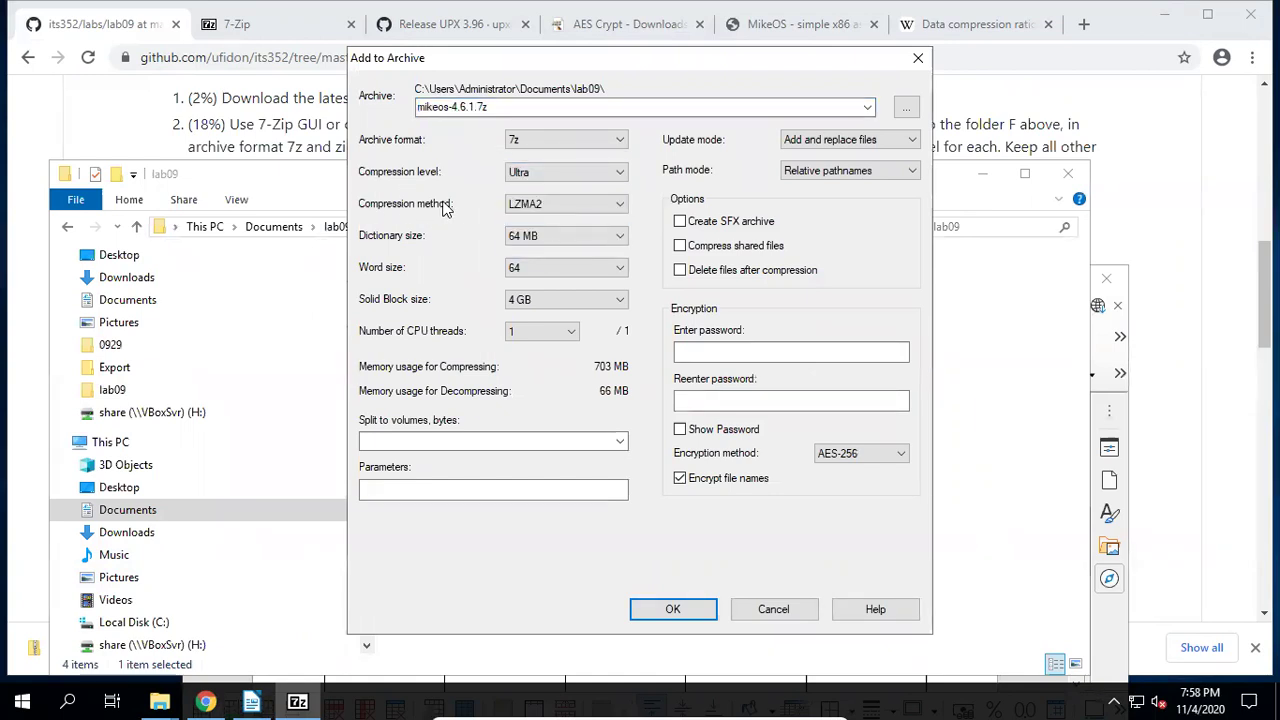
{"action": "left_click", "coordinate": [540, 205]}
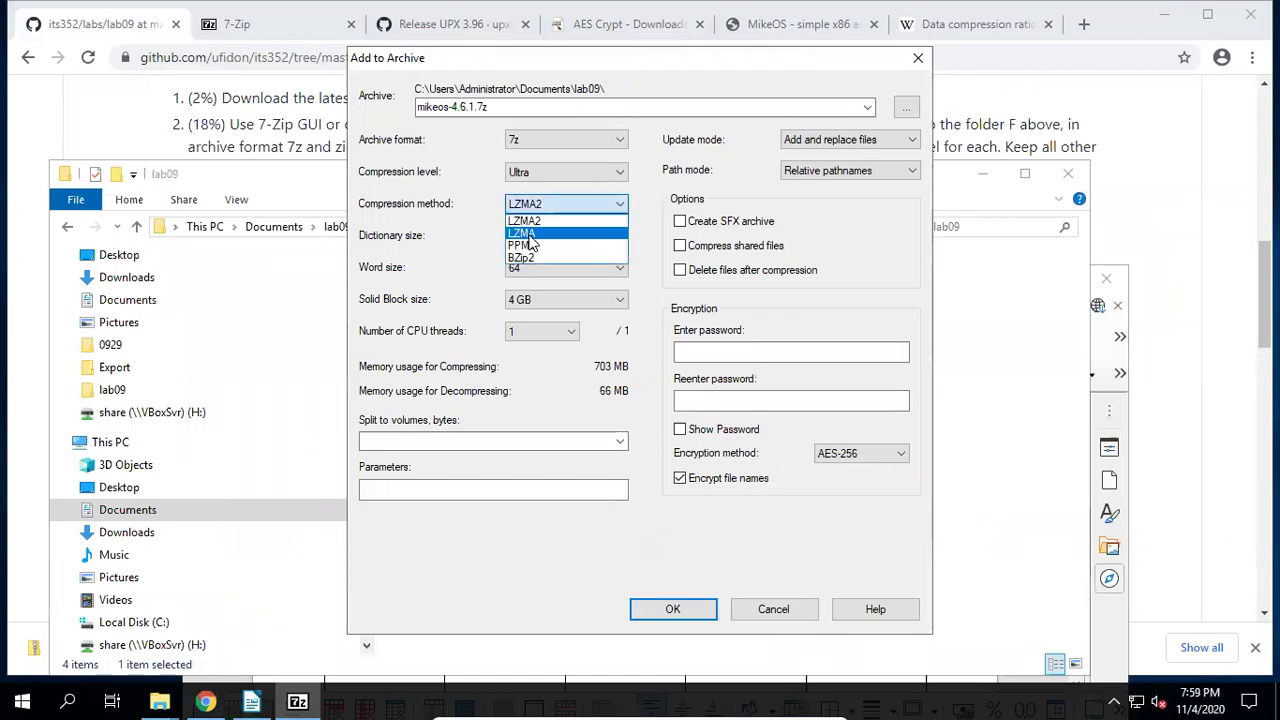
{"action": "left_click", "coordinate": [533, 234]}
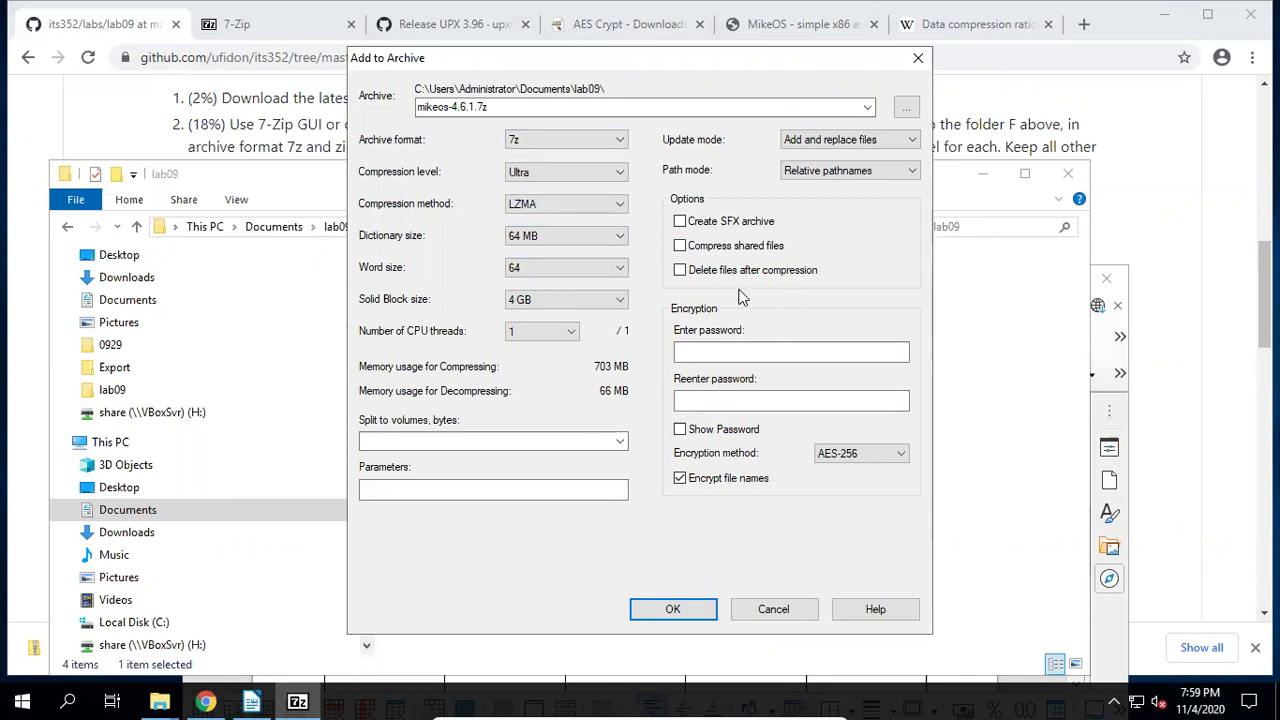
{"action": "left_click", "coordinate": [422, 108]}
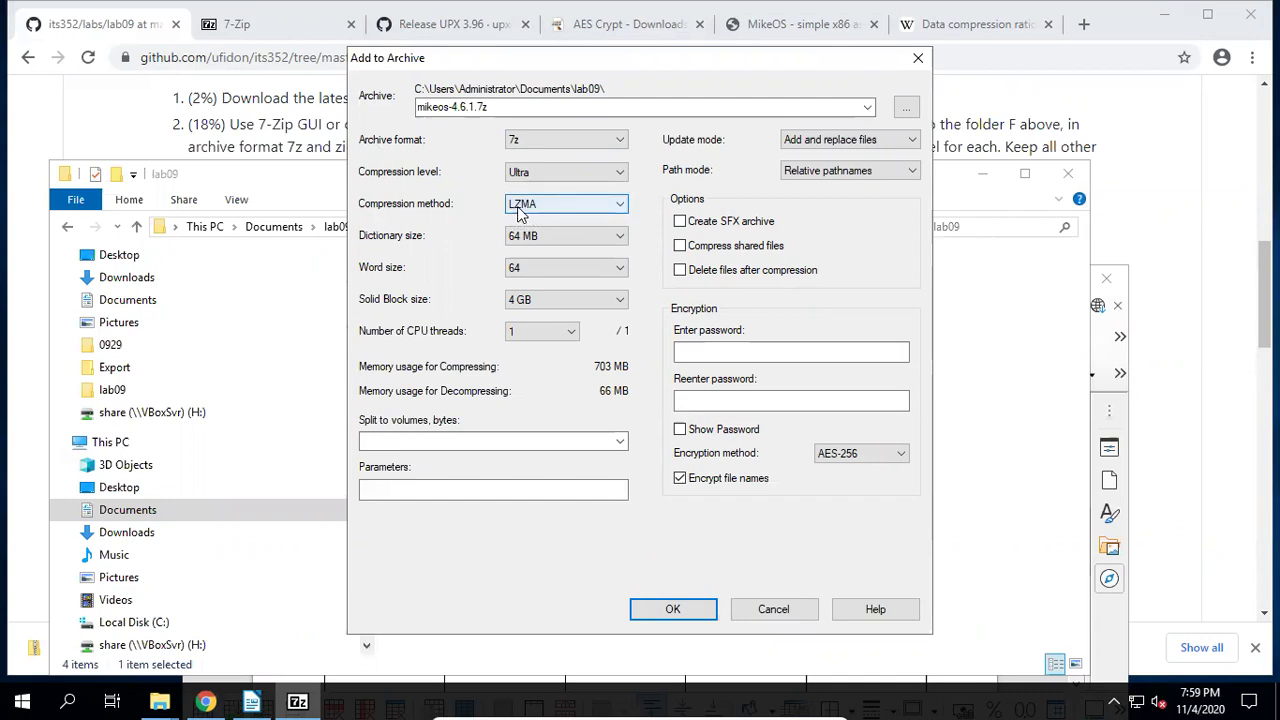
{"action": "left_click", "coordinate": [668, 610]}
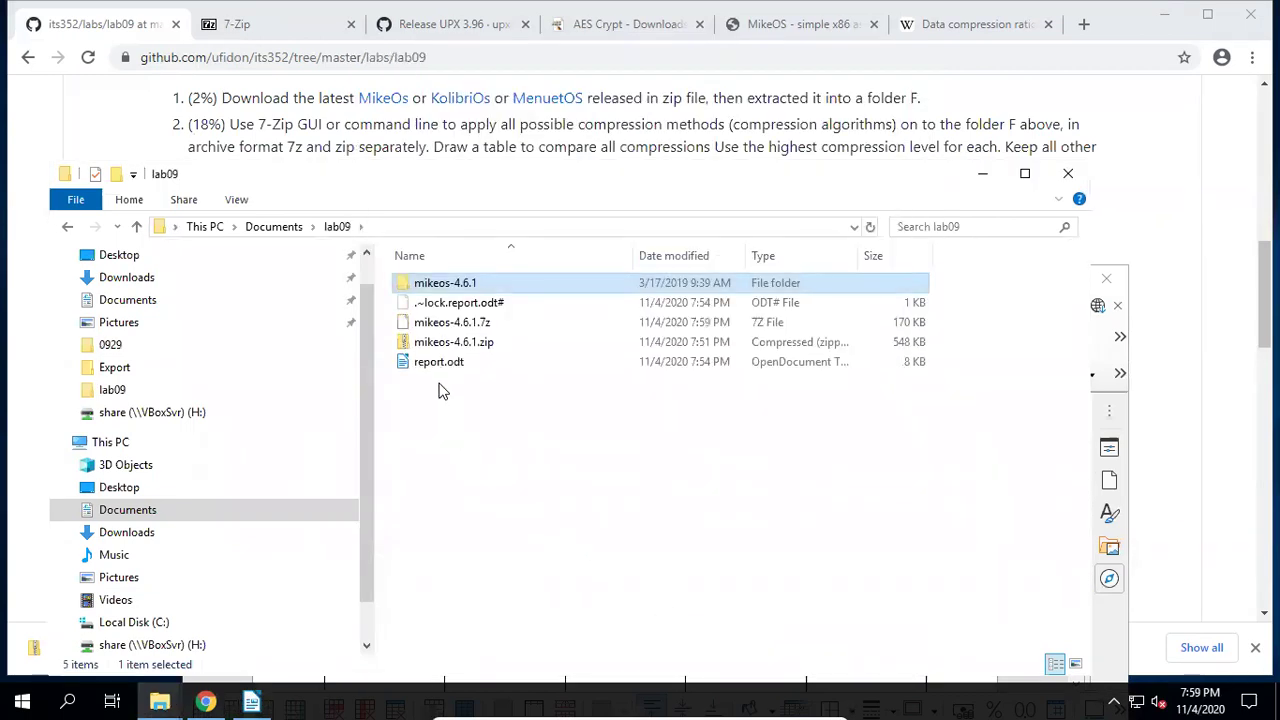
Copy the 173,319-byte size from mikeos-4.6.1.7z's Properties, then close the dialog
{"action": "left_click", "coordinate": [462, 326]}
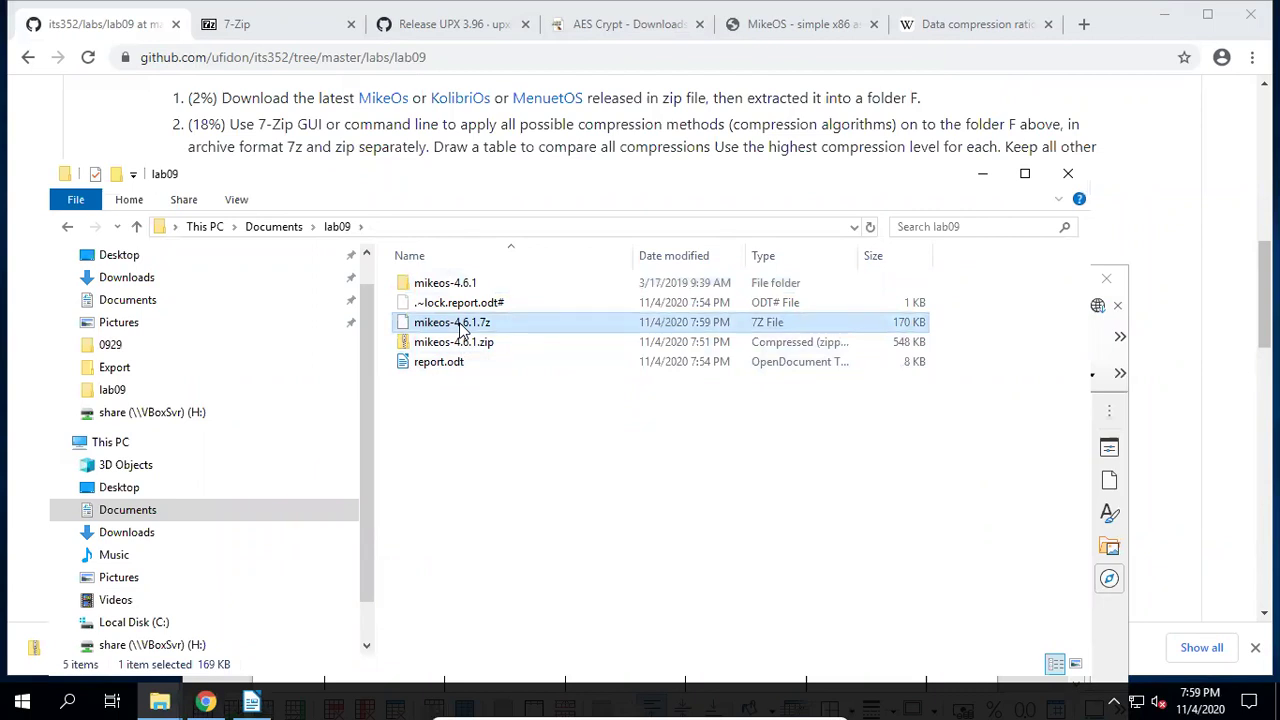
{"action": "right_click", "coordinate": [462, 326]}
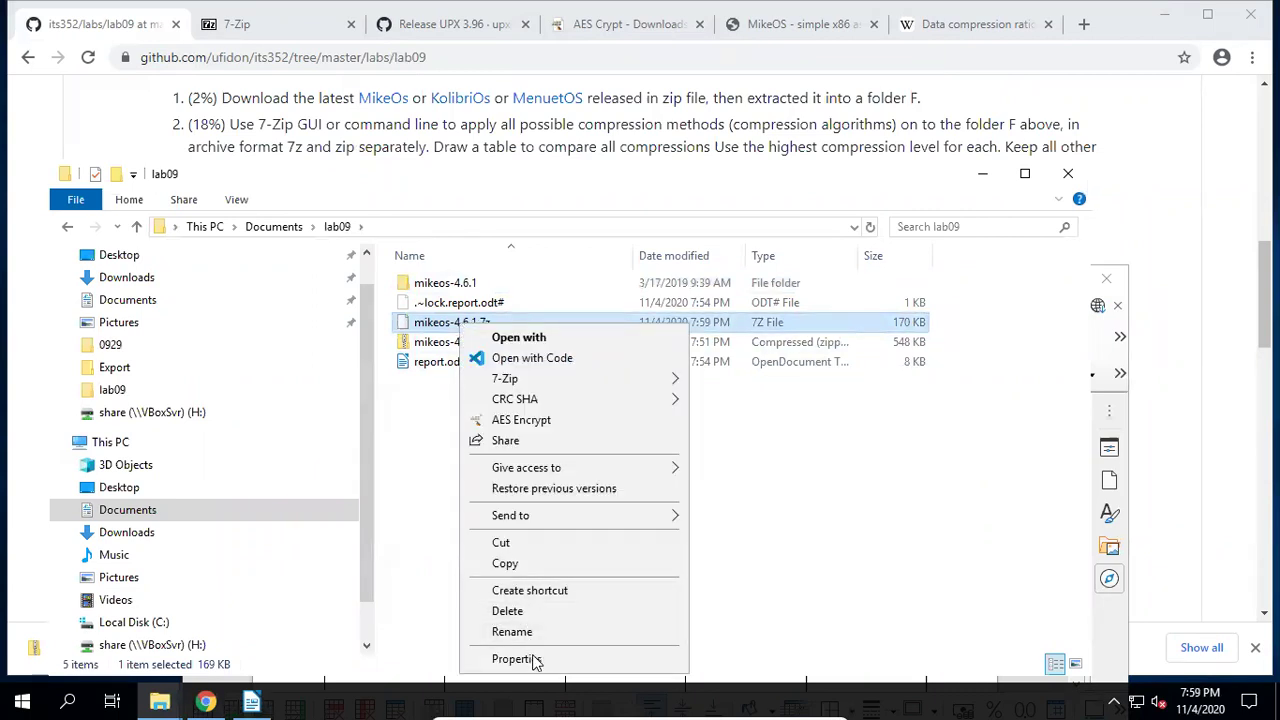
{"action": "left_click", "coordinate": [534, 664]}
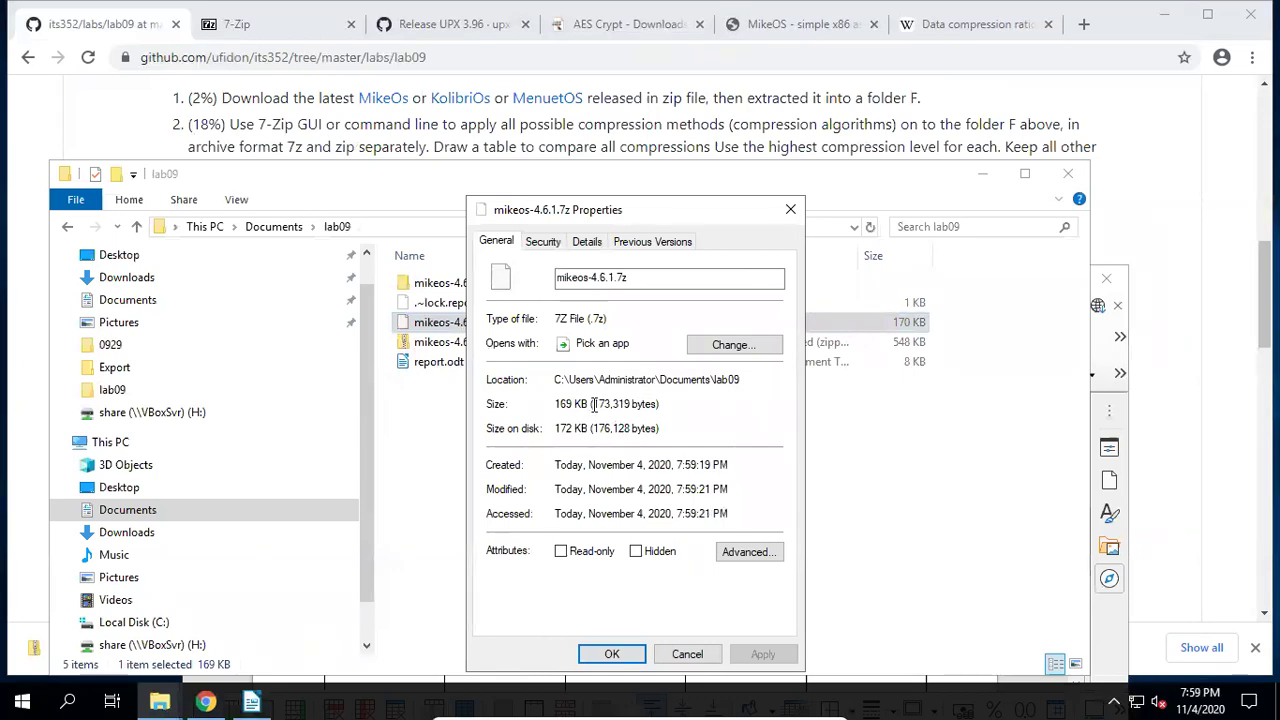
{"action": "mouse_move", "coordinate": [593, 403]}
{"action": "left_mouse_down"}
{"action": "mouse_move", "coordinate": [634, 404]}
{"action": "mouse_move", "coordinate": [614, 404]}
{"action": "left_mouse_up"}
{"action": "key", "text": "ctrl+c"}
{"action": "right_click", "coordinate": [613, 404]}
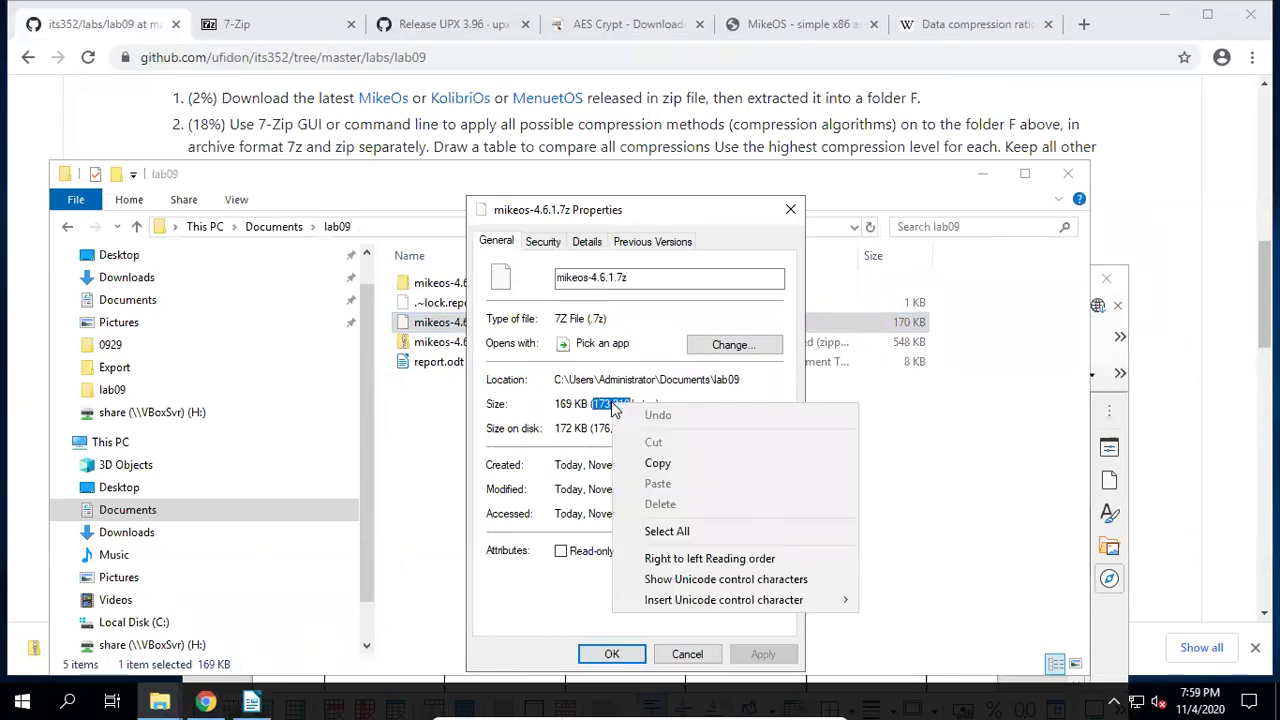
{"action": "left_click", "coordinate": [652, 463]}
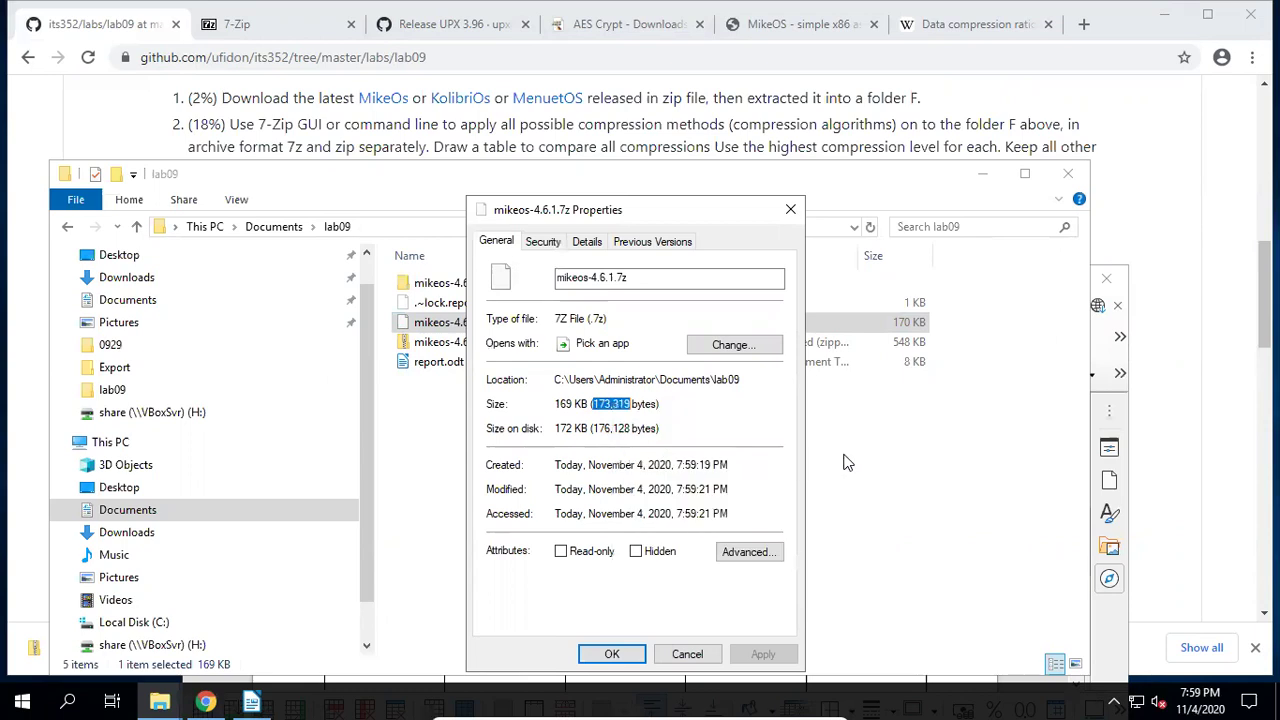
{"action": "left_click", "coordinate": [790, 209]}
Paste 173,319 into the LZMA compressed file size cell and make the heading end in '/Byte'
{"action": "left_click", "coordinate": [979, 175]}
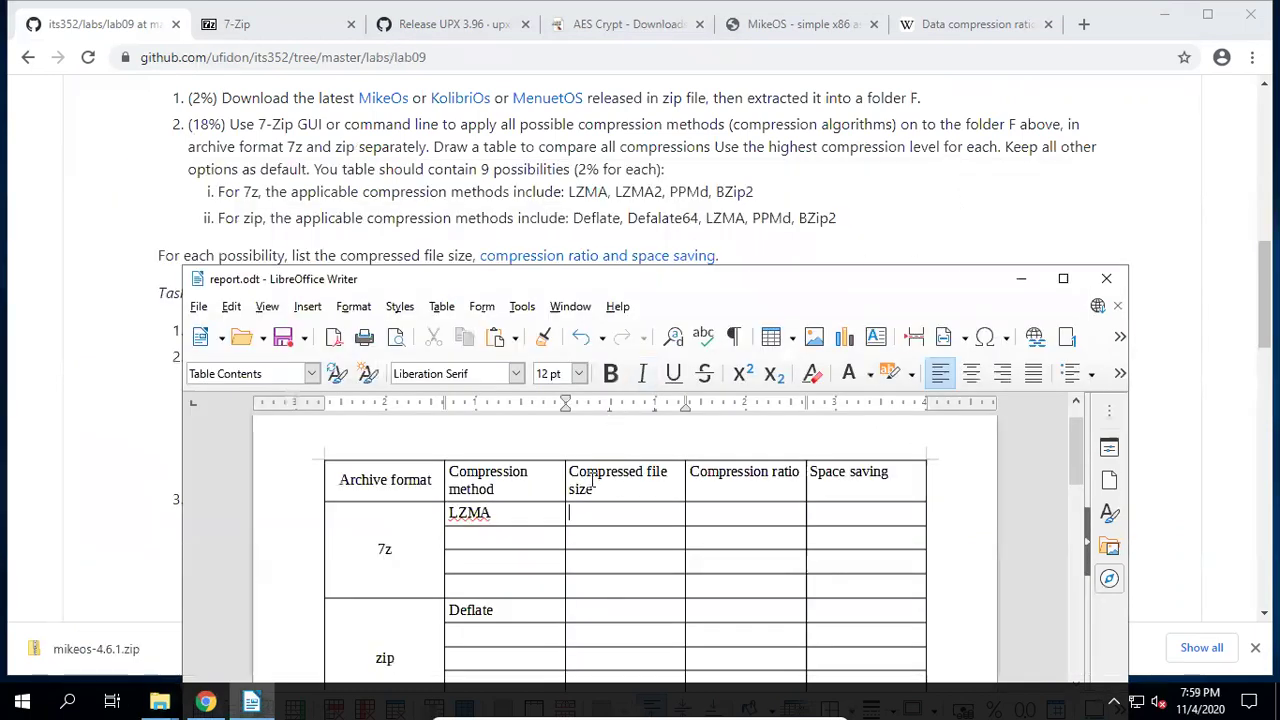
{"action": "key", "text": "ctrl+v"}
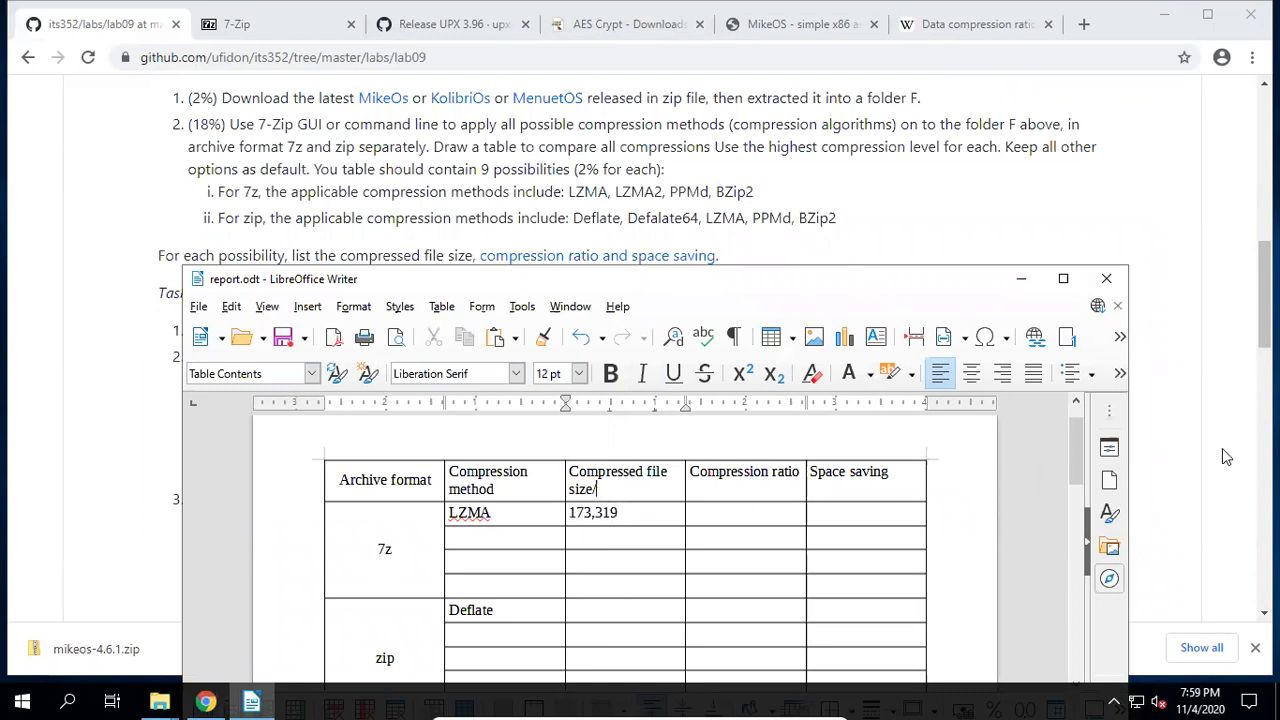
{"action": "type", "text": "yte"}
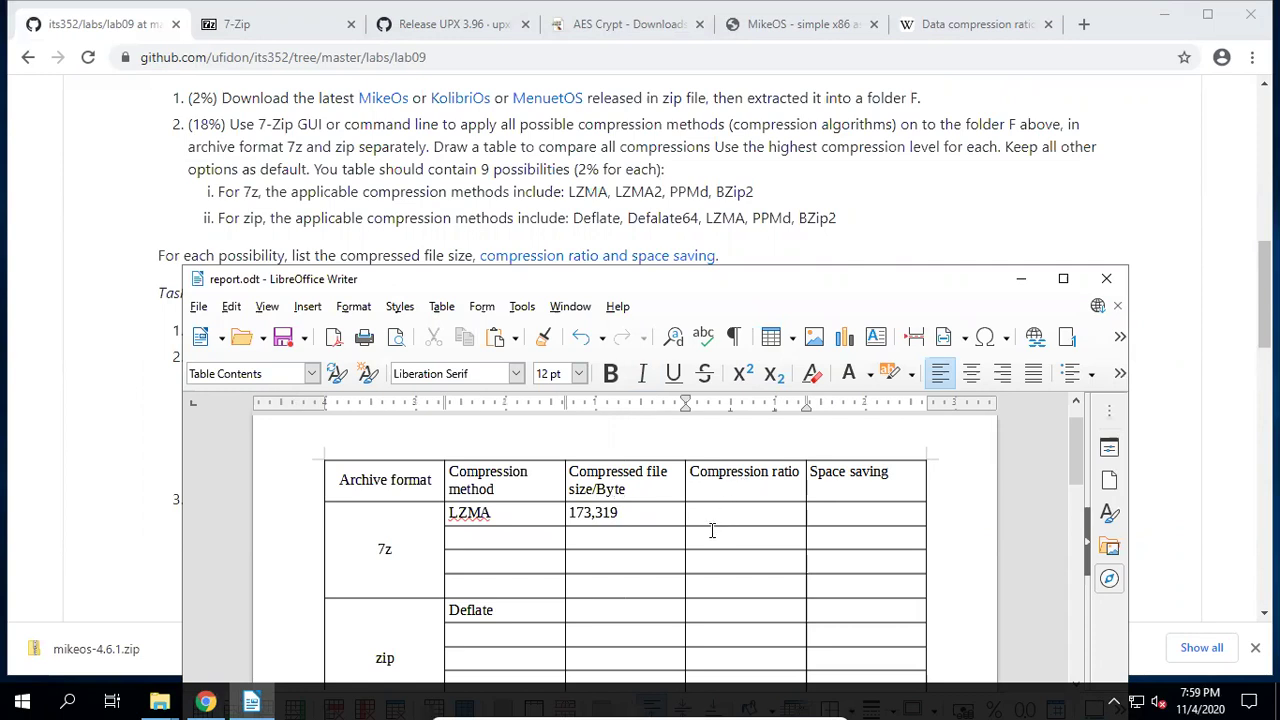
Copy the mikeos-4.6.1 folder's 7,319,826-byte size from its Properties and return to the Writer report
{"action": "left_click", "coordinate": [943, 28]}
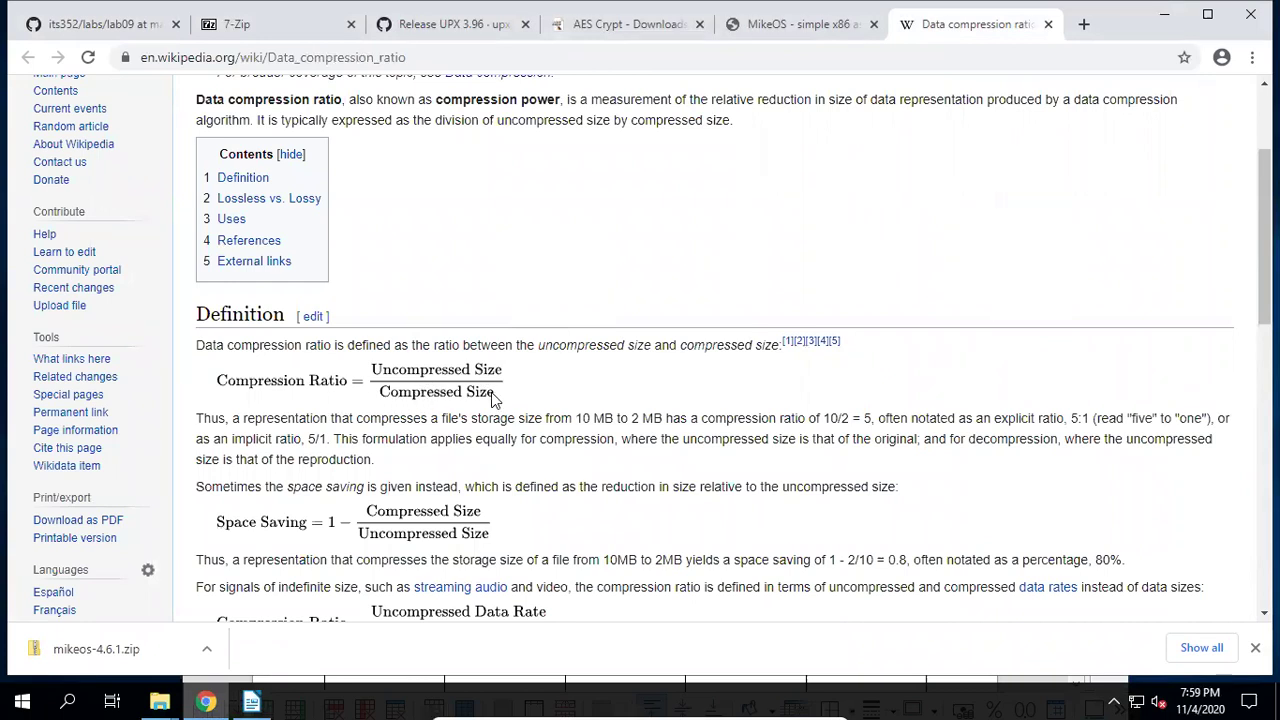
{"action": "left_click", "coordinate": [159, 703]}
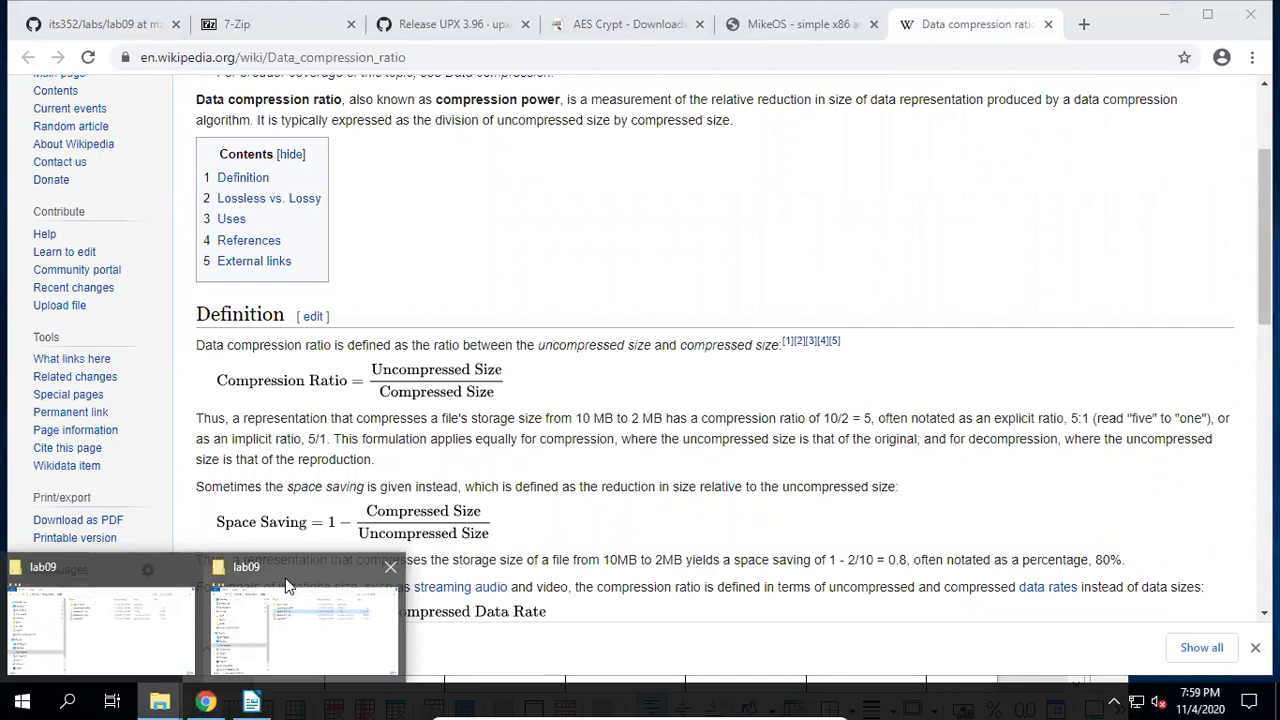
{"action": "left_click", "coordinate": [287, 585]}
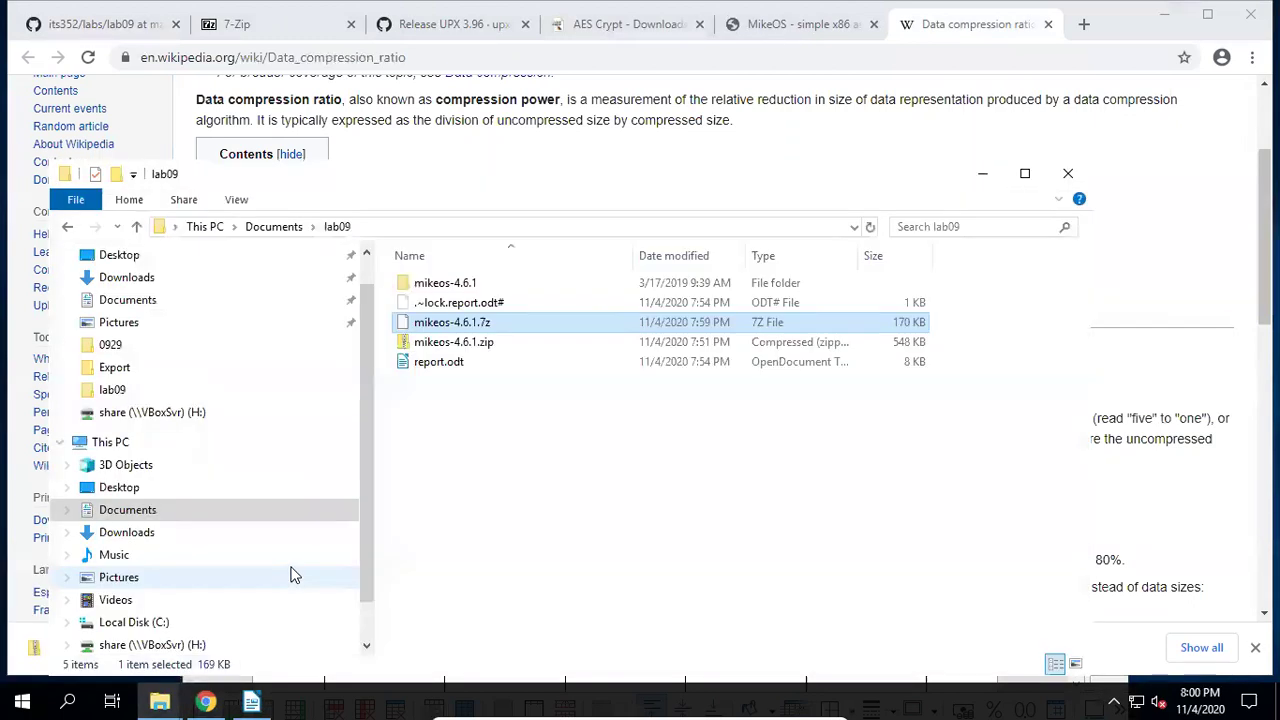
{"action": "right_click", "coordinate": [453, 283]}
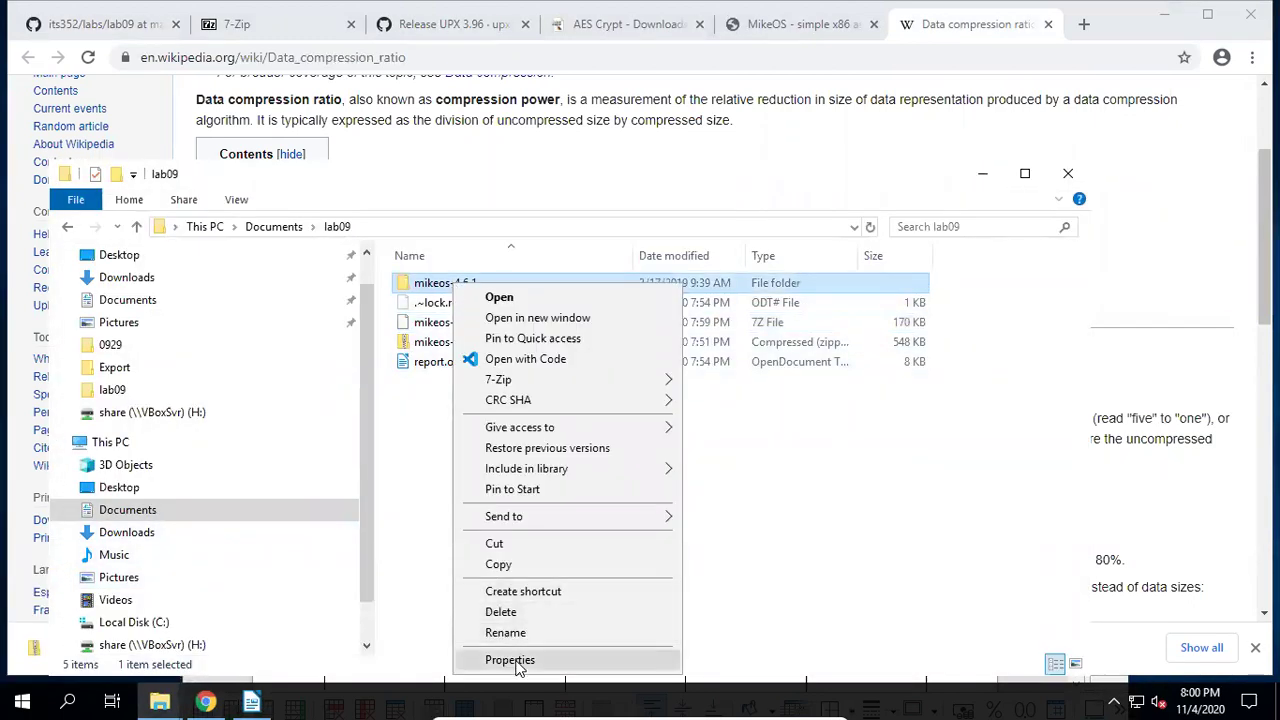
{"action": "left_click", "coordinate": [510, 660]}
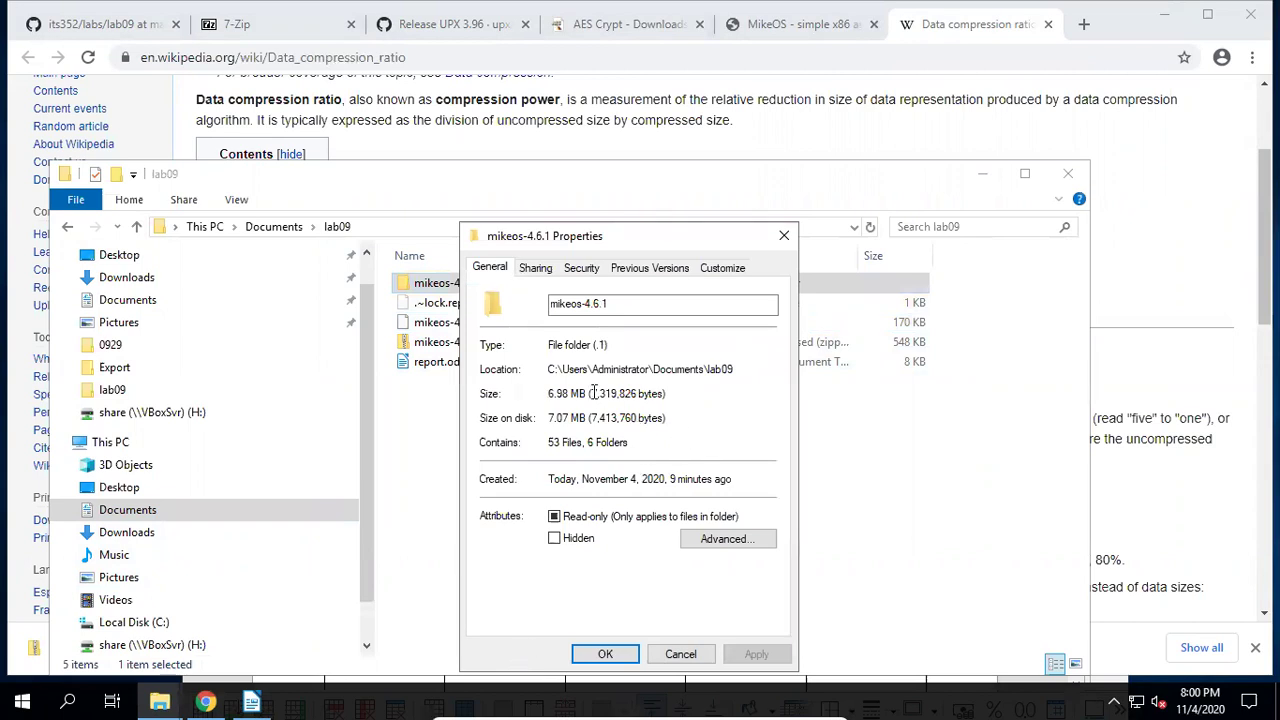
{"action": "left_click_drag", "start_coordinate": [590, 393], "coordinate": [638, 394]}
{"action": "right_click", "coordinate": [628, 393]}
{"action": "left_click", "coordinate": [664, 449]}
{"action": "left_click", "coordinate": [251, 701]}
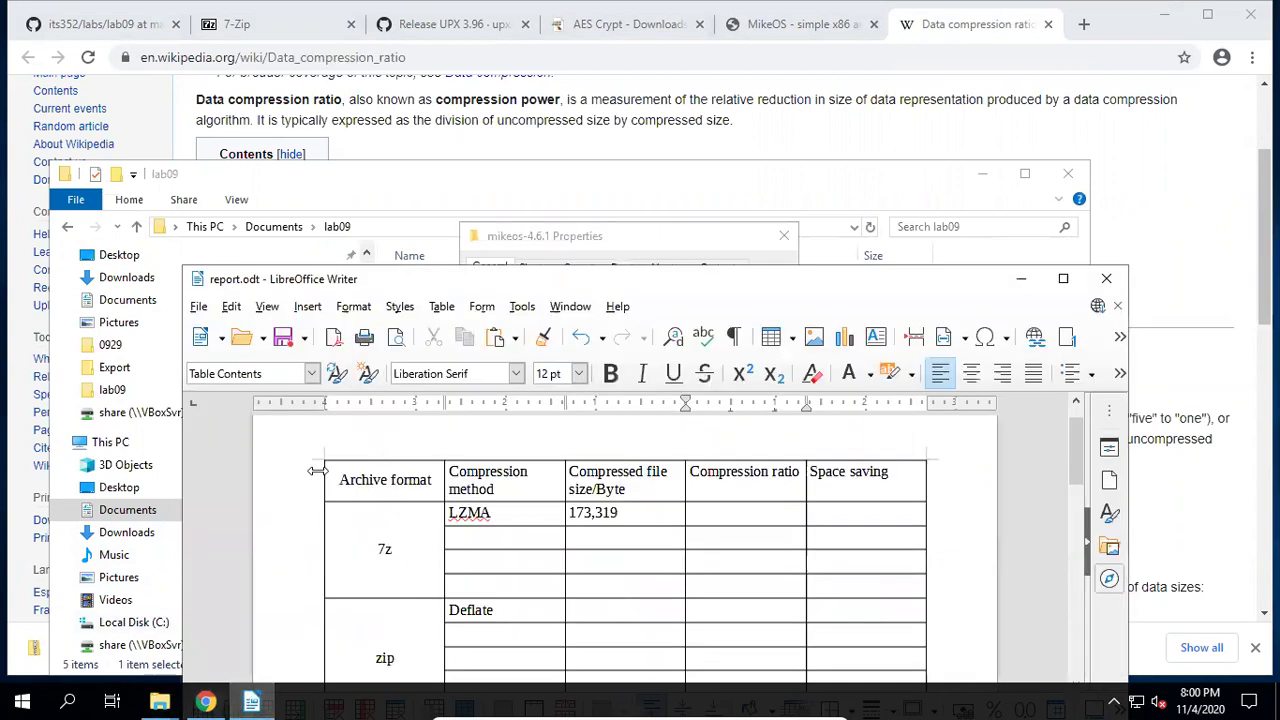
Below the table, write 'The size of folder F is 7,319,826 Bytes.'
{"action": "left_click", "coordinate": [318, 472]}
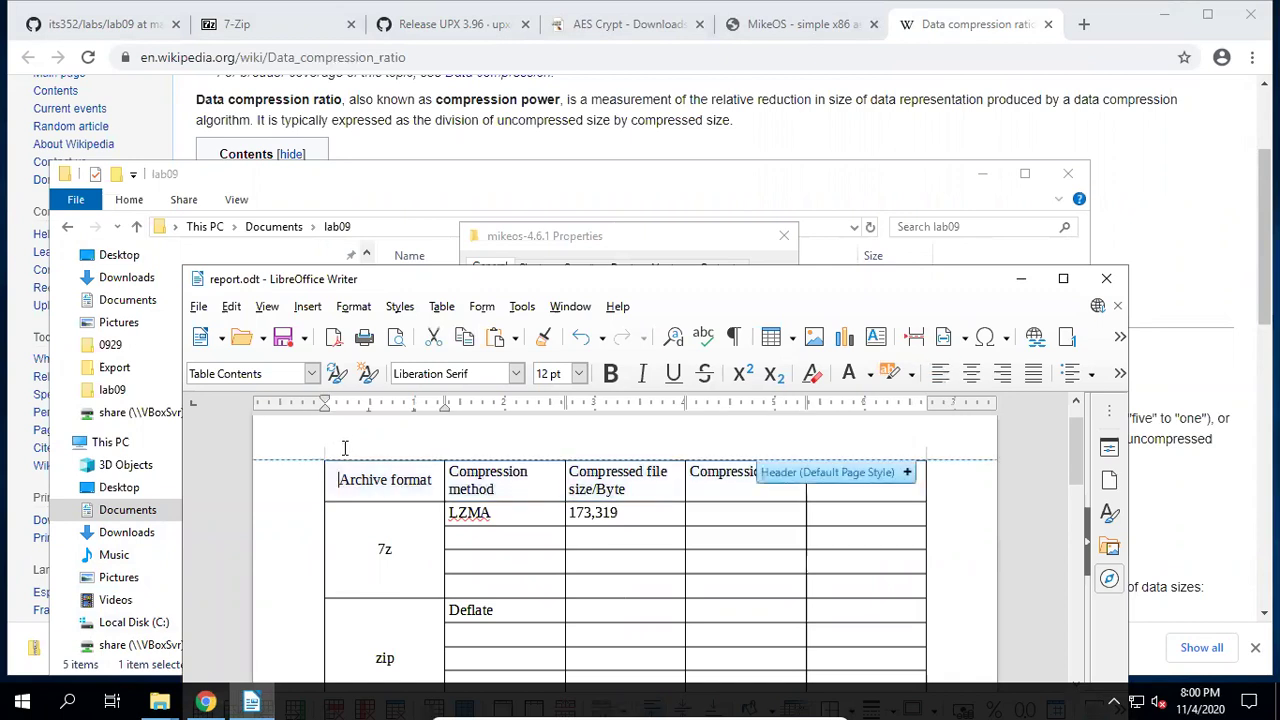
{"action": "left_click", "coordinate": [352, 462]}
{"action": "left_click_drag", "start_coordinate": [831, 286], "coordinate": [829, 183]}
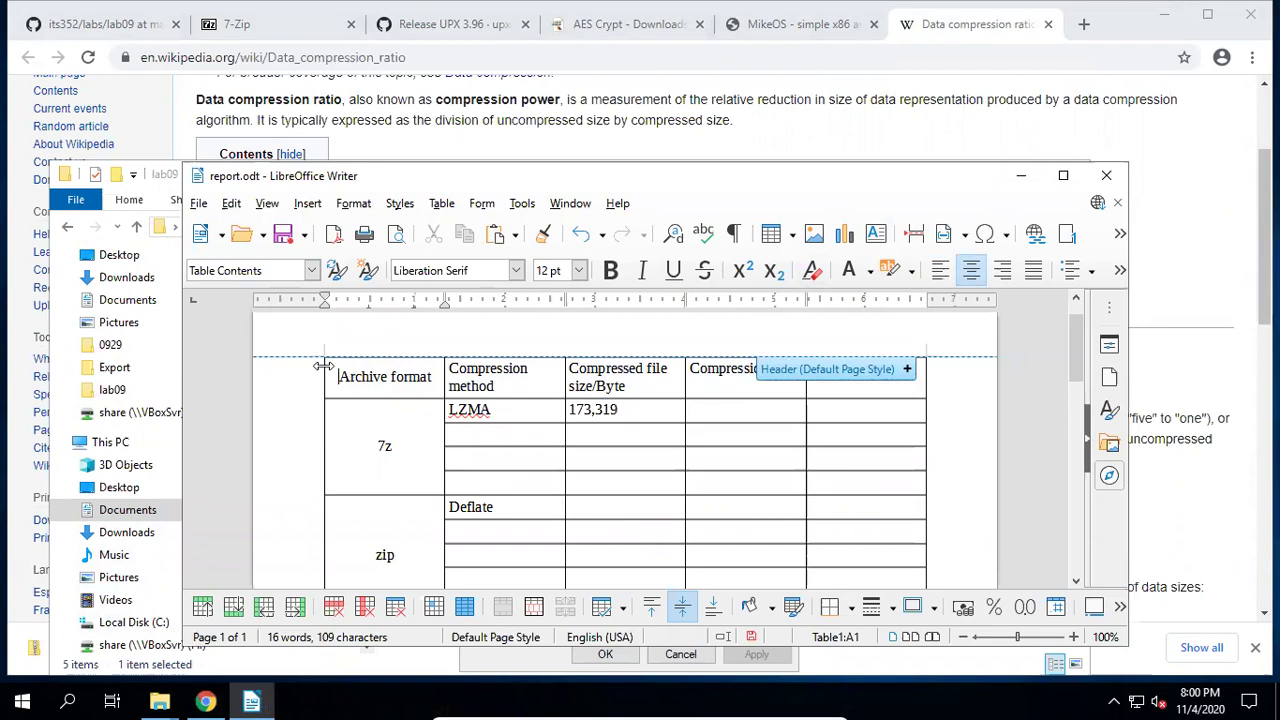
{"action": "left_click", "coordinate": [940, 386]}
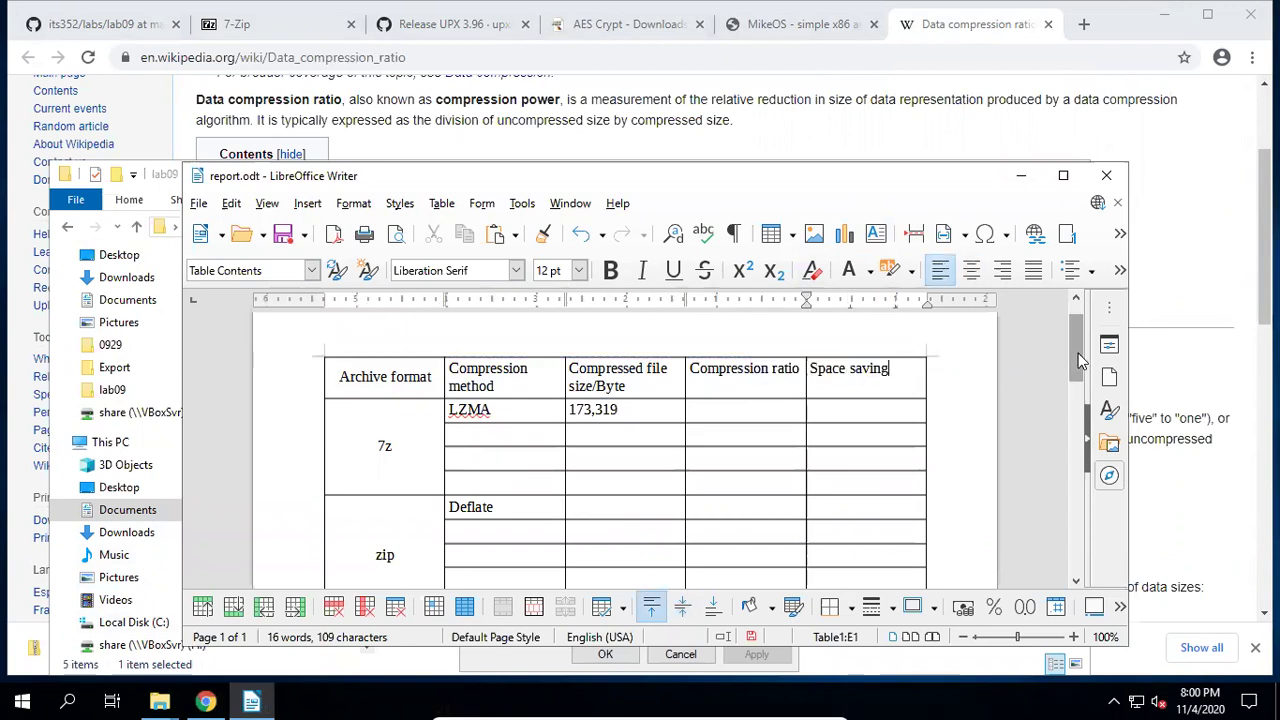
{"action": "scroll", "coordinate": [1078, 353], "scroll_direction": "down", "scroll_amount": 4}
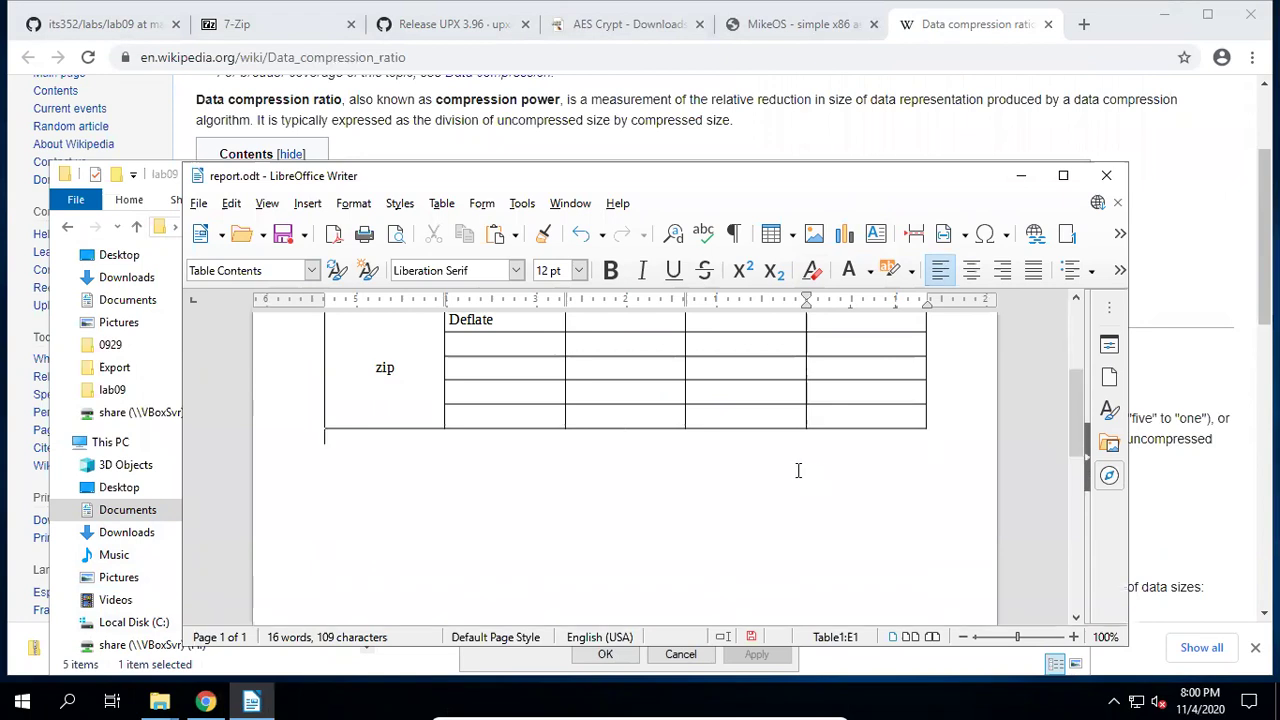
{"action": "left_click", "coordinate": [798, 470]}
{"action": "type", "text": "The"}
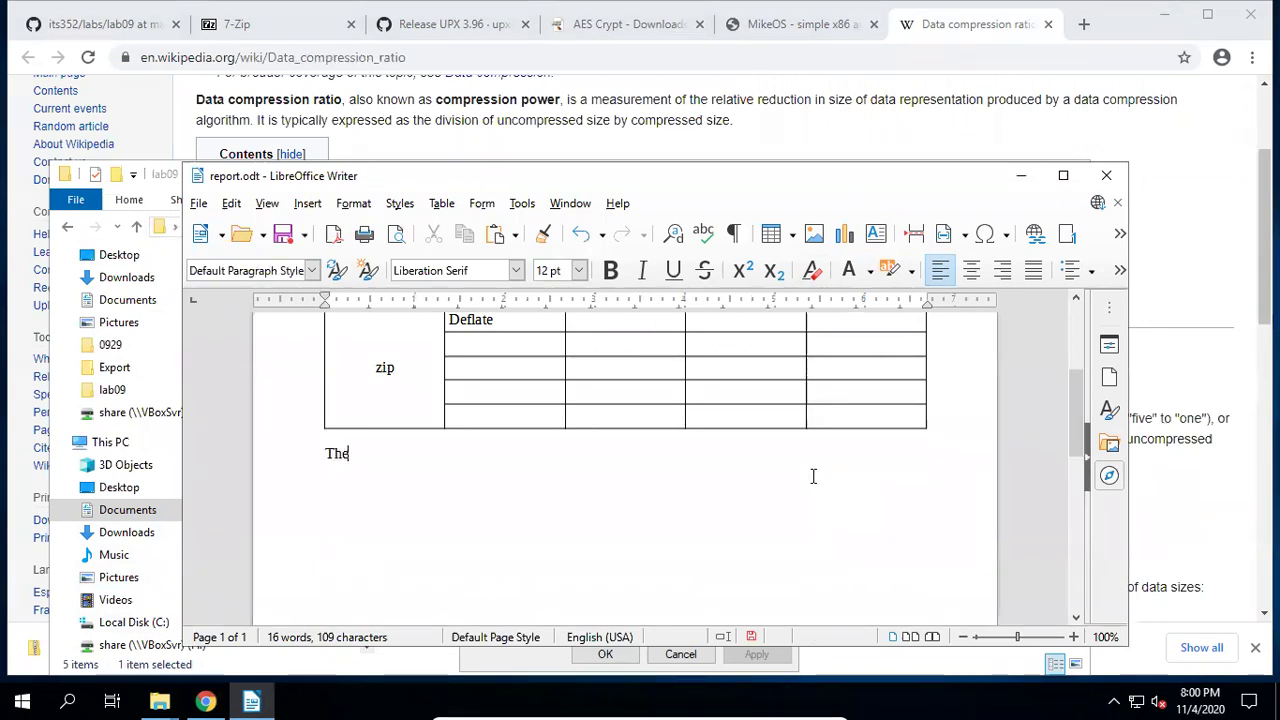
{"action": "type", "text": " folder F"}
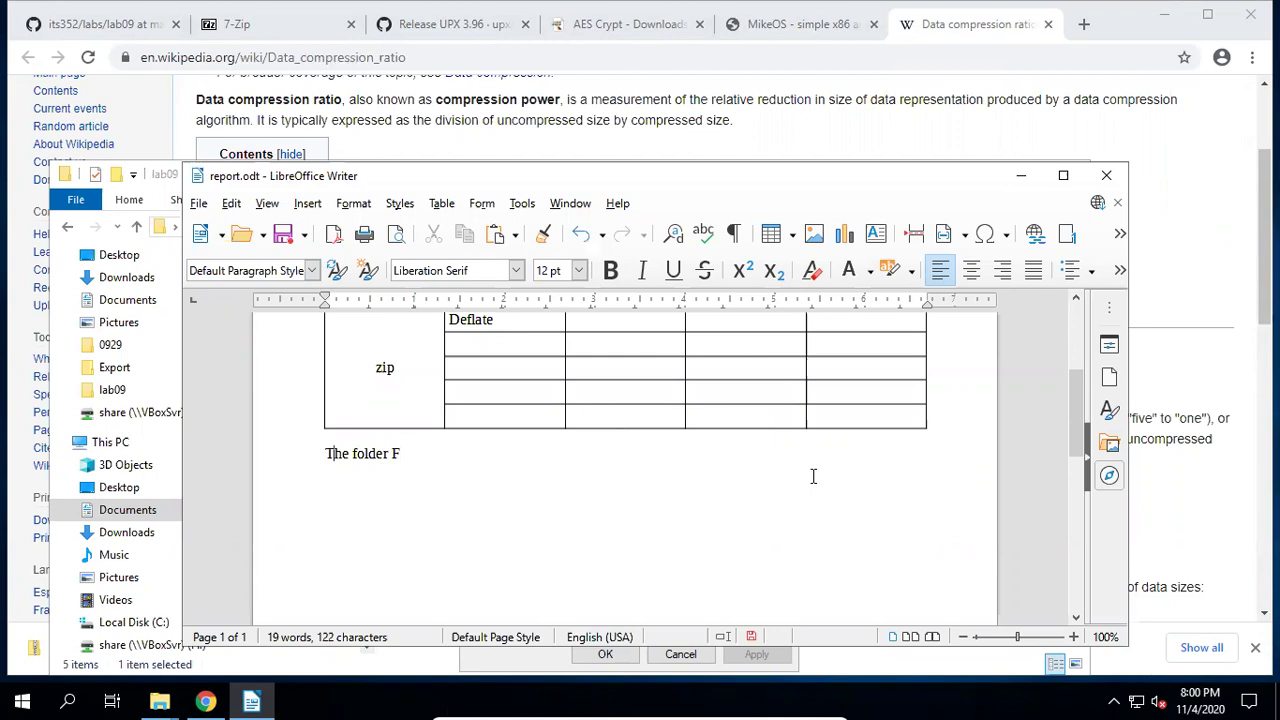
{"action": "type", "text": "size of "}
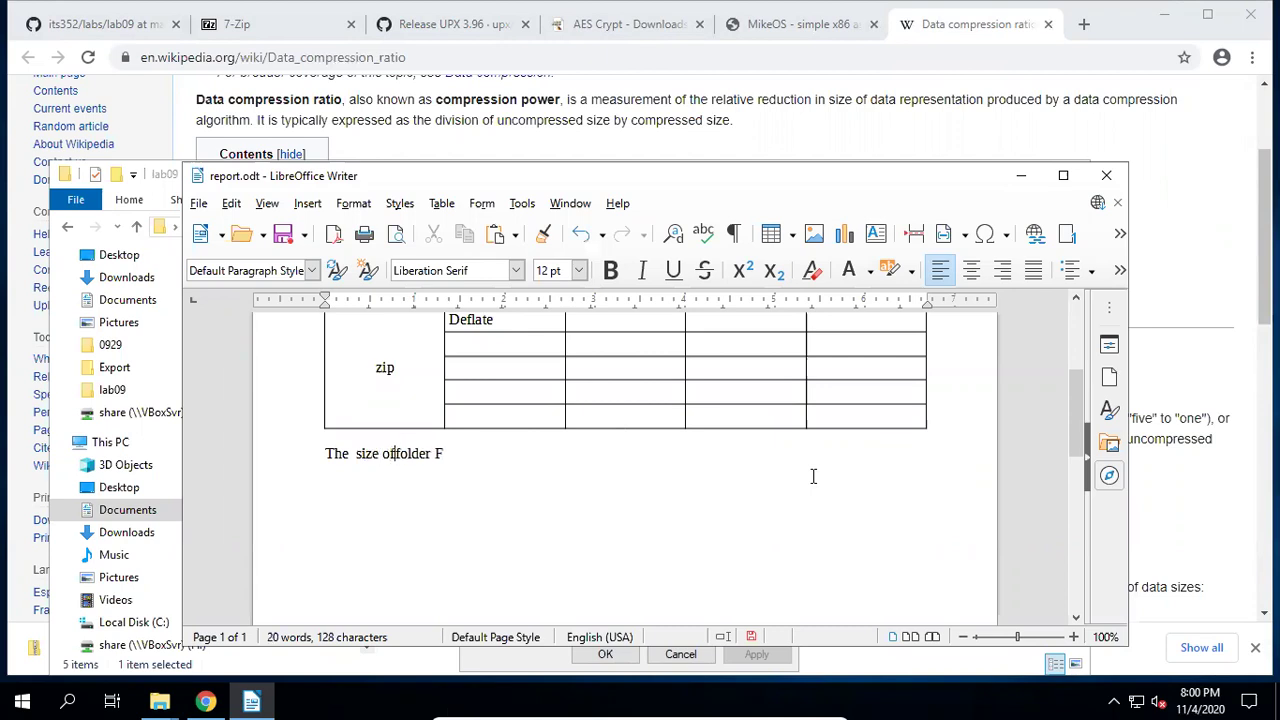
{"action": "type", "text": " folder F  is"}
{"action": "key", "text": "ctrl+v"}
{"action": "type", "text": "By"}
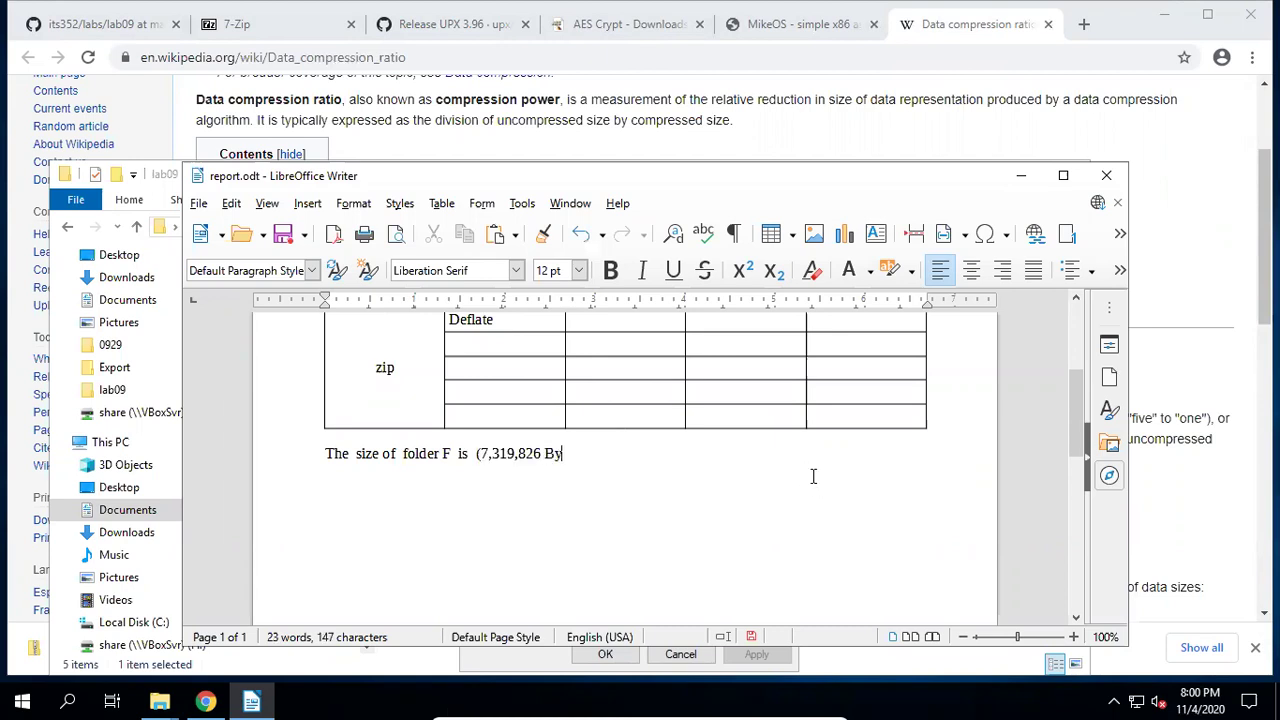
Delete the stray bracket before 7,319,826 and save report.odt
{"action": "left_click", "coordinate": [481, 453]}
{"action": "key", "text": "BackSpace"}
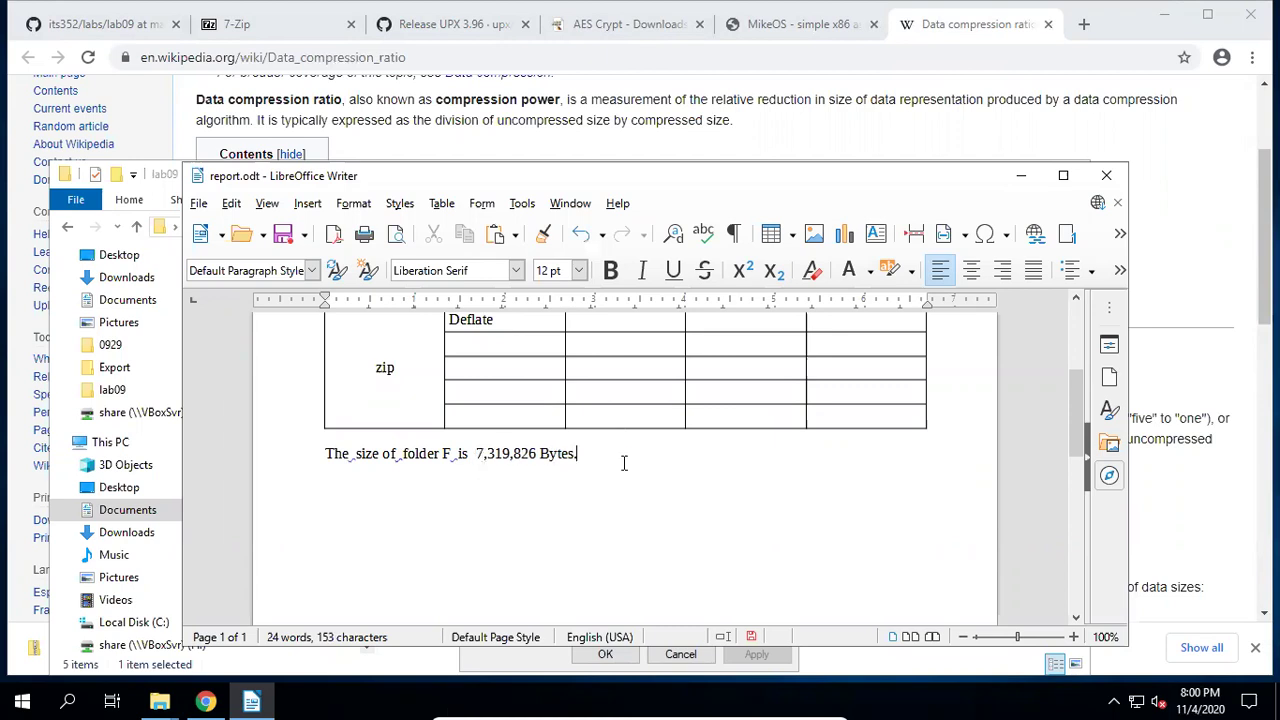
{"action": "key", "text": "ctrl+s"}
{"action": "left_click_drag", "start_coordinate": [1070, 403], "coordinate": [1070, 361]}
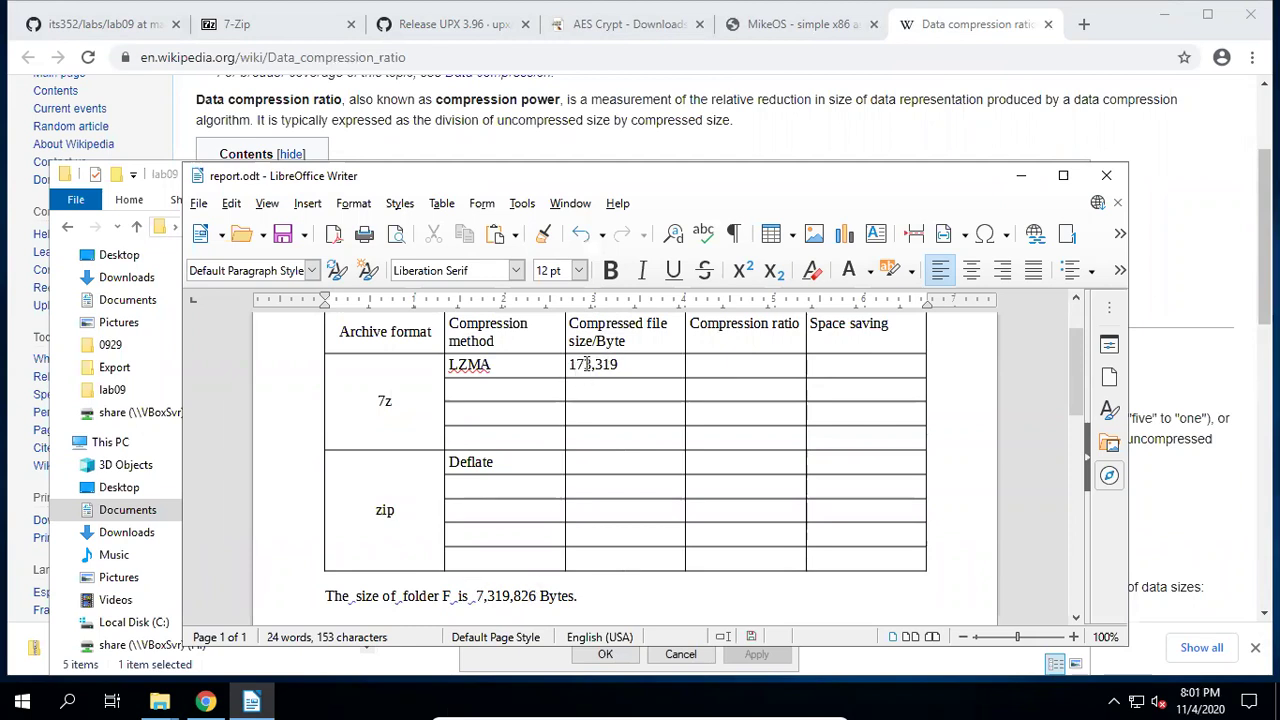
Launch Calculator from the Start search using 'cal'
{"action": "left_click", "coordinate": [68, 700]}
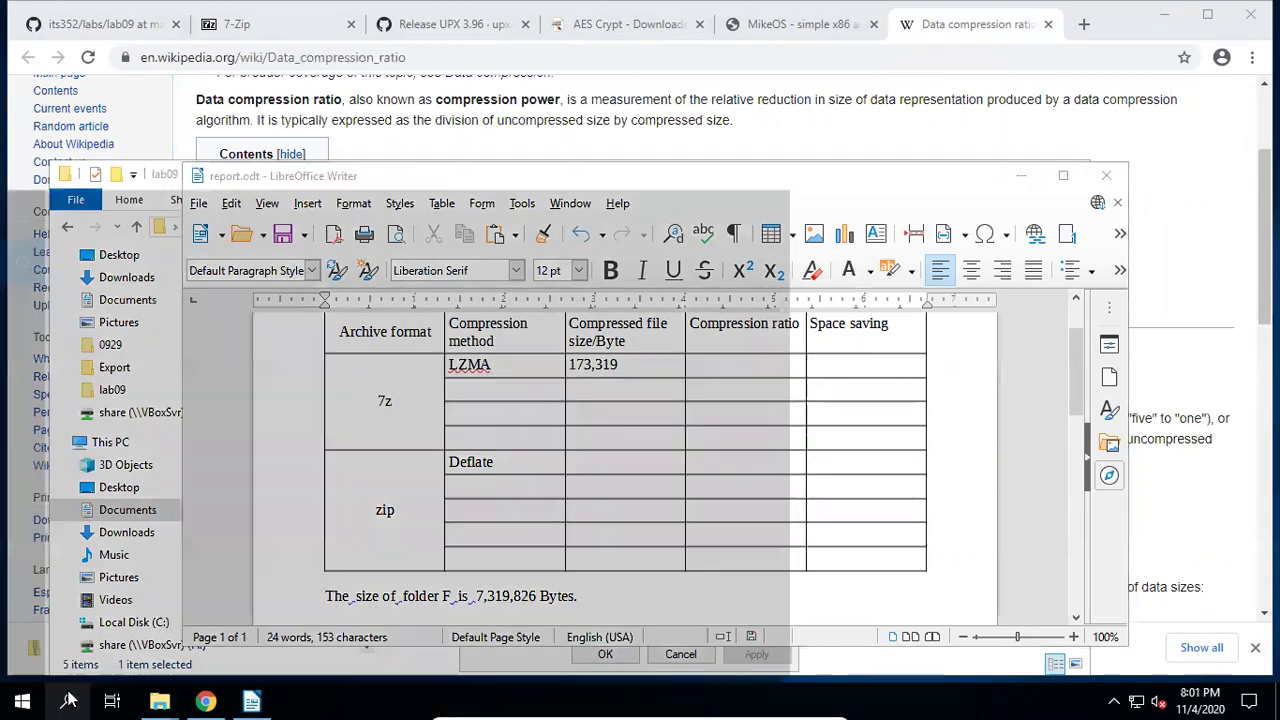
{"action": "type", "text": "cl"}
{"action": "key", "text": "BackSpace"}
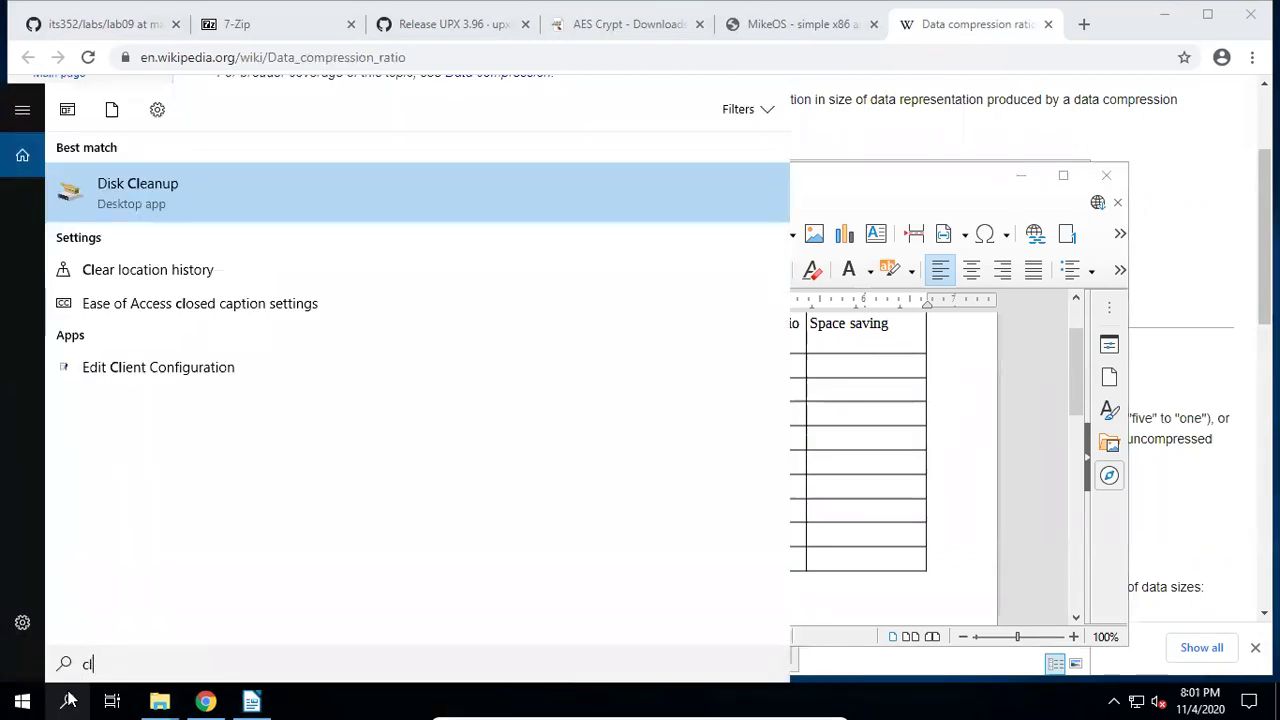
{"action": "type", "text": "al"}
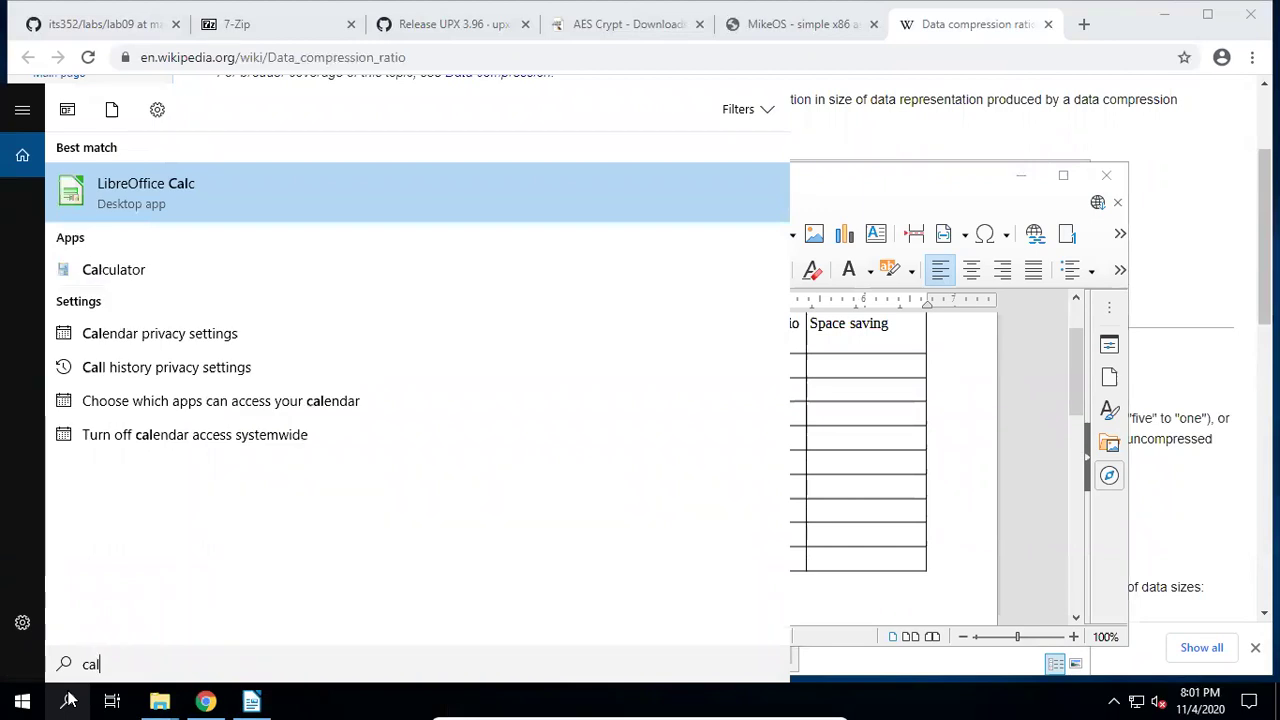
{"action": "left_click", "coordinate": [126, 278]}
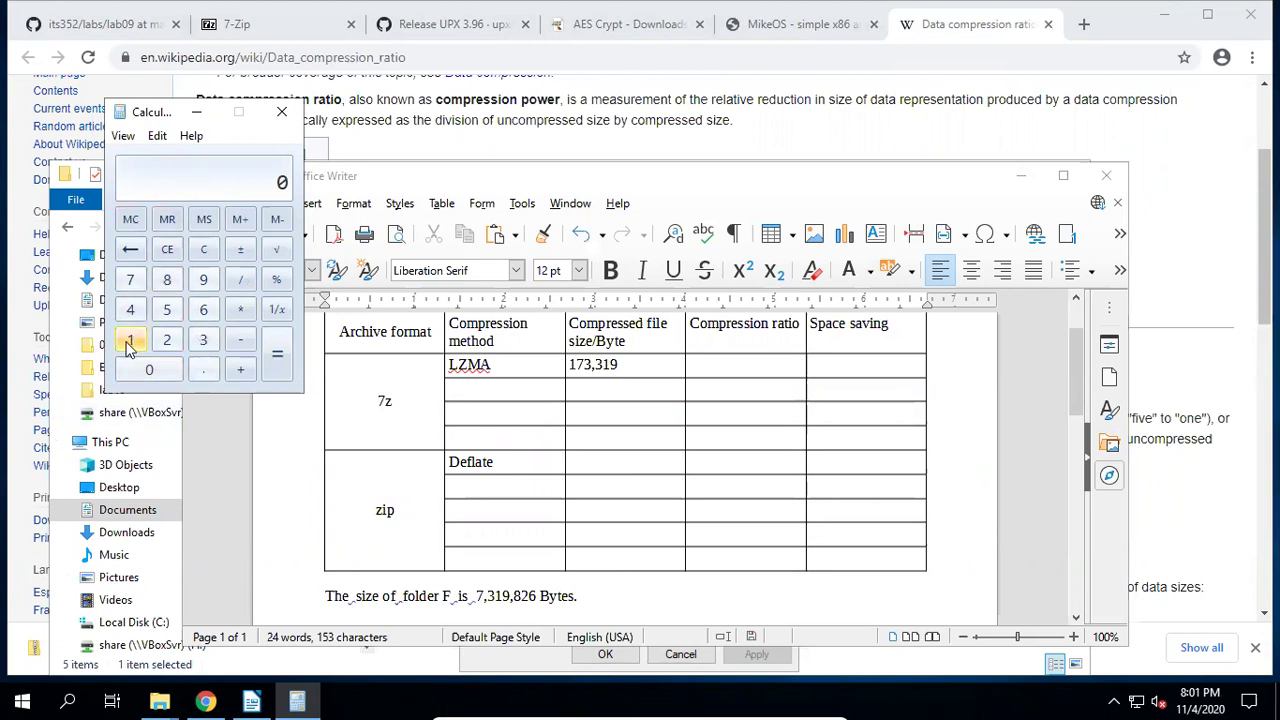
Compute 7,319,826 ÷ 173,319 in Calculator, giving 42.23325775016011
{"action": "left_click", "coordinate": [131, 281]}
{"action": "left_click", "coordinate": [203, 340]}
{"action": "left_click", "coordinate": [141, 343]}
{"action": "left_click", "coordinate": [200, 284]}
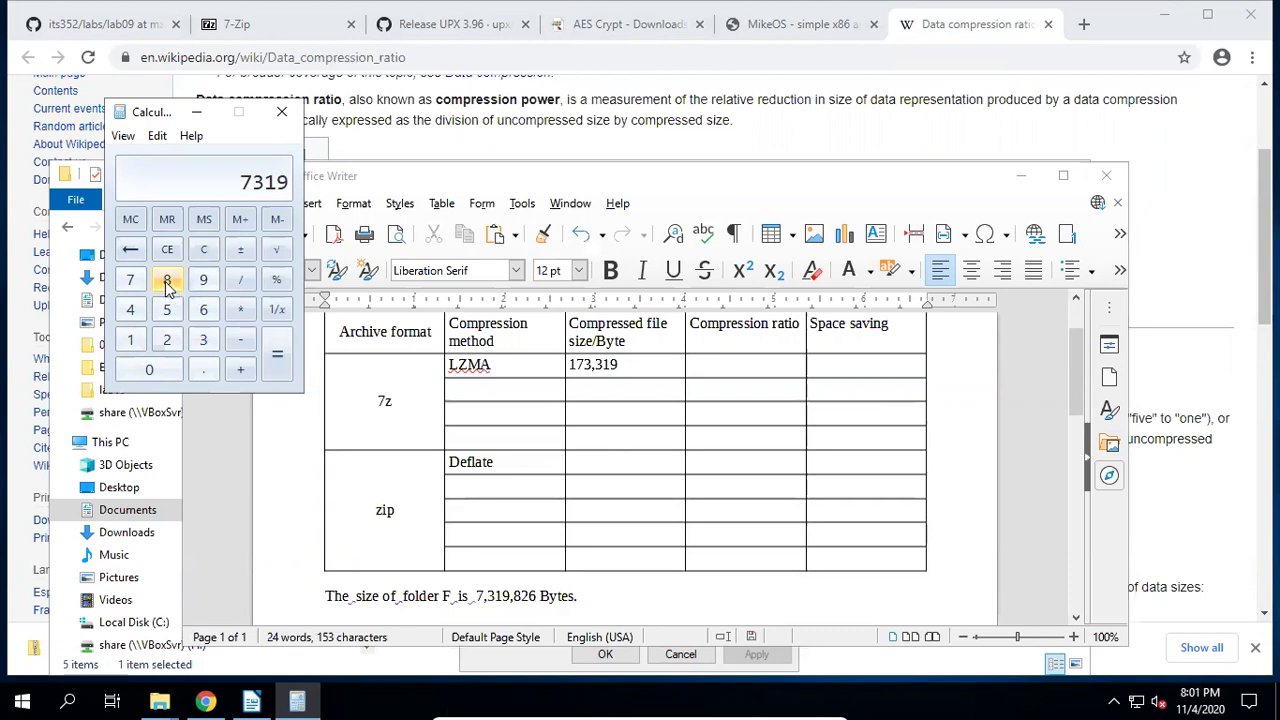
{"action": "left_click", "coordinate": [167, 284]}
{"action": "left_click", "coordinate": [167, 339]}
{"action": "left_click", "coordinate": [201, 312]}
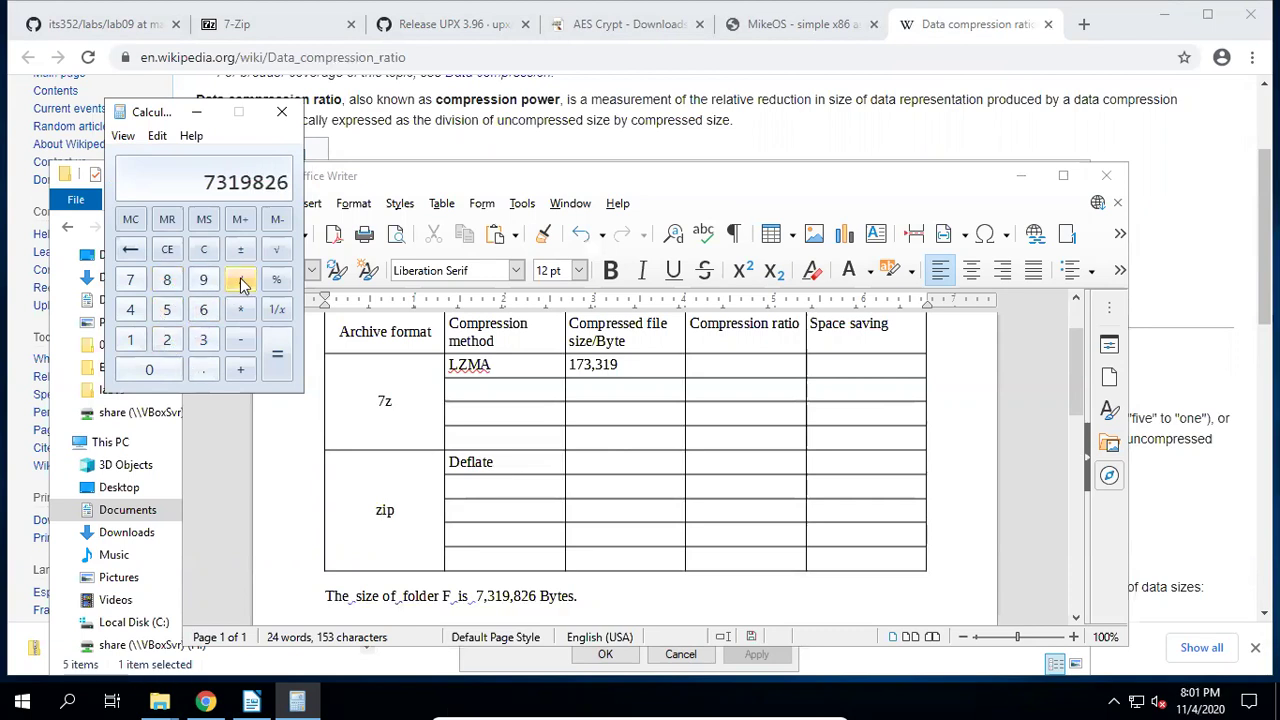
{"action": "left_click", "coordinate": [241, 283]}
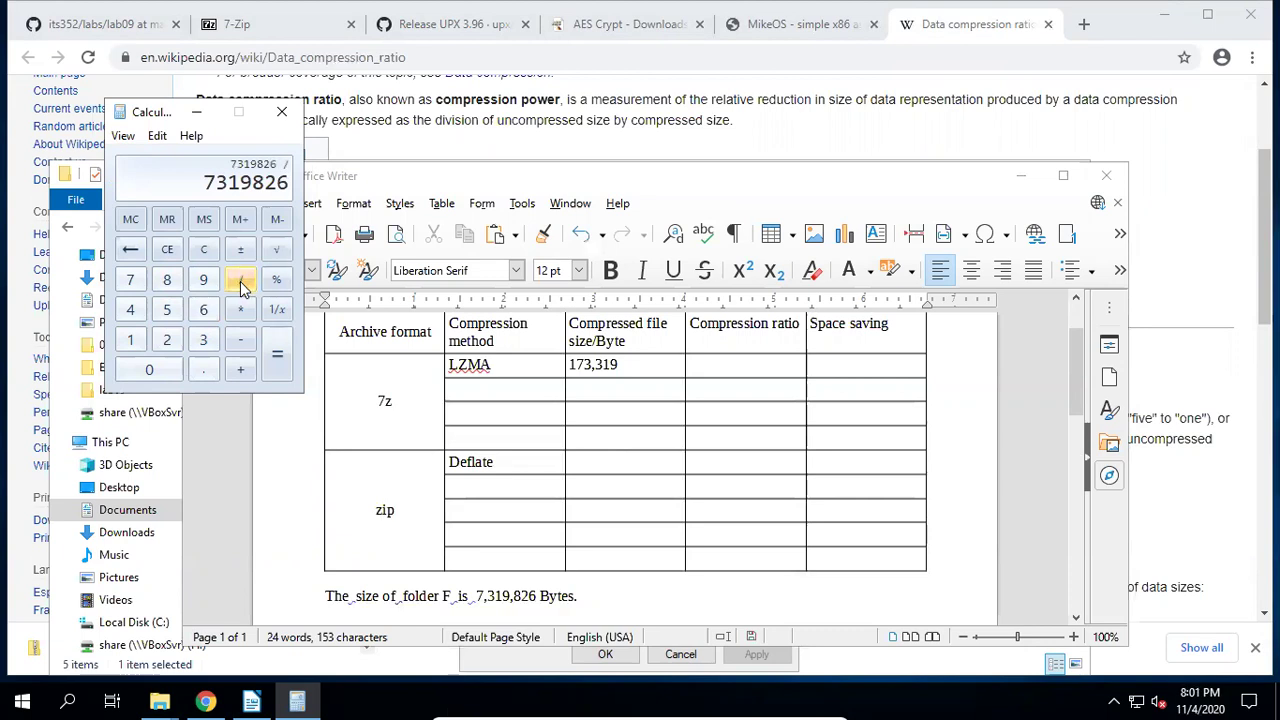
{"action": "left_click", "coordinate": [129, 342]}
{"action": "left_click", "coordinate": [130, 280]}
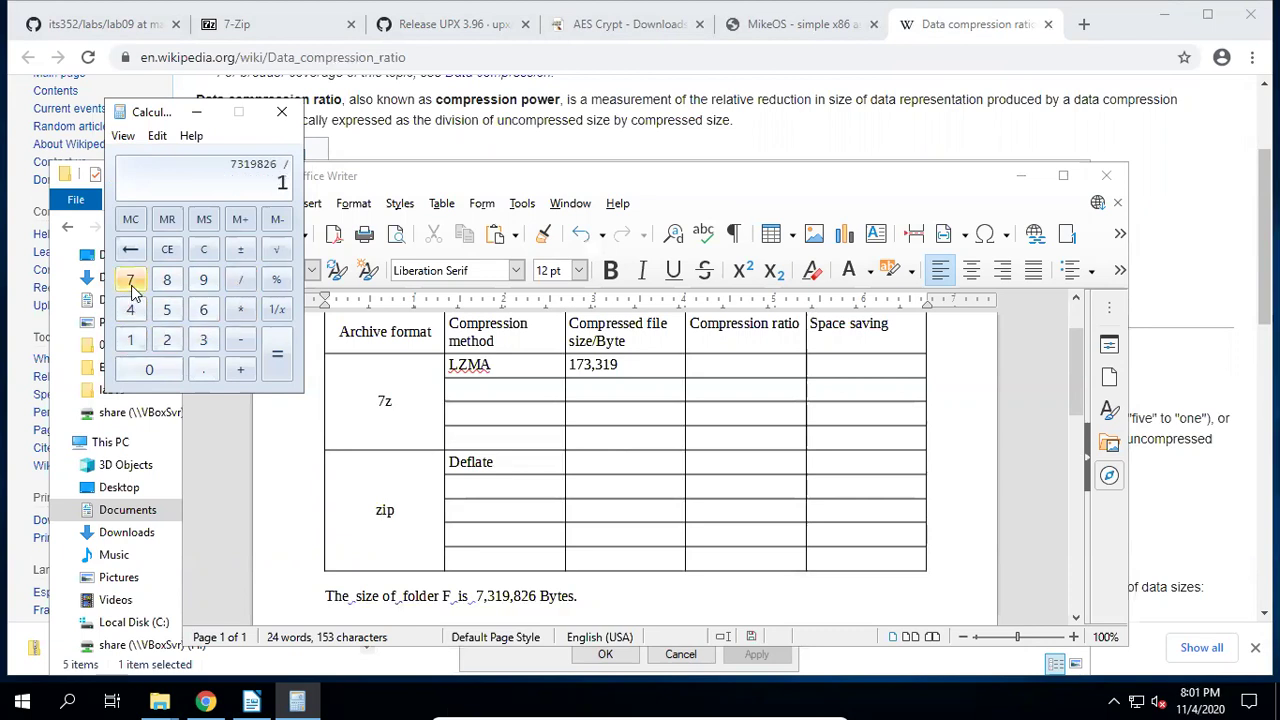
{"action": "left_click", "coordinate": [204, 342]}
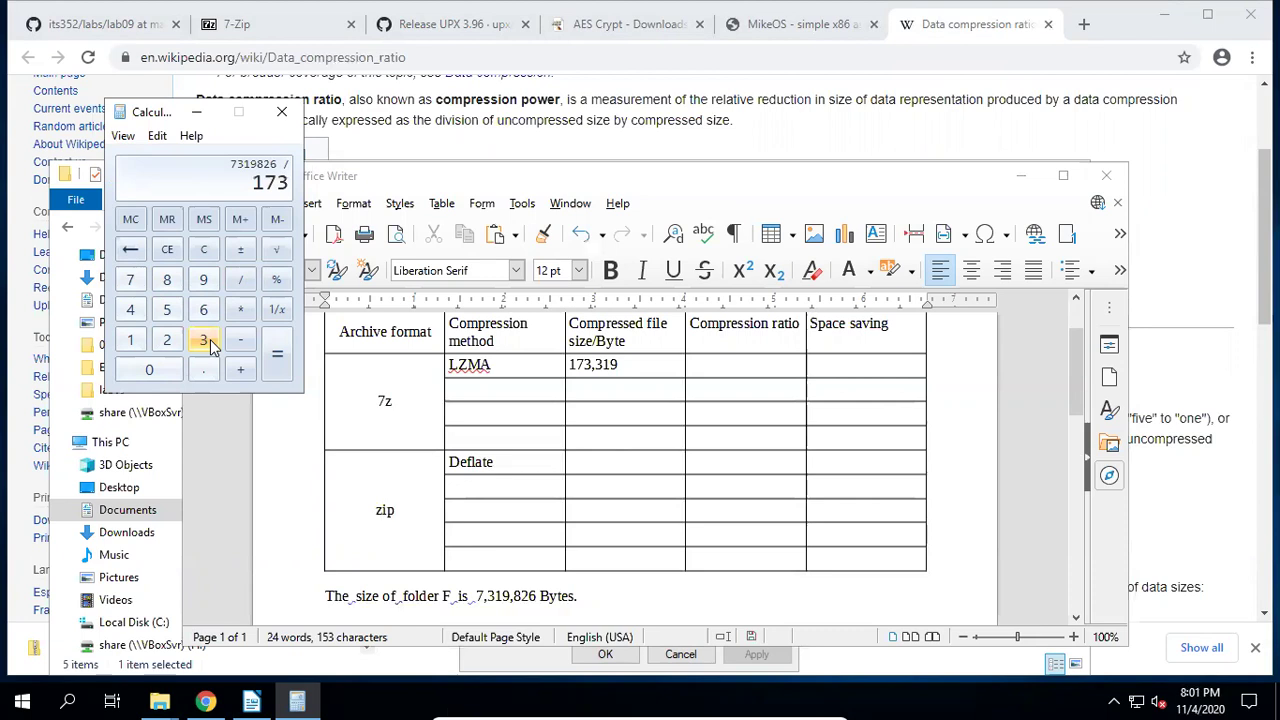
{"action": "left_click", "coordinate": [204, 341]}
{"action": "left_click", "coordinate": [130, 341]}
{"action": "left_click", "coordinate": [203, 279]}
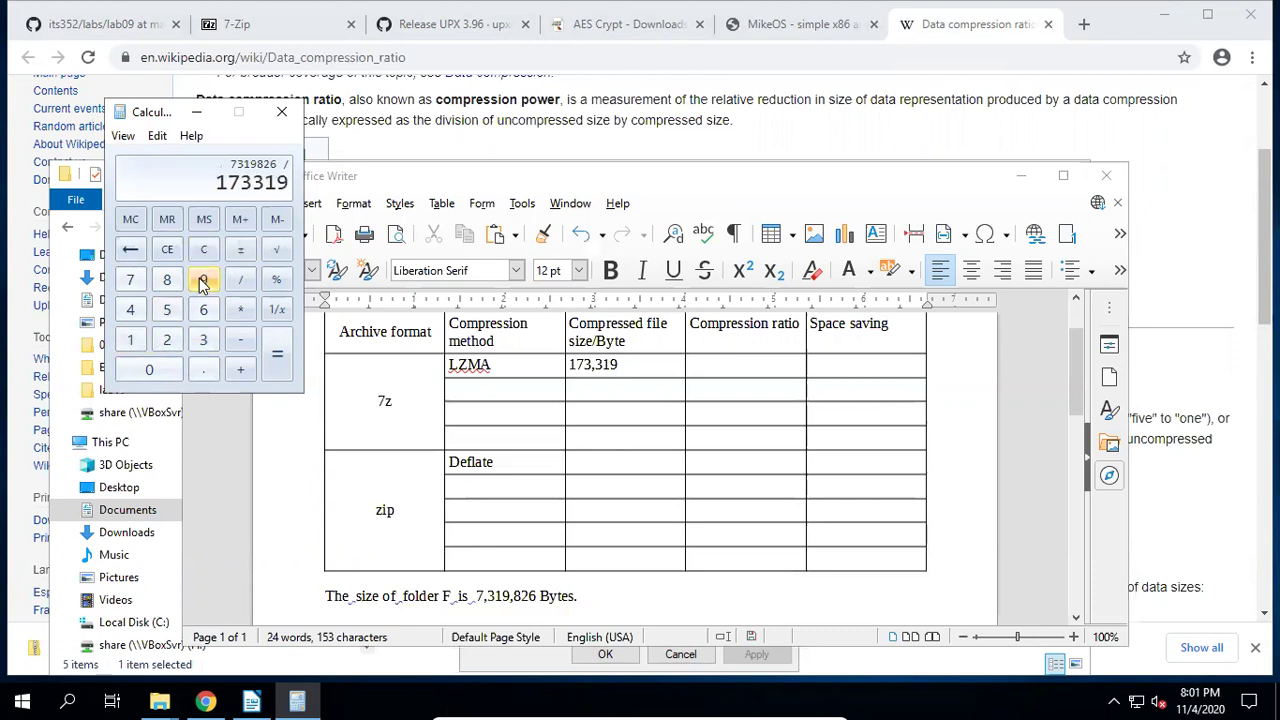
{"action": "left_click", "coordinate": [277, 355]}
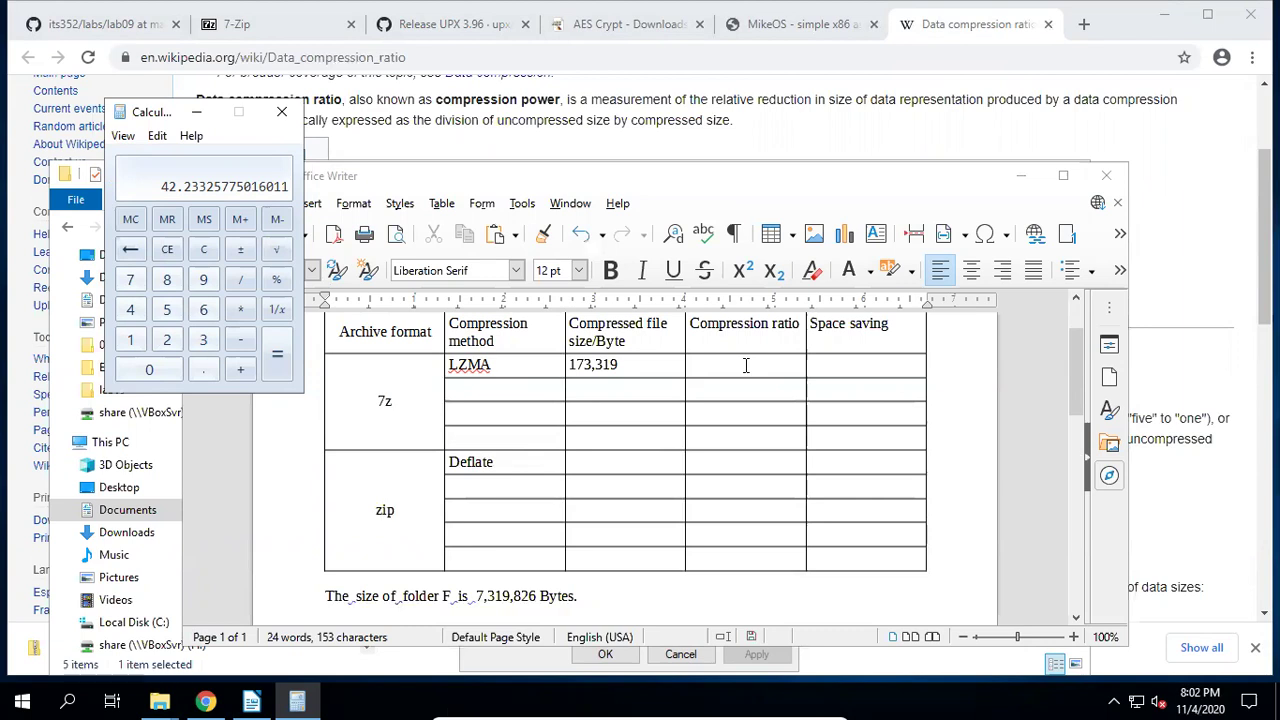
{"action": "left_click", "coordinate": [745, 365]}
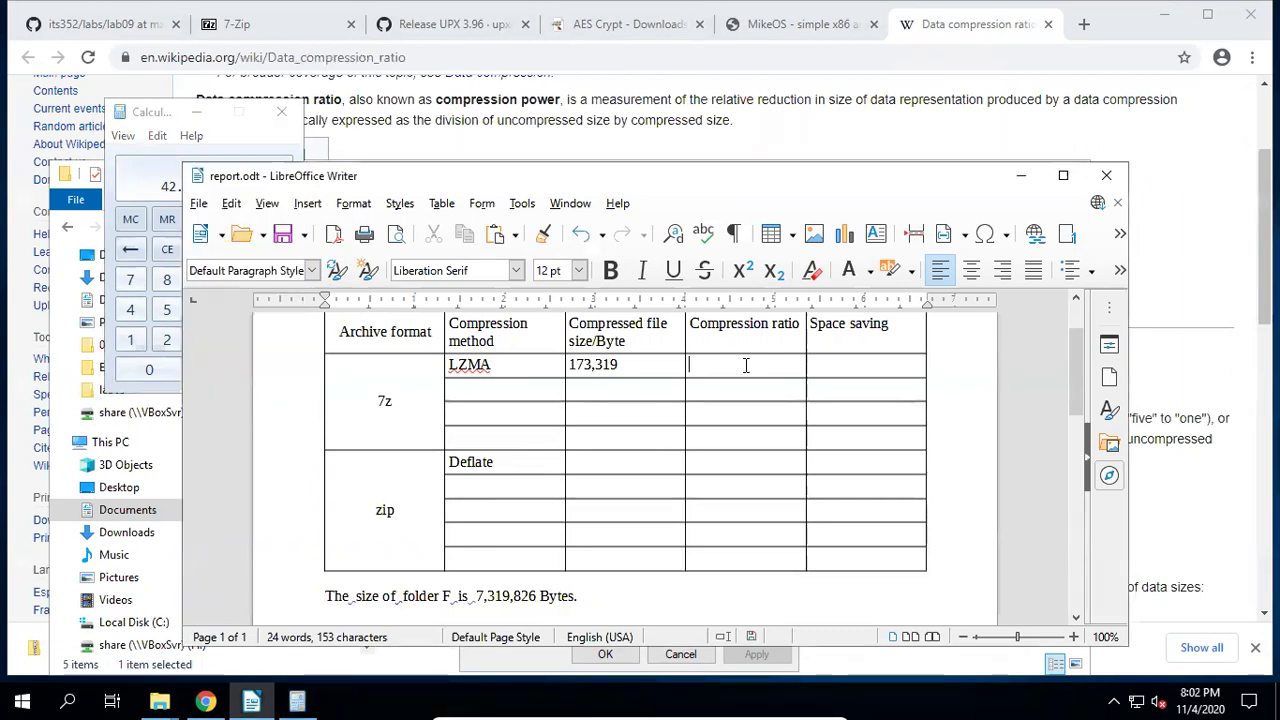
Enter 42.23 as the LZMA compression ratio, then bring up the Wikipedia space-saving formula
{"action": "type", "text": "42.23"}
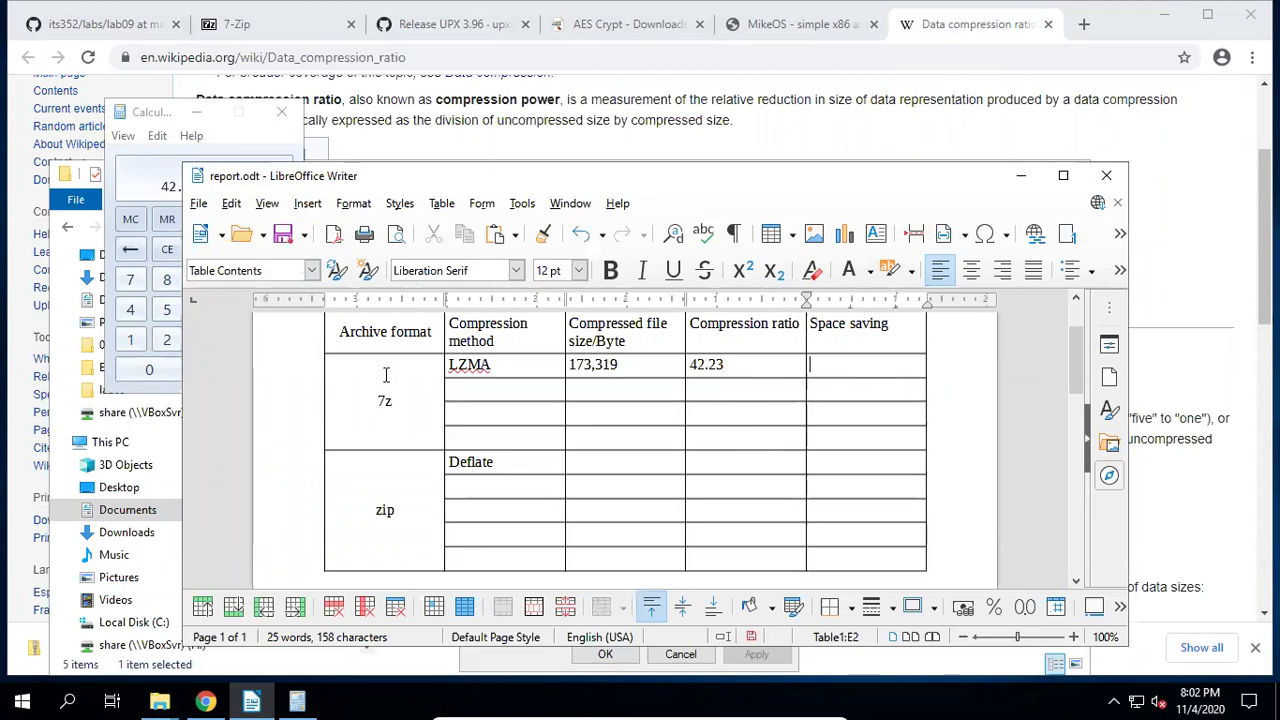
{"action": "left_click", "coordinate": [634, 150]}
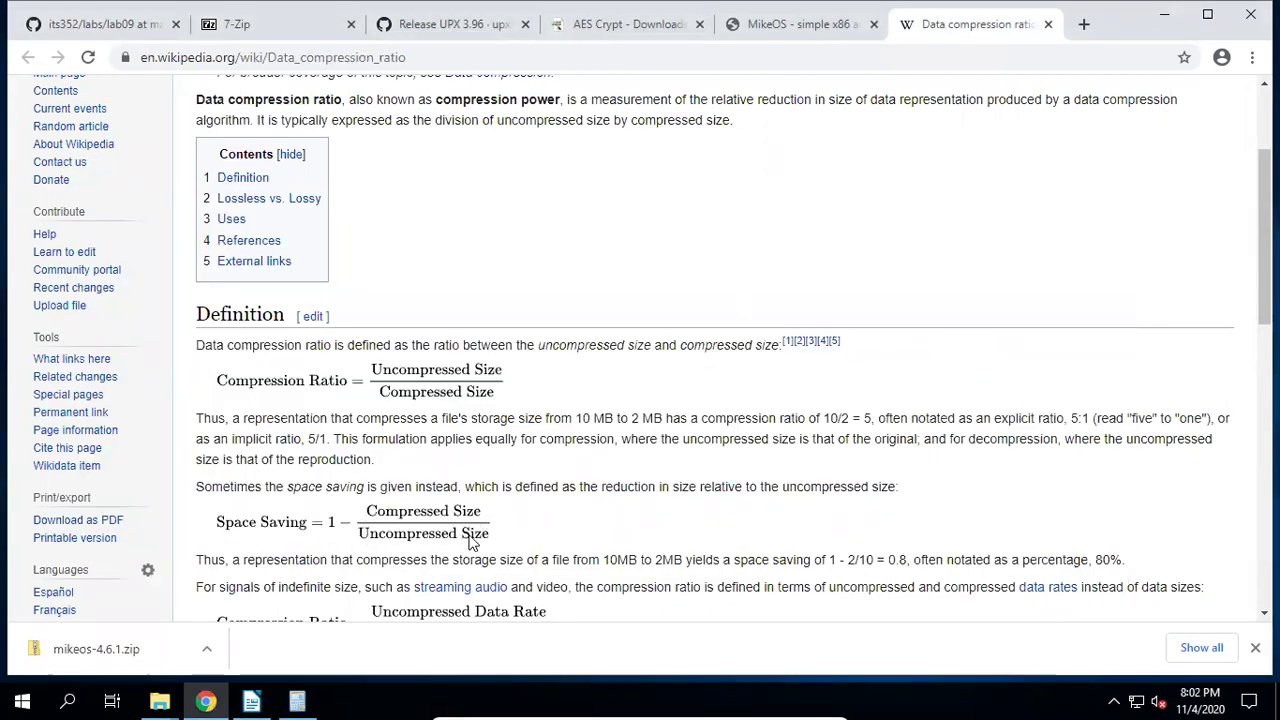
In Calculator, take the reciprocal of 42.23 and subtract 1 from it
{"action": "left_click", "coordinate": [296, 700]}
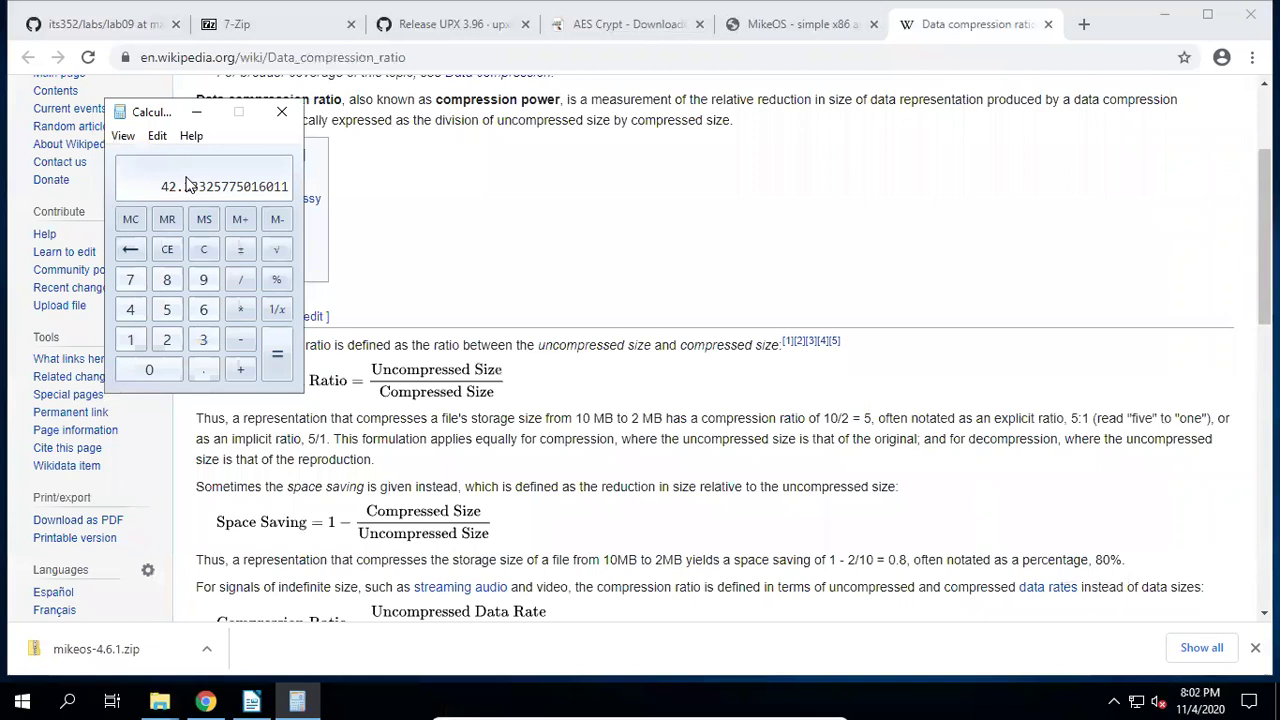
{"action": "left_click", "coordinate": [279, 309]}
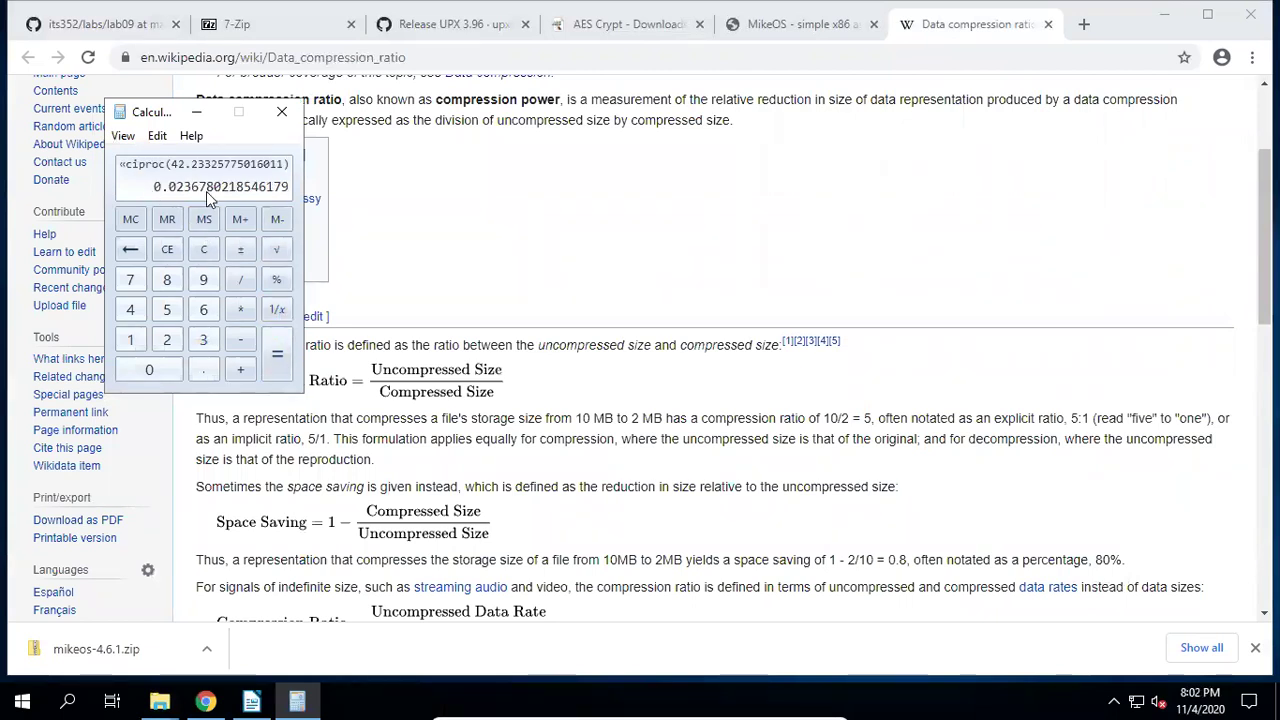
{"action": "left_click", "coordinate": [243, 345]}
{"action": "left_click", "coordinate": [130, 340]}
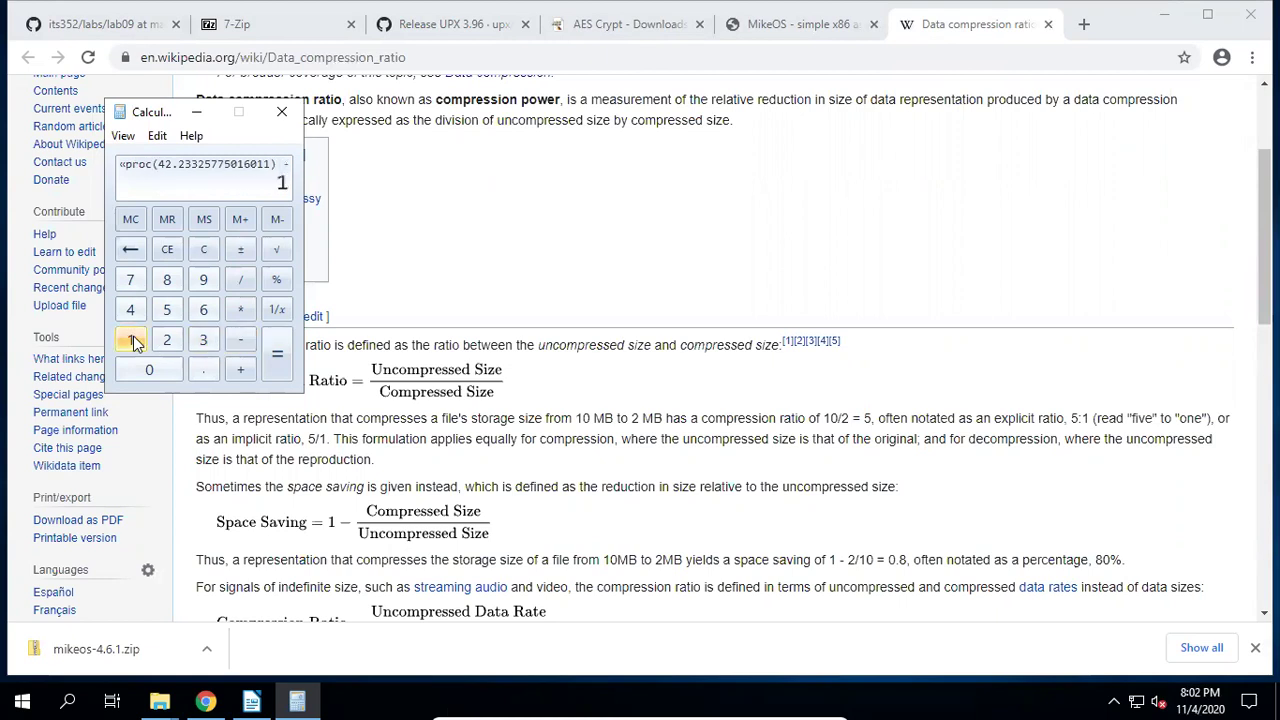
{"action": "left_click", "coordinate": [271, 351]}
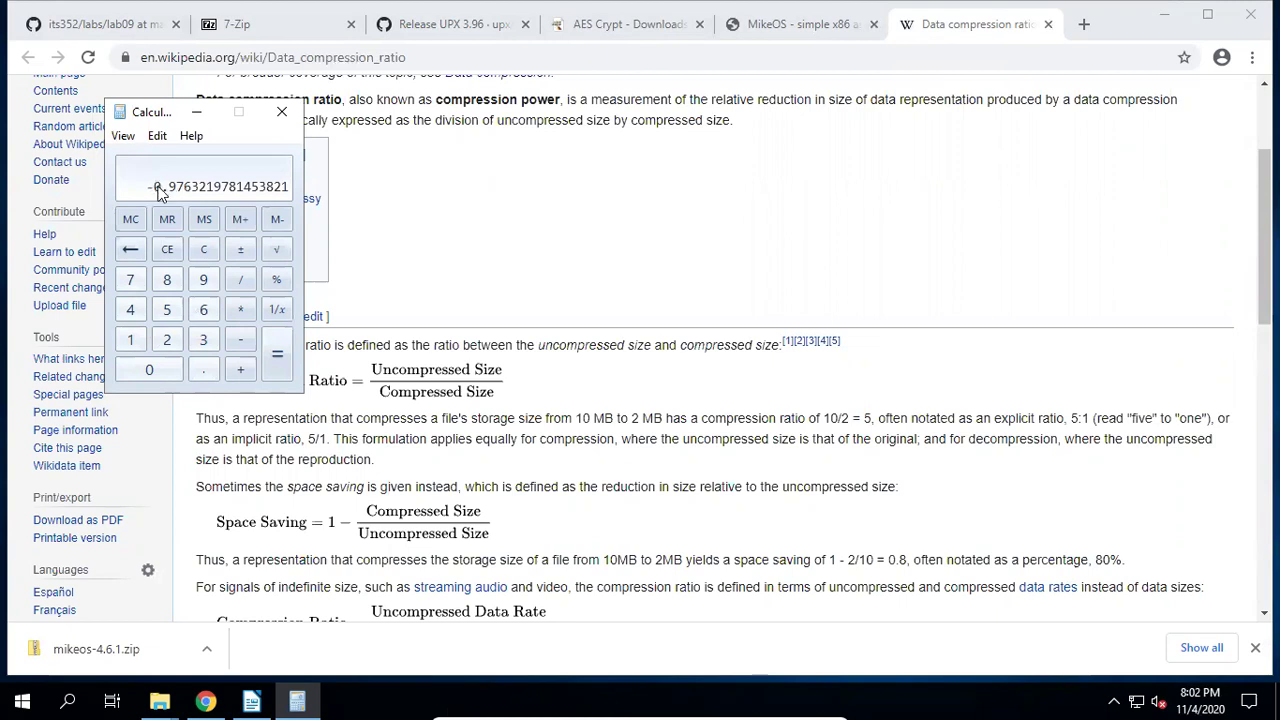
{"action": "left_click", "coordinate": [240, 344]}
Select the LZMA row's Space saving cell and recheck the Wikipedia formula
{"action": "left_click", "coordinate": [251, 701]}
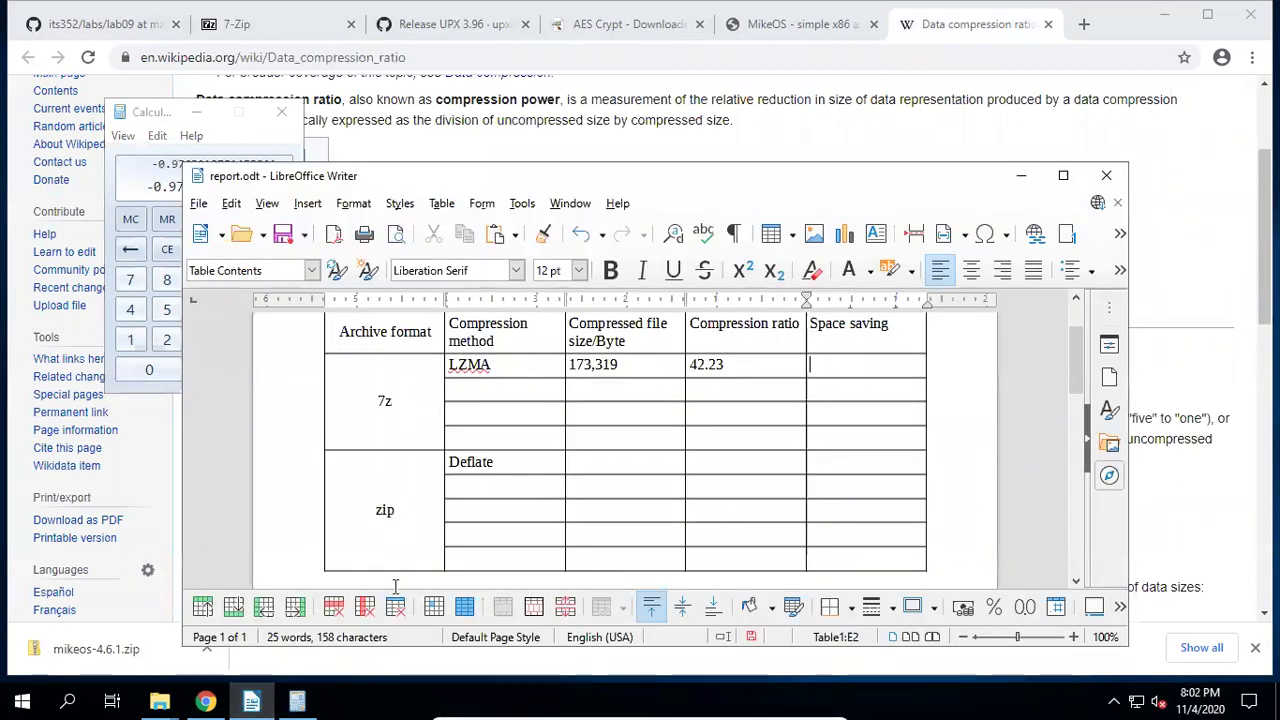
{"action": "left_click", "coordinate": [849, 366]}
{"action": "left_click", "coordinate": [708, 139]}
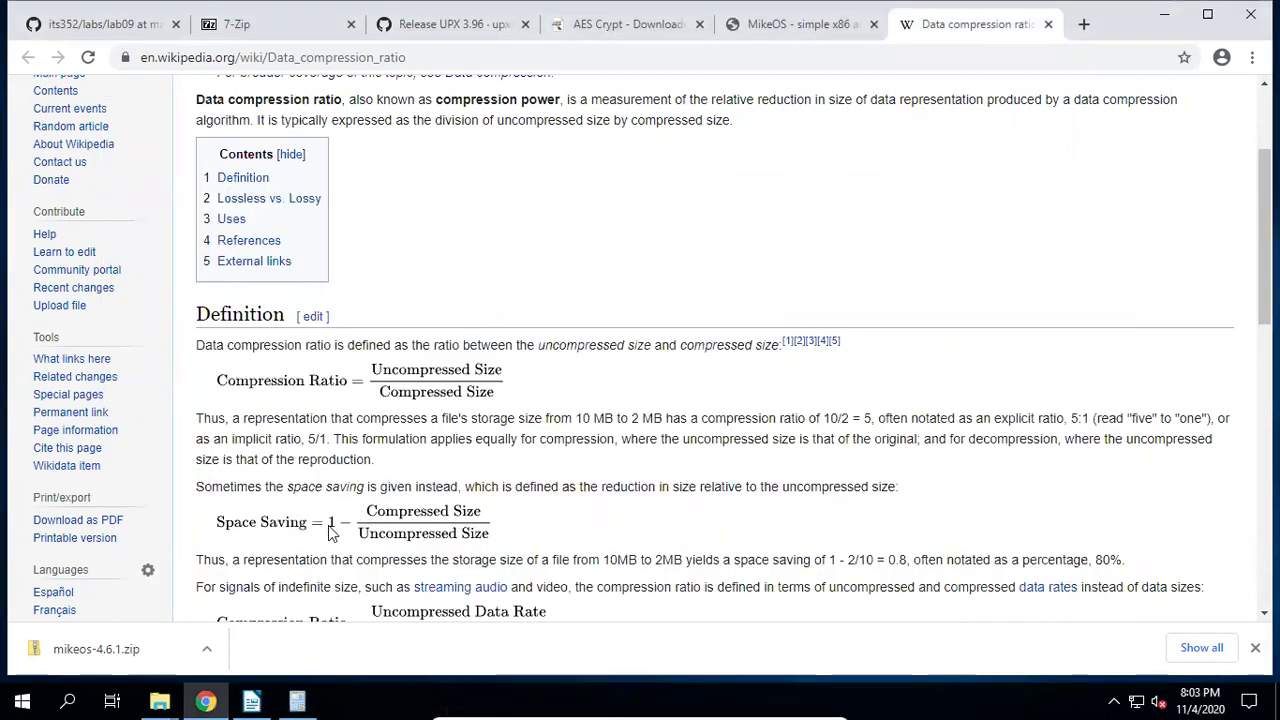
Add 1 in Calculator to get 0.0236780218546179, then return to the report
{"action": "left_click", "coordinate": [297, 701]}
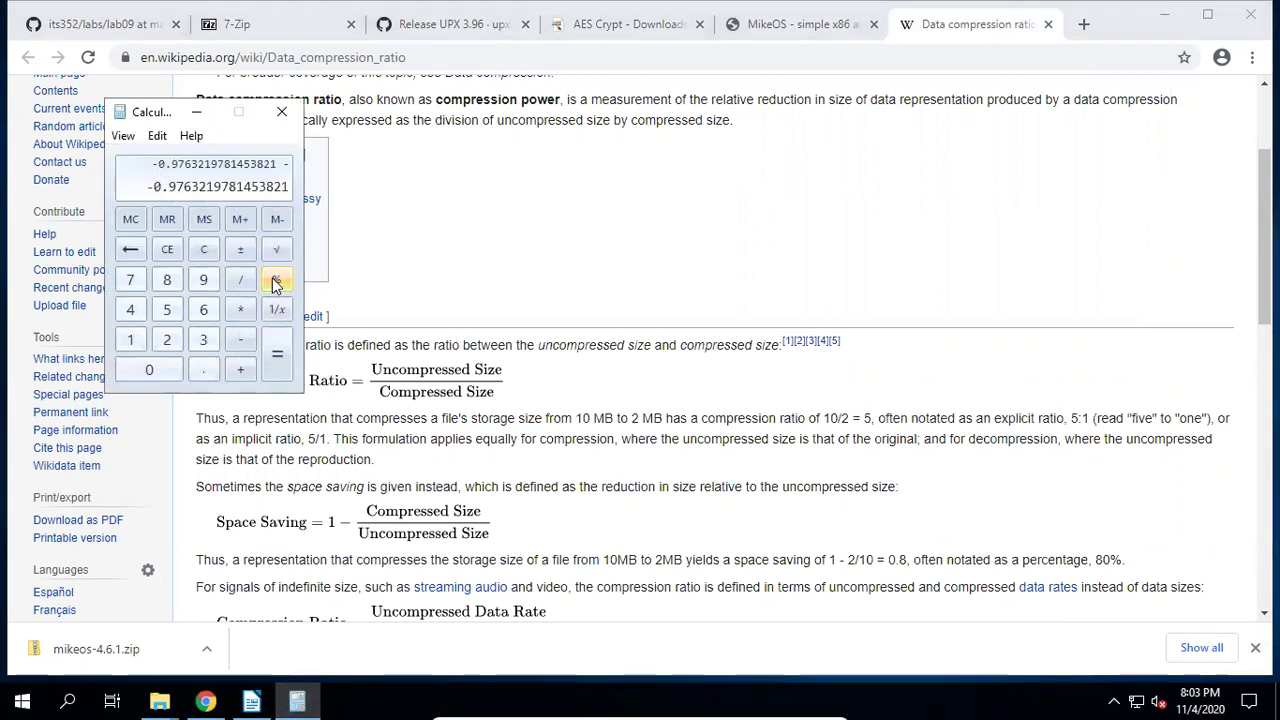
{"action": "left_click", "coordinate": [238, 372]}
{"action": "left_click", "coordinate": [131, 338]}
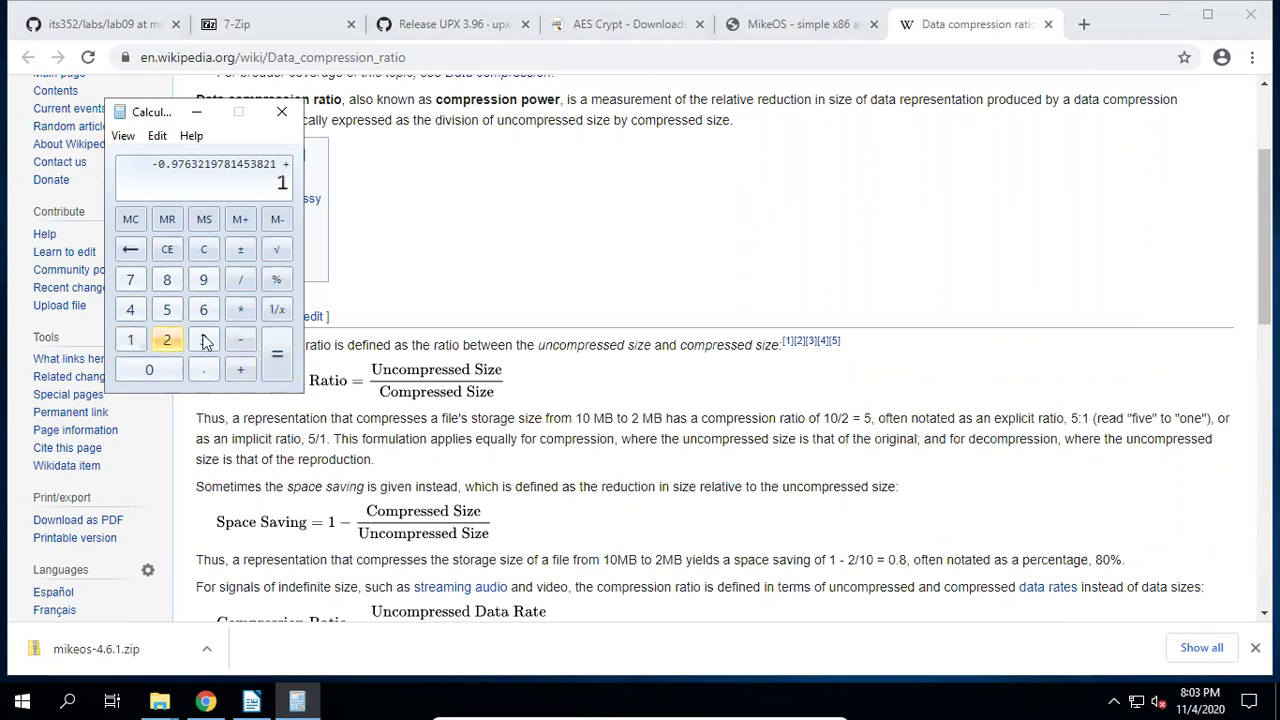
{"action": "left_click", "coordinate": [277, 354]}
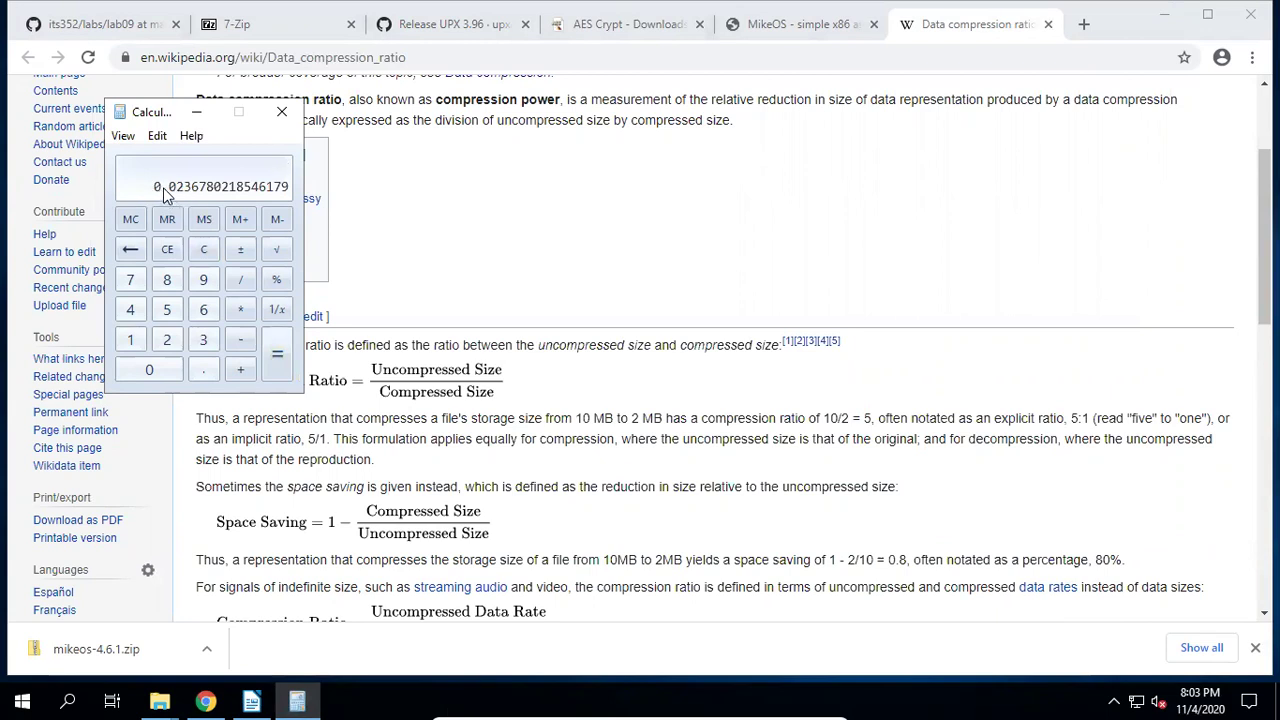
{"action": "left_click", "coordinate": [251, 703]}
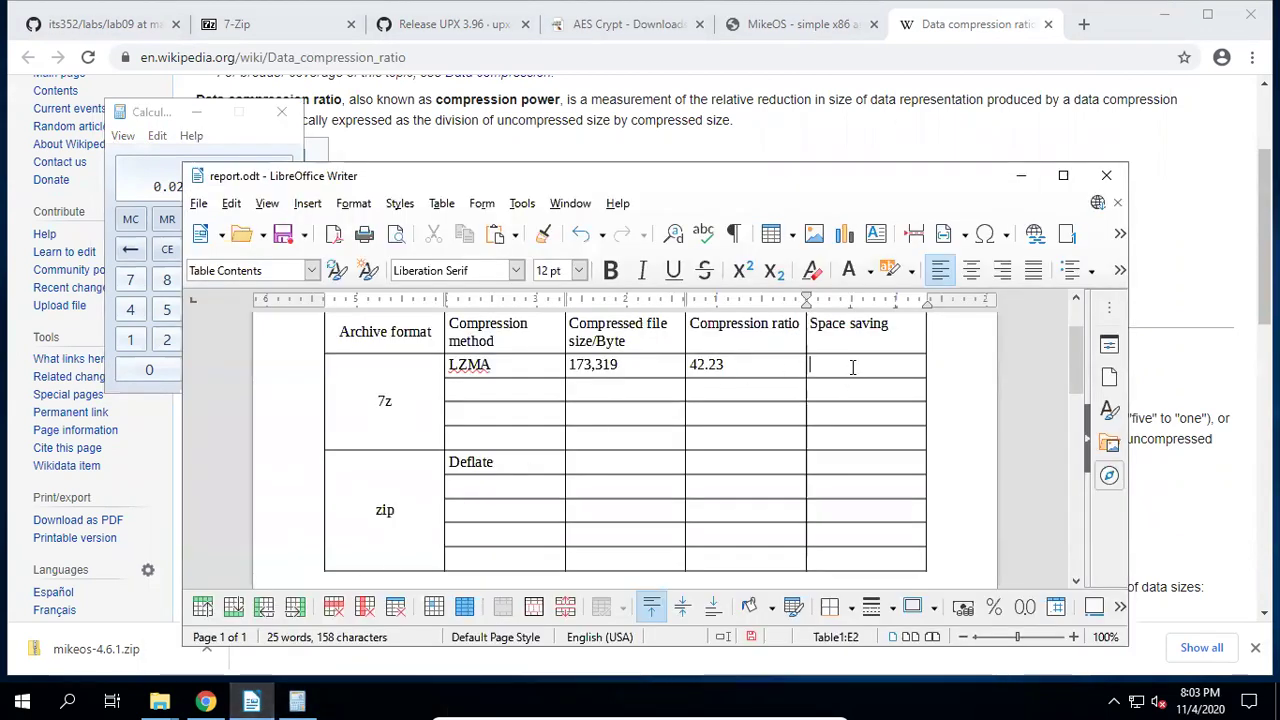
Type the Calculator result, rounded to 0.024, into the LZMA row's Space saving cell
{"action": "type", "text": ".024"}
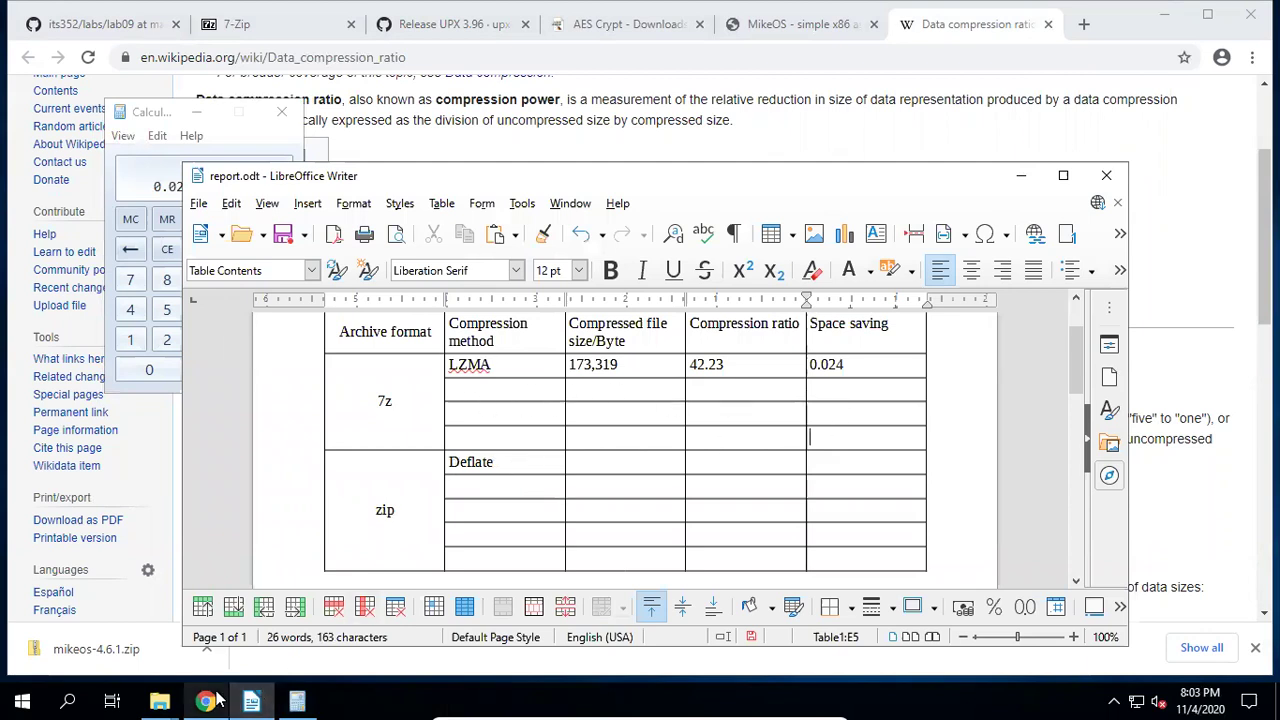
{"action": "mouse_move", "coordinate": [160, 700]}
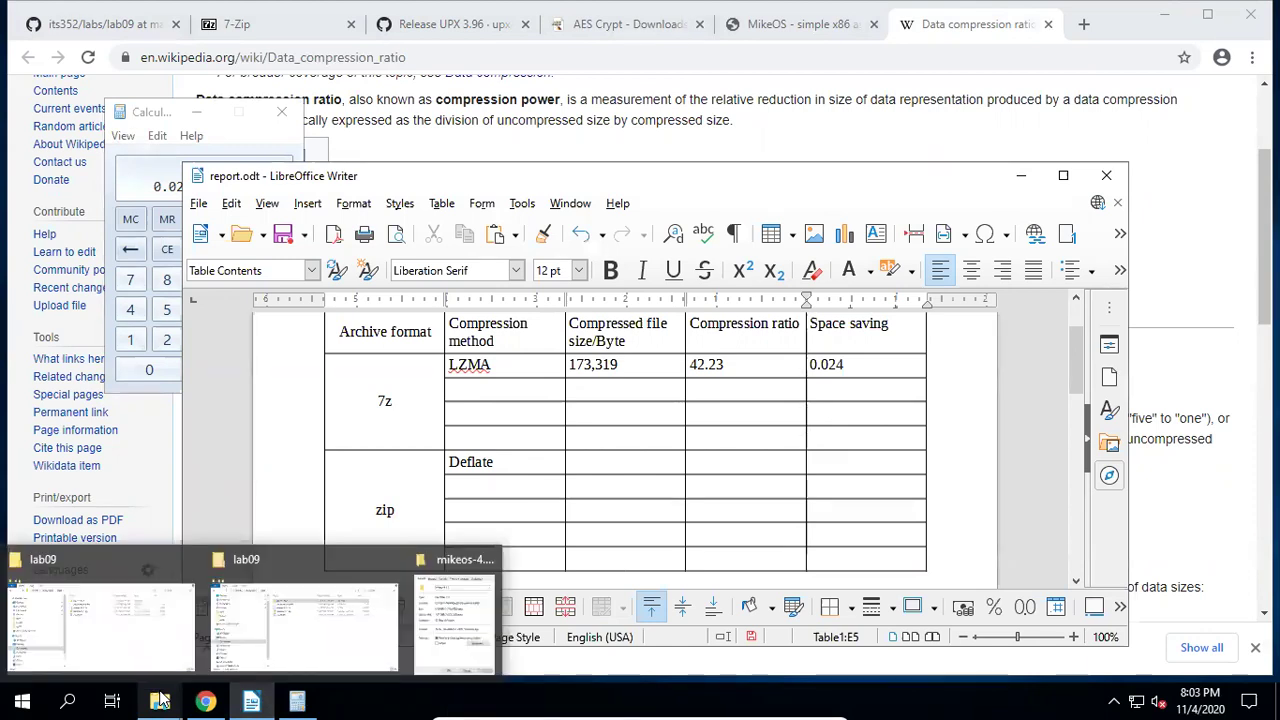
Archive mikeos-4.6.1 as zip with Deflate at Ultra level using 7-Zip's Add to archive
{"action": "left_click", "coordinate": [306, 600]}
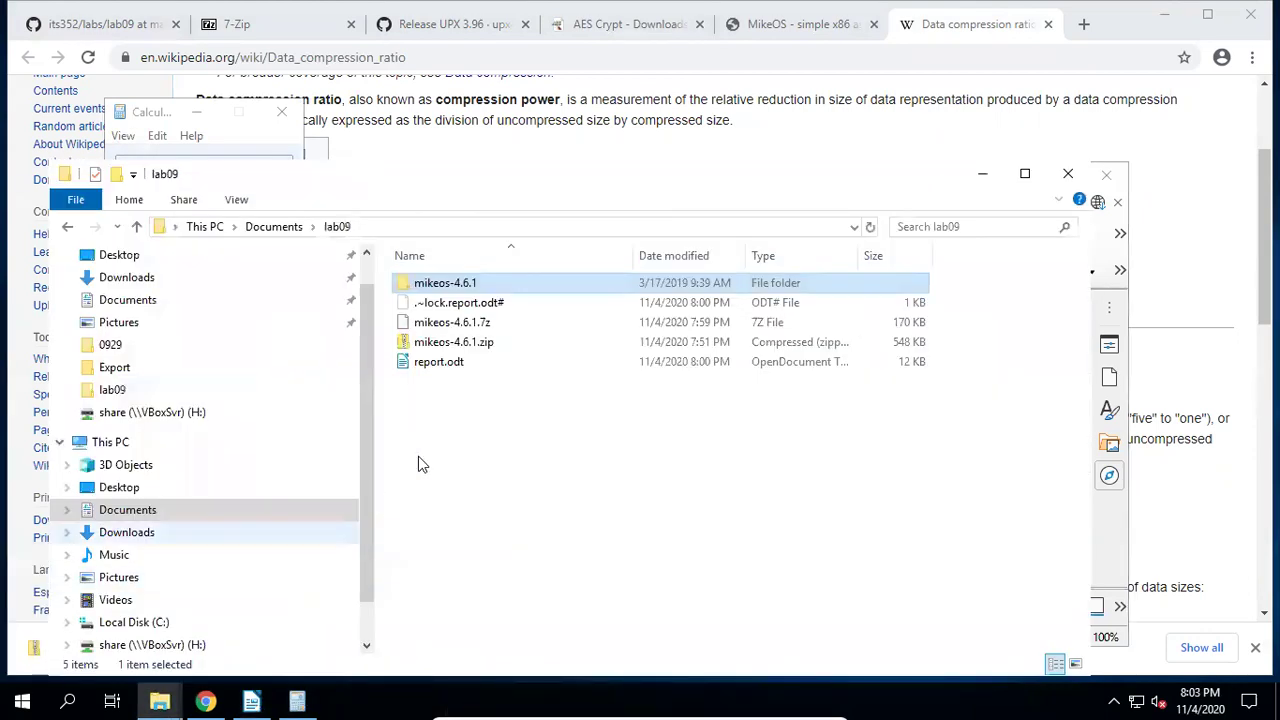
{"action": "right_click", "coordinate": [448, 288]}
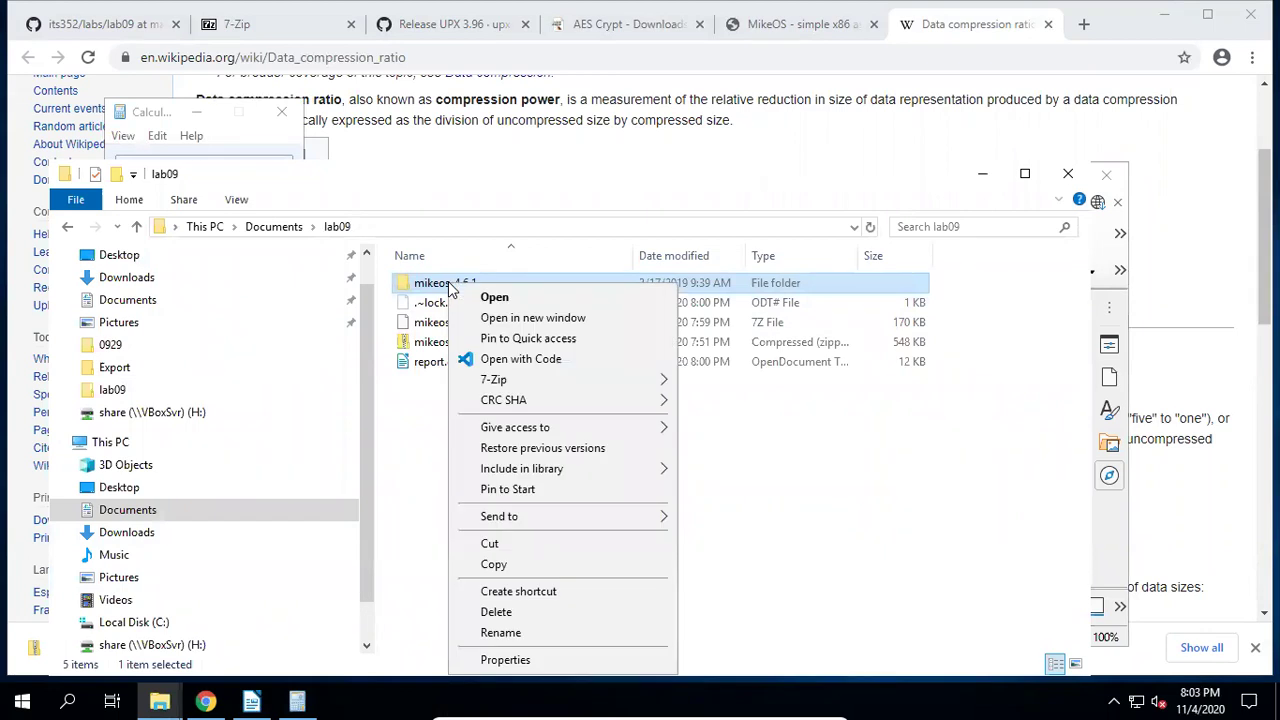
{"action": "mouse_move", "coordinate": [553, 383]}
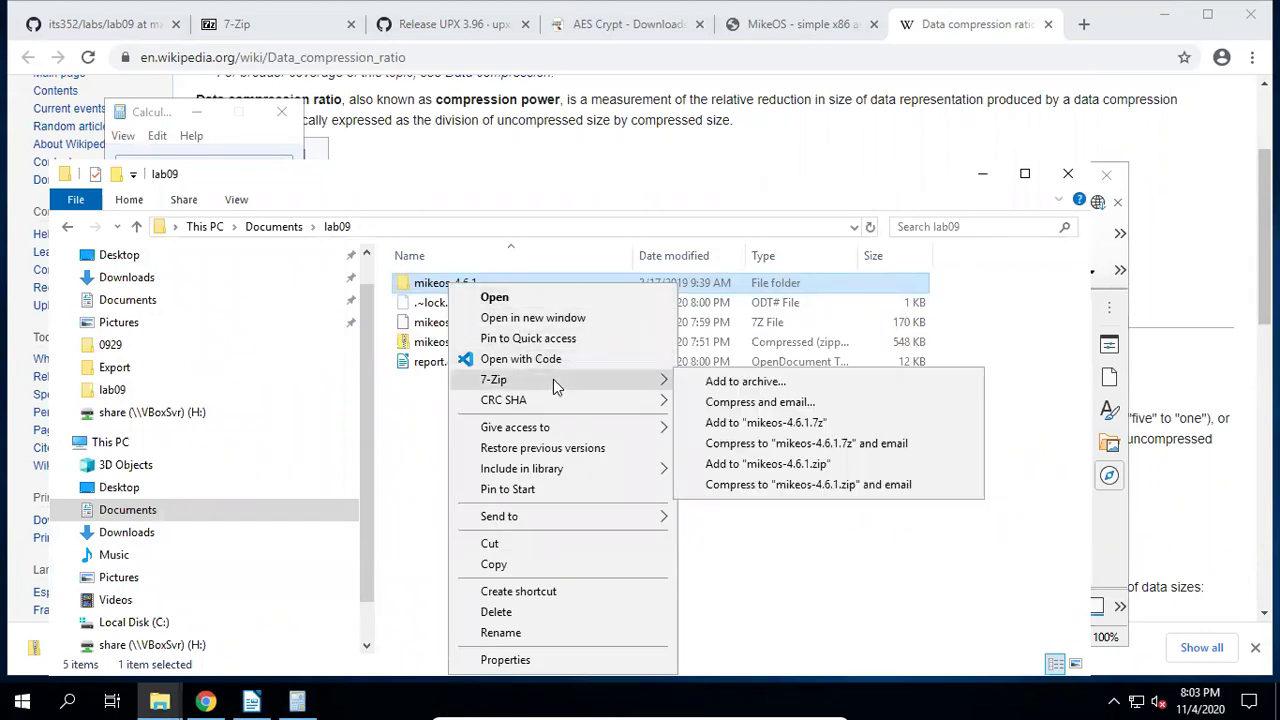
{"action": "left_click", "coordinate": [762, 384]}
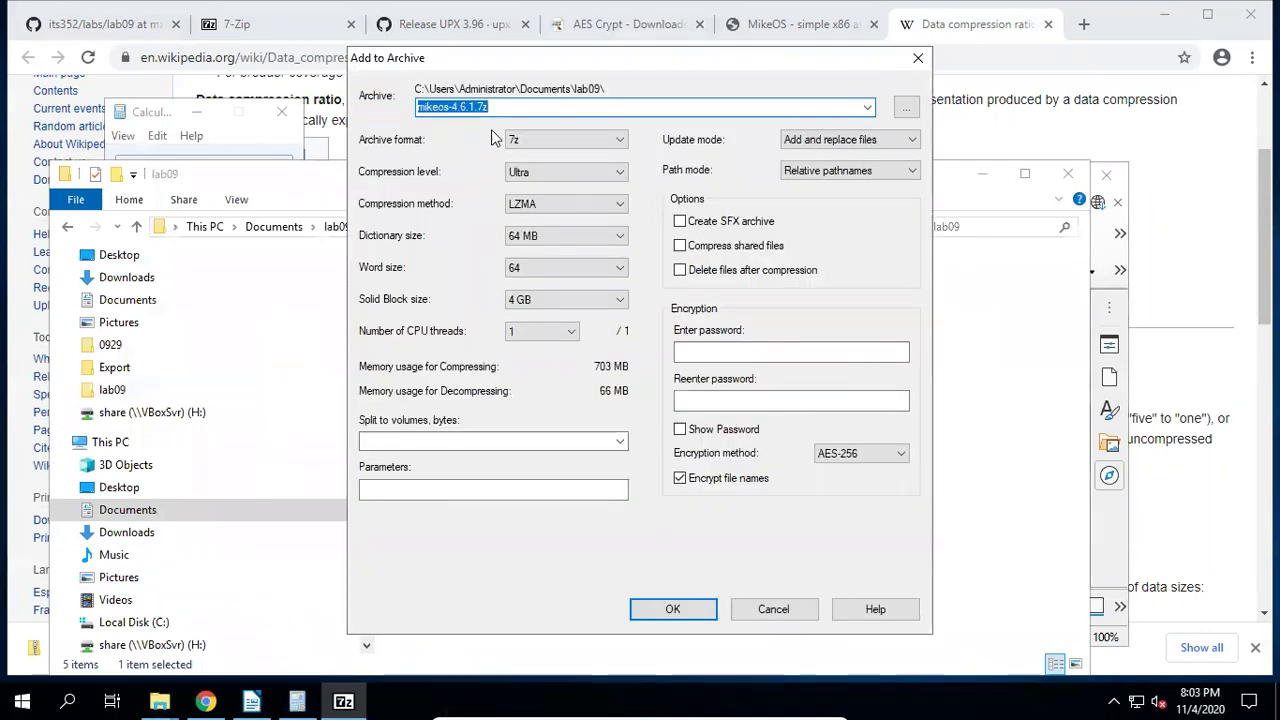
{"action": "left_click", "coordinate": [534, 142]}
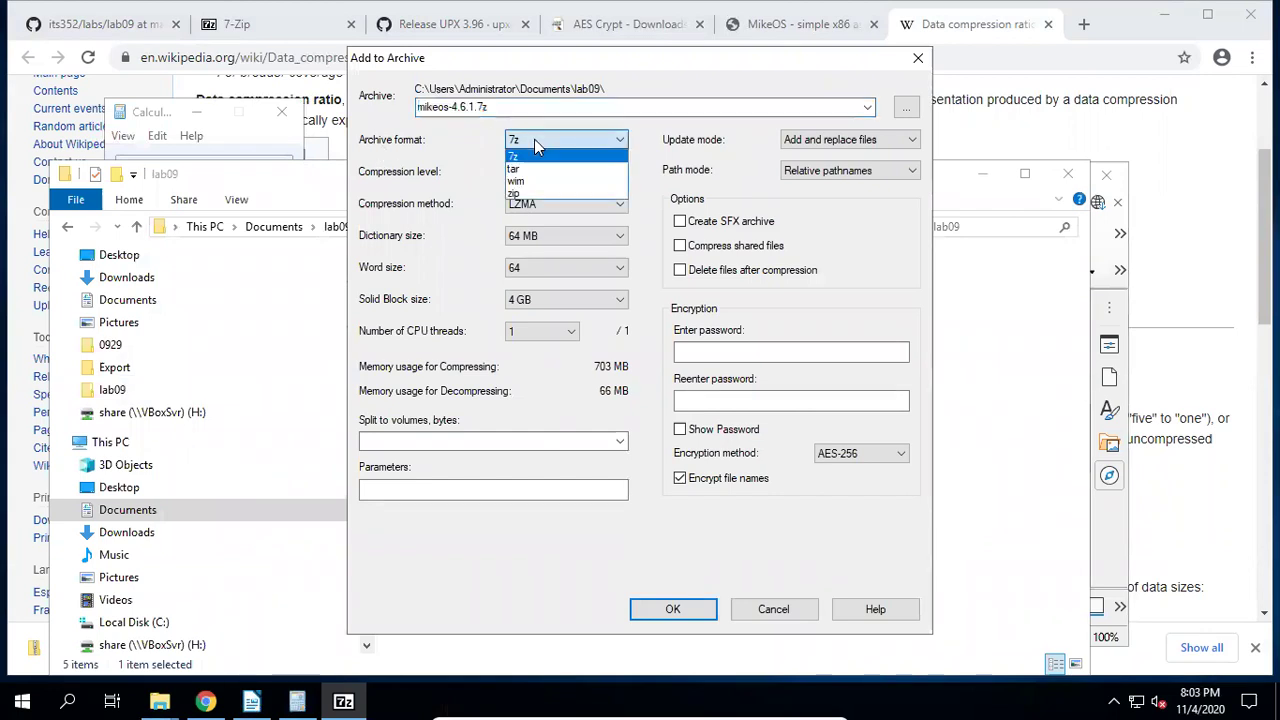
{"action": "left_click", "coordinate": [549, 193]}
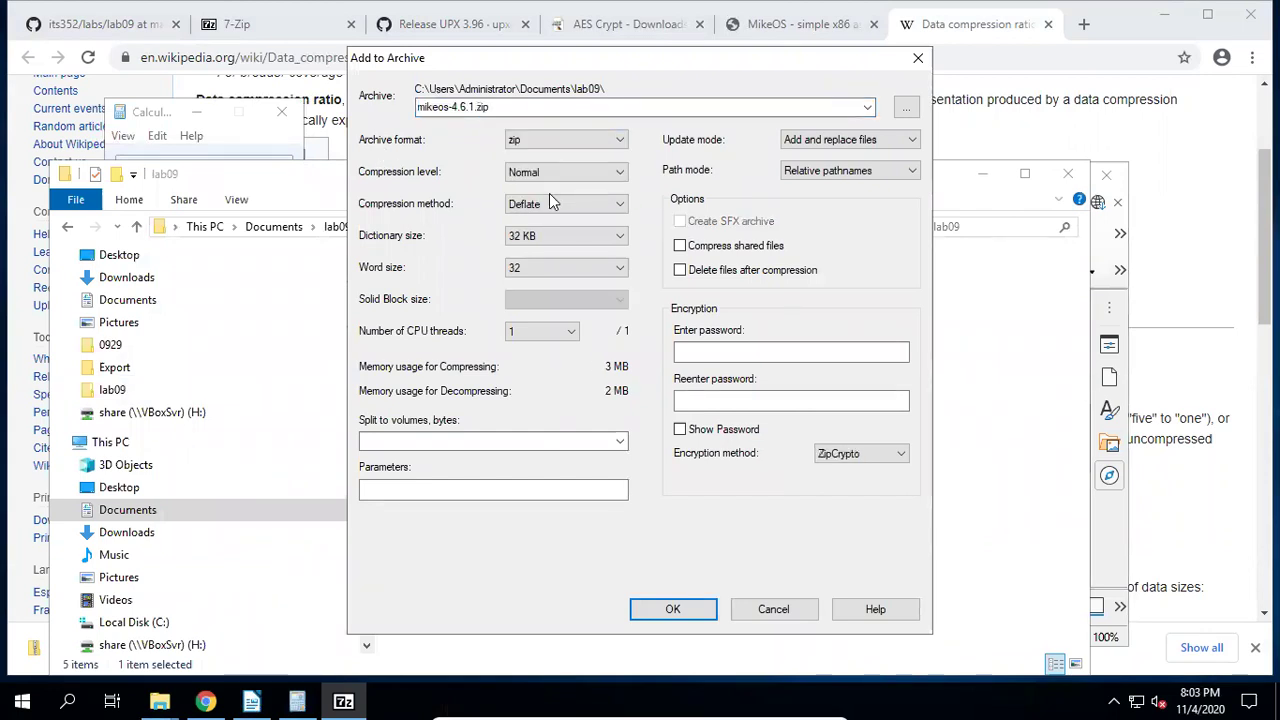
{"action": "left_click", "coordinate": [549, 204]}
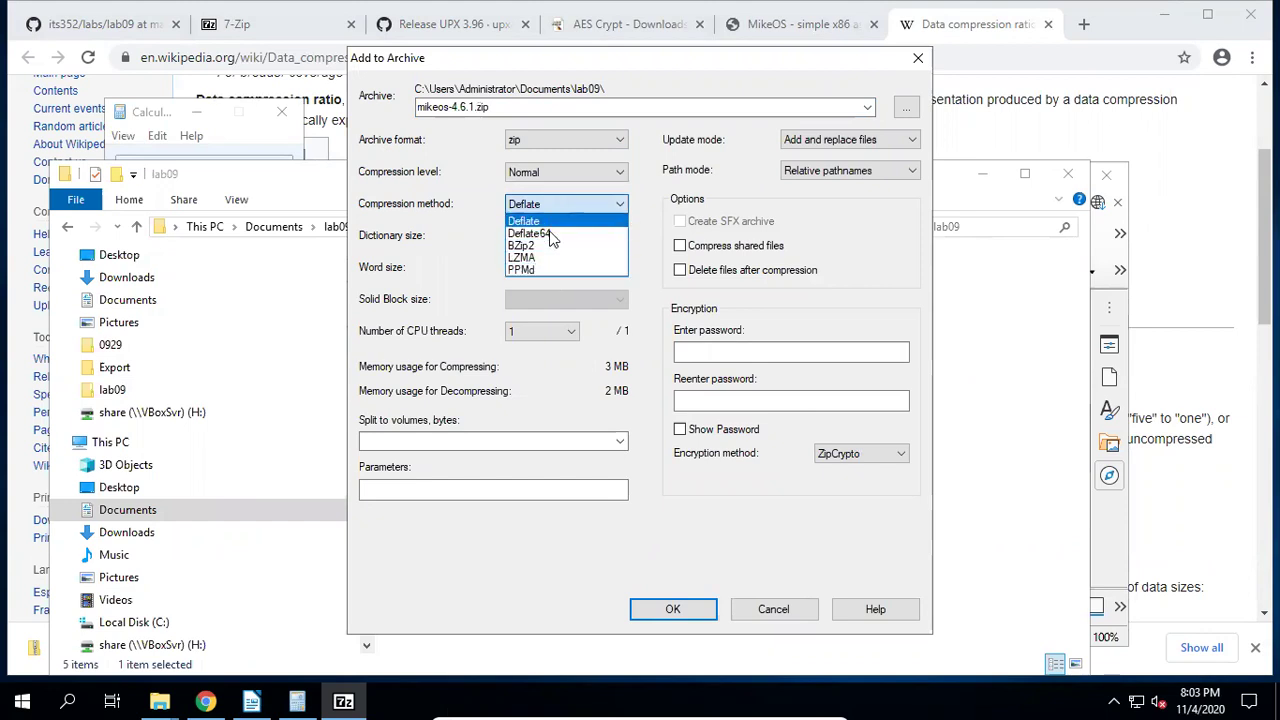
{"action": "left_click", "coordinate": [560, 223]}
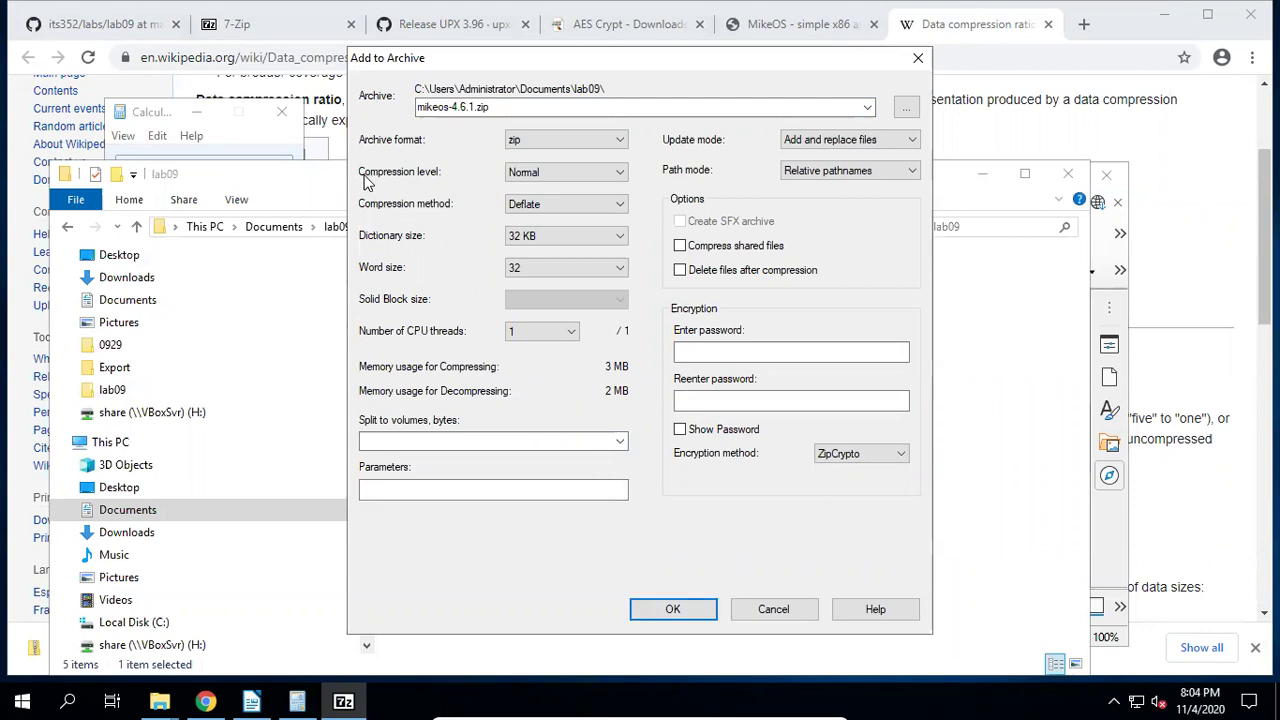
{"action": "left_click", "coordinate": [520, 176]}
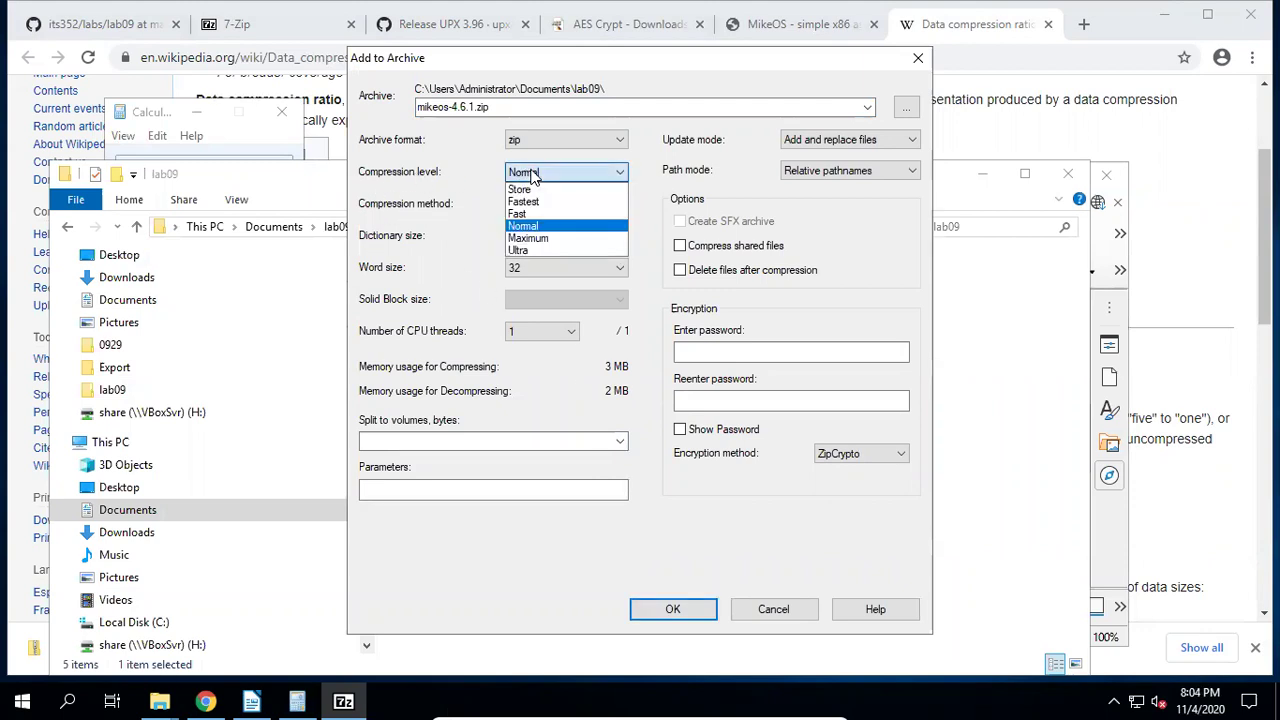
{"action": "left_click", "coordinate": [542, 246]}
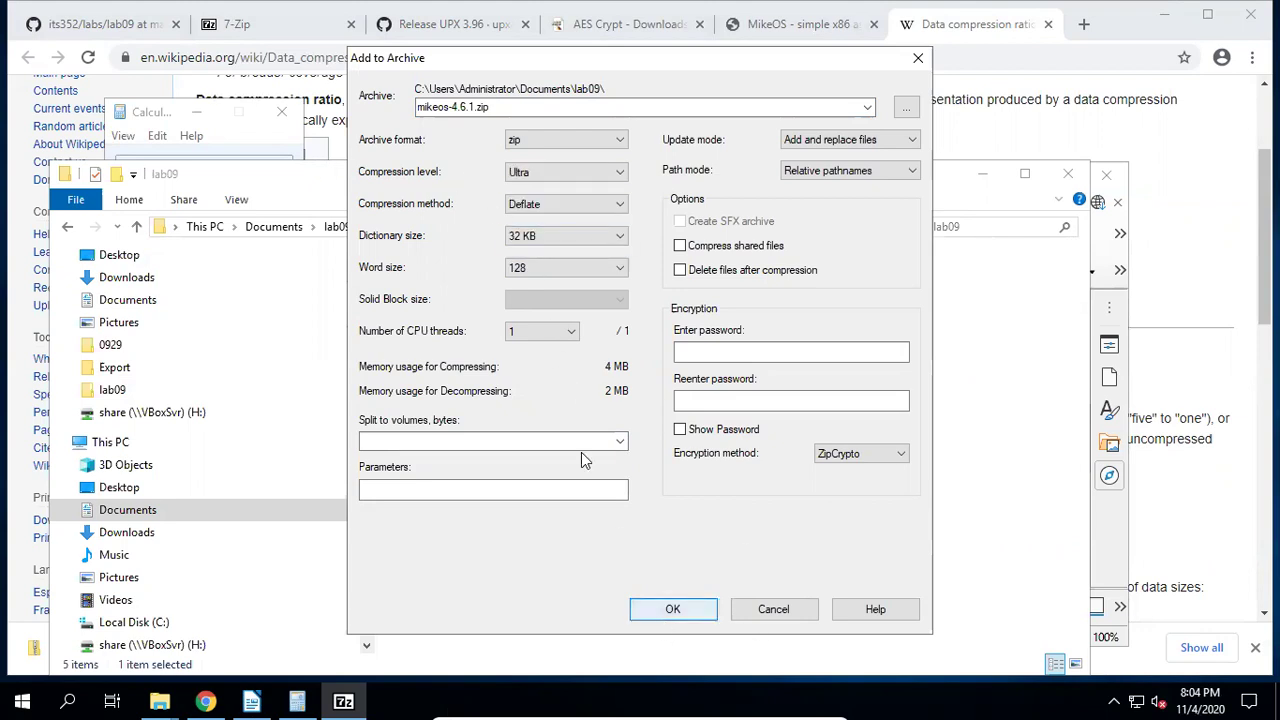
{"action": "left_click", "coordinate": [673, 610]}
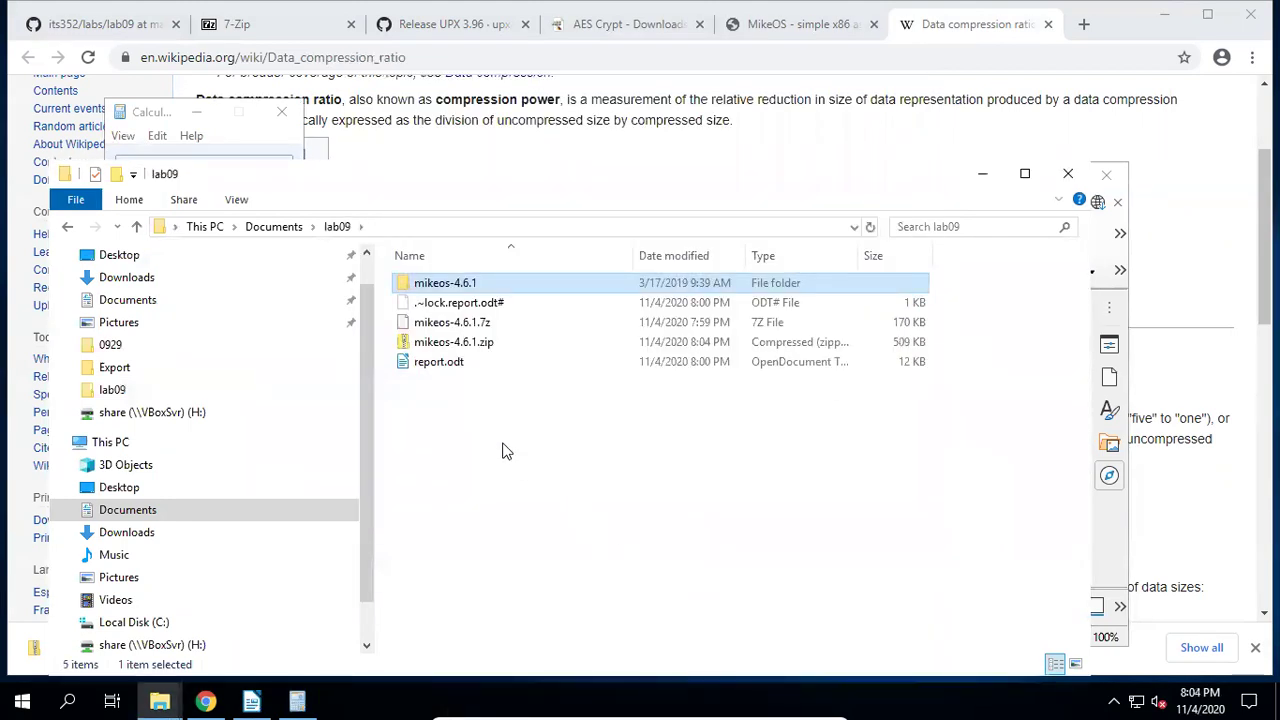
Copy mikeos-4.6.1.zip's exact size, 520,804 bytes, from its Properties dialog
{"action": "left_click", "coordinate": [462, 344]}
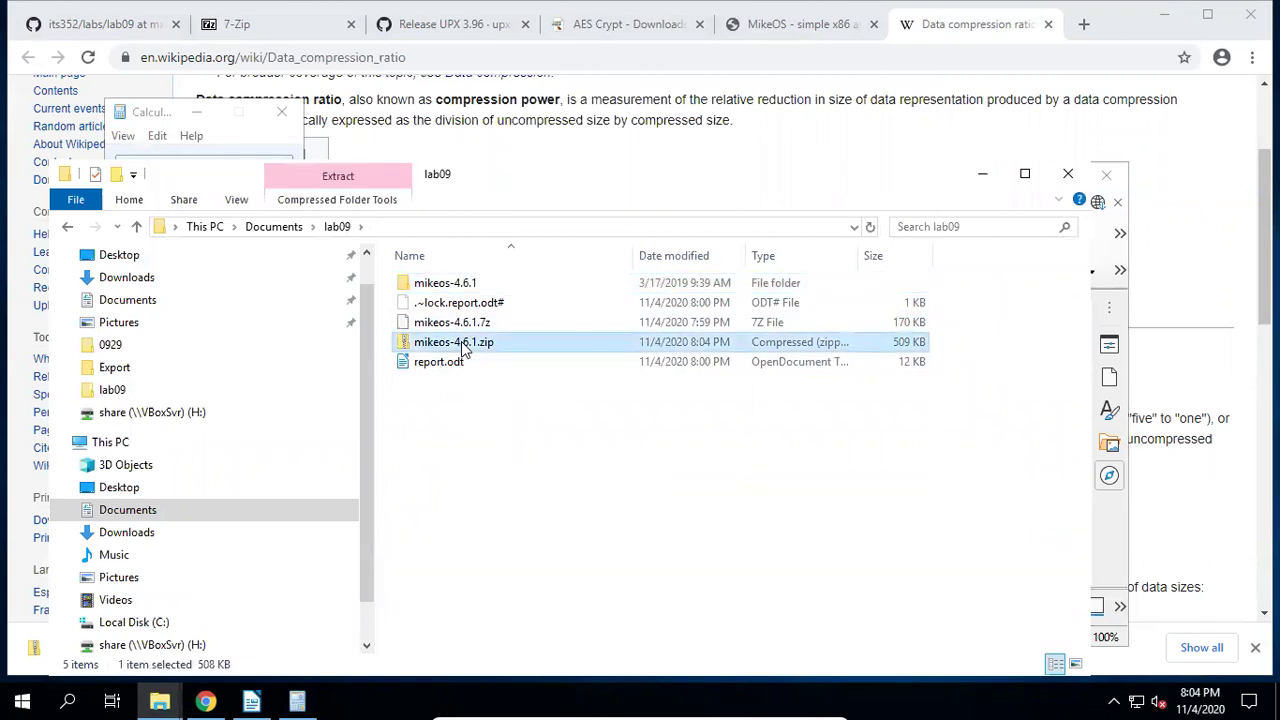
{"action": "right_click", "coordinate": [463, 344]}
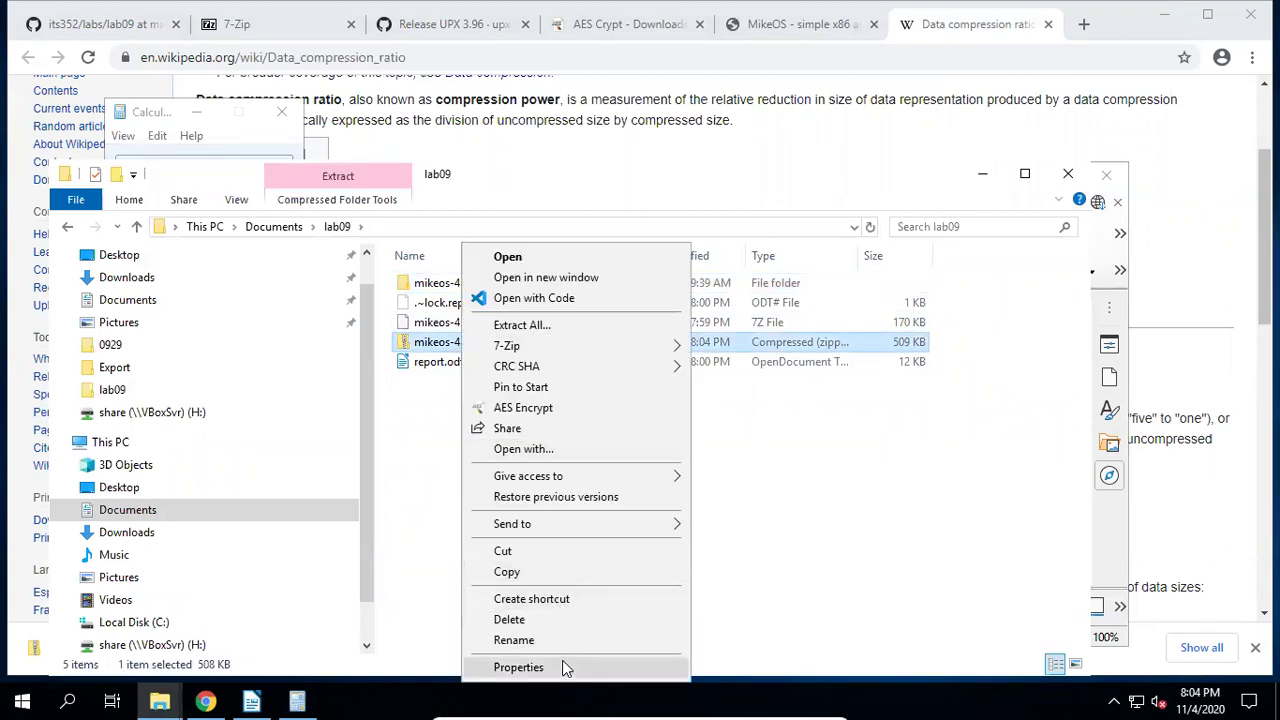
{"action": "left_click", "coordinate": [563, 668]}
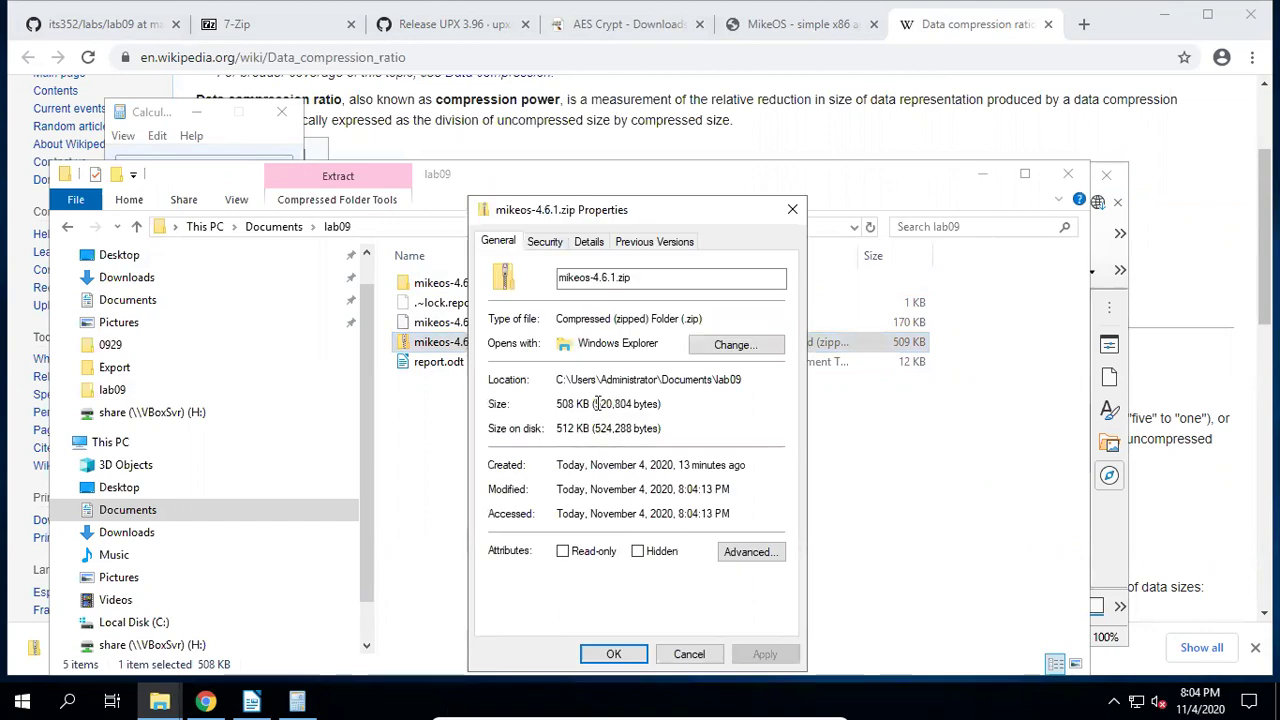
{"action": "left_click_drag", "start_coordinate": [594, 404], "coordinate": [630, 403]}
{"action": "right_click", "coordinate": [624, 404]}
{"action": "left_click", "coordinate": [632, 460]}
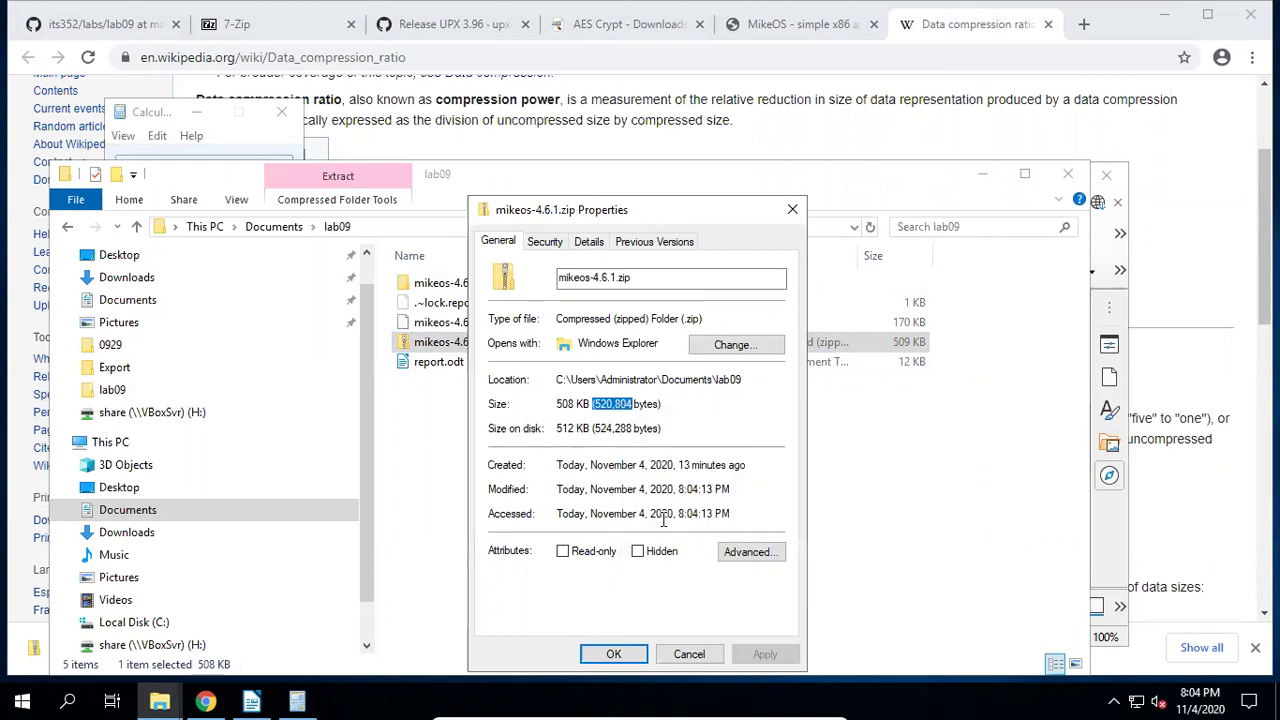
{"action": "left_click", "coordinate": [688, 654]}
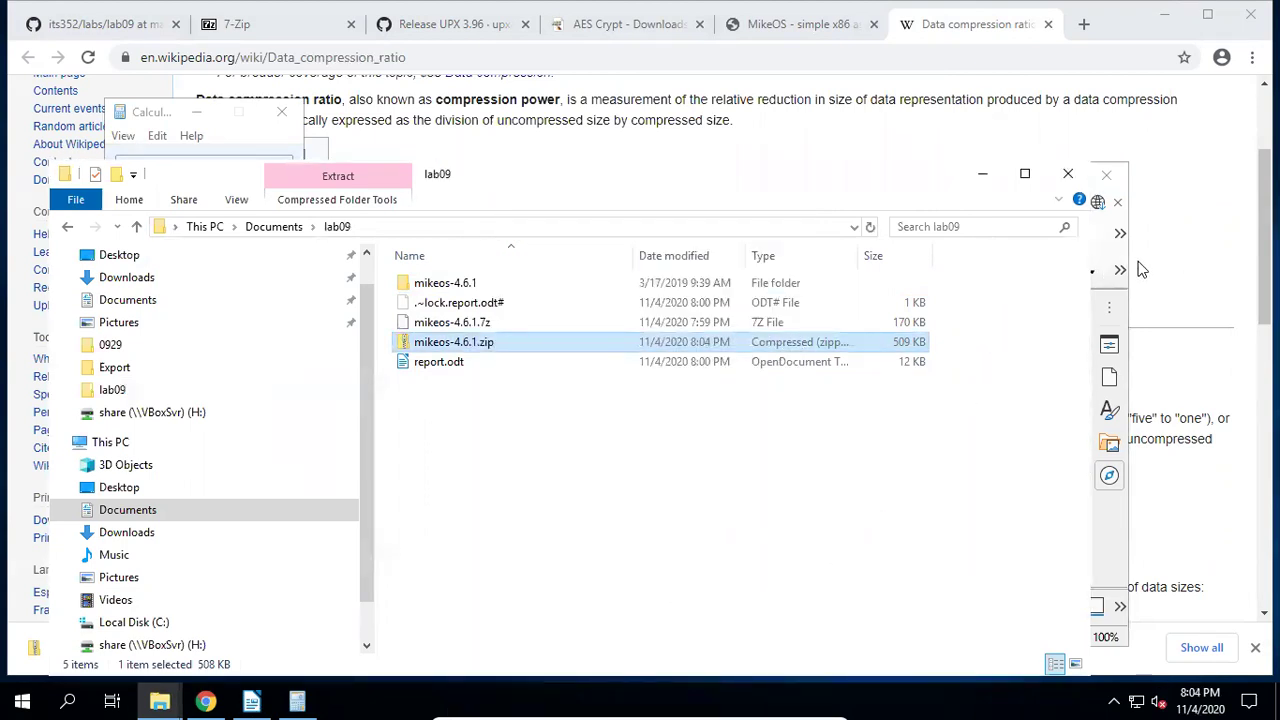
Paste 520,804 into the Deflate row's Compressed file size cell and remove the stray character
{"action": "left_click", "coordinate": [982, 174]}
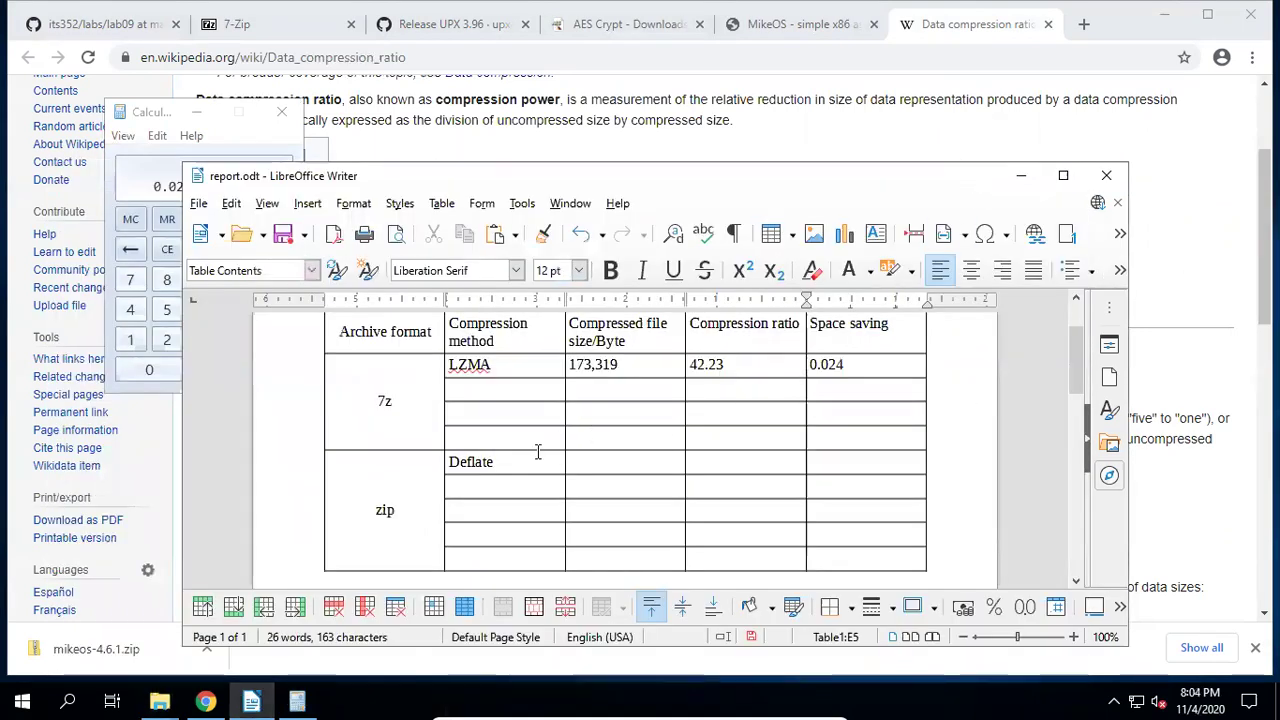
{"action": "left_click", "coordinate": [588, 460]}
{"action": "key", "text": "ctrl+v"}
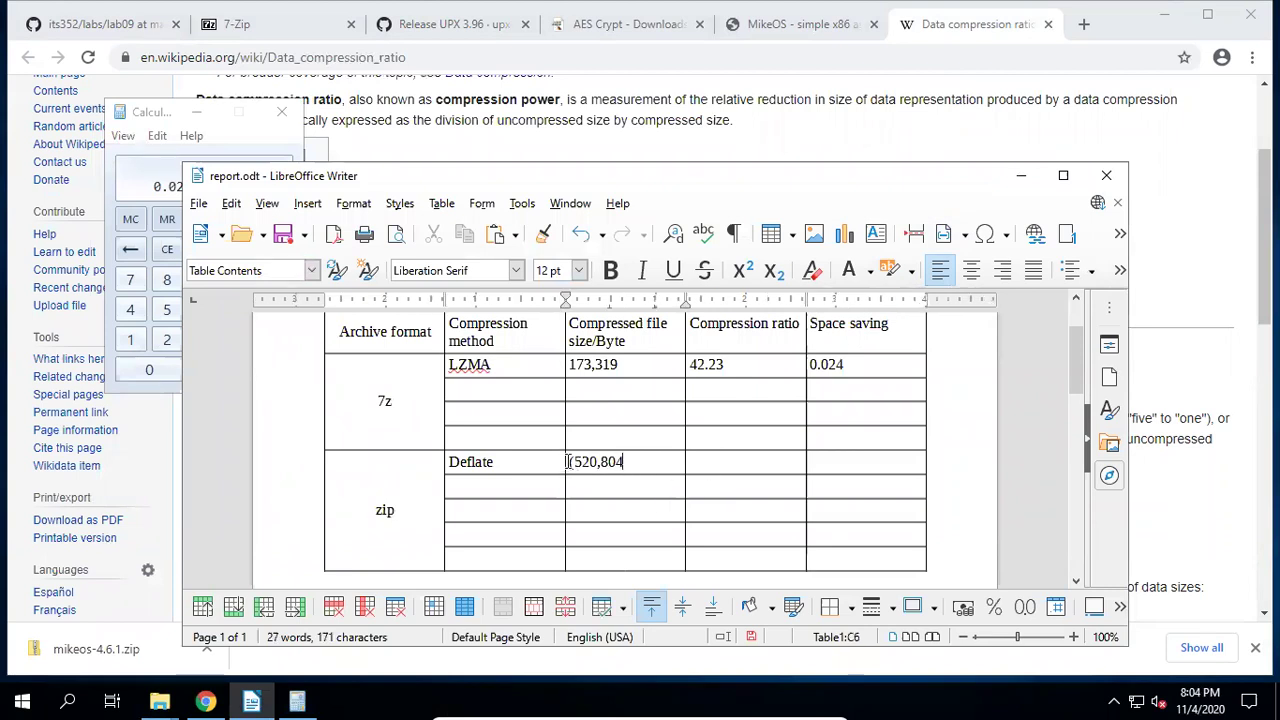
{"action": "left_click", "coordinate": [573, 461]}
{"action": "key", "text": "BackSpace"}
Select the Deflate compression ratio cell and bring the Wikipedia compression ratio page forward
{"action": "left_click", "coordinate": [751, 463]}
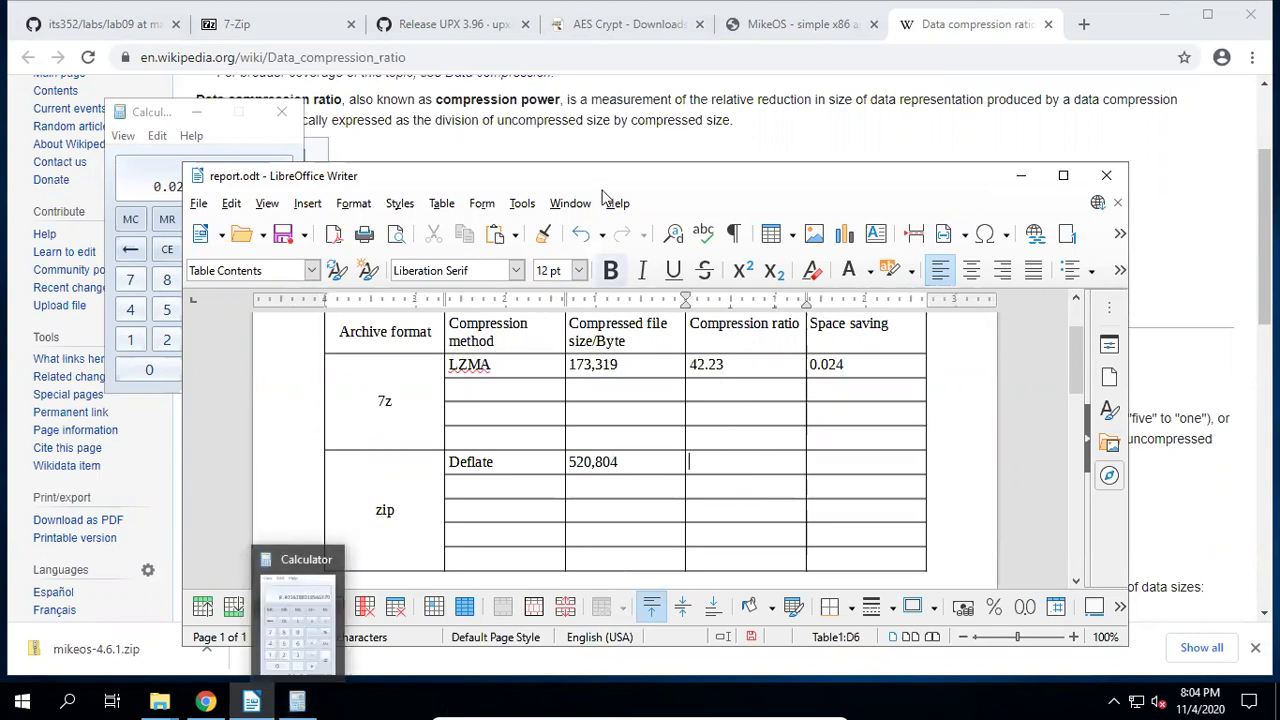
{"action": "left_click_drag", "start_coordinate": [601, 176], "coordinate": [595, 124]}
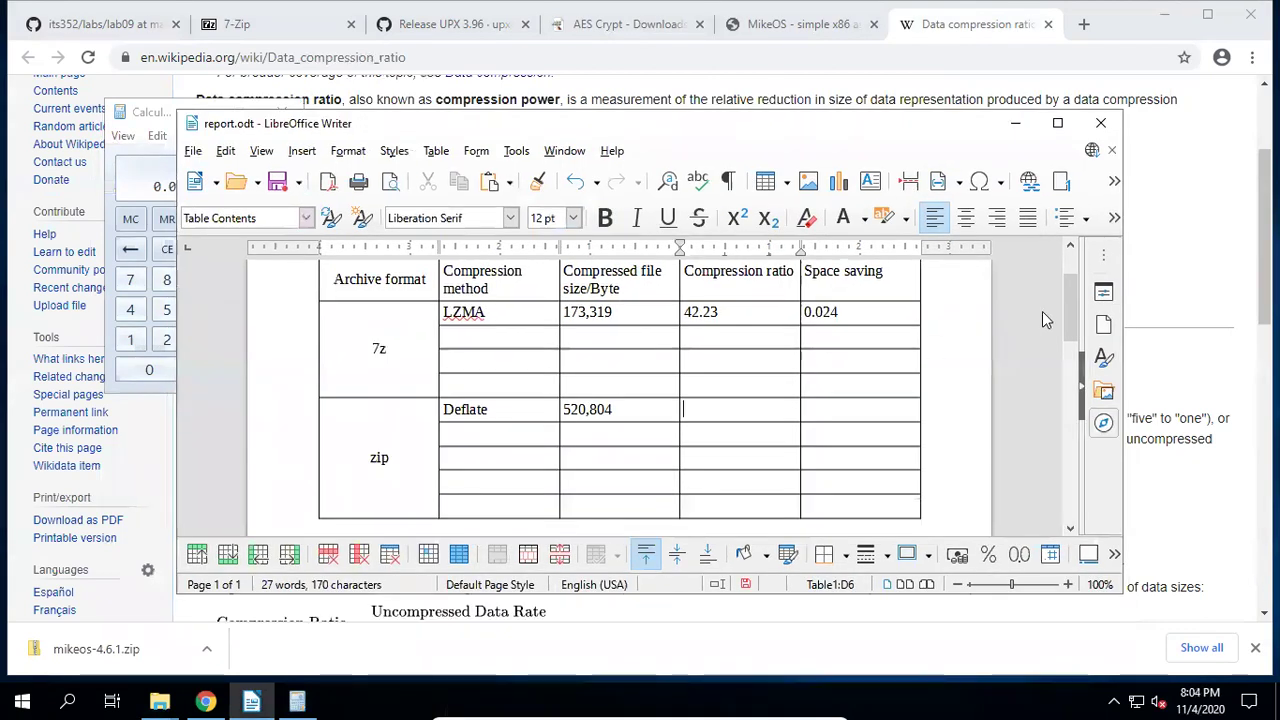
{"action": "left_click_drag", "start_coordinate": [1065, 320], "coordinate": [1068, 333]}
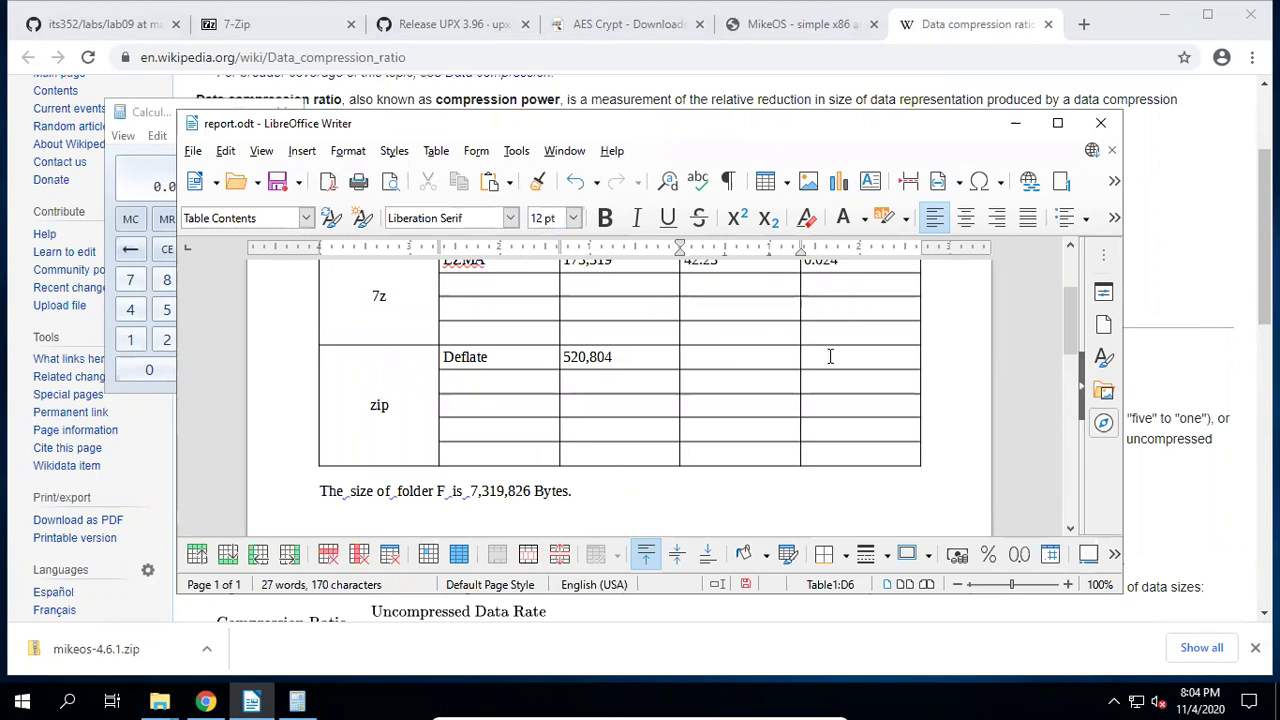
{"action": "left_click", "coordinate": [1205, 206]}
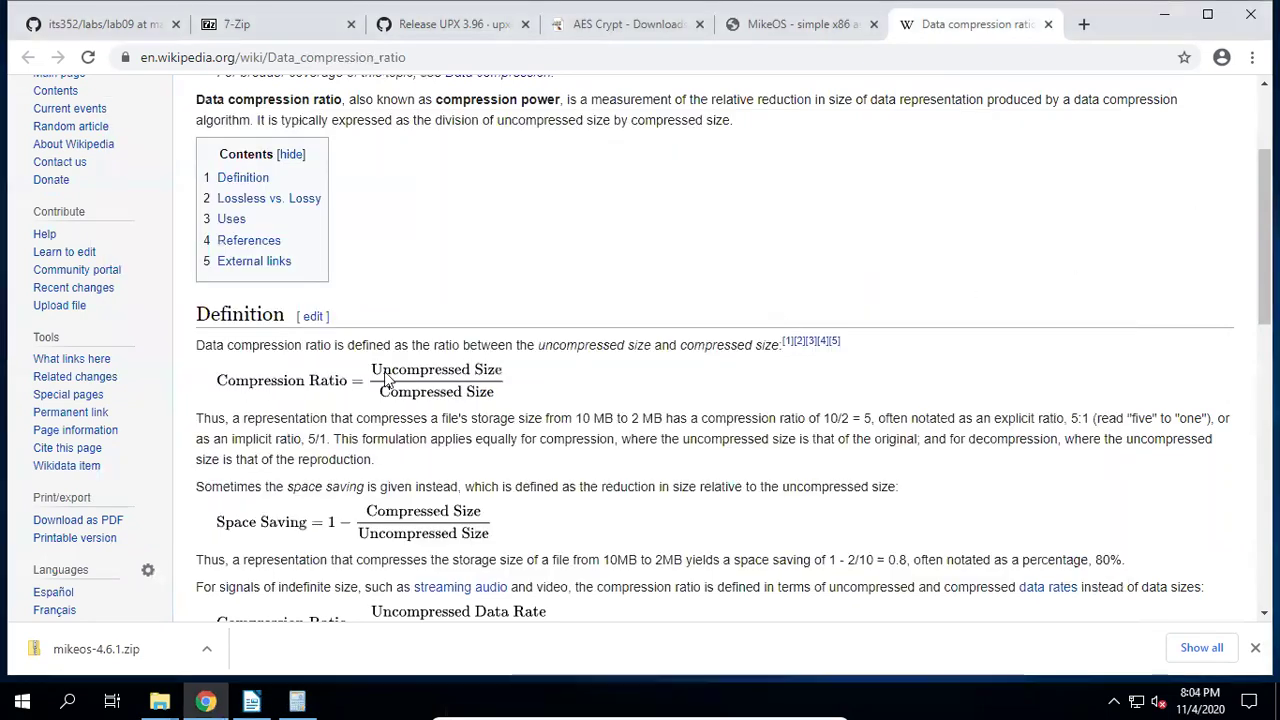
Switch to the GitHub lab09 assignment tab and scroll to the Task 1 and Task 2 instructions
{"action": "left_click", "coordinate": [253, 699]}
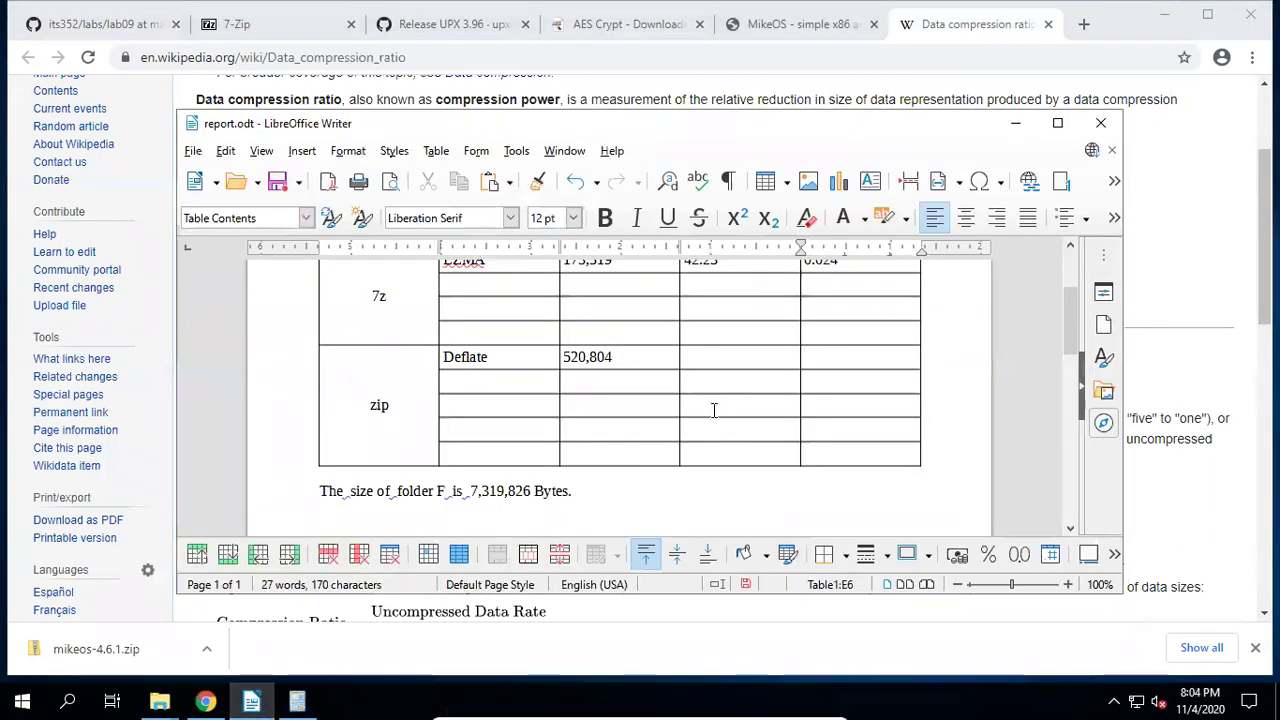
{"action": "left_click", "coordinate": [1180, 271]}
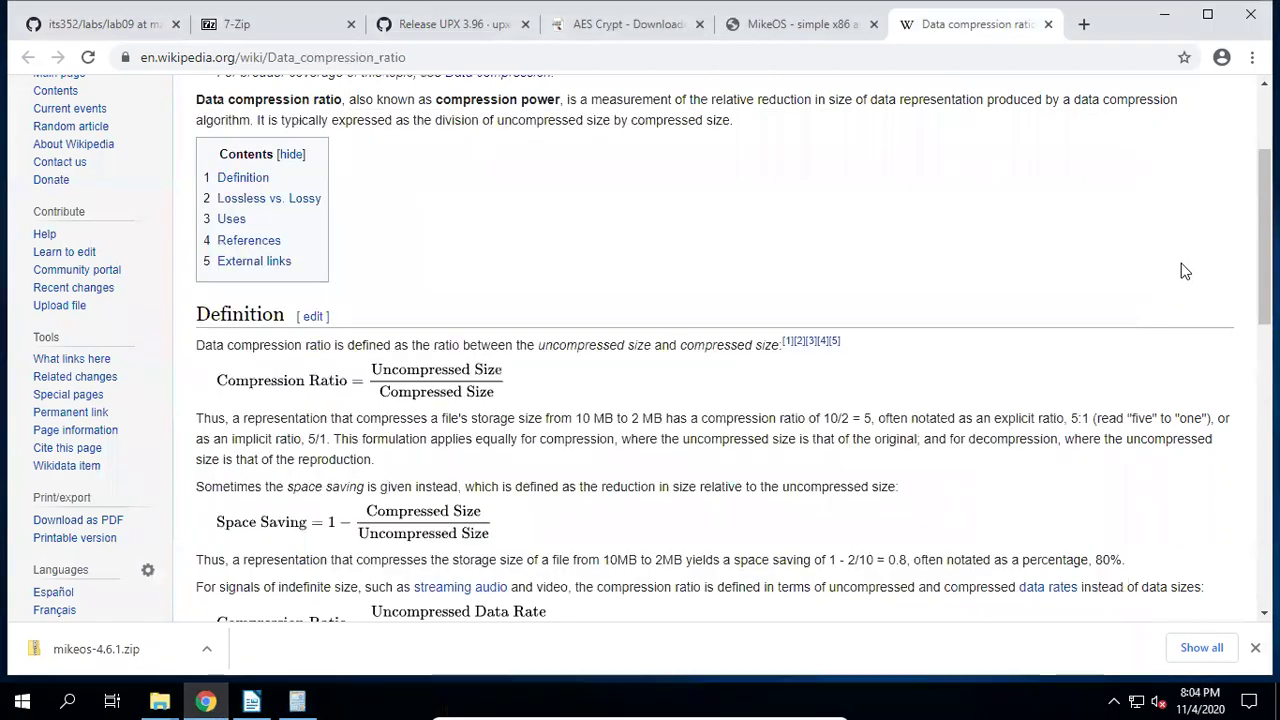
{"action": "left_click", "coordinate": [98, 24]}
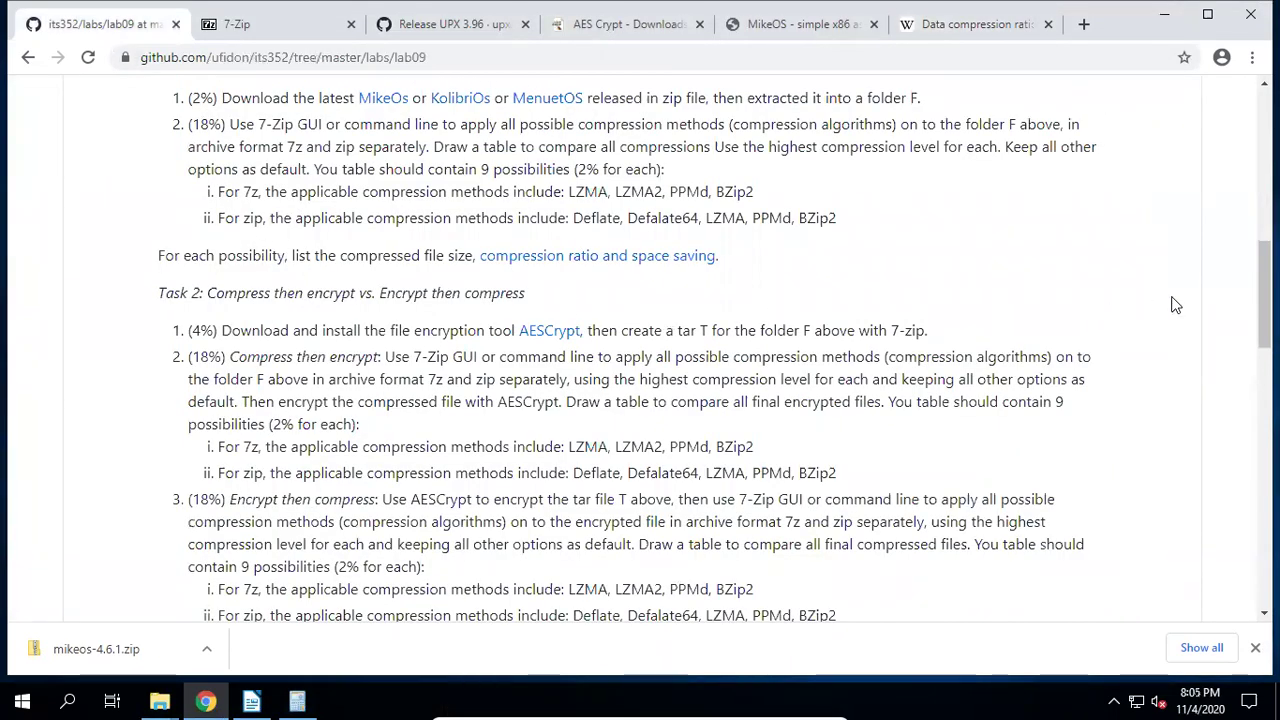
{"action": "scroll", "coordinate": [1265, 300], "scroll_direction": "up", "scroll_amount": 1}
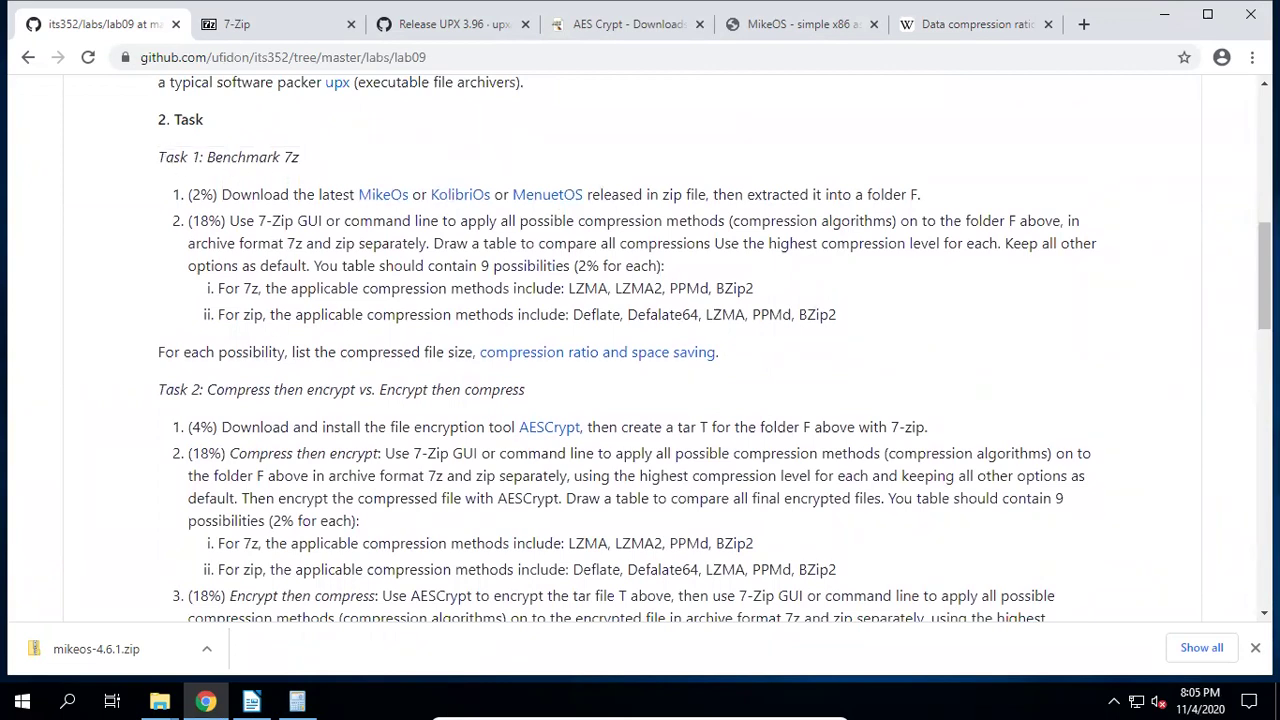
{"action": "scroll", "coordinate": [1241, 322], "scroll_direction": "down", "scroll_amount": 1}
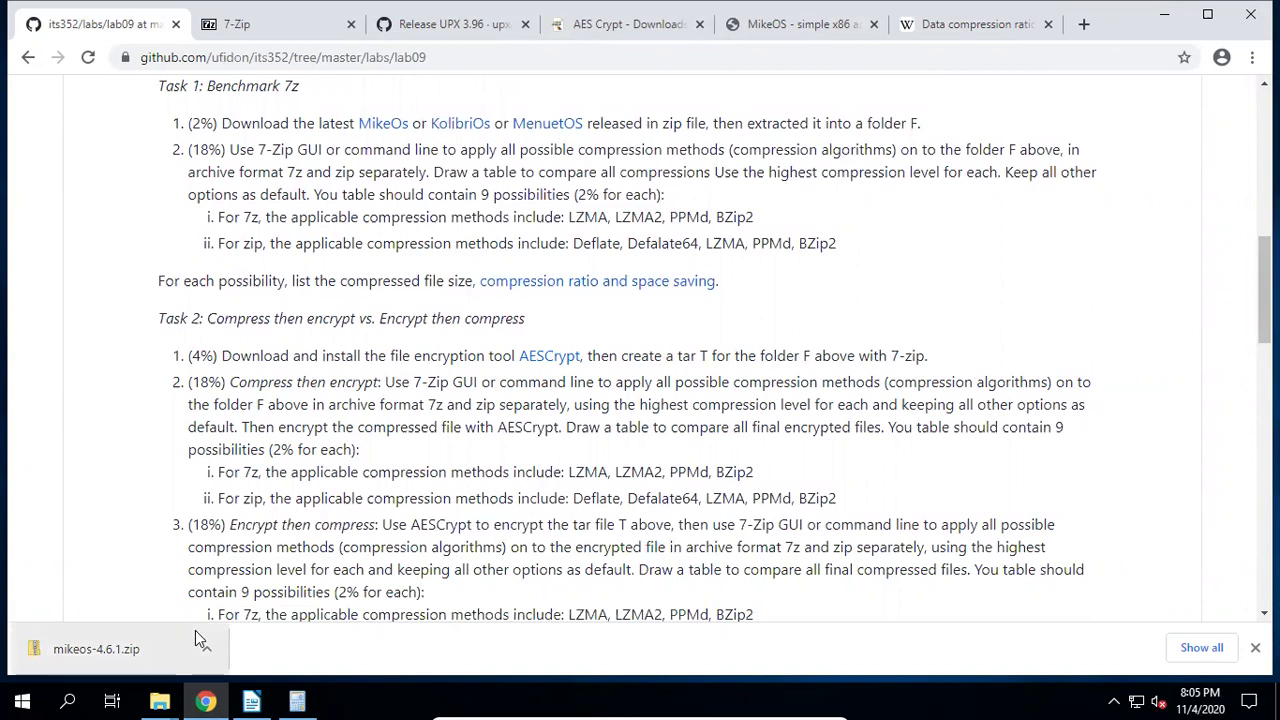
Create mikeos-4.6.1.tar in lab09 using 7-Zip's Add to archive with tar format
{"action": "left_click", "coordinate": [160, 700]}
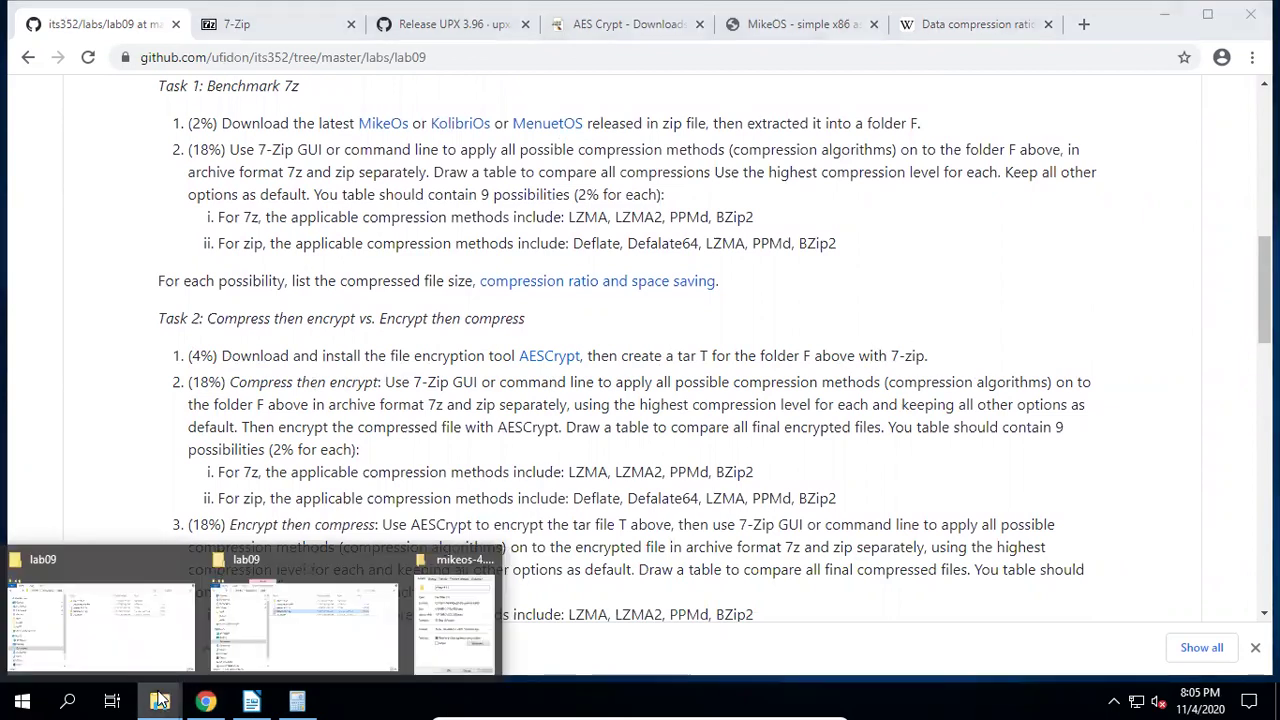
{"action": "left_click", "coordinate": [300, 568]}
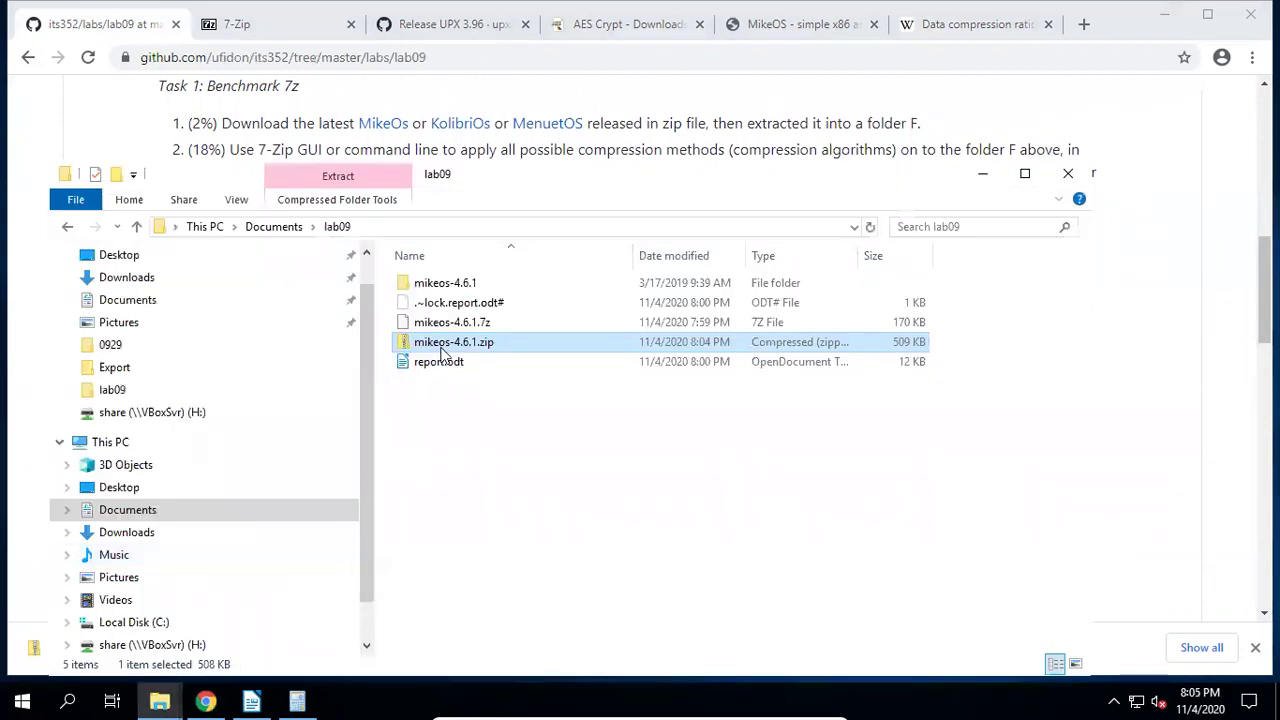
{"action": "left_click", "coordinate": [447, 285]}
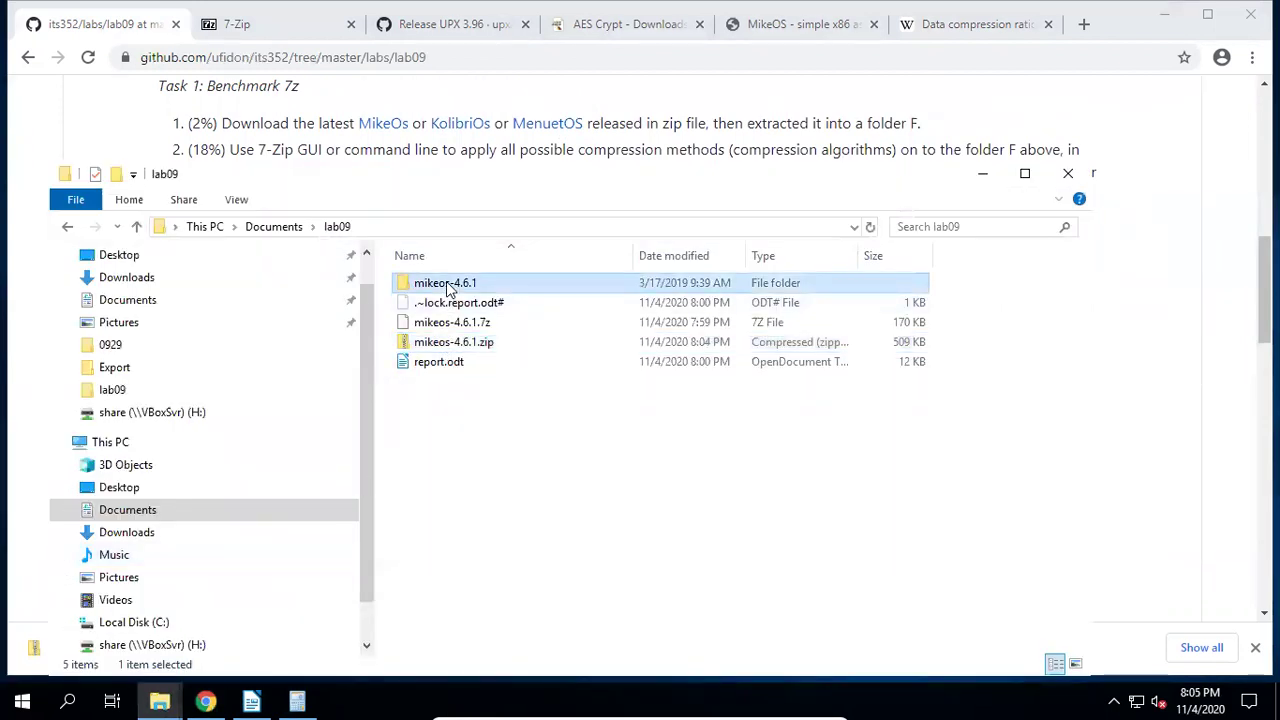
{"action": "right_click", "coordinate": [449, 287]}
{"action": "mouse_move", "coordinate": [540, 380]}
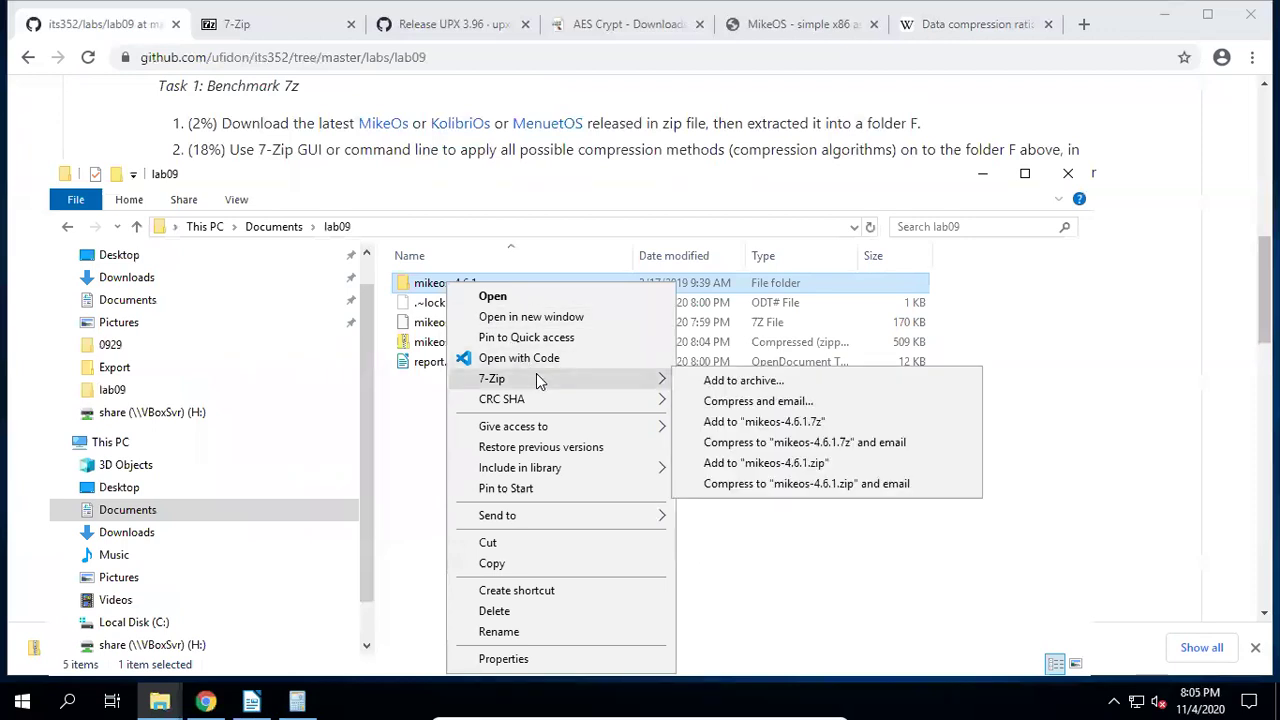
{"action": "left_click", "coordinate": [745, 382]}
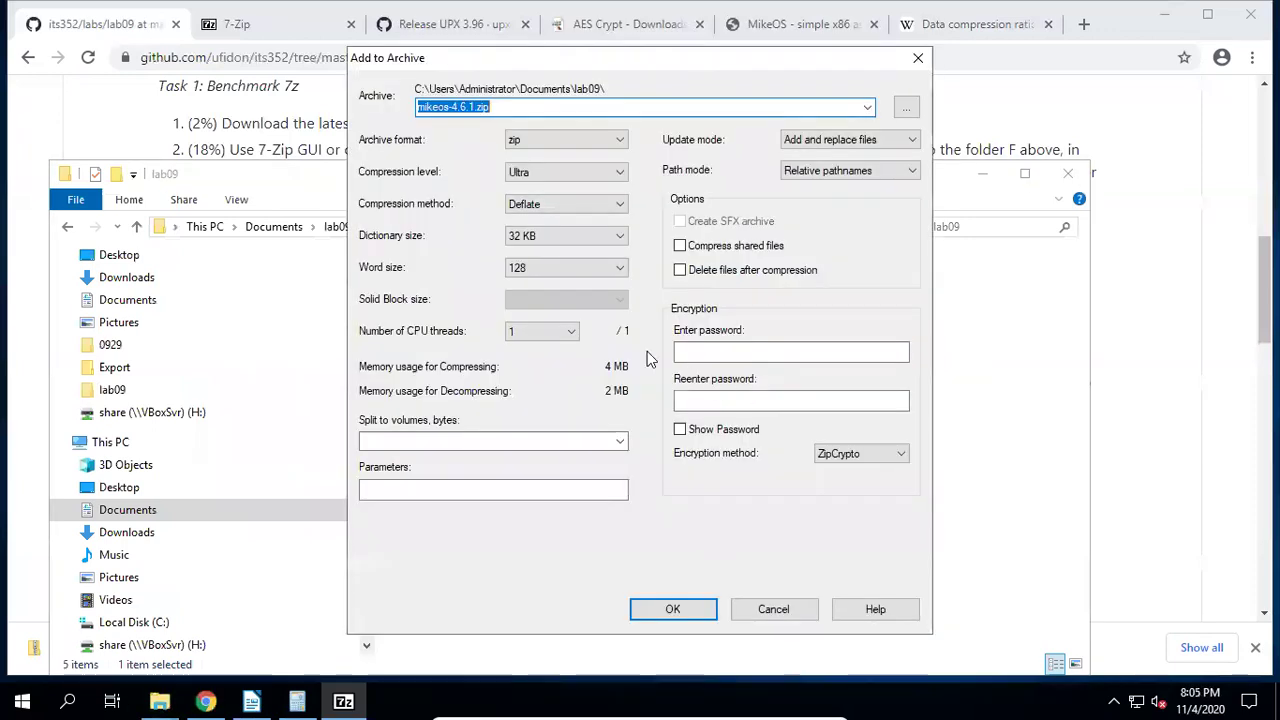
{"action": "left_click", "coordinate": [596, 139]}
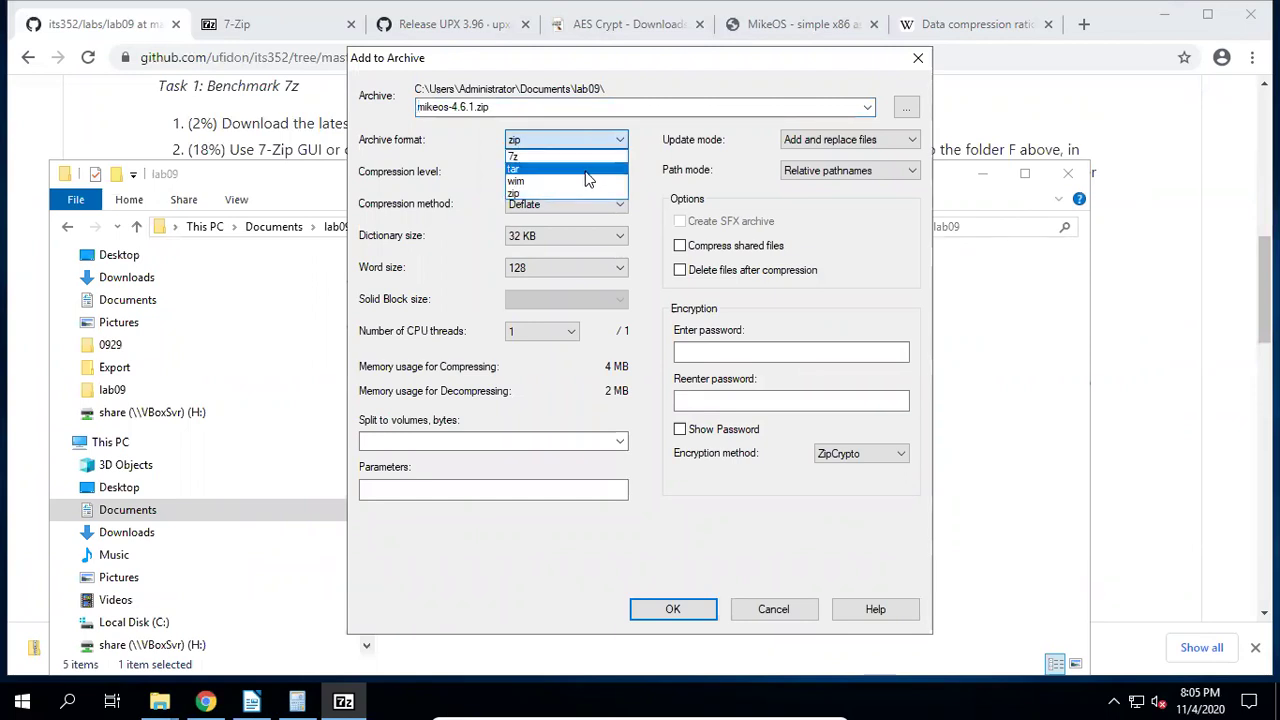
{"action": "left_click", "coordinate": [585, 170]}
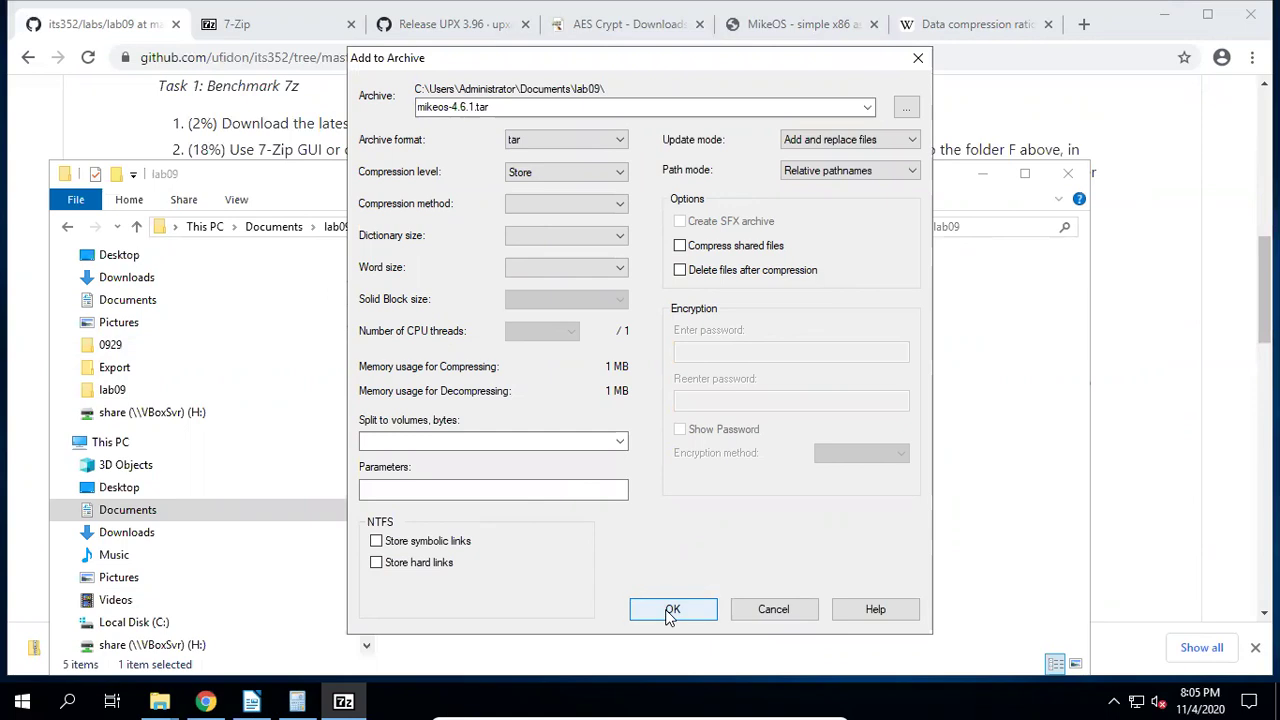
{"action": "left_click", "coordinate": [670, 612]}
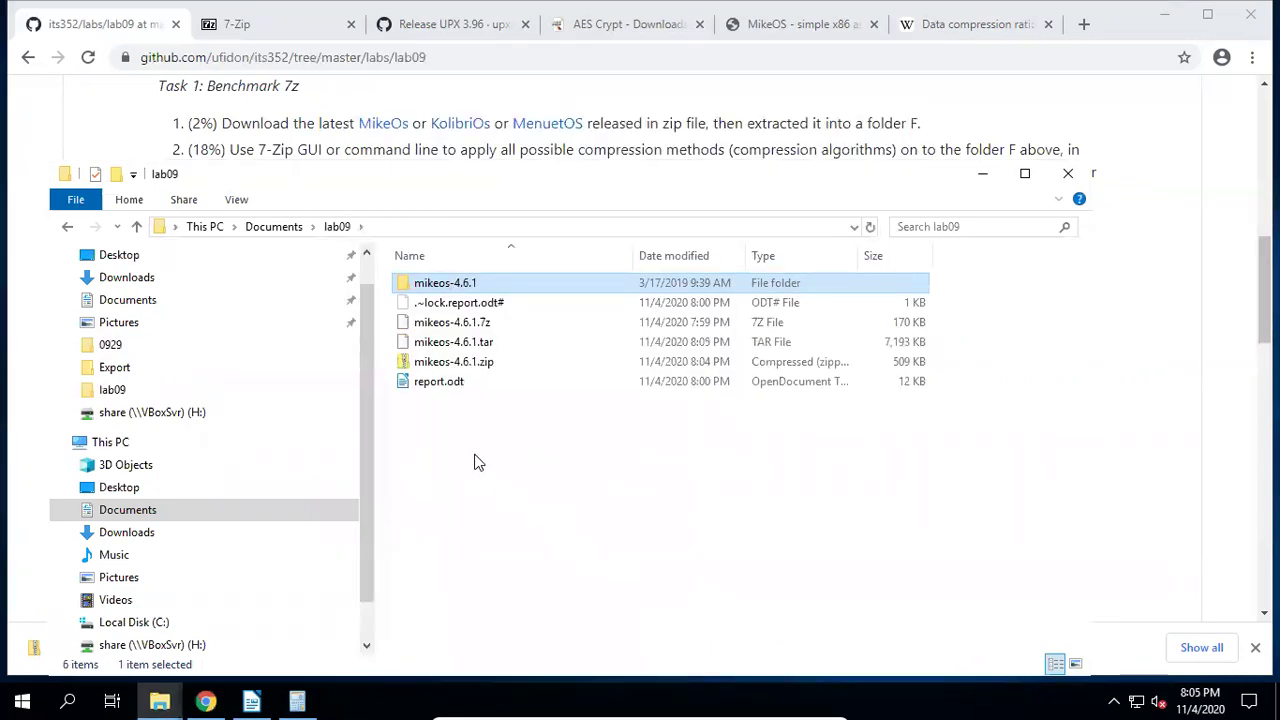
{"action": "left_click", "coordinate": [483, 345]}
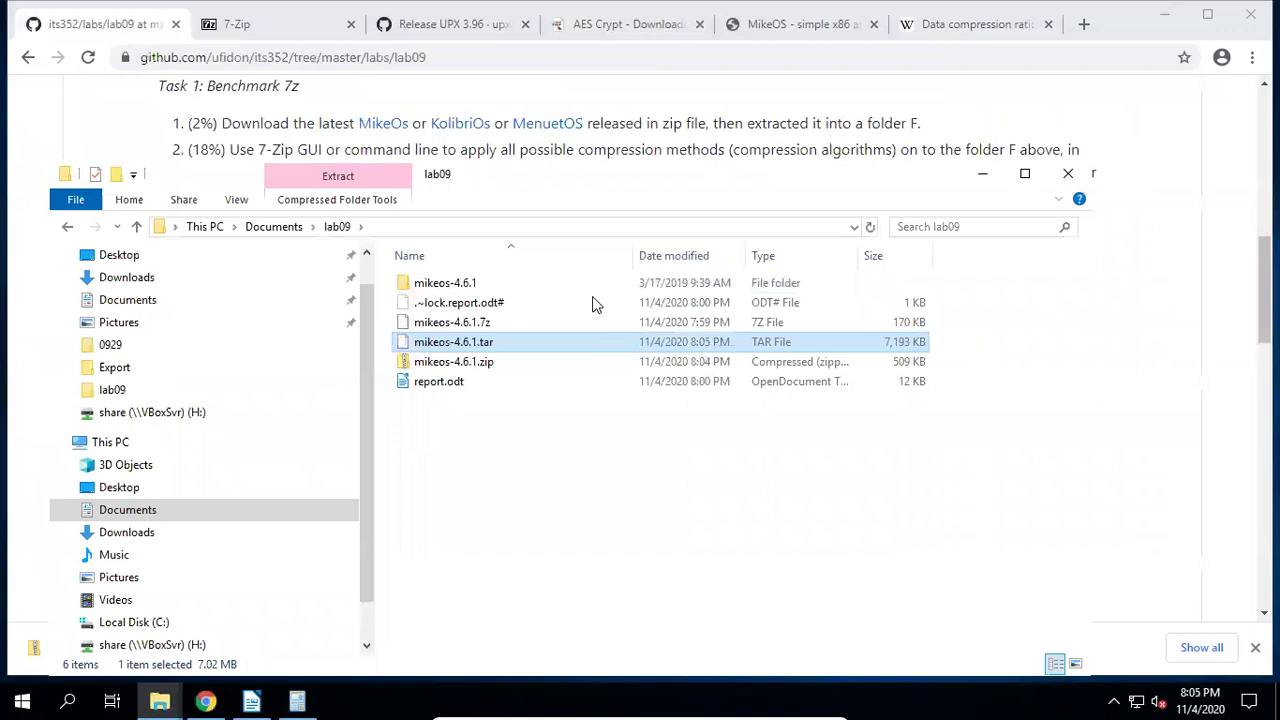
{"action": "left_click", "coordinate": [472, 285]}
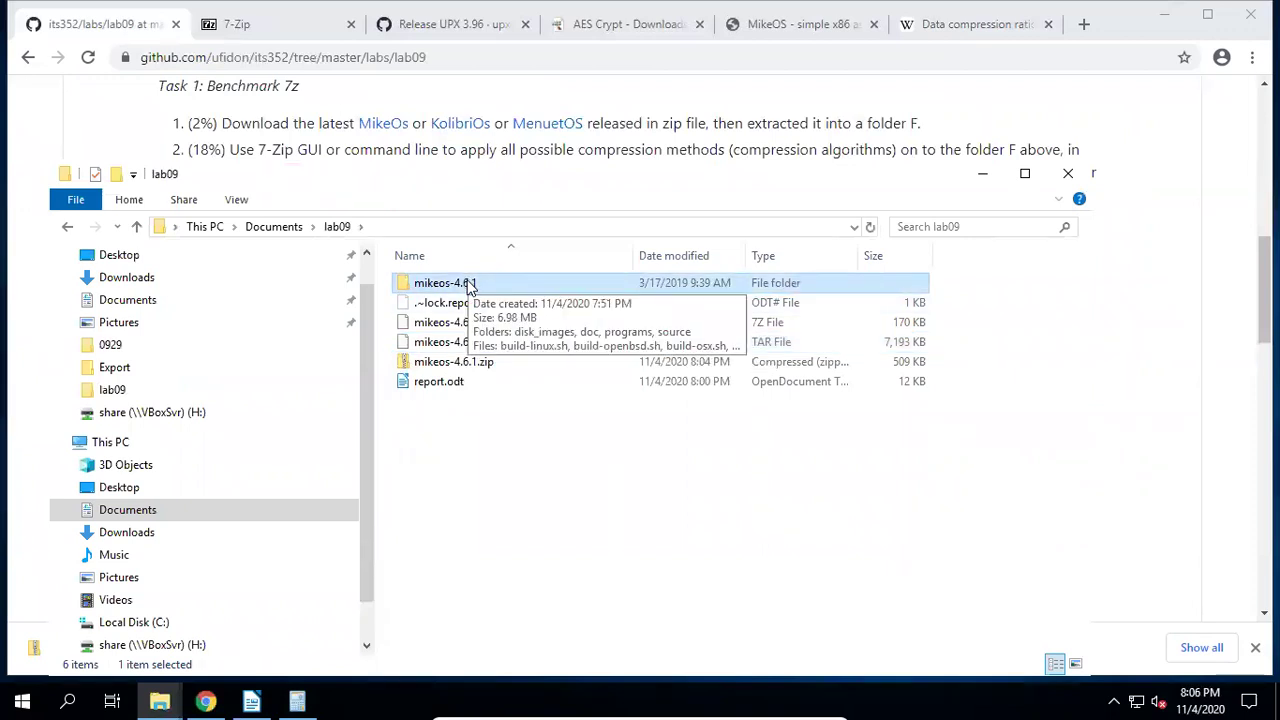
{"action": "right_click", "coordinate": [470, 285]}
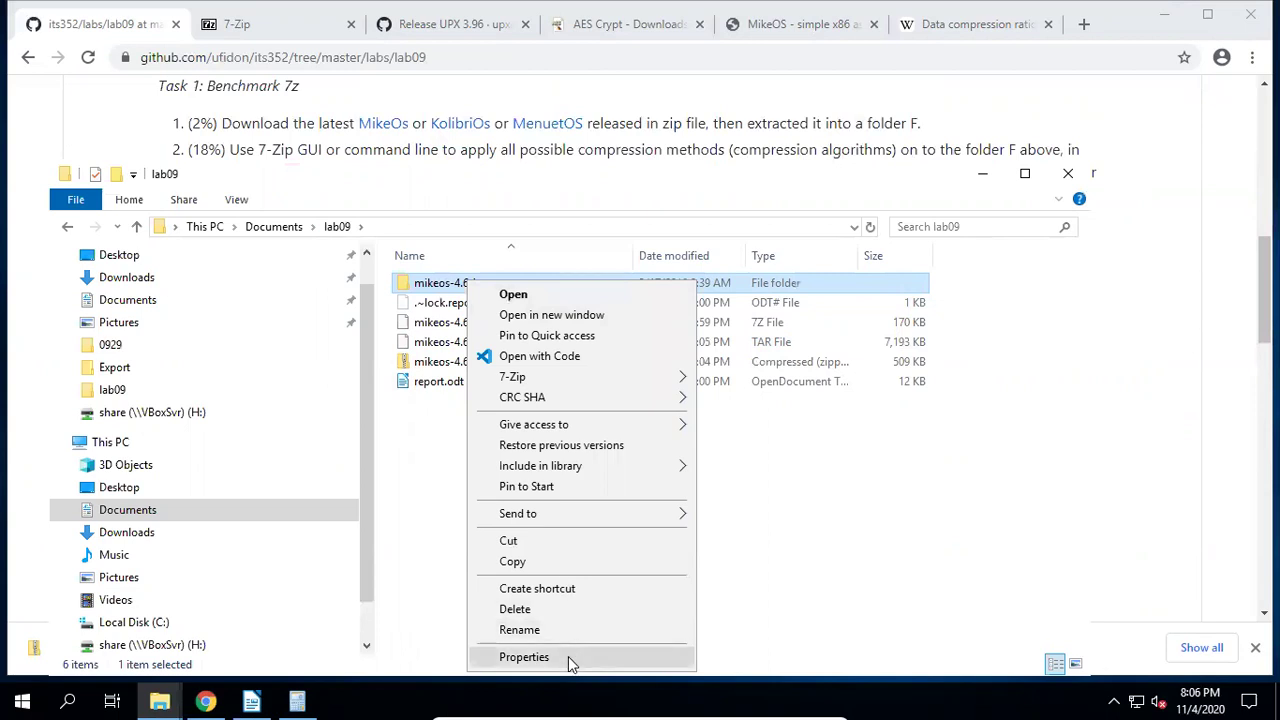
{"action": "left_click", "coordinate": [524, 657]}
{"action": "left_click", "coordinate": [602, 393]}
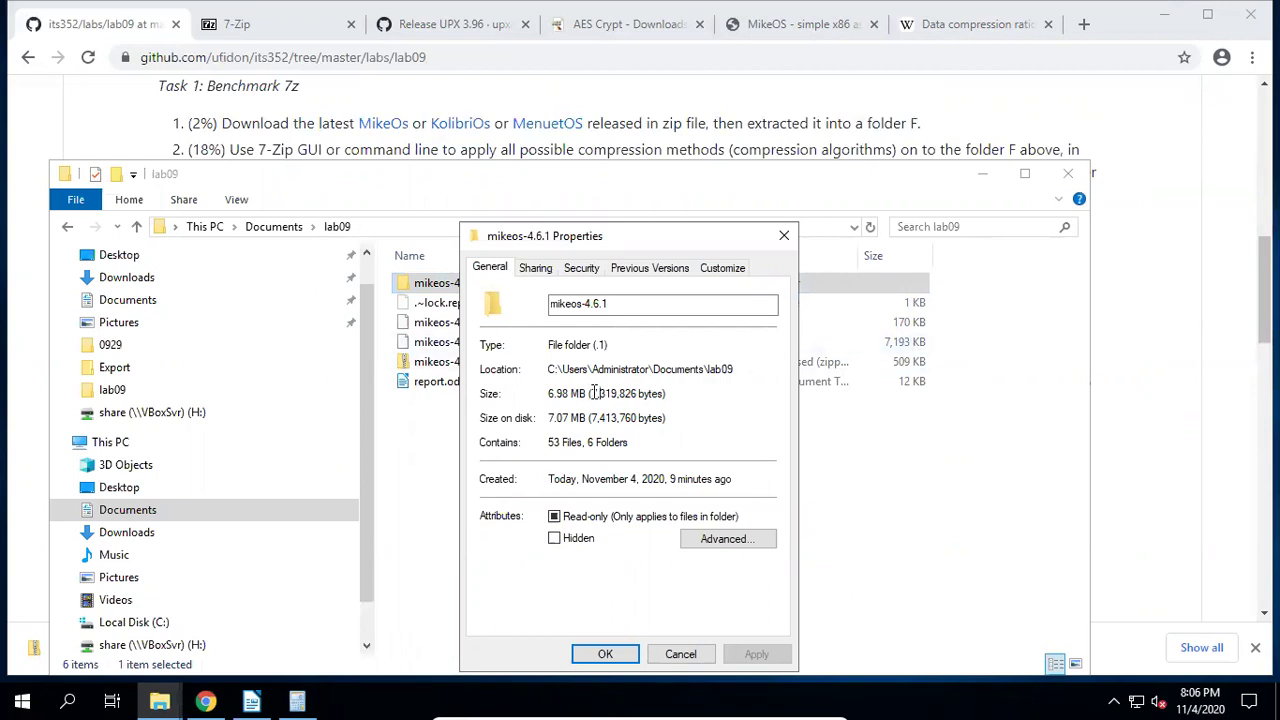
{"action": "left_click", "coordinate": [675, 654]}
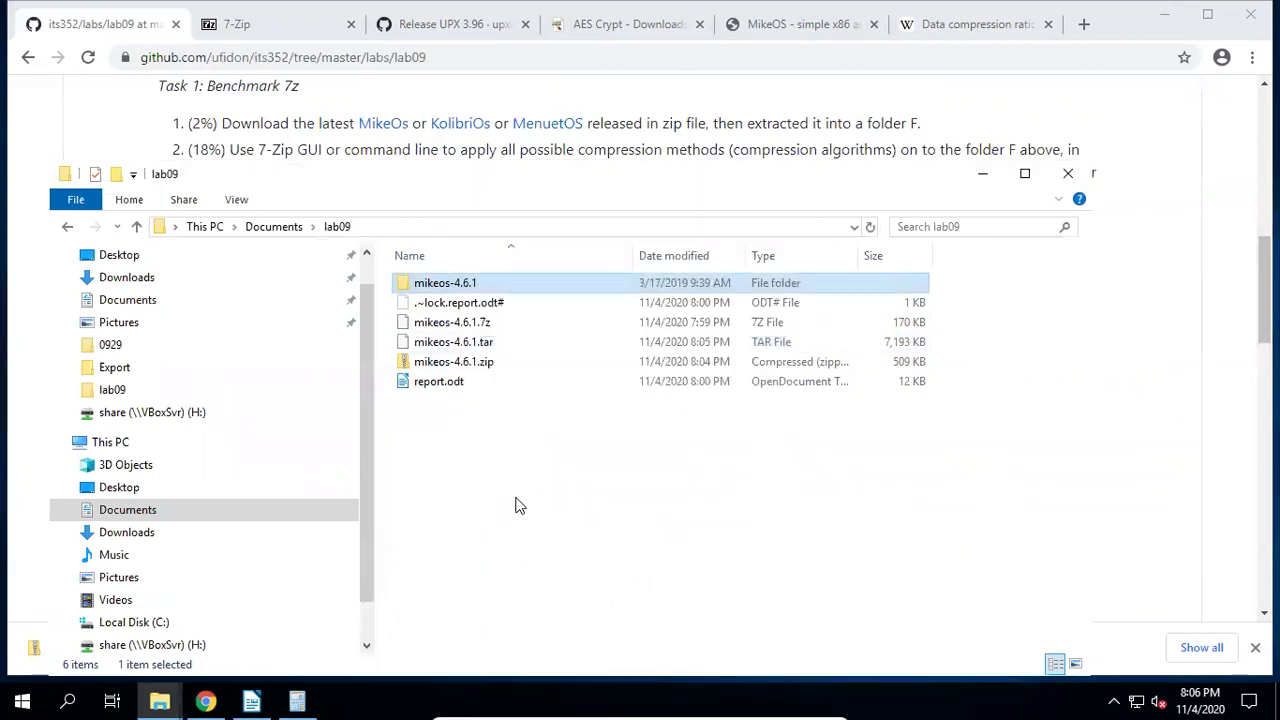
{"action": "left_click", "coordinate": [520, 505]}
{"action": "left_click", "coordinate": [763, 340]}
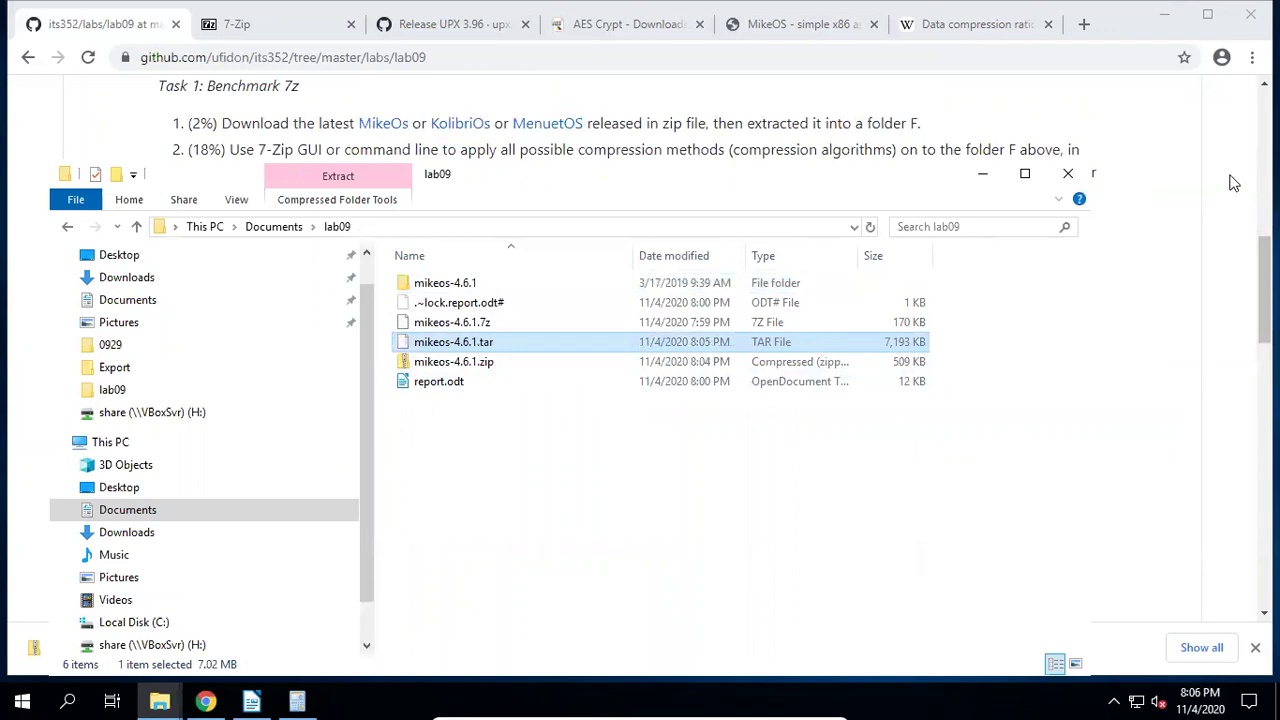
Bring the lab09 page forward to read the Task 2 compress-and-encrypt steps
{"action": "left_click", "coordinate": [1188, 194]}
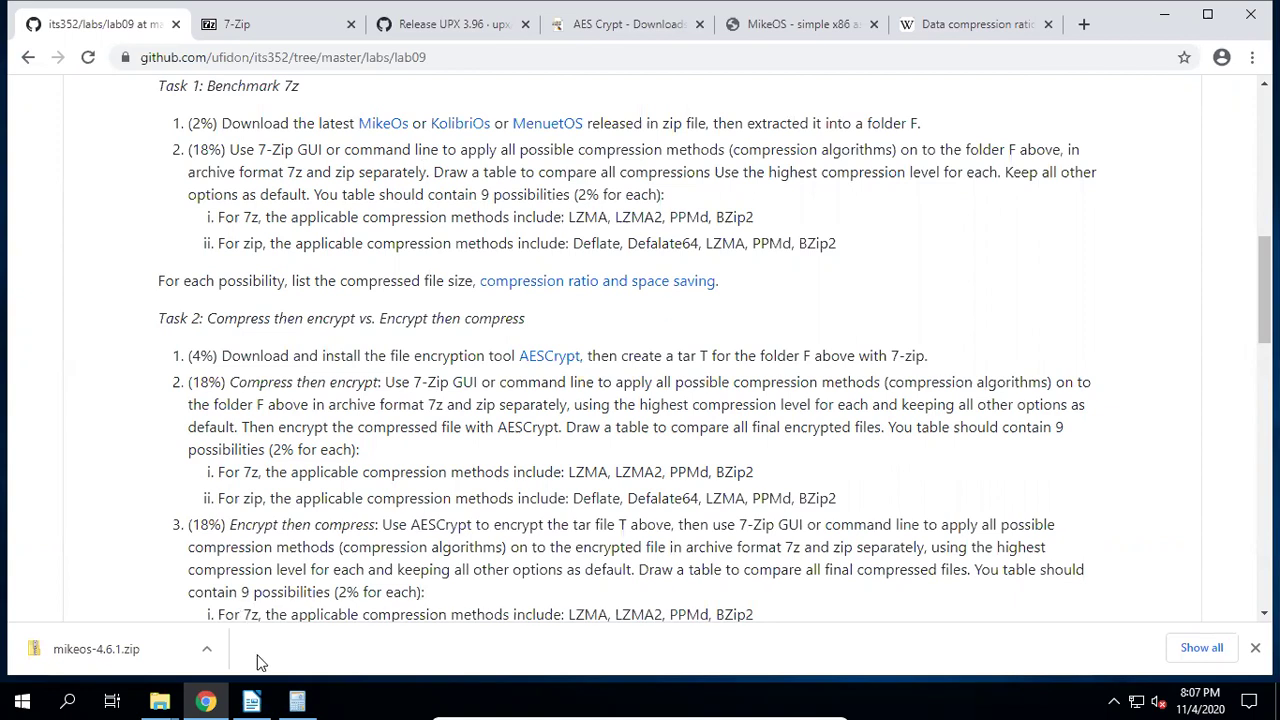
Return to report.odt, scroll up to the table header, and shift the table's left edge slightly right
{"action": "left_click", "coordinate": [252, 701]}
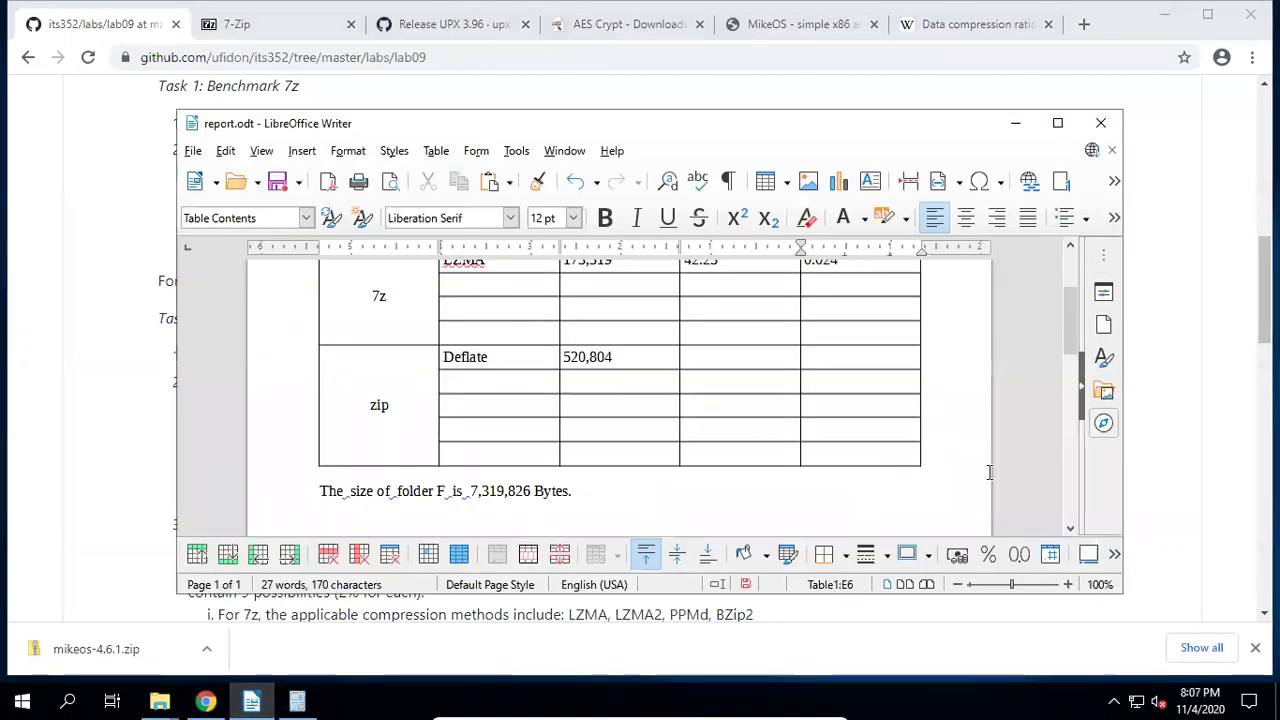
{"action": "left_click_drag", "start_coordinate": [1063, 334], "coordinate": [1066, 302]}
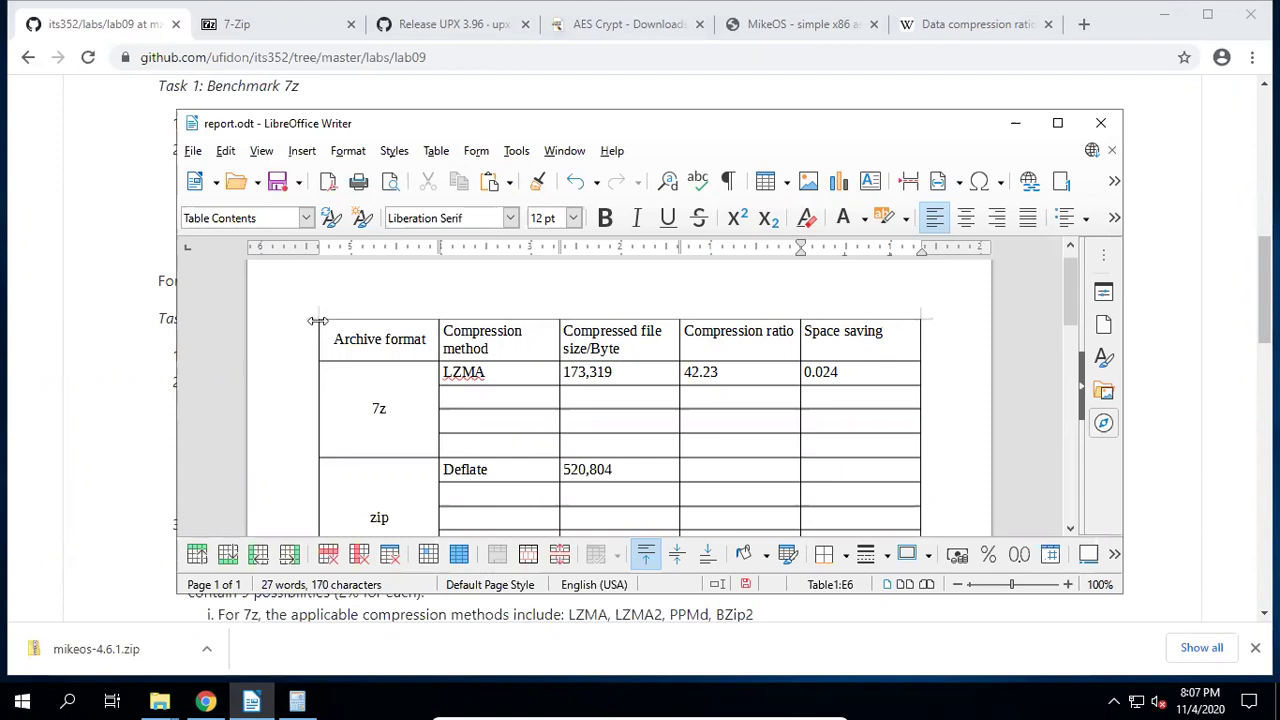
{"action": "left_click_drag", "start_coordinate": [317, 321], "coordinate": [322, 323]}
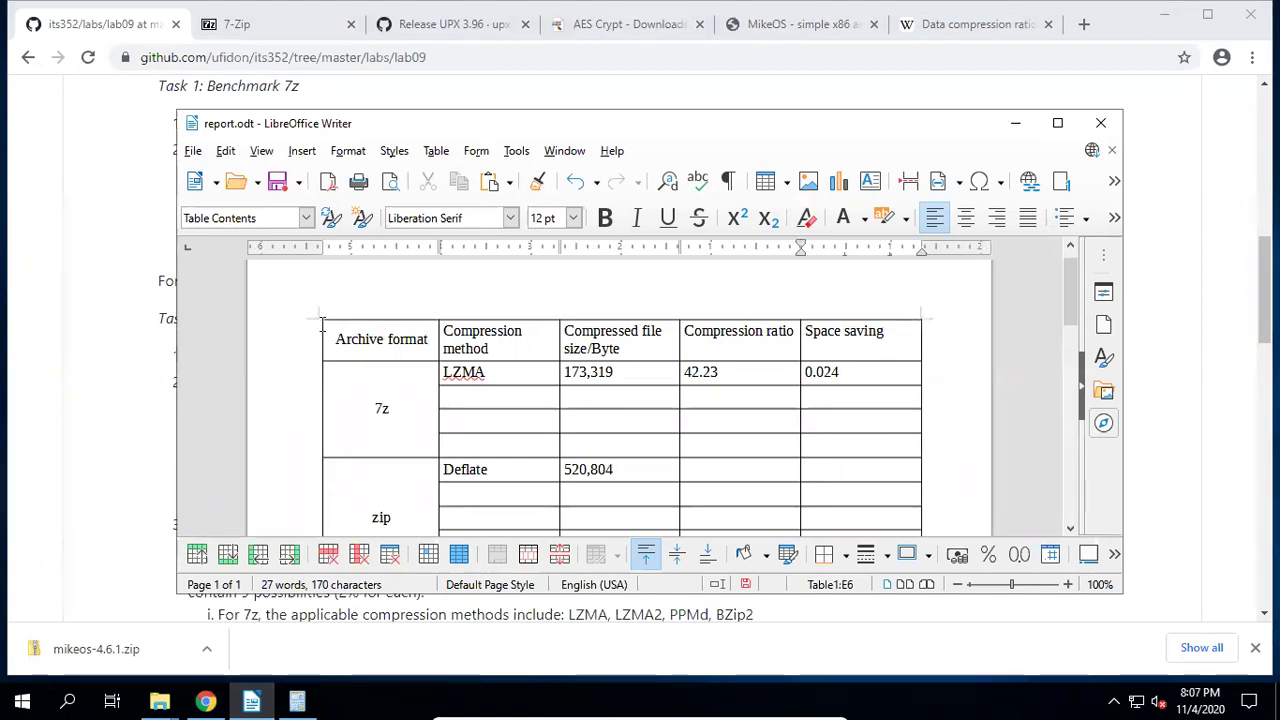
Paste a copy of the results table below the folder-size sentence
{"action": "left_click", "coordinate": [314, 322]}
{"action": "left_click", "coordinate": [314, 306]}
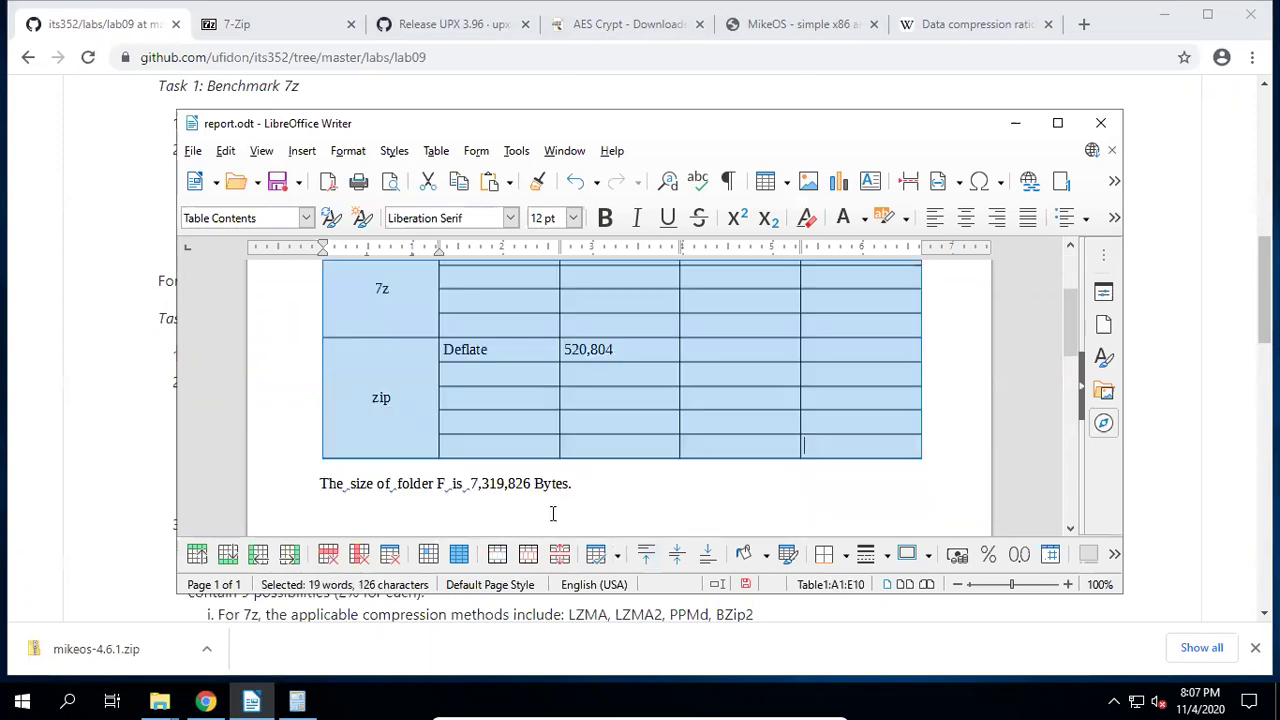
{"action": "left_click", "coordinate": [585, 490]}
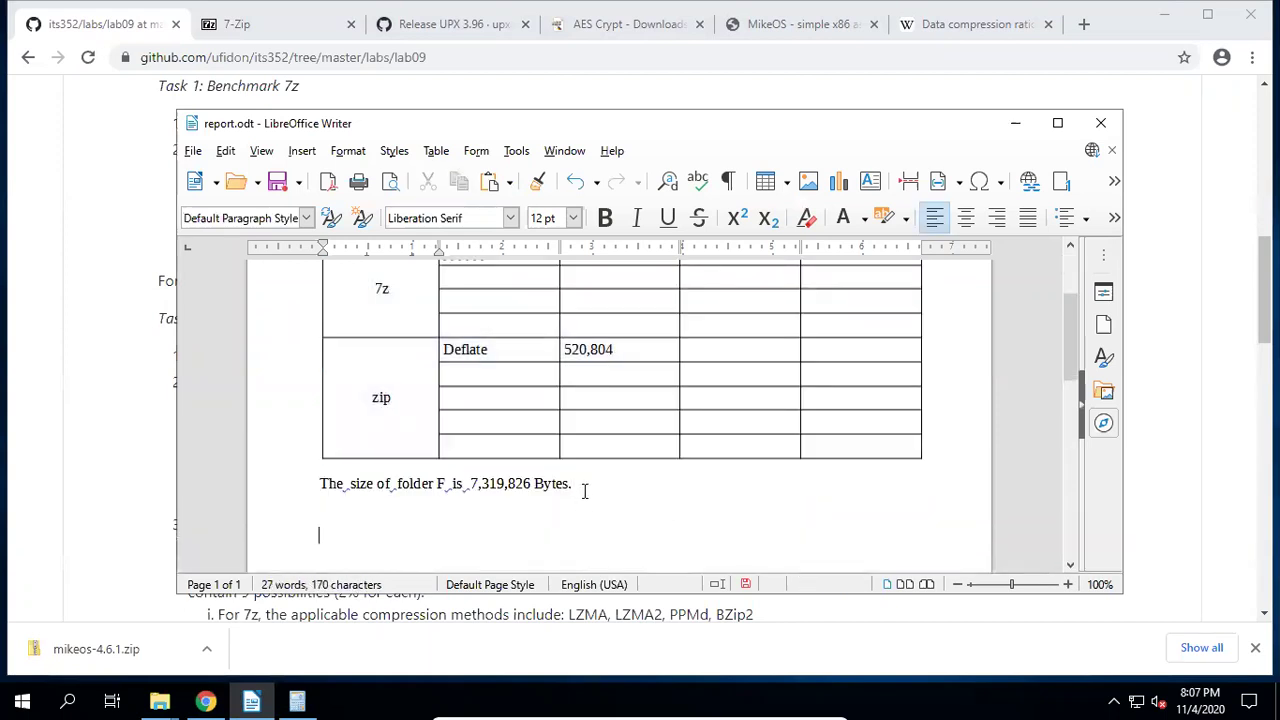
{"action": "key", "text": "ctrl+v"}
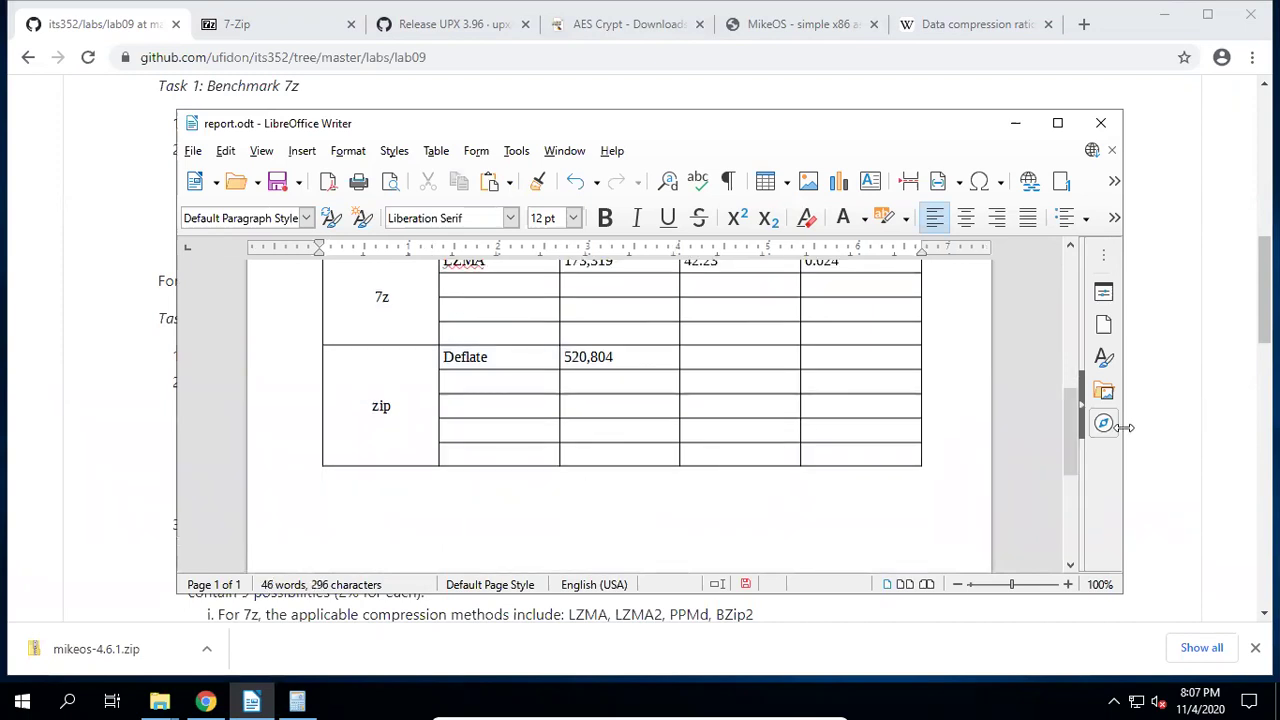
{"action": "scroll", "coordinate": [1066, 427], "scroll_direction": "up", "scroll_amount": 3}
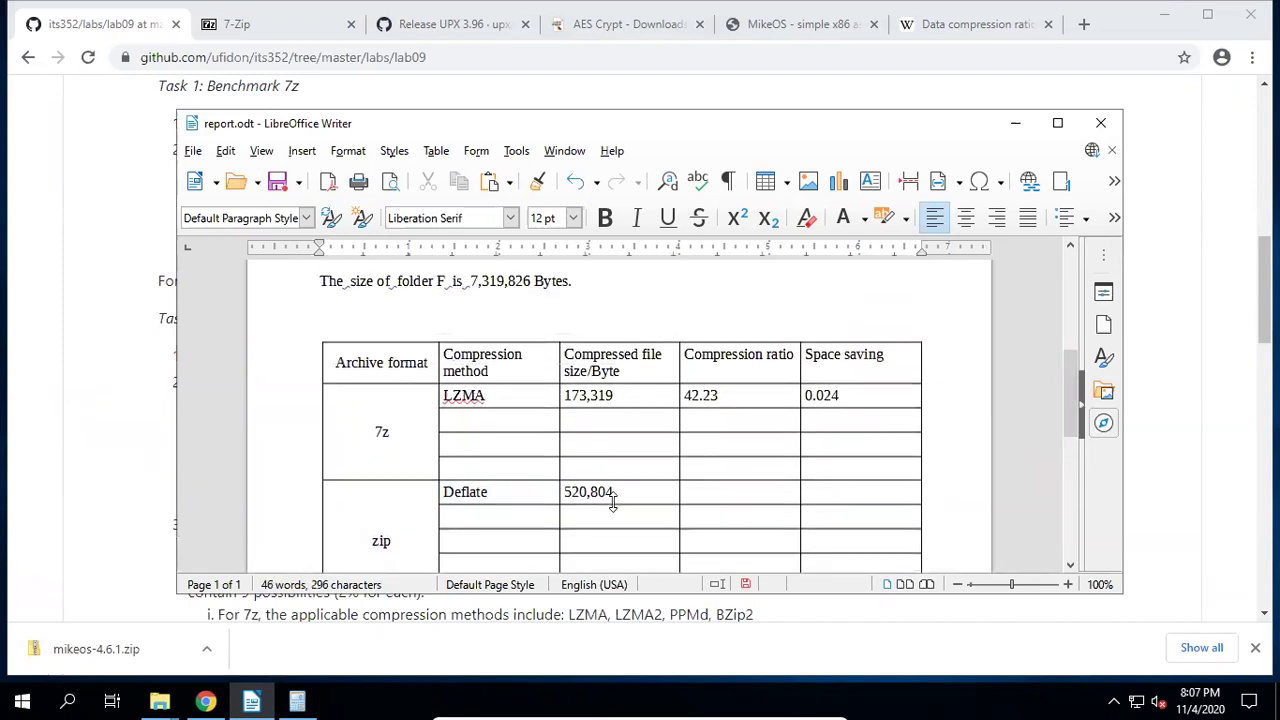
Clear the copy's sizes, ratio and saving values, then select 'Compress then encrypt' on the lab page
{"action": "left_click_drag", "start_coordinate": [621, 491], "coordinate": [569, 400]}
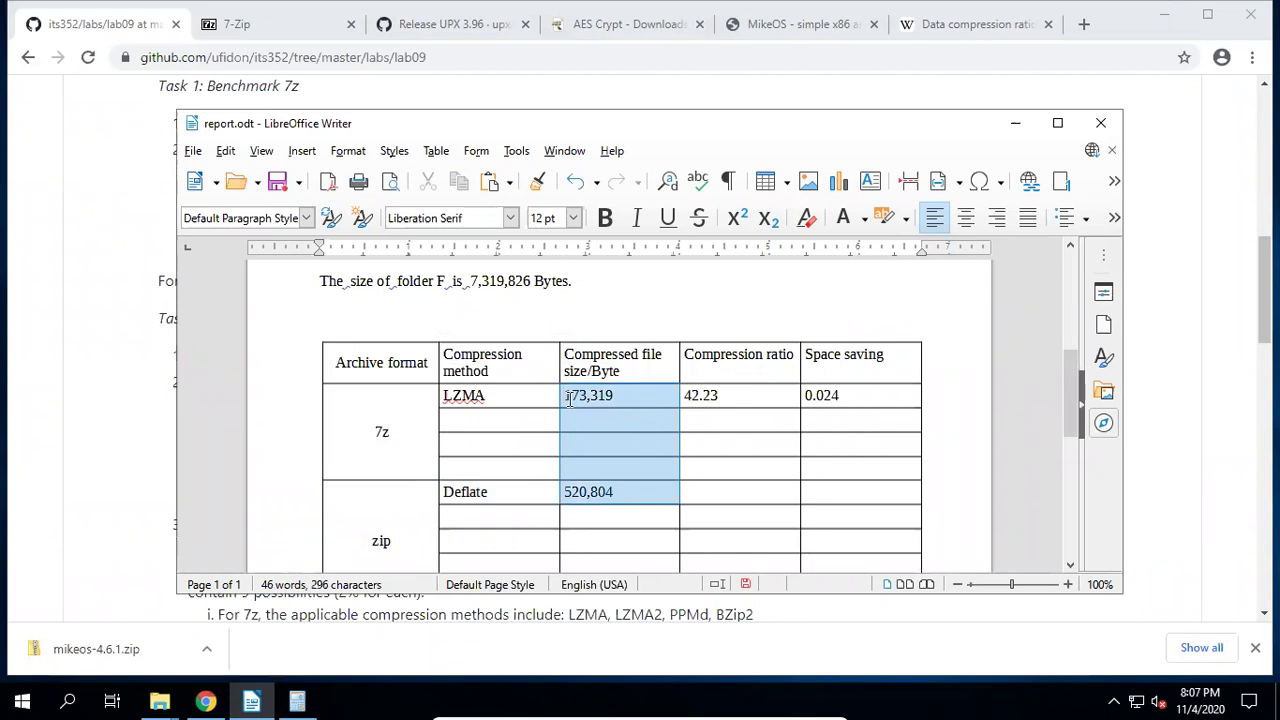
{"action": "key", "text": "Delete"}
{"action": "left_click_drag", "start_coordinate": [845, 397], "coordinate": [691, 399]}
{"action": "key", "text": "Delete"}
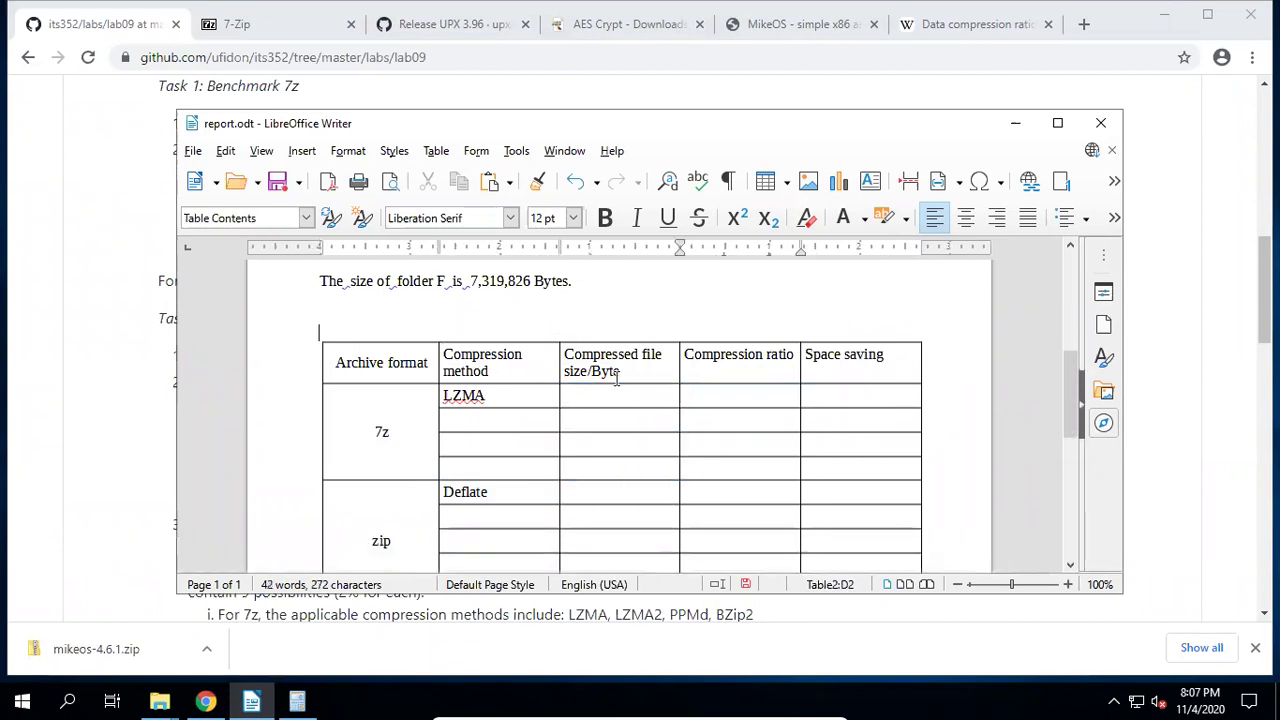
{"action": "key", "text": "Return"}
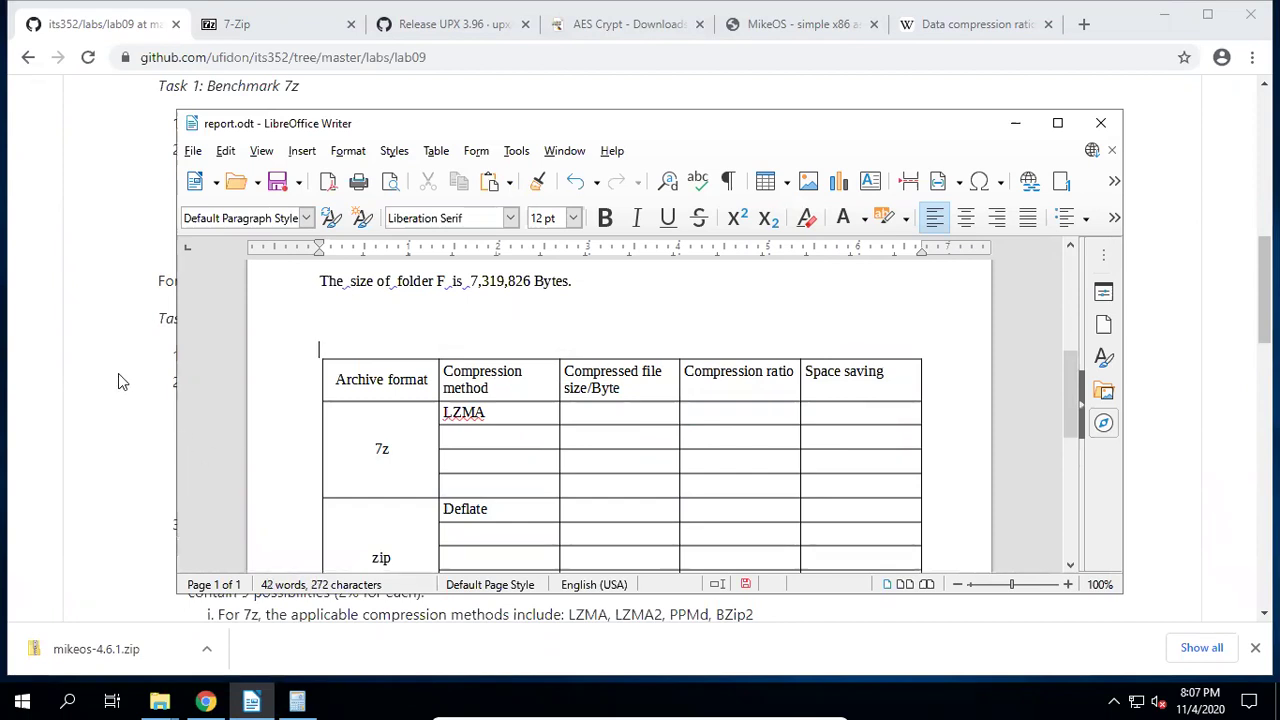
{"action": "left_click", "coordinate": [118, 373]}
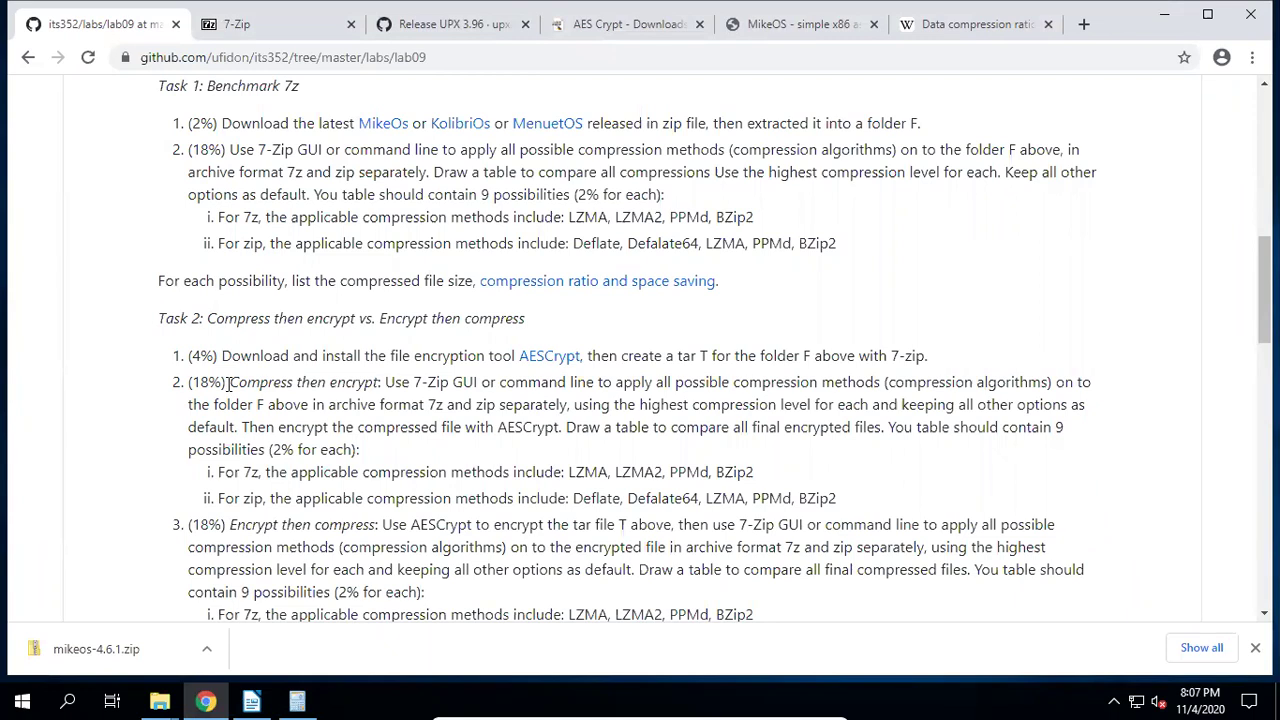
{"action": "left_click_drag", "start_coordinate": [229, 382], "coordinate": [384, 390]}
{"action": "key", "text": "ctrl+c"}
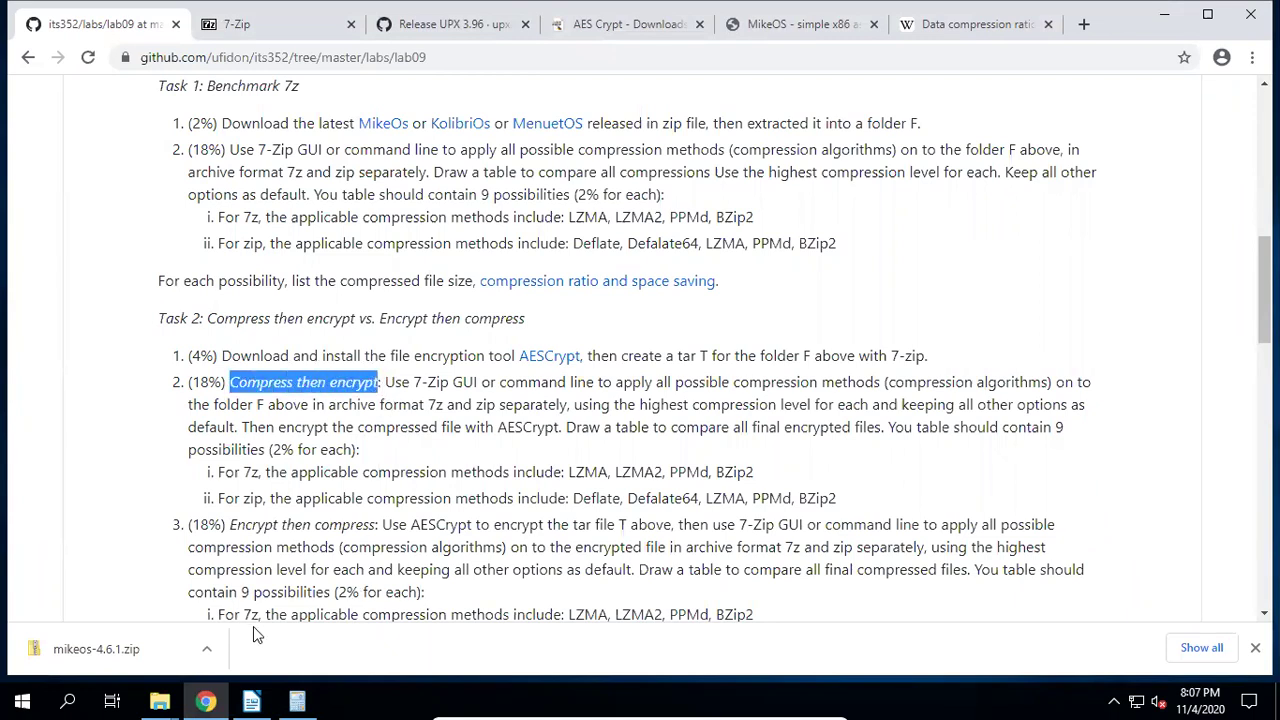
Paste the 'Compress then encrypt' heading above the new blank table
{"action": "left_click", "coordinate": [251, 700]}
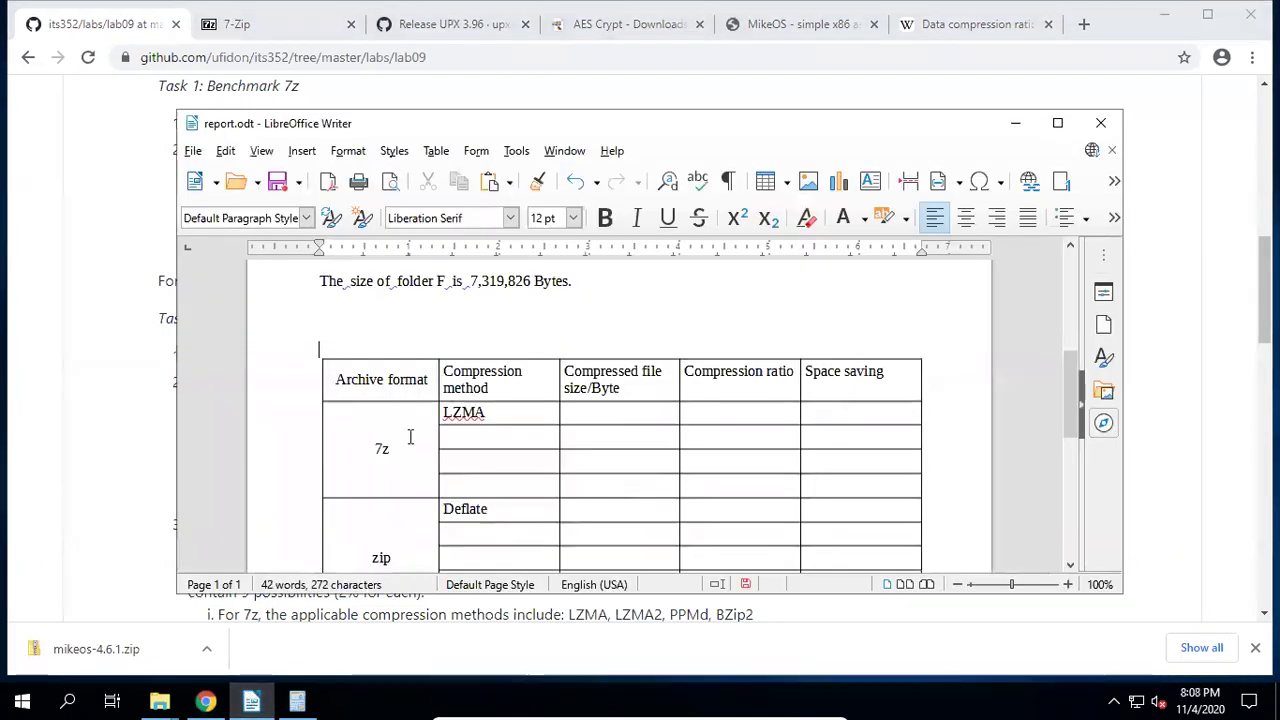
{"action": "key", "text": "ctrl+v"}
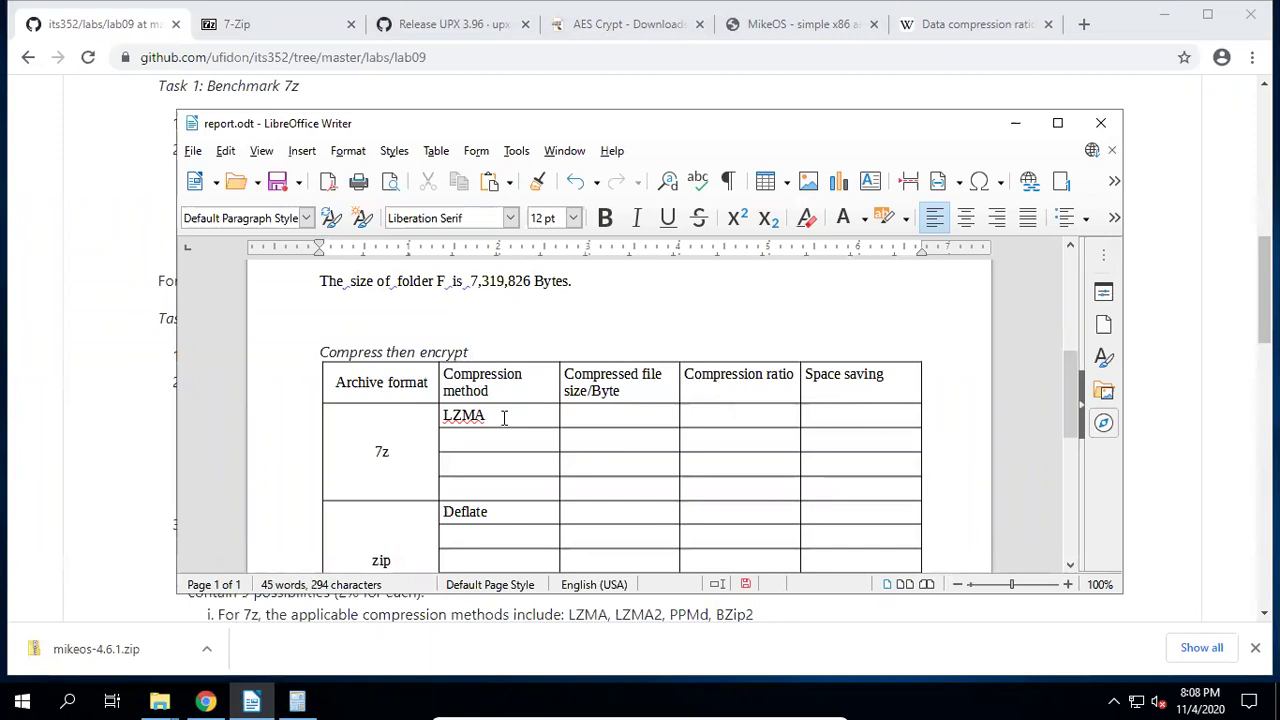
{"action": "left_click", "coordinate": [618, 416]}
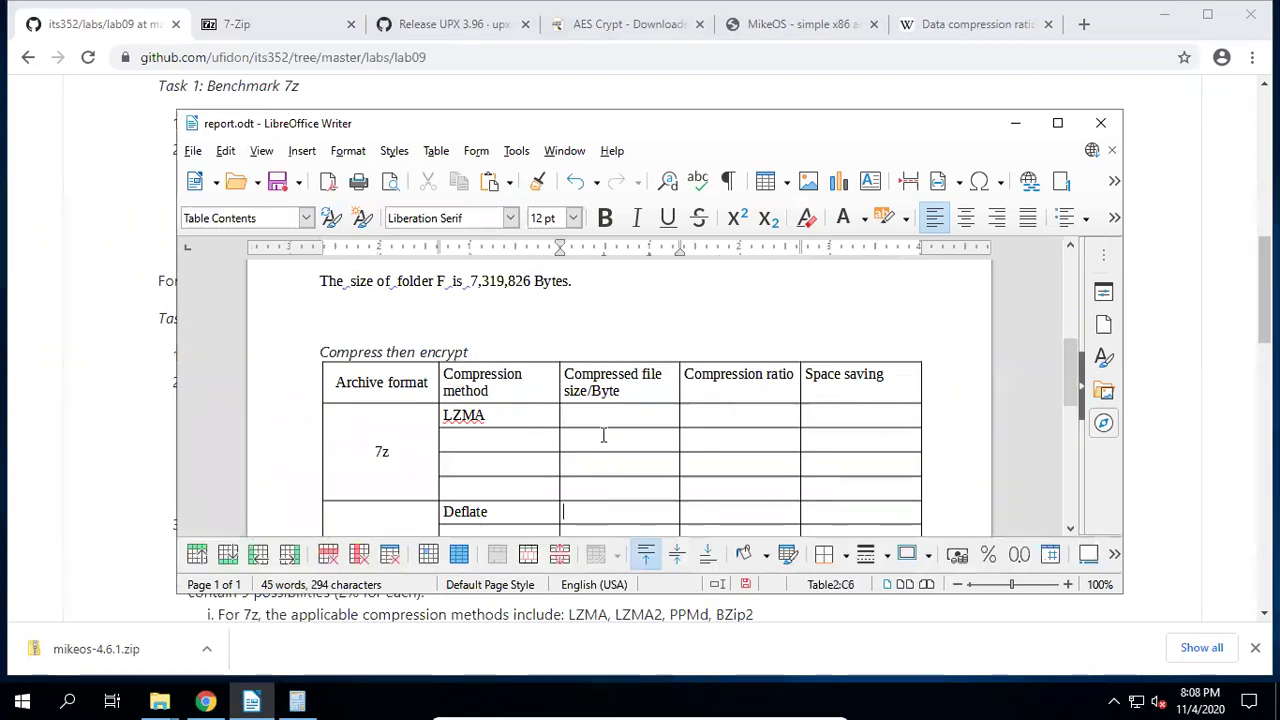
{"action": "left_click", "coordinate": [580, 509]}
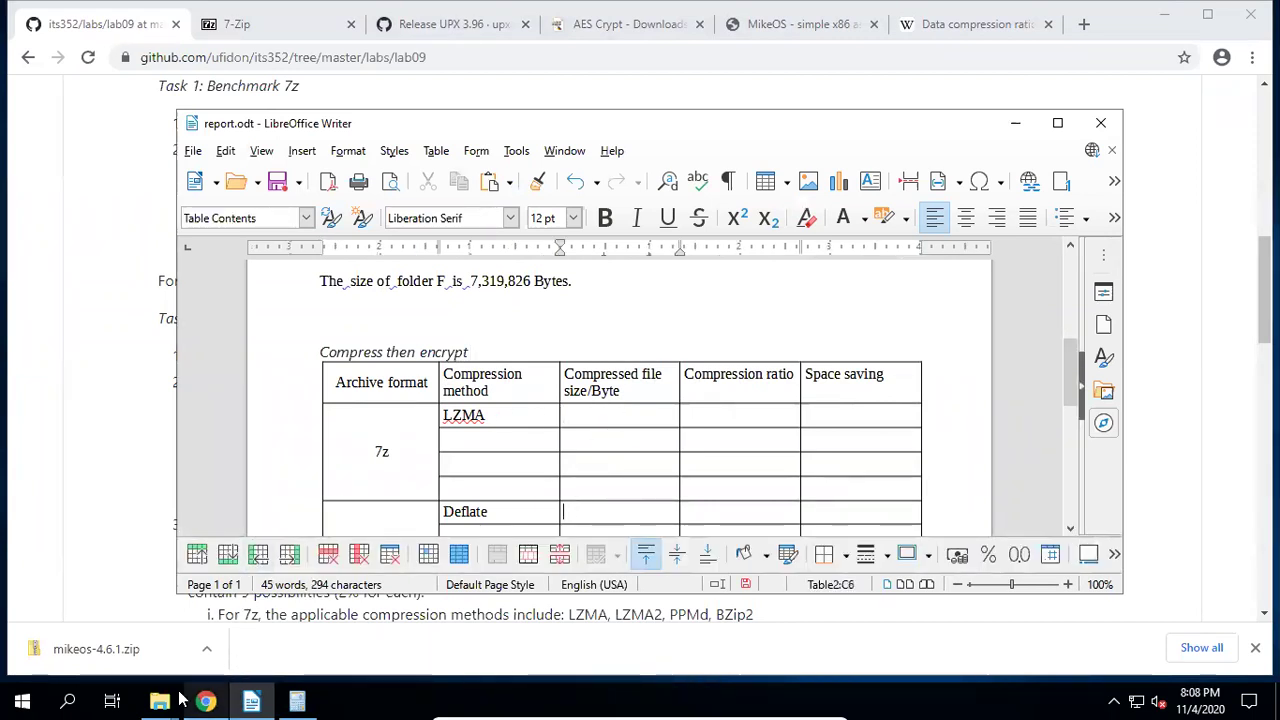
{"action": "left_click", "coordinate": [160, 700]}
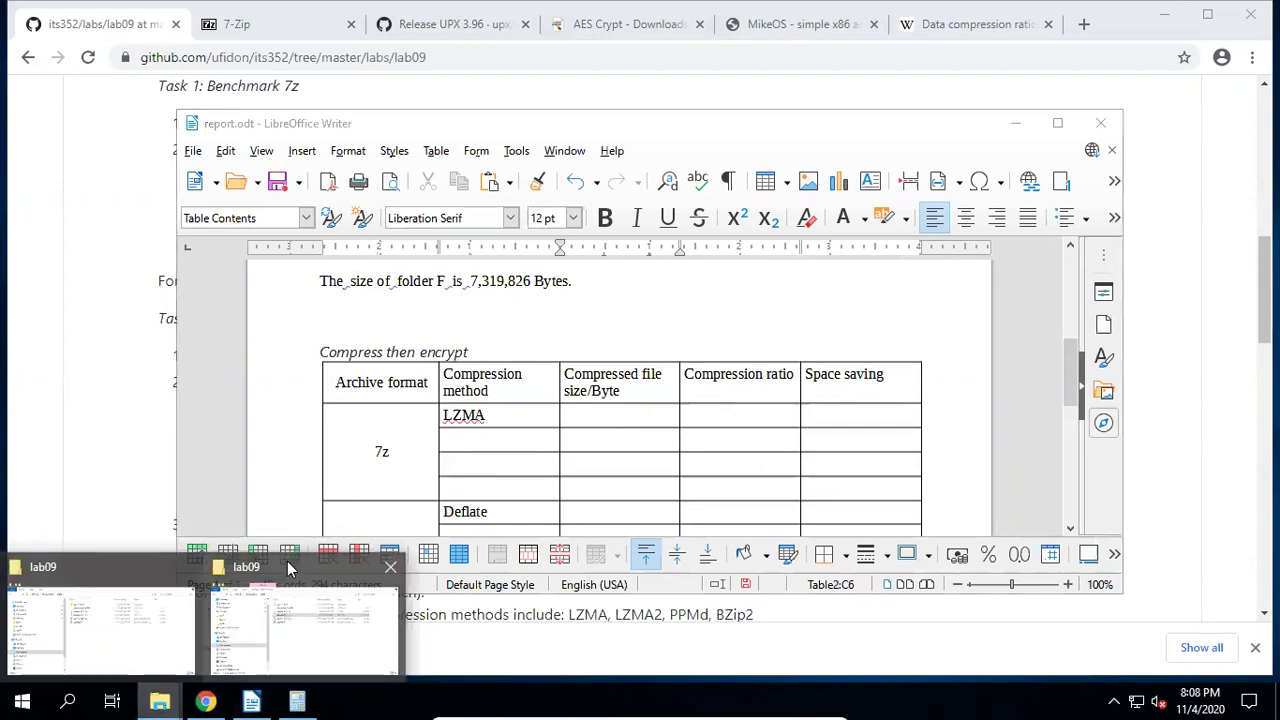
AES-encrypt mikeos-4.6.1.7z with a password, producing mikeos-4.6.1.7z.aes in lab09
{"action": "left_click", "coordinate": [287, 561]}
{"action": "left_click", "coordinate": [470, 325]}
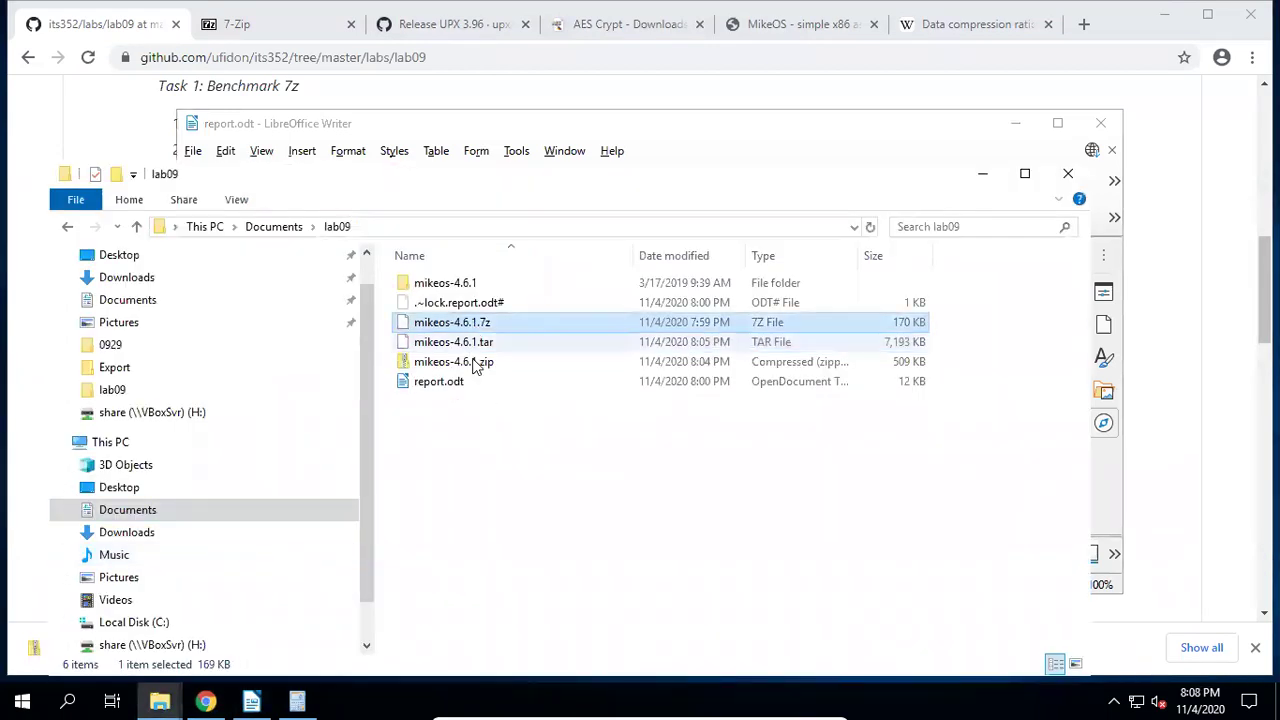
{"action": "left_click", "coordinate": [476, 368]}
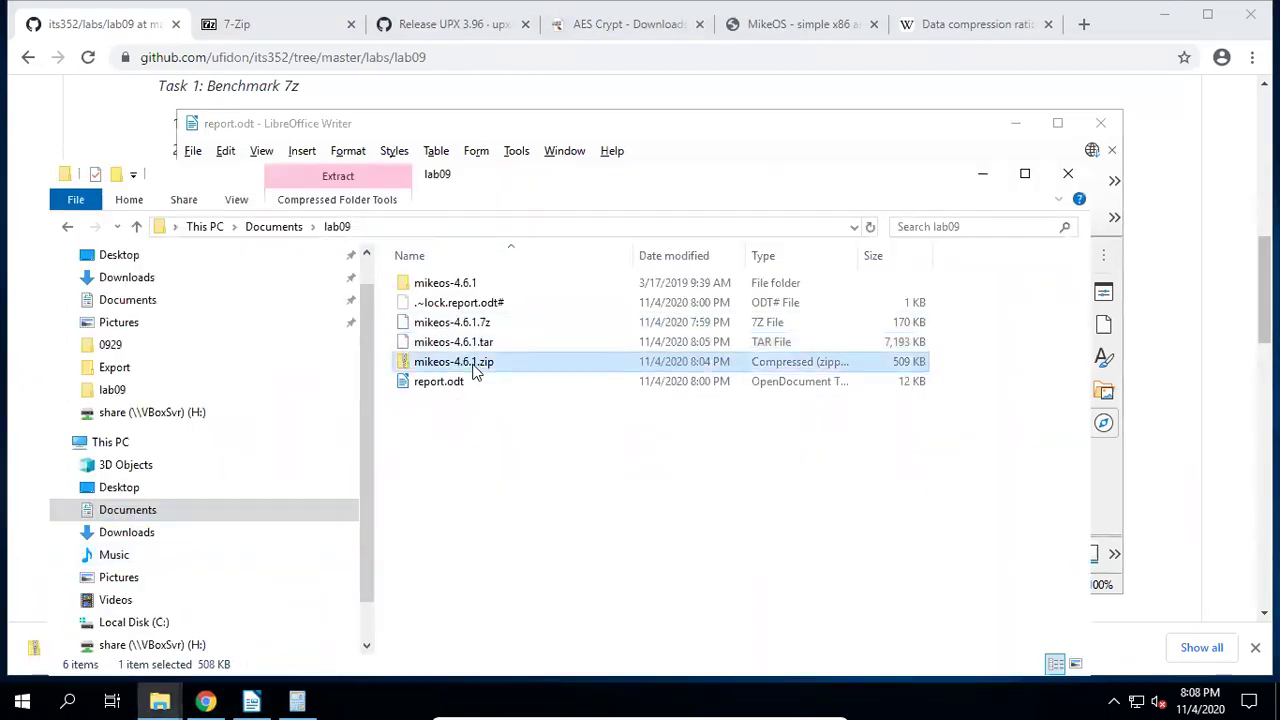
{"action": "left_click", "coordinate": [465, 326]}
{"action": "right_click", "coordinate": [465, 326]}
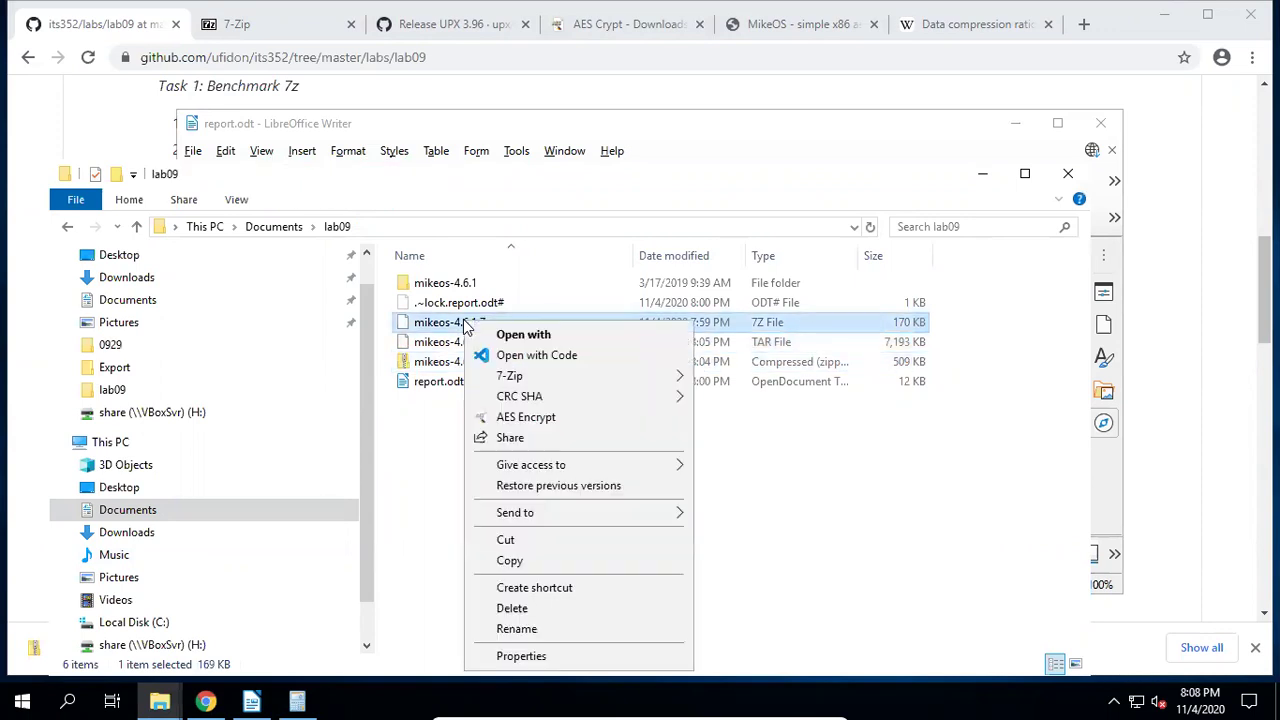
{"action": "mouse_move", "coordinate": [524, 378]}
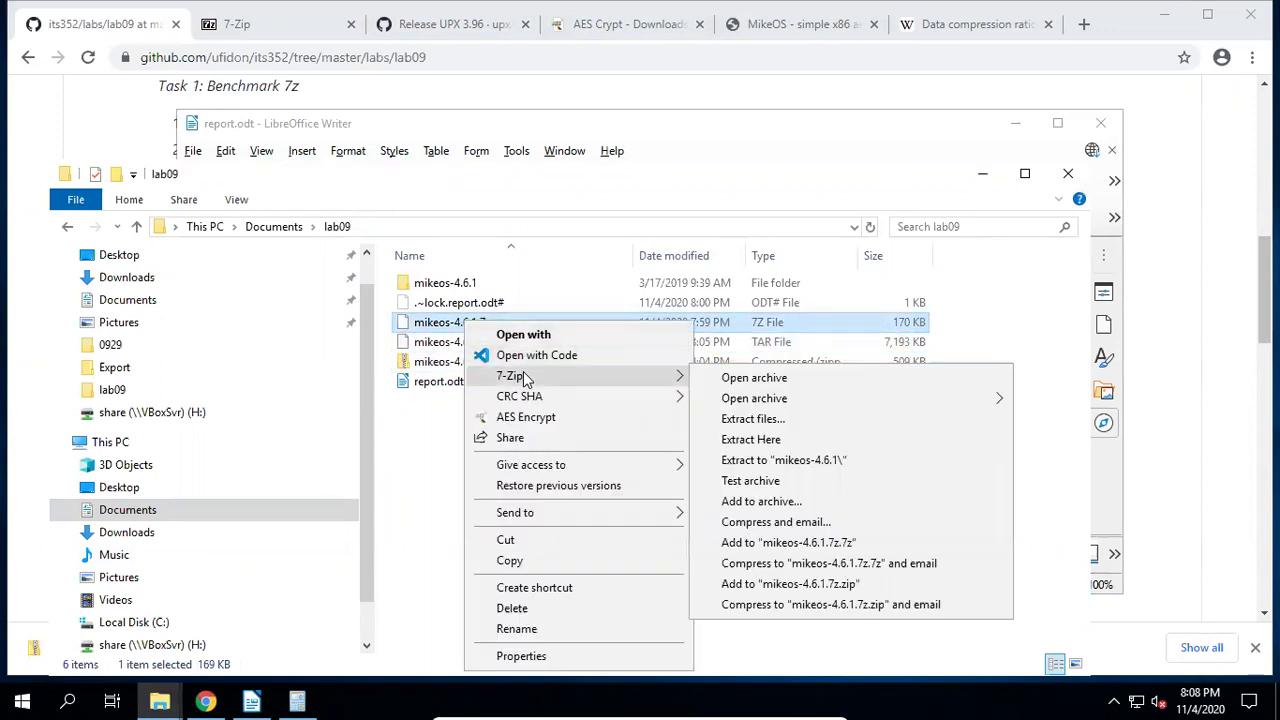
{"action": "left_click", "coordinate": [546, 418]}
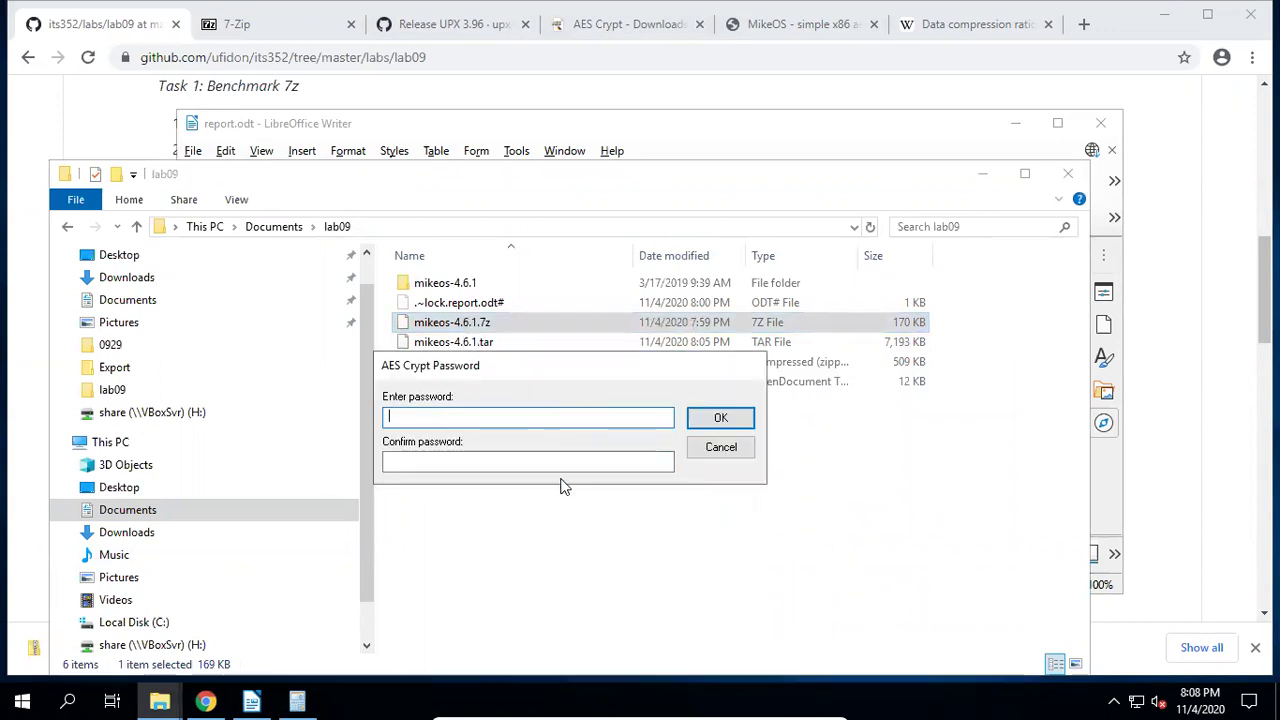
{"action": "left_click", "coordinate": [528, 461]}
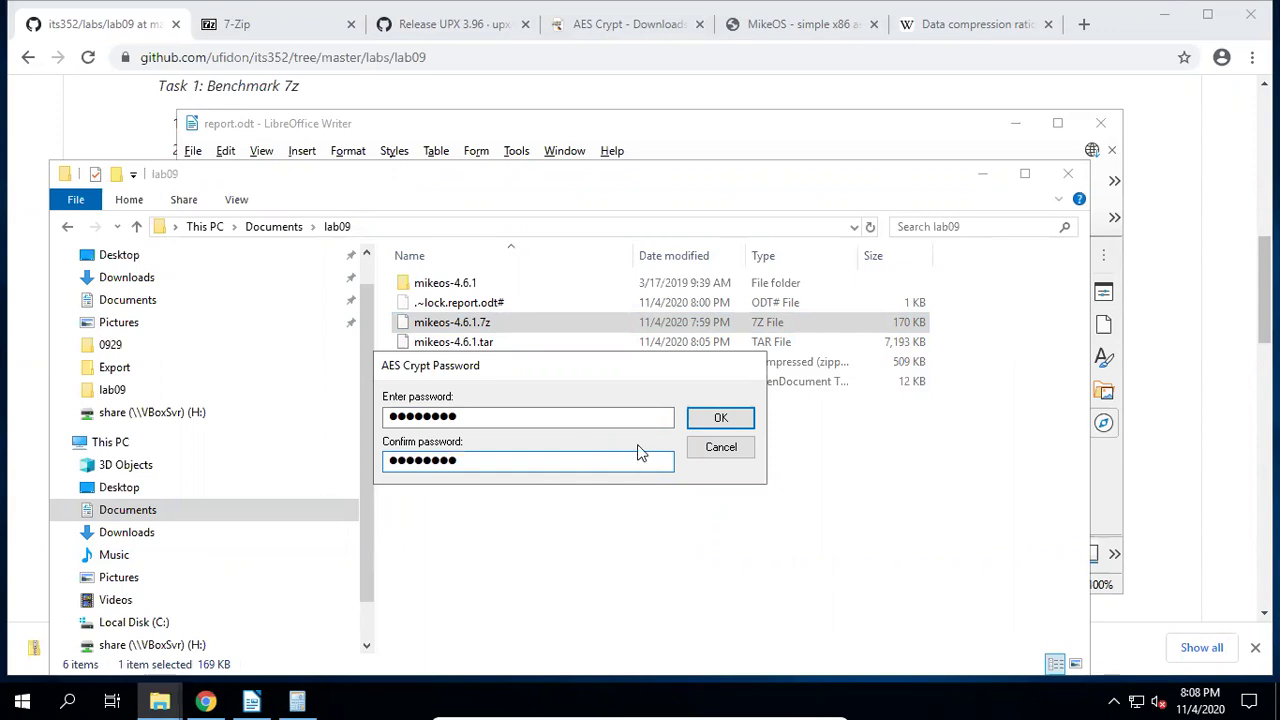
{"action": "left_click", "coordinate": [704, 422]}
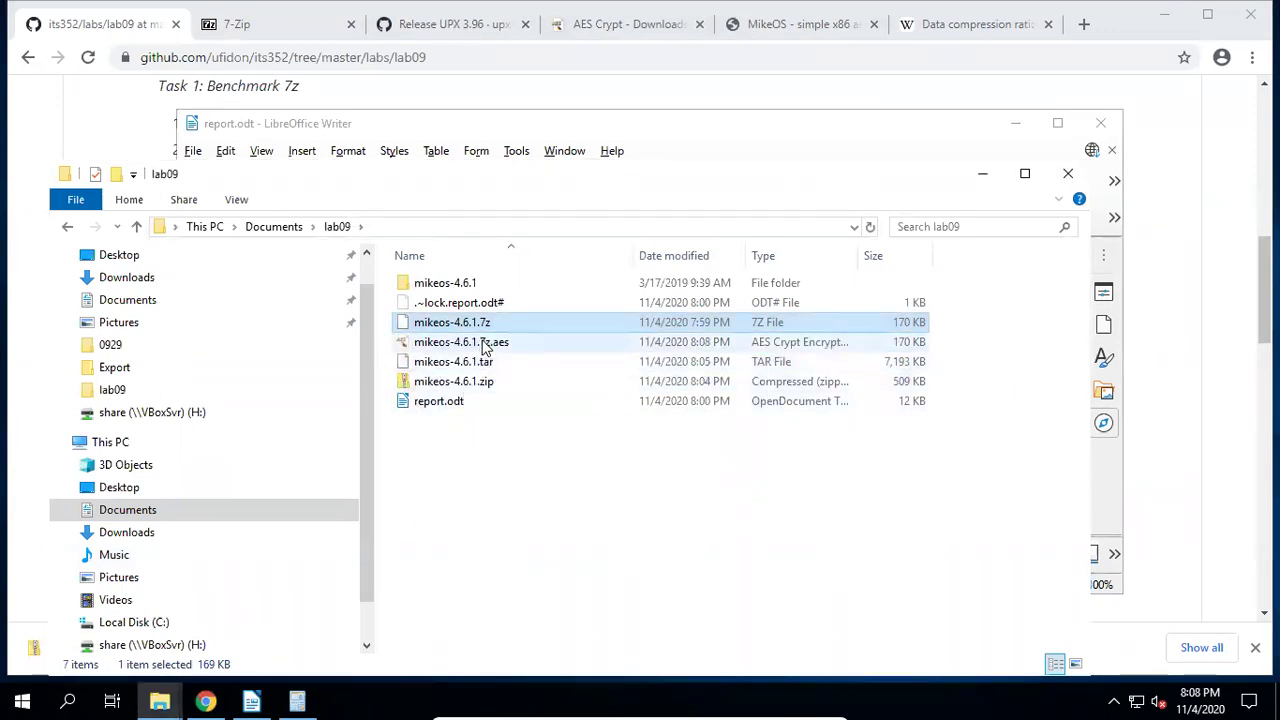
Copy the 173,634-byte size of mikeos-4.6.1.7z.aes from its Properties dialog
{"action": "left_click", "coordinate": [486, 345]}
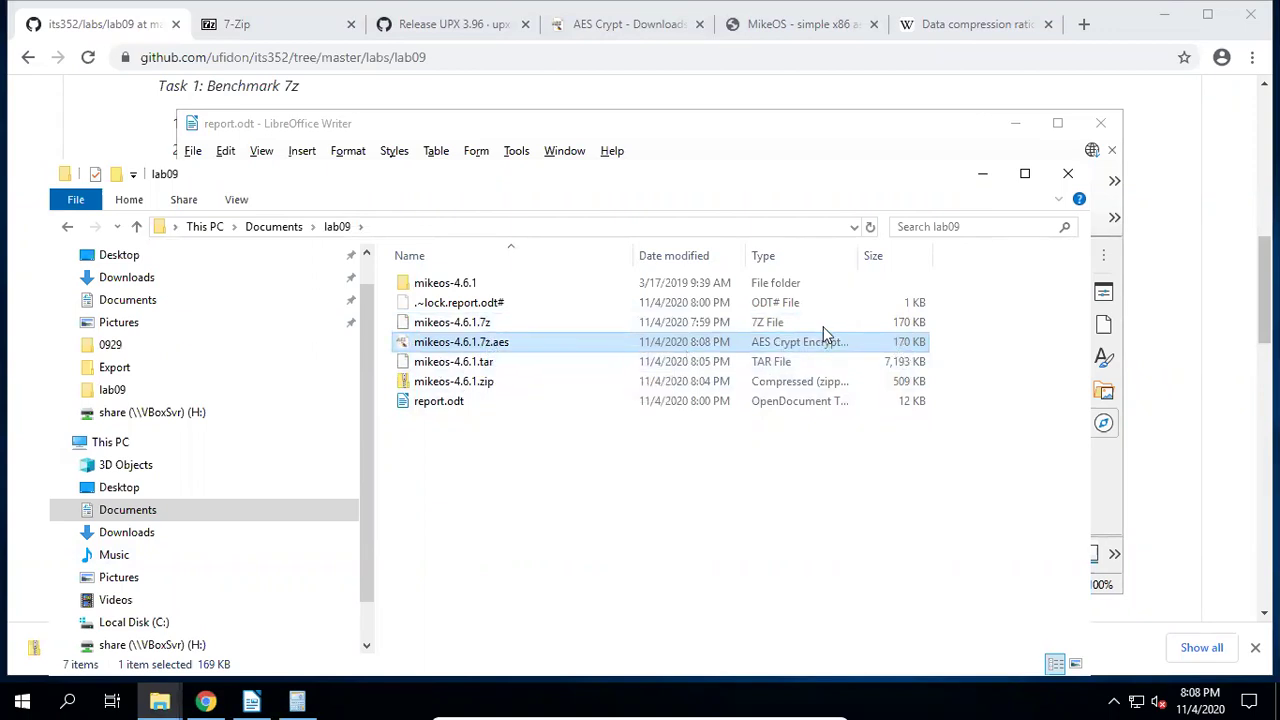
{"action": "right_click", "coordinate": [491, 346]}
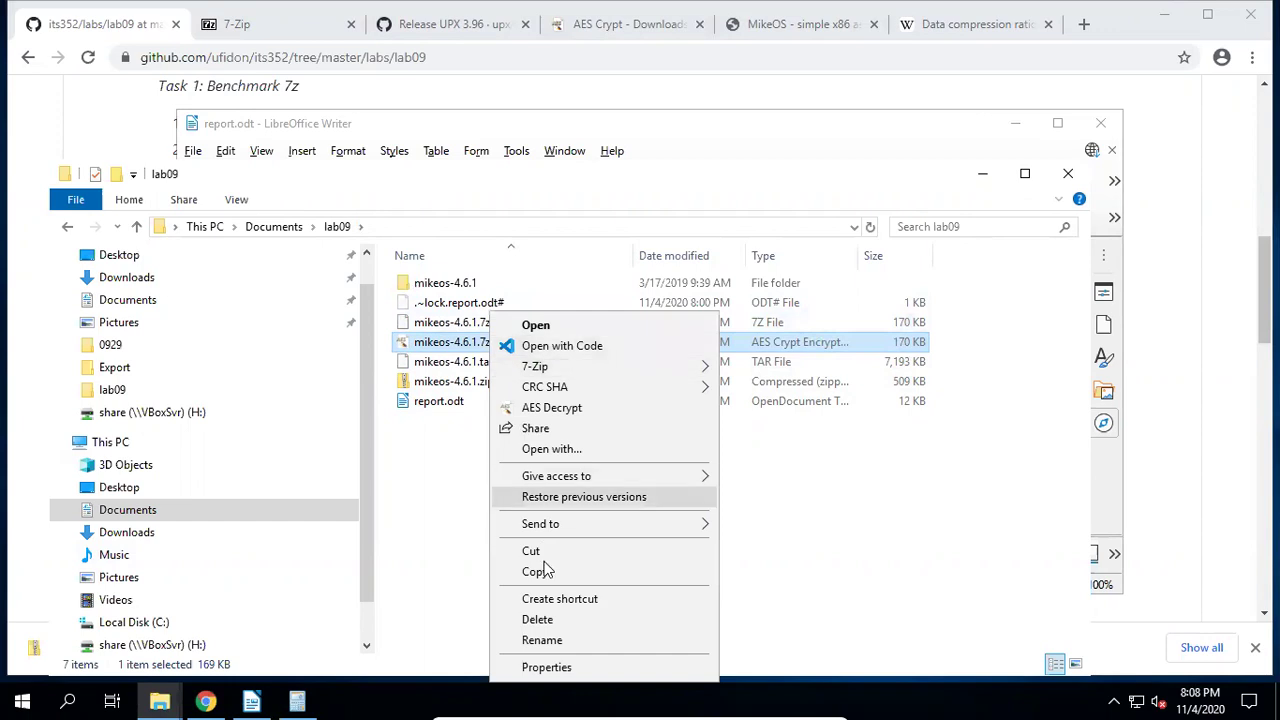
{"action": "left_click", "coordinate": [556, 666]}
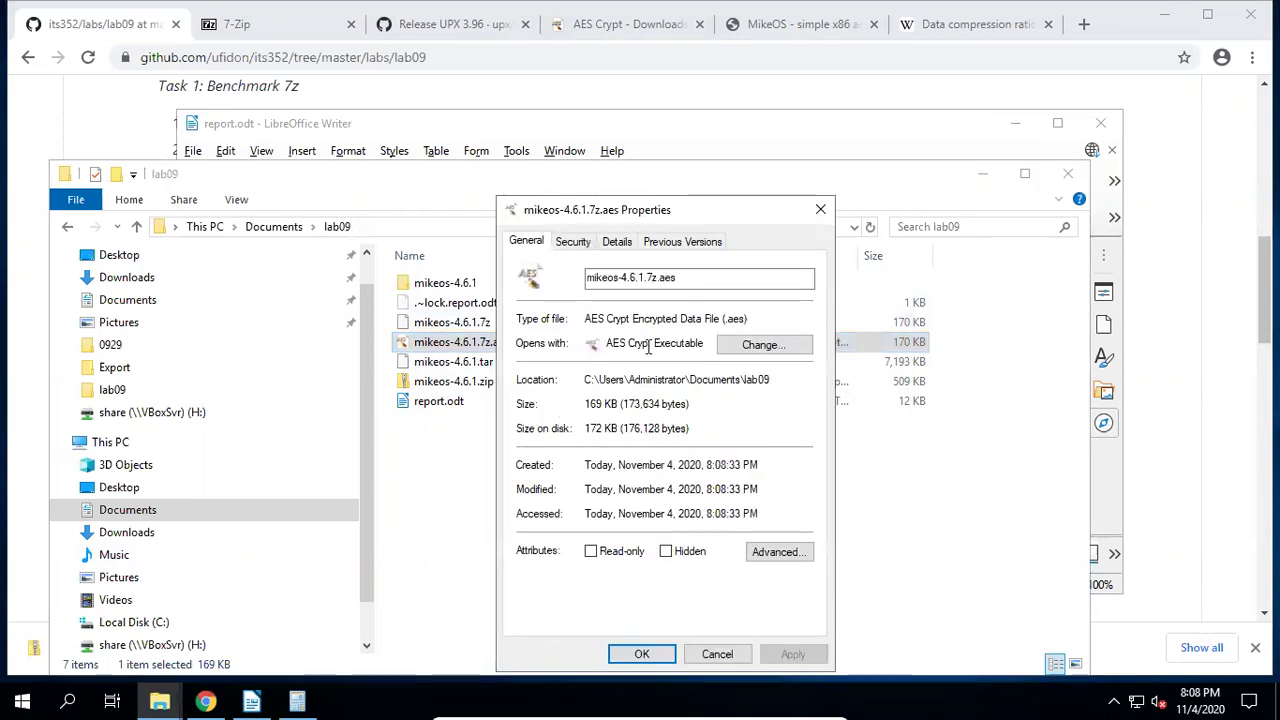
{"action": "left_click_drag", "start_coordinate": [621, 403], "coordinate": [659, 401]}
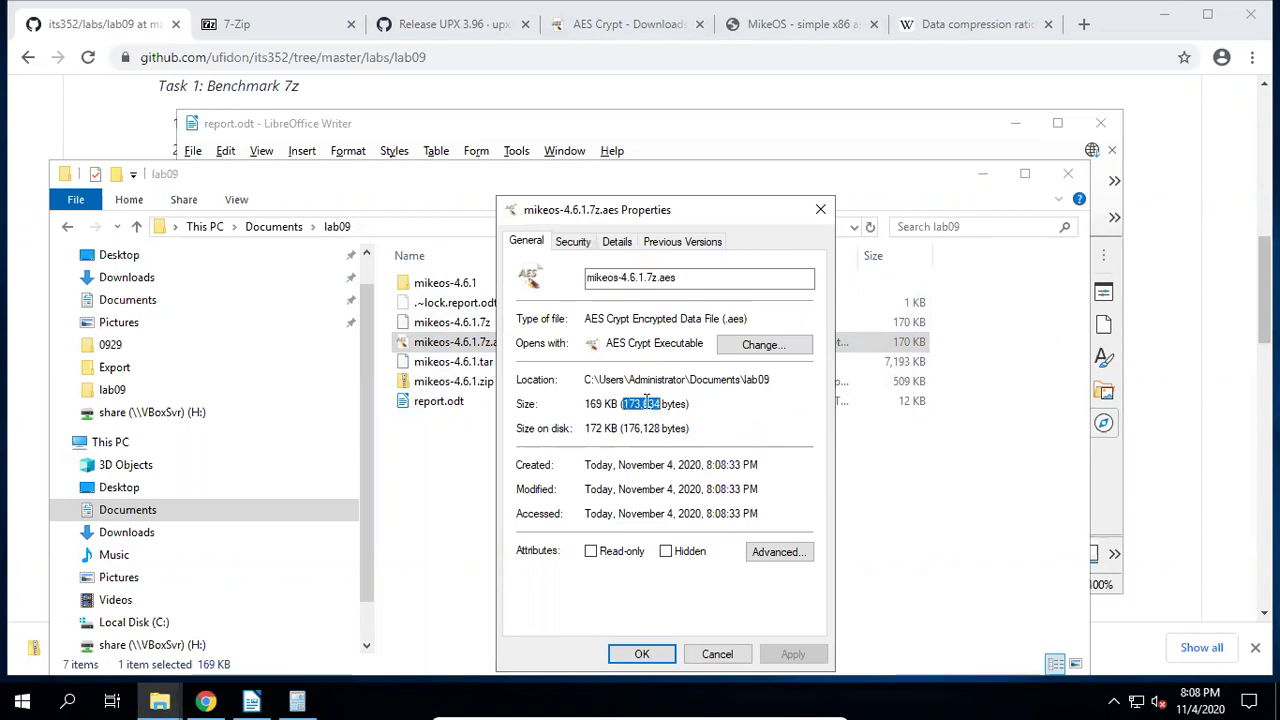
{"action": "right_click", "coordinate": [648, 402]}
{"action": "left_click", "coordinate": [676, 462]}
{"action": "left_click", "coordinate": [819, 211]}
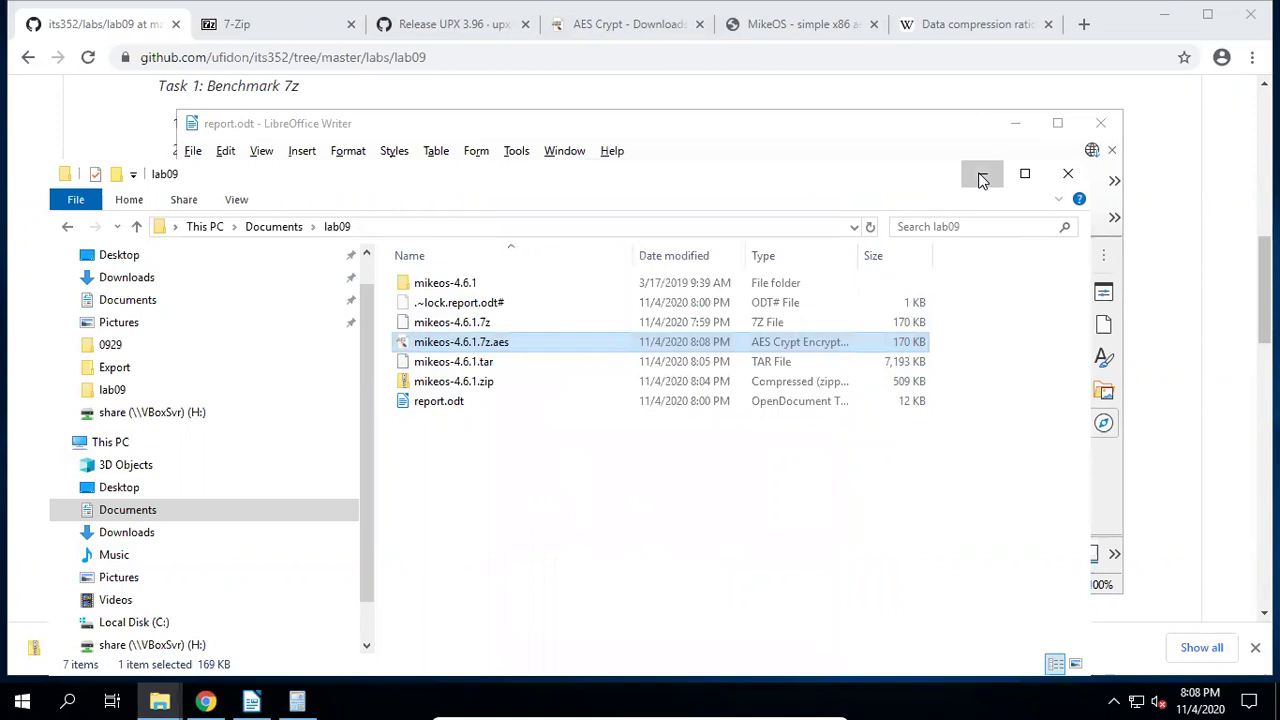
{"action": "left_click", "coordinate": [982, 174]}
Paste 173,634 beside LZMA and retitle the size heading Compressed-then-encrypted file size/Byte
{"action": "left_click", "coordinate": [572, 420]}
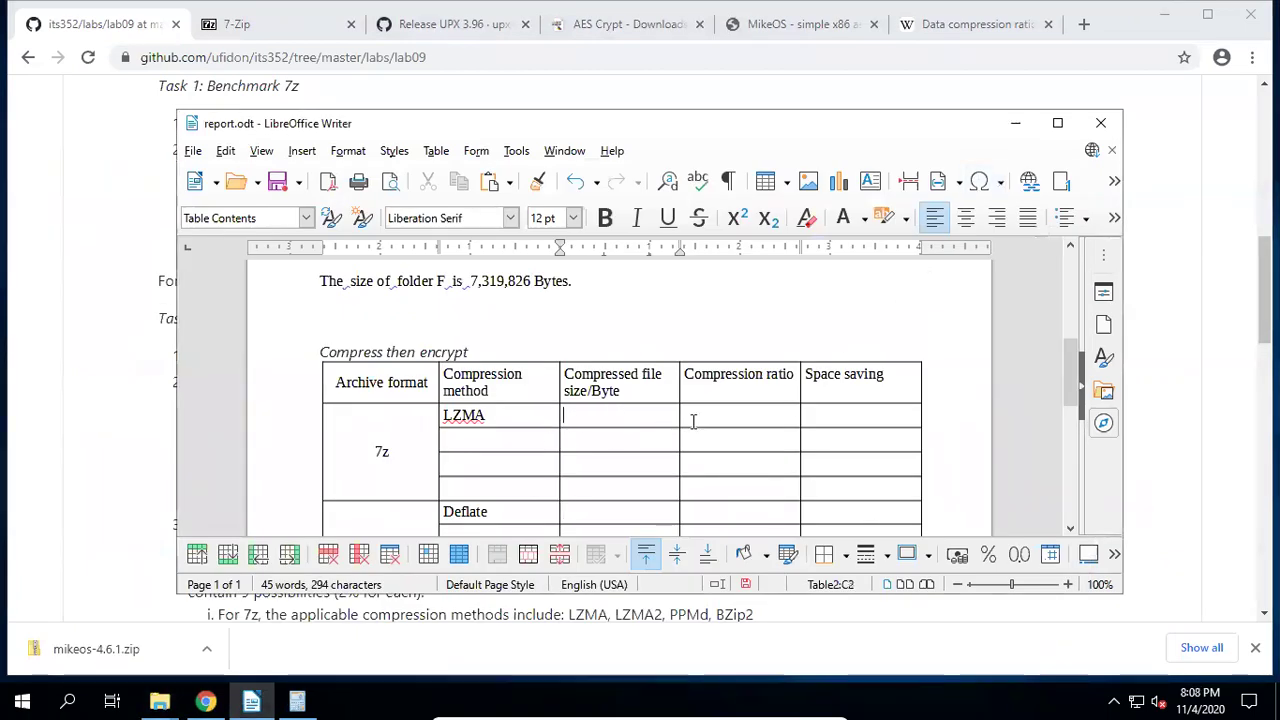
{"action": "key", "text": "ctrl+v"}
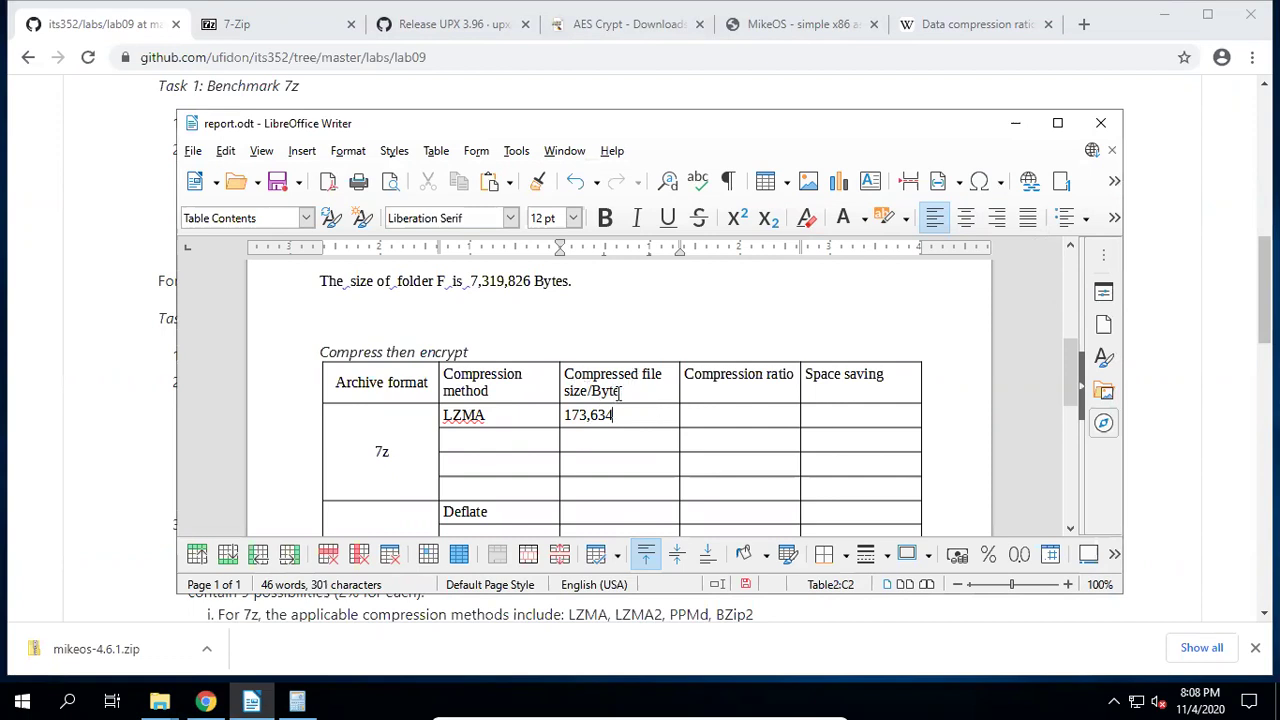
{"action": "left_click", "coordinate": [637, 374]}
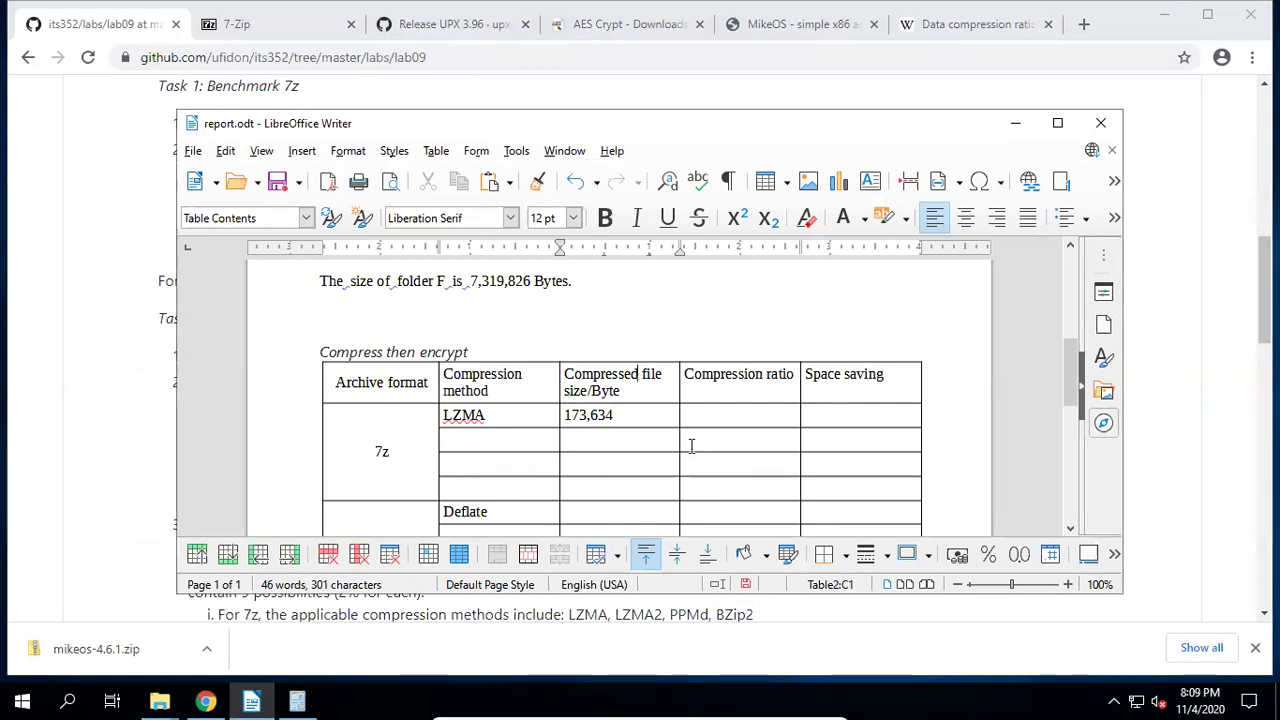
{"action": "type", "text": "then-e"}
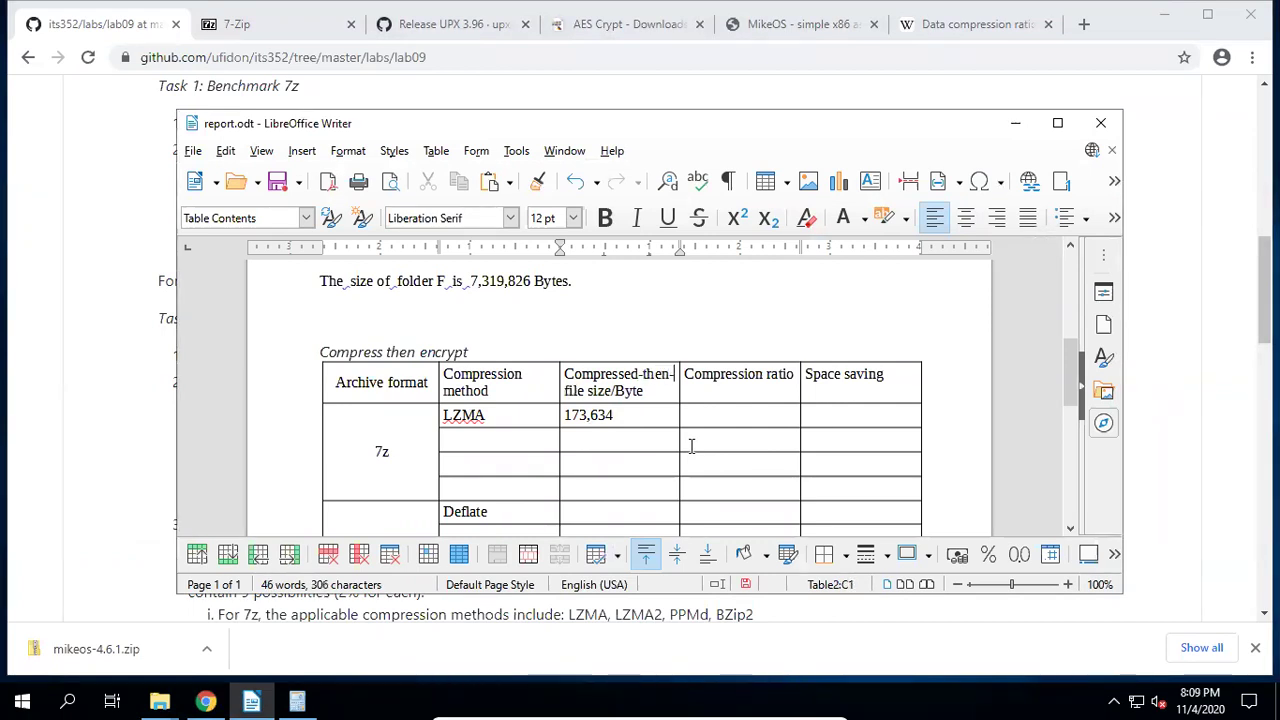
{"action": "type", "text": "ncrypted"}
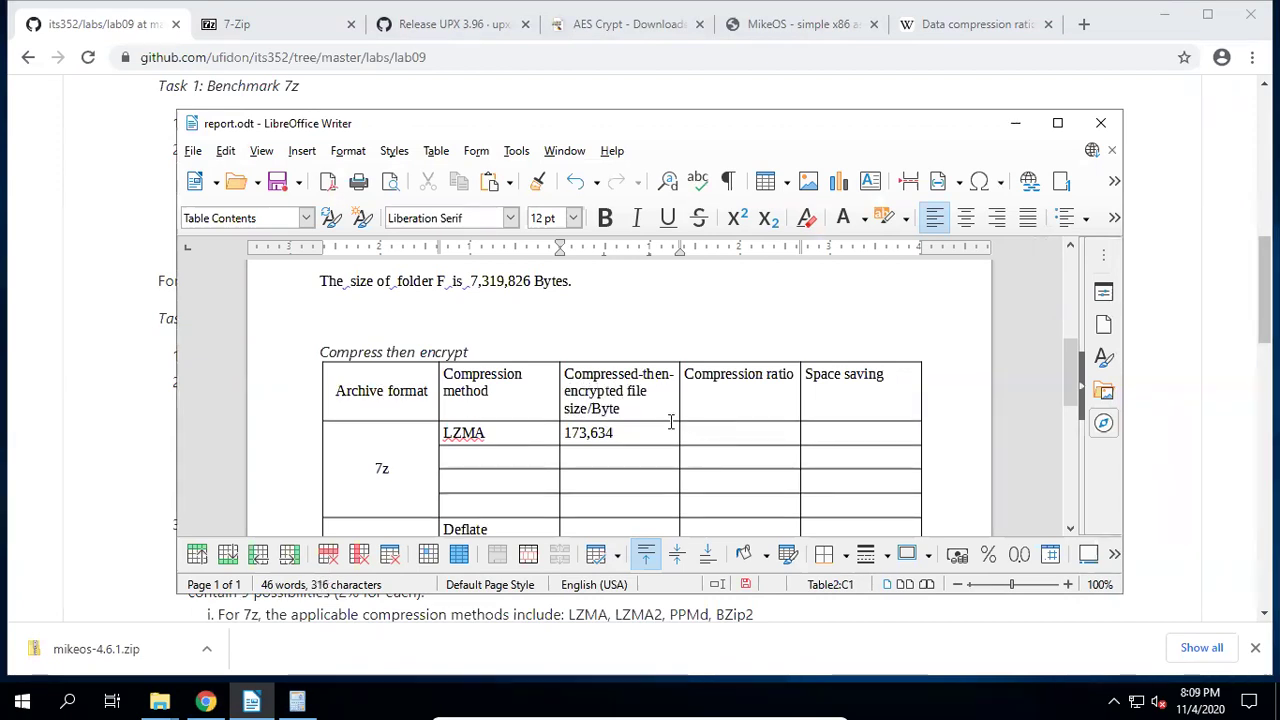
{"action": "left_click_drag", "start_coordinate": [1063, 371], "coordinate": [1053, 298]}
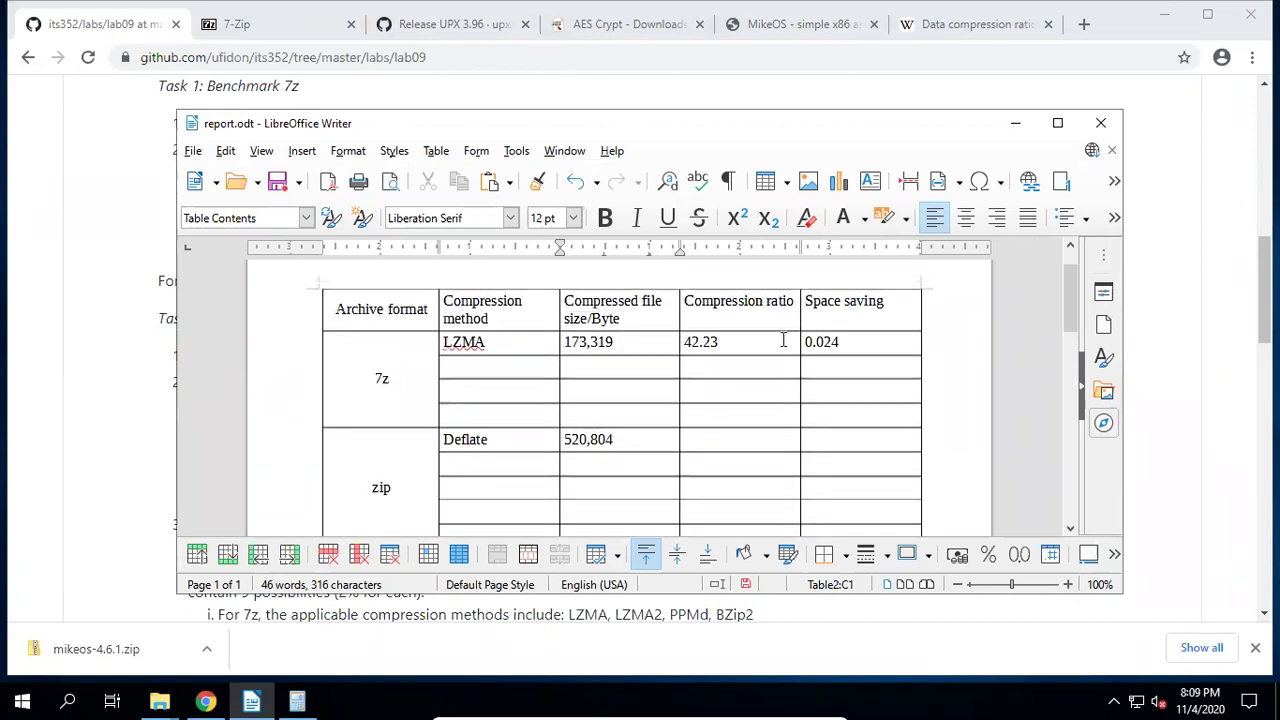
{"action": "left_click", "coordinate": [606, 342]}
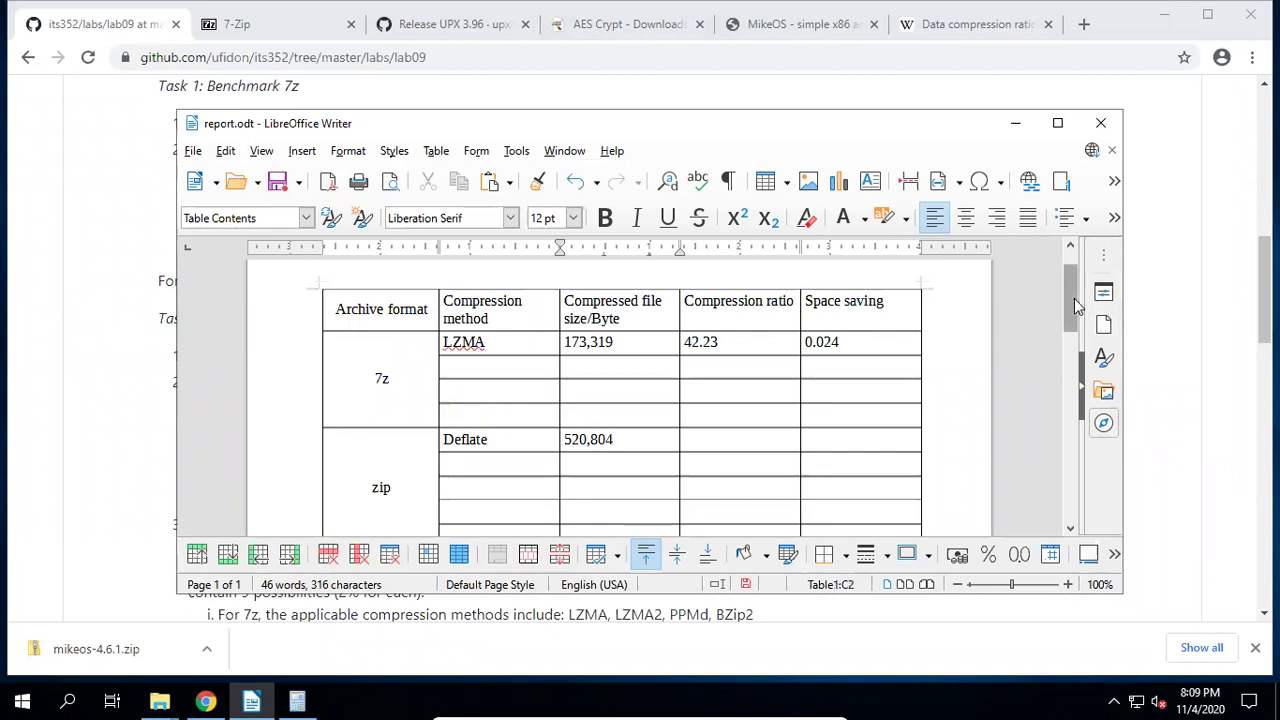
{"action": "left_click_drag", "start_coordinate": [1074, 298], "coordinate": [1061, 364]}
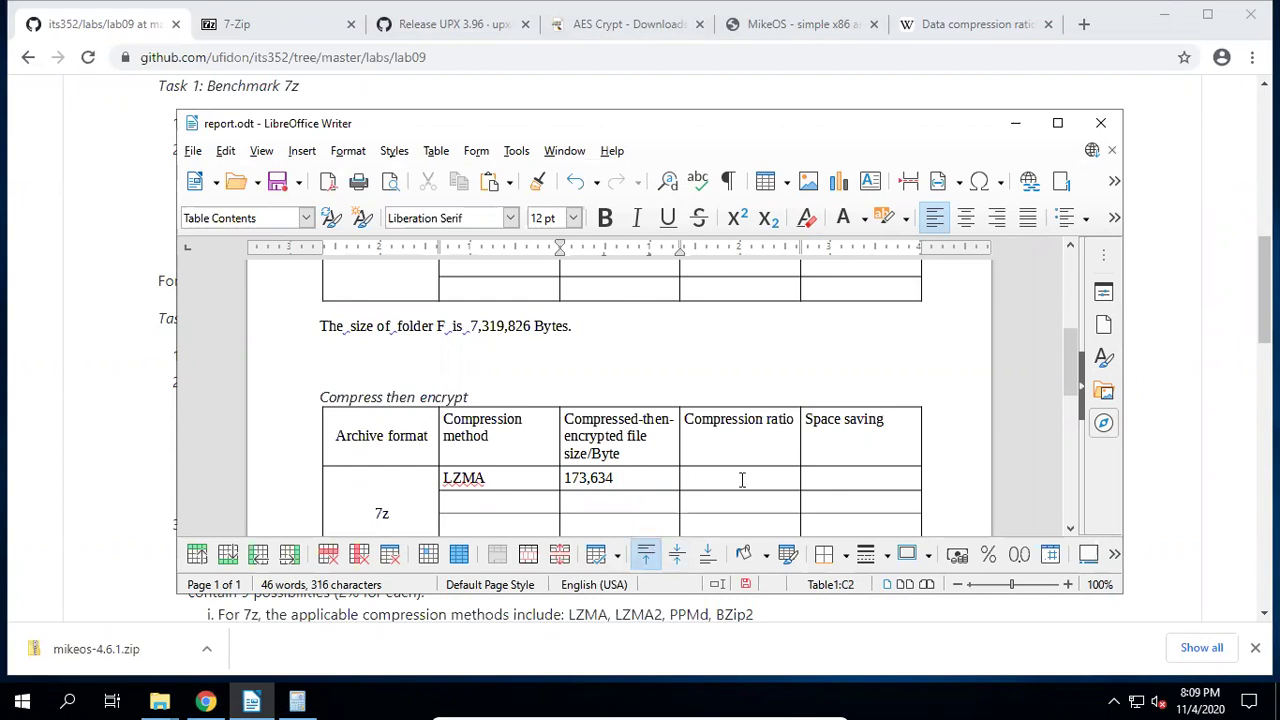
{"action": "left_click_drag", "start_coordinate": [1066, 352], "coordinate": [1066, 369]}
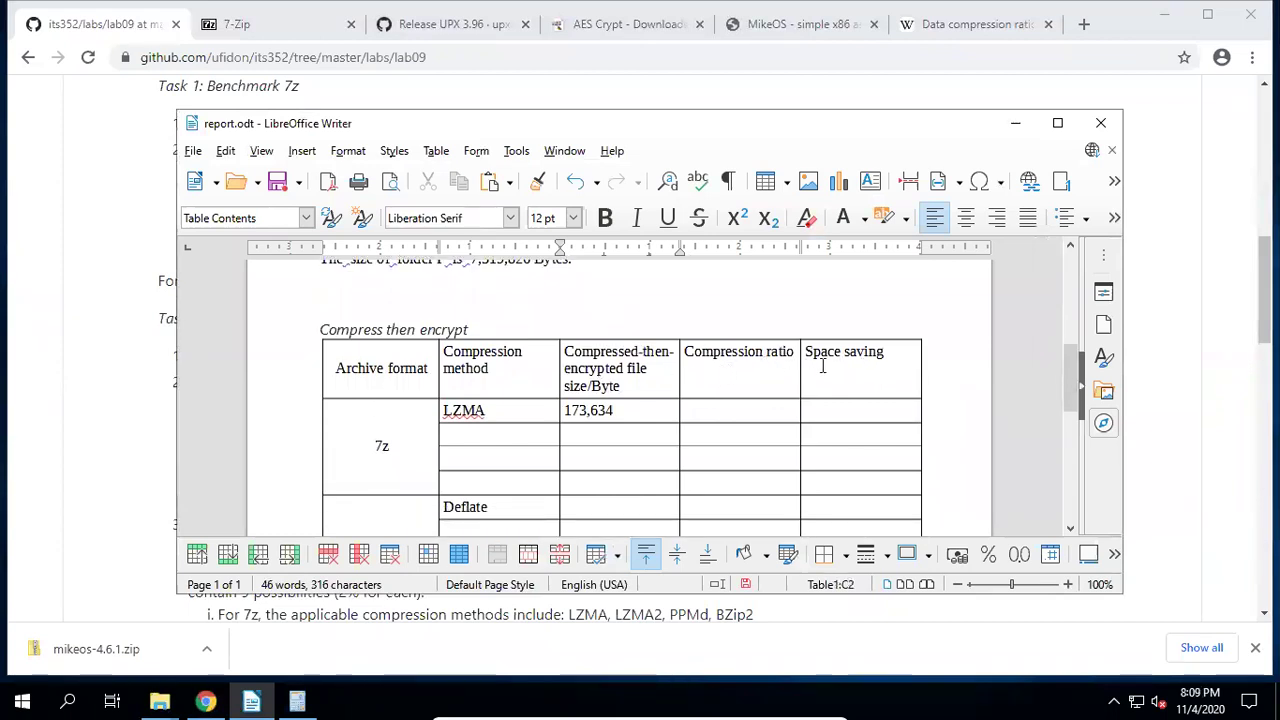
{"action": "double_click", "coordinate": [592, 417]}
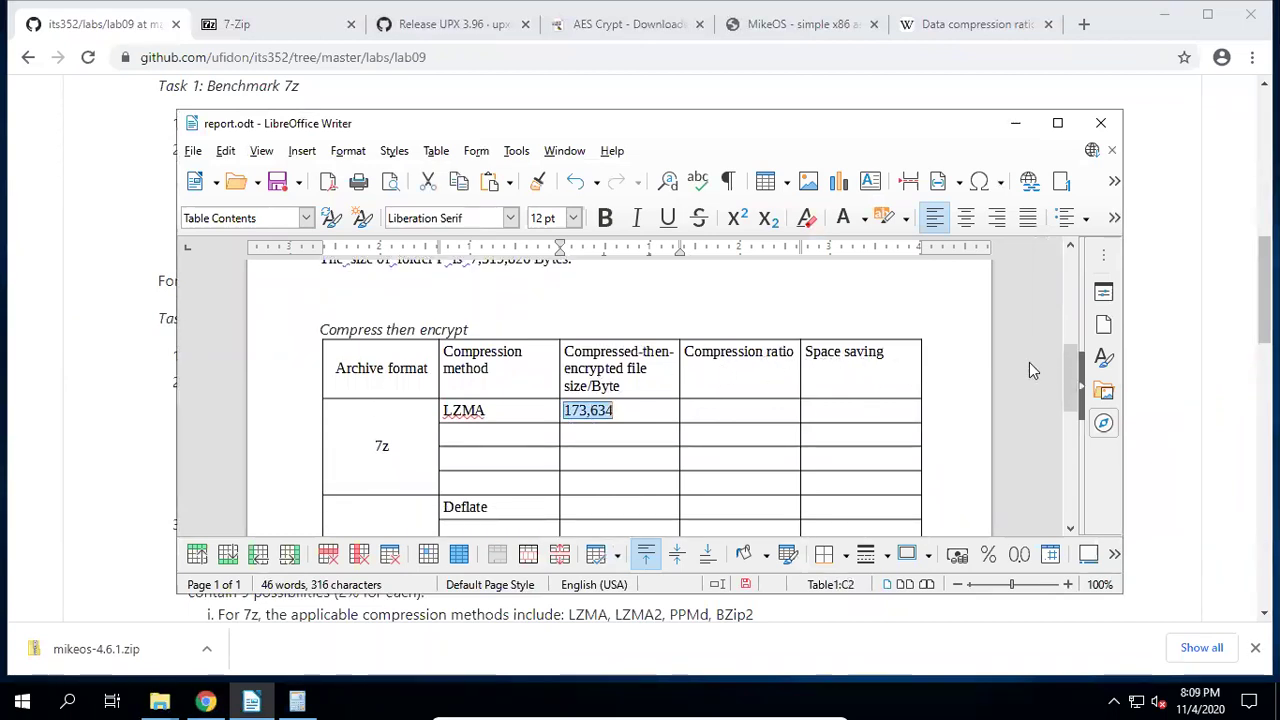
{"action": "left_click_drag", "start_coordinate": [1068, 372], "coordinate": [1068, 363]}
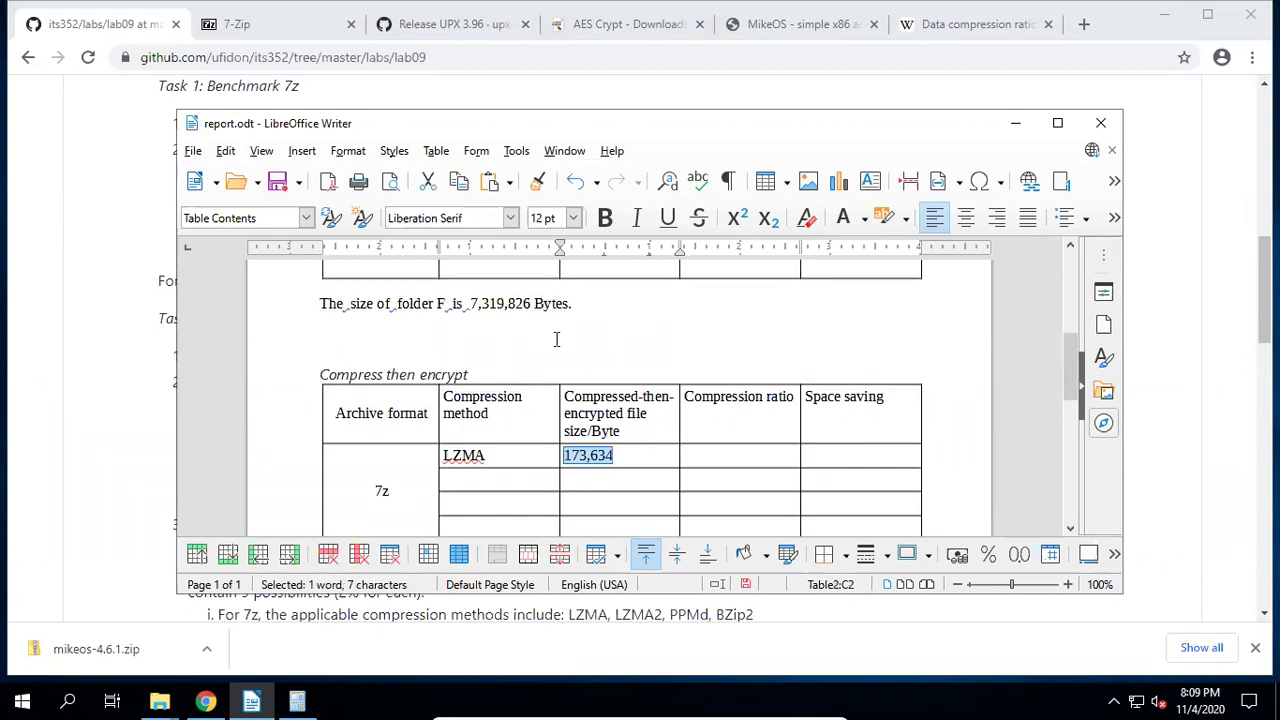
{"action": "left_click_drag", "start_coordinate": [466, 303], "coordinate": [528, 303]}
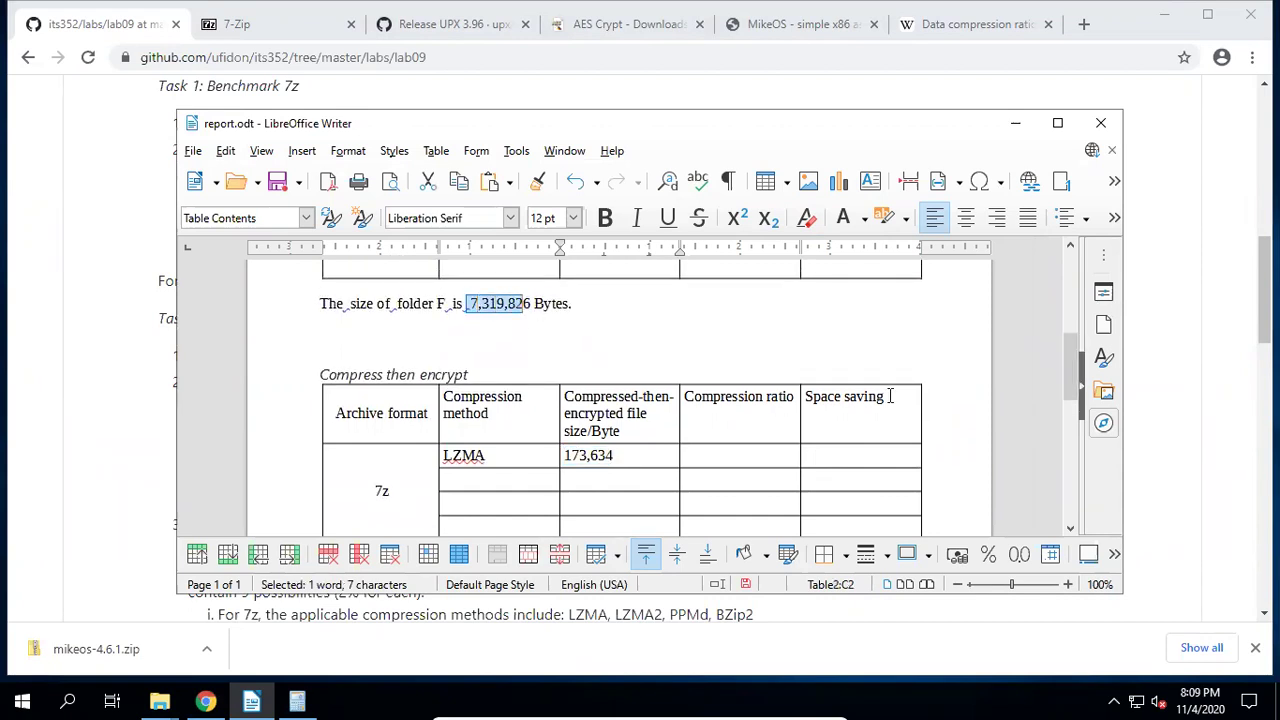
{"action": "left_click_drag", "start_coordinate": [1074, 400], "coordinate": [1063, 430]}
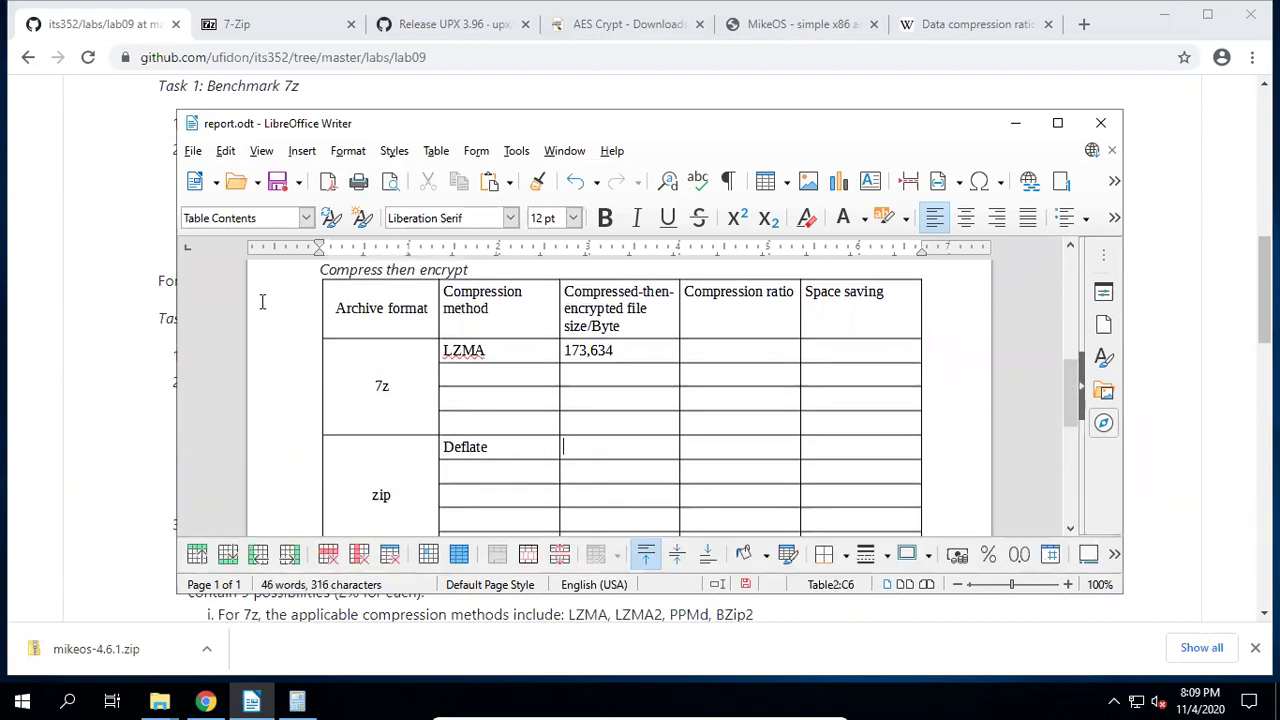
{"action": "mouse_move", "coordinate": [160, 700]}
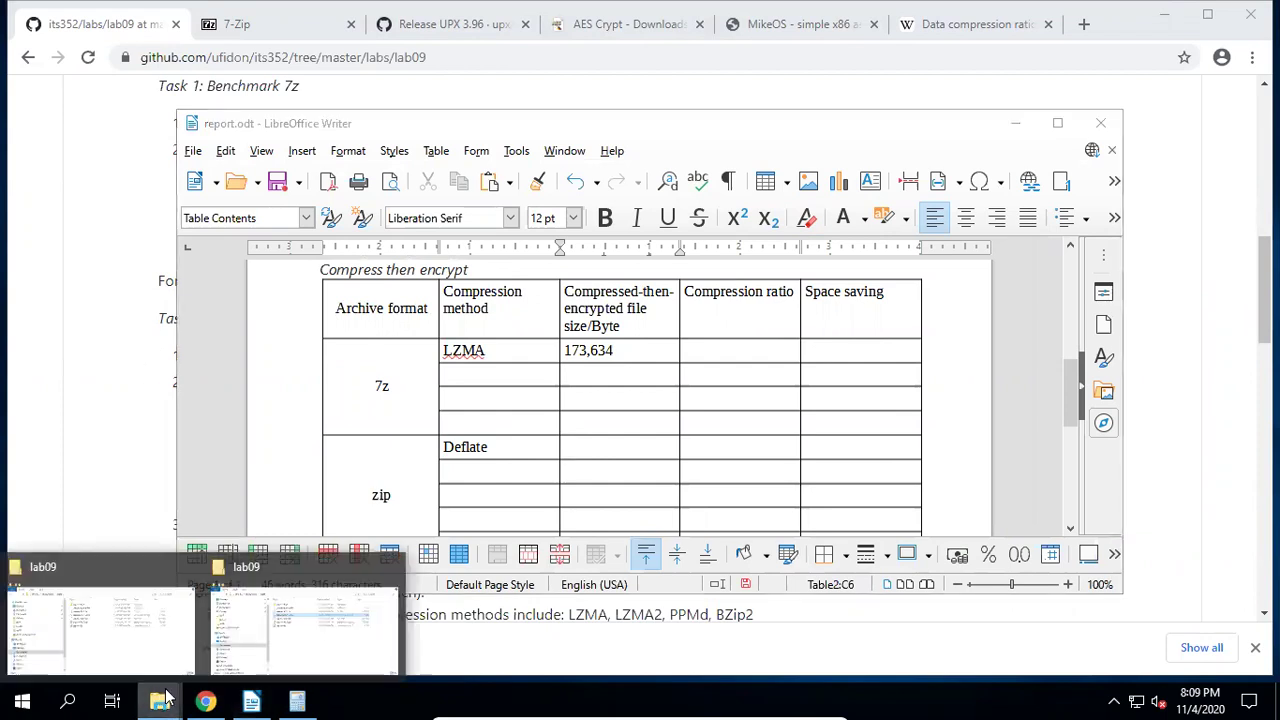
AES-encrypt mikeos-4.6.1.zip with a password, creating mikeos-4.6.1.zip.aes
{"action": "left_click", "coordinate": [281, 564]}
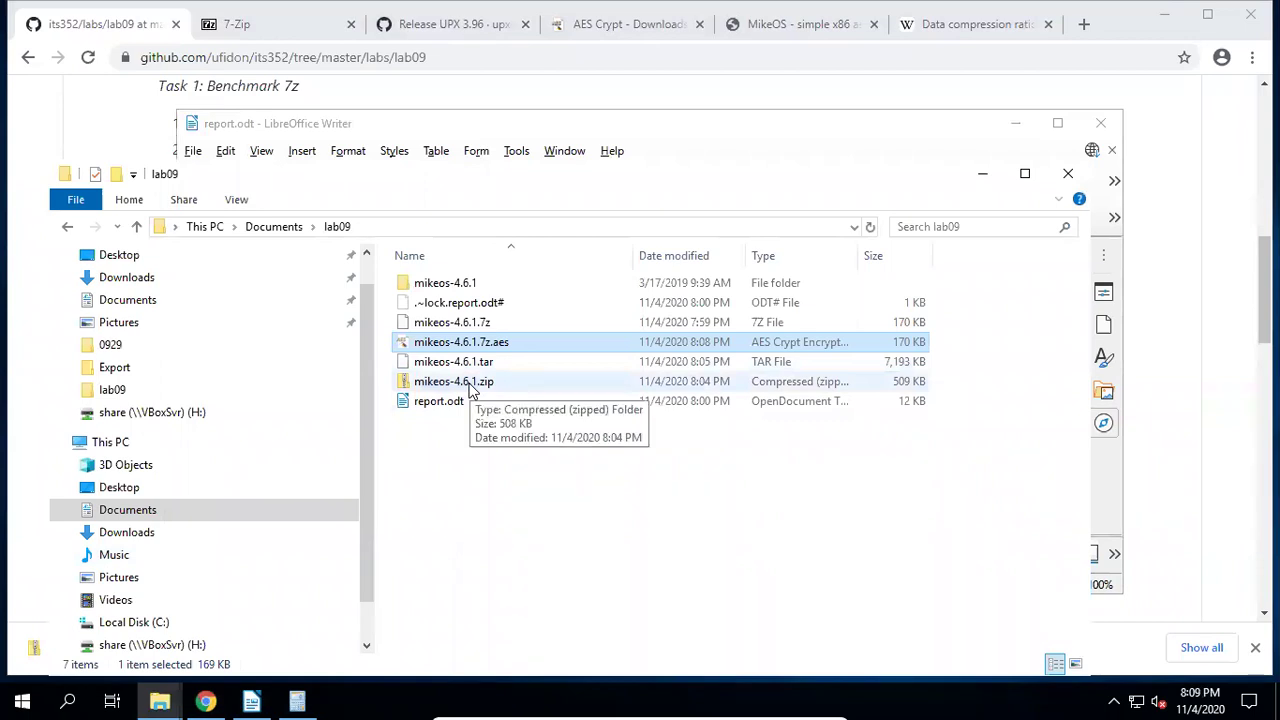
{"action": "right_click", "coordinate": [471, 388]}
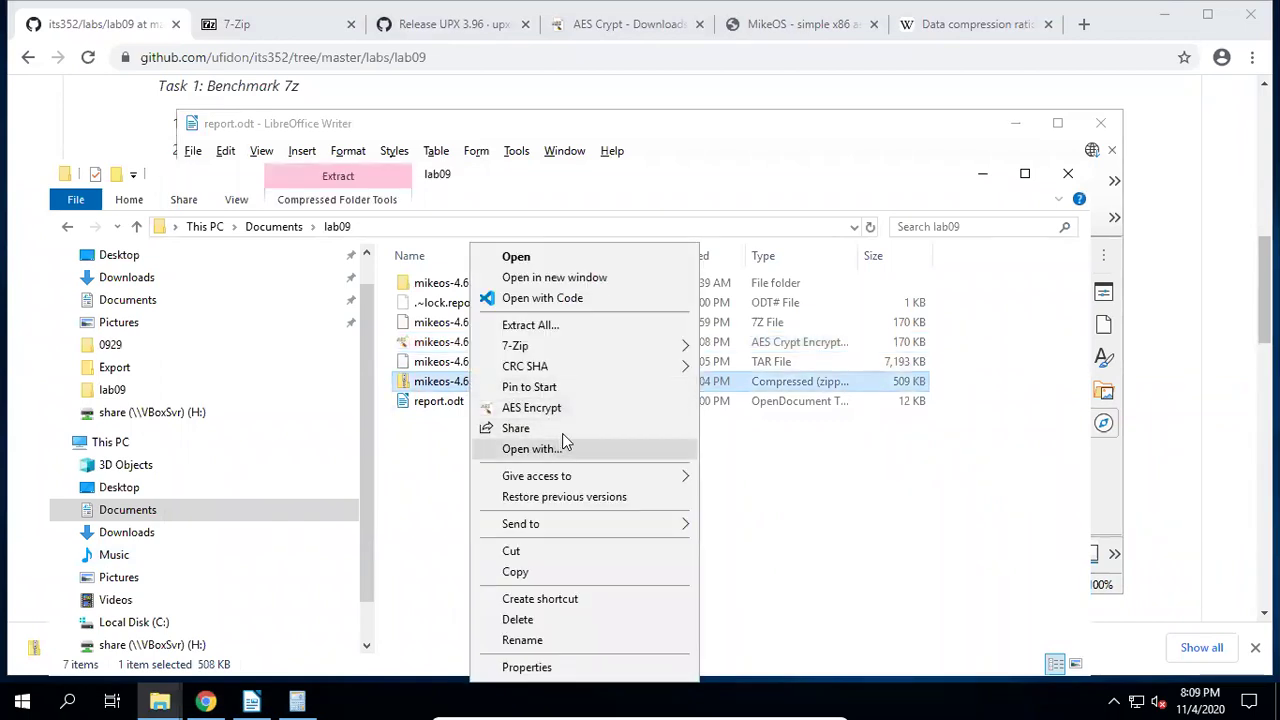
{"action": "left_click", "coordinate": [579, 410]}
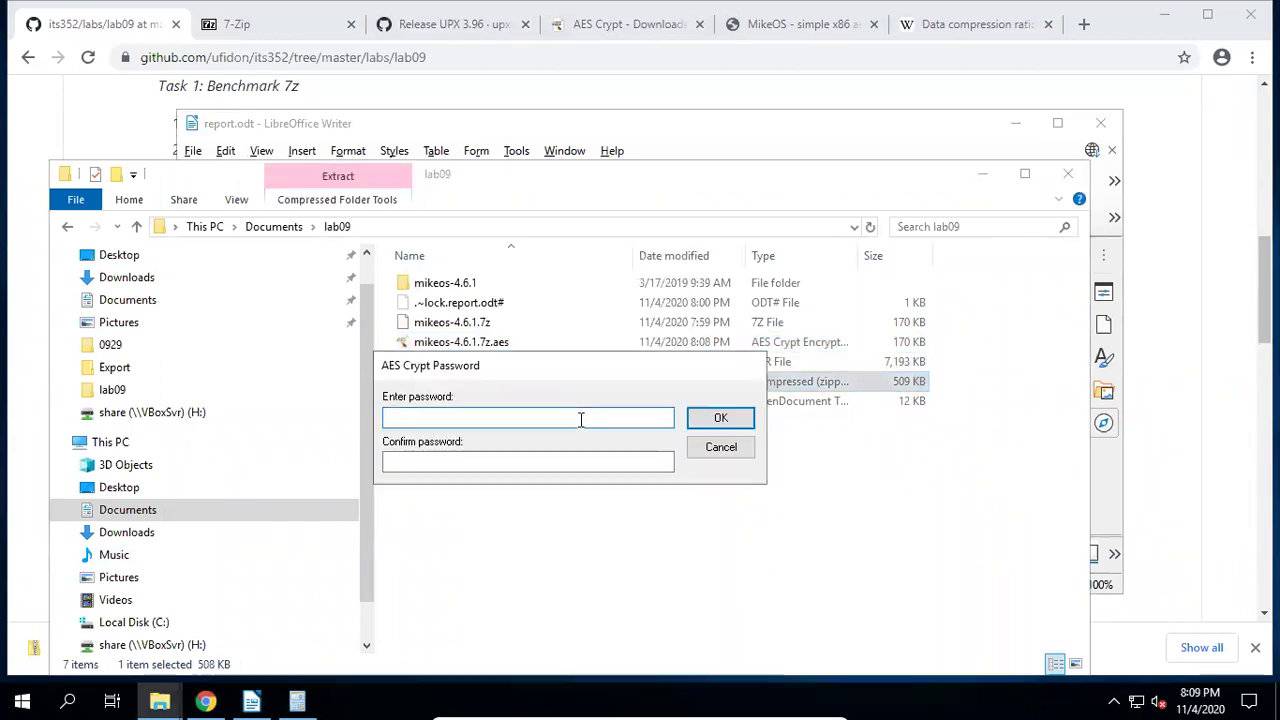
{"action": "type", "text": "p"}
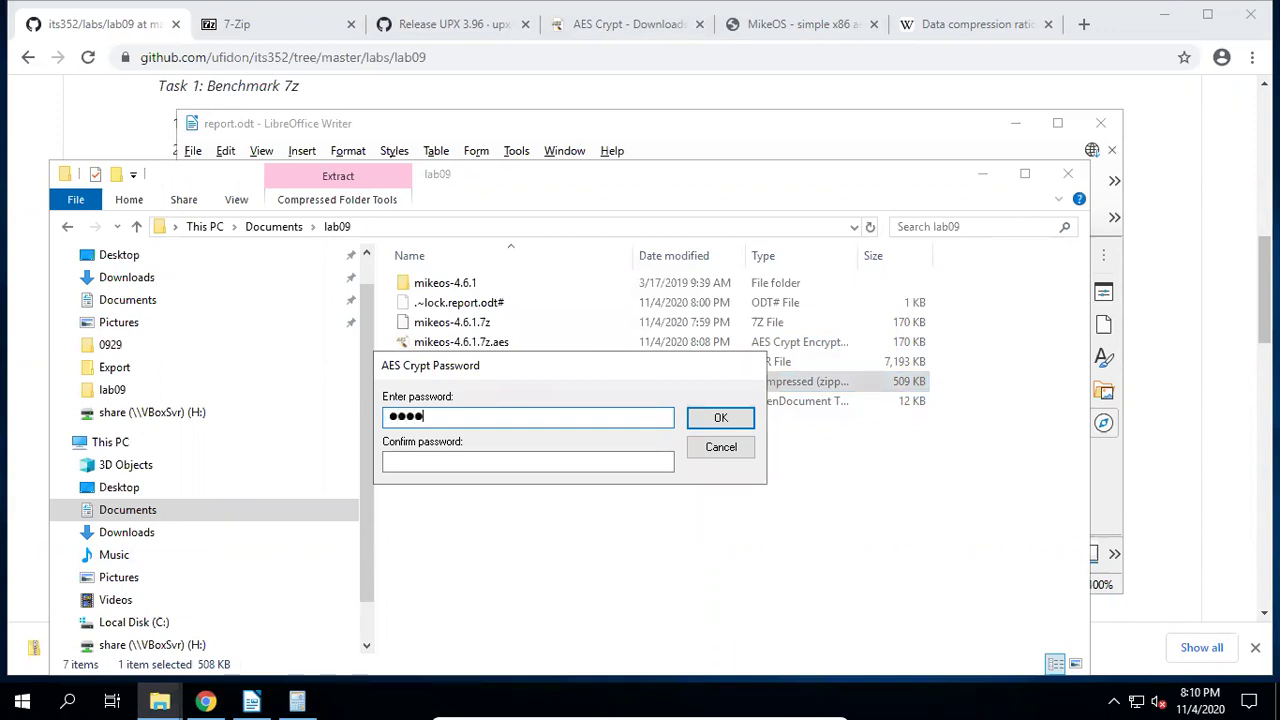
{"action": "type", "text": "assword"}
{"action": "left_click", "coordinate": [528, 460]}
{"action": "type", "text": "p"}
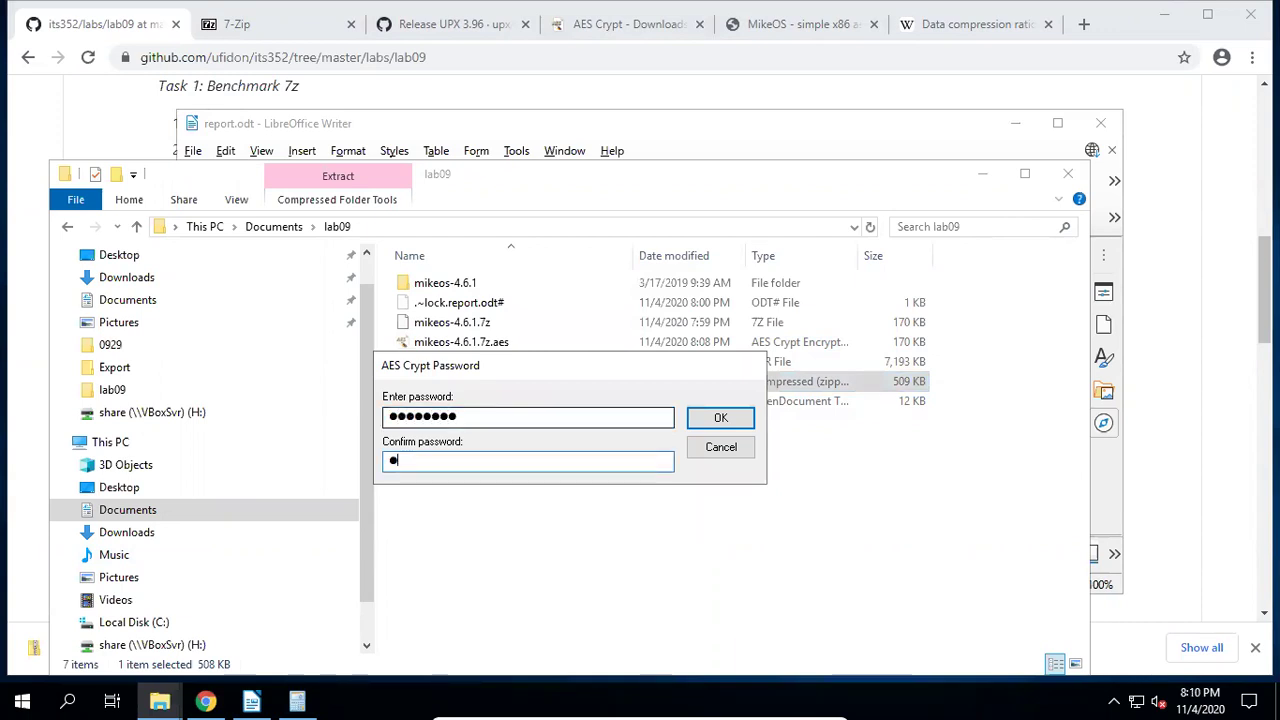
{"action": "type", "text": "assword"}
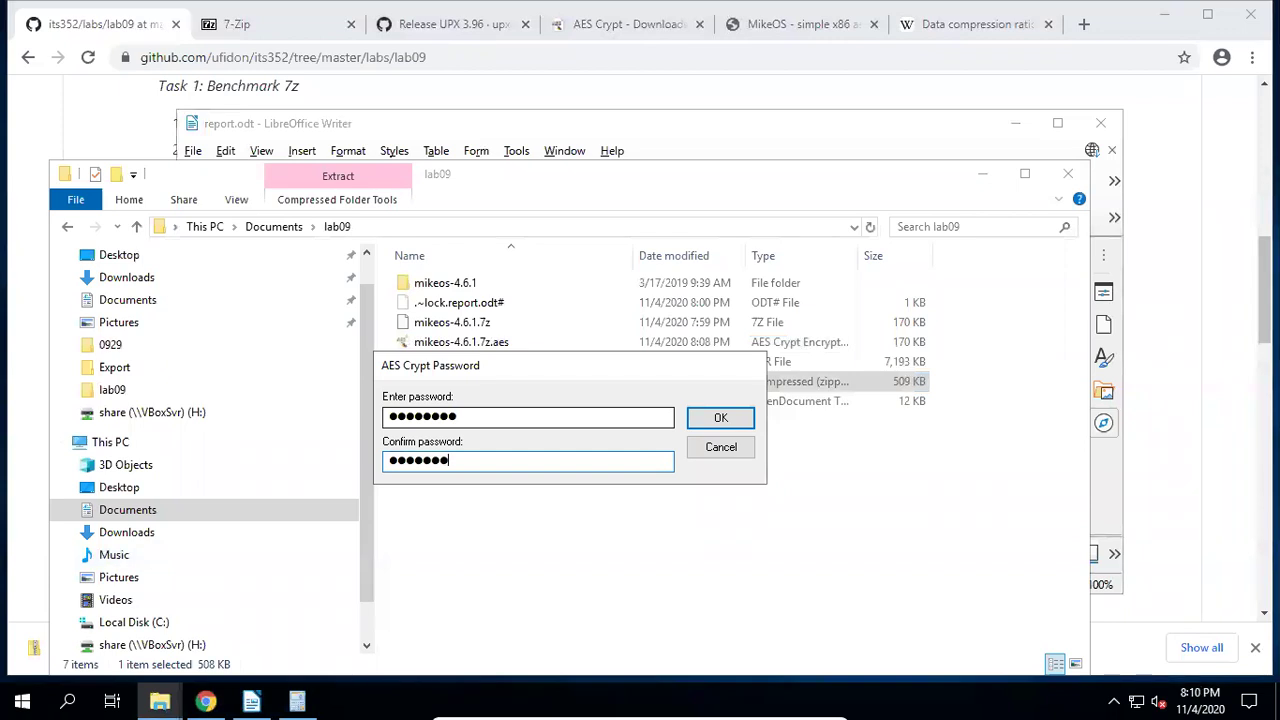
{"action": "left_click", "coordinate": [702, 417]}
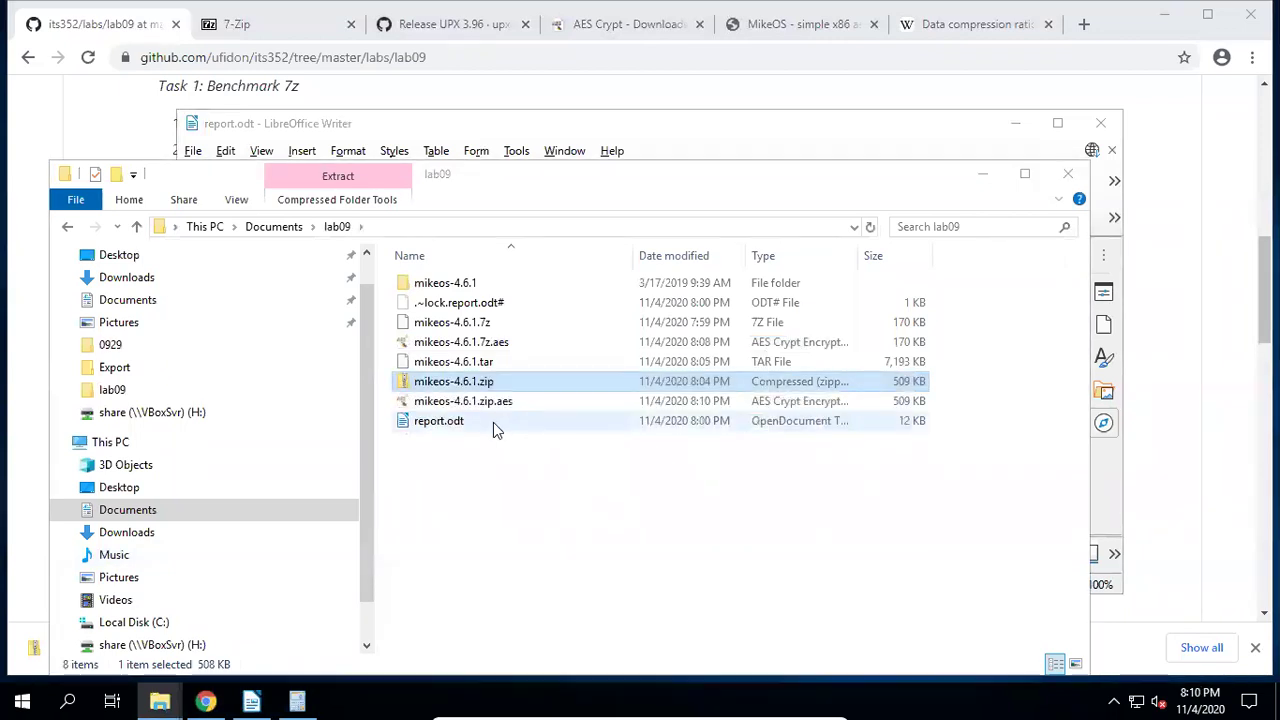
Copy the 521,122-byte size of mikeos-4.6.1.zip.aes from its Properties dialog
{"action": "left_click", "coordinate": [487, 405]}
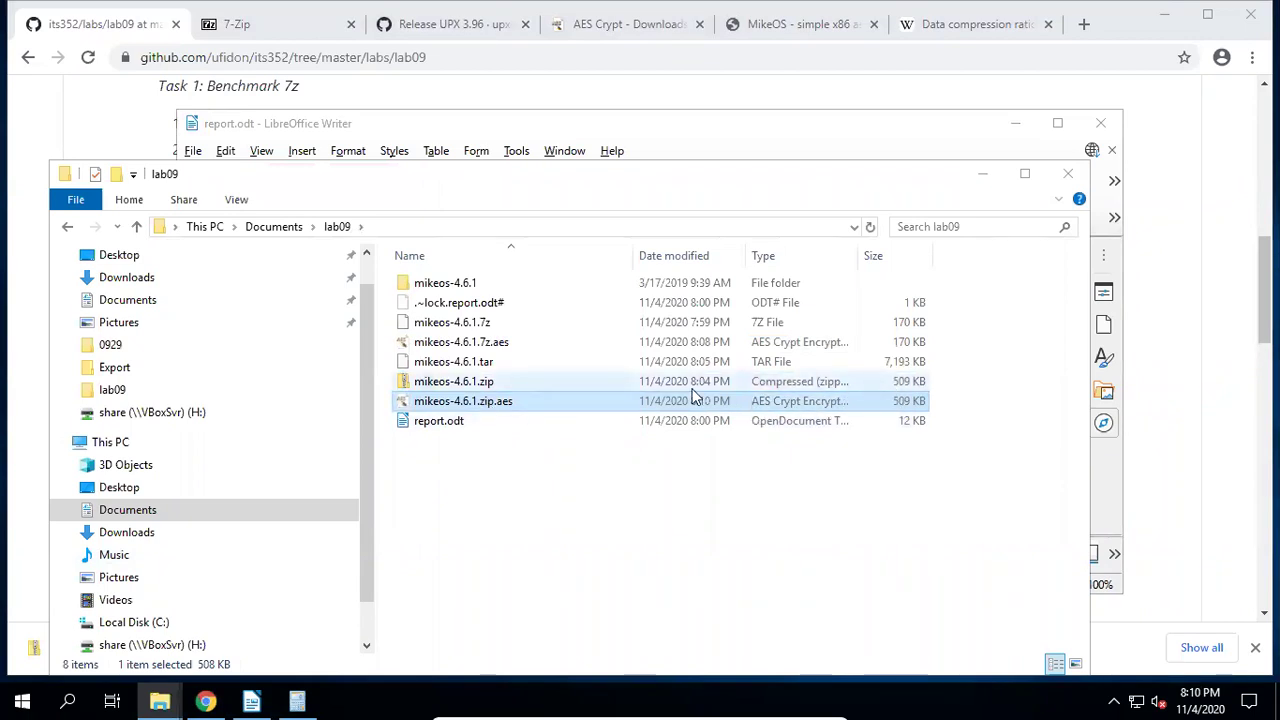
{"action": "right_click", "coordinate": [493, 401]}
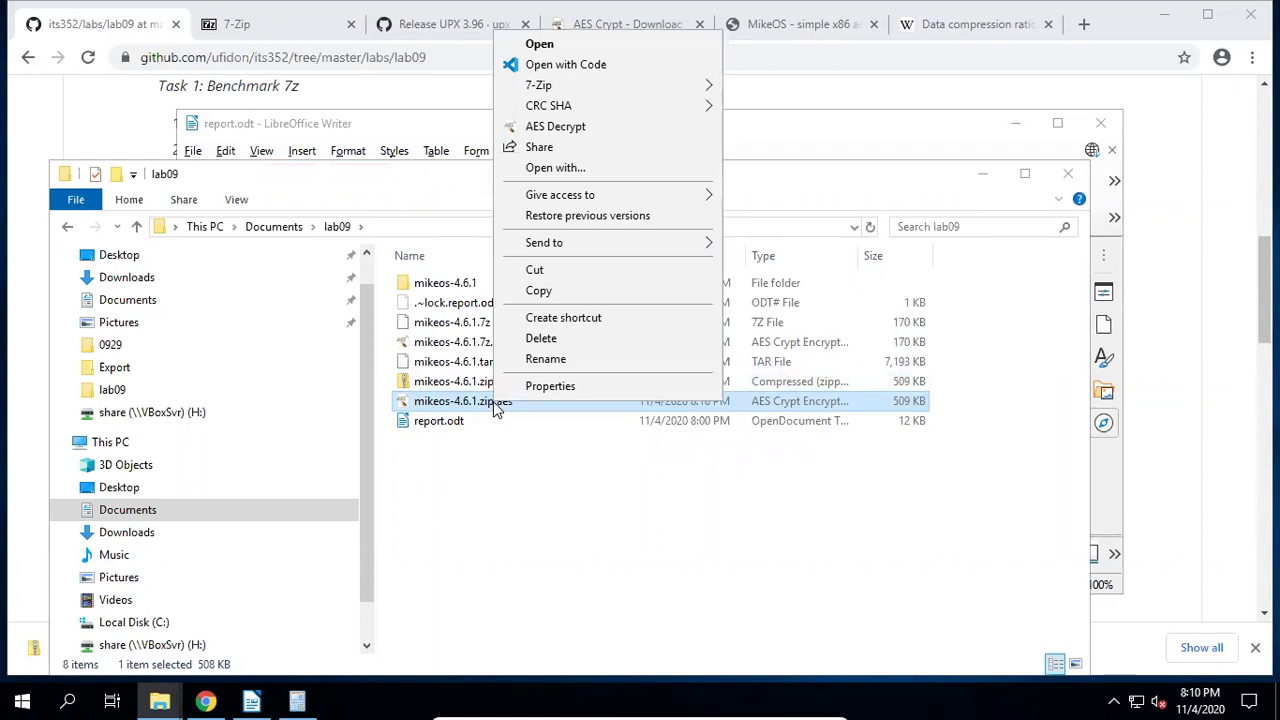
{"action": "left_click", "coordinate": [548, 386]}
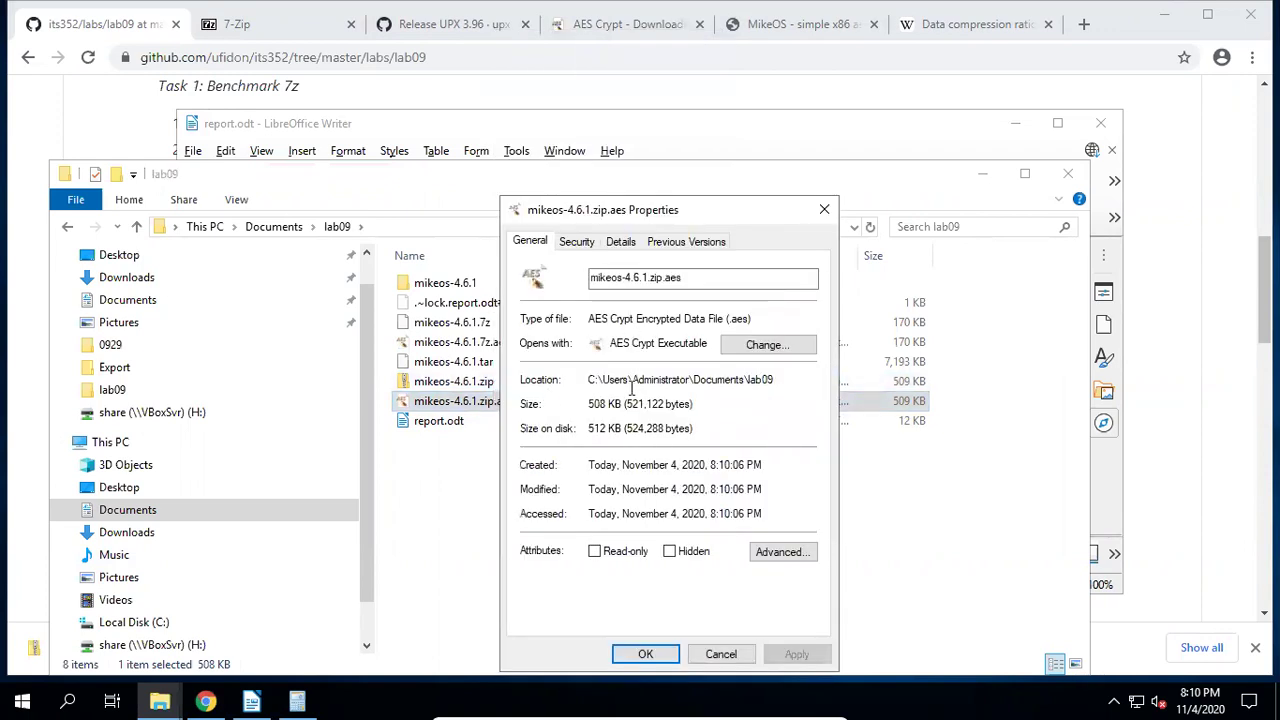
{"action": "left_click_drag", "start_coordinate": [627, 407], "coordinate": [666, 408]}
{"action": "right_click", "coordinate": [652, 410]}
{"action": "left_click", "coordinate": [697, 465]}
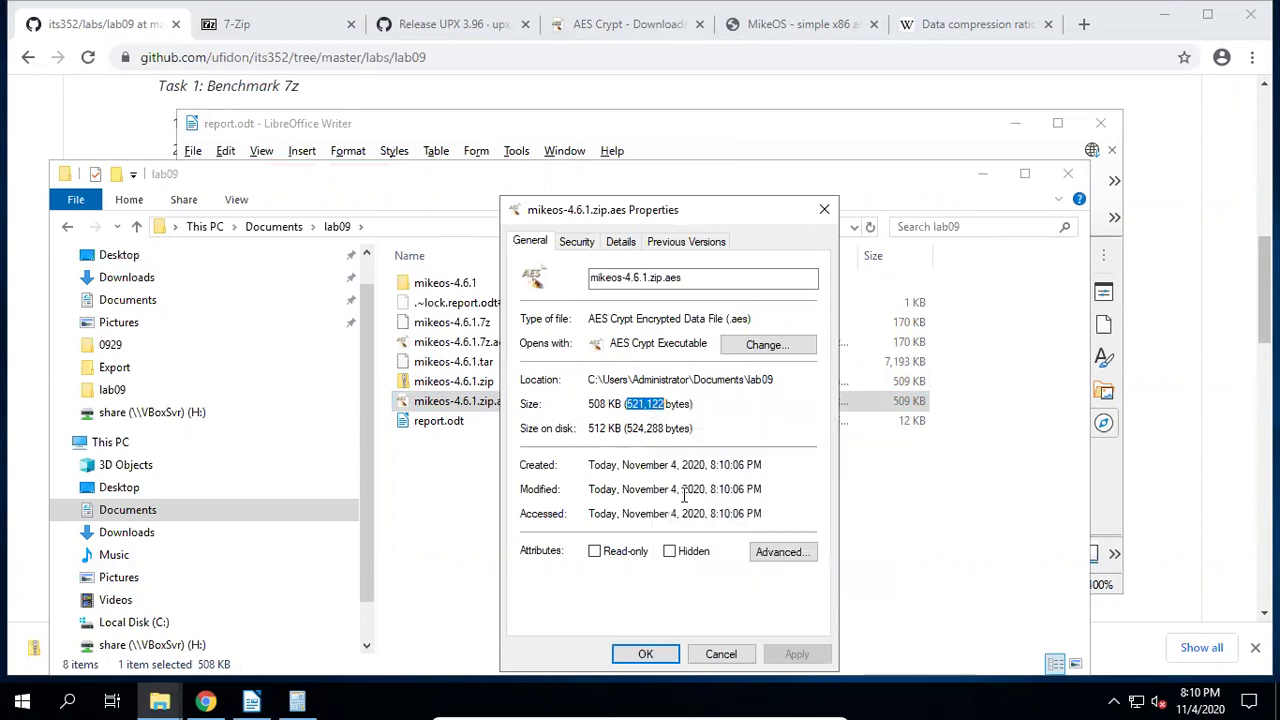
{"action": "left_click", "coordinate": [710, 654]}
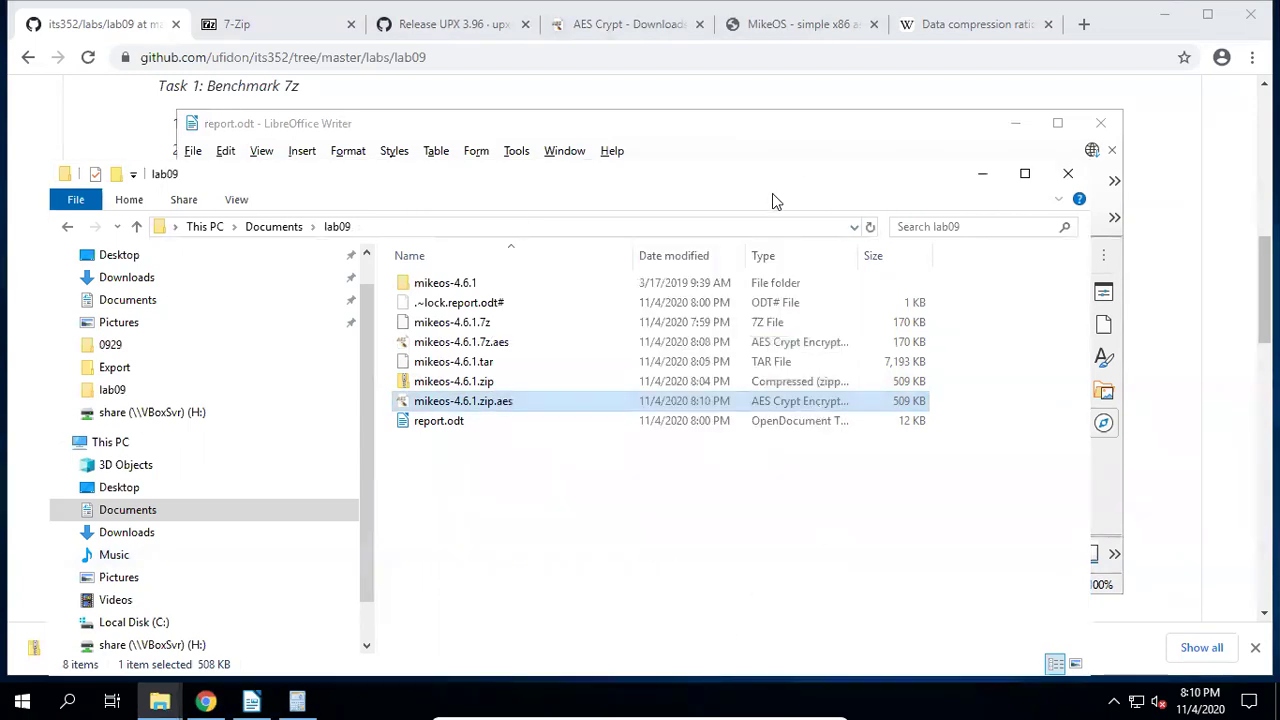
{"action": "left_click", "coordinate": [980, 184]}
Enter 521,122 in the Deflate row's size cell, then review the lab instructions
{"action": "left_click", "coordinate": [611, 448]}
{"action": "key", "text": "ctrl+v"}
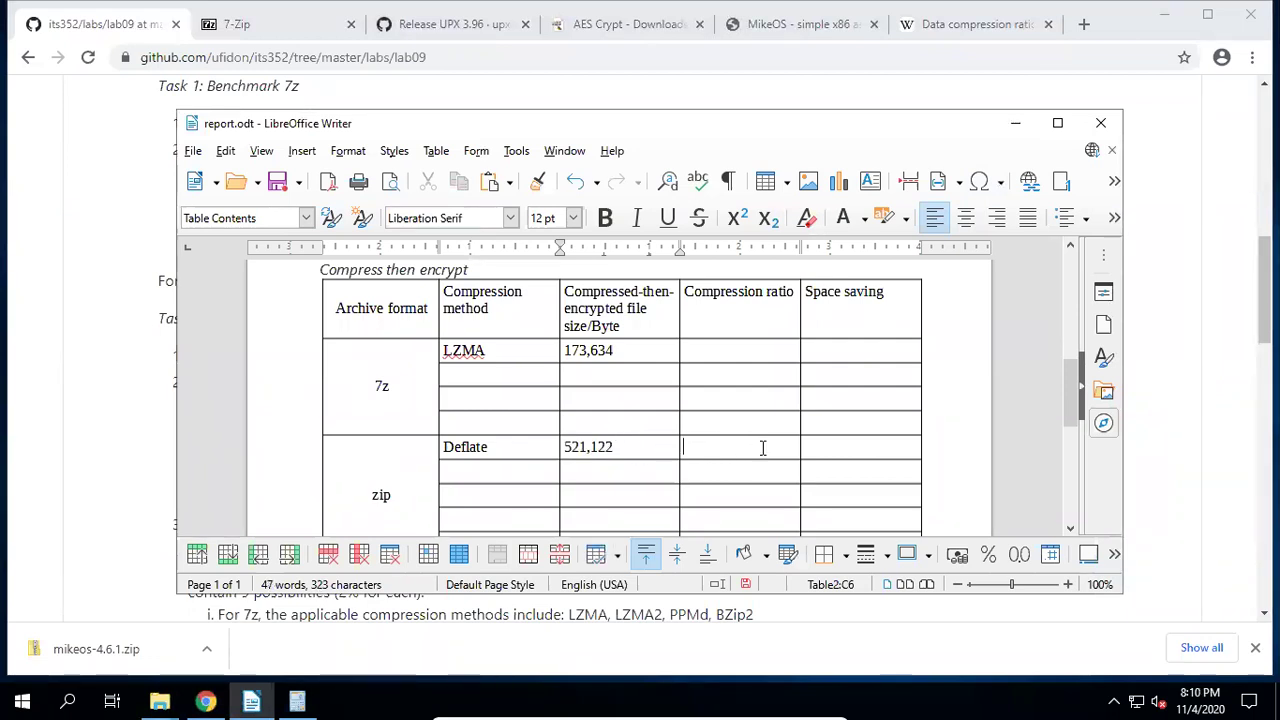
{"action": "left_click", "coordinate": [866, 451]}
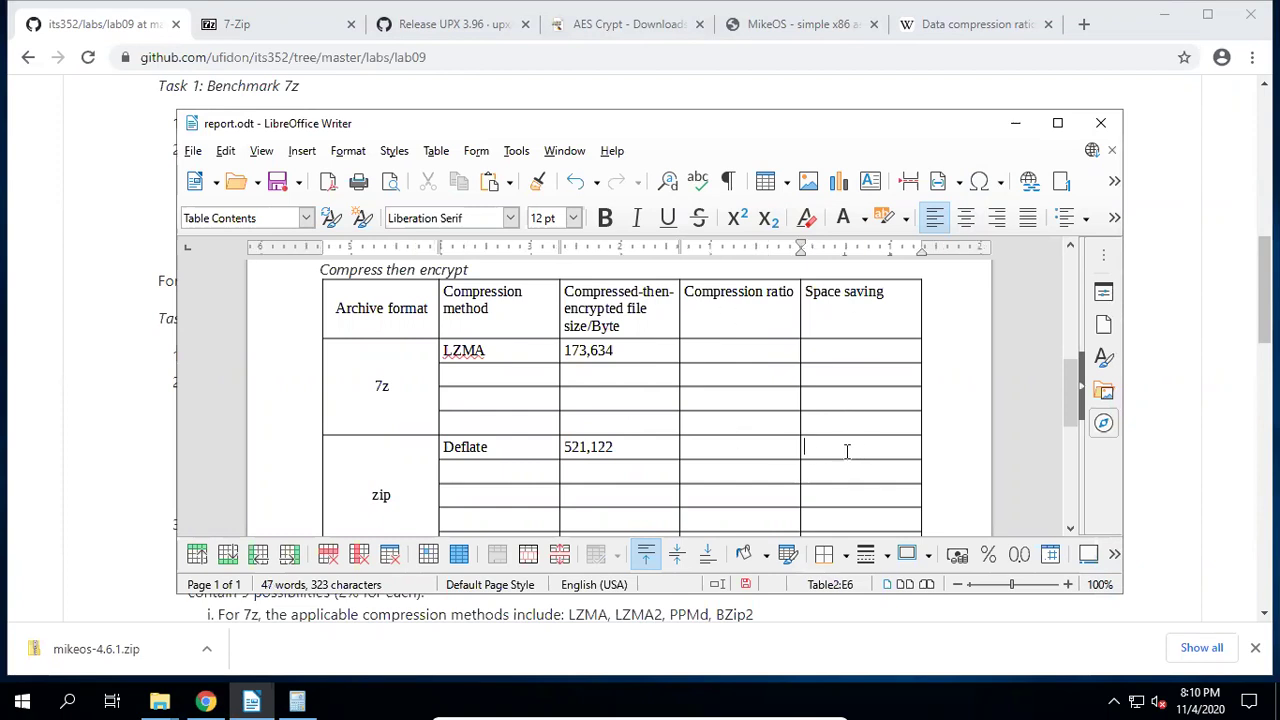
{"action": "left_click", "coordinate": [125, 307]}
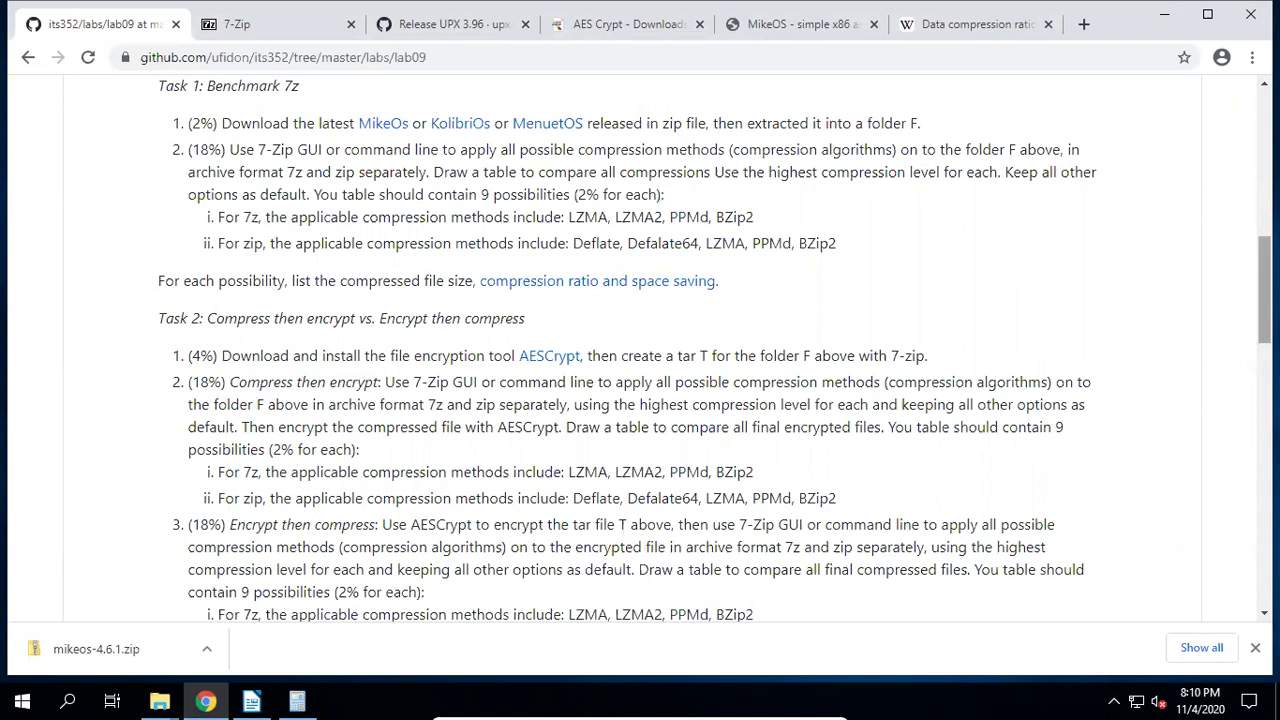
{"action": "scroll", "coordinate": [273, 530], "scroll_direction": "down", "scroll_amount": 2}
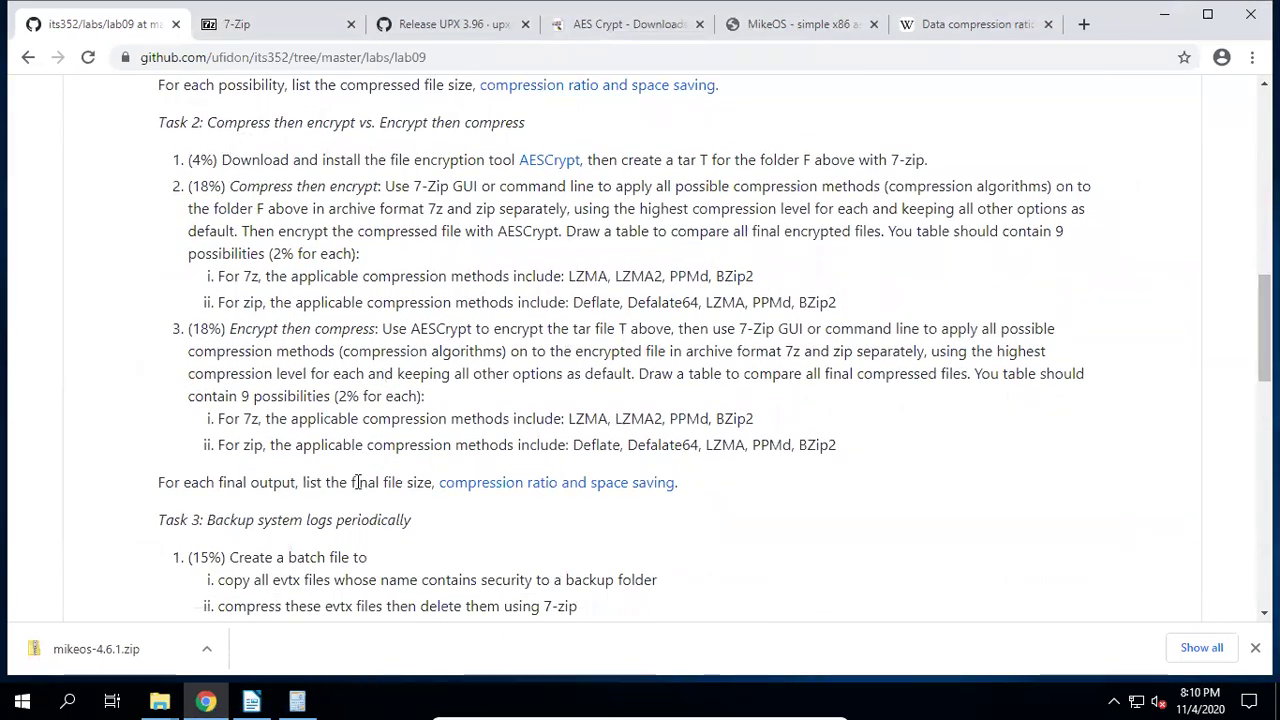
{"action": "left_click", "coordinate": [251, 703]}
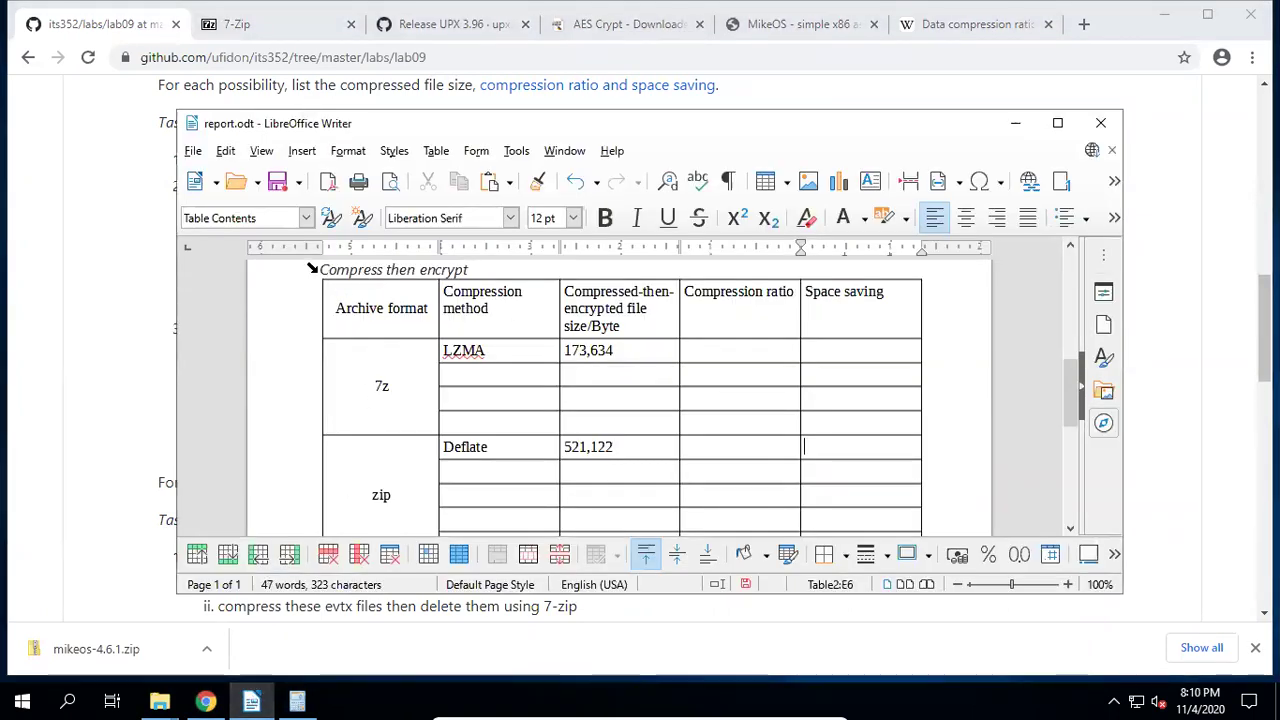
Select the Compress then encrypt table and paste the clipboard into the paragraph below
{"action": "left_click", "coordinate": [322, 271]}
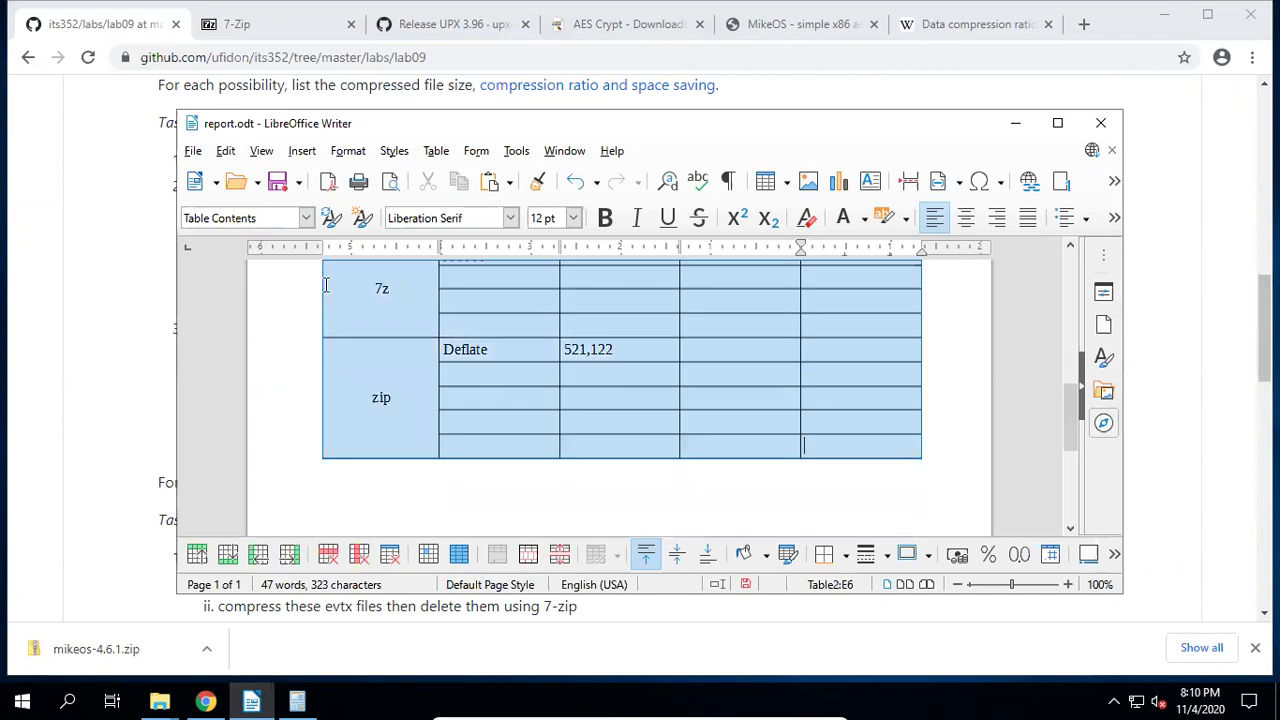
{"action": "scroll", "coordinate": [1065, 407], "scroll_direction": "down", "scroll_amount": 2}
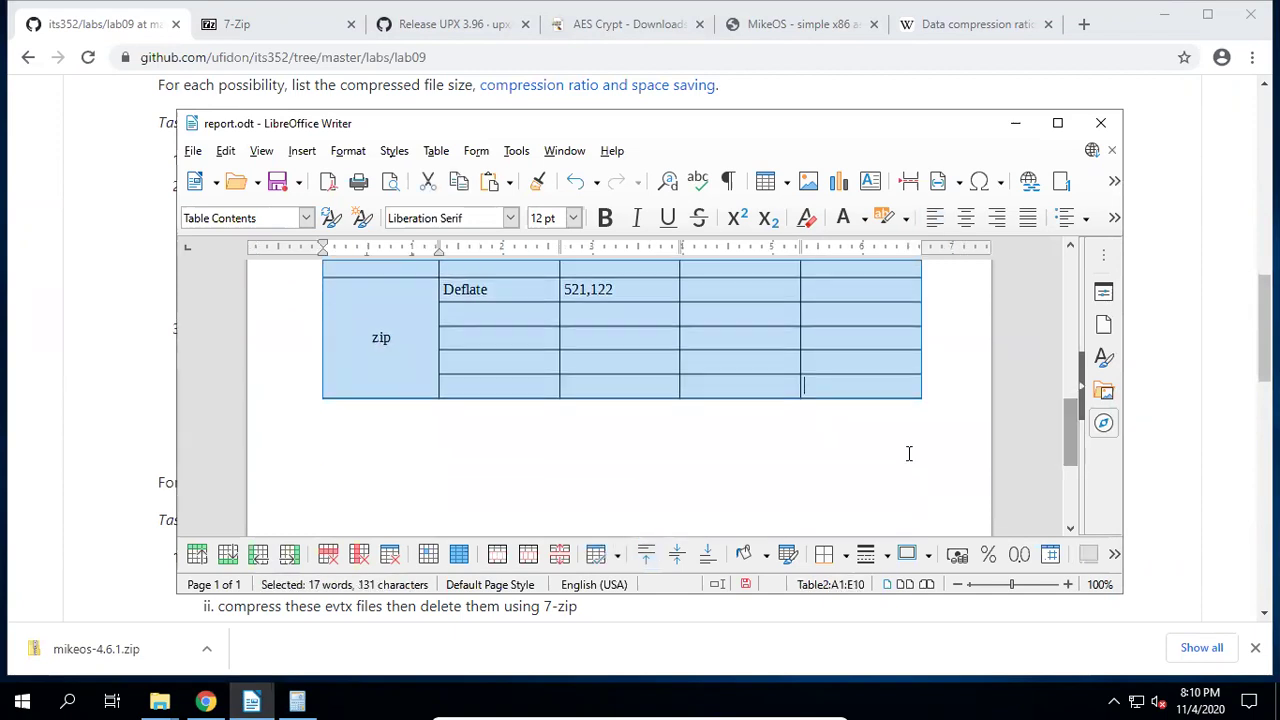
{"action": "left_click", "coordinate": [647, 454]}
{"action": "left_click", "coordinate": [693, 463]}
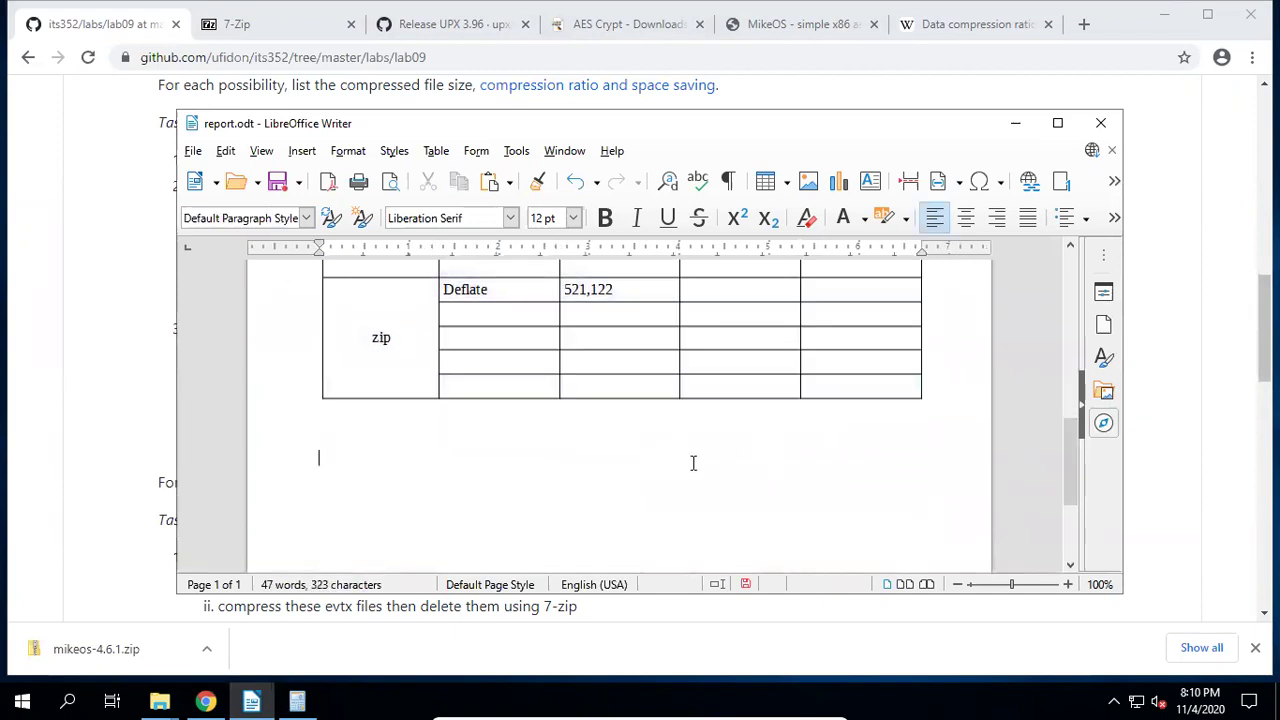
{"action": "key", "text": "ctrl+v"}
{"action": "left_click_drag", "start_coordinate": [1070, 463], "coordinate": [1065, 403]}
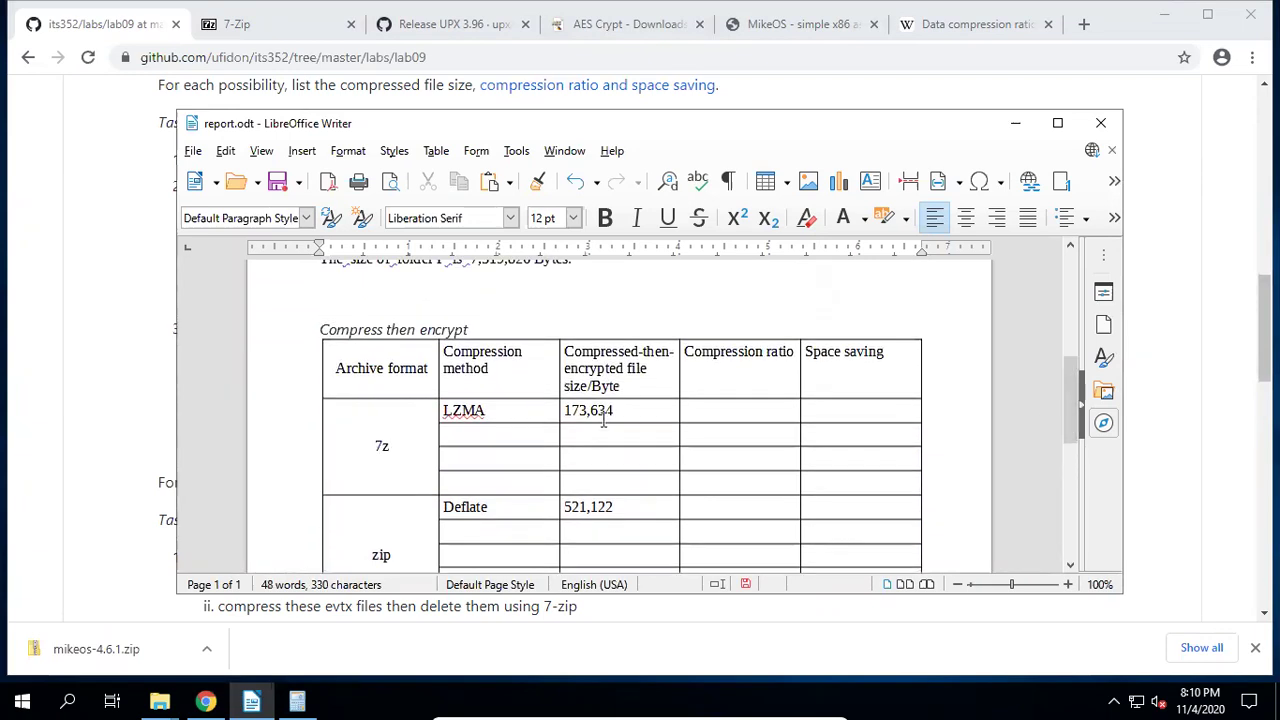
Copy the table, remove the stray pasted number, and paste a duplicate below the original
{"action": "left_click", "coordinate": [315, 331]}
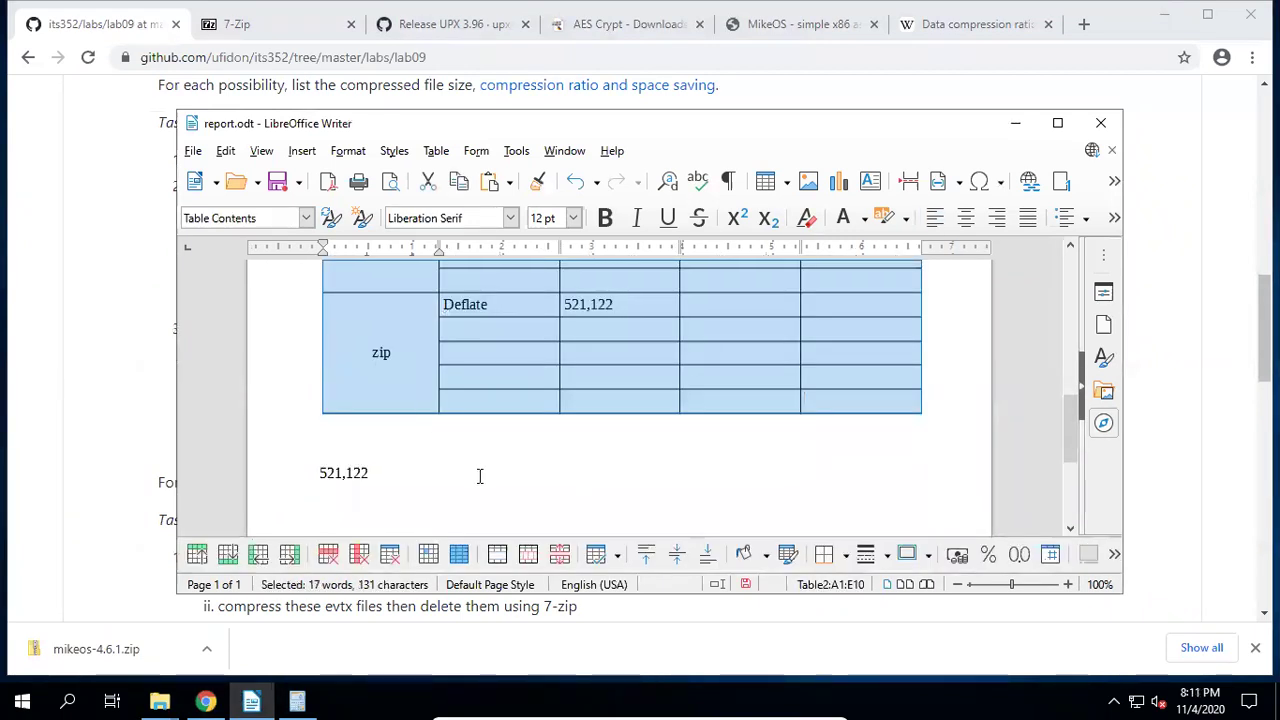
{"action": "left_click_drag", "start_coordinate": [370, 473], "coordinate": [322, 473]}
{"action": "key", "text": "BackSpace"}
{"action": "key", "text": "BackSpace"}
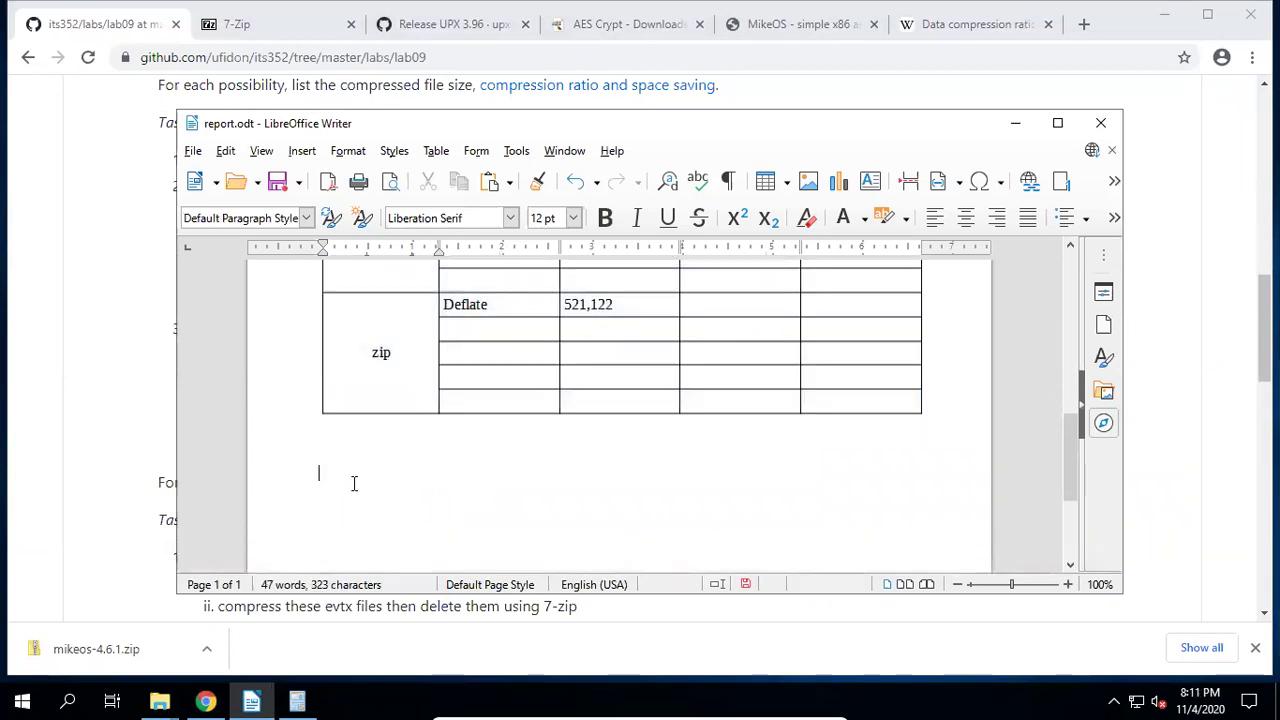
{"action": "key", "text": "ctrl+v"}
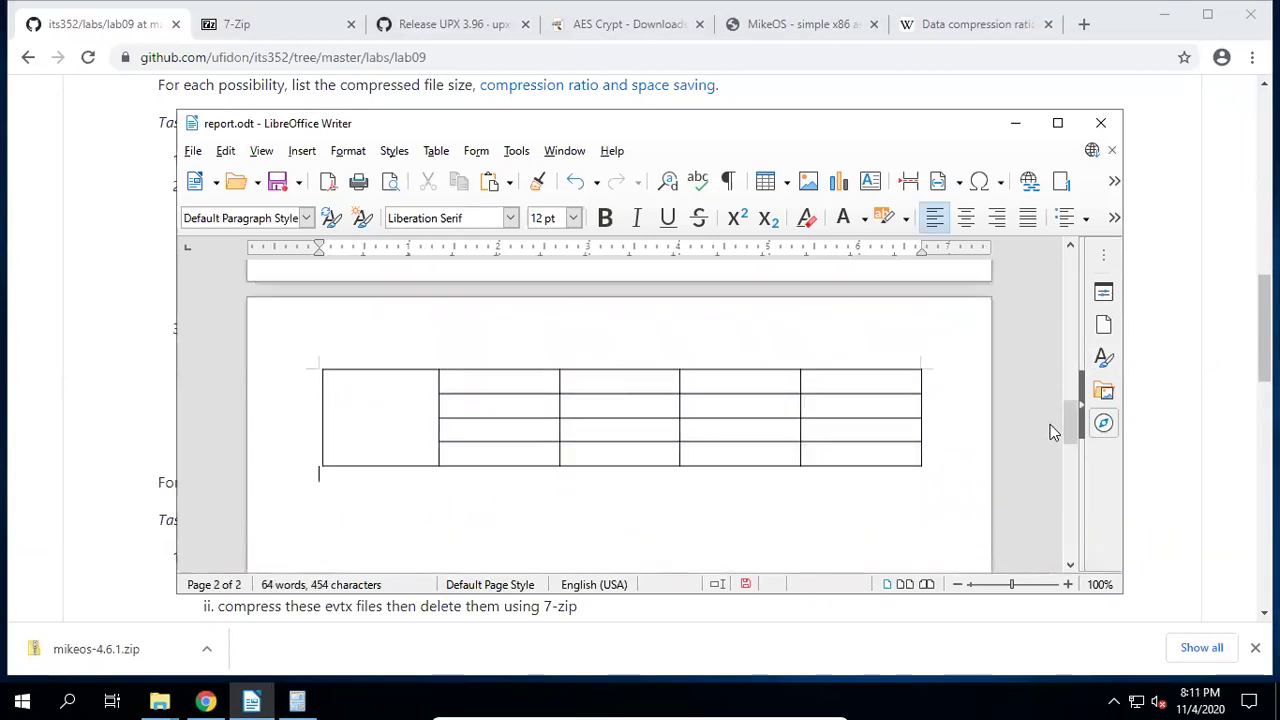
{"action": "left_click_drag", "start_coordinate": [1071, 420], "coordinate": [1061, 378]}
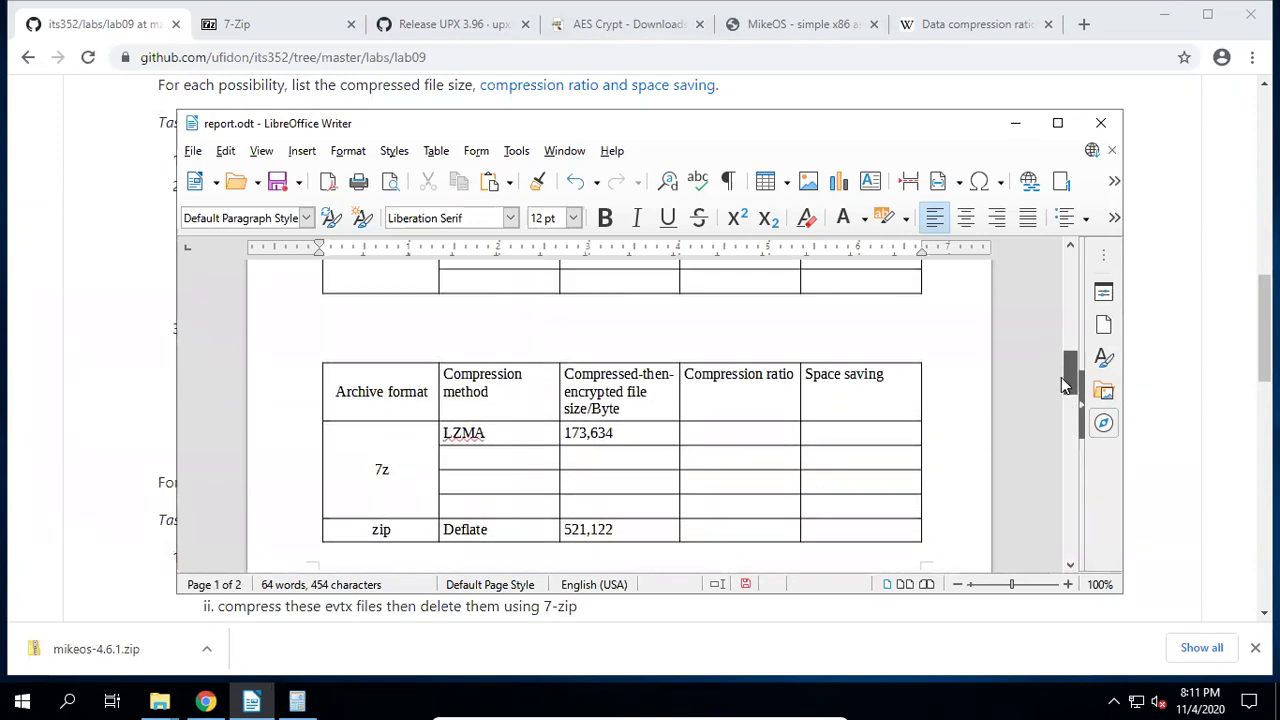
Copy the phrase 'Encrypt then compress' from the lab instructions page
{"action": "left_click", "coordinate": [118, 296]}
{"action": "left_click_drag", "start_coordinate": [229, 329], "coordinate": [379, 329]}
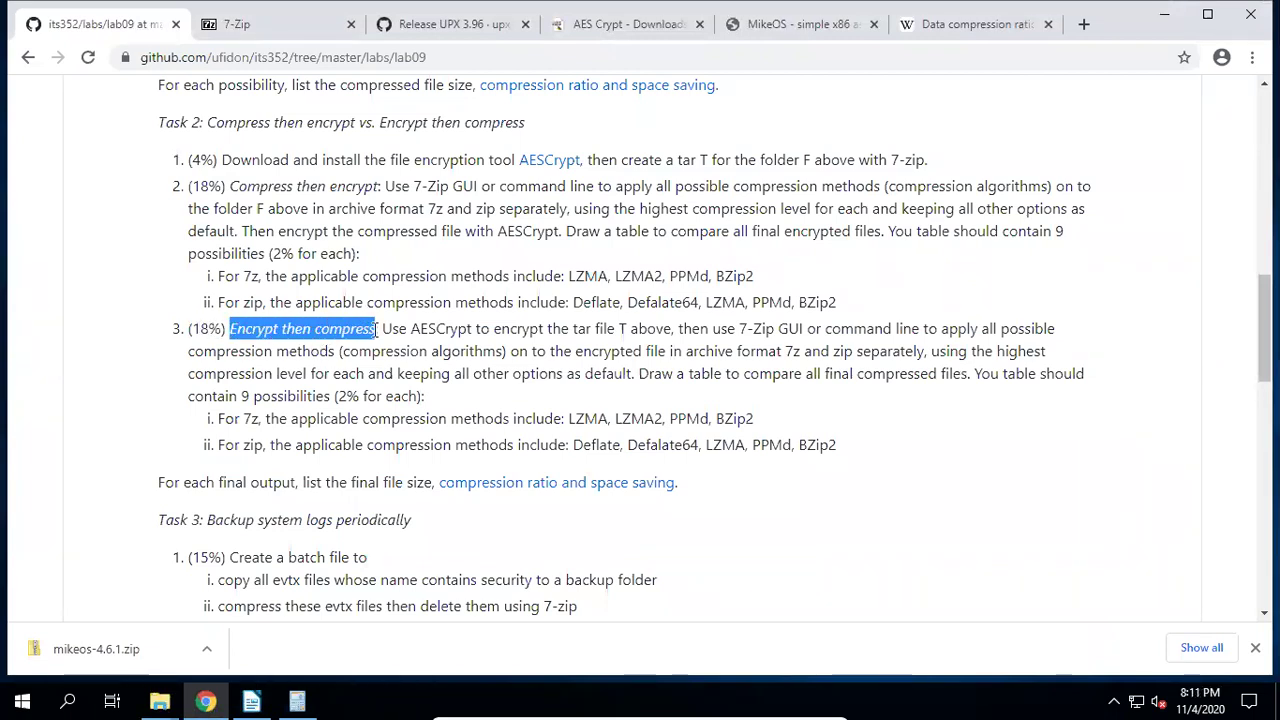
{"action": "right_click", "coordinate": [335, 329]}
{"action": "left_click", "coordinate": [365, 342]}
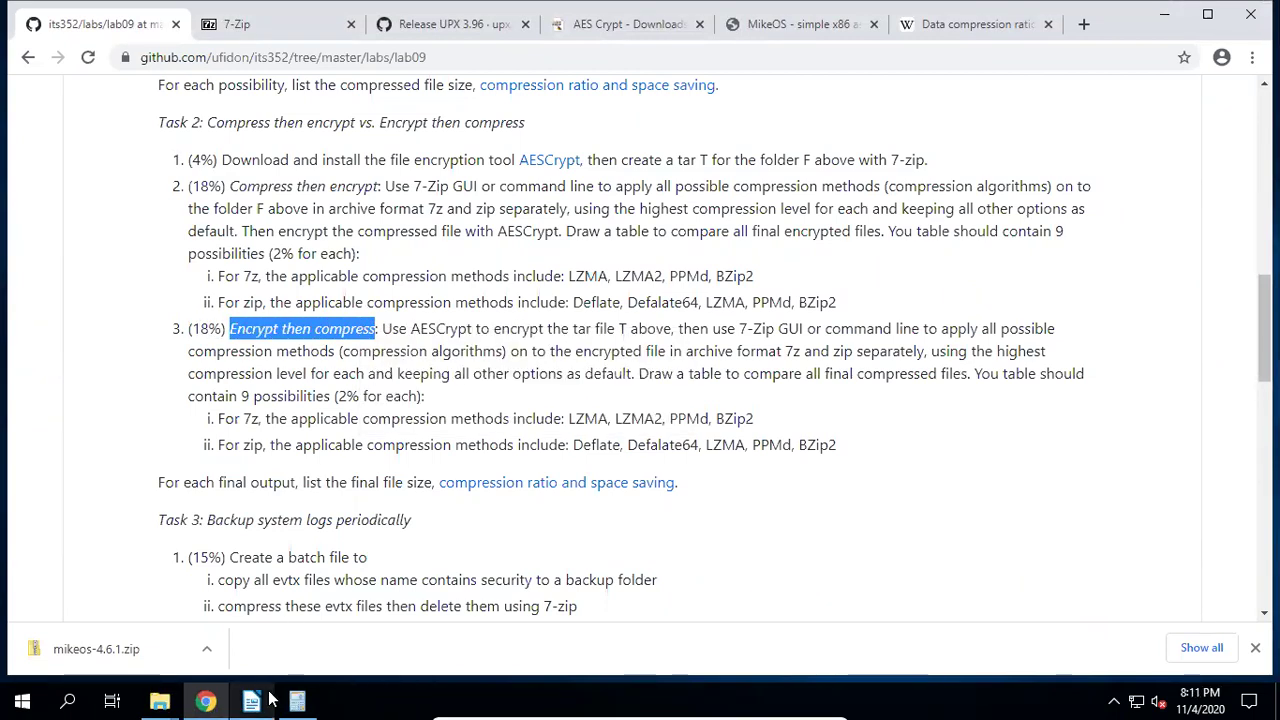
{"action": "mouse_move", "coordinate": [251, 702]}
{"action": "left_click", "coordinate": [313, 593]}
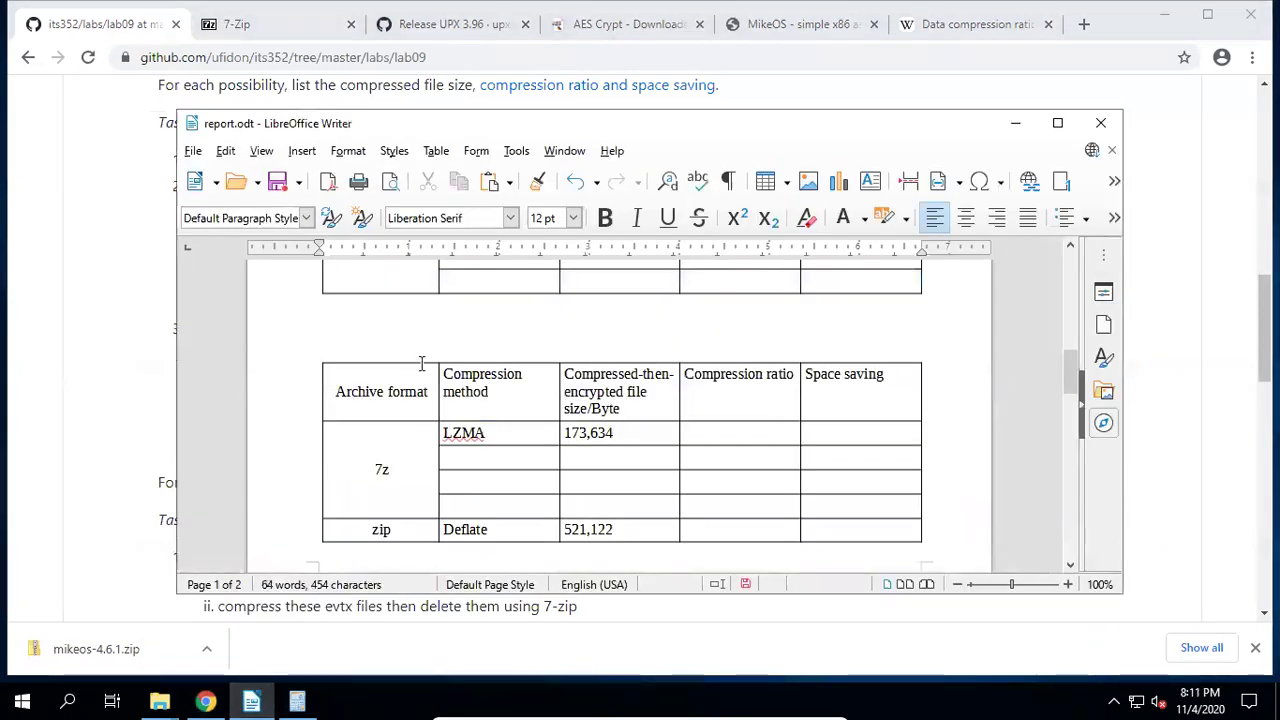
Caption the new table 'Encrypt then compress' and retitle its size column Encrypted-then-compress file size/Byte
{"action": "key", "text": "ctrl+v"}
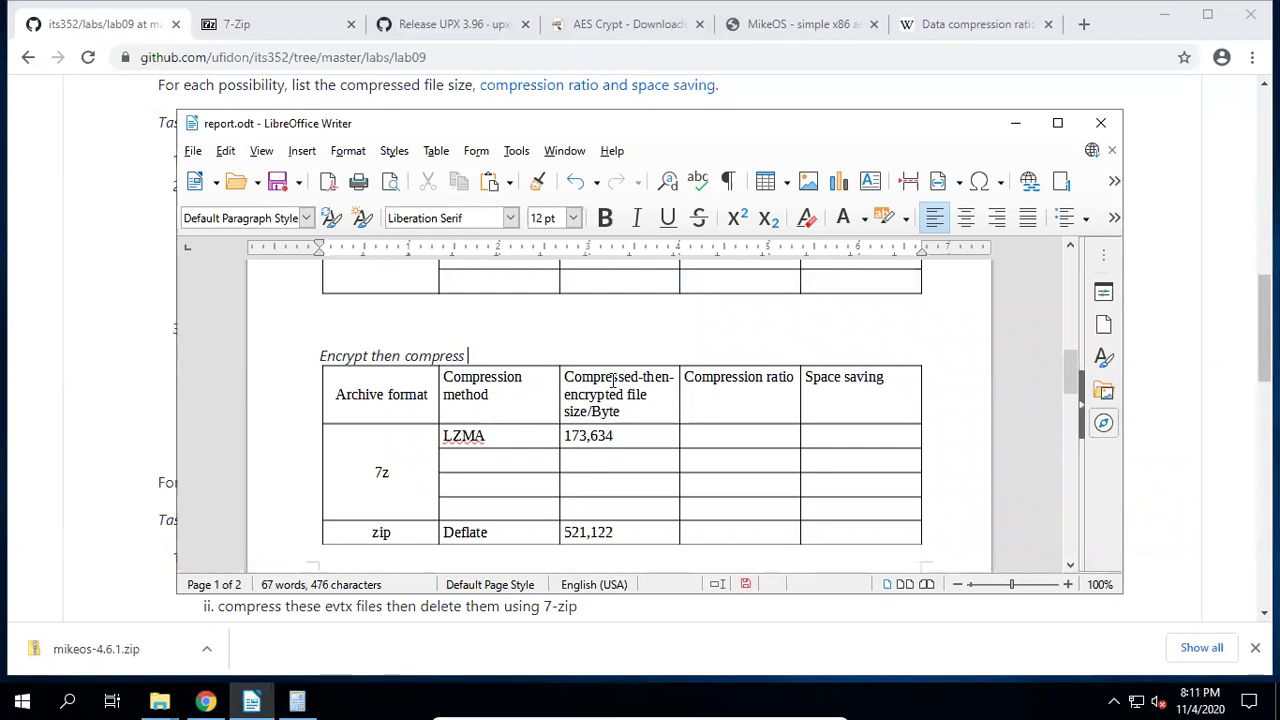
{"action": "left_click_drag", "start_coordinate": [566, 378], "coordinate": [622, 394]}
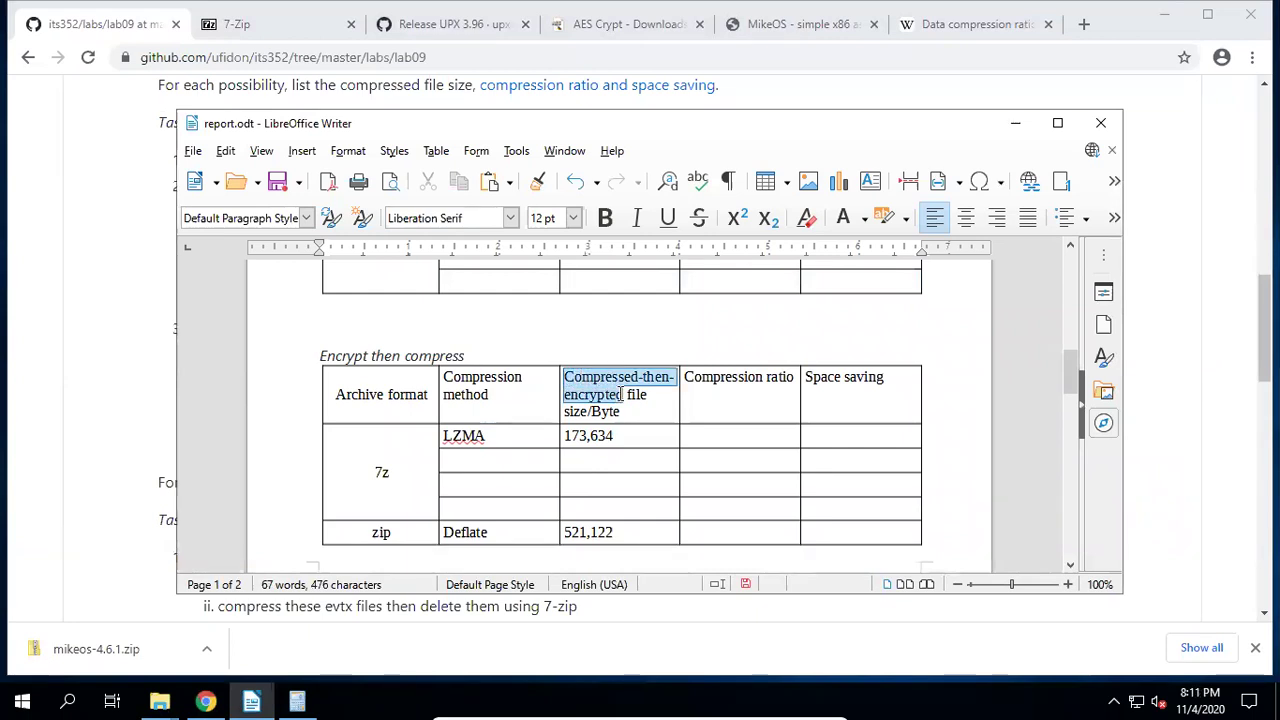
{"action": "type", "text": "End"}
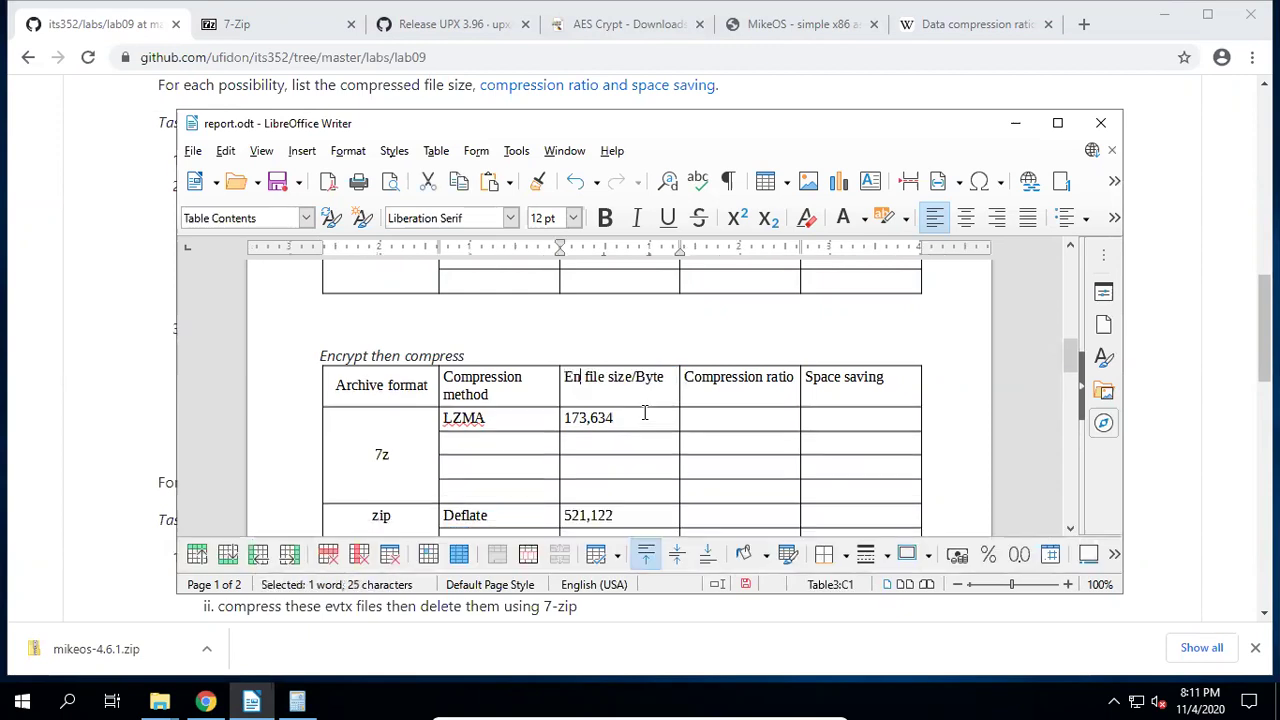
{"action": "key", "text": "BackSpace"}
{"action": "type", "text": "crypted-then-compress"}
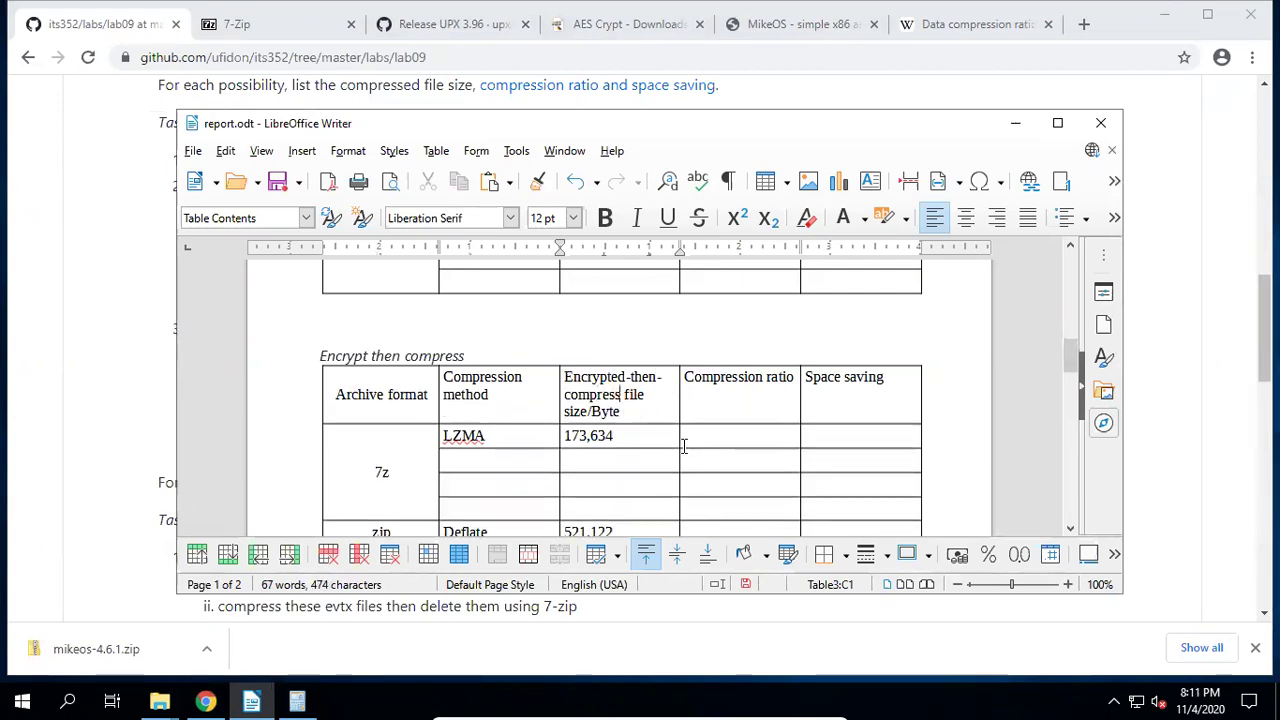
Clear the LZMA and Deflate size values in the copied table
{"action": "scroll", "coordinate": [1064, 352], "scroll_direction": "down", "scroll_amount": 3}
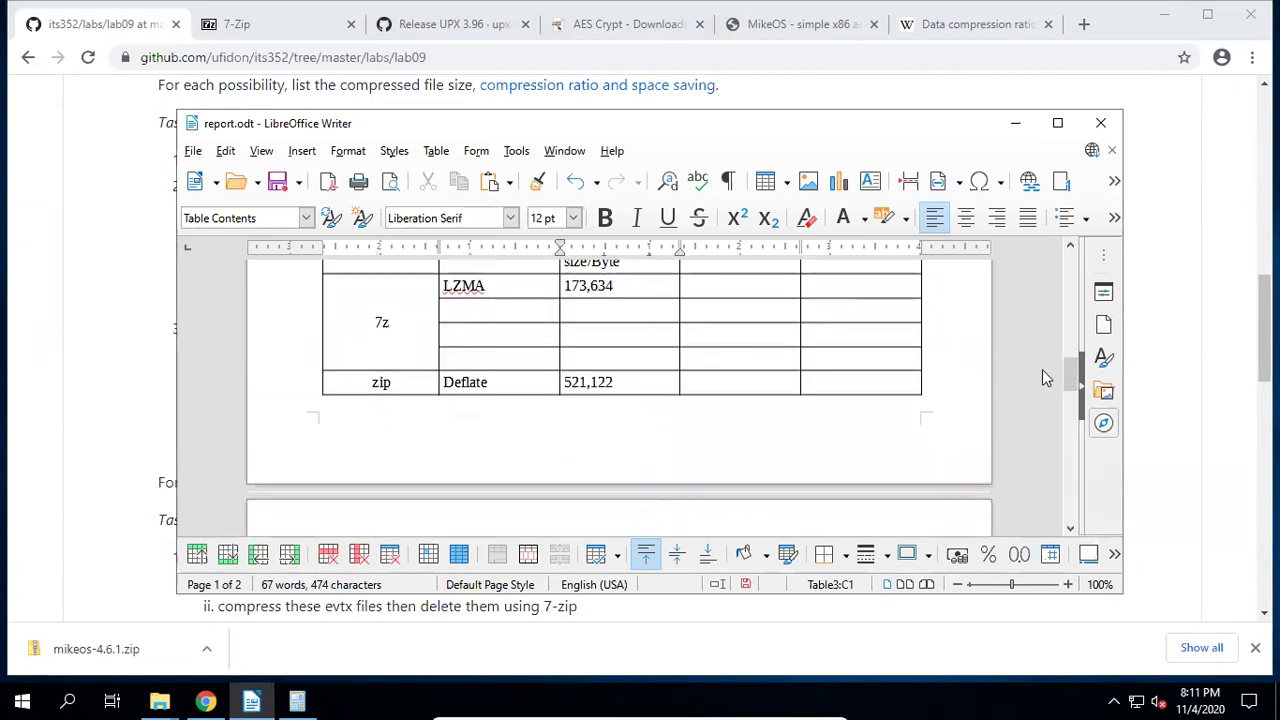
{"action": "scroll", "coordinate": [1069, 383], "scroll_direction": "up", "scroll_amount": 1}
{"action": "left_click_drag", "start_coordinate": [618, 315], "coordinate": [568, 314]}
{"action": "key", "text": "BackSpace"}
{"action": "key", "text": "BackSpace"}
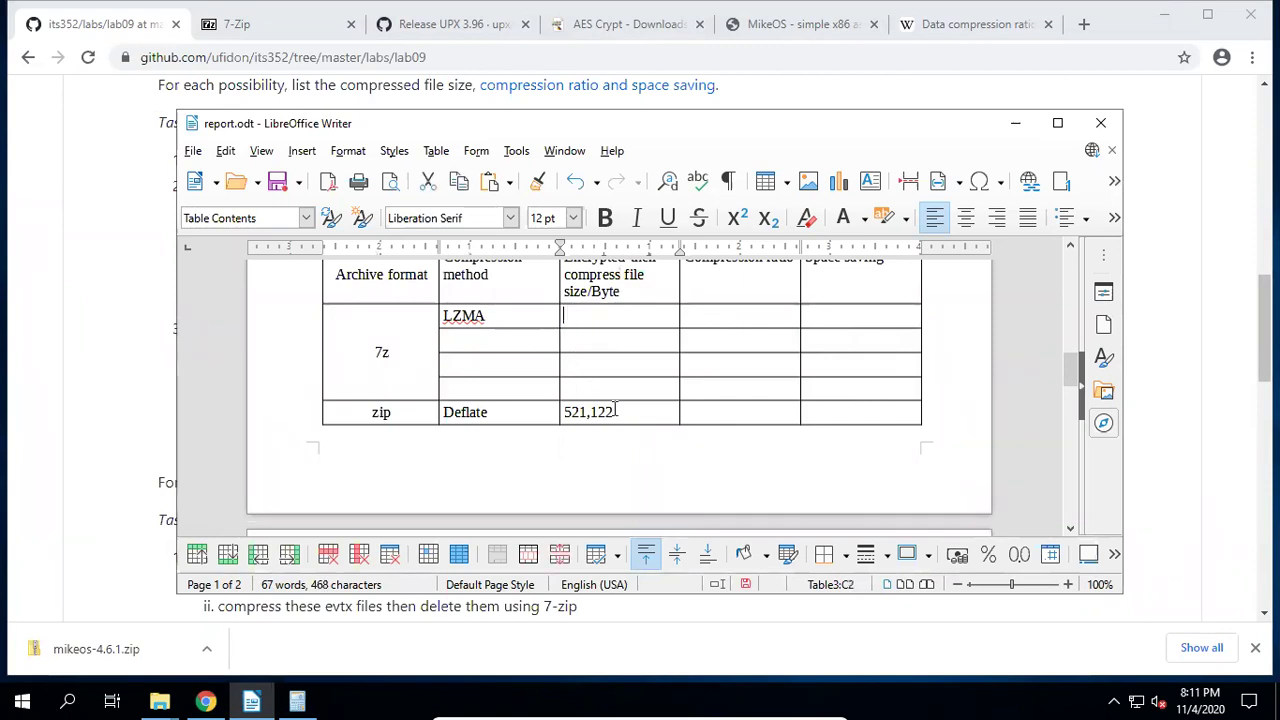
{"action": "left_click", "coordinate": [629, 414]}
{"action": "key", "text": "BackSpace"}
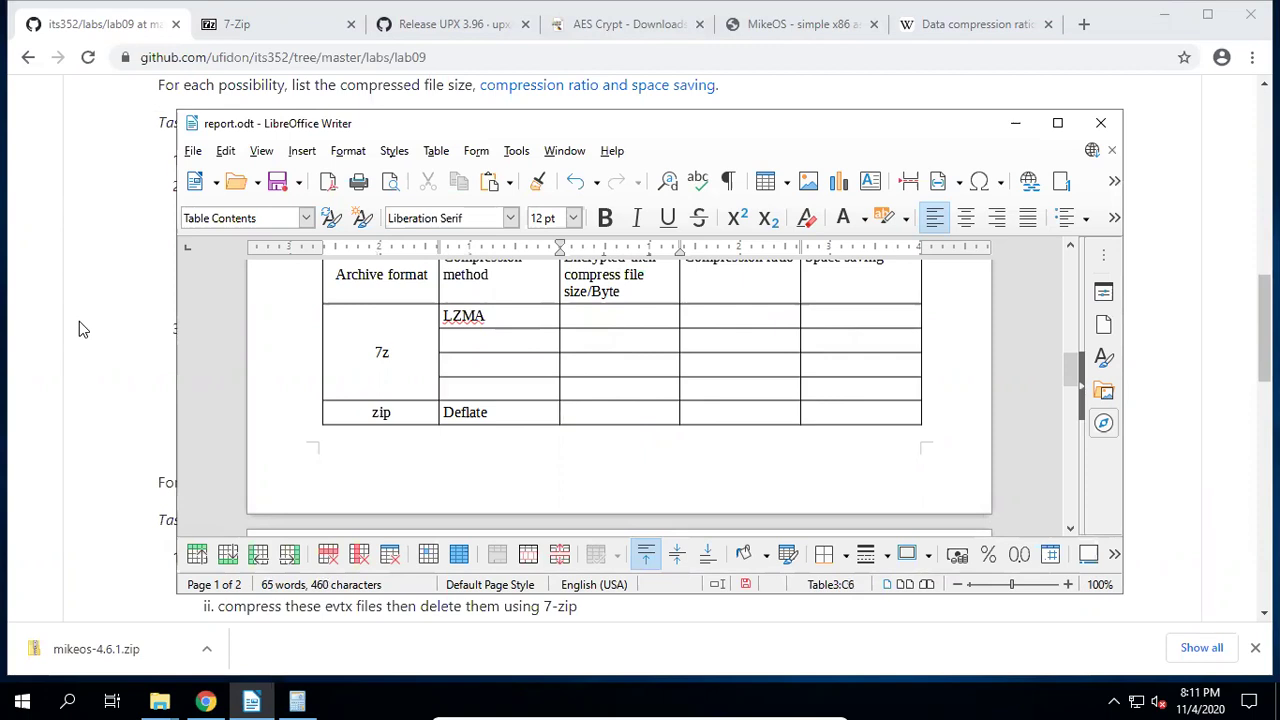
{"action": "left_click", "coordinate": [79, 321]}
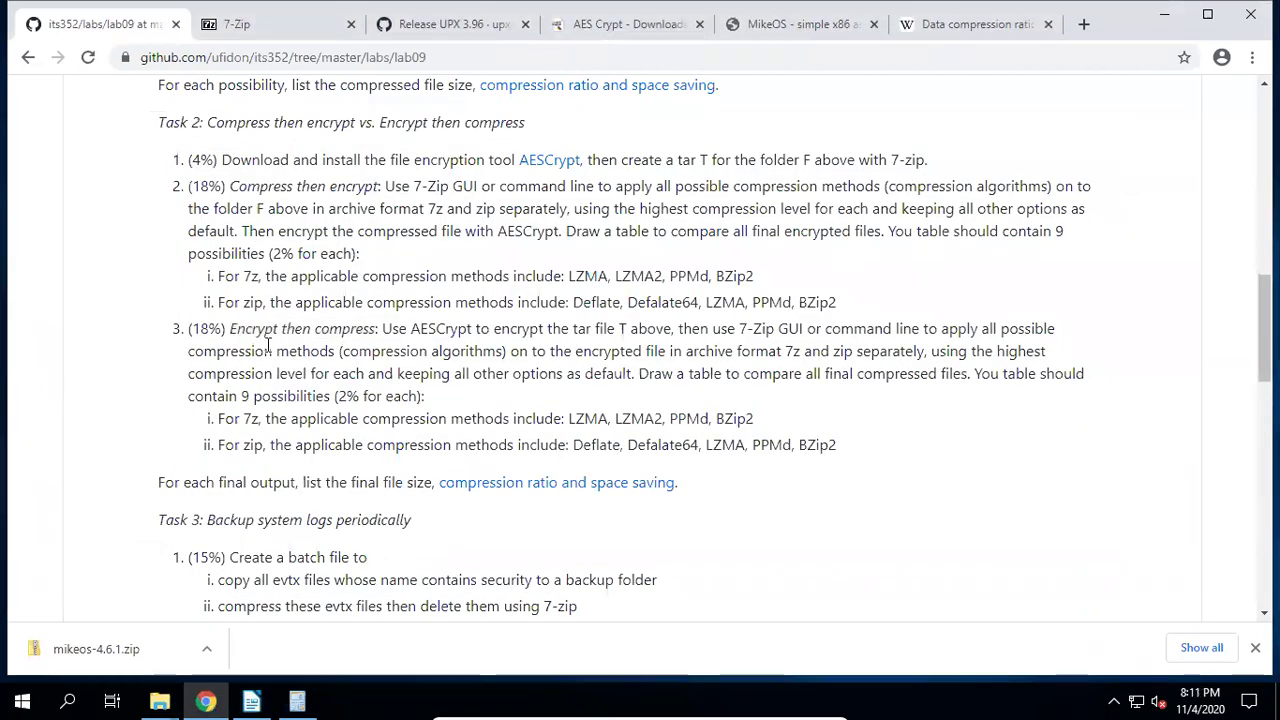
Review the Encrypt then compress task text, then return to the lab09 folder listing
{"action": "left_click_drag", "start_coordinate": [510, 328], "coordinate": [652, 330]}
{"action": "left_click", "coordinate": [642, 336]}
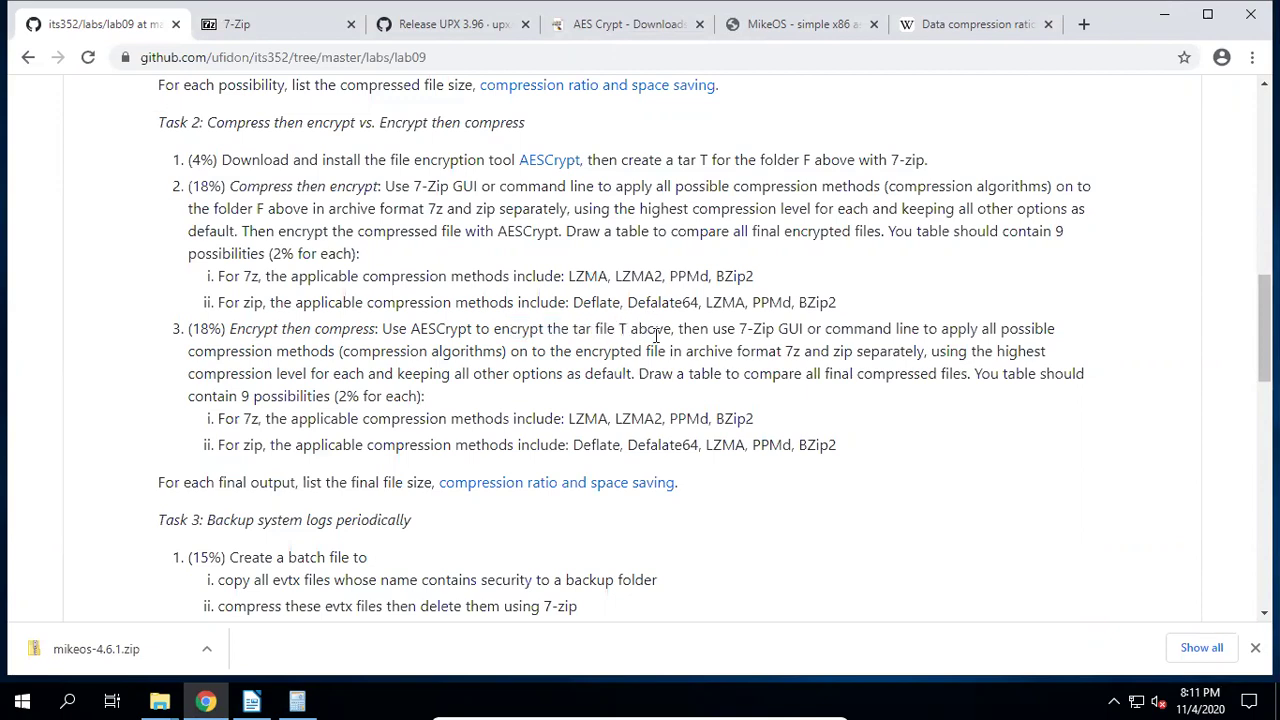
{"action": "left_click_drag", "start_coordinate": [742, 328], "coordinate": [843, 335]}
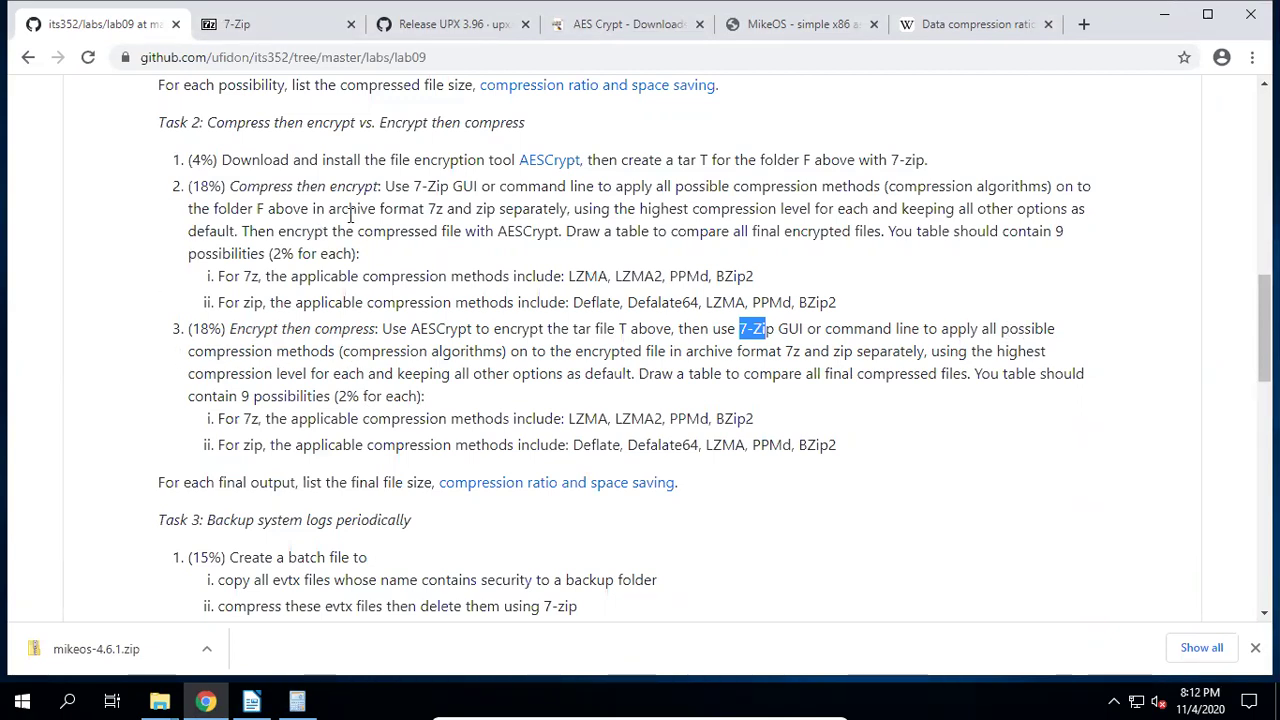
{"action": "left_click", "coordinate": [478, 410]}
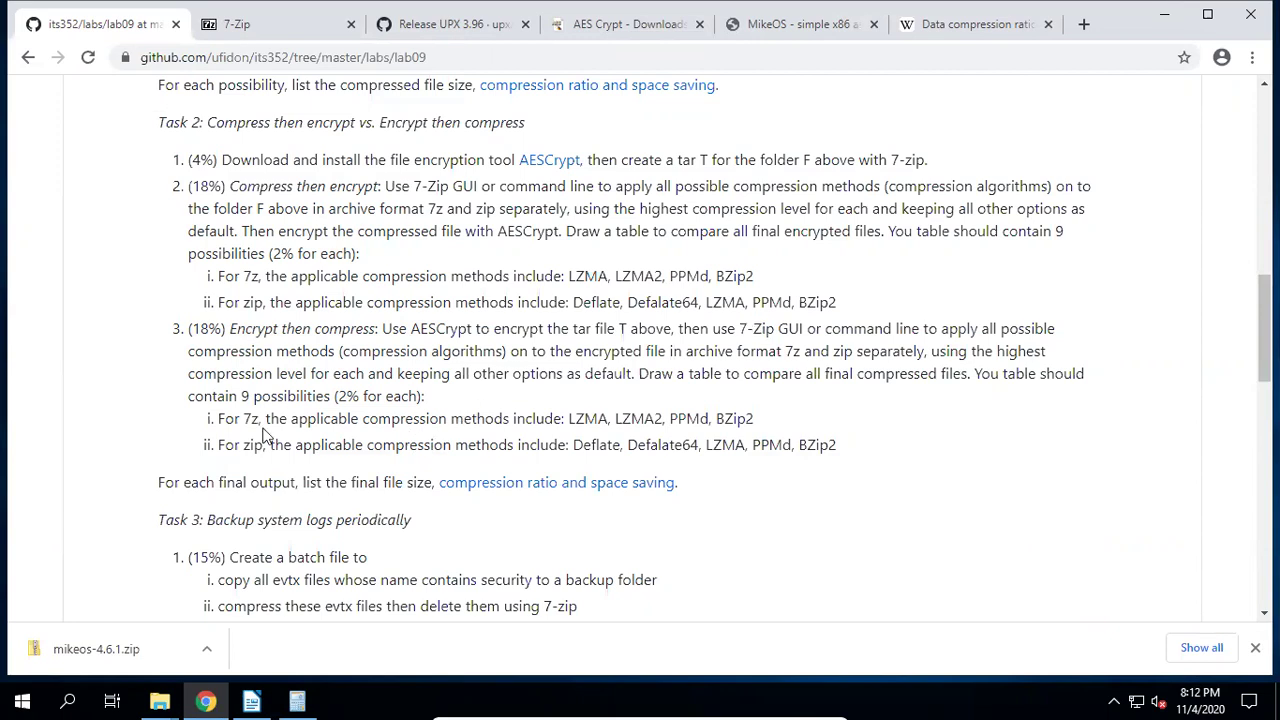
{"action": "left_click", "coordinate": [160, 700]}
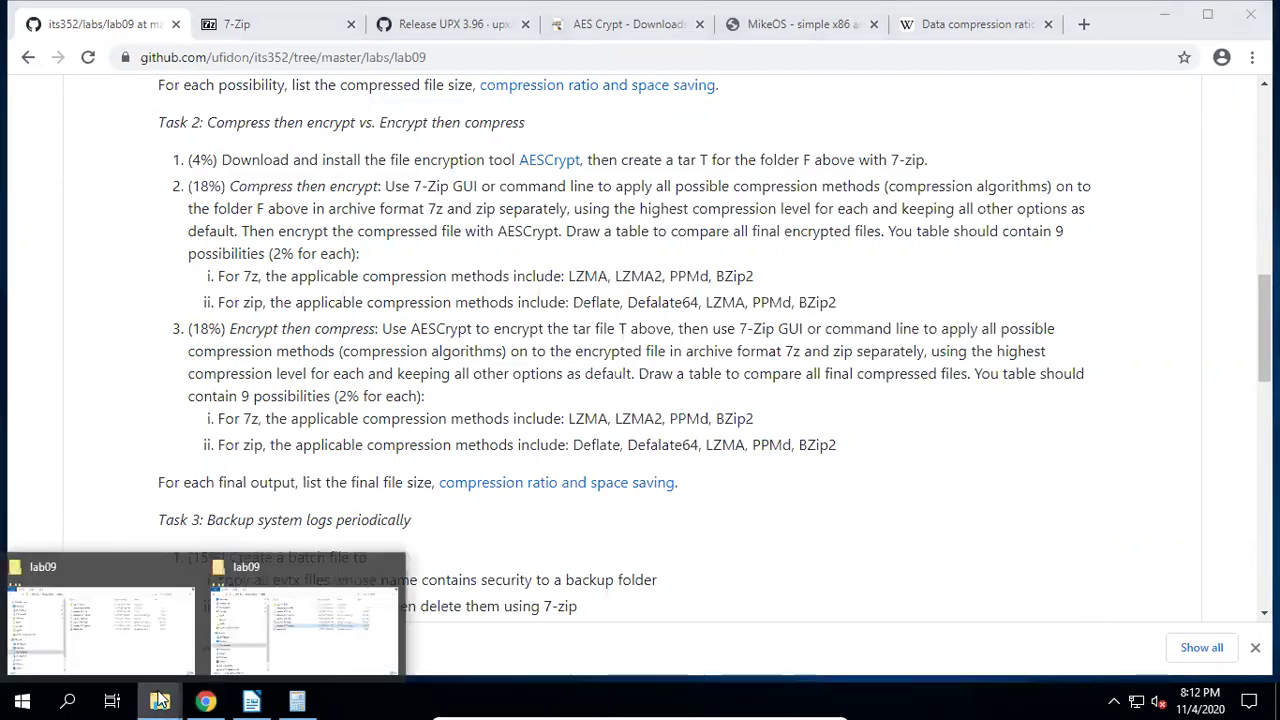
{"action": "left_click", "coordinate": [300, 563]}
{"action": "left_click", "coordinate": [476, 446]}
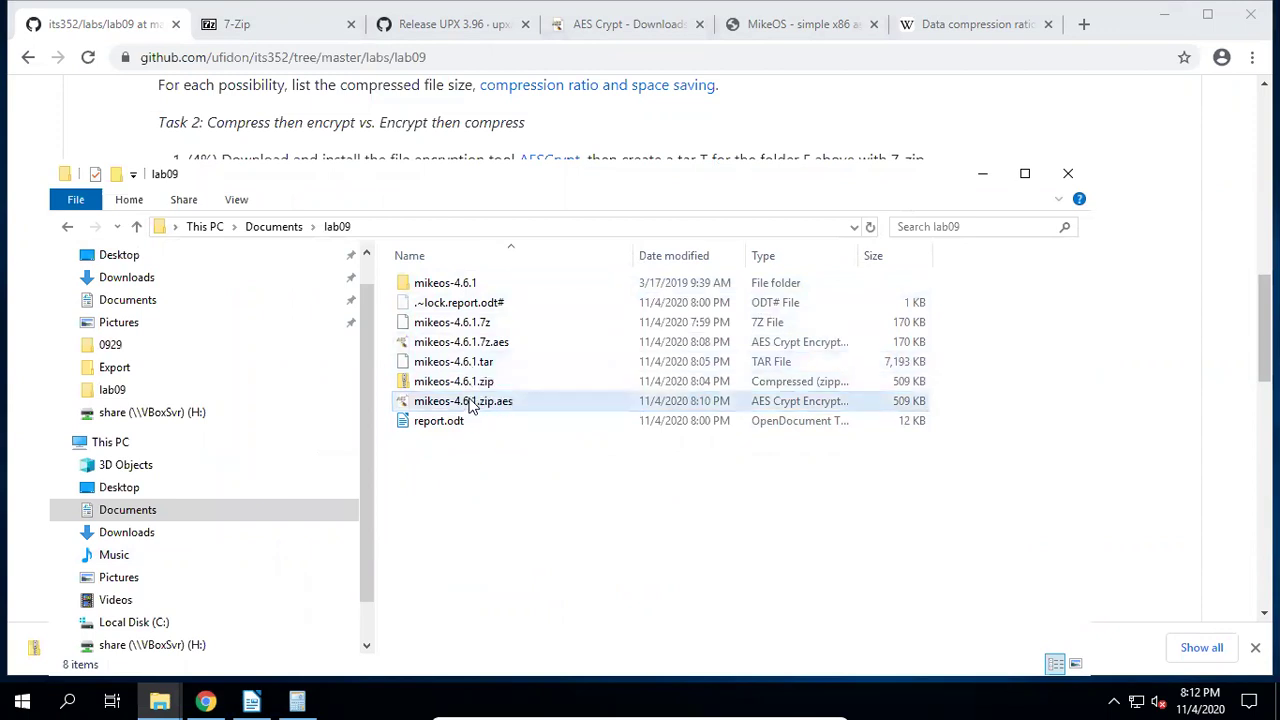
Encrypt mikeos-4.6.1.tar with AES Crypt using a password, then select the new mikeos-4.6.1.tar.aes
{"action": "left_click", "coordinate": [462, 365]}
{"action": "right_click", "coordinate": [464, 367]}
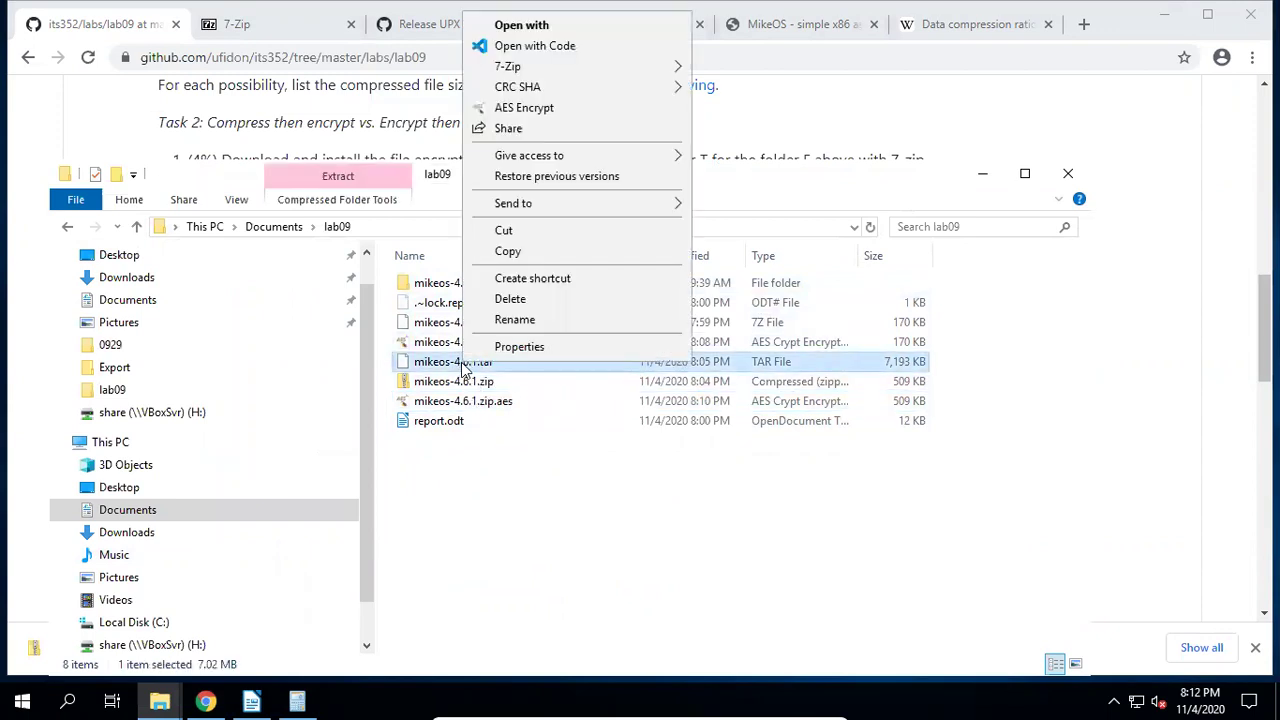
{"action": "left_click", "coordinate": [586, 108]}
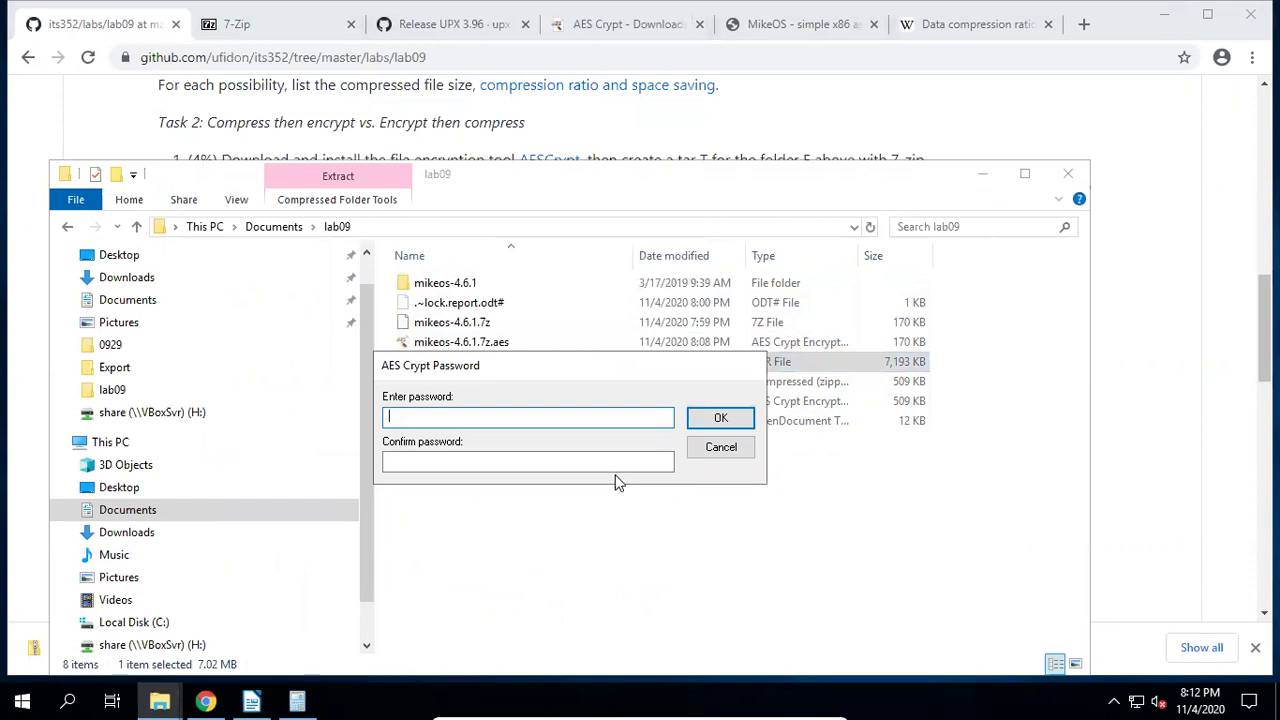
{"action": "type", "text": "a"}
{"action": "left_click", "coordinate": [390, 460]}
{"action": "type", "text": "a"}
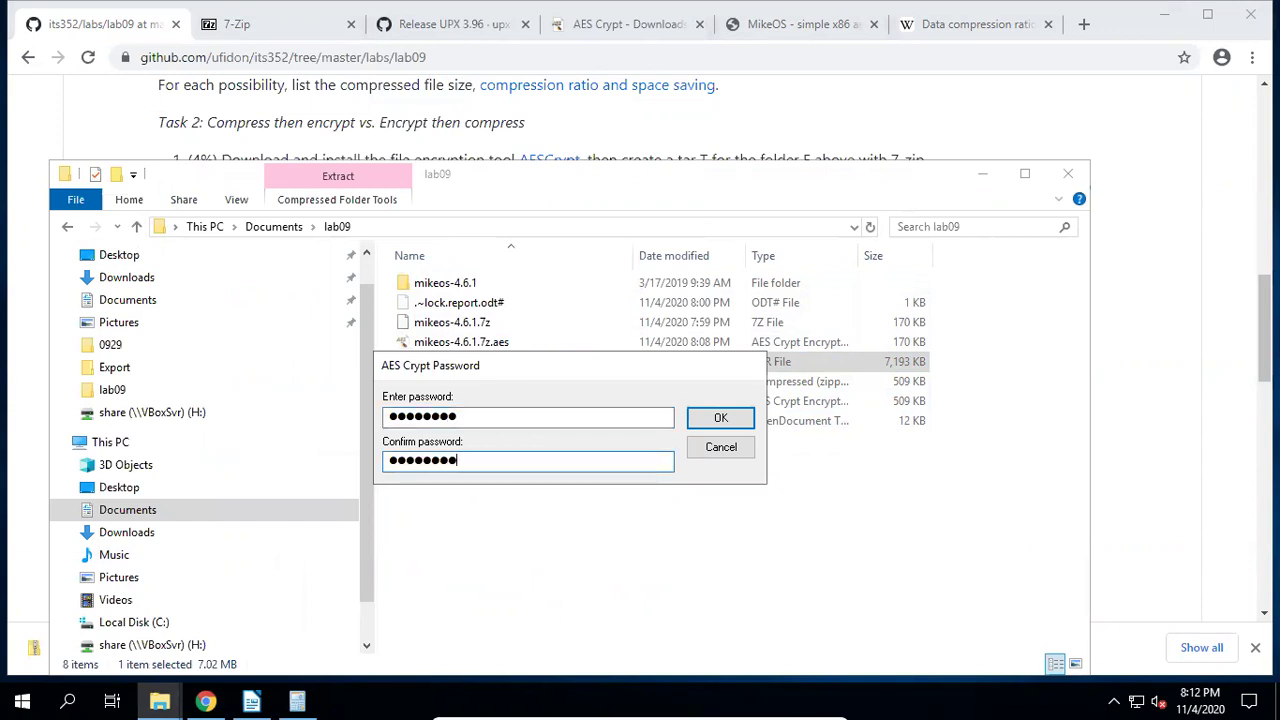
{"action": "left_click", "coordinate": [718, 420]}
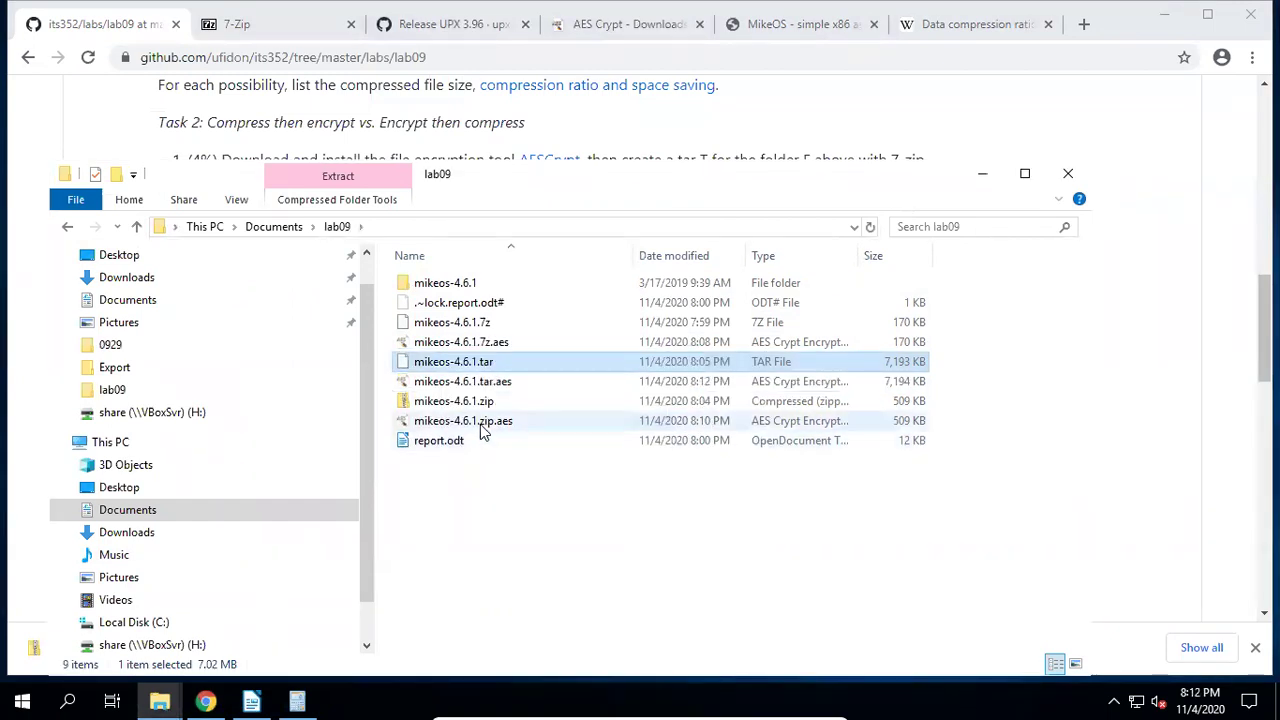
{"action": "left_click", "coordinate": [487, 425]}
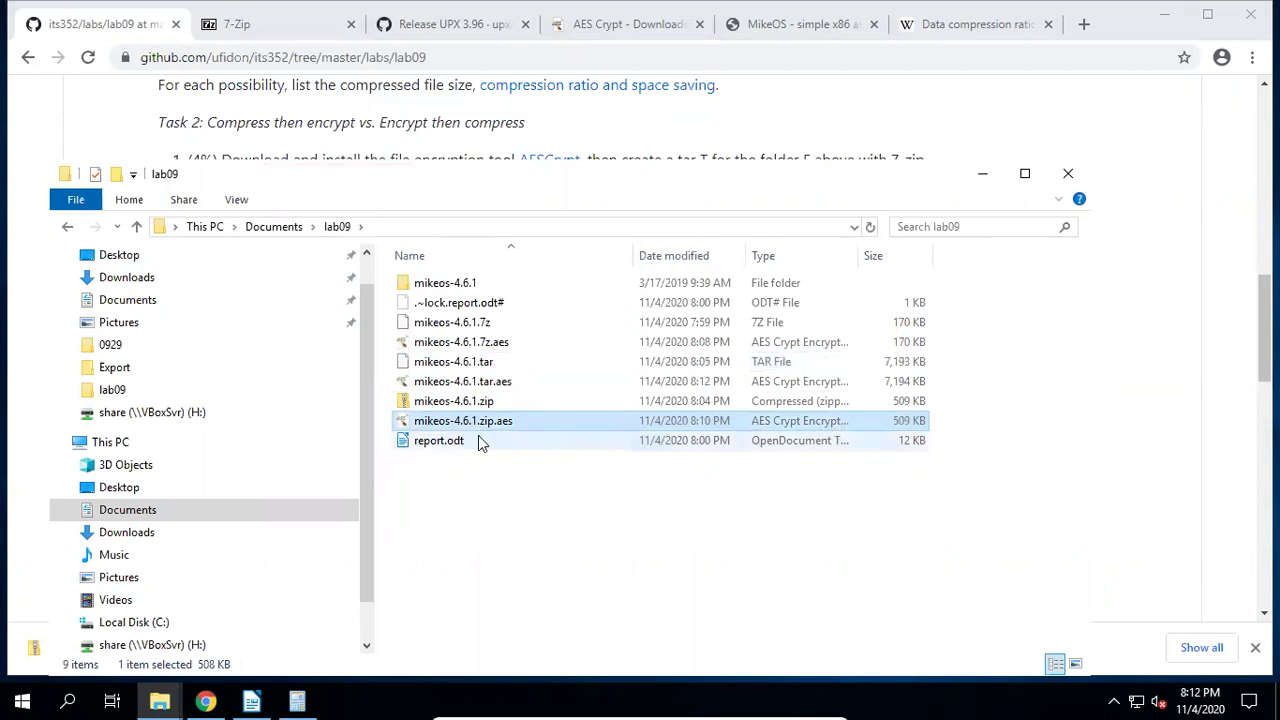
{"action": "left_click", "coordinate": [490, 382]}
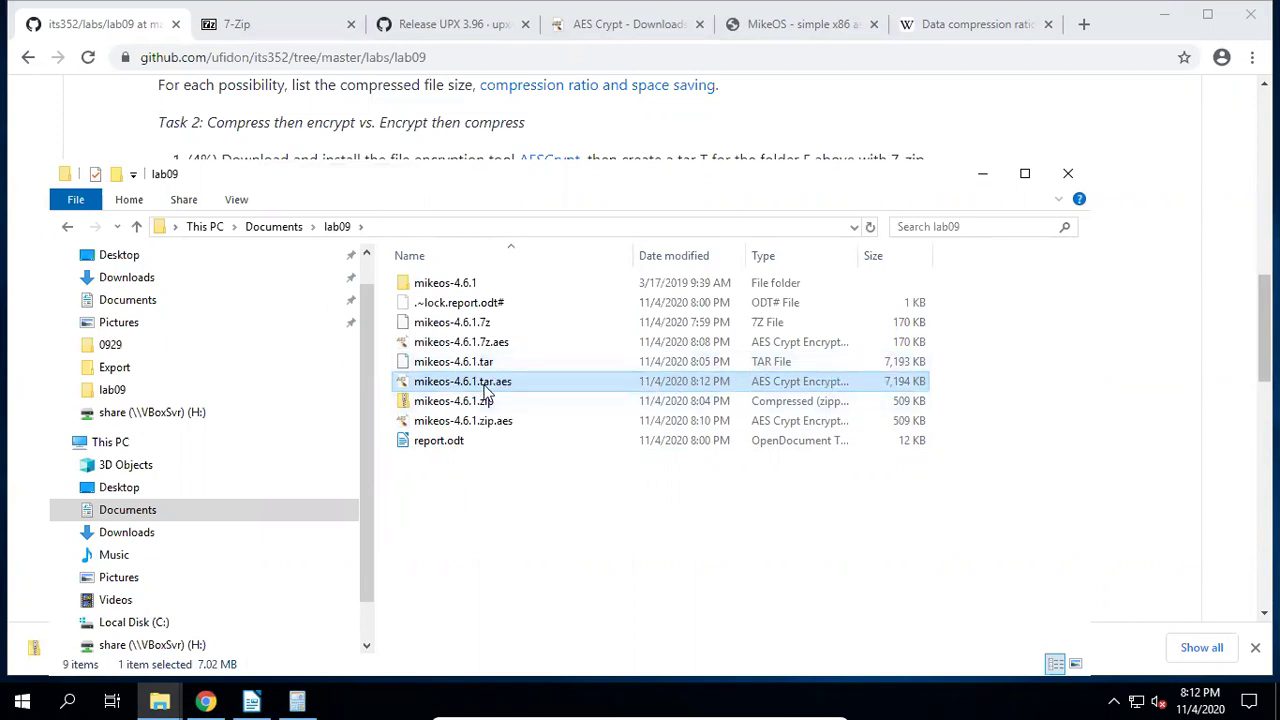
Start a 7-Zip archive of mikeos-4.6.1.tar.aes with format 7z, Ultra level and LZMA method
{"action": "right_click", "coordinate": [480, 383]}
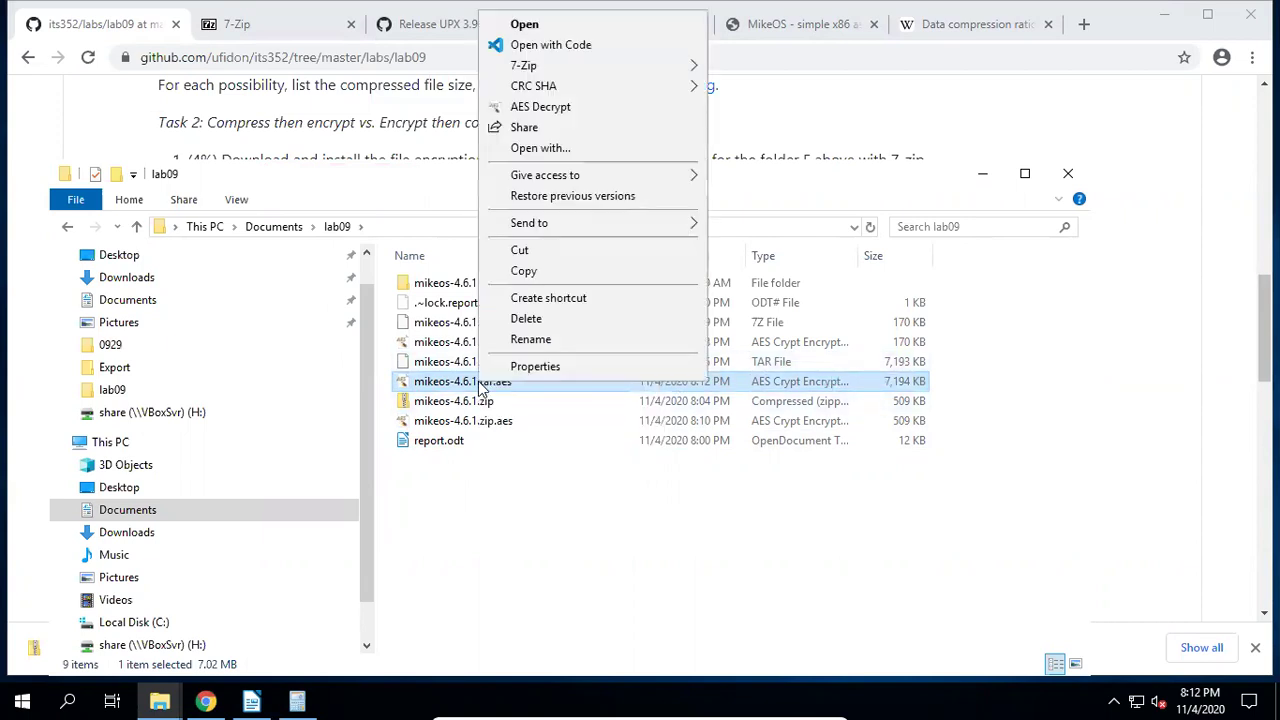
{"action": "mouse_move", "coordinate": [637, 66]}
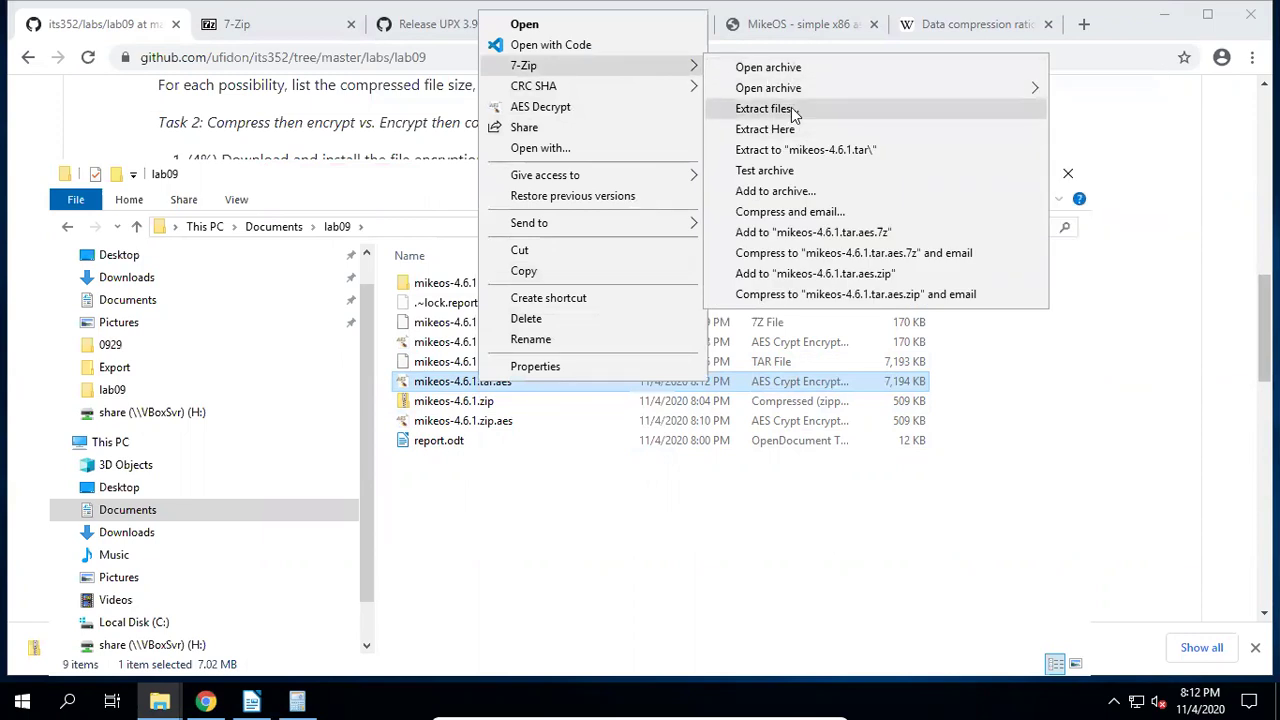
{"action": "left_click", "coordinate": [805, 195]}
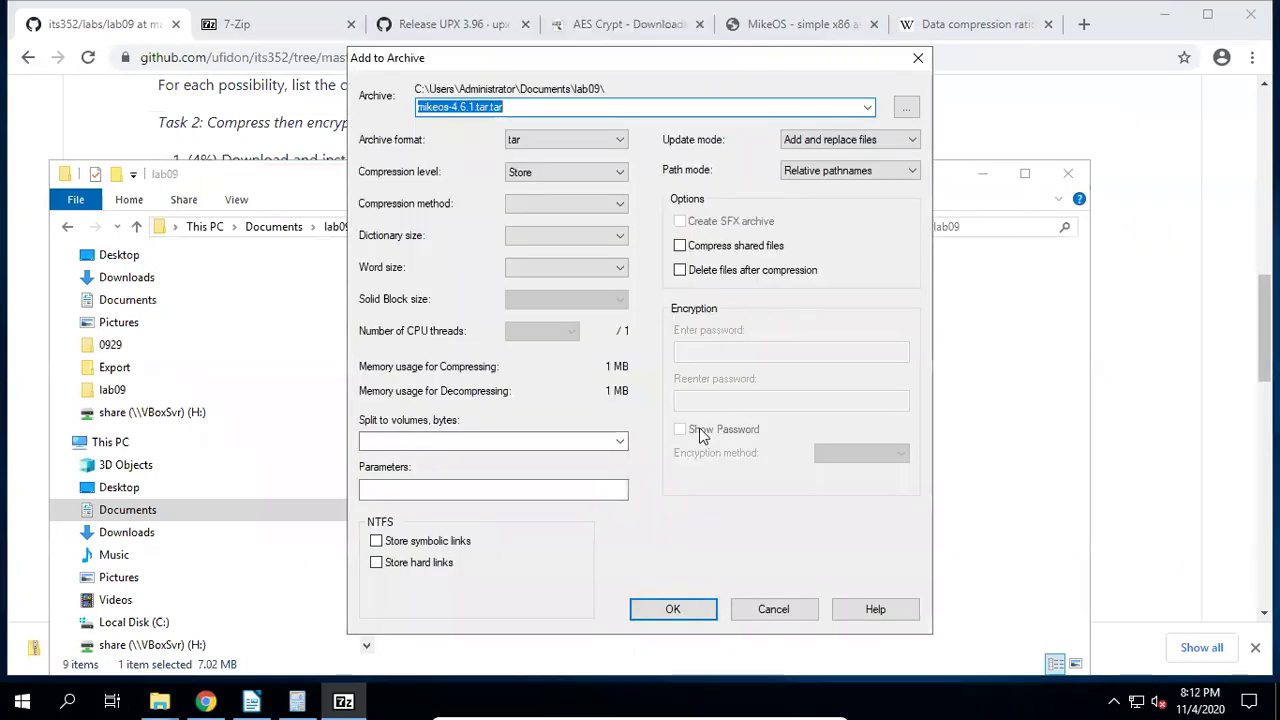
{"action": "left_click", "coordinate": [570, 139]}
{"action": "left_click", "coordinate": [566, 157]}
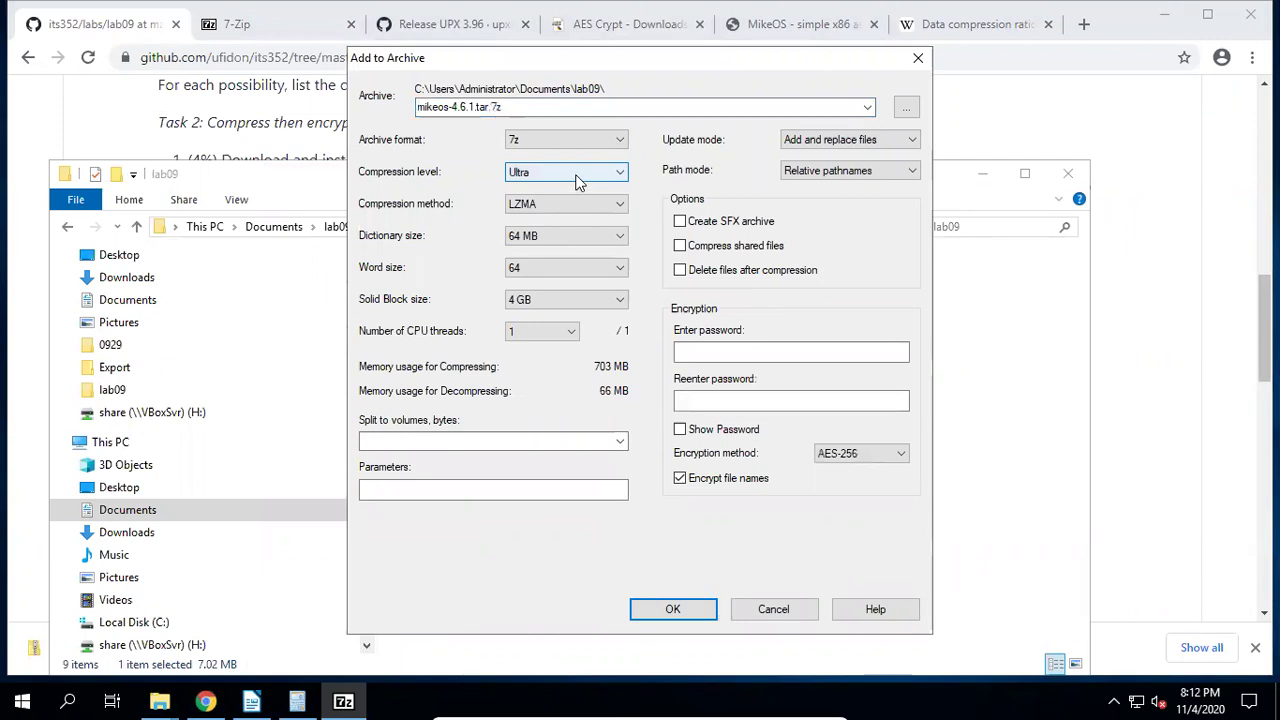
{"action": "left_click", "coordinate": [574, 178]}
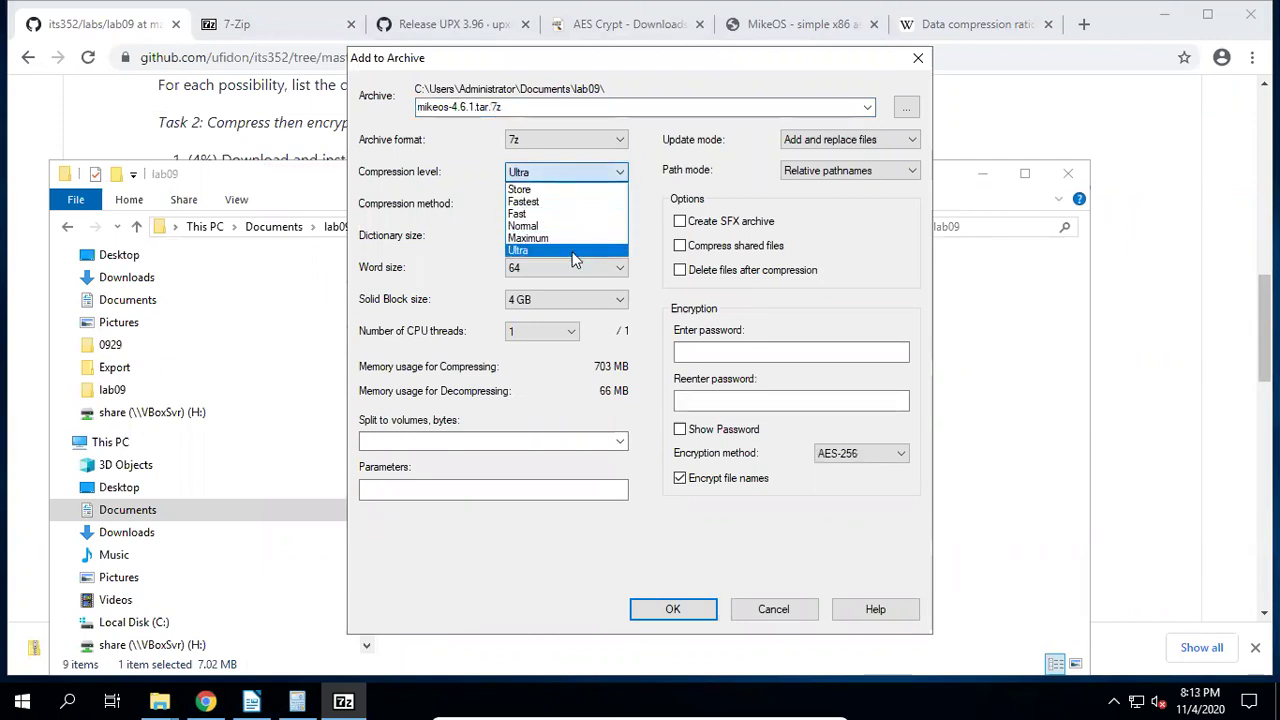
{"action": "left_click", "coordinate": [574, 251]}
{"action": "left_click", "coordinate": [536, 206]}
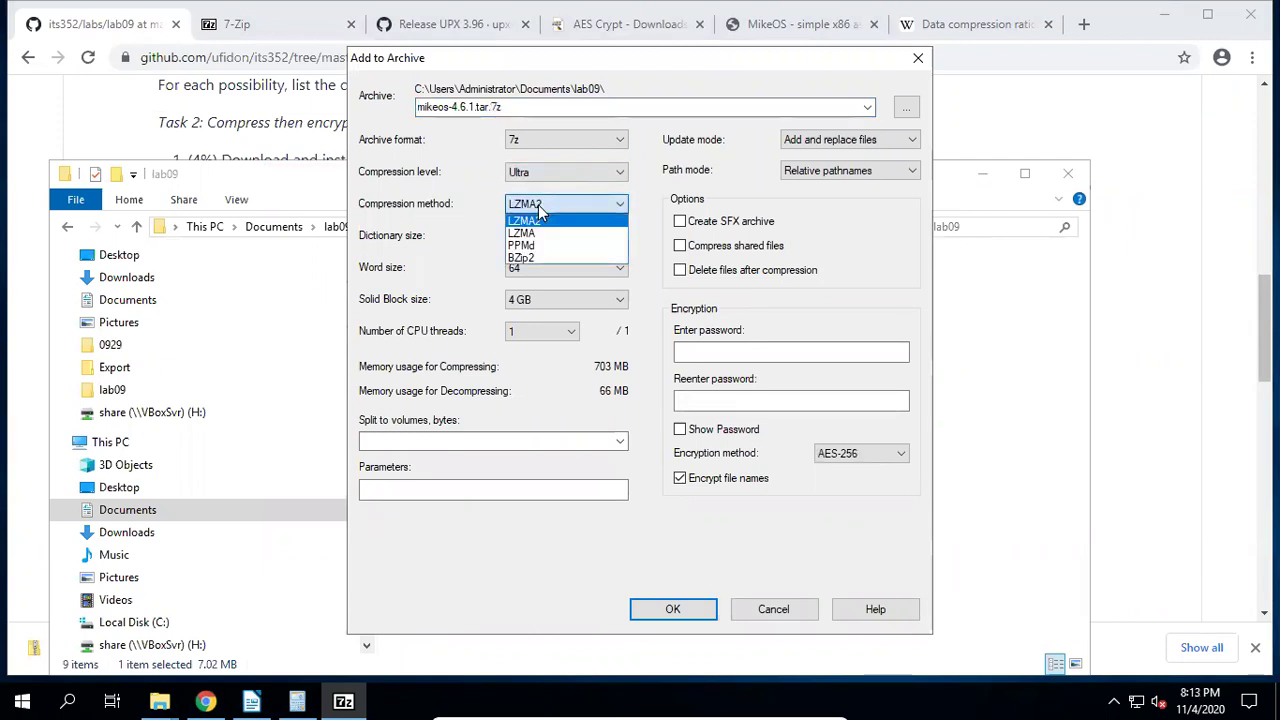
{"action": "left_click", "coordinate": [542, 230]}
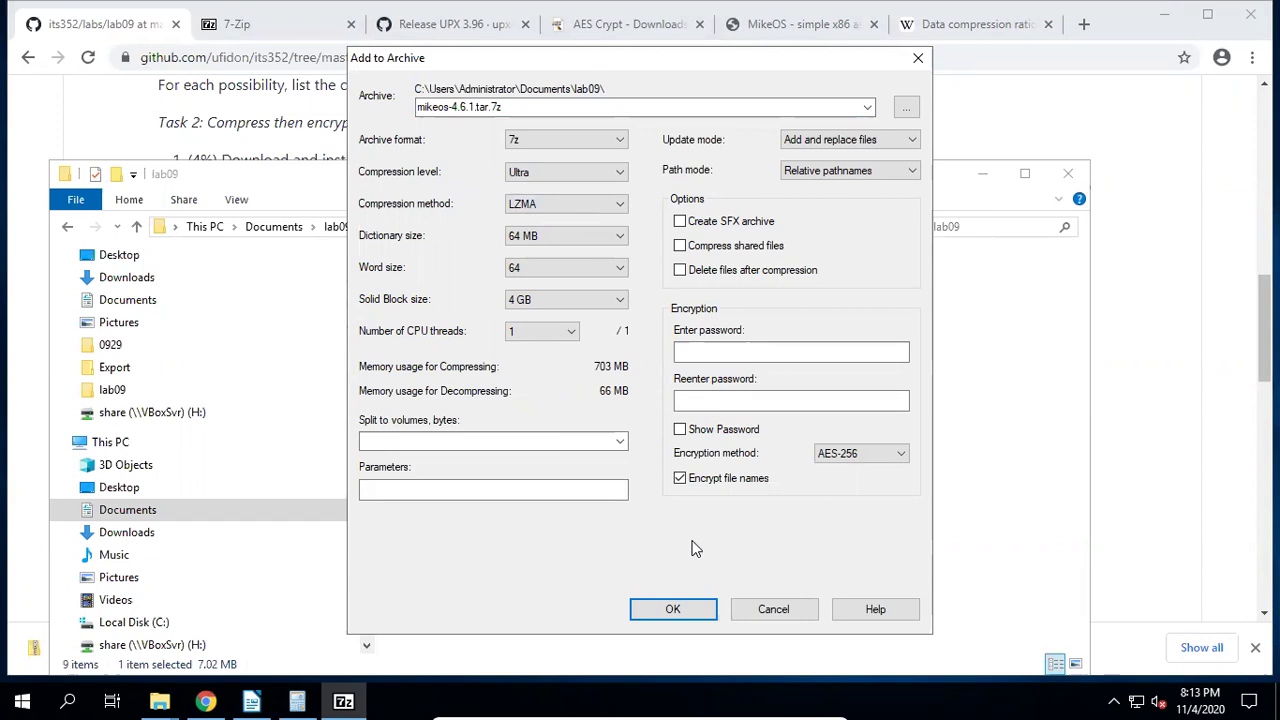
Name the archive mikeos-4.6.1.tar.LZMA.7z and compress it
{"action": "double_click", "coordinate": [520, 110]}
{"action": "left_click", "coordinate": [492, 107]}
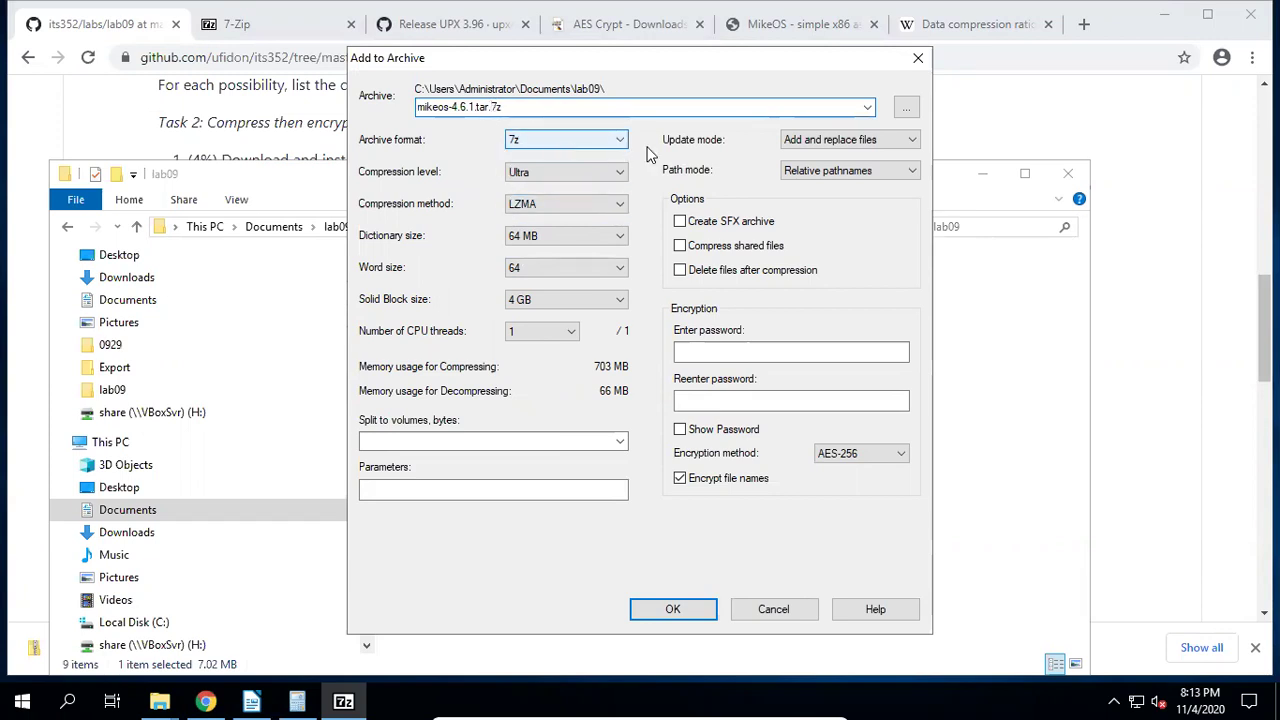
{"action": "type", "text": "LZMA."}
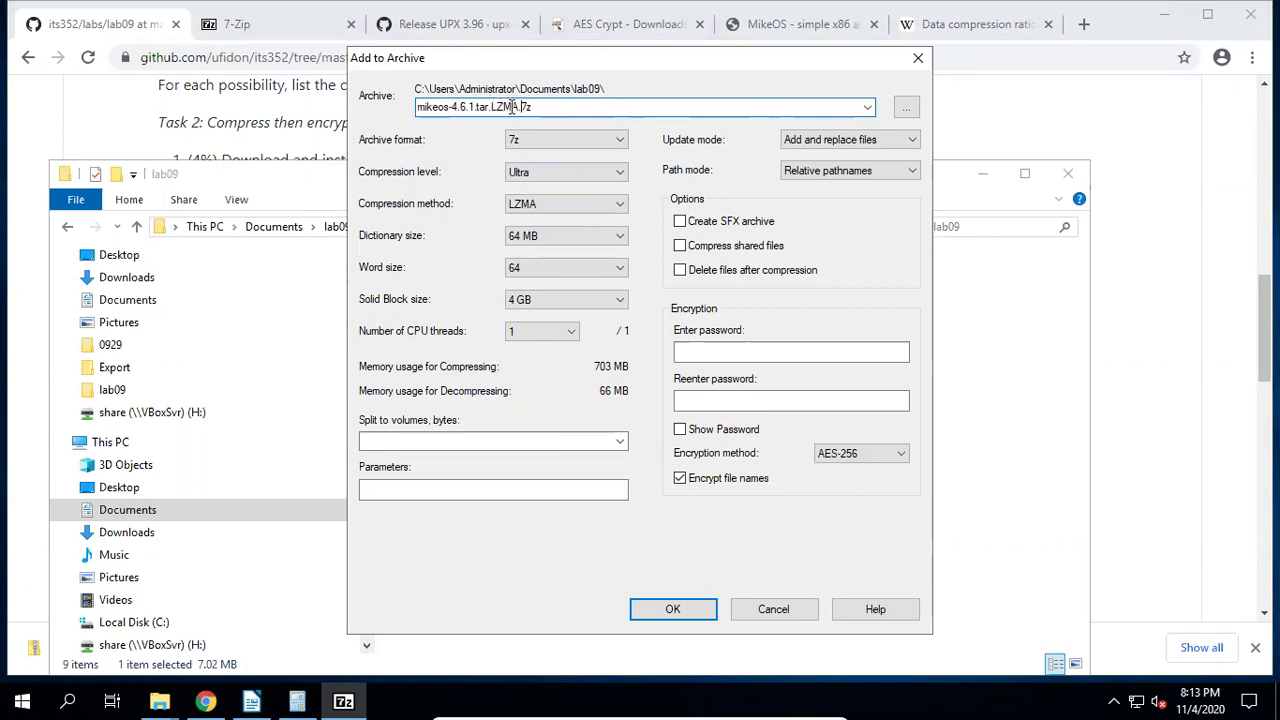
{"action": "left_click", "coordinate": [673, 609]}
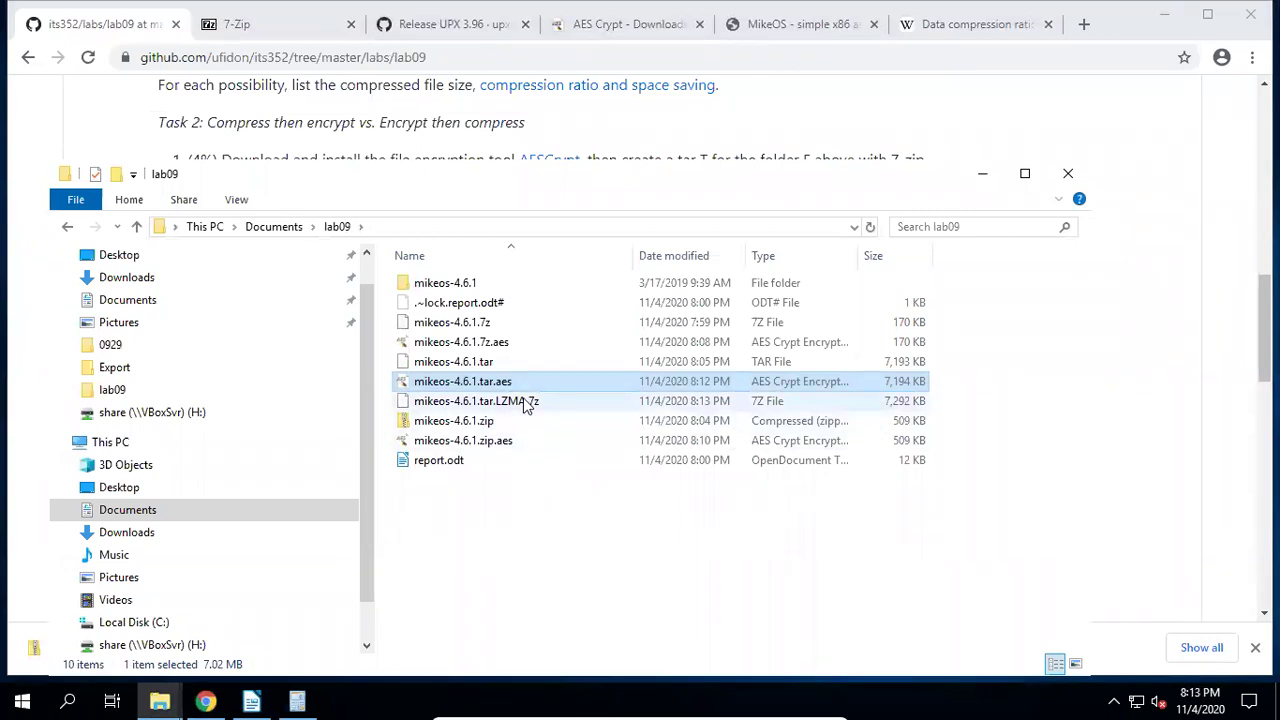
Copy the exact size of mikeos-4.6.1.tar.LZMA.7z, 7,466,081 bytes, from its Properties and return to Writer
{"action": "left_click", "coordinate": [527, 402]}
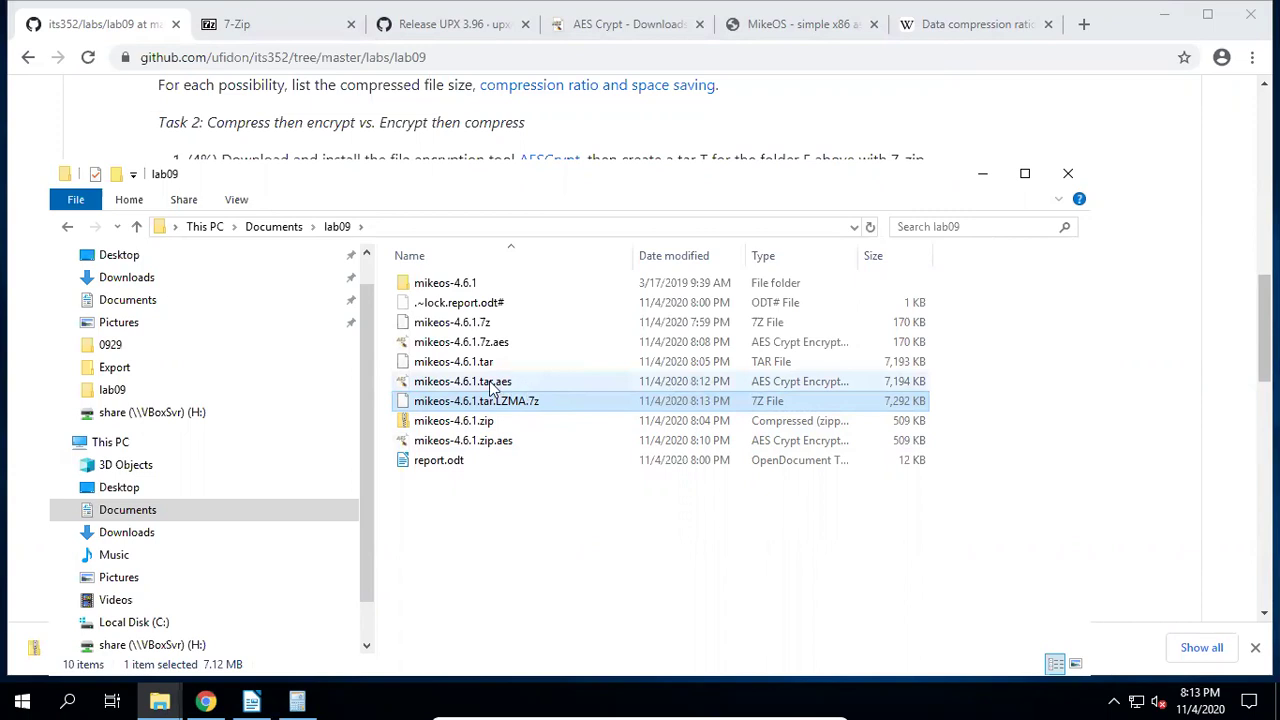
{"action": "right_click", "coordinate": [505, 401]}
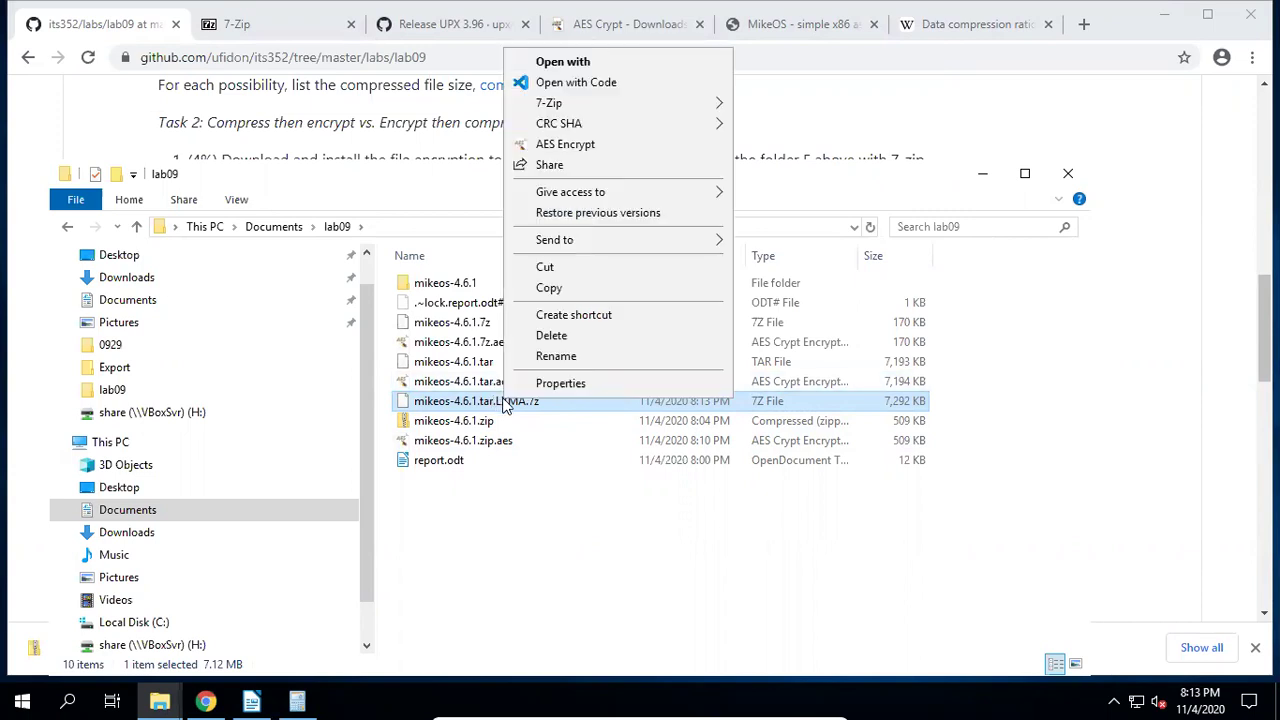
{"action": "left_click", "coordinate": [555, 386]}
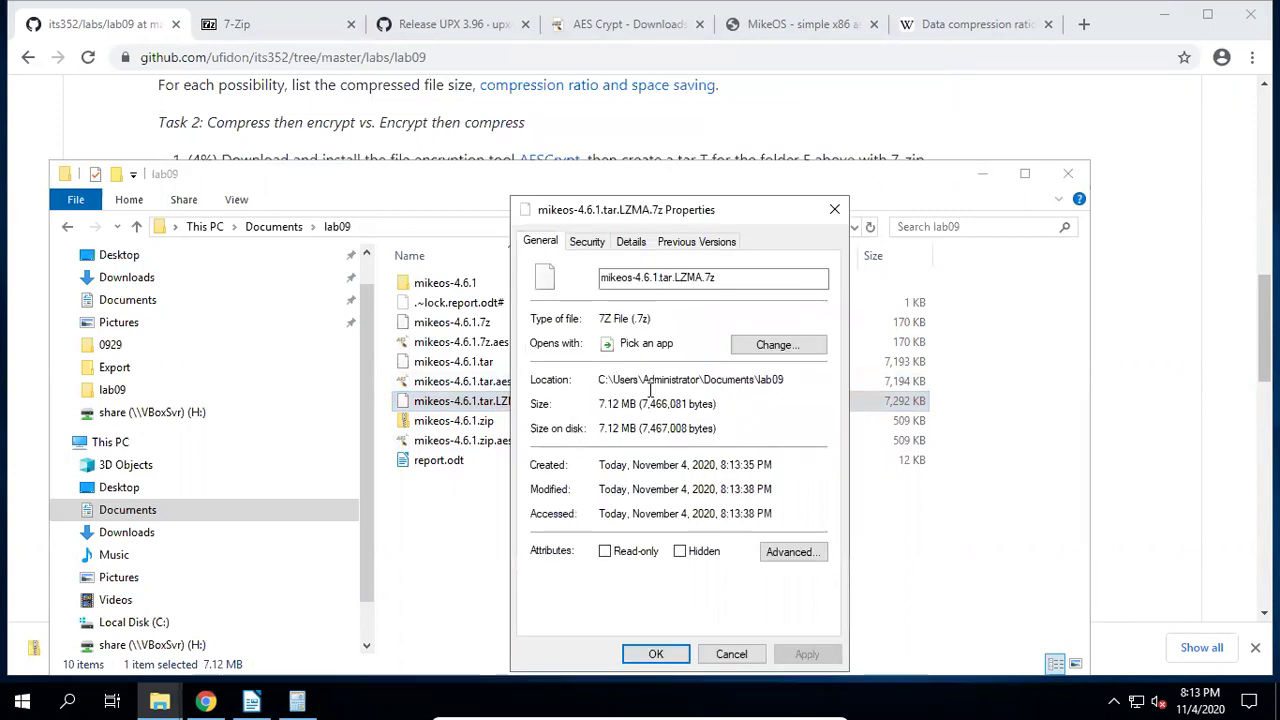
{"action": "left_click_drag", "start_coordinate": [641, 403], "coordinate": [684, 403]}
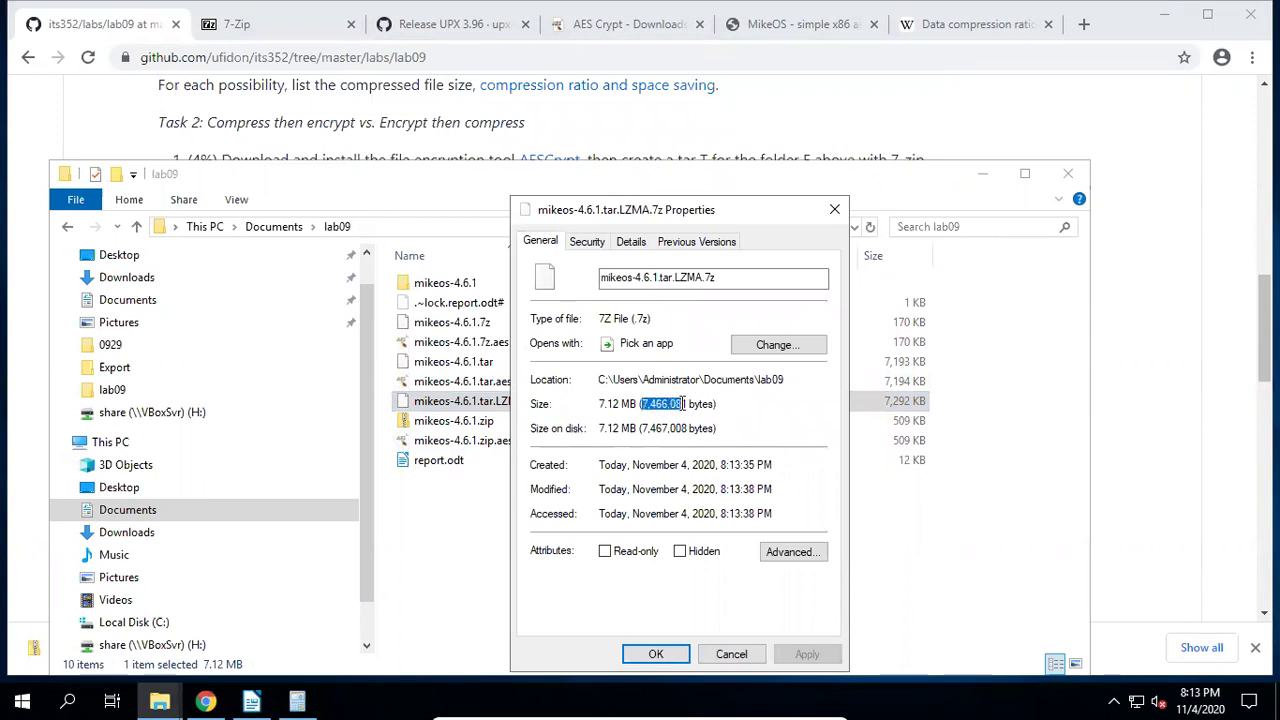
{"action": "right_click", "coordinate": [668, 403]}
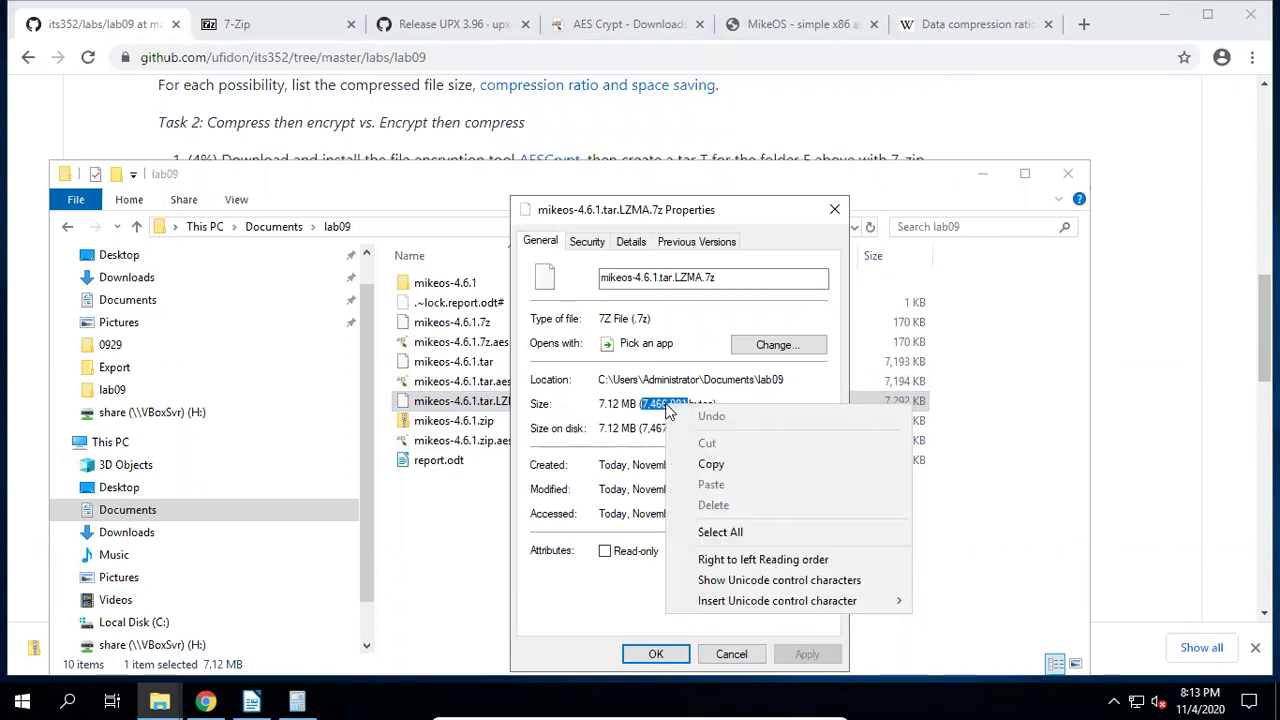
{"action": "left_click", "coordinate": [716, 463]}
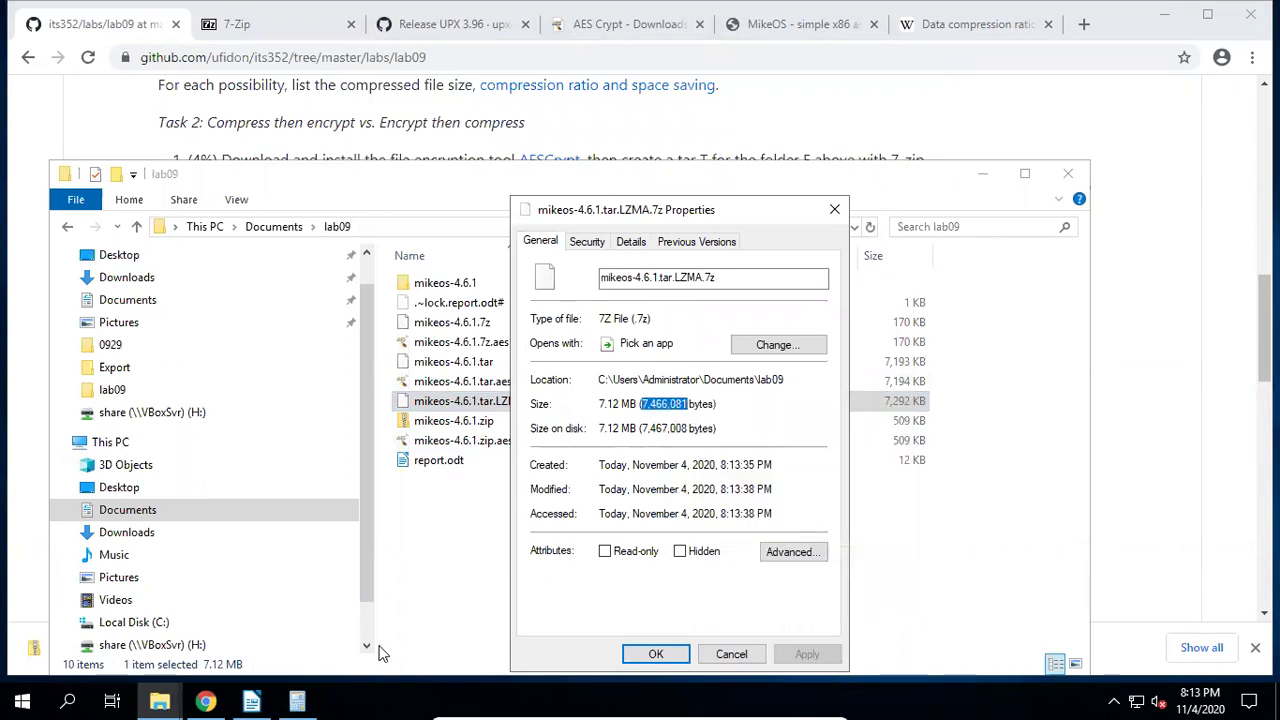
{"action": "left_click", "coordinate": [258, 699]}
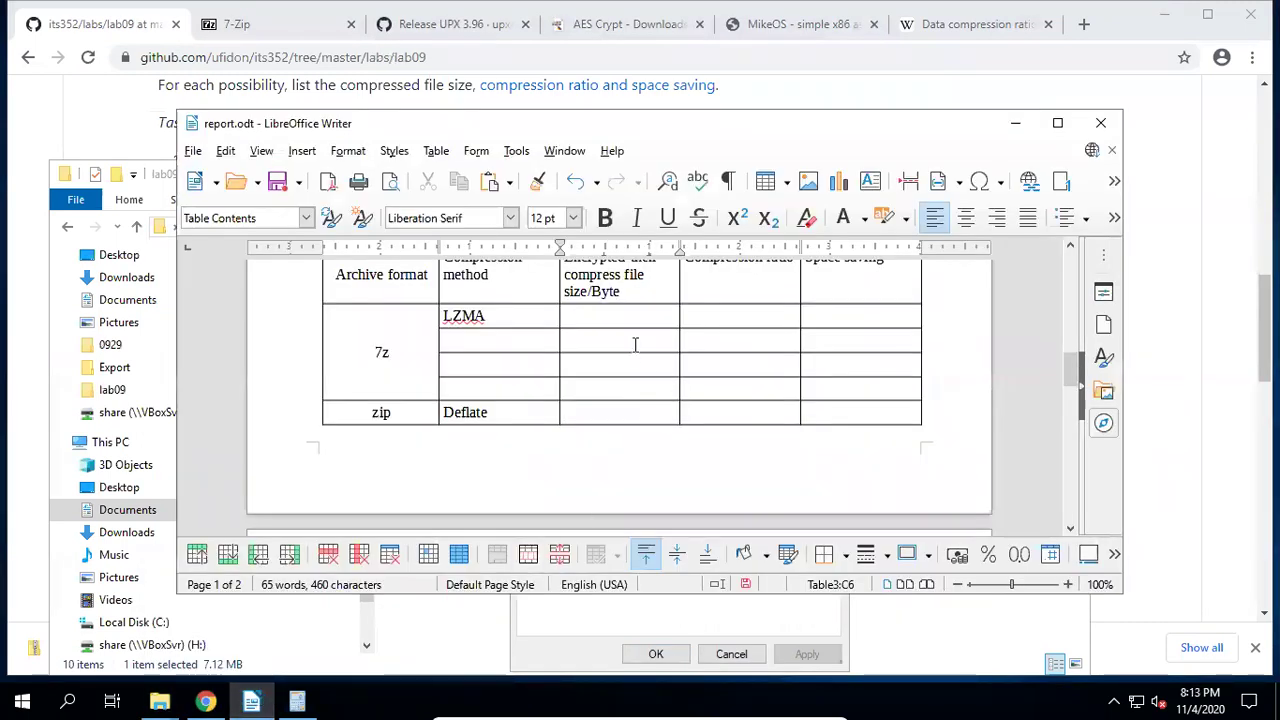
Paste 7,466,081 into the size cell beside LZMA in the Encrypt then compress table
{"action": "left_click", "coordinate": [627, 312]}
{"action": "key", "text": "ctrl+v"}
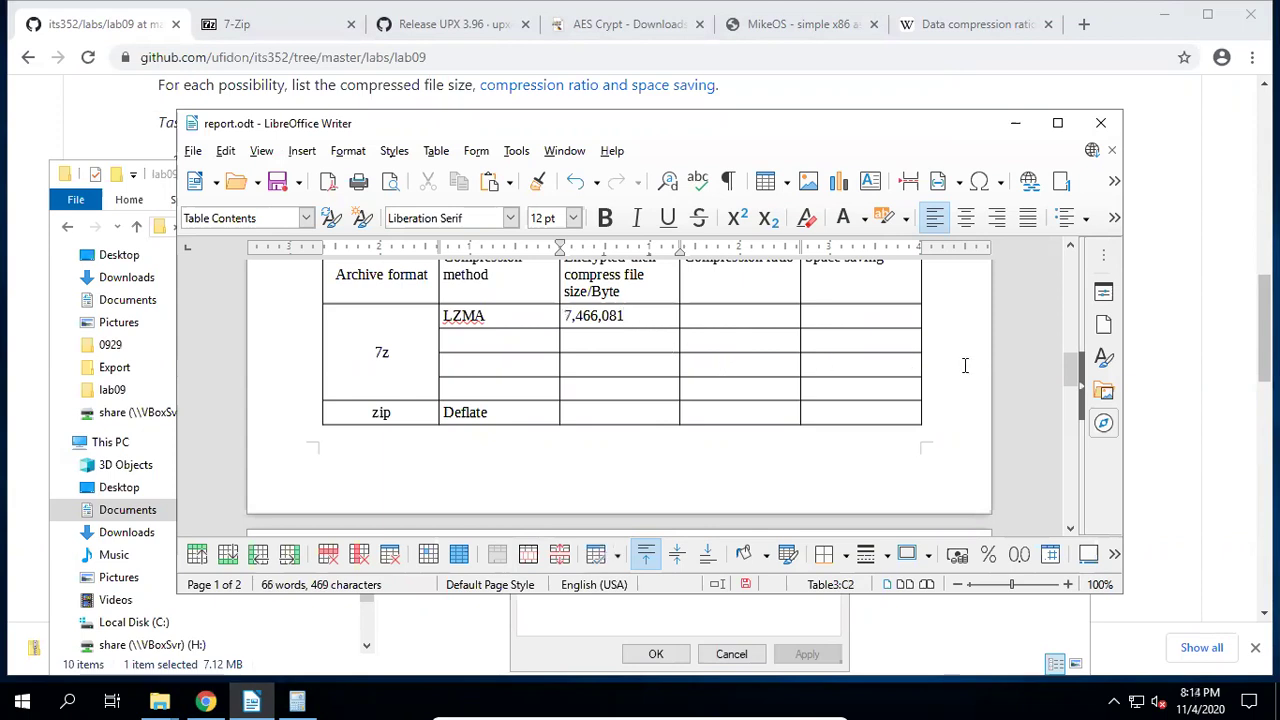
{"action": "left_click_drag", "start_coordinate": [1072, 385], "coordinate": [1072, 365]}
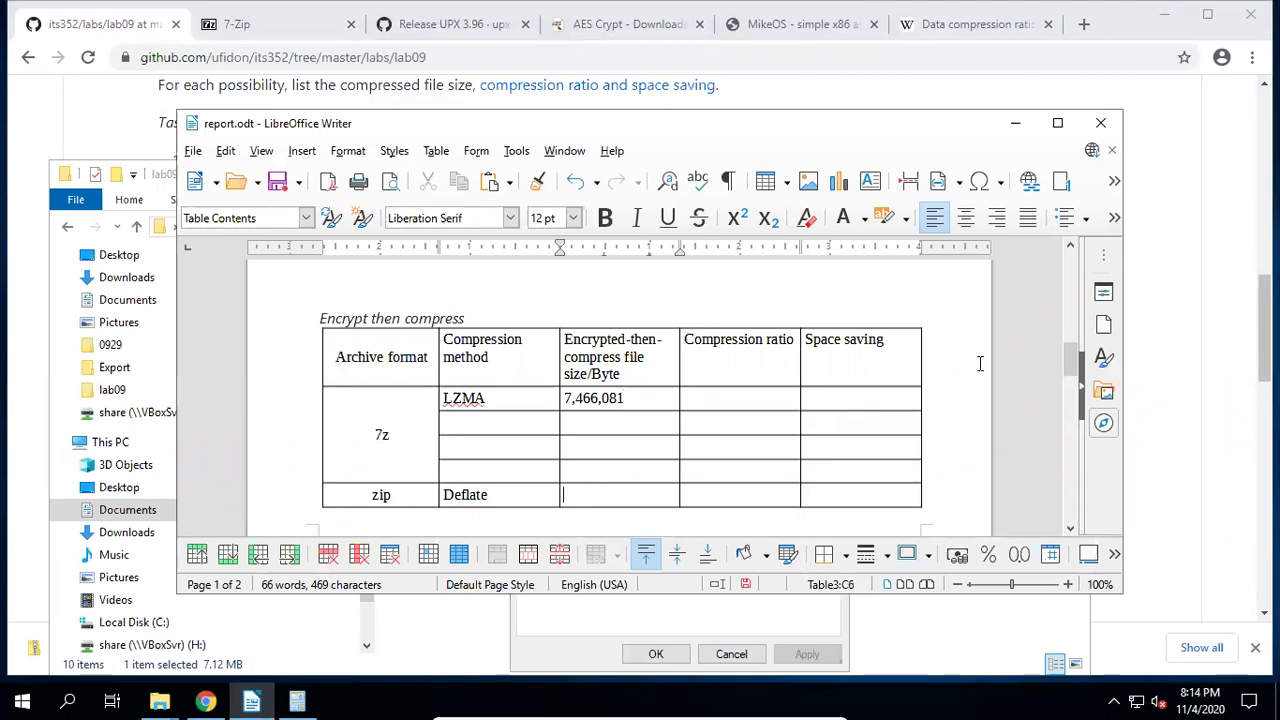
{"action": "scroll", "coordinate": [1070, 360], "scroll_direction": "down", "scroll_amount": 2}
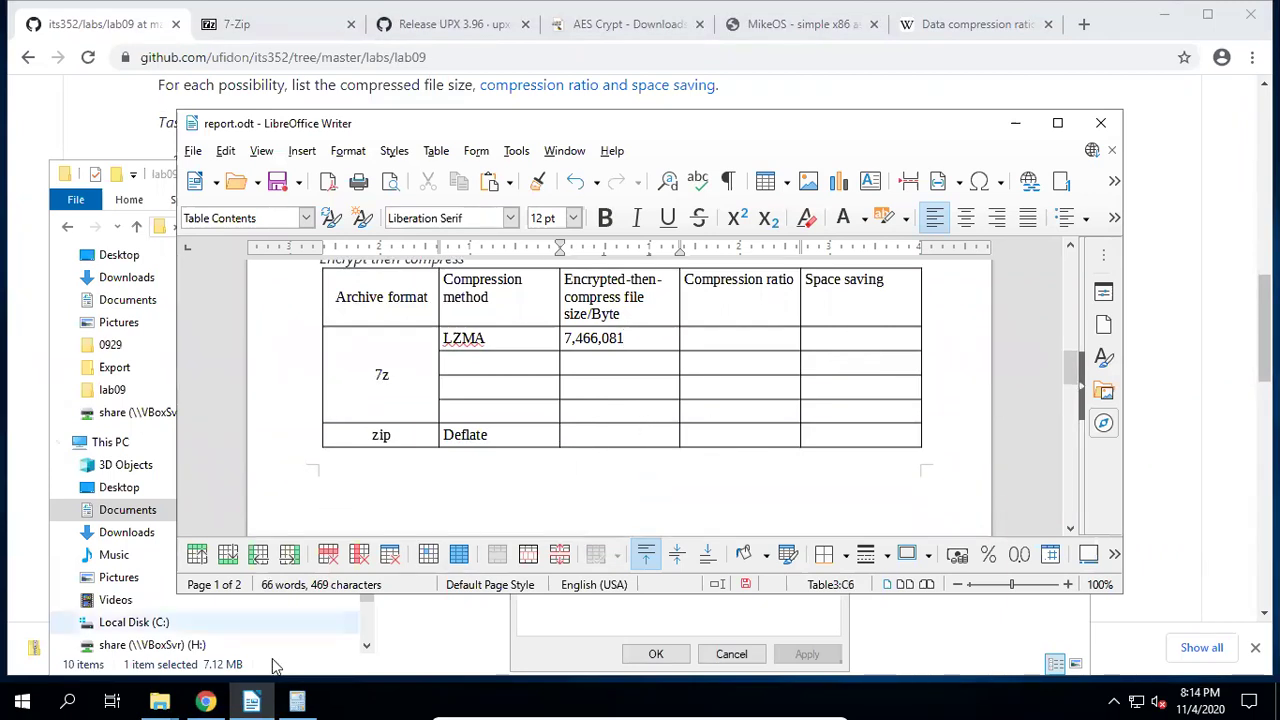
{"action": "mouse_move", "coordinate": [158, 697]}
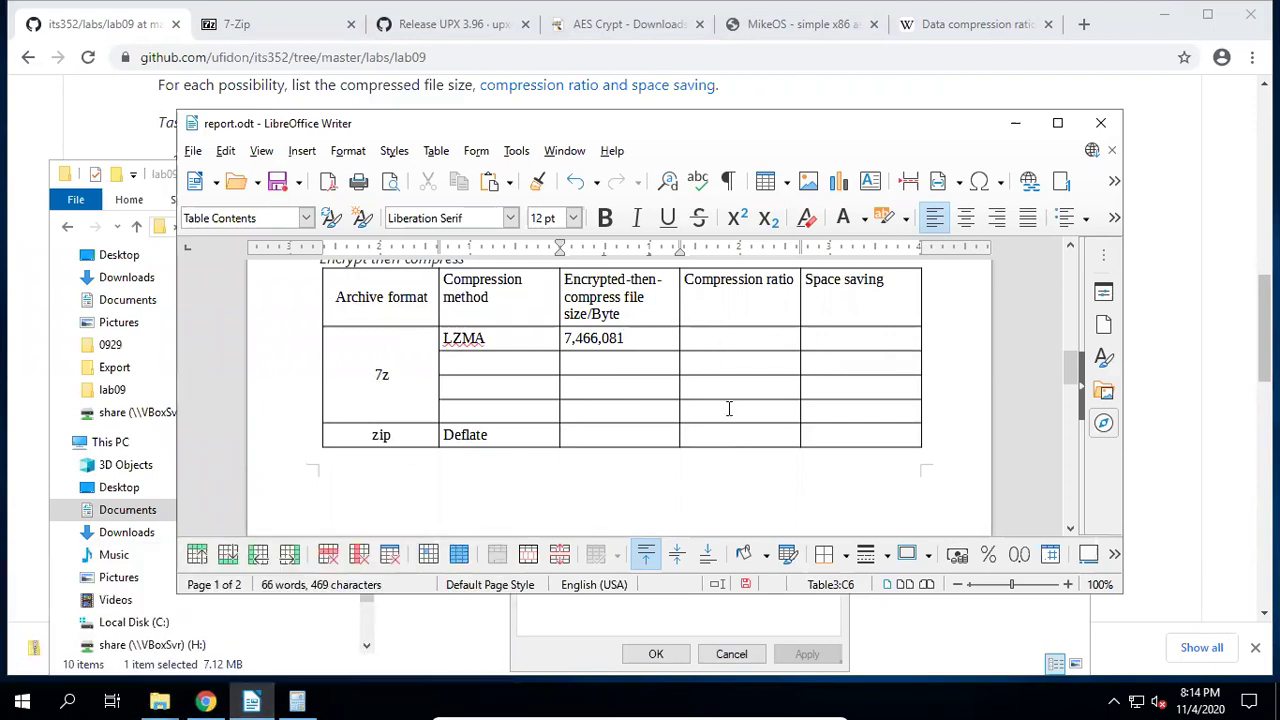
Bring the lab09 folder forward and open 7-Zip's Add to archive for mikeos-4.6.1.tar.aes
{"action": "left_click", "coordinate": [160, 700]}
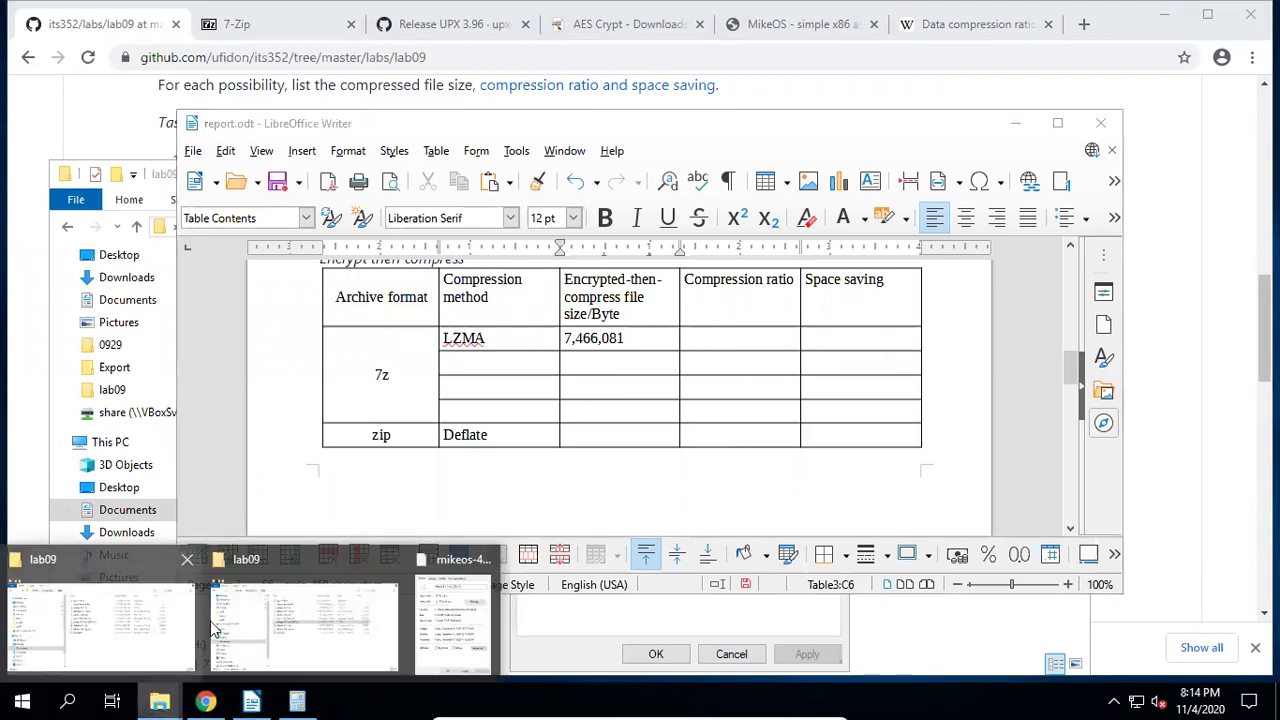
{"action": "left_click", "coordinate": [292, 575]}
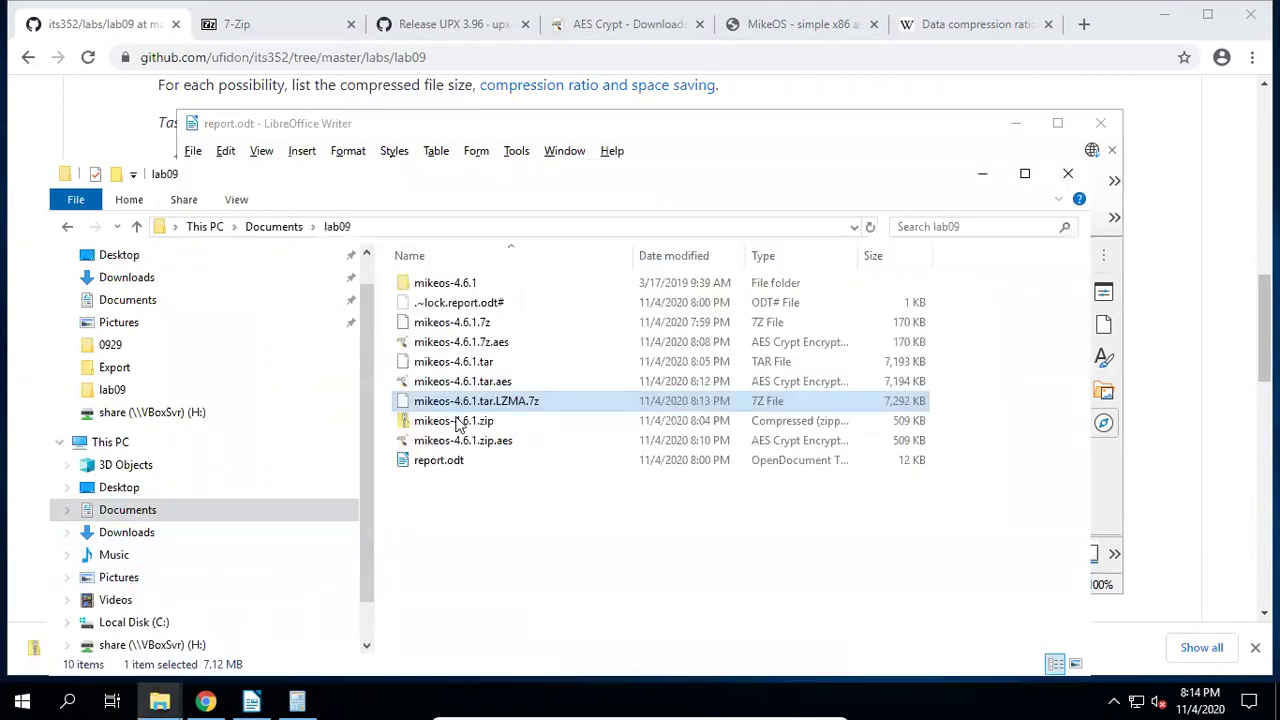
{"action": "left_click", "coordinate": [468, 383]}
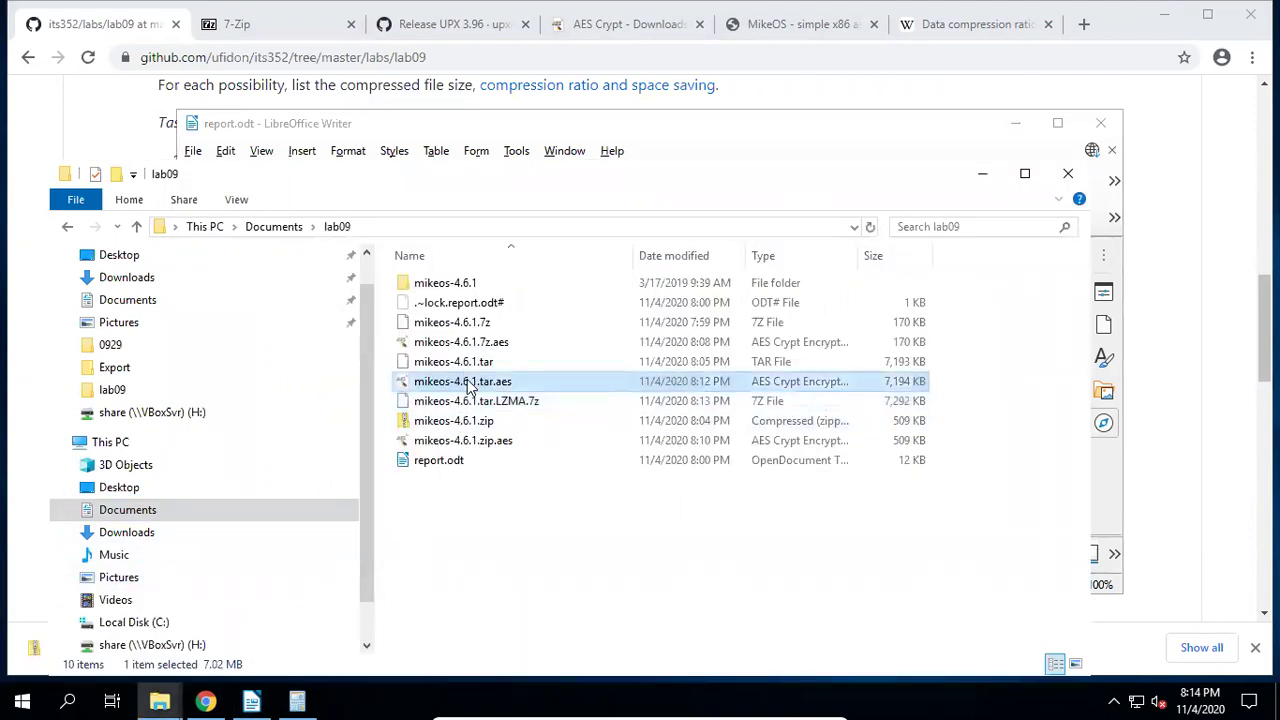
{"action": "right_click", "coordinate": [470, 386]}
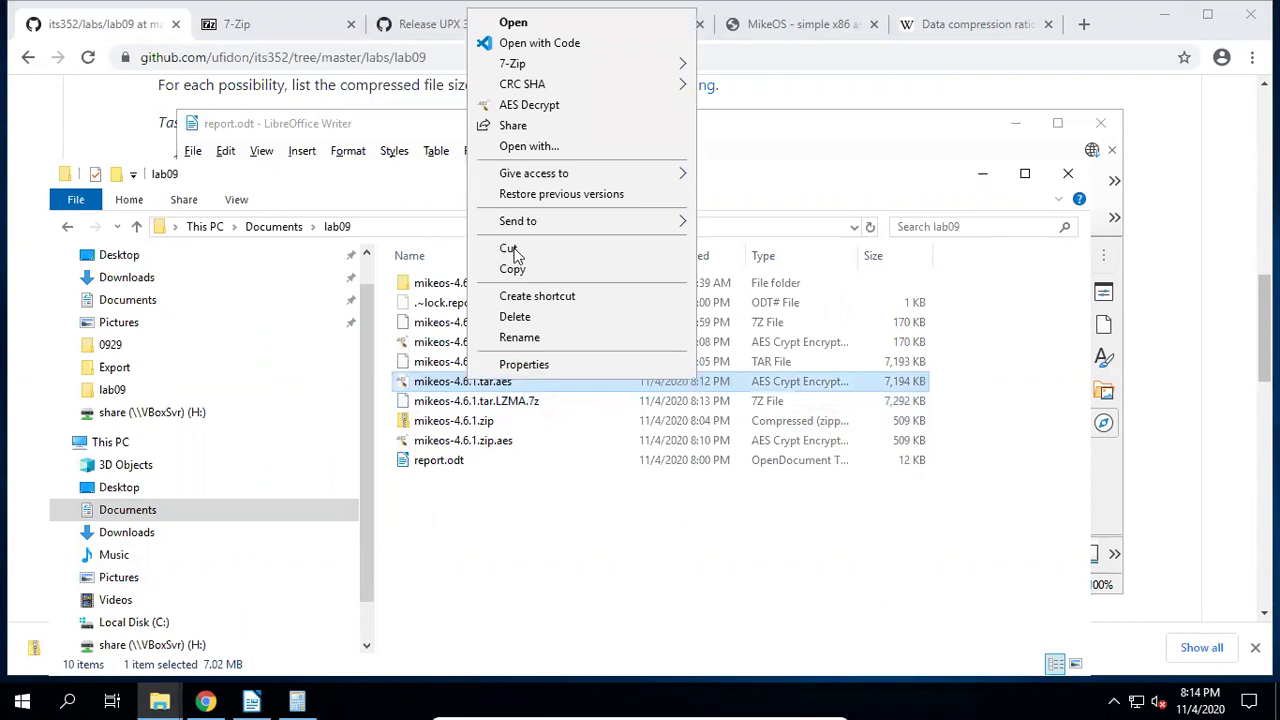
{"action": "mouse_move", "coordinate": [624, 60]}
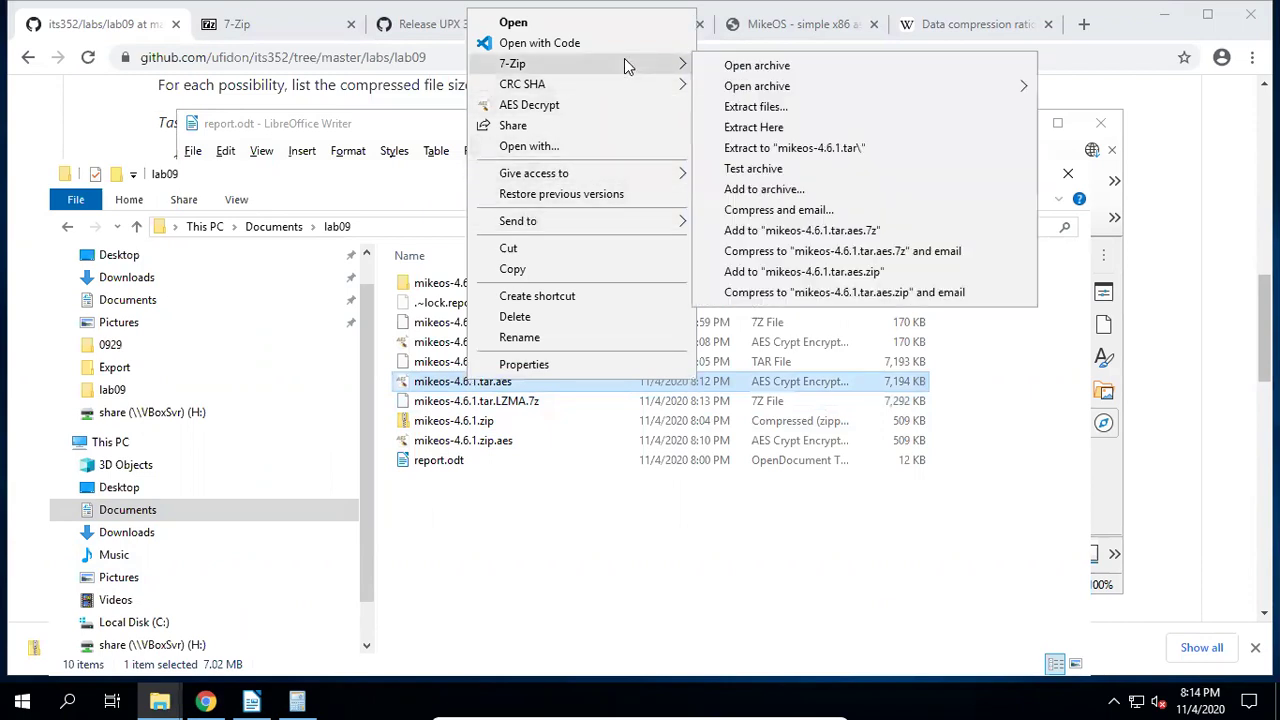
{"action": "left_click", "coordinate": [804, 189]}
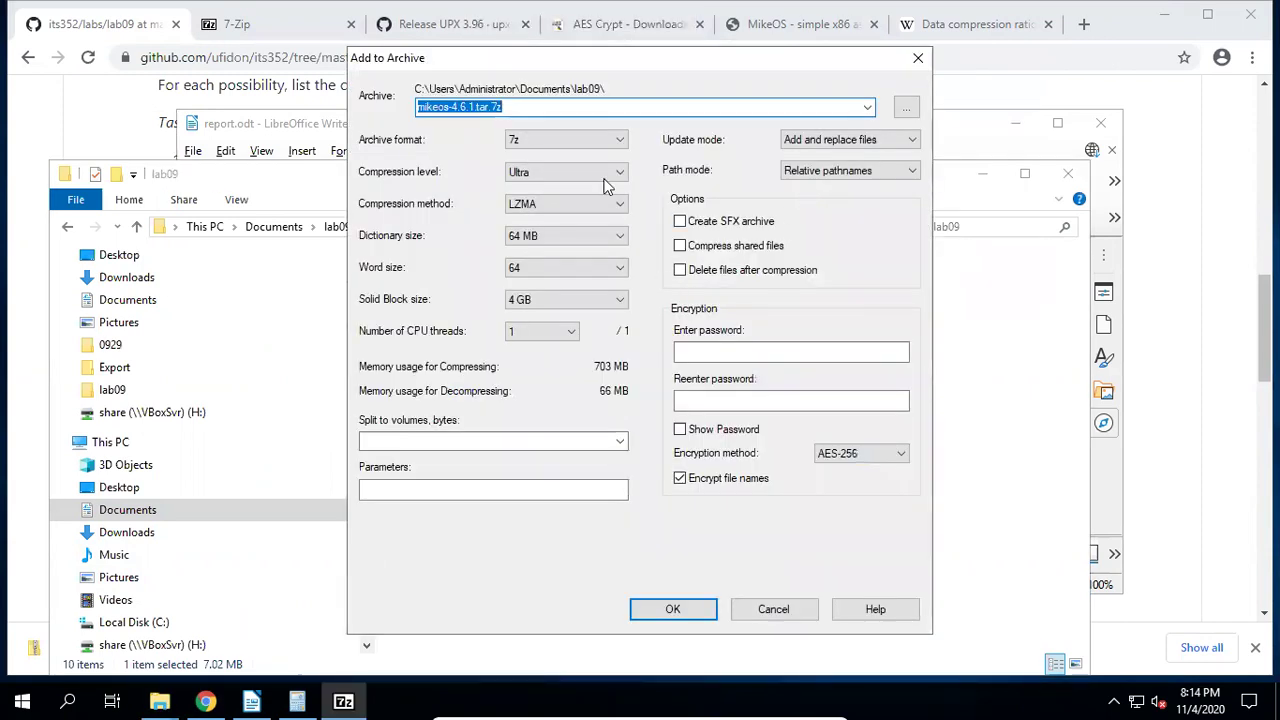
Create an Ultra-level zip archive named mikeos-4.6.1.tar.default.zip
{"action": "left_click", "coordinate": [589, 139]}
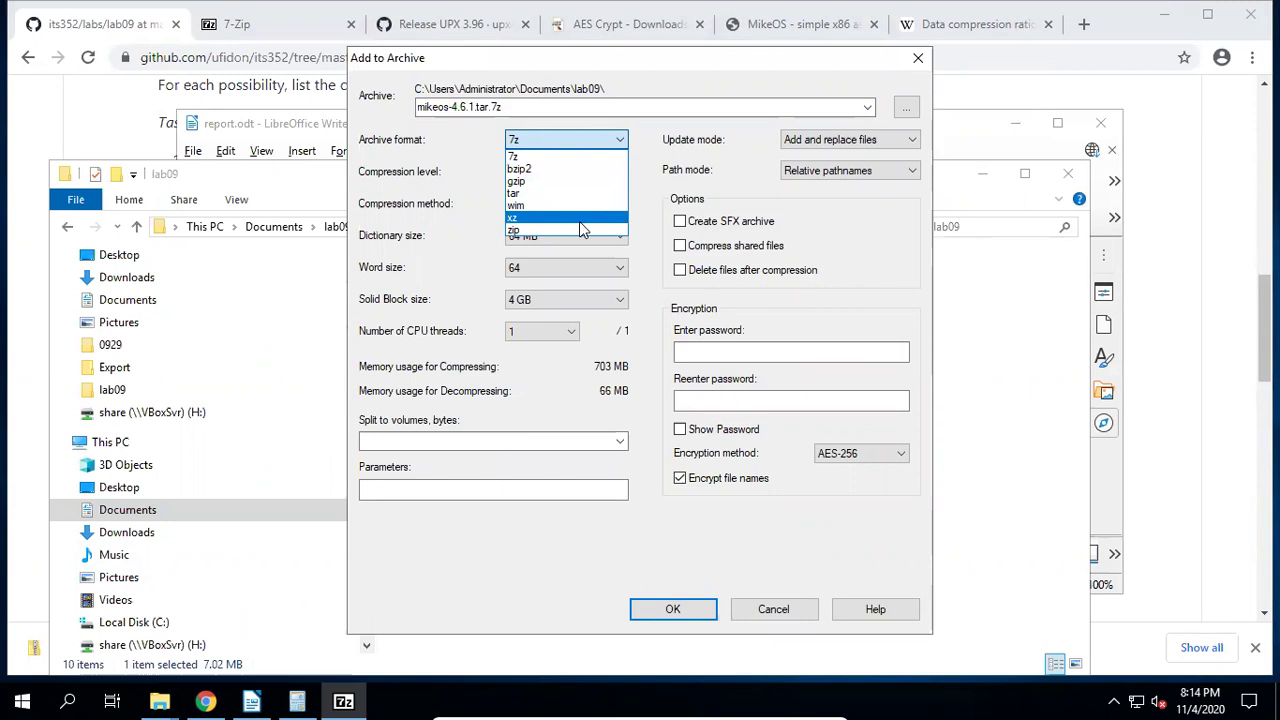
{"action": "left_click", "coordinate": [579, 228]}
{"action": "left_click", "coordinate": [566, 172]}
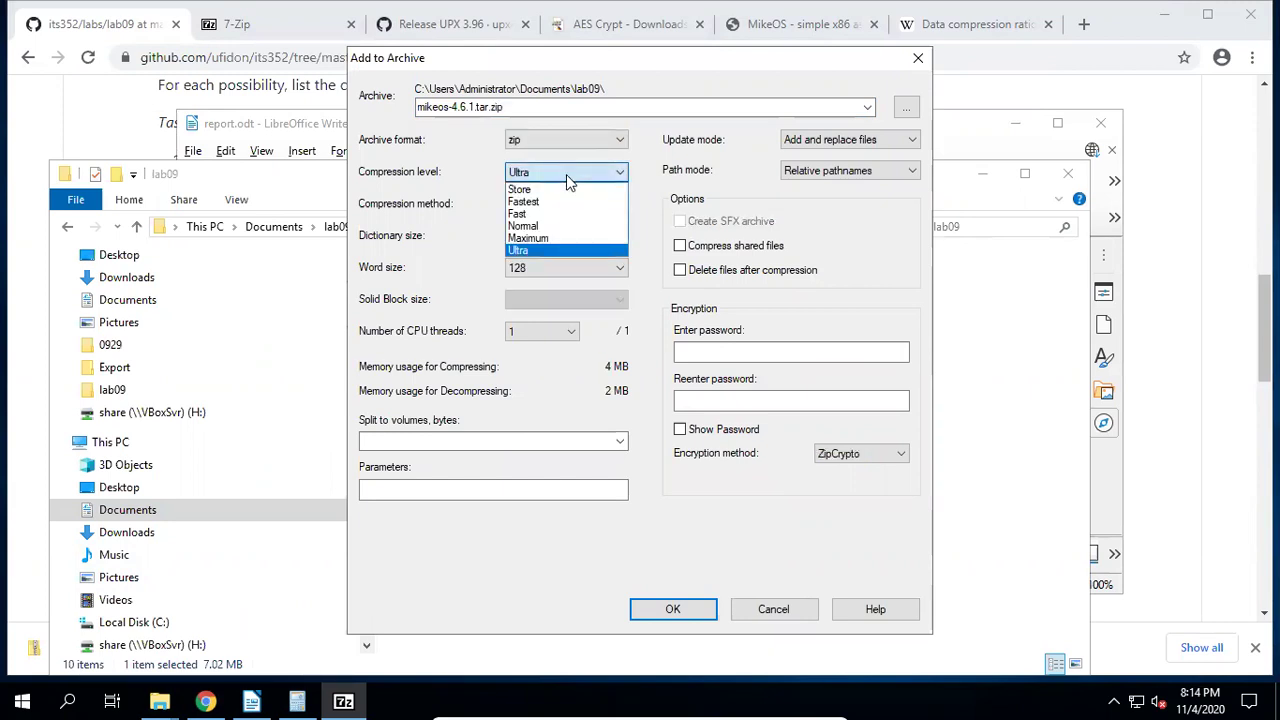
{"action": "left_click", "coordinate": [564, 250]}
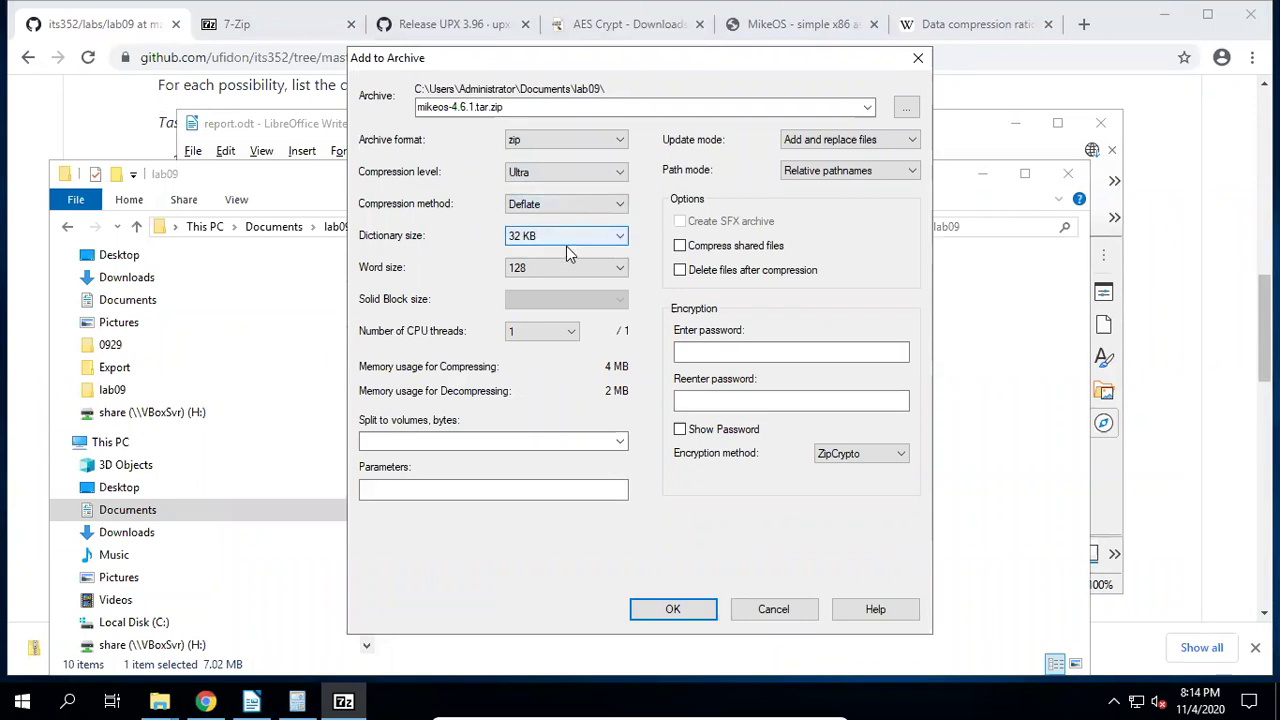
{"action": "left_click", "coordinate": [491, 107]}
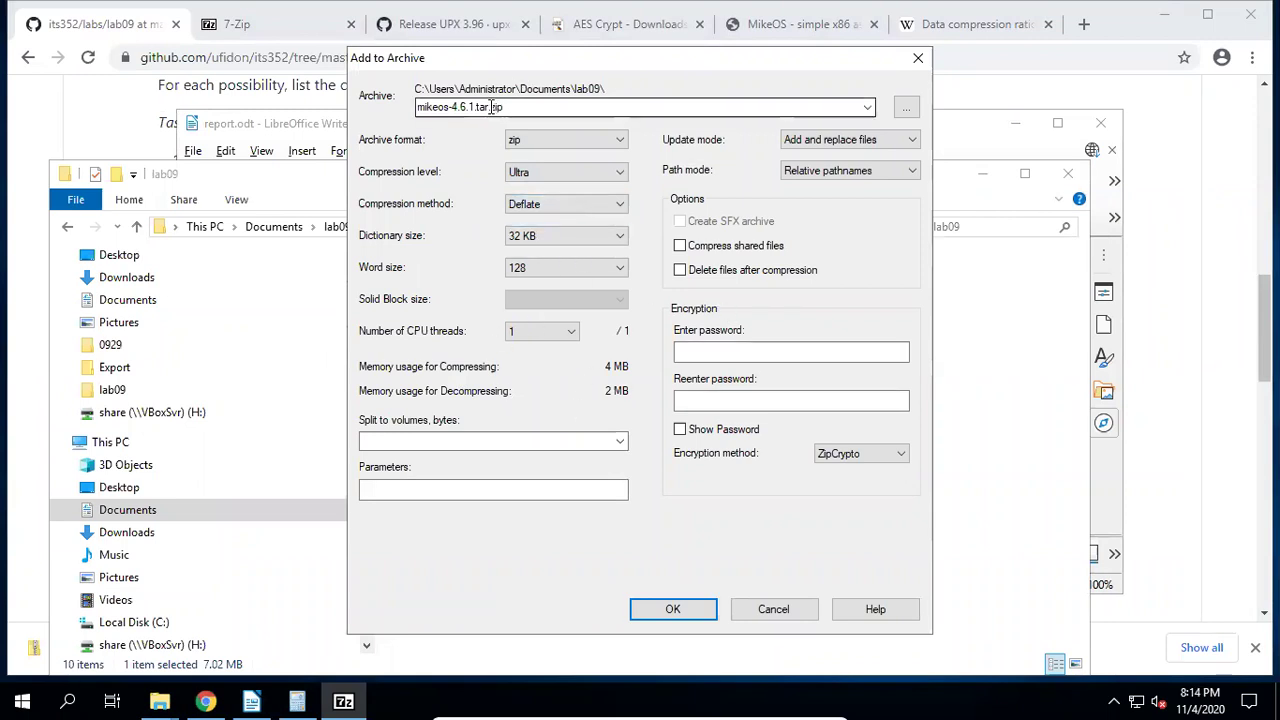
{"action": "double_click", "coordinate": [487, 107]}
{"action": "left_click", "coordinate": [487, 107]}
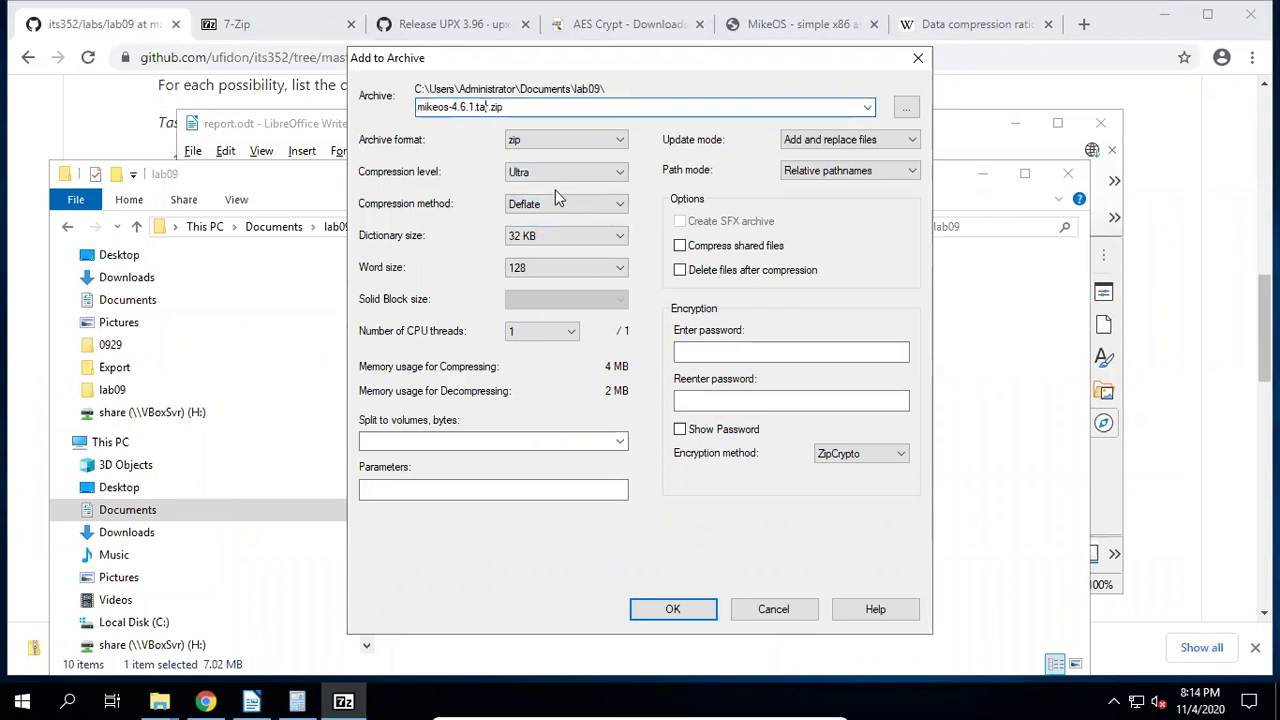
{"action": "type", "text": ".de"}
{"action": "left_click", "coordinate": [670, 607]}
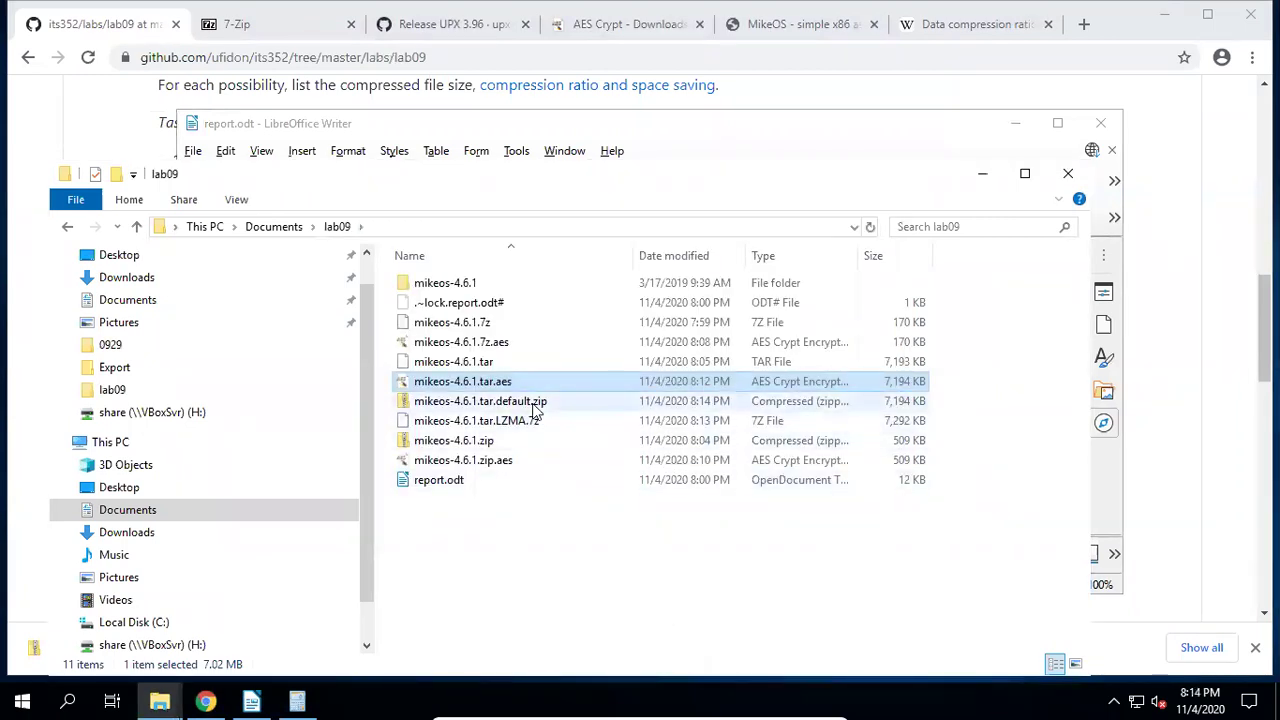
Copy the exact size of mikeos-4.6.1.tar.default.zip, 7,366,112 bytes, from Properties, then minimize Explorer
{"action": "left_click", "coordinate": [553, 404]}
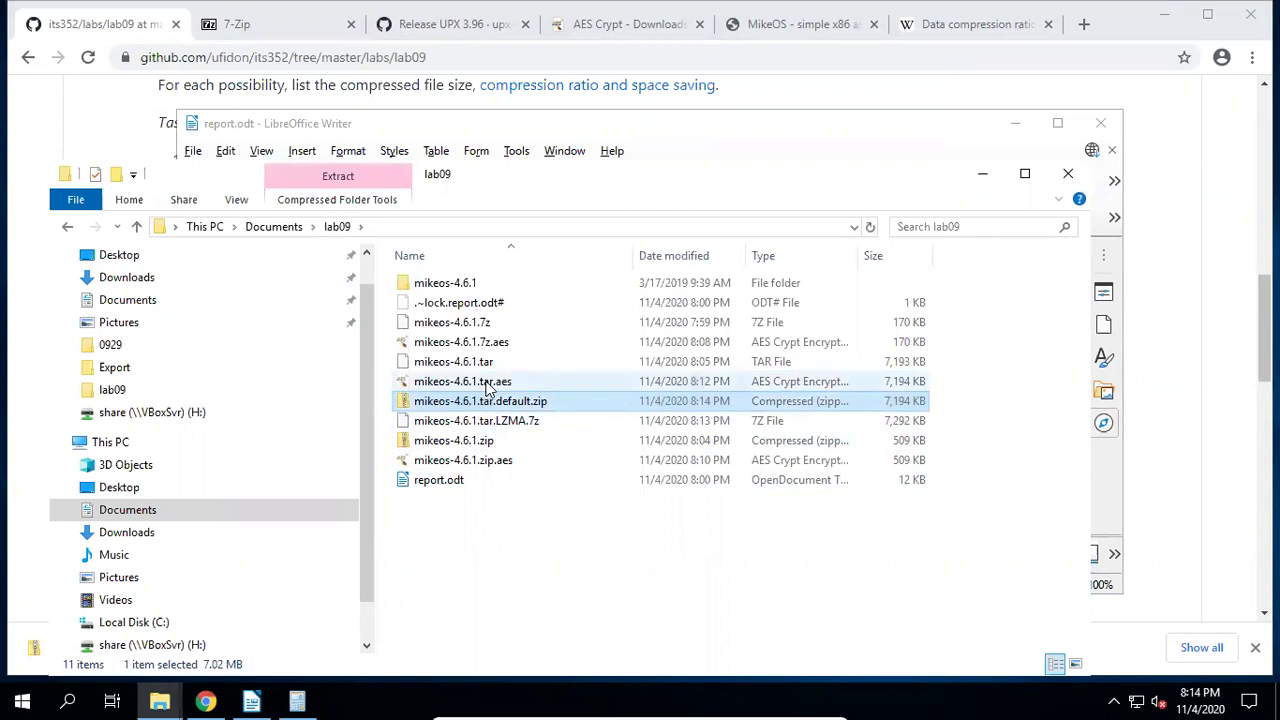
{"action": "right_click", "coordinate": [510, 402]}
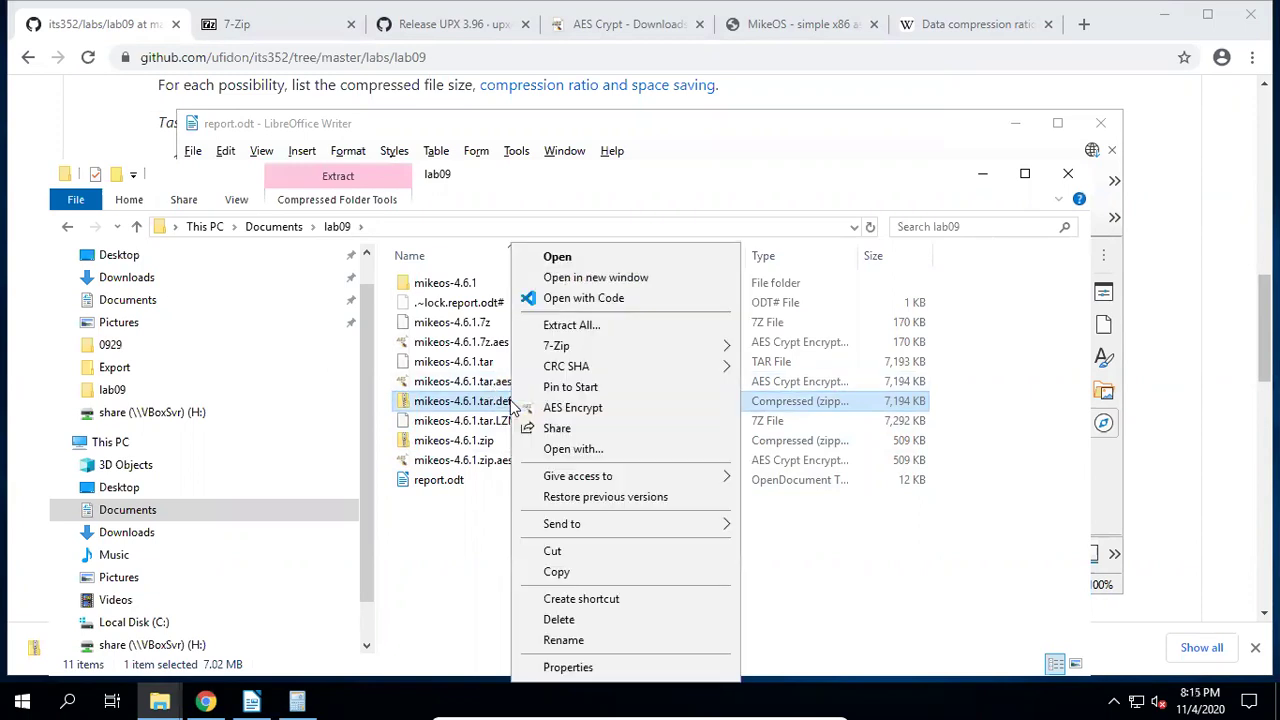
{"action": "left_click", "coordinate": [568, 667]}
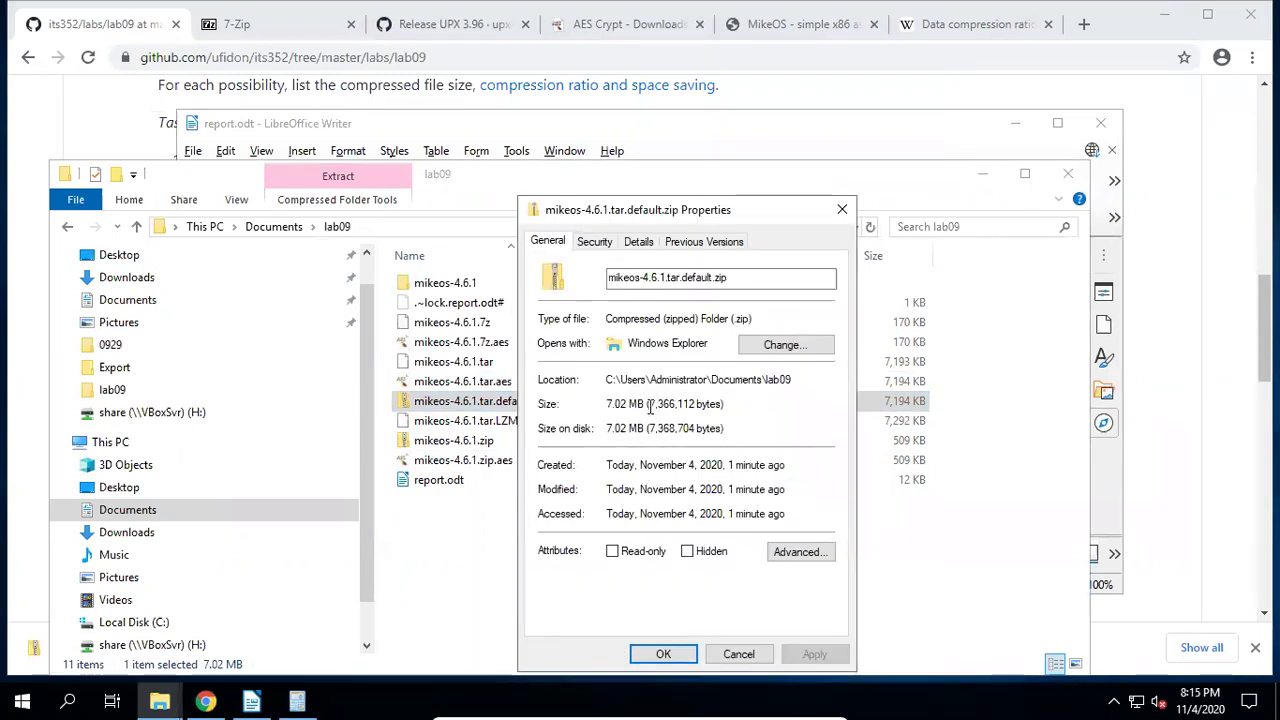
{"action": "left_click_drag", "start_coordinate": [655, 403], "coordinate": [693, 403]}
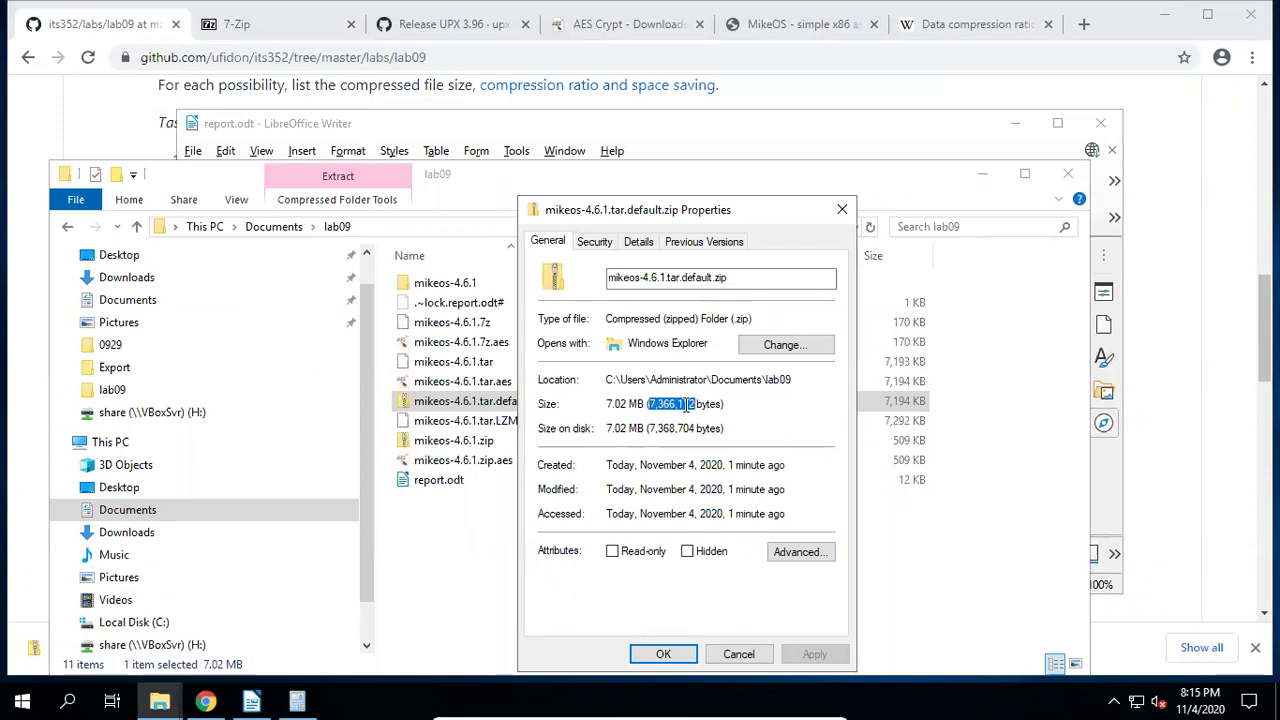
{"action": "right_click", "coordinate": [686, 408]}
{"action": "left_click", "coordinate": [729, 465]}
{"action": "left_click", "coordinate": [842, 209]}
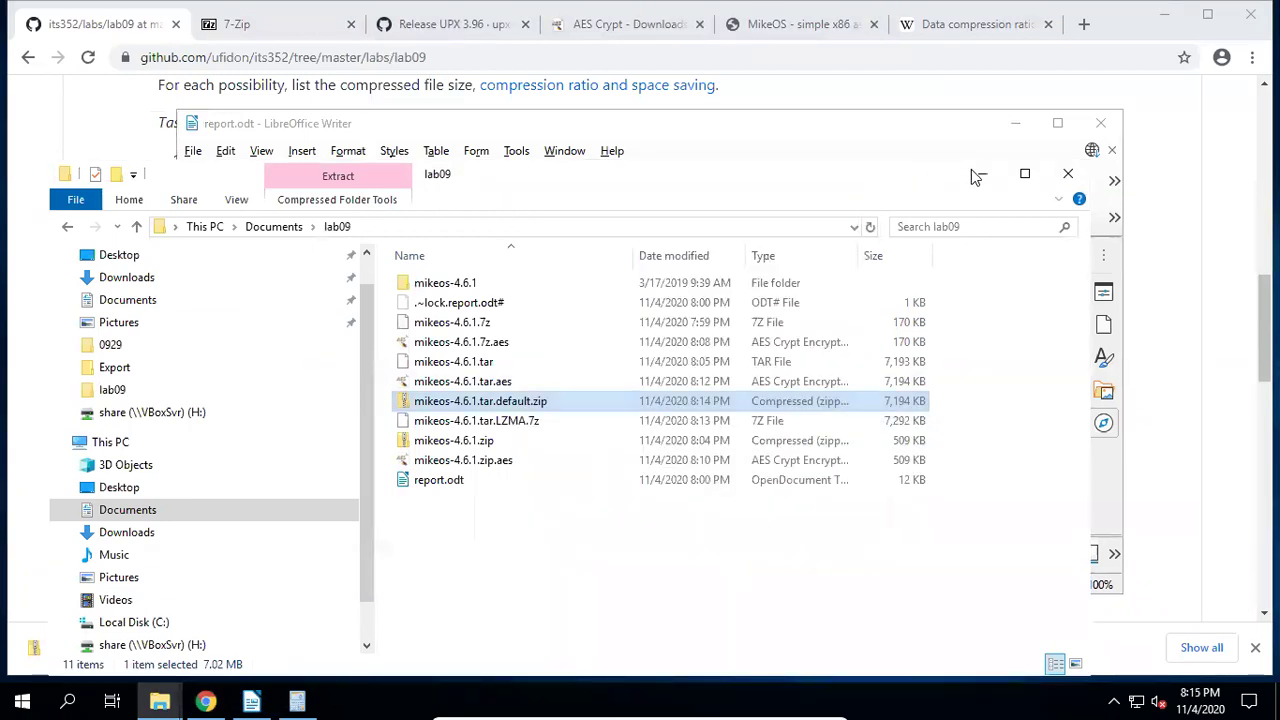
{"action": "left_click", "coordinate": [982, 174]}
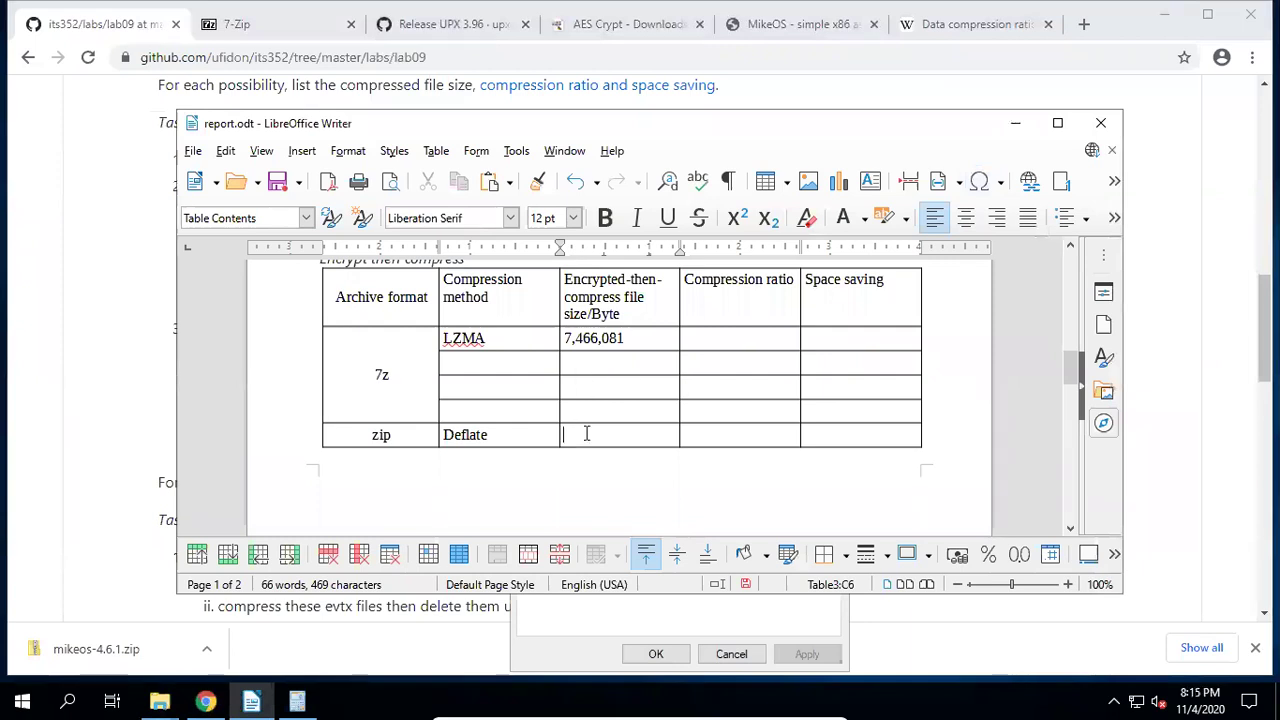
Paste 7,366,112 into the Deflate size cell and select the pasted value
{"action": "key", "text": "ctrl+v"}
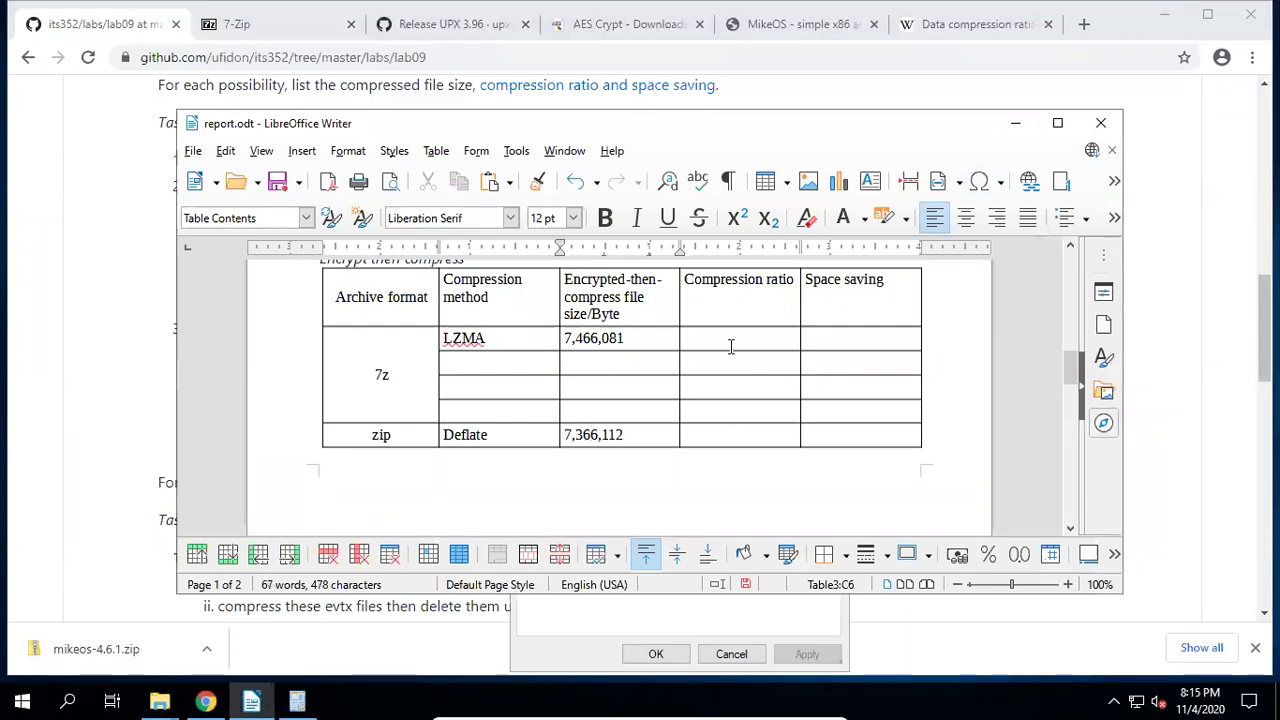
{"action": "left_click", "coordinate": [858, 331]}
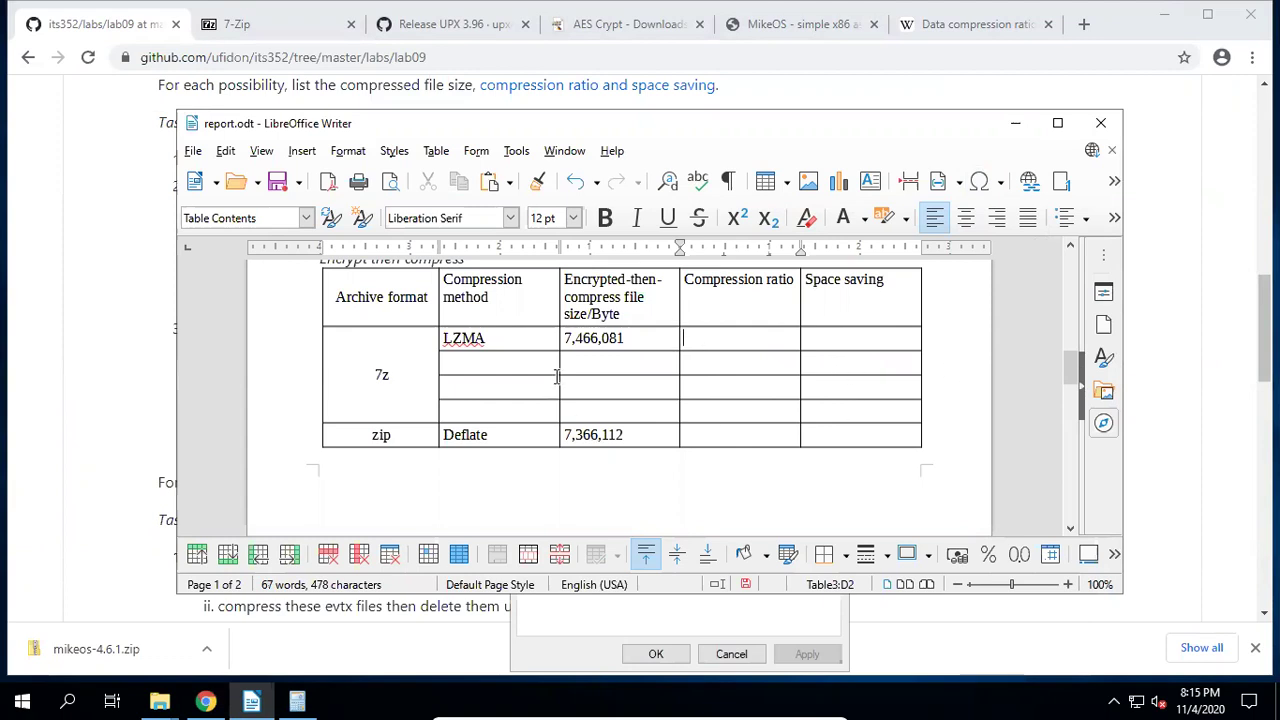
{"action": "left_click", "coordinate": [598, 434]}
{"action": "left_click_drag", "start_coordinate": [622, 436], "coordinate": [562, 435]}
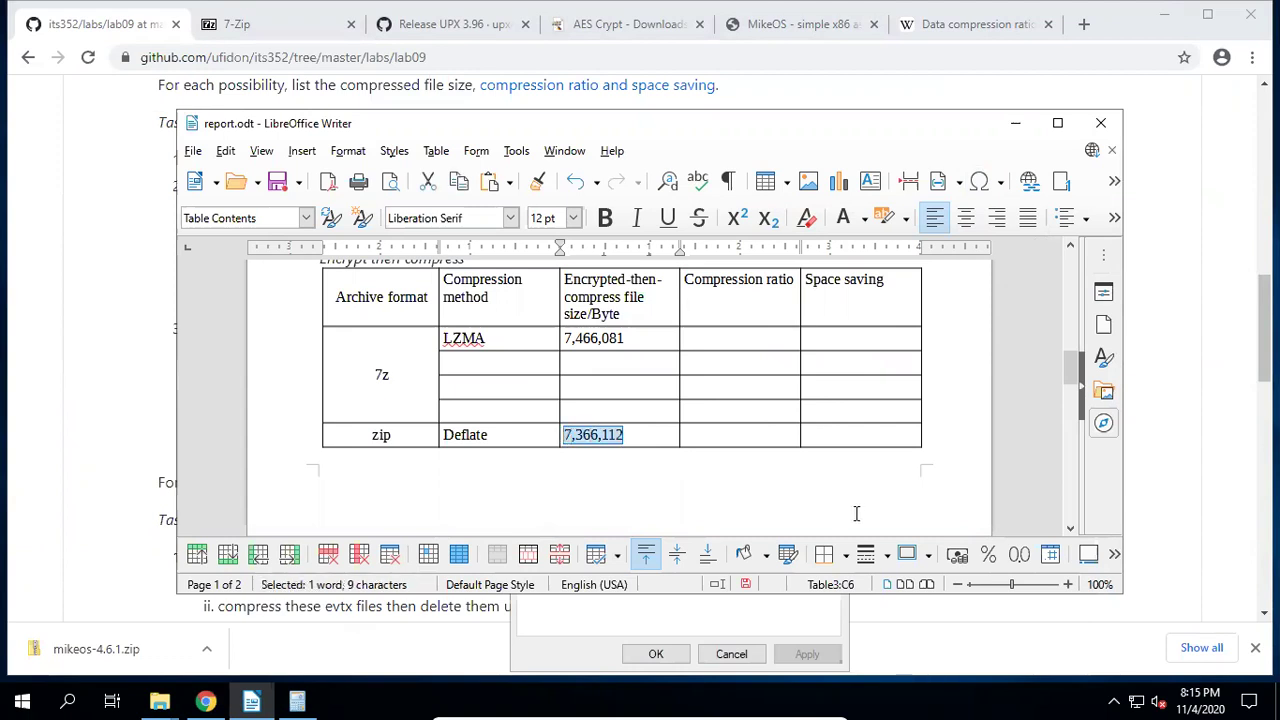
{"action": "left_click", "coordinate": [296, 701]}
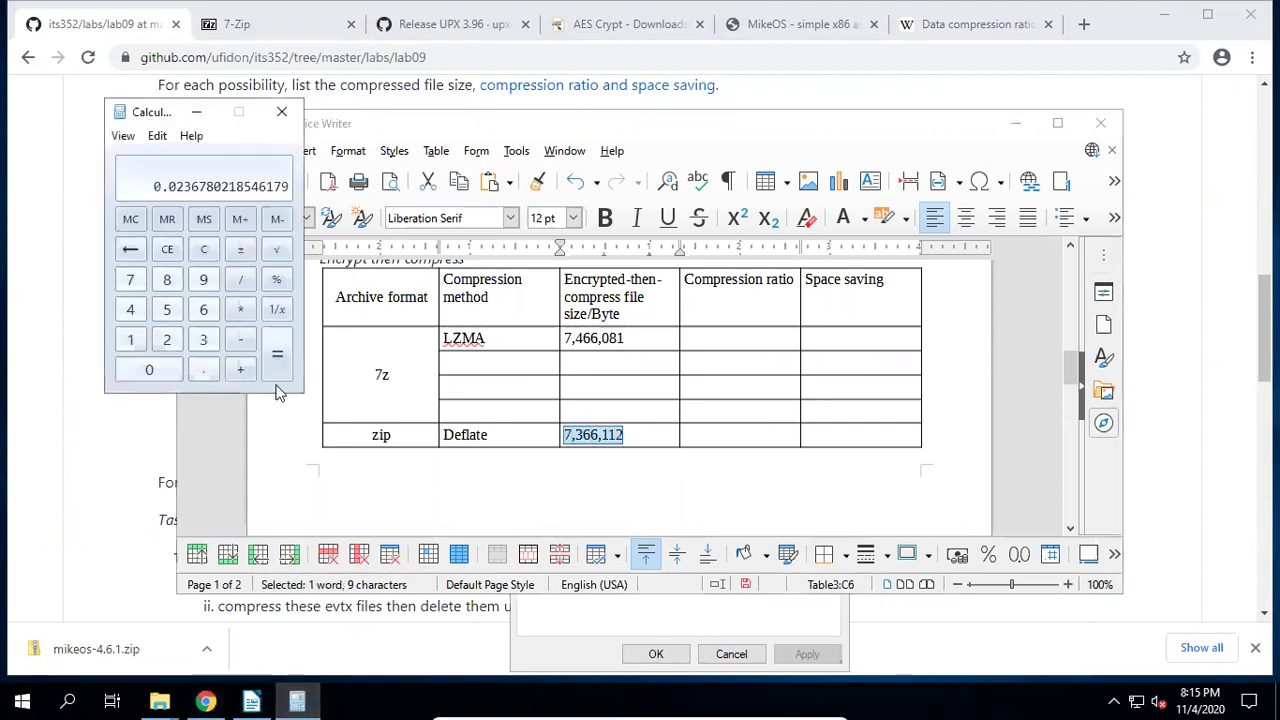
Clear Calculator, paste 7366112 and set up a division
{"action": "left_click", "coordinate": [203, 250]}
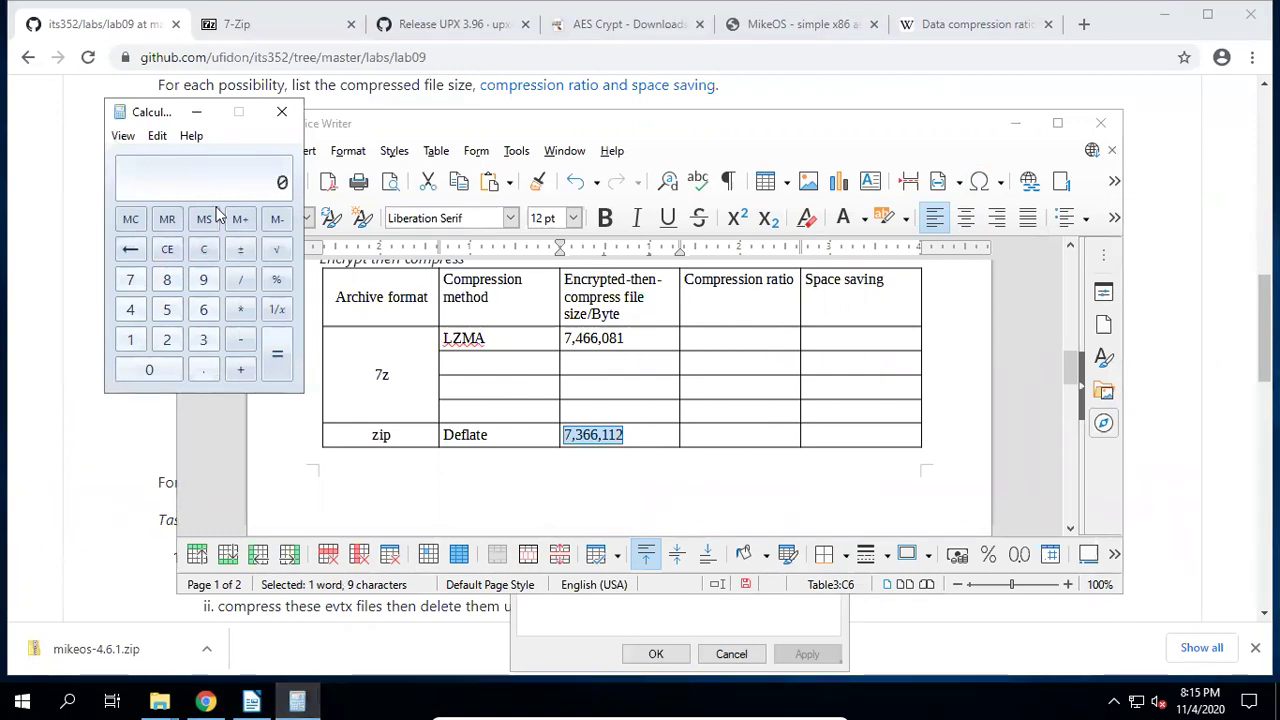
{"action": "left_click", "coordinate": [157, 137]}
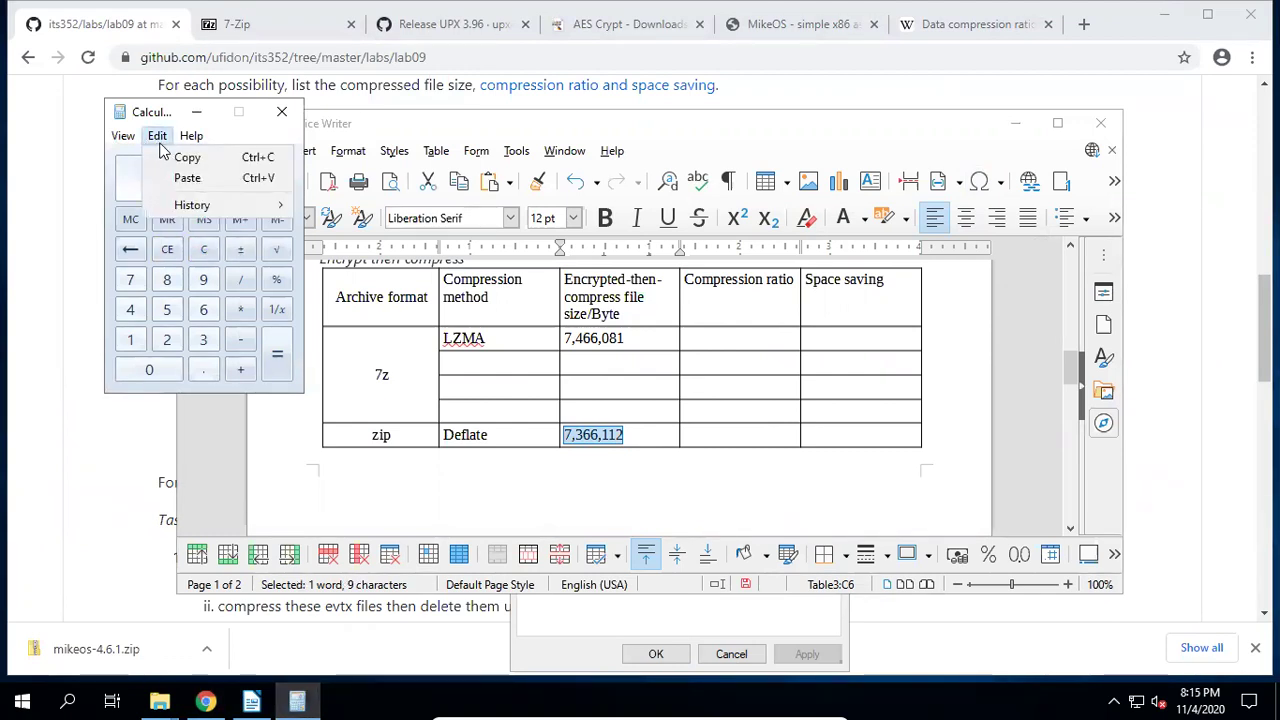
{"action": "left_click", "coordinate": [187, 180]}
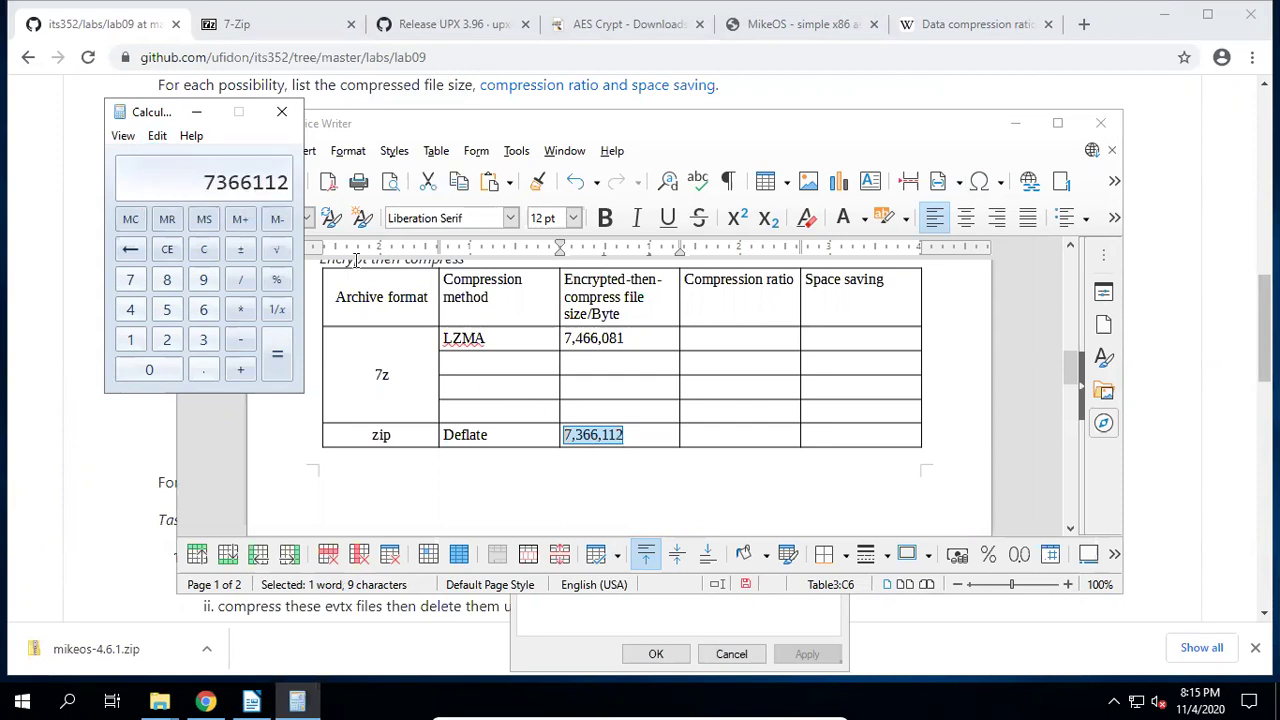
{"action": "left_click", "coordinate": [243, 283]}
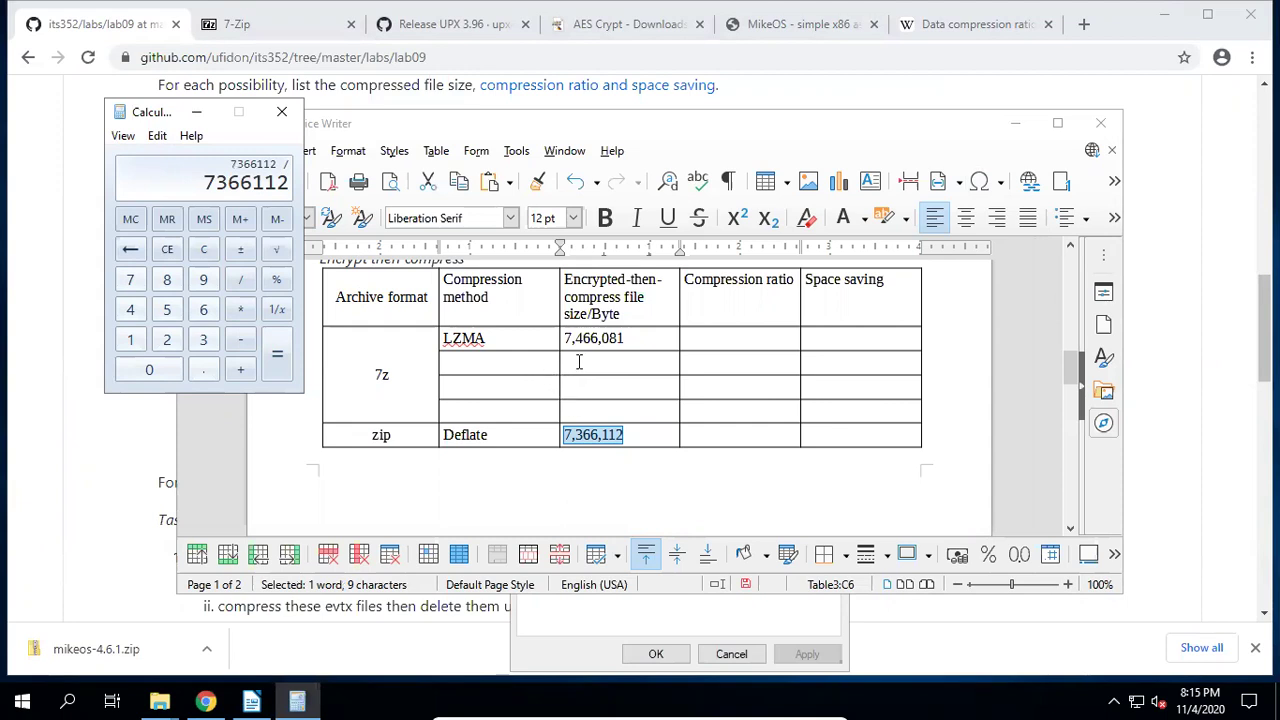
Add an 'uncompressed size' label line under the 'Encrypt then compress' caption in the report
{"action": "left_click", "coordinate": [1068, 372]}
{"action": "left_click_drag", "start_coordinate": [1068, 370], "coordinate": [1069, 363]}
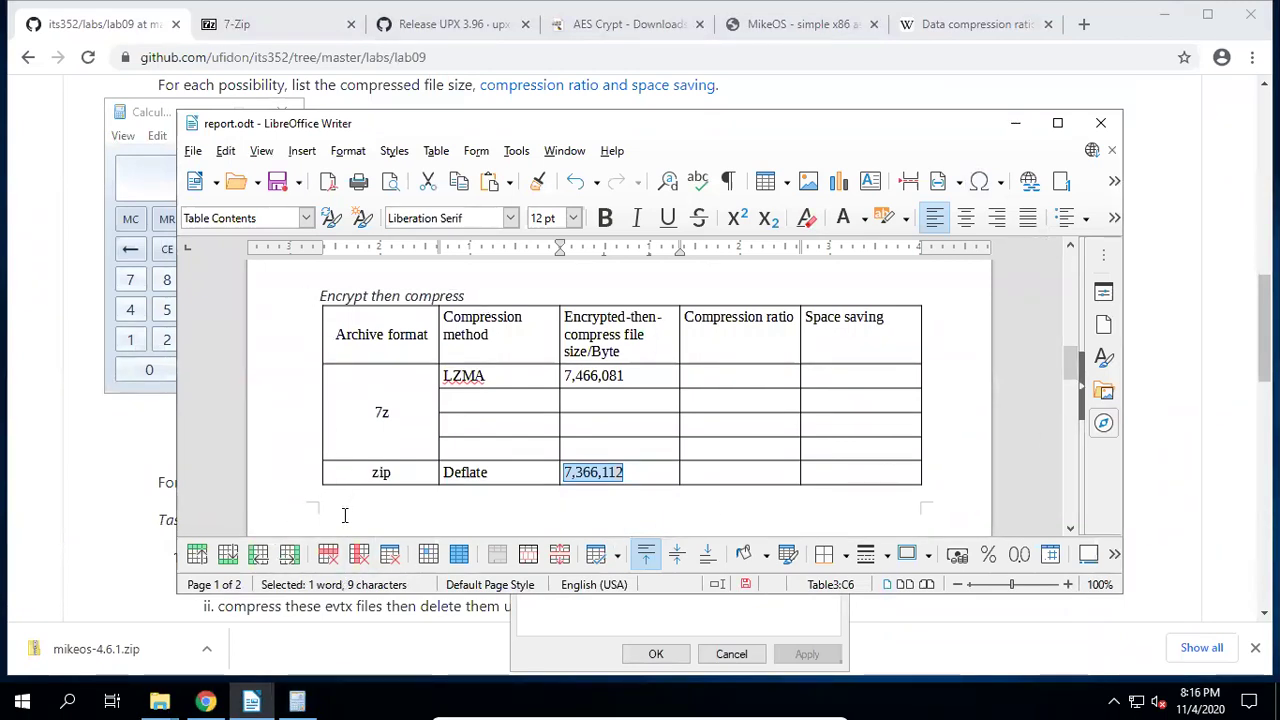
{"action": "left_click", "coordinate": [552, 293]}
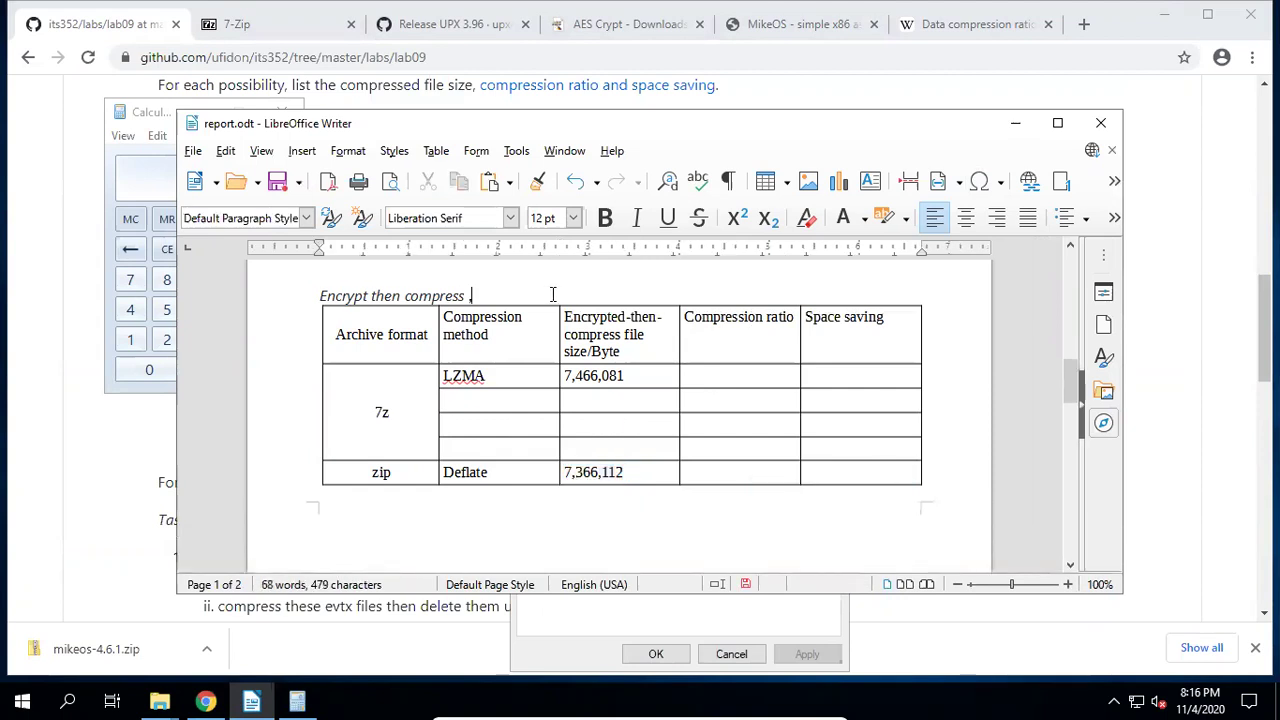
{"action": "key", "text": "Return"}
{"action": "type", "text": "um"}
{"action": "key", "text": "BackSpace"}
{"action": "type", "text": "ncompressed size:"}
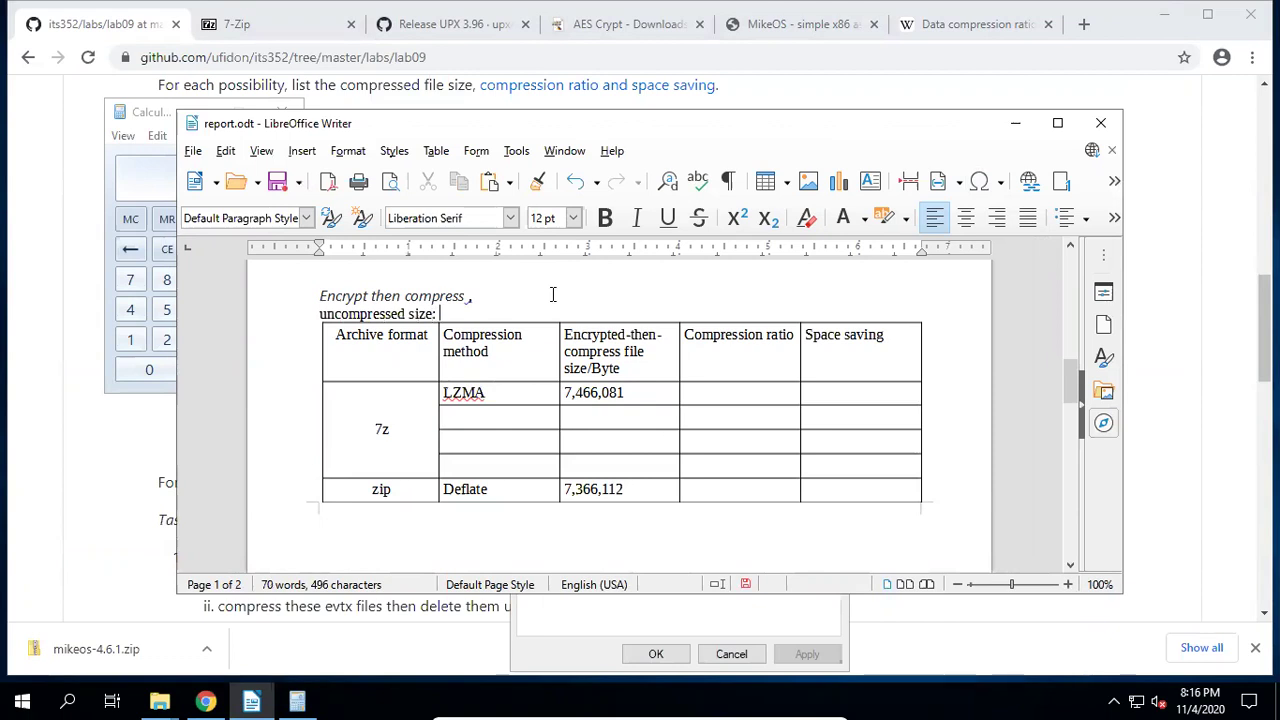
Open the Properties of mikeos-4.6.1.tar.aes in the lab09 folder
{"action": "mouse_move", "coordinate": [160, 700]}
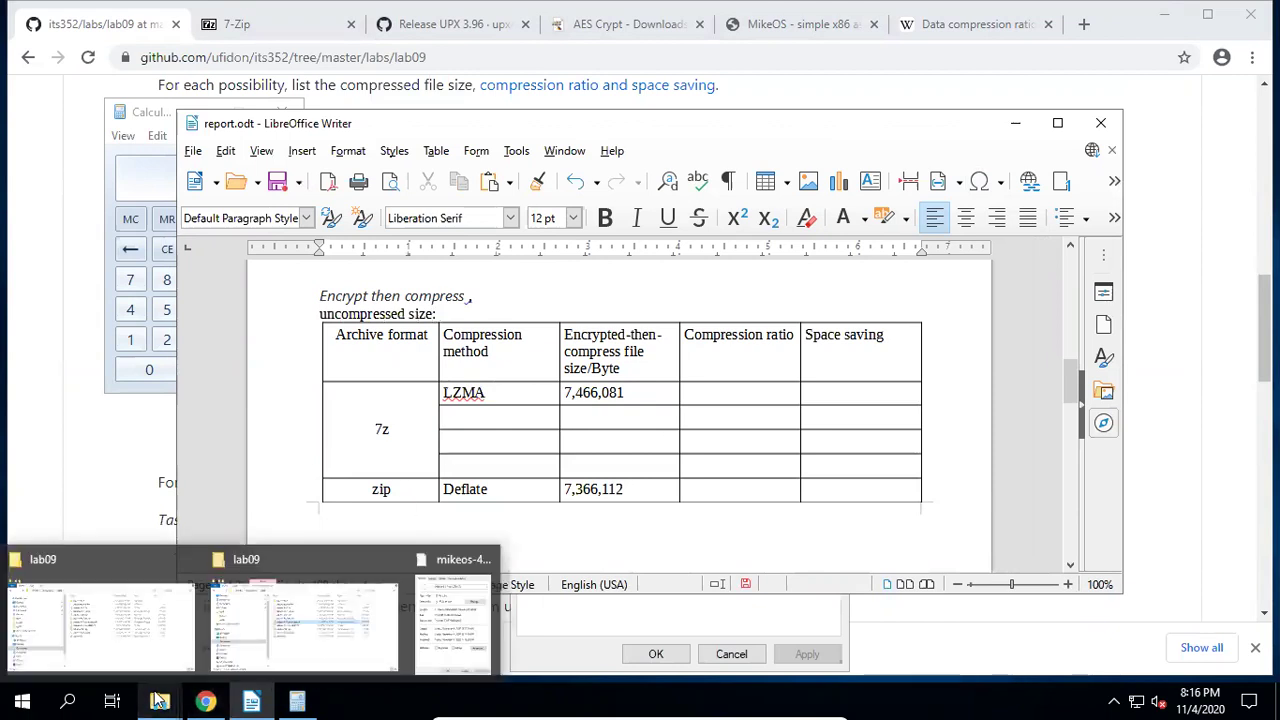
{"action": "left_click", "coordinate": [298, 562]}
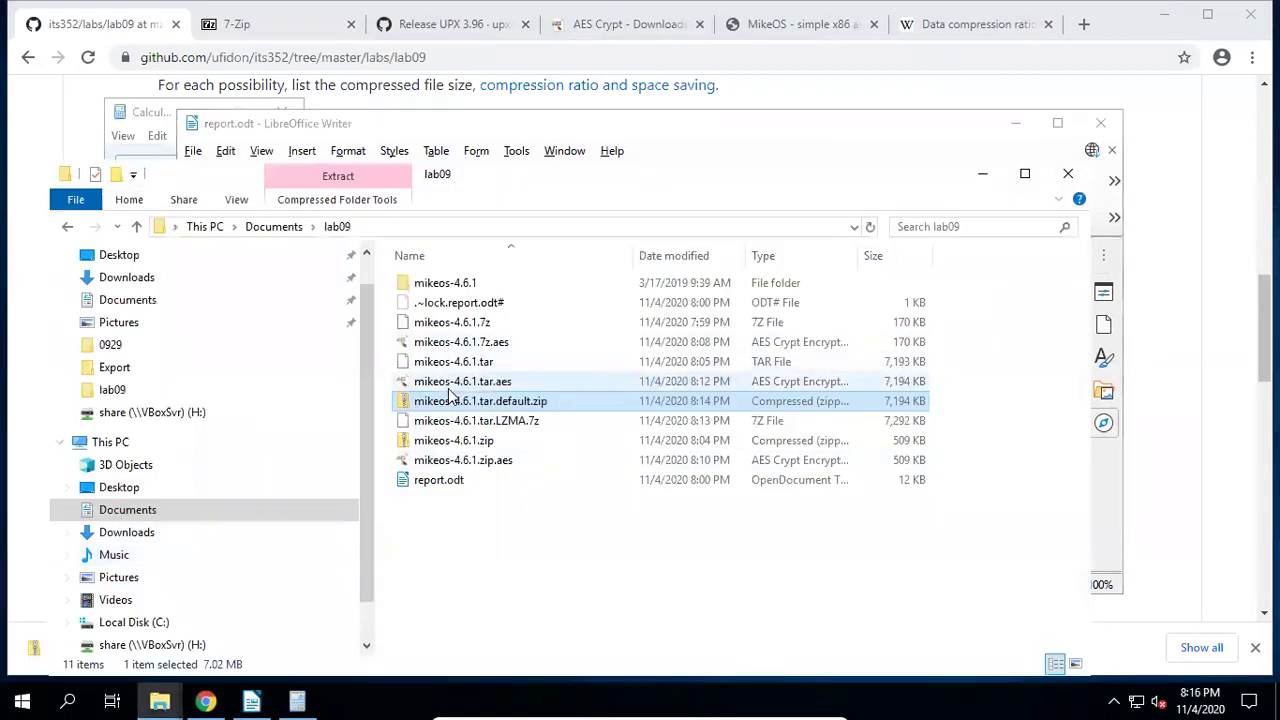
{"action": "left_click", "coordinate": [472, 386]}
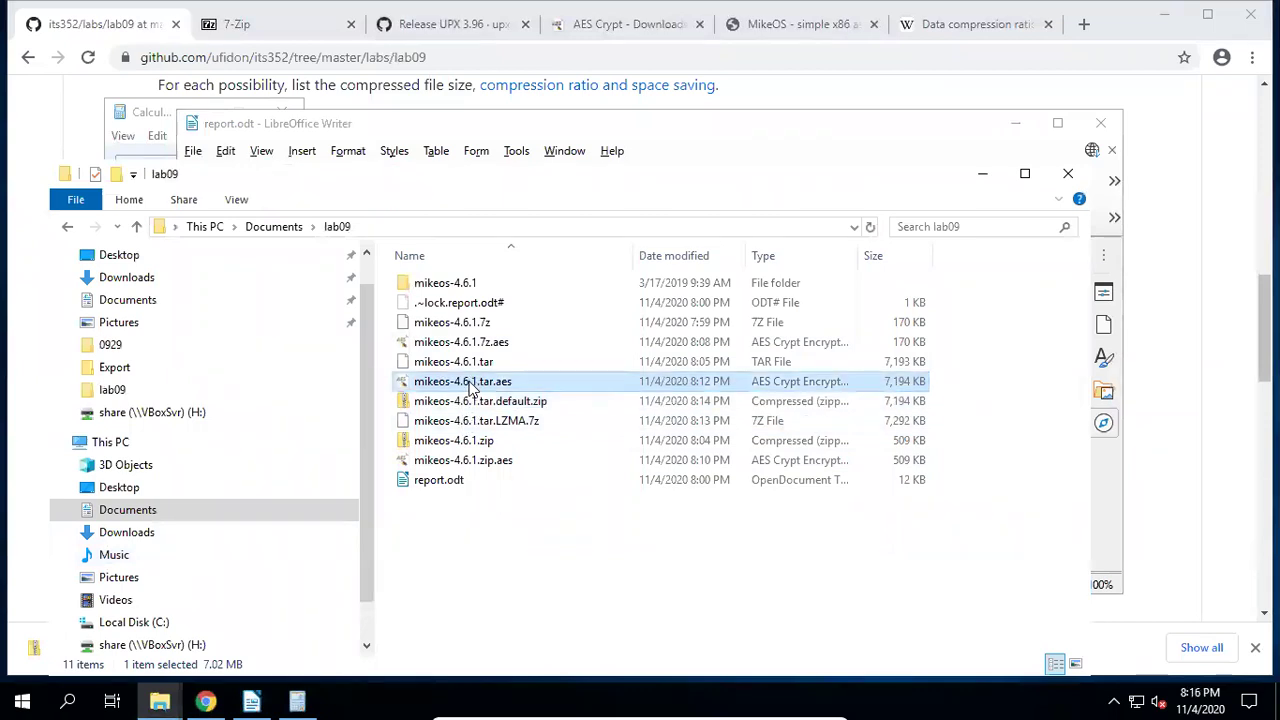
{"action": "right_click", "coordinate": [472, 386]}
{"action": "left_click", "coordinate": [506, 362]}
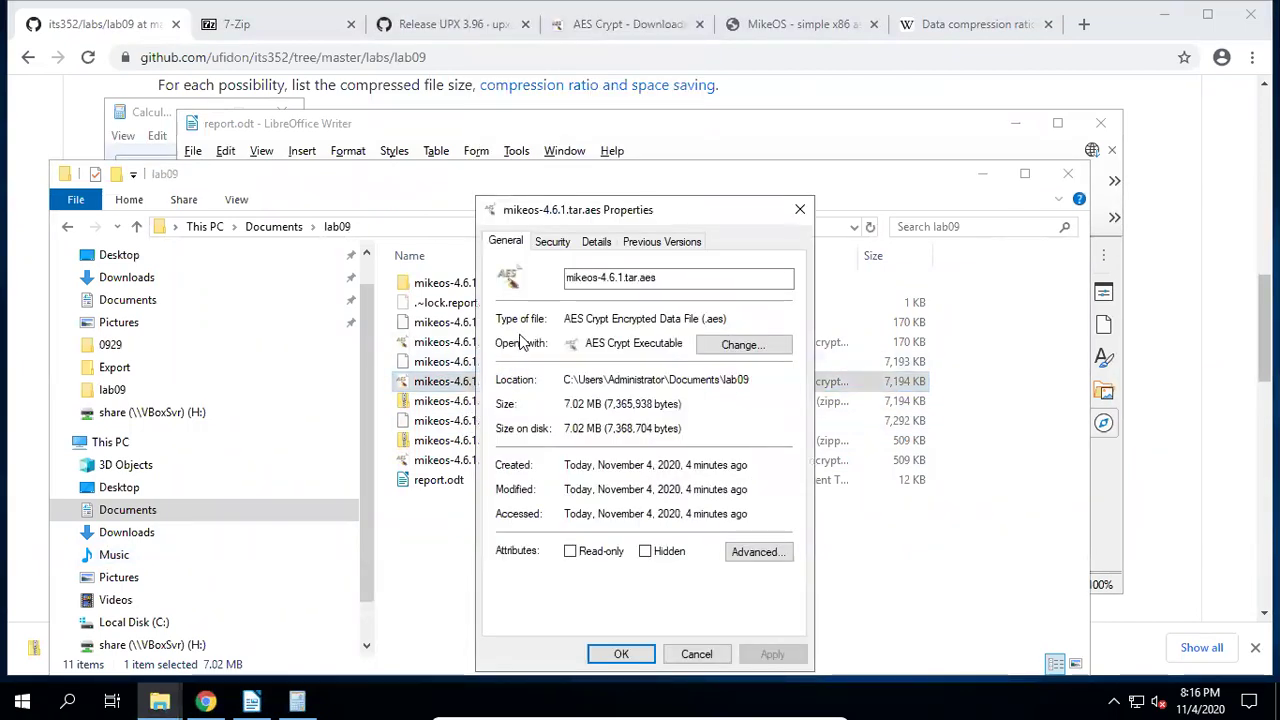
Copy the 7,365,938-byte size and close the properties dialog
{"action": "left_click_drag", "start_coordinate": [607, 403], "coordinate": [636, 403]}
{"action": "right_click", "coordinate": [636, 403]}
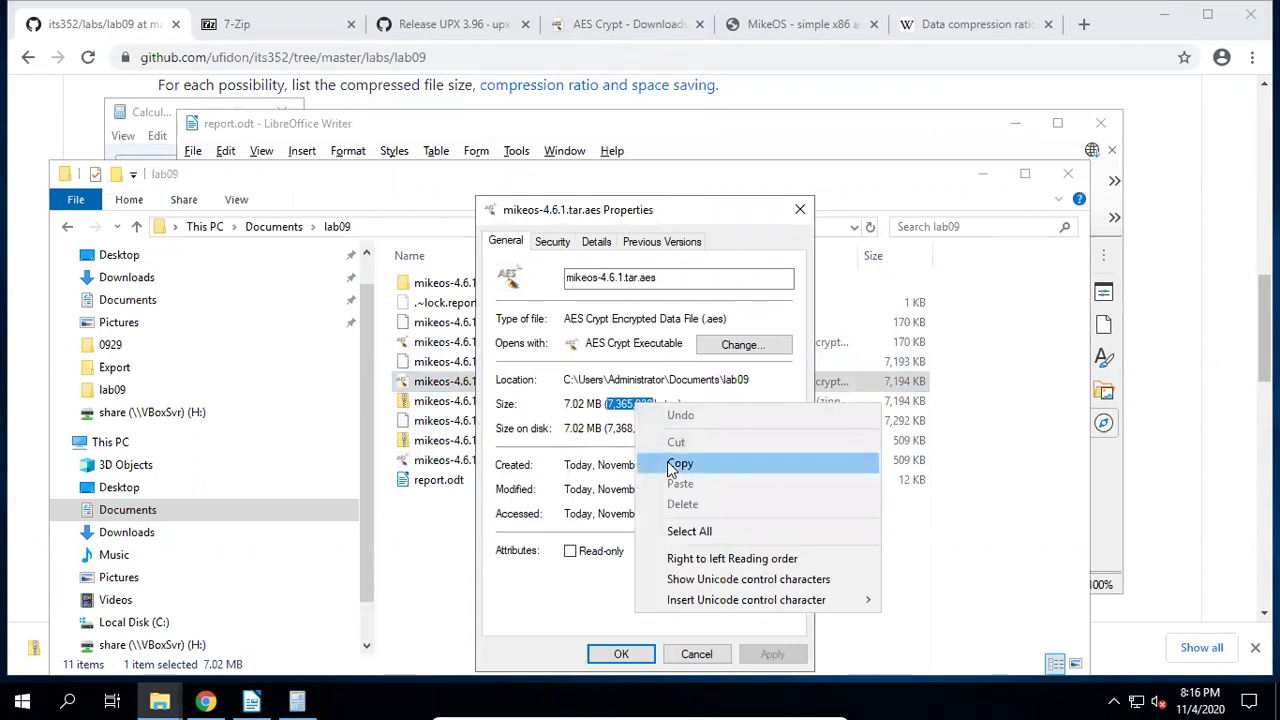
{"action": "left_click", "coordinate": [662, 459]}
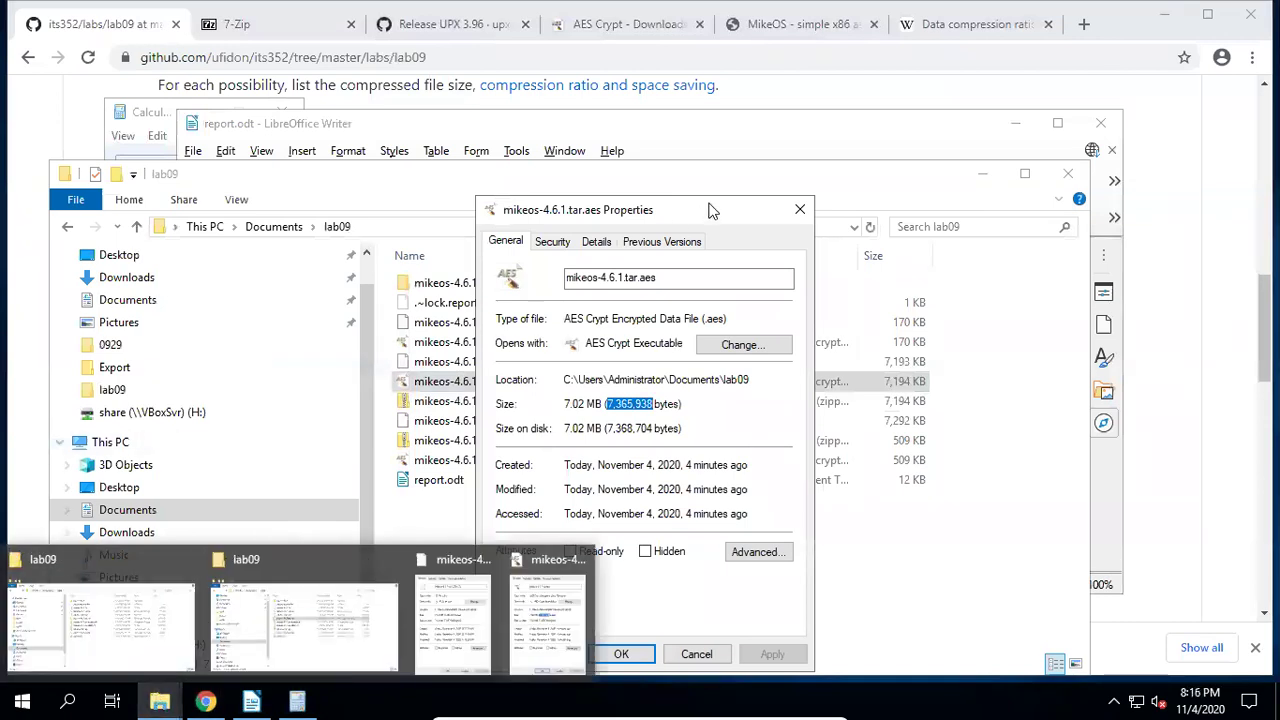
{"action": "left_click", "coordinate": [982, 180]}
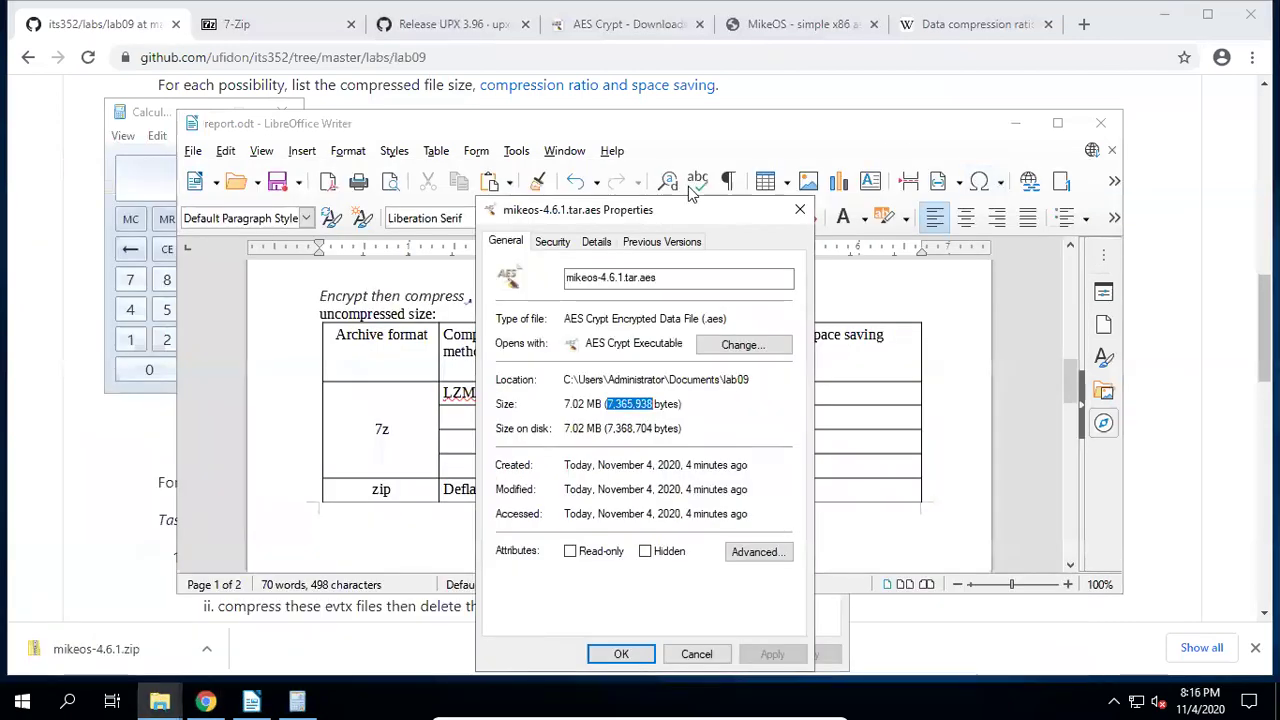
{"action": "left_click", "coordinate": [800, 209]}
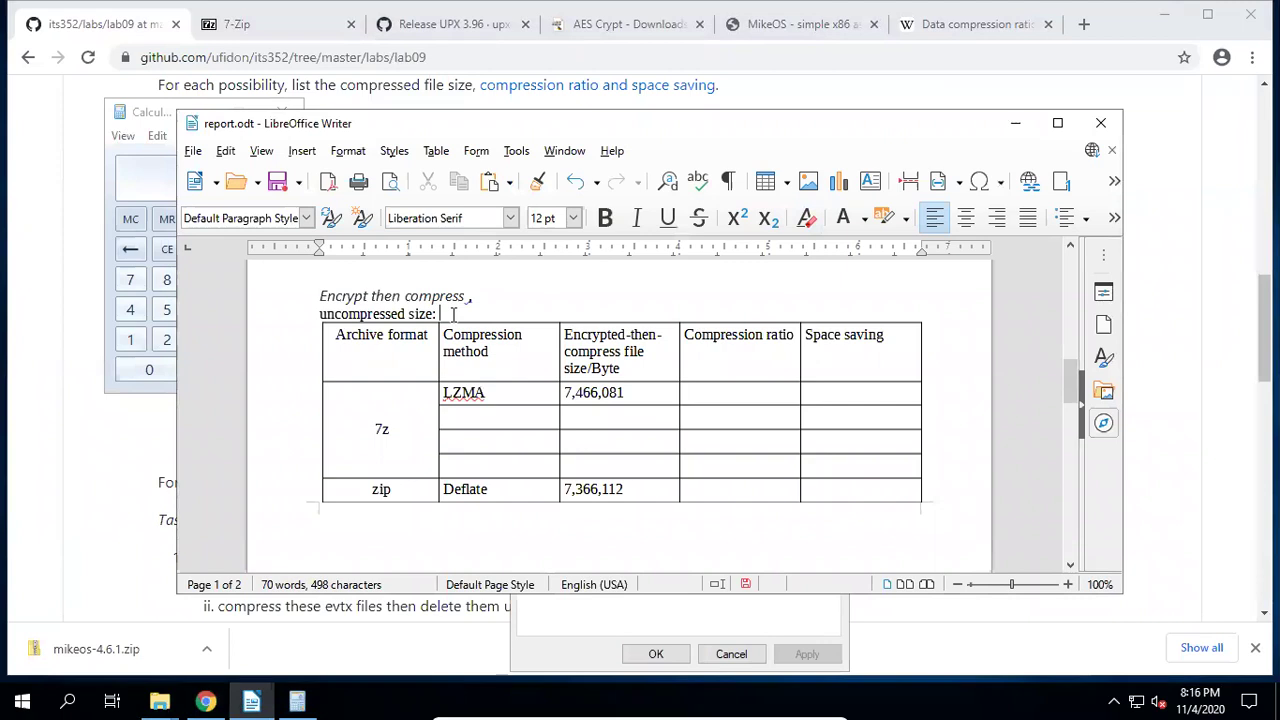
Paste 7,365,938 after the label and compute the compression ratio in Calculator
{"action": "left_click", "coordinate": [522, 314]}
{"action": "key", "text": "ctrl+v"}
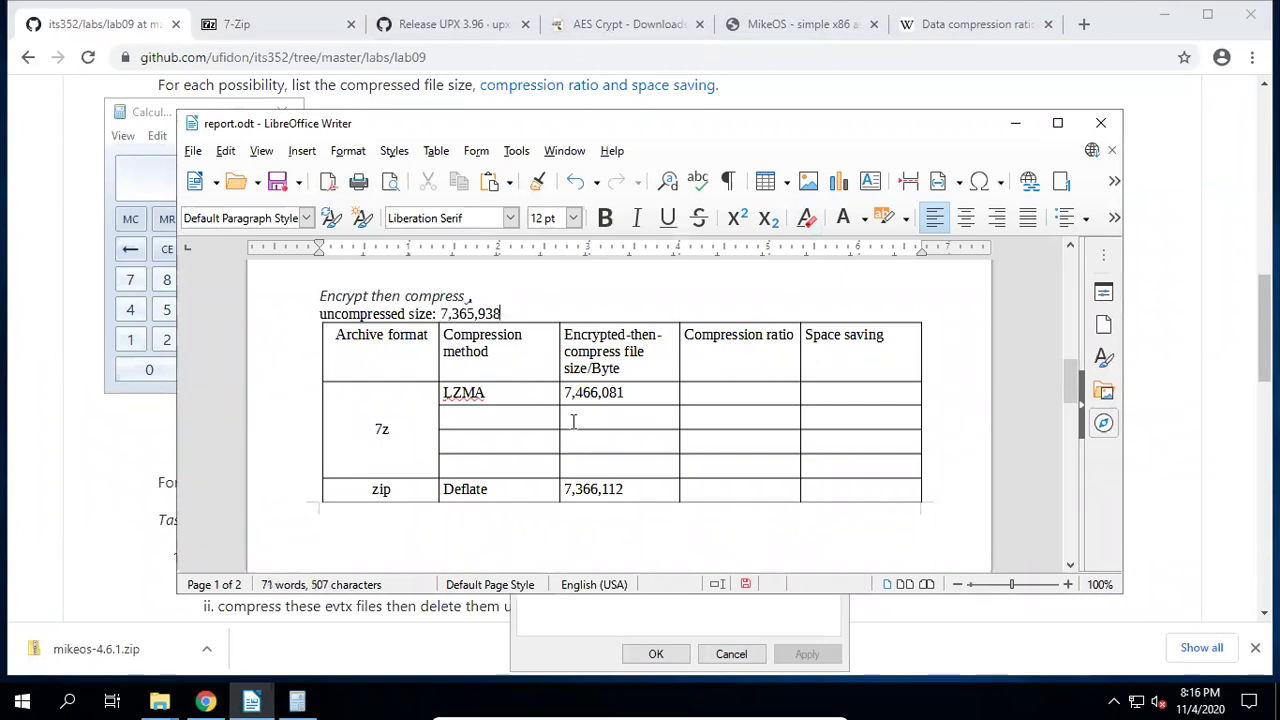
{"action": "left_click", "coordinate": [150, 112]}
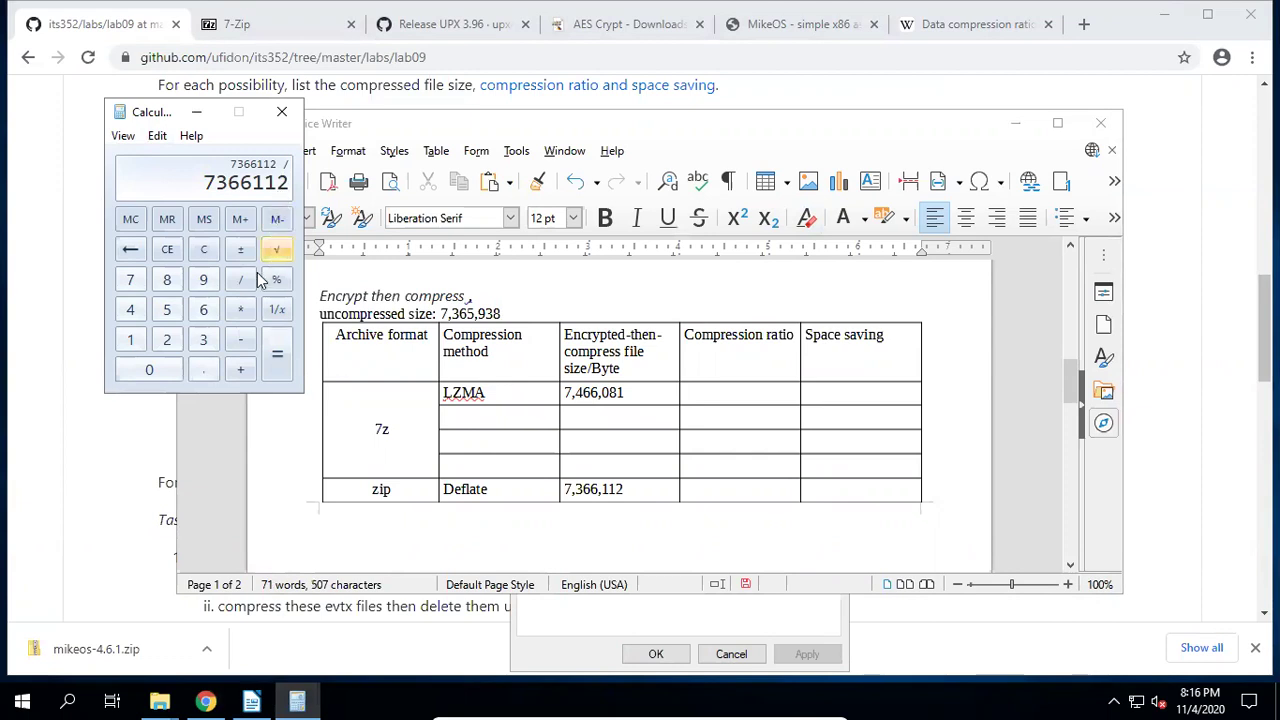
{"action": "left_click", "coordinate": [157, 136]}
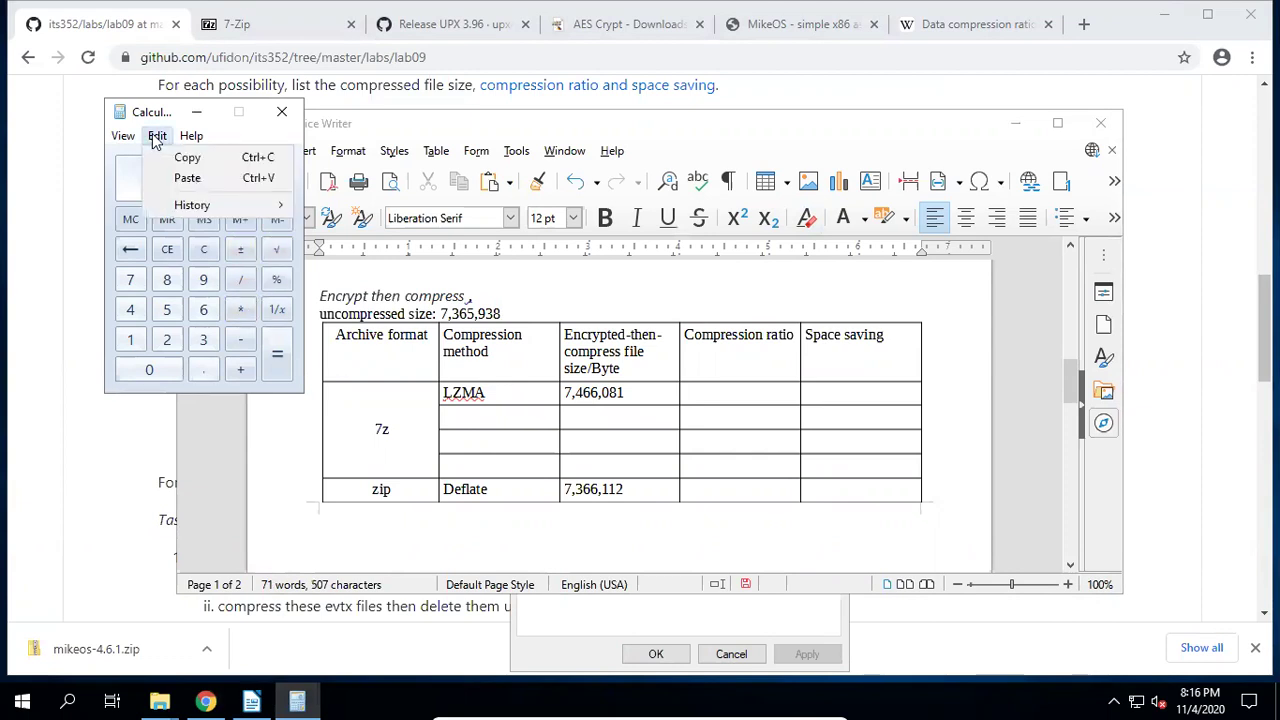
{"action": "left_click", "coordinate": [186, 178]}
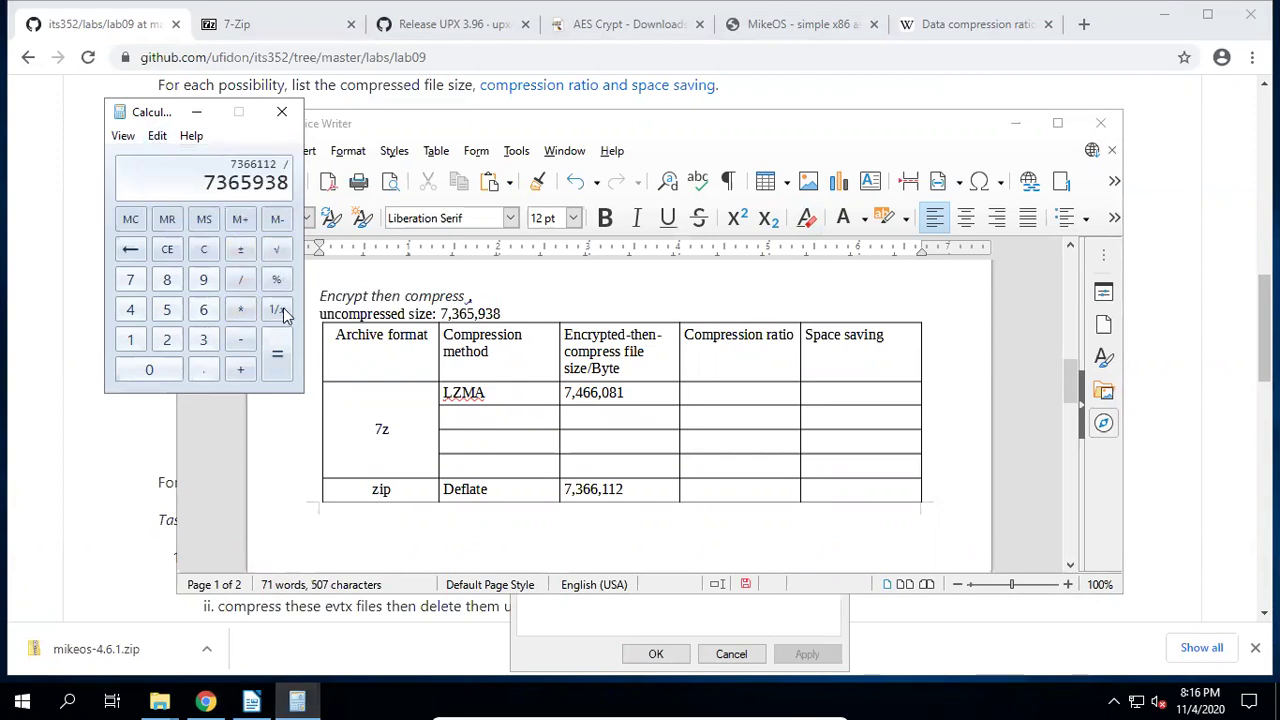
{"action": "left_click", "coordinate": [279, 360]}
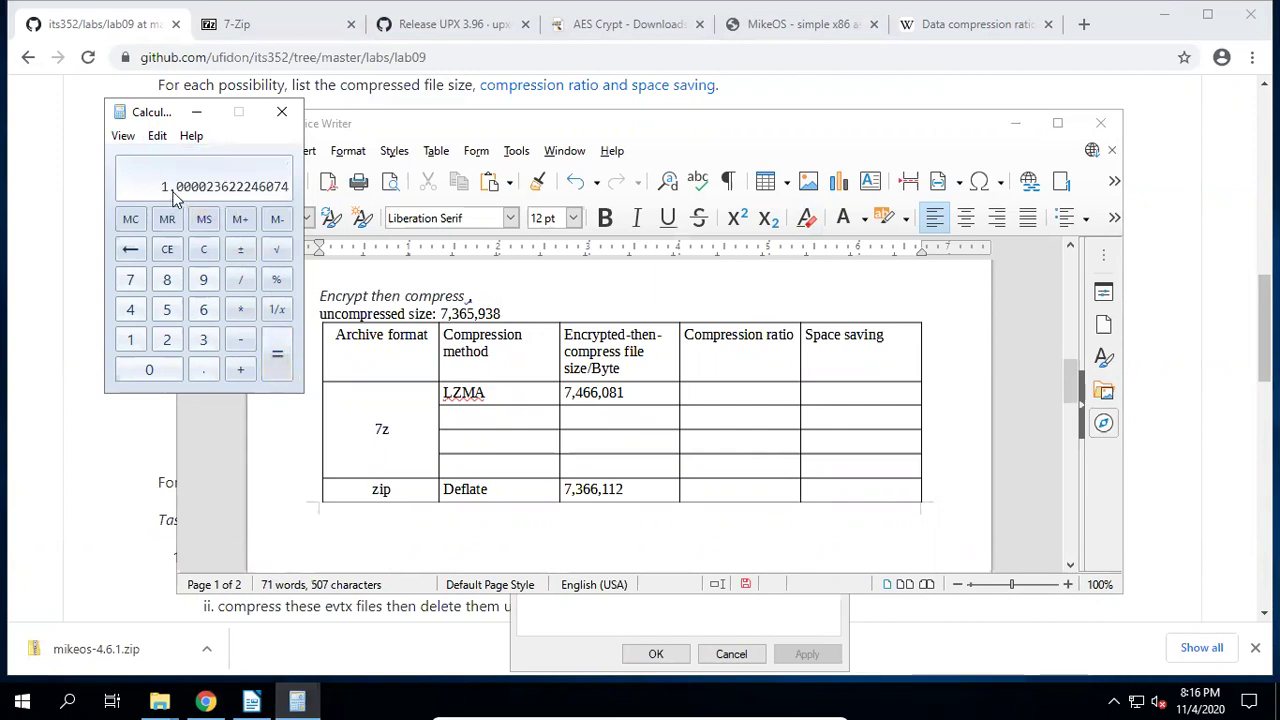
Enter 1.00 as the LZMA compression ratio and 0 as its space saving
{"action": "left_click", "coordinate": [723, 395]}
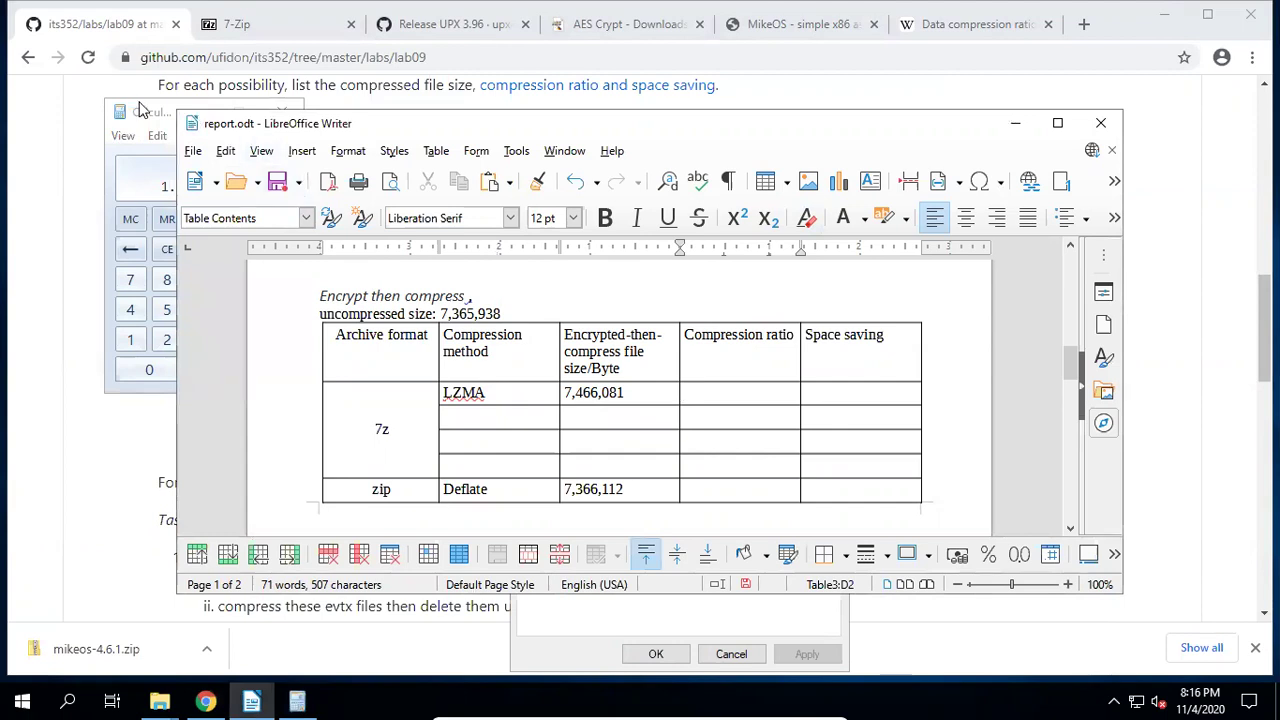
{"action": "left_click_drag", "start_coordinate": [140, 108], "coordinate": [114, 108]}
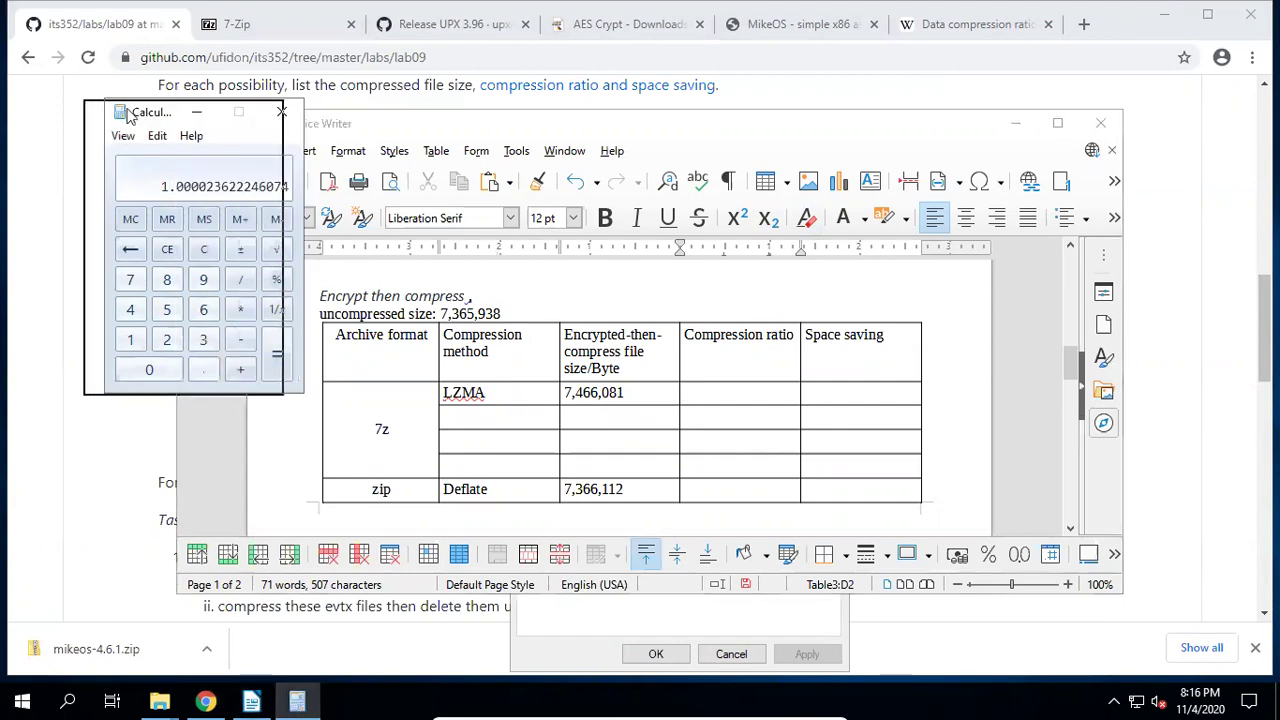
{"action": "left_click", "coordinate": [761, 394]}
{"action": "type", "text": "1"}
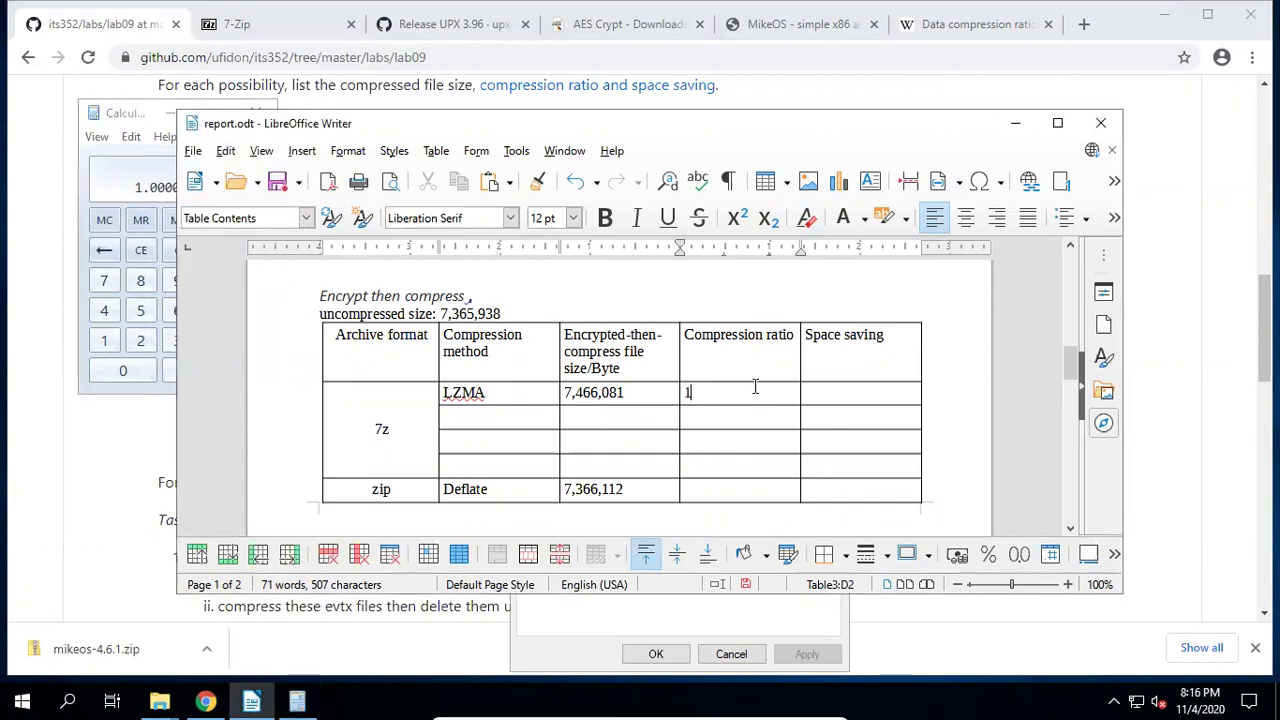
{"action": "type", "text": ".p00"}
{"action": "left_click", "coordinate": [840, 392]}
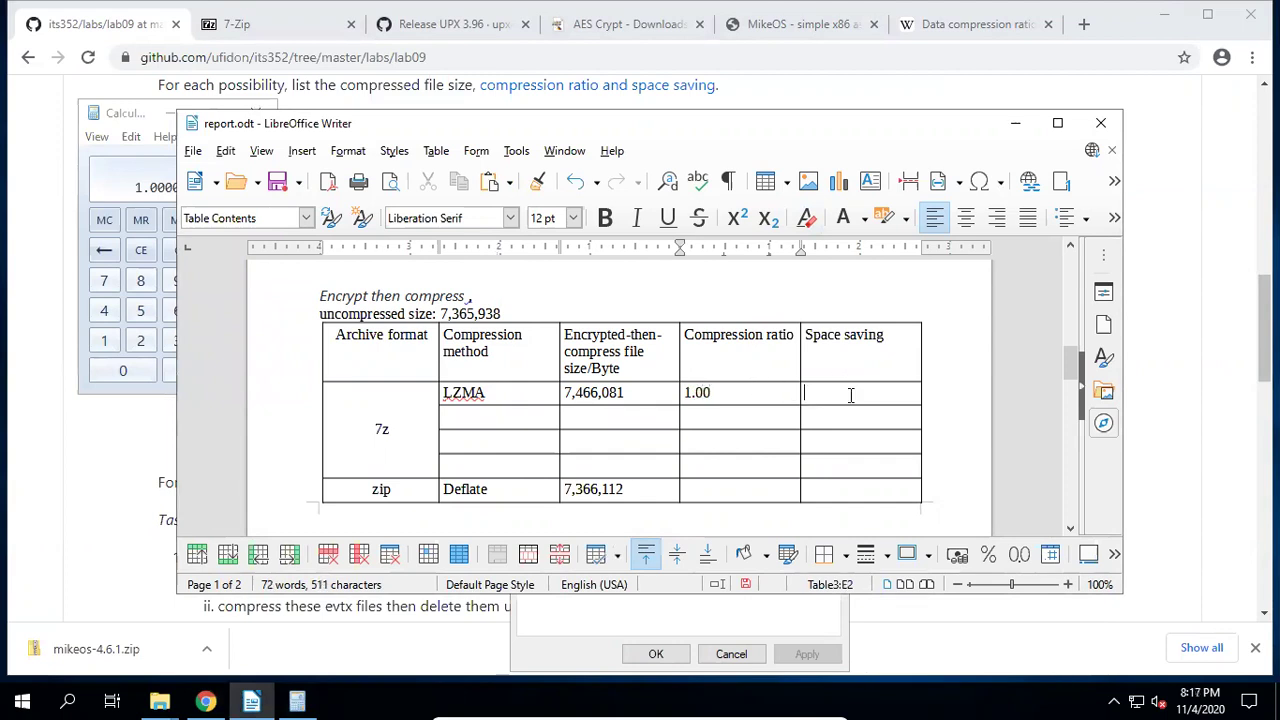
{"action": "type", "text": "0"}
{"action": "left_click", "coordinate": [858, 426]}
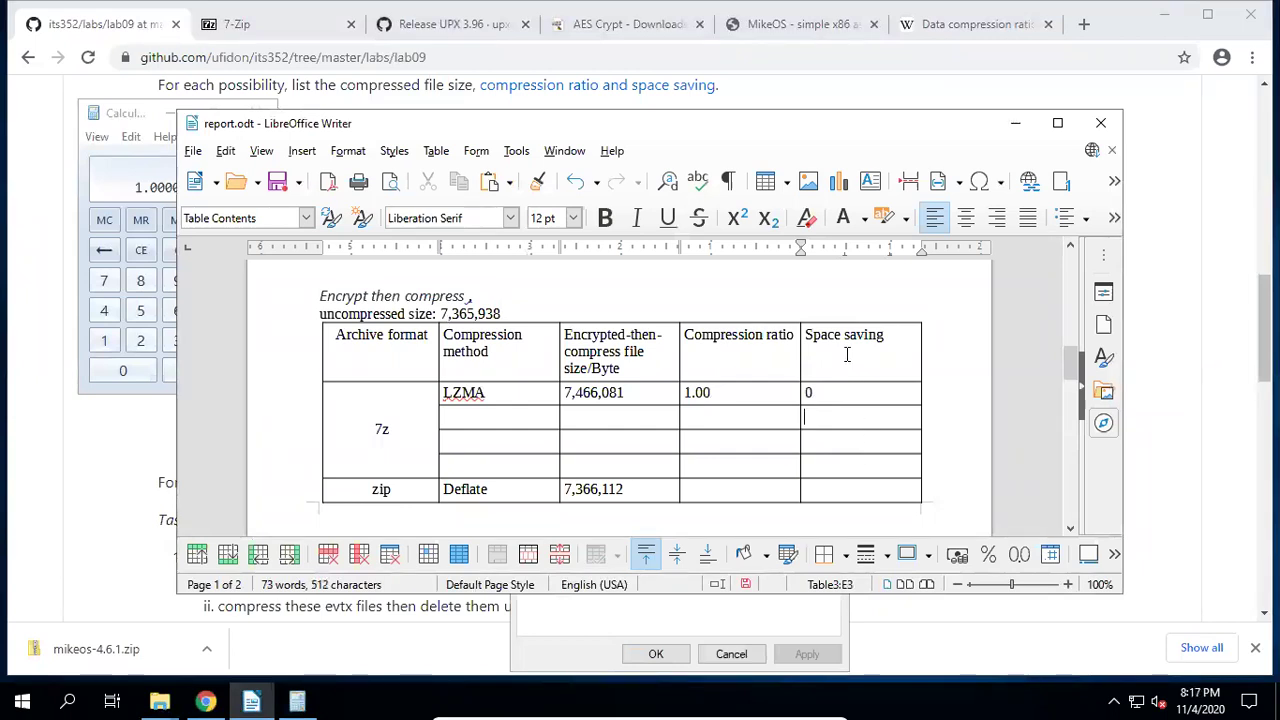
{"action": "left_click", "coordinate": [720, 490]}
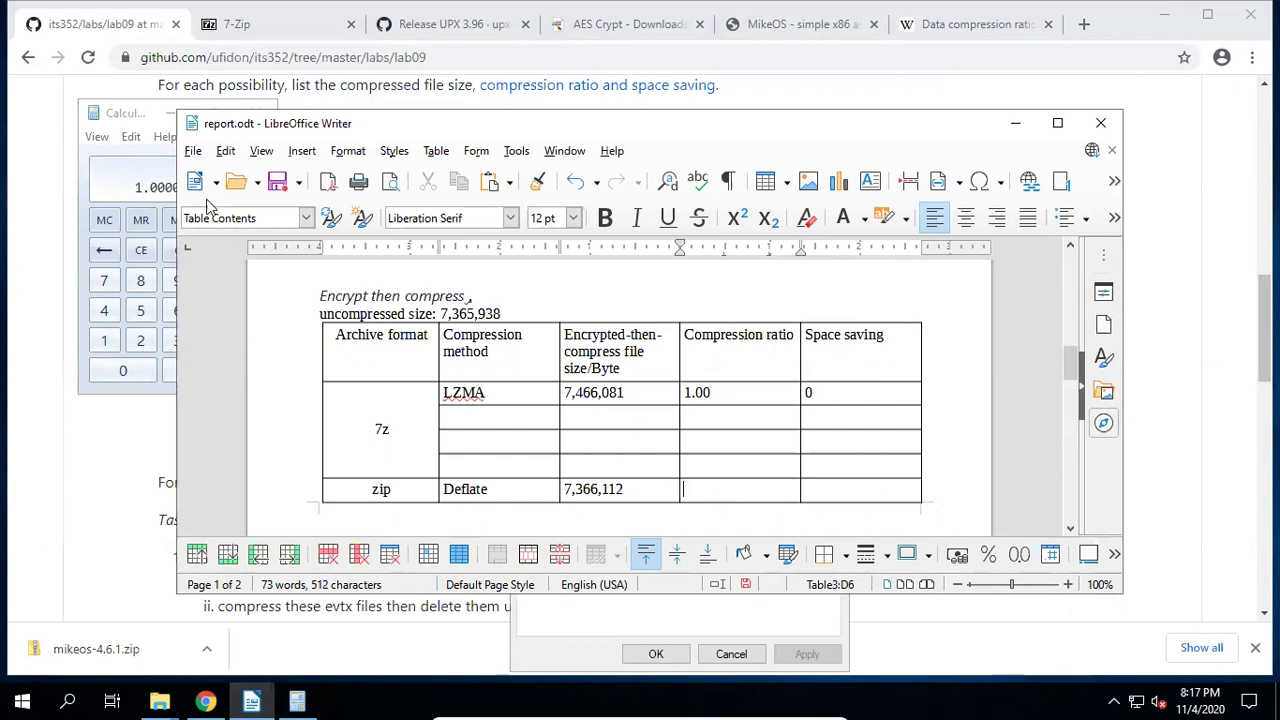
Replace the LZMA ratio 1.00 with the exact calculated value 1.000023622246074
{"action": "left_click", "coordinate": [148, 117]}
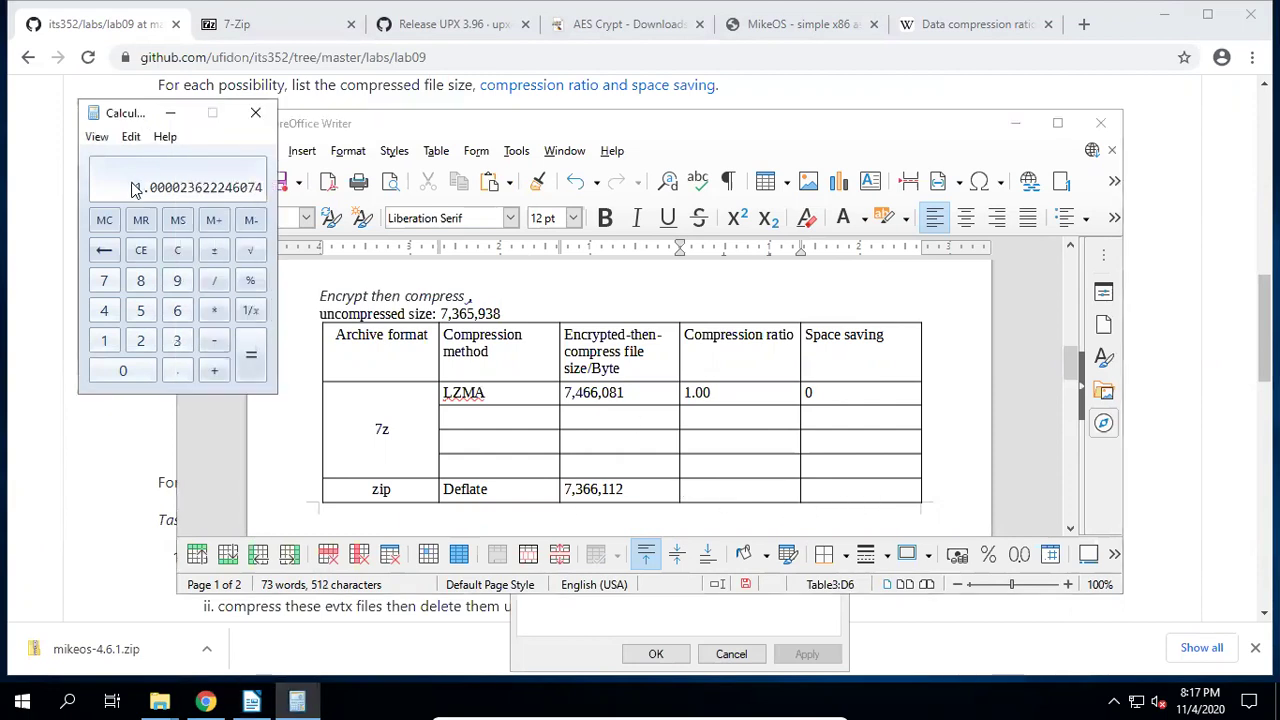
{"action": "left_click", "coordinate": [130, 137]}
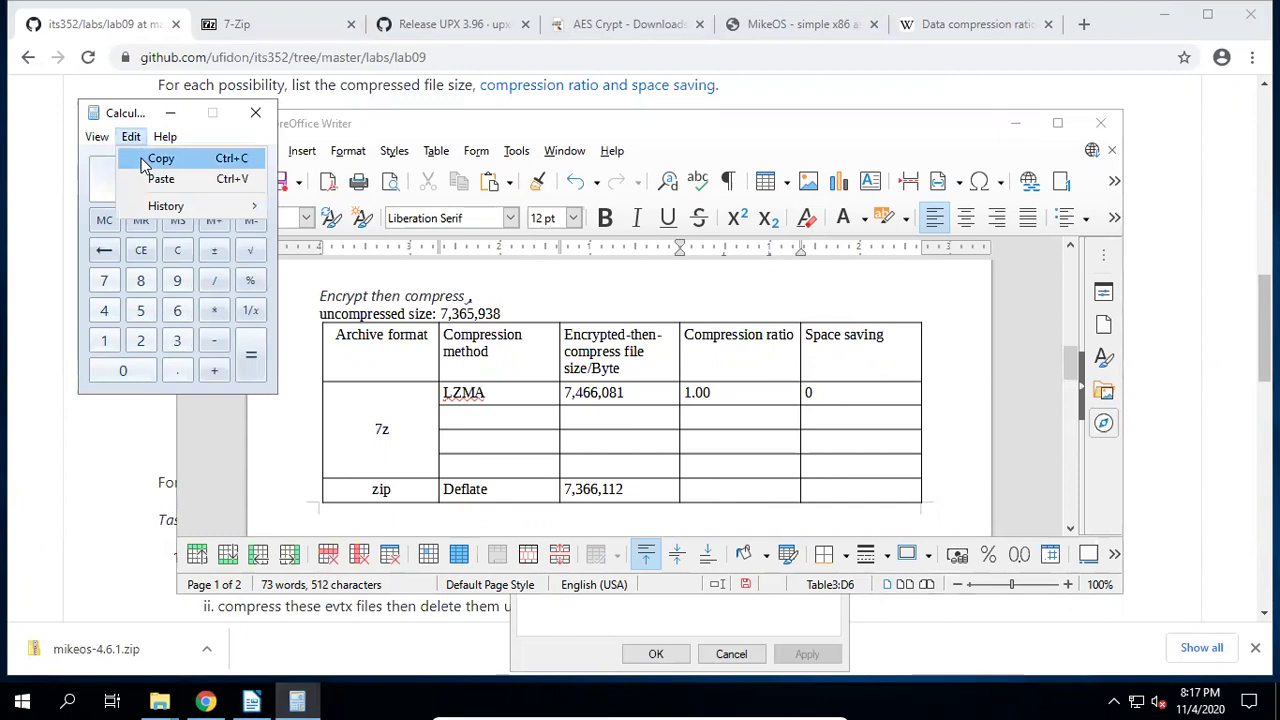
{"action": "left_click", "coordinate": [137, 157]}
{"action": "left_click_drag", "start_coordinate": [717, 393], "coordinate": [682, 393]}
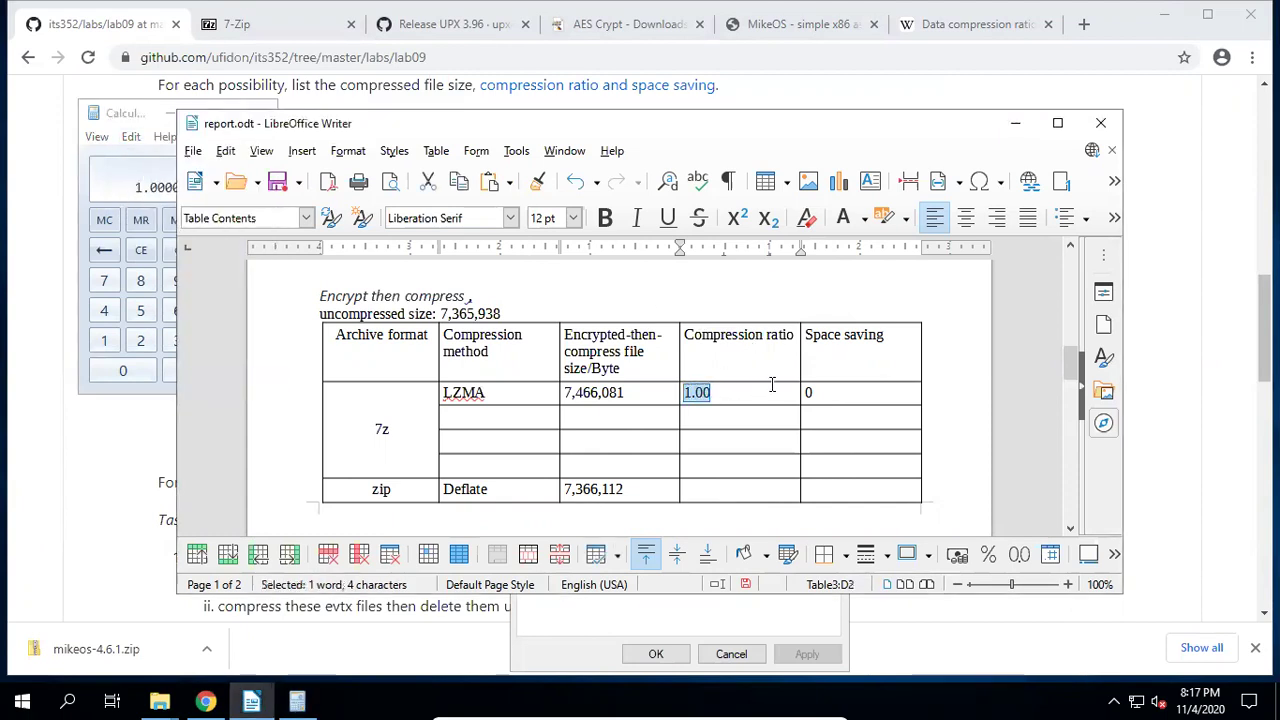
{"action": "key", "text": "ctrl+v"}
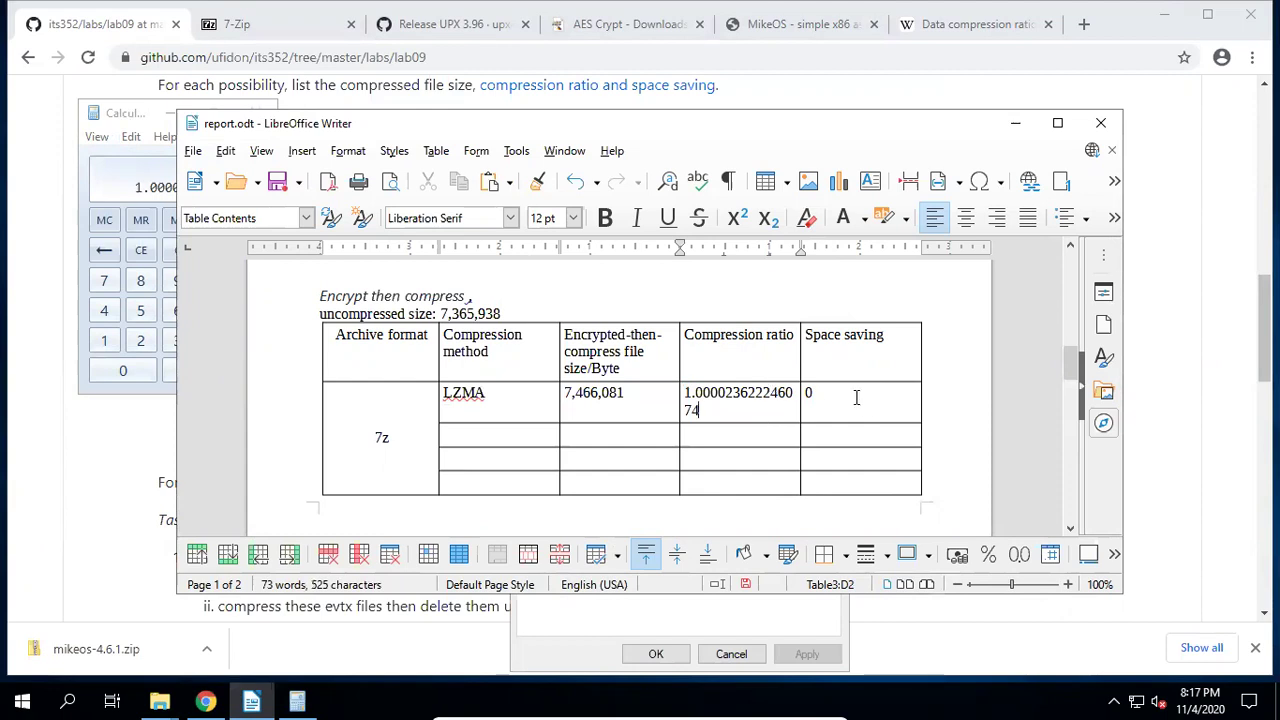
Subtract 1 from the ratio in Calculator to get the space saving
{"action": "left_click", "coordinate": [132, 115]}
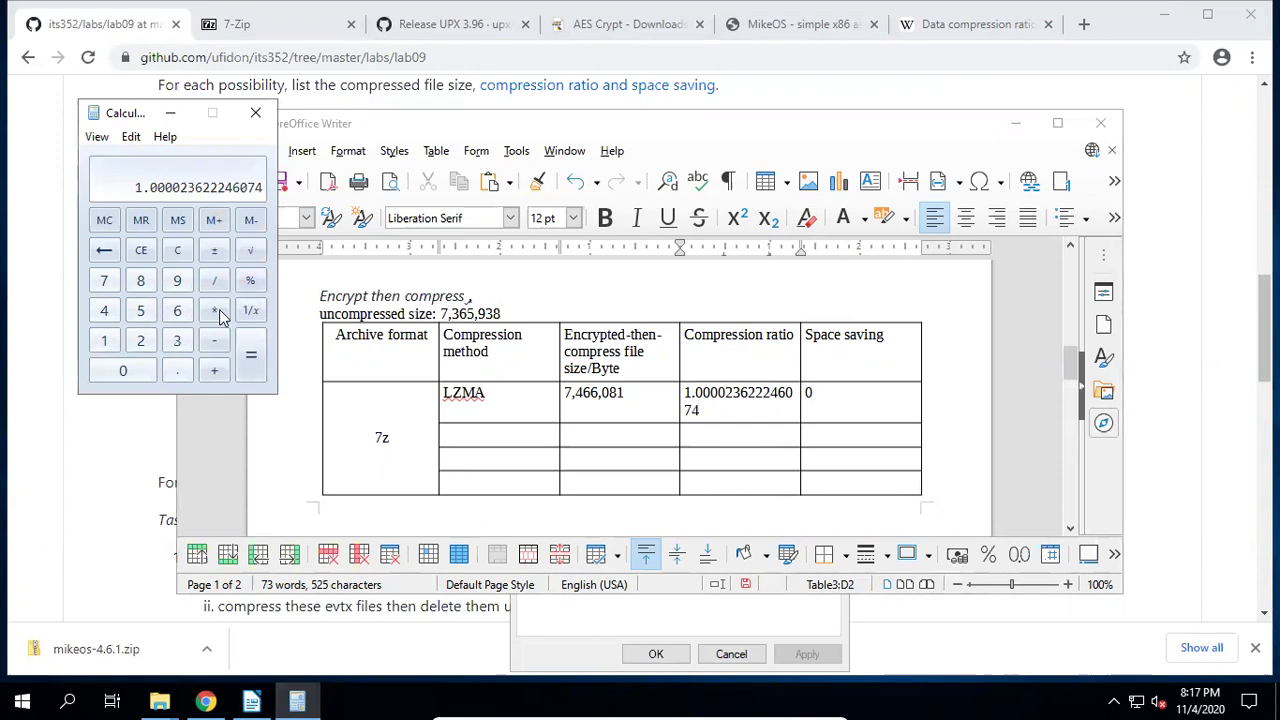
{"action": "left_click", "coordinate": [213, 343]}
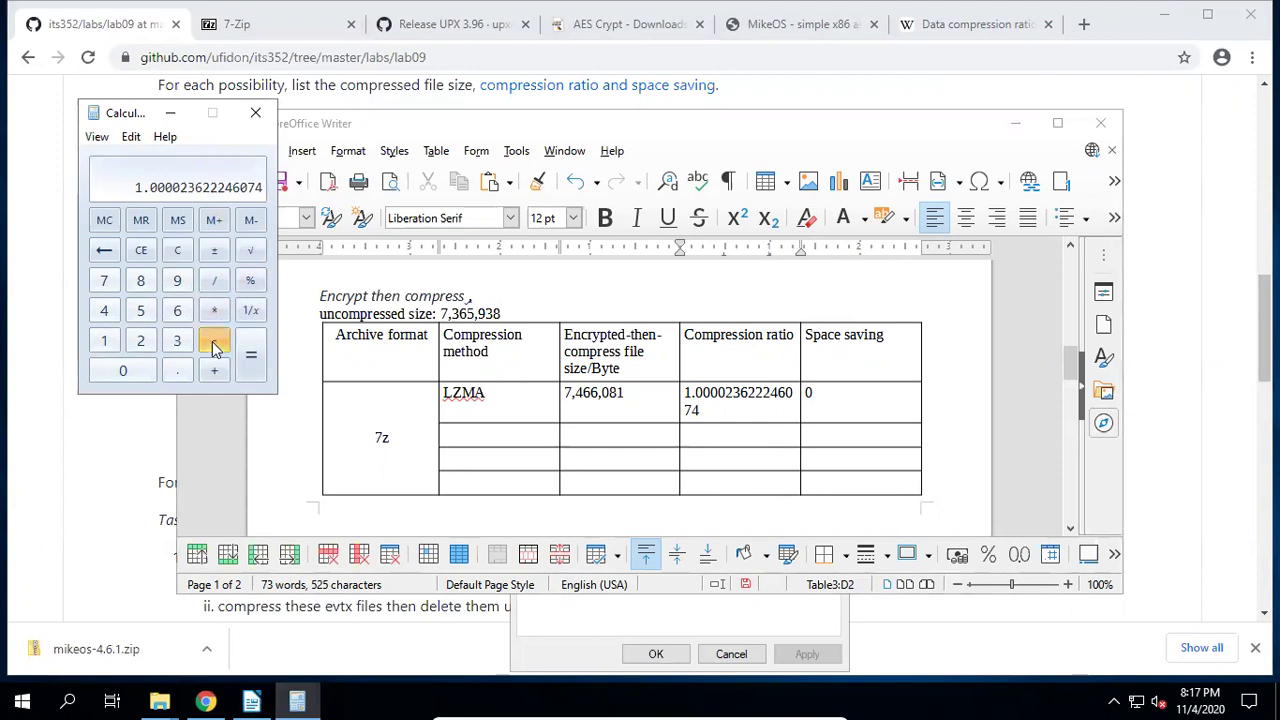
{"action": "left_click", "coordinate": [105, 342]}
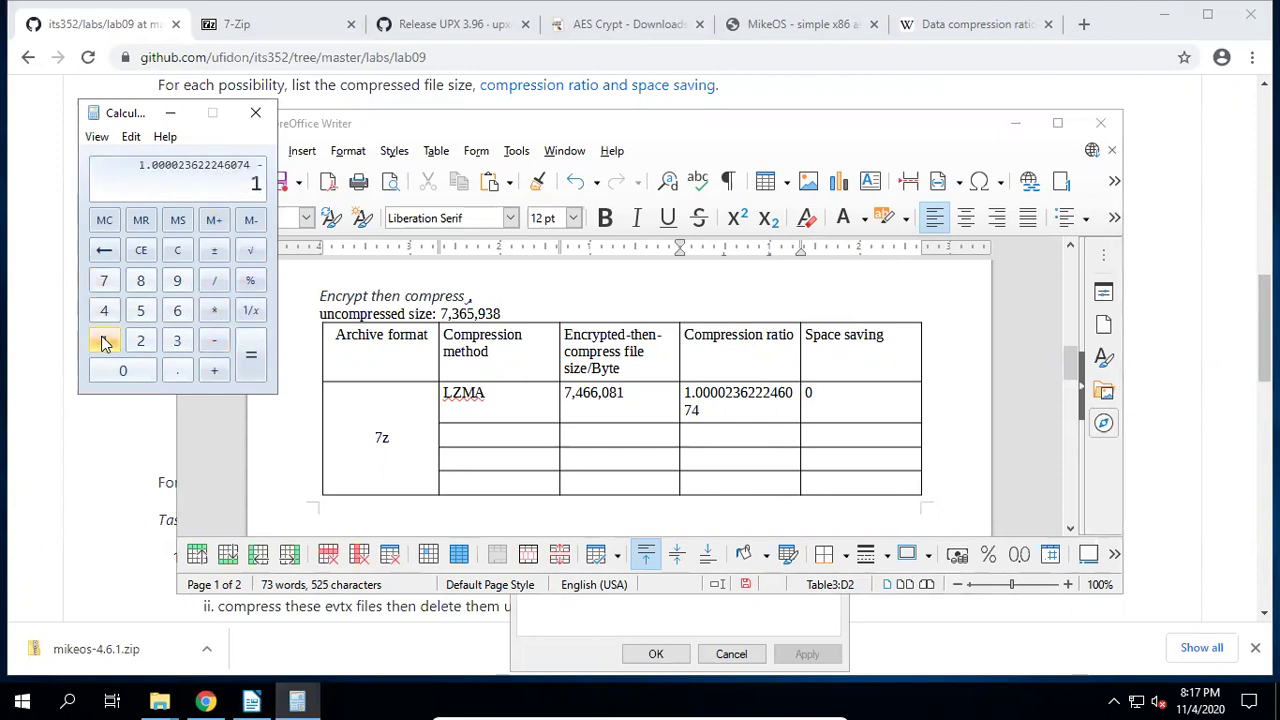
{"action": "left_click", "coordinate": [253, 355]}
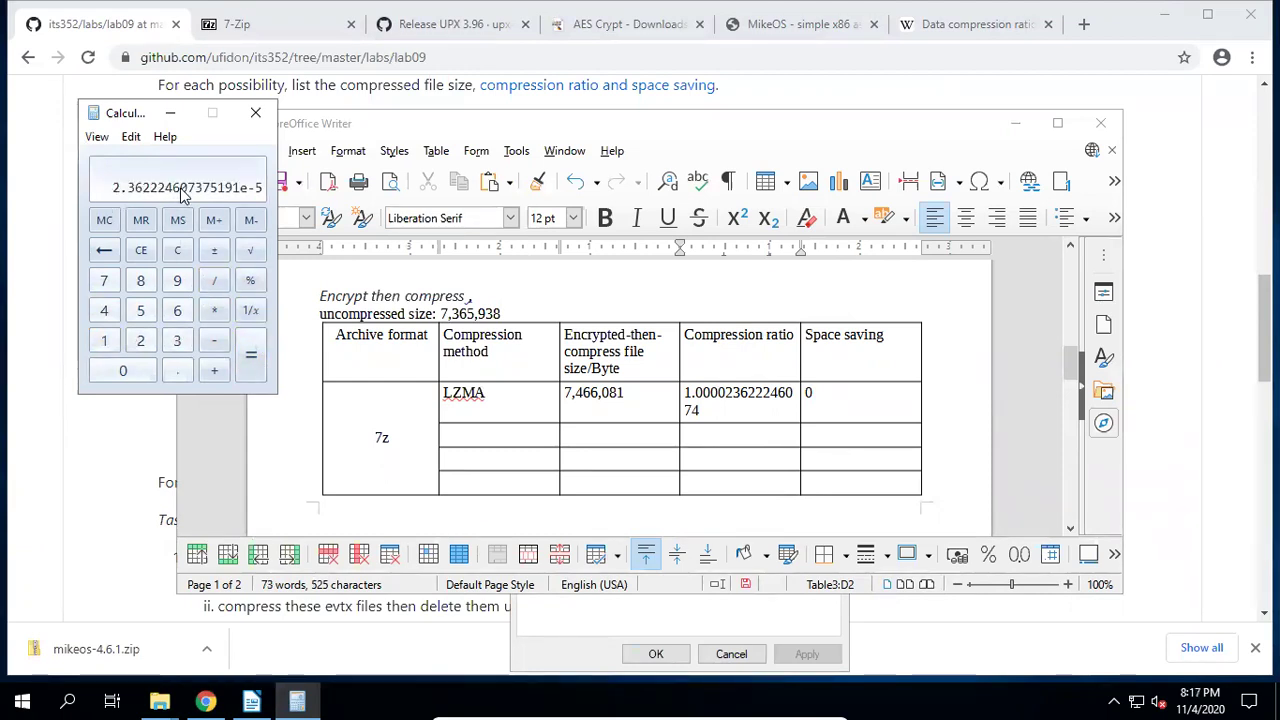
Replace the LZMA space saving 0 with -2.362224607375191e-5
{"action": "left_click", "coordinate": [841, 399]}
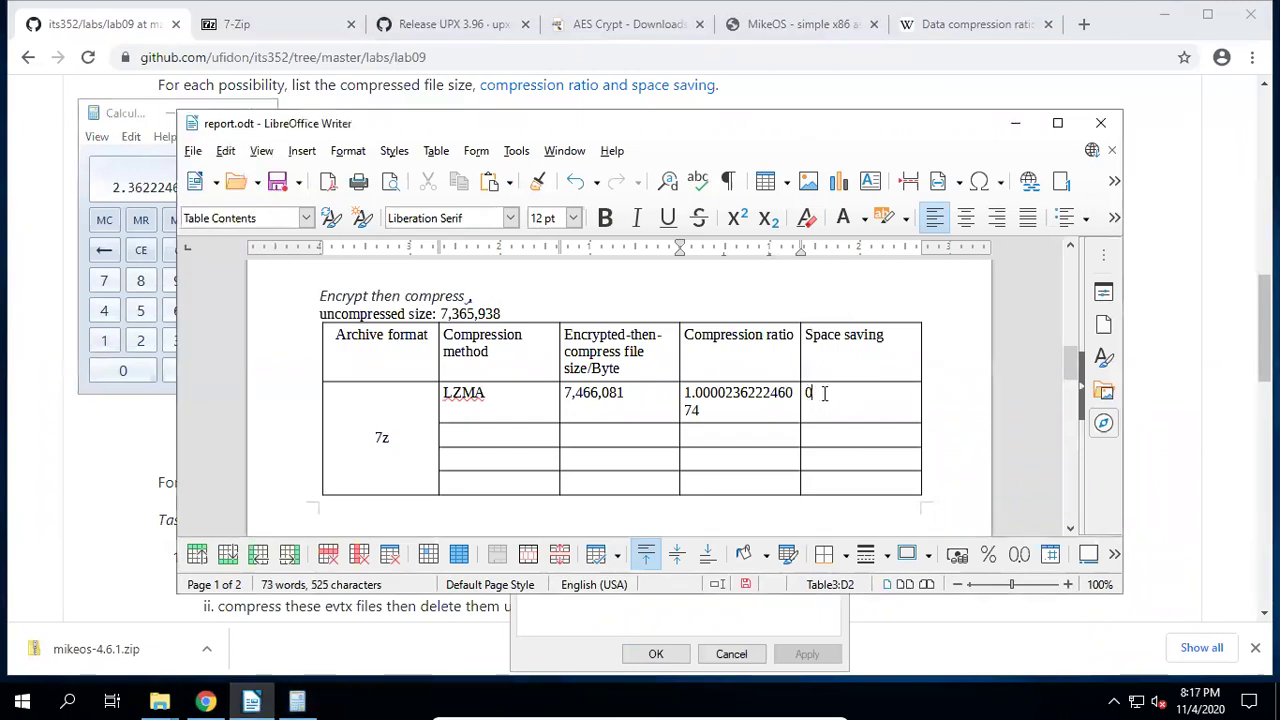
{"action": "left_click", "coordinate": [131, 113]}
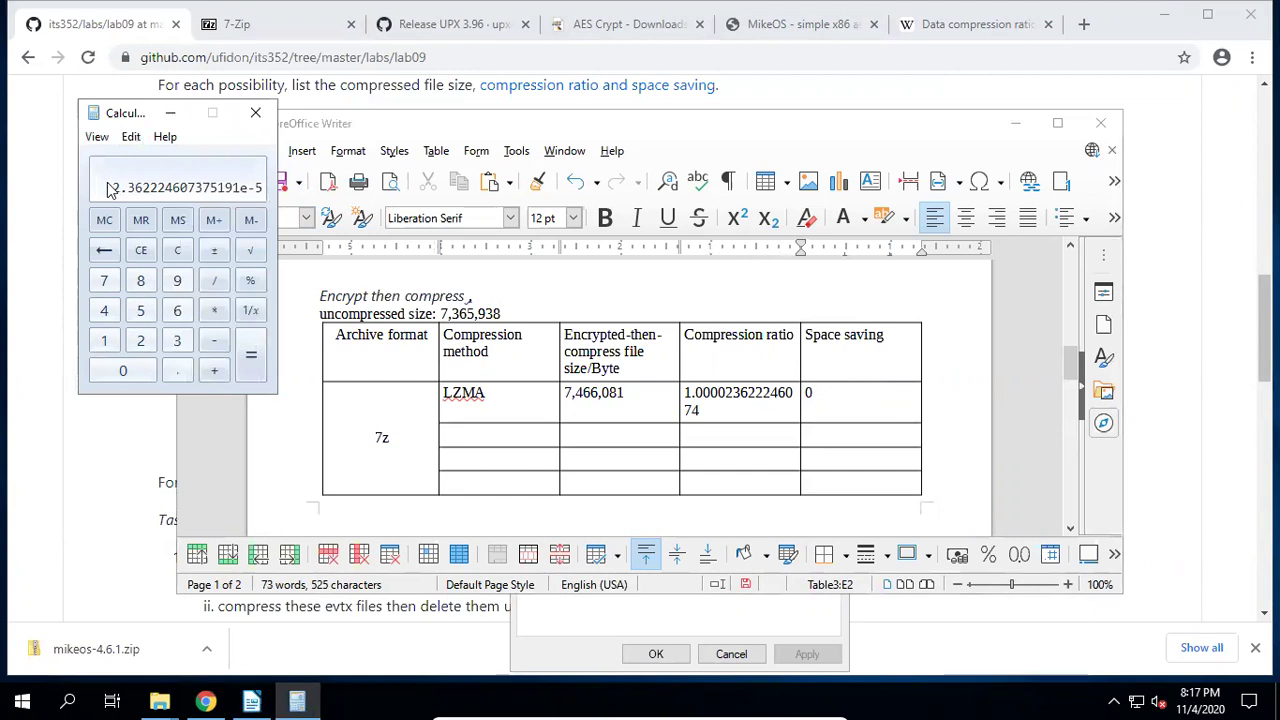
{"action": "left_click", "coordinate": [131, 137]}
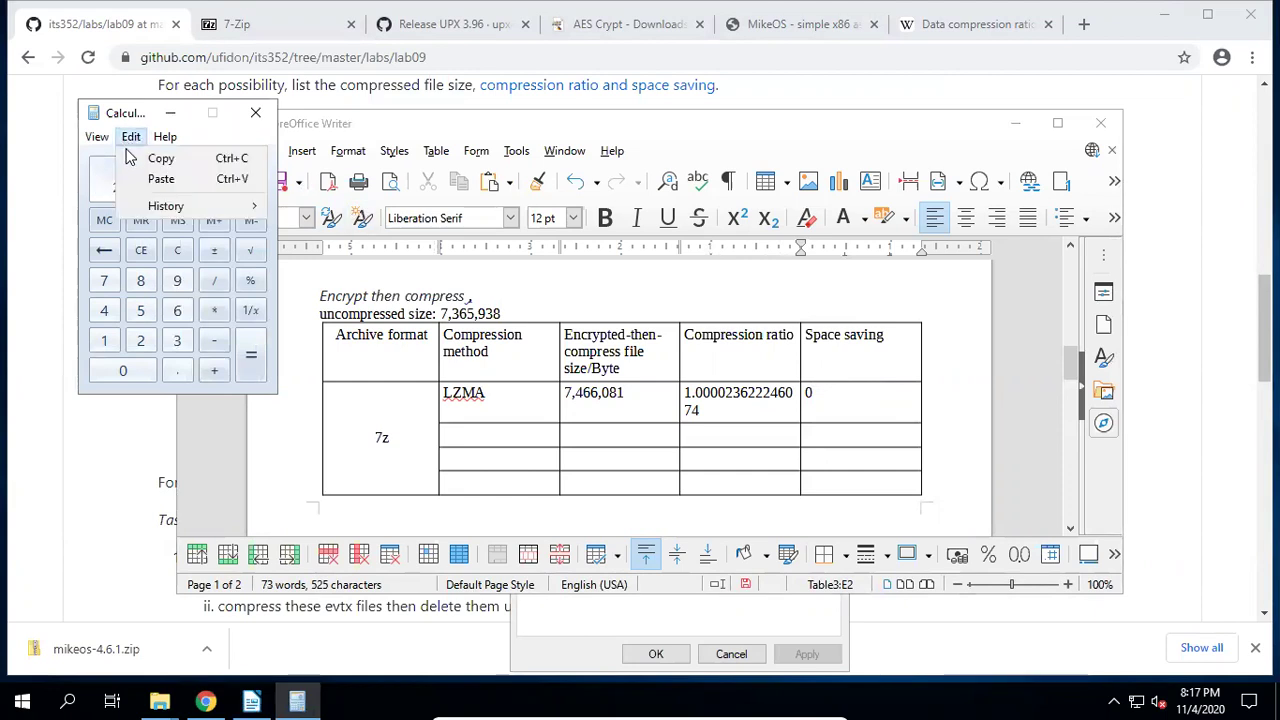
{"action": "left_click", "coordinate": [140, 160]}
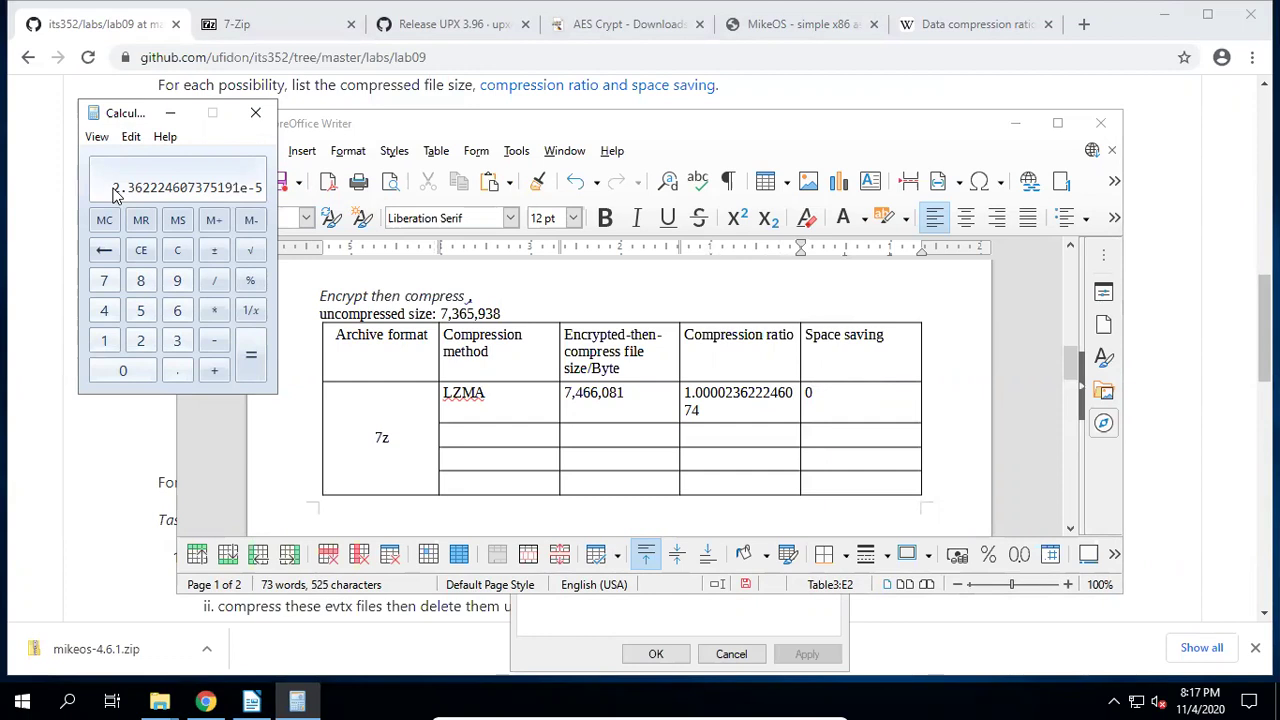
{"action": "left_click", "coordinate": [824, 394]}
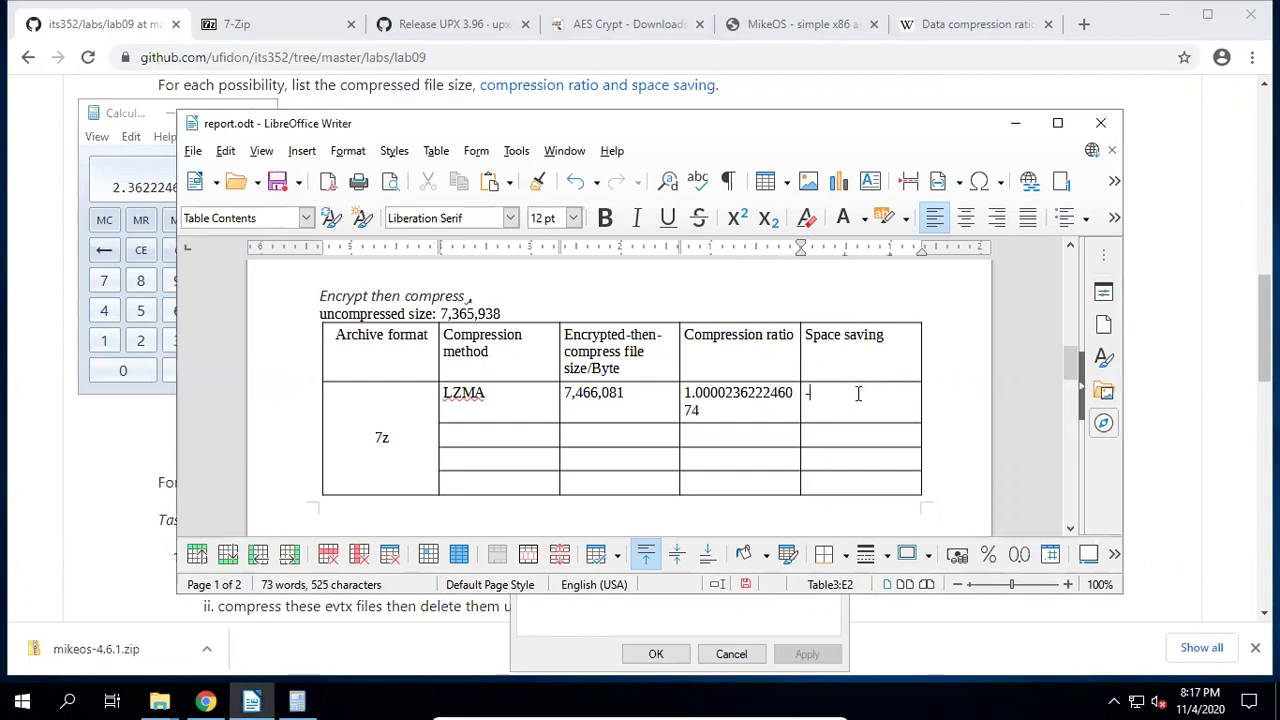
{"action": "type", "text": "-"}
{"action": "key", "text": "ctrl+v"}
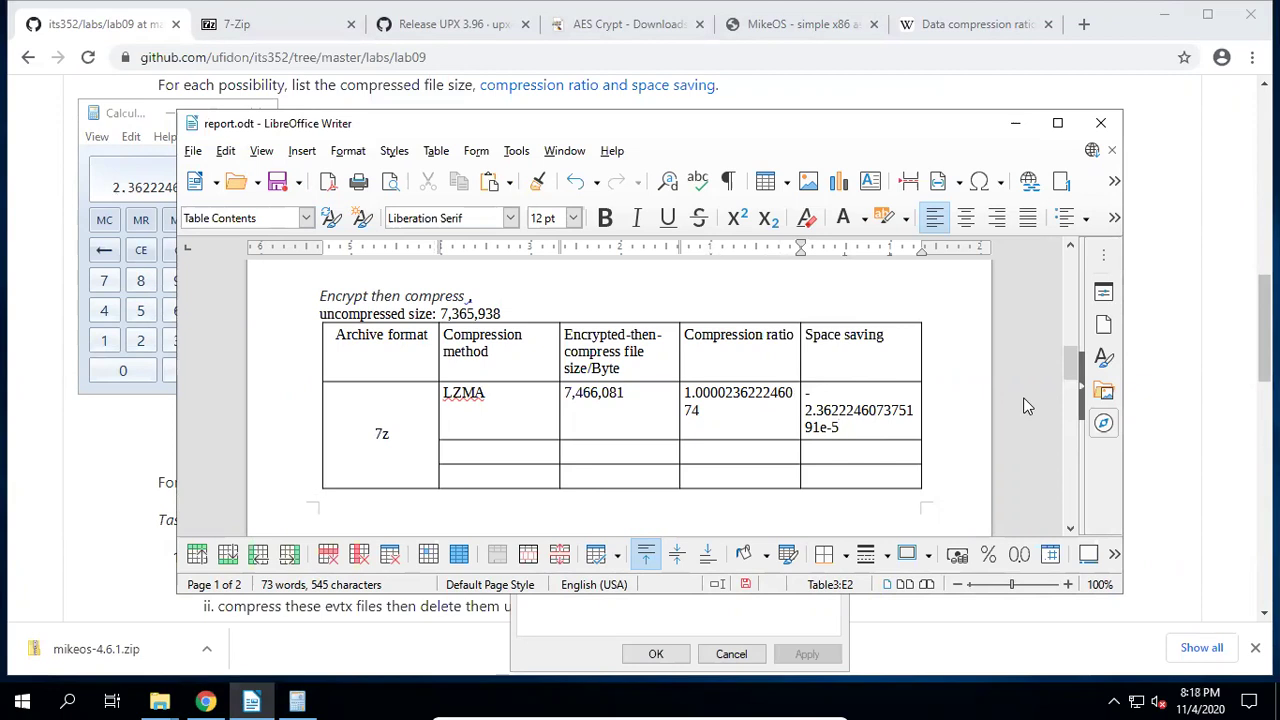
{"action": "key", "text": "Up"}
{"action": "key", "text": "Up"}
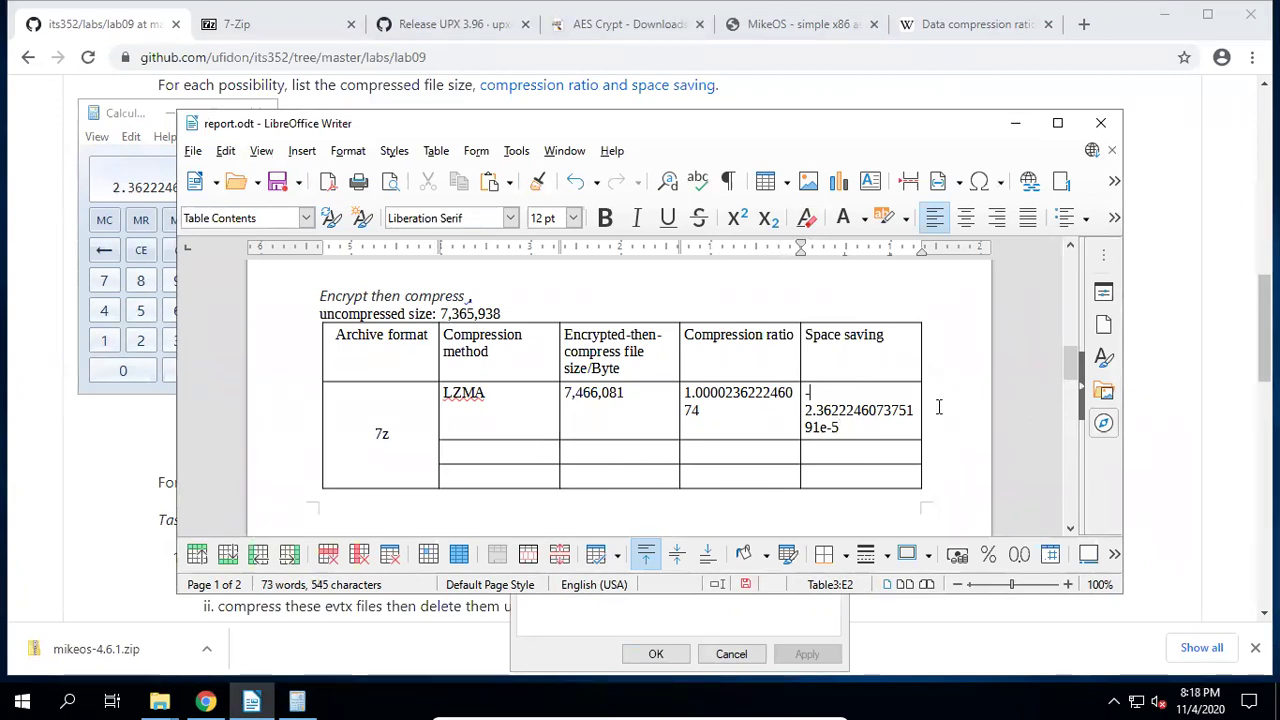
{"action": "scroll", "coordinate": [1063, 368], "scroll_direction": "down", "scroll_amount": 2}
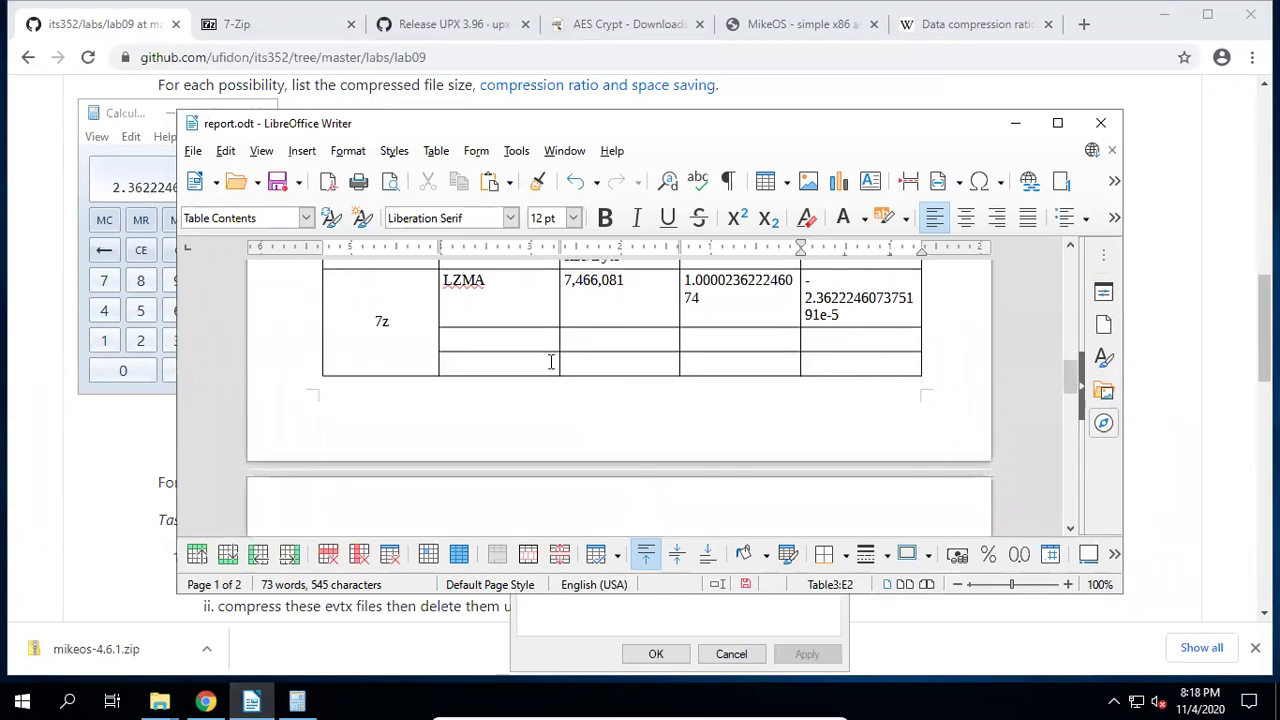
Bring the lab09 GitHub page forward and scroll to Task 3's backup instructions
{"action": "left_click_drag", "start_coordinate": [1068, 385], "coordinate": [1068, 424]}
{"action": "left_click", "coordinate": [73, 438]}
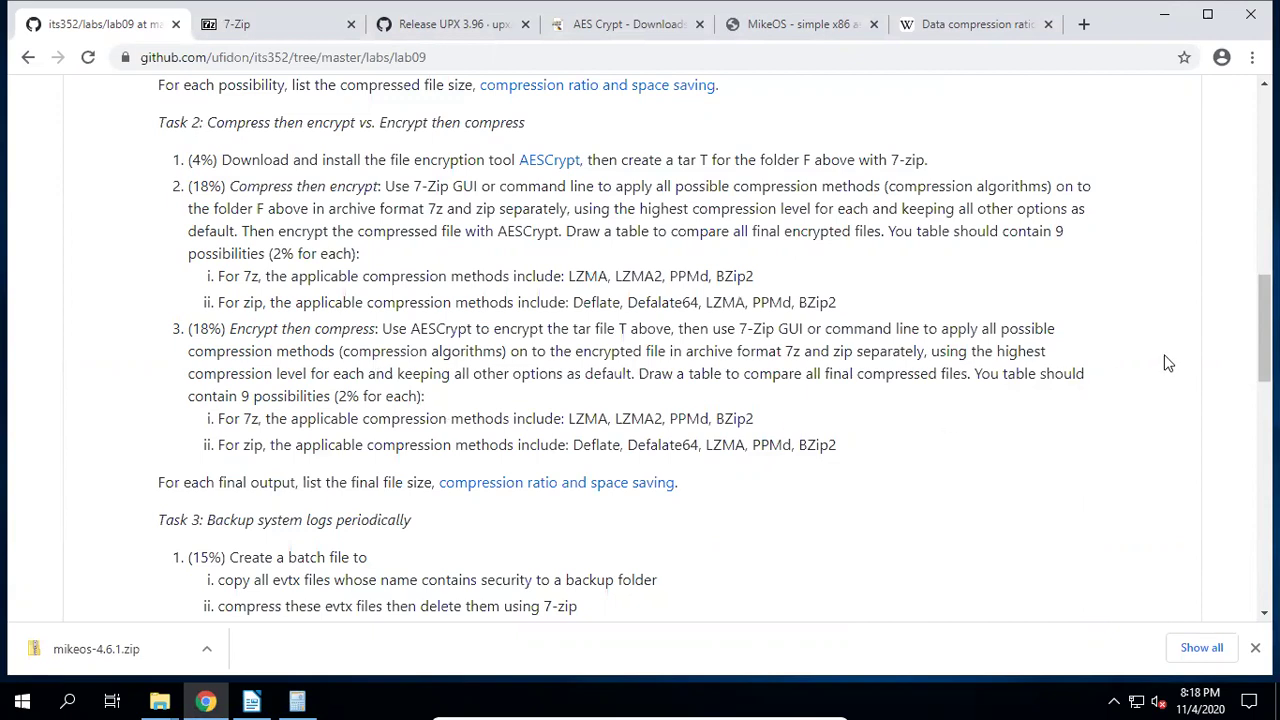
{"action": "left_click_drag", "start_coordinate": [1264, 330], "coordinate": [1264, 357]}
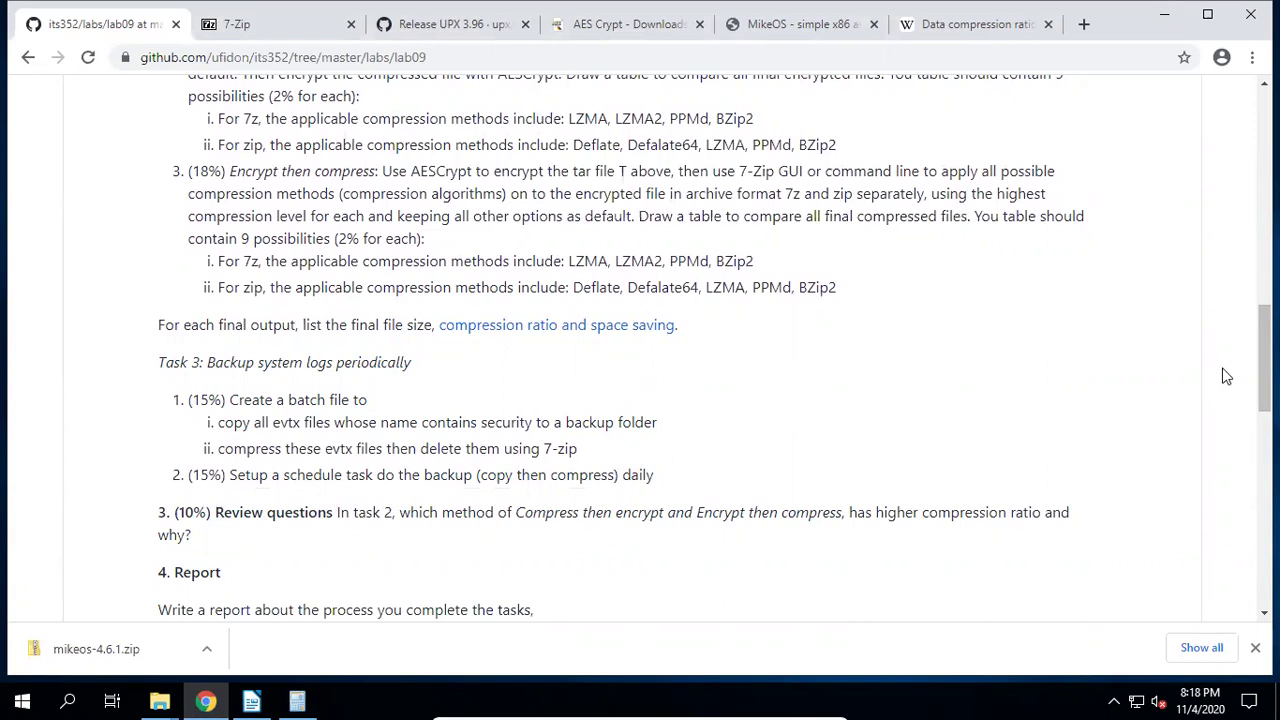
{"action": "scroll", "coordinate": [1264, 370], "scroll_direction": "down", "scroll_amount": 2}
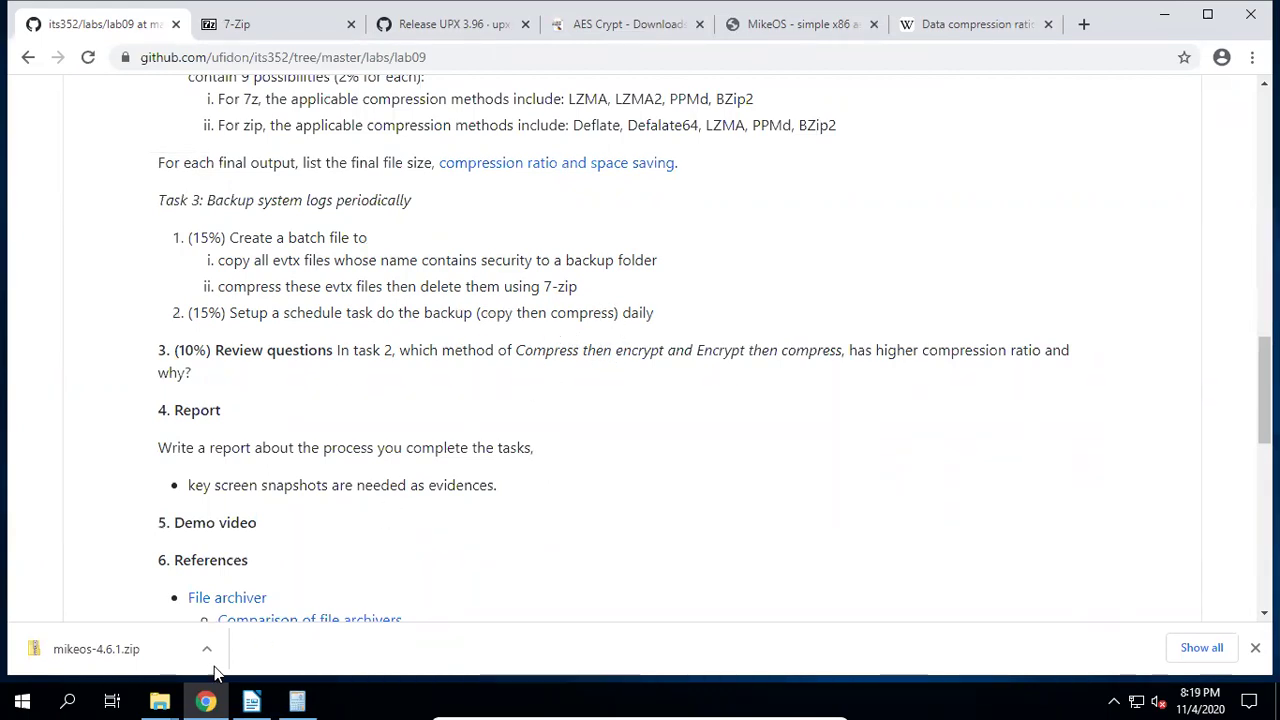
Create a folder named 'backup' inside lab09 and open it
{"action": "mouse_move", "coordinate": [155, 698]}
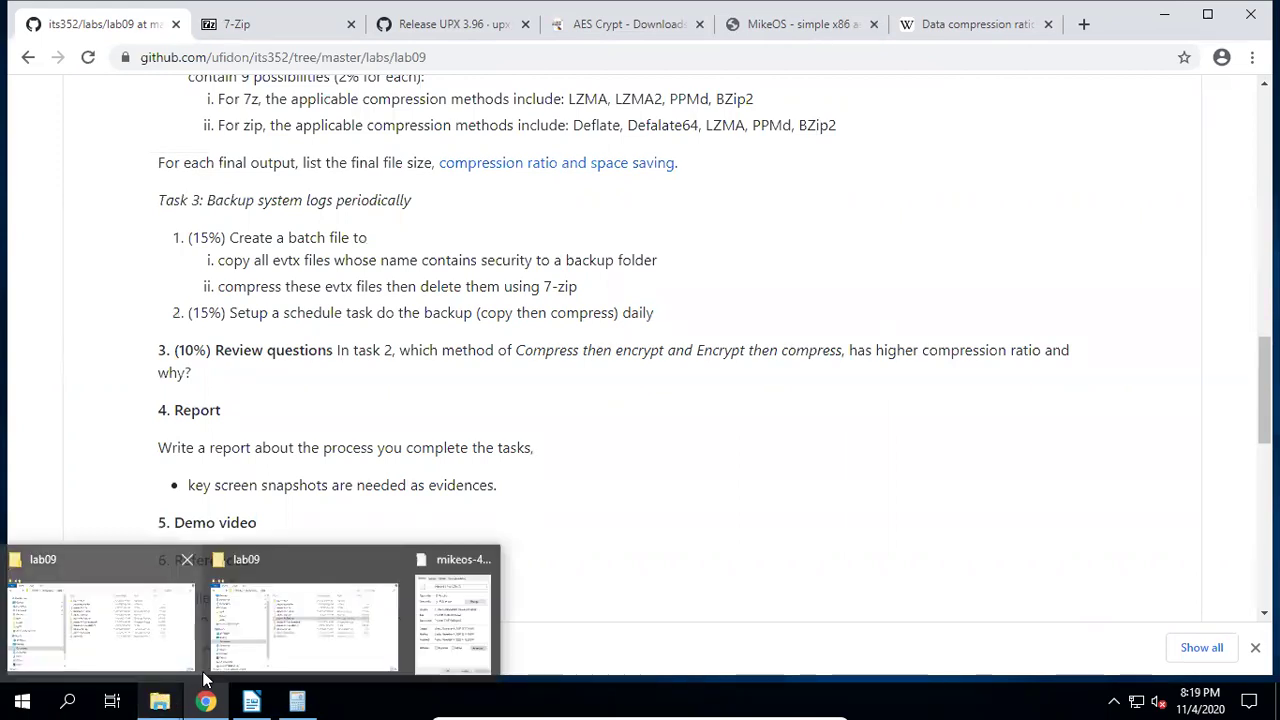
{"action": "left_click", "coordinate": [279, 566]}
{"action": "left_click", "coordinate": [478, 553]}
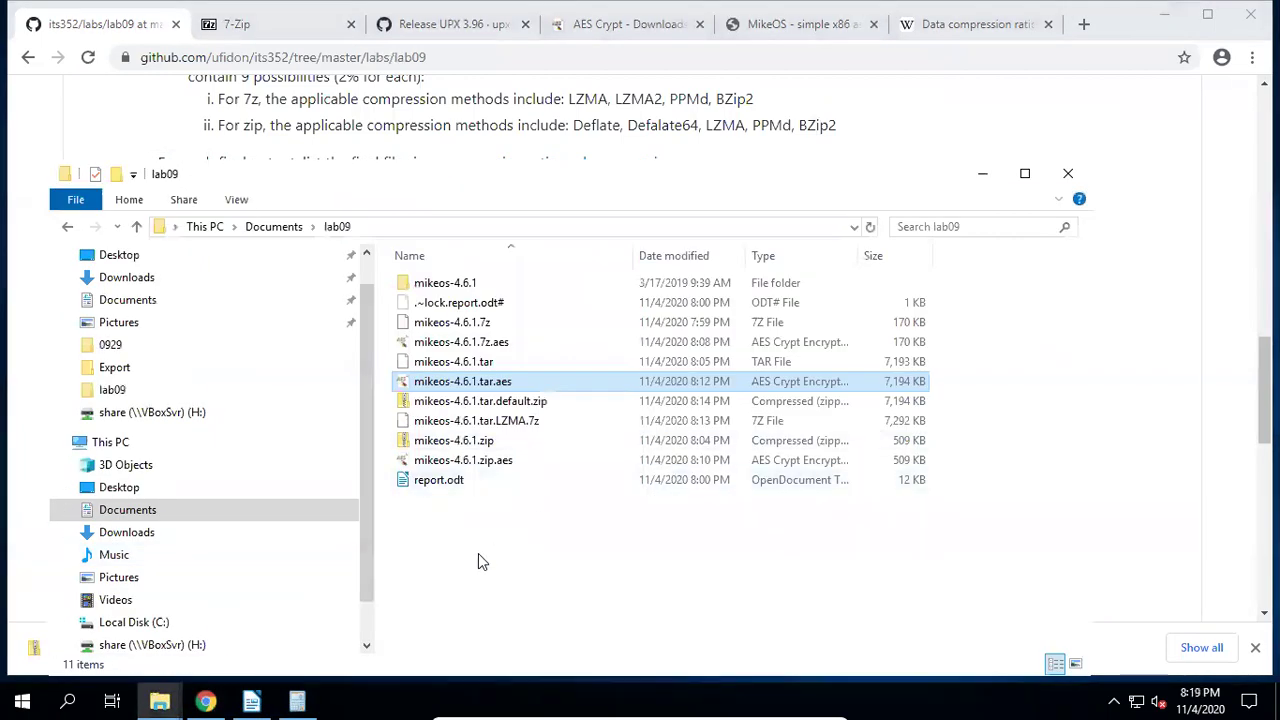
{"action": "right_click", "coordinate": [450, 554]}
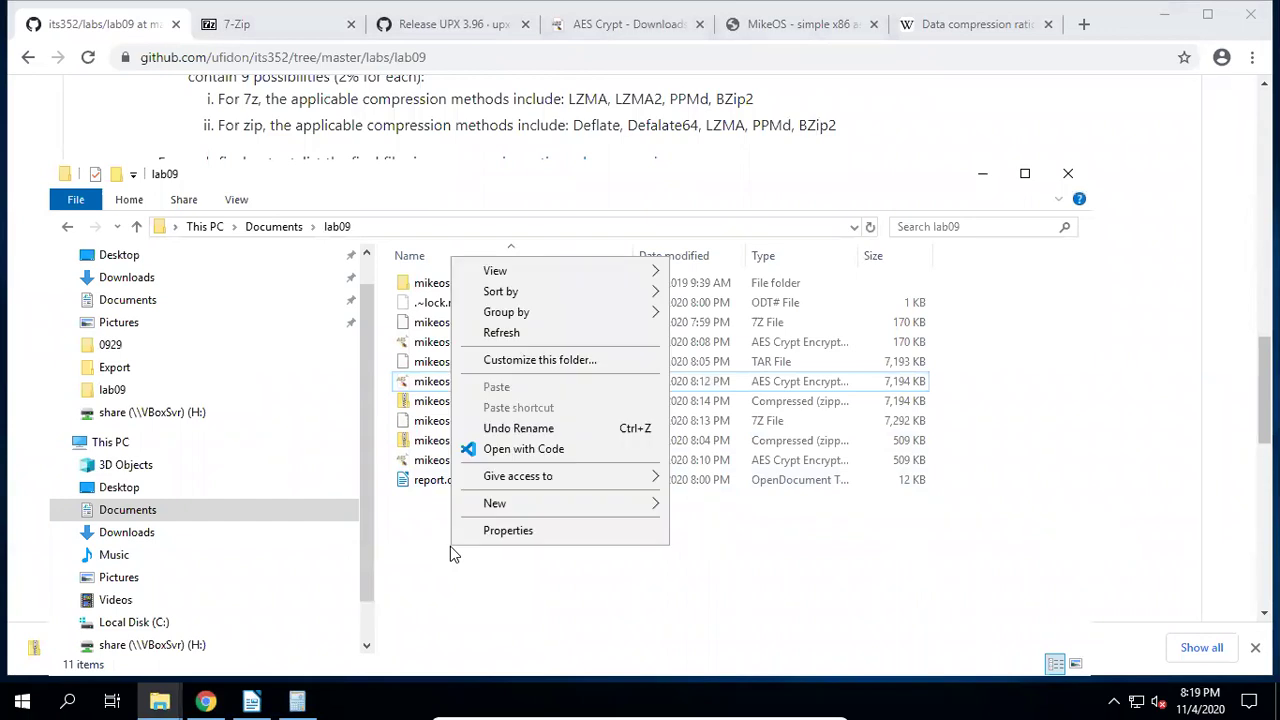
{"action": "mouse_move", "coordinate": [551, 504]}
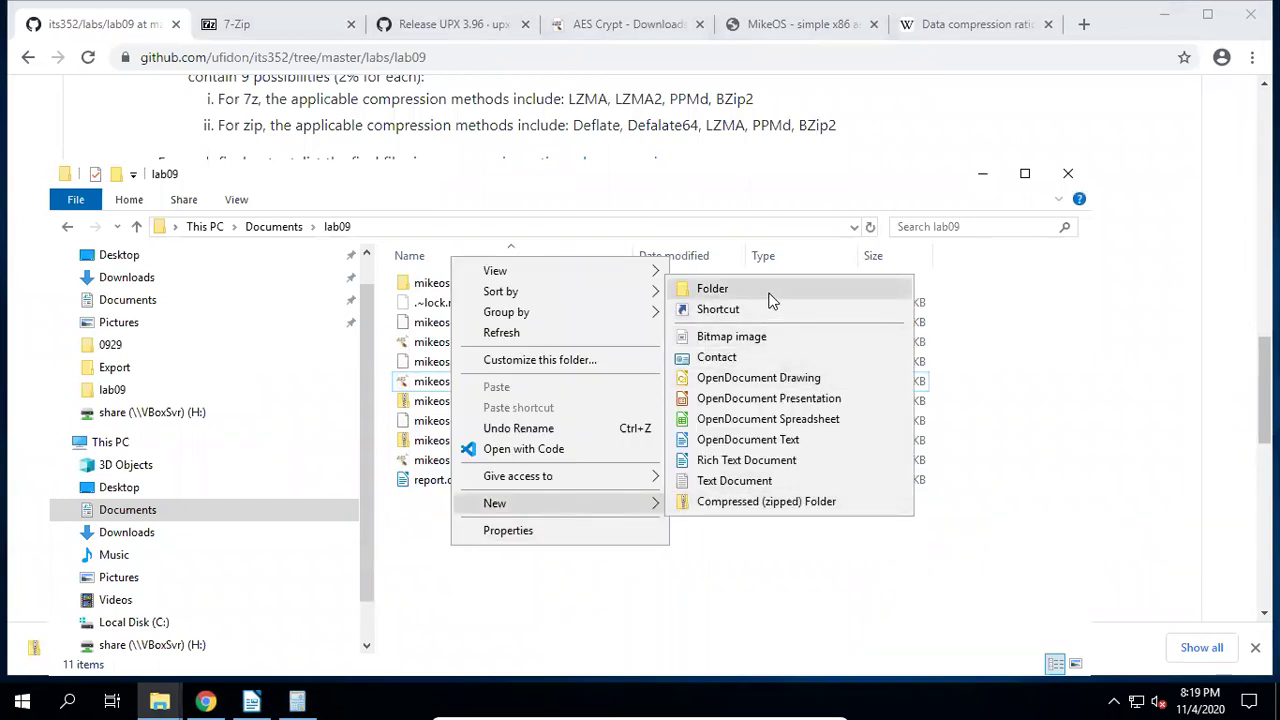
{"action": "left_click", "coordinate": [771, 291]}
{"action": "type", "text": "backup"}
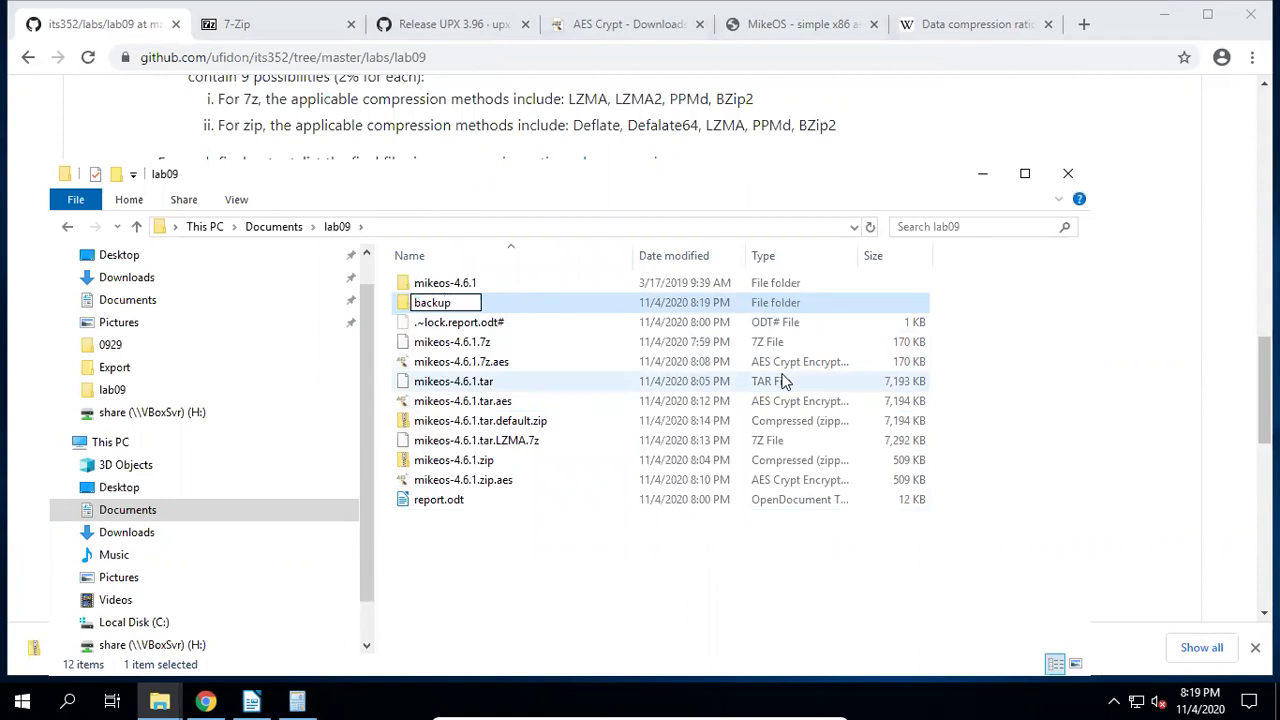
{"action": "key", "text": "Return"}
{"action": "key", "text": "Return"}
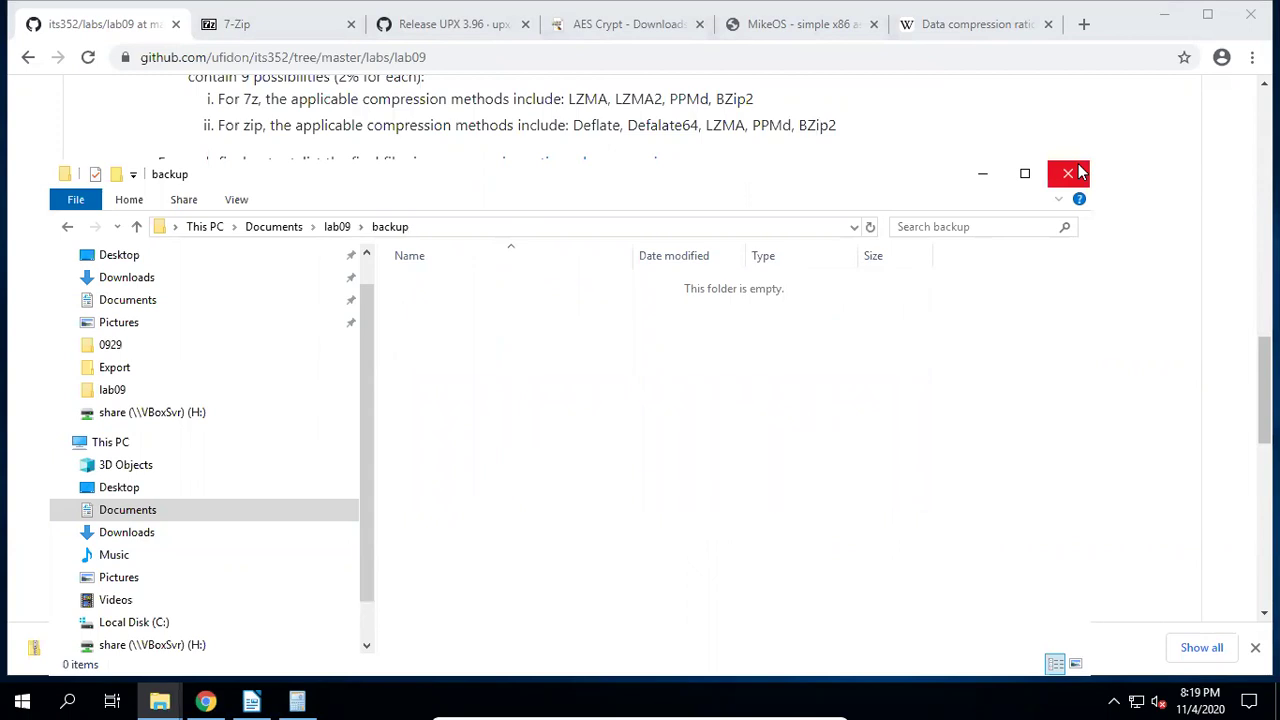
{"action": "left_click_drag", "start_coordinate": [1090, 163], "coordinate": [1075, 347]}
Close Calculator, minimize the Writer report, and bring the backup folder window forward
{"action": "left_click_drag", "start_coordinate": [505, 385], "coordinate": [550, 377]}
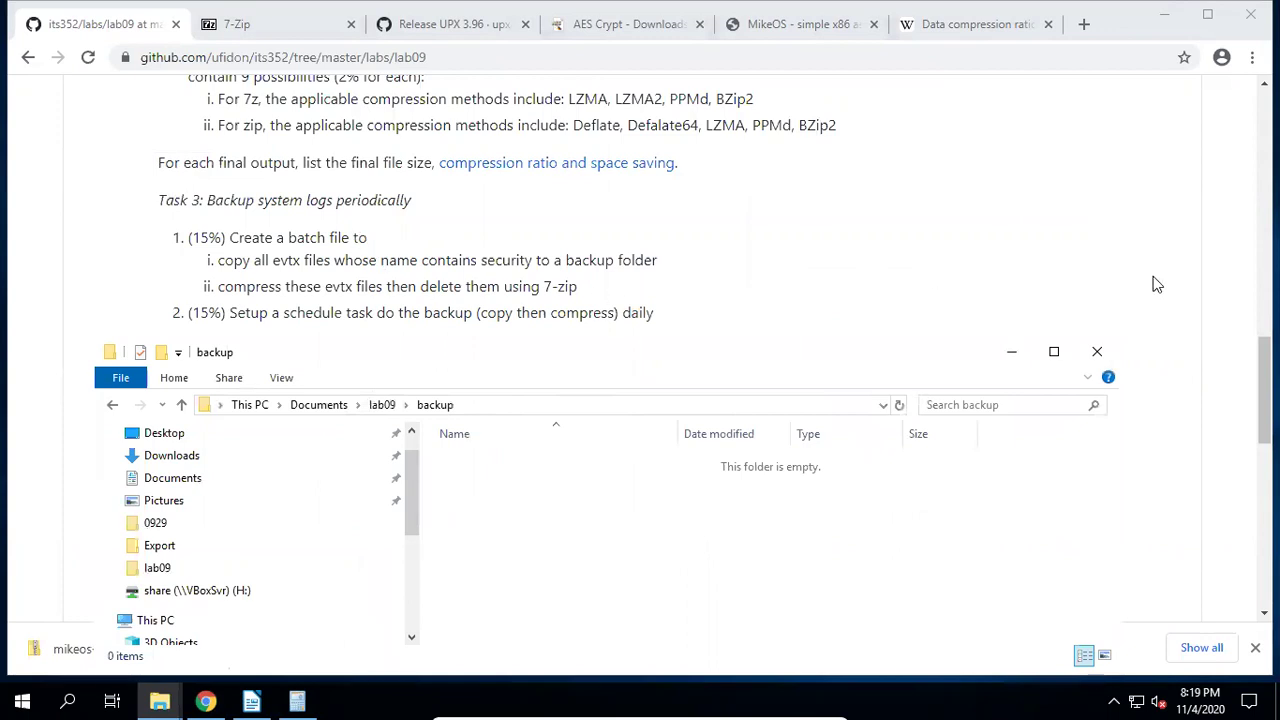
{"action": "left_click_drag", "start_coordinate": [1264, 350], "coordinate": [1264, 356]}
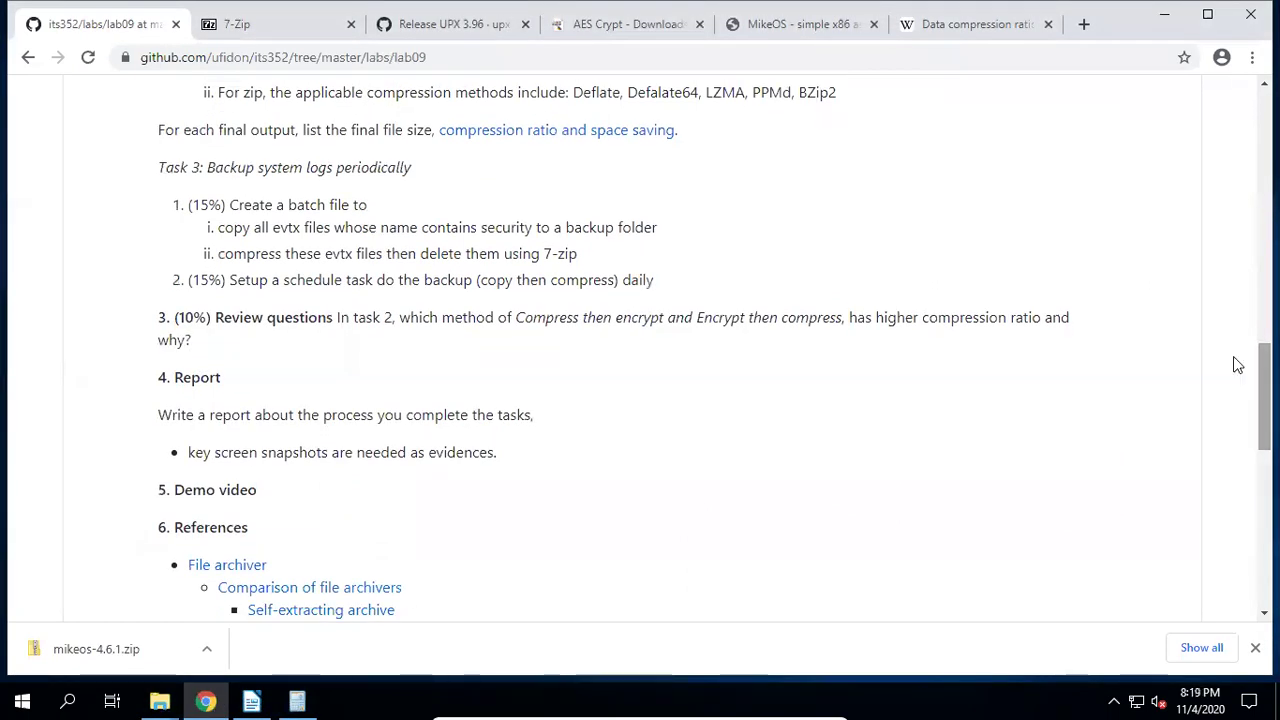
{"action": "left_click", "coordinate": [297, 700]}
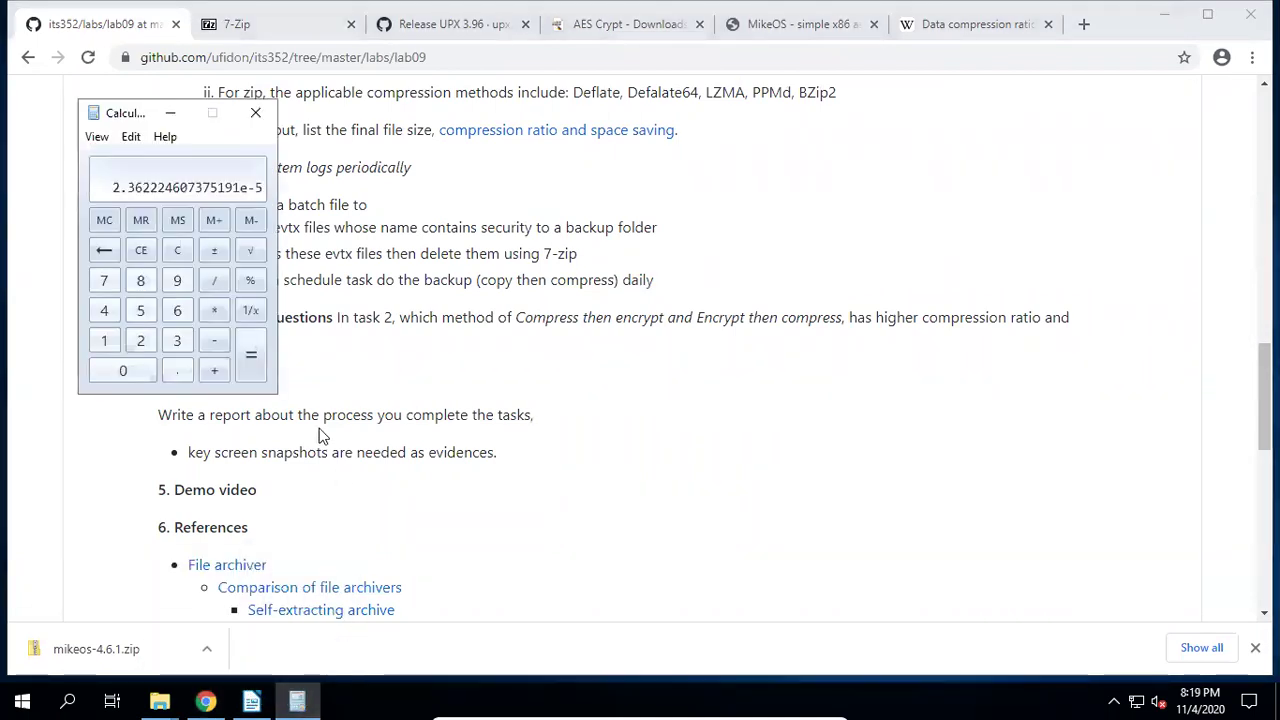
{"action": "left_click", "coordinate": [255, 112]}
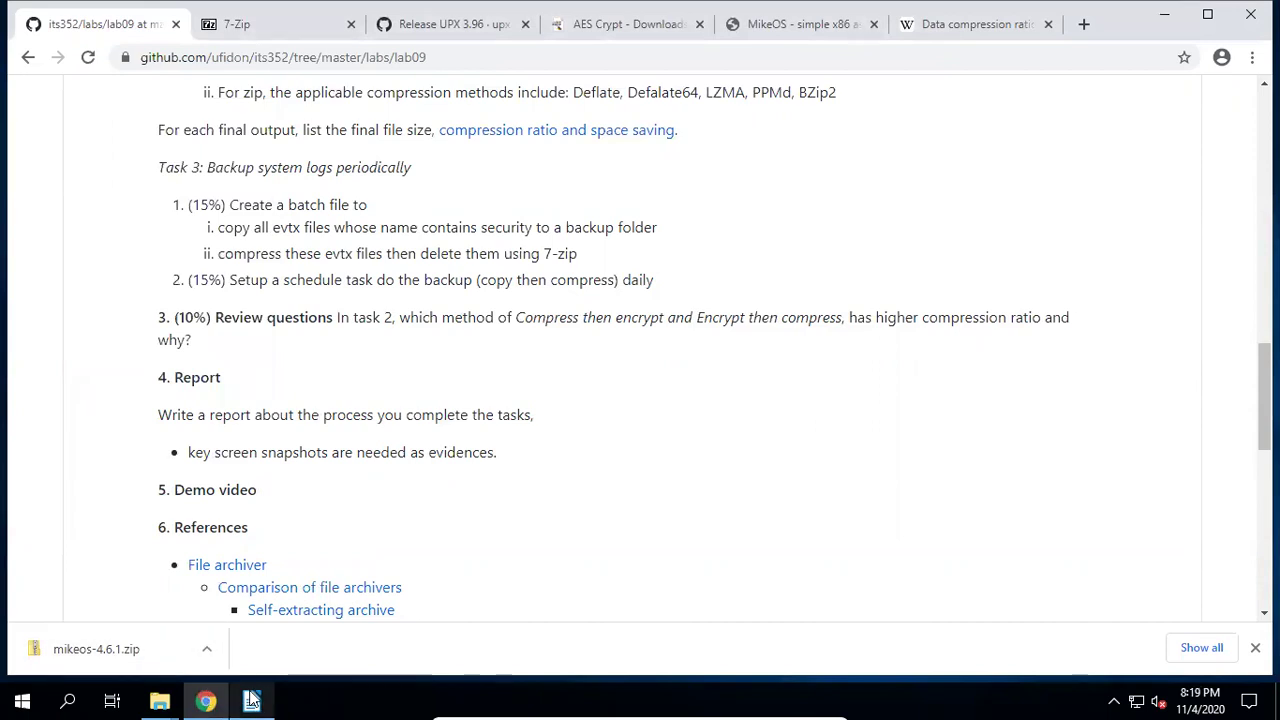
{"action": "mouse_move", "coordinate": [251, 701]}
{"action": "left_click", "coordinate": [305, 598]}
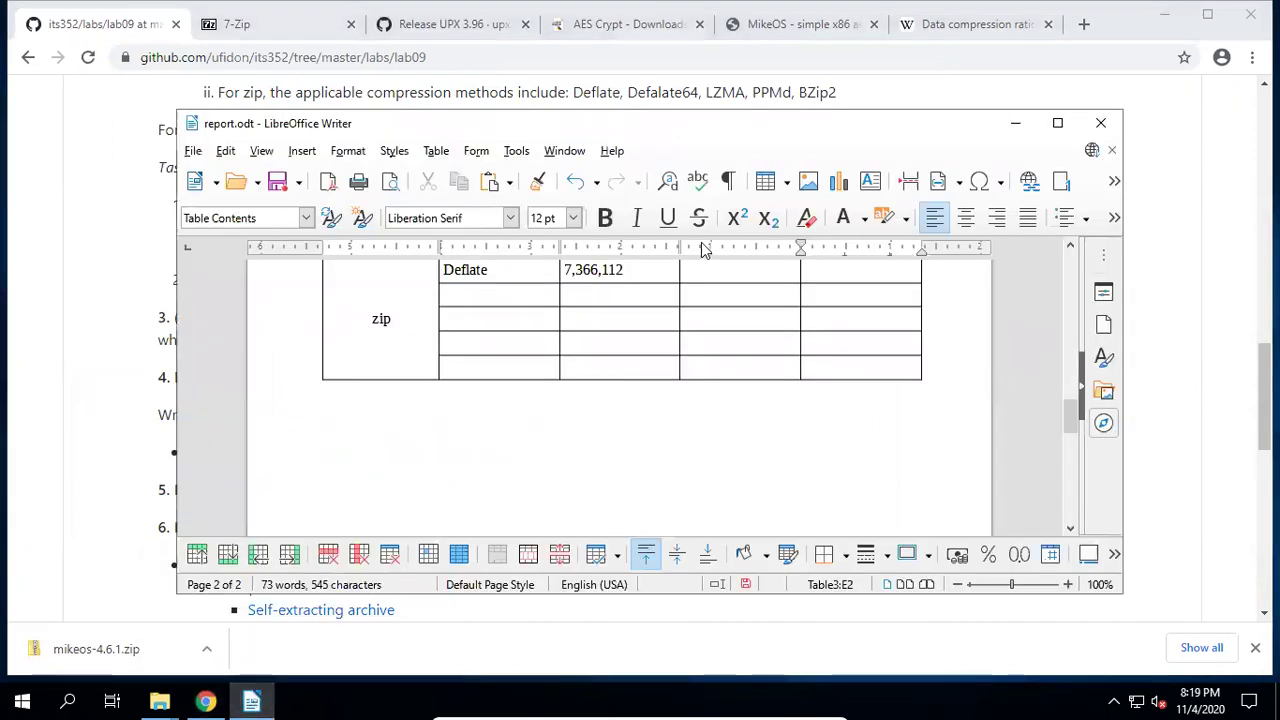
{"action": "left_click", "coordinate": [1015, 122]}
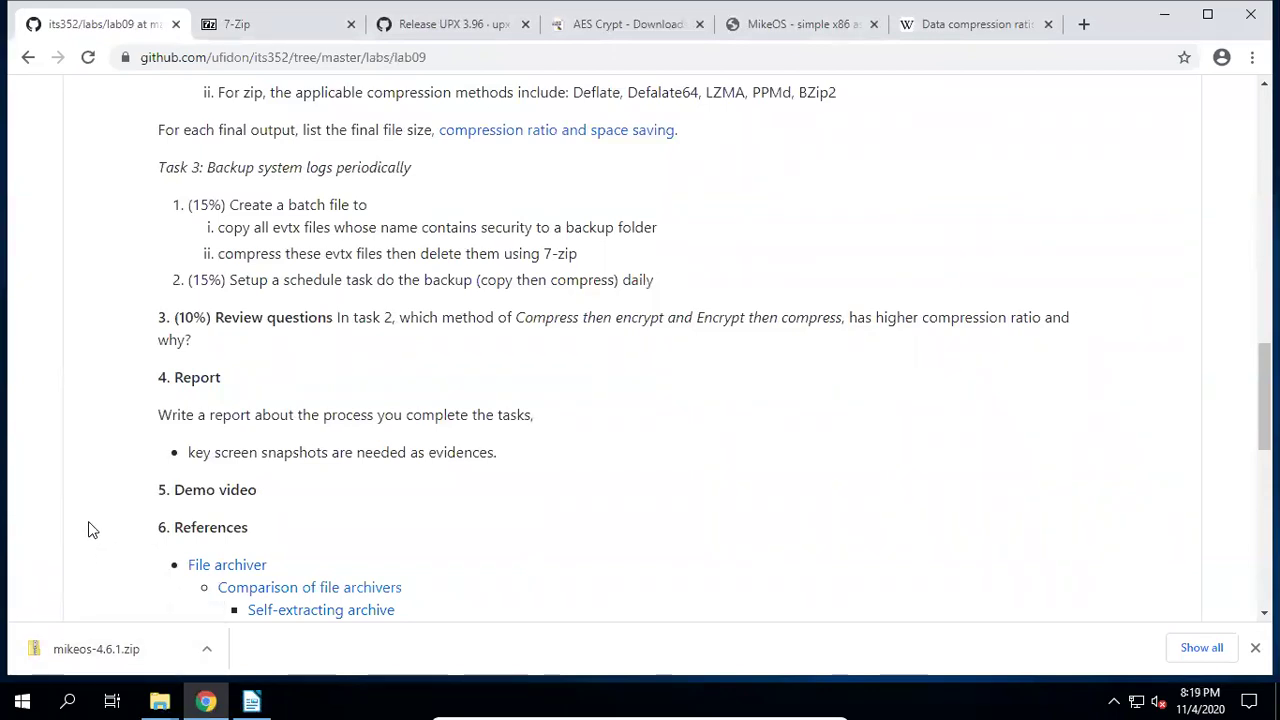
{"action": "mouse_move", "coordinate": [160, 690]}
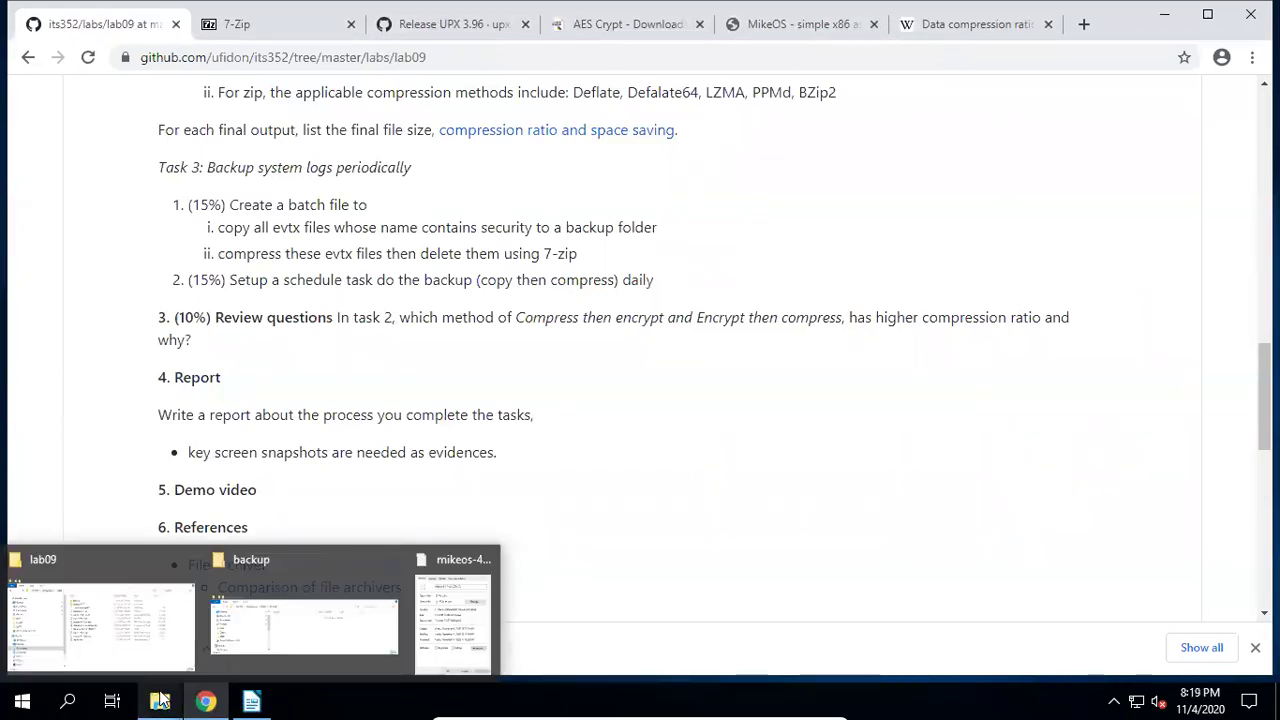
{"action": "left_click", "coordinate": [279, 559]}
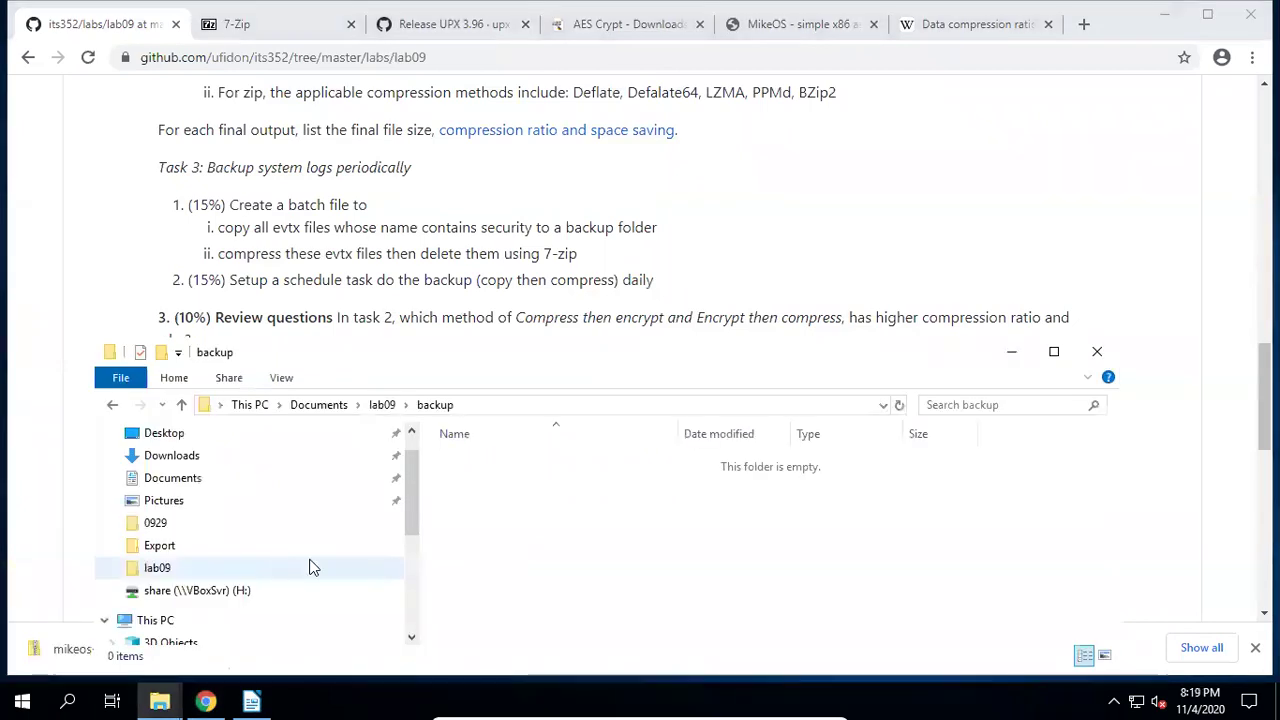
Open PowerShell in the backup folder and switch to the cmd shell
{"action": "right_click", "coordinate": [594, 544]}
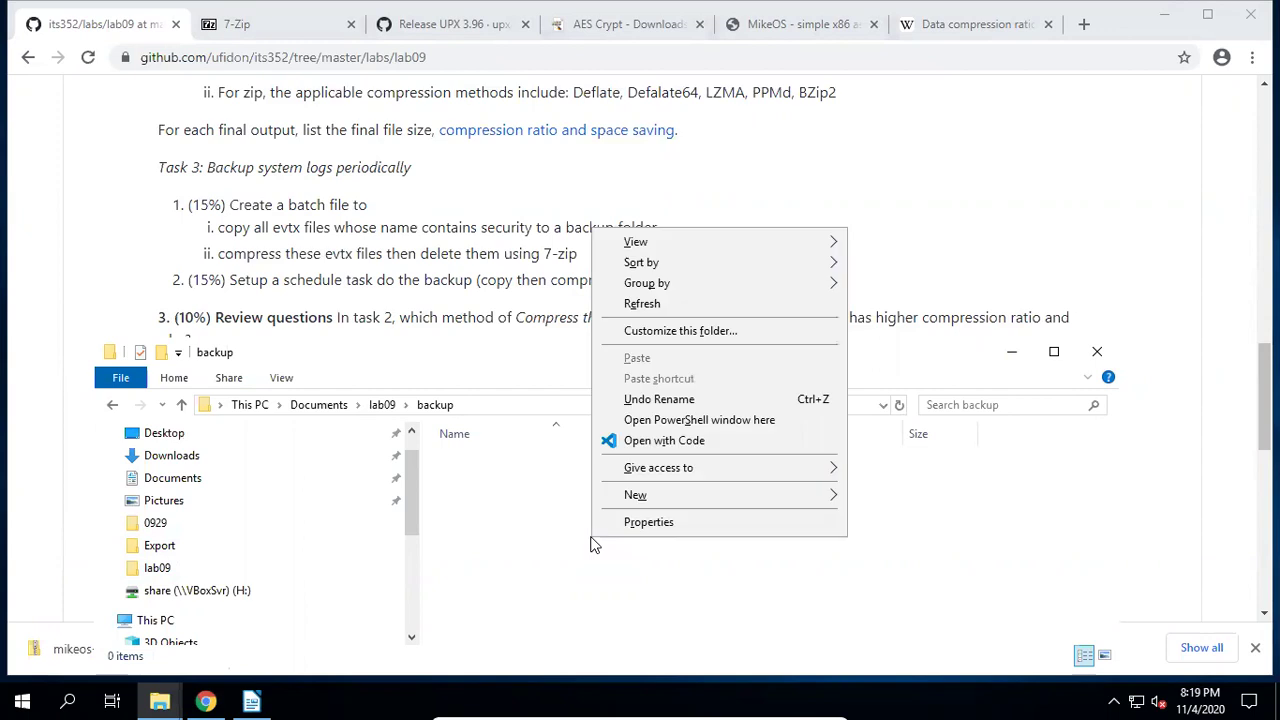
{"action": "left_click", "coordinate": [686, 422]}
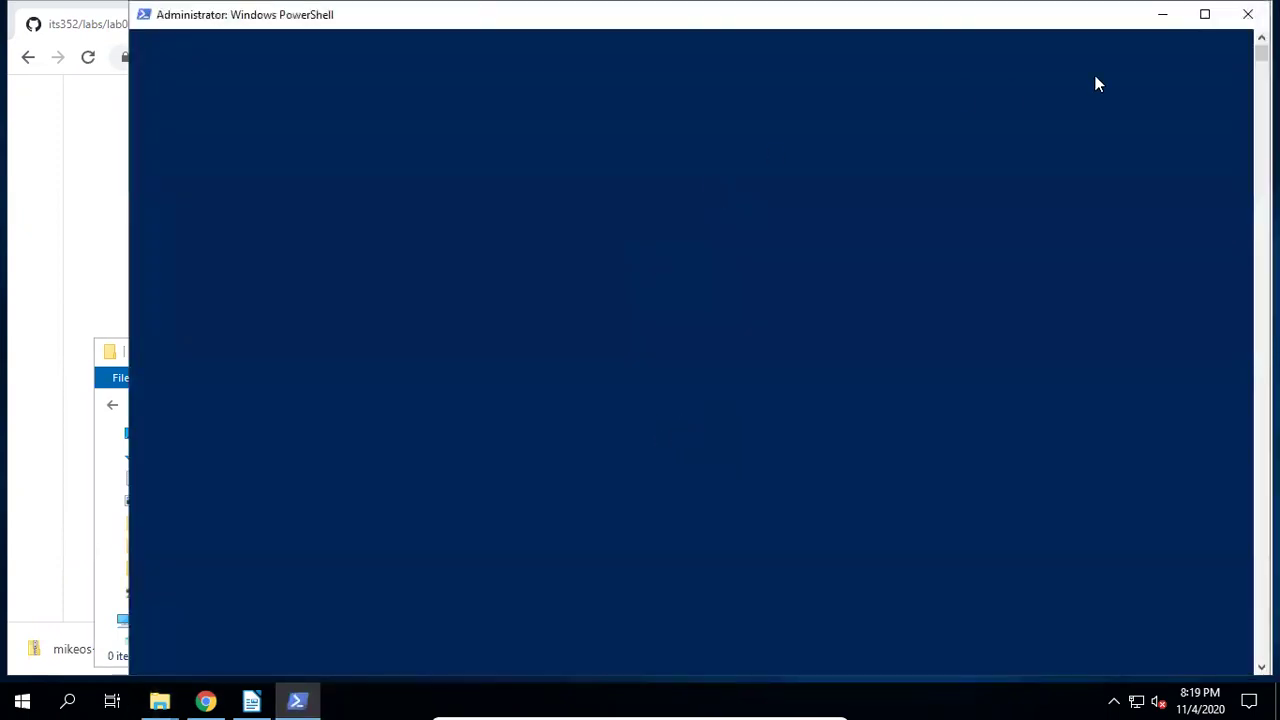
{"action": "left_click_drag", "start_coordinate": [1258, 670], "coordinate": [152, 422]}
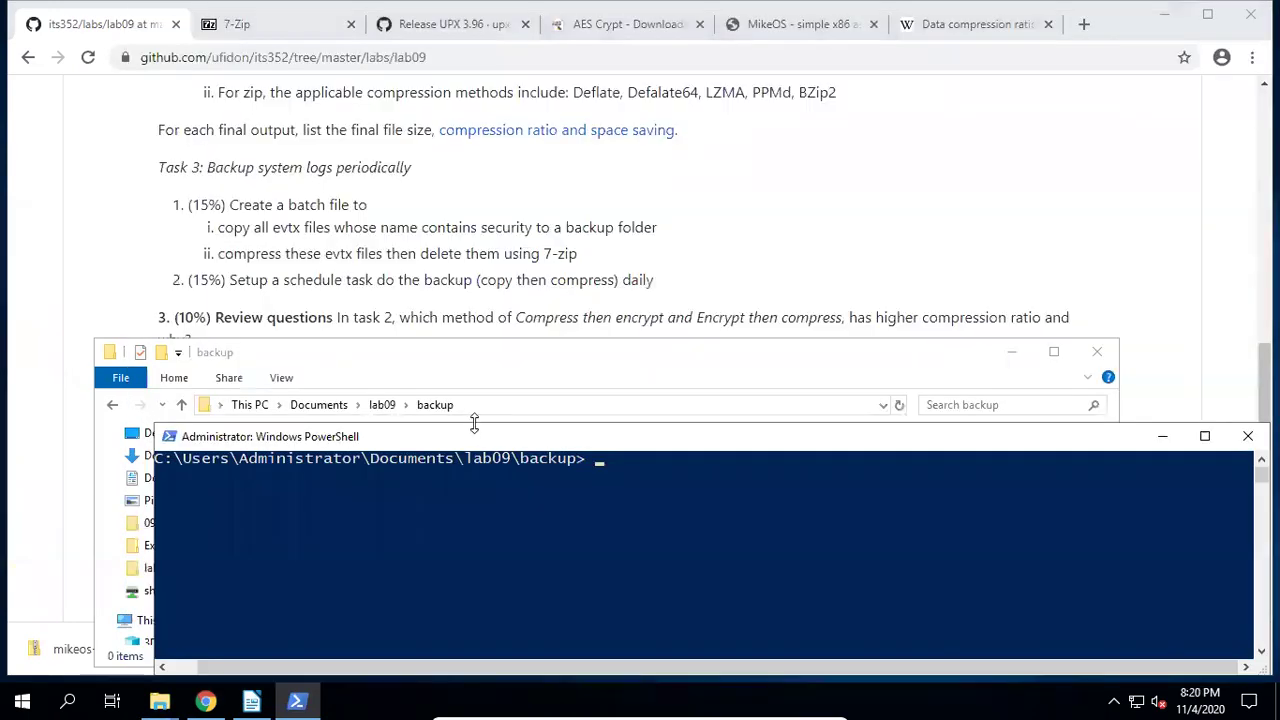
{"action": "left_click", "coordinate": [1011, 351]}
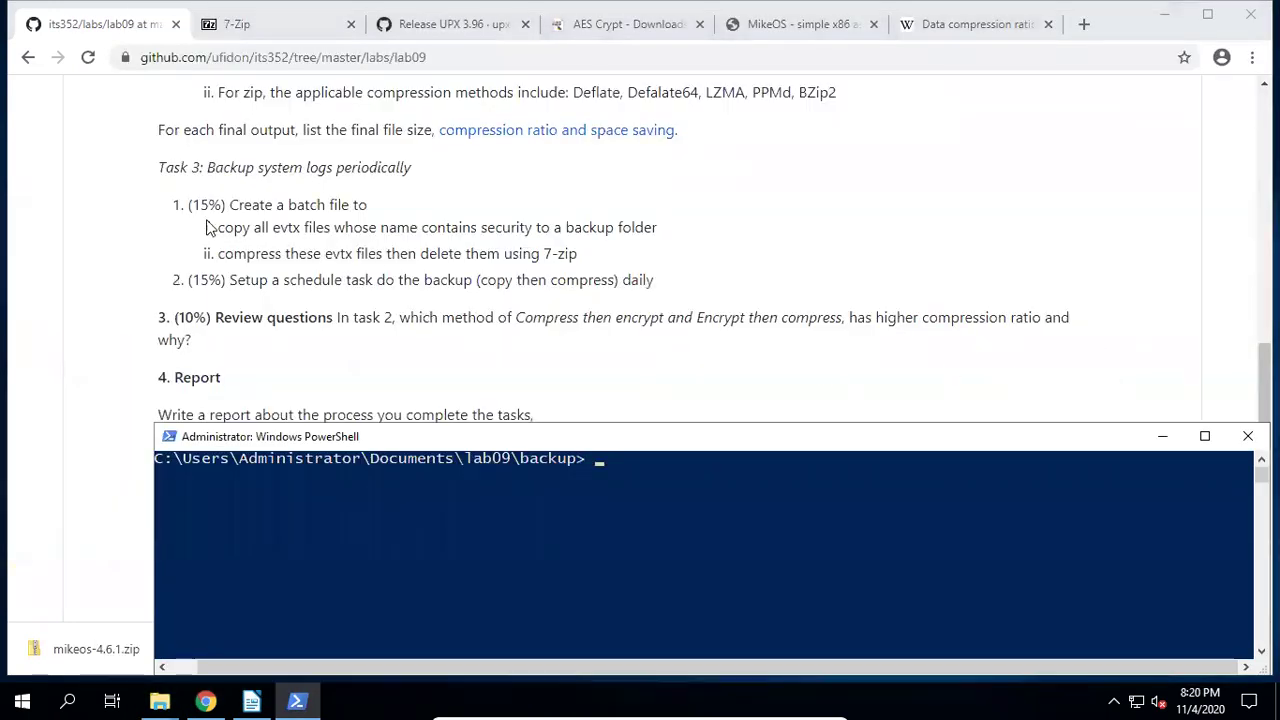
{"action": "left_click_drag", "start_coordinate": [527, 440], "coordinate": [522, 406]}
{"action": "type", "text": "cmd"}
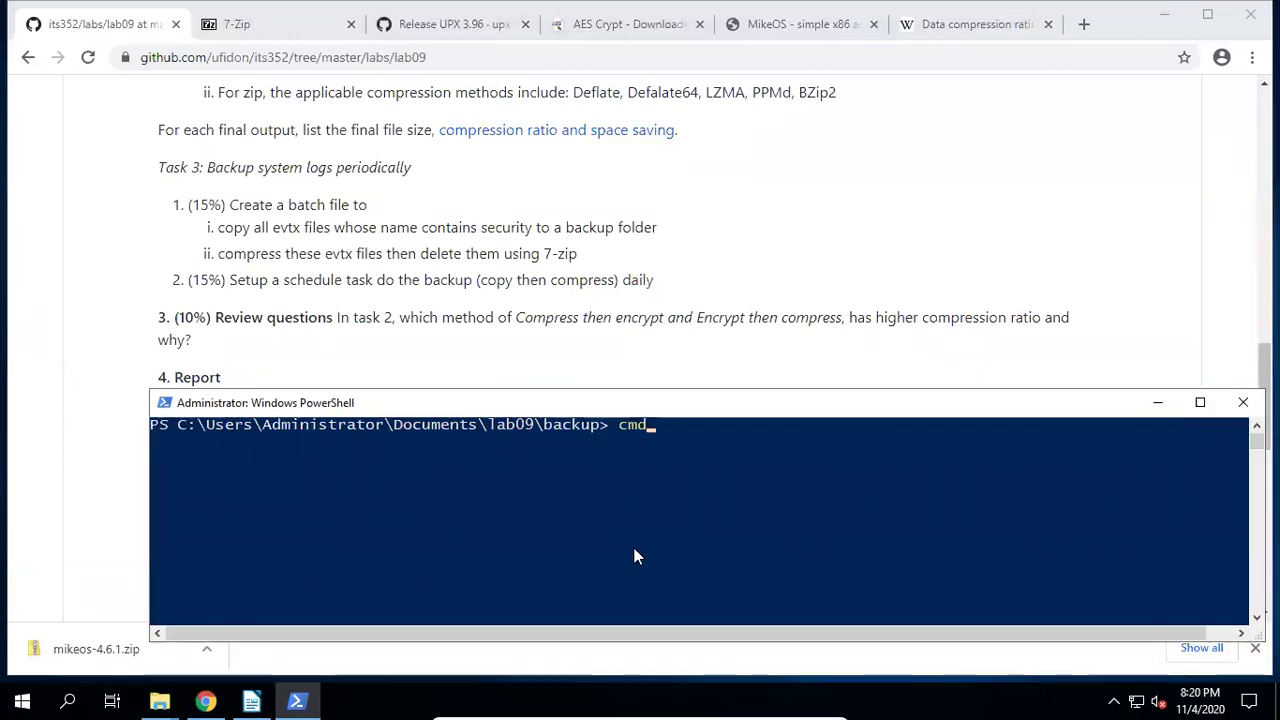
{"action": "key", "text": "Return"}
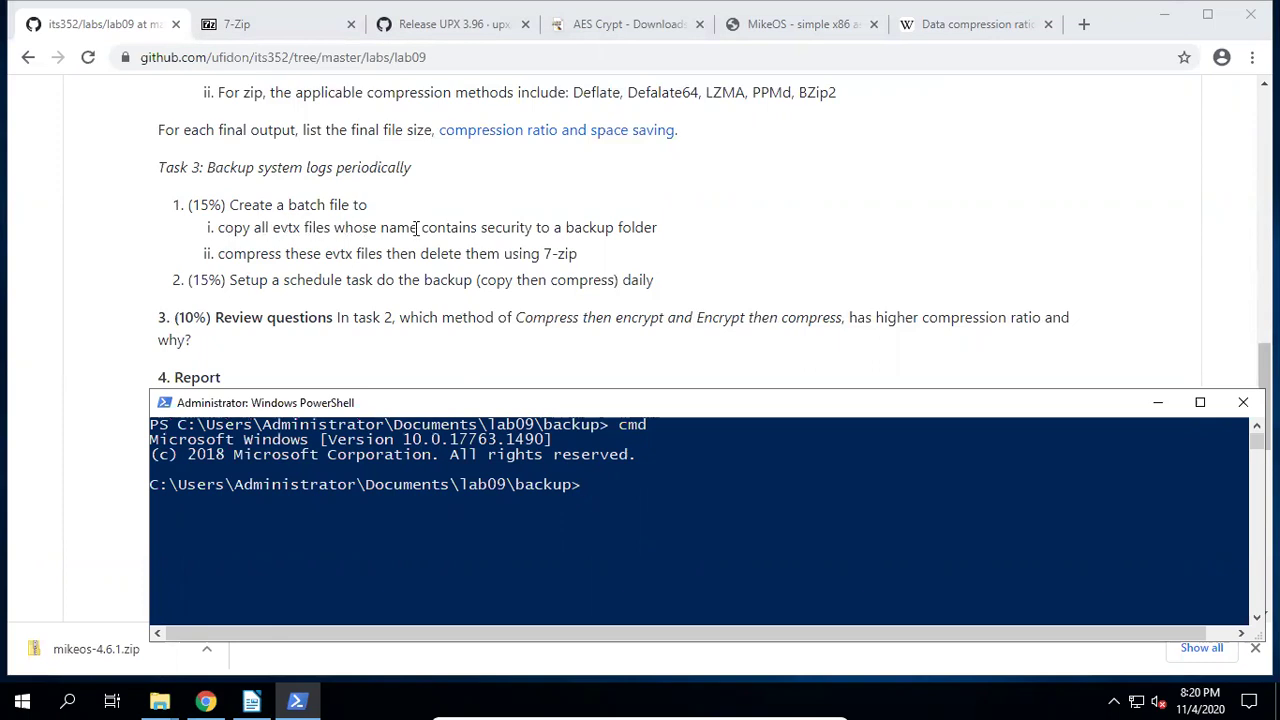
Run 'dir %system32%/winevtx/logs', which fails with a parameter format error
{"action": "left_click", "coordinate": [662, 485]}
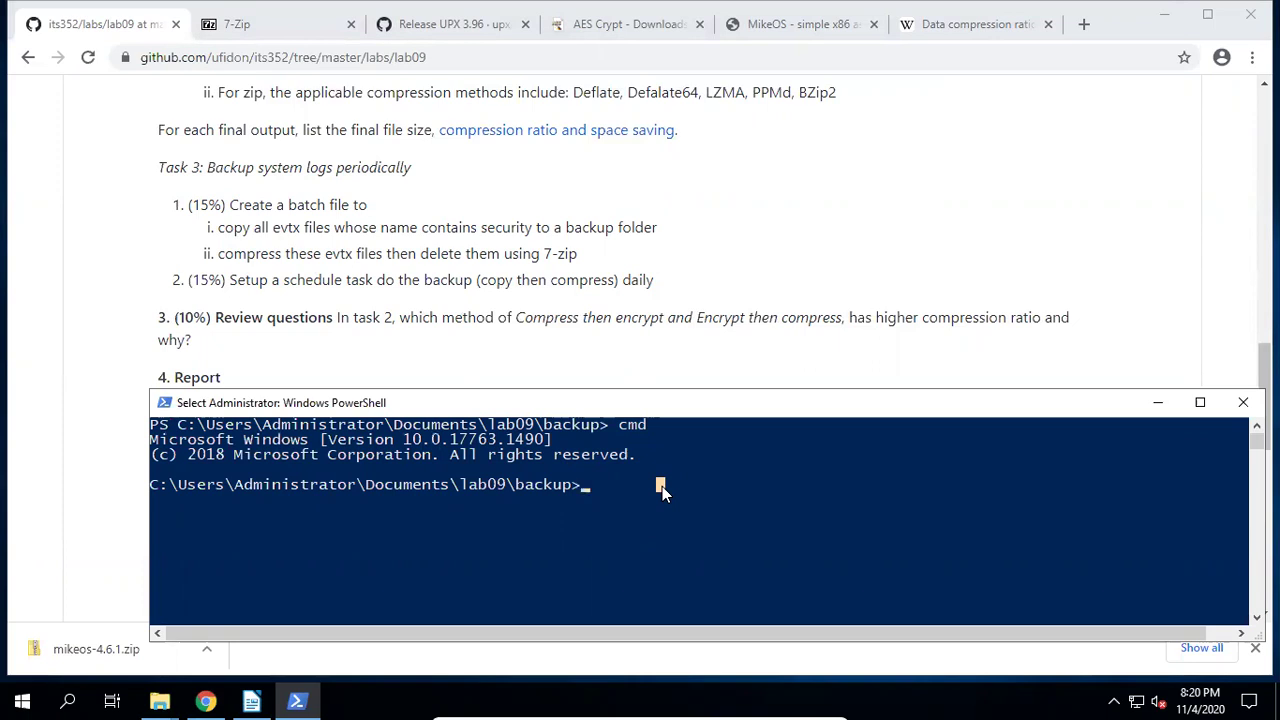
{"action": "type", "text": "dir "}
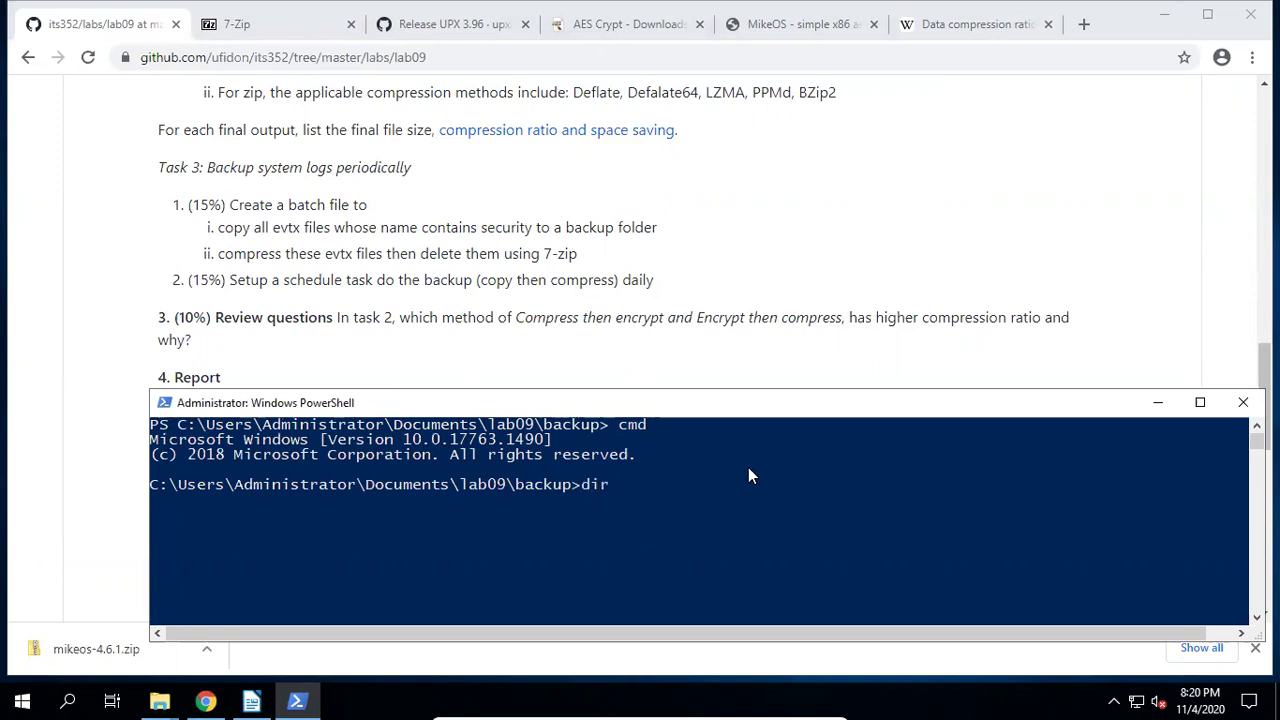
{"action": "type", "text": "%system32%/"}
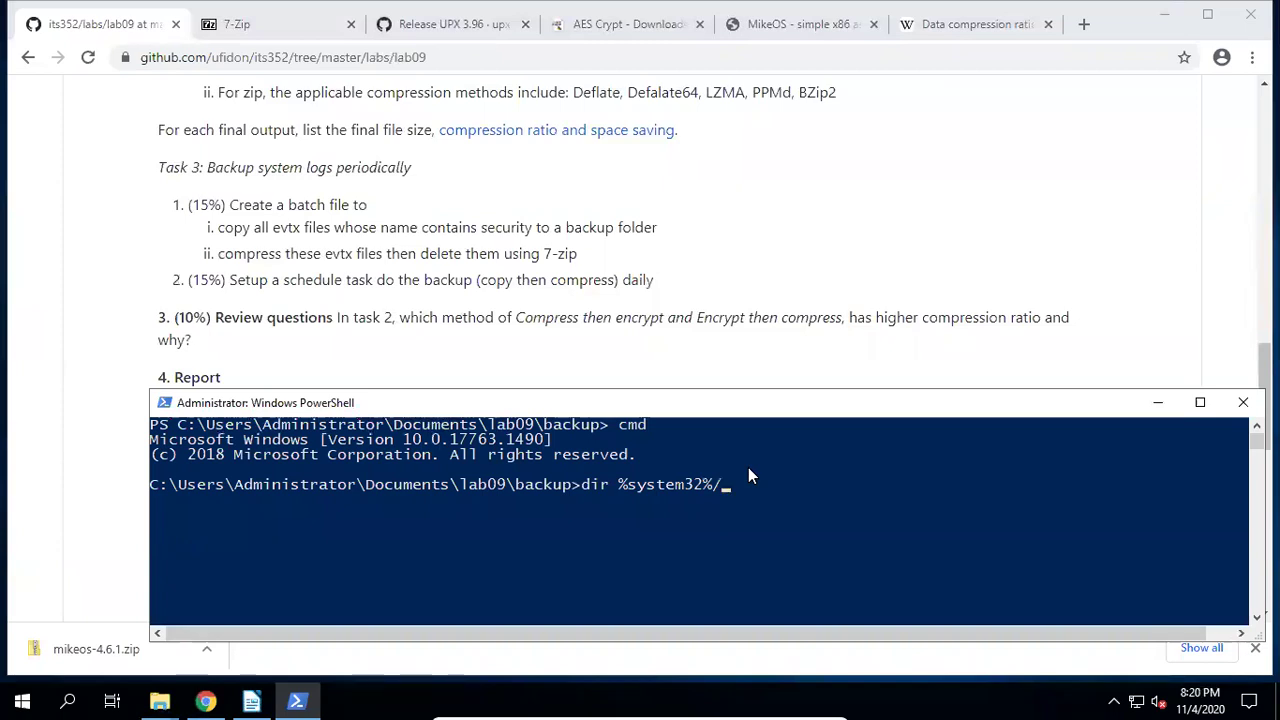
{"action": "type", "text": "winevtx"}
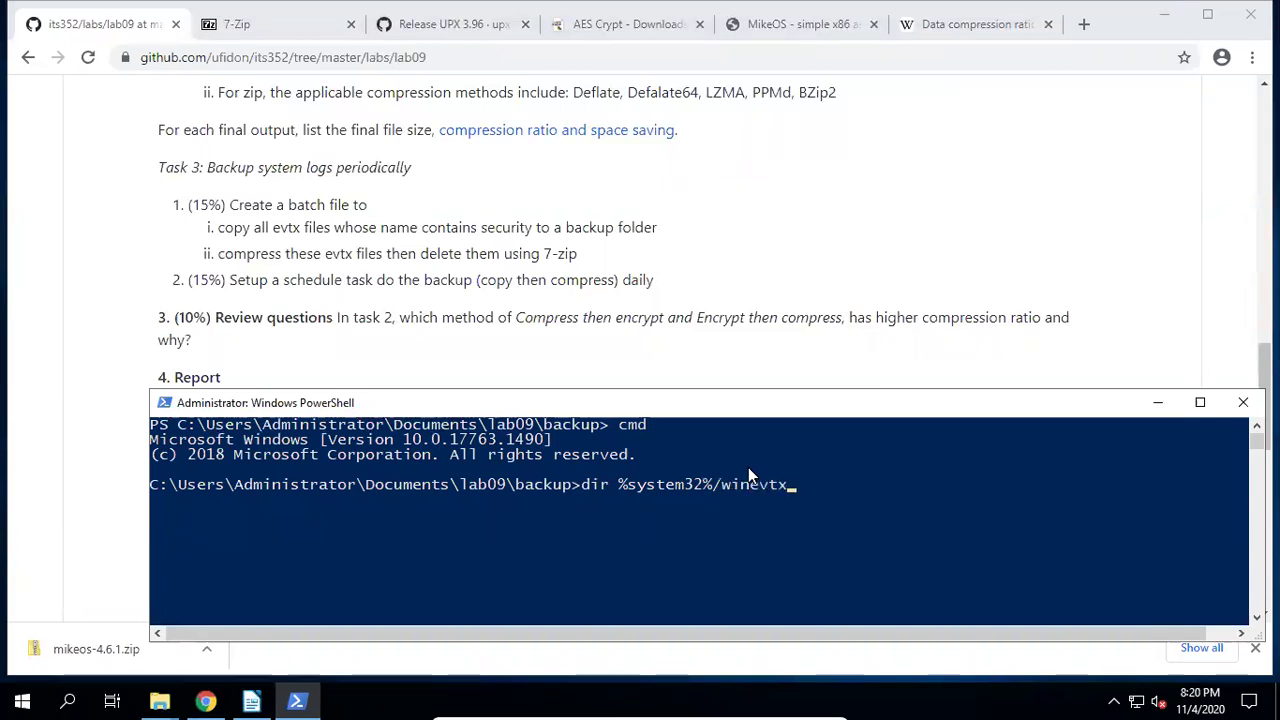
{"action": "type", "text": "/log"}
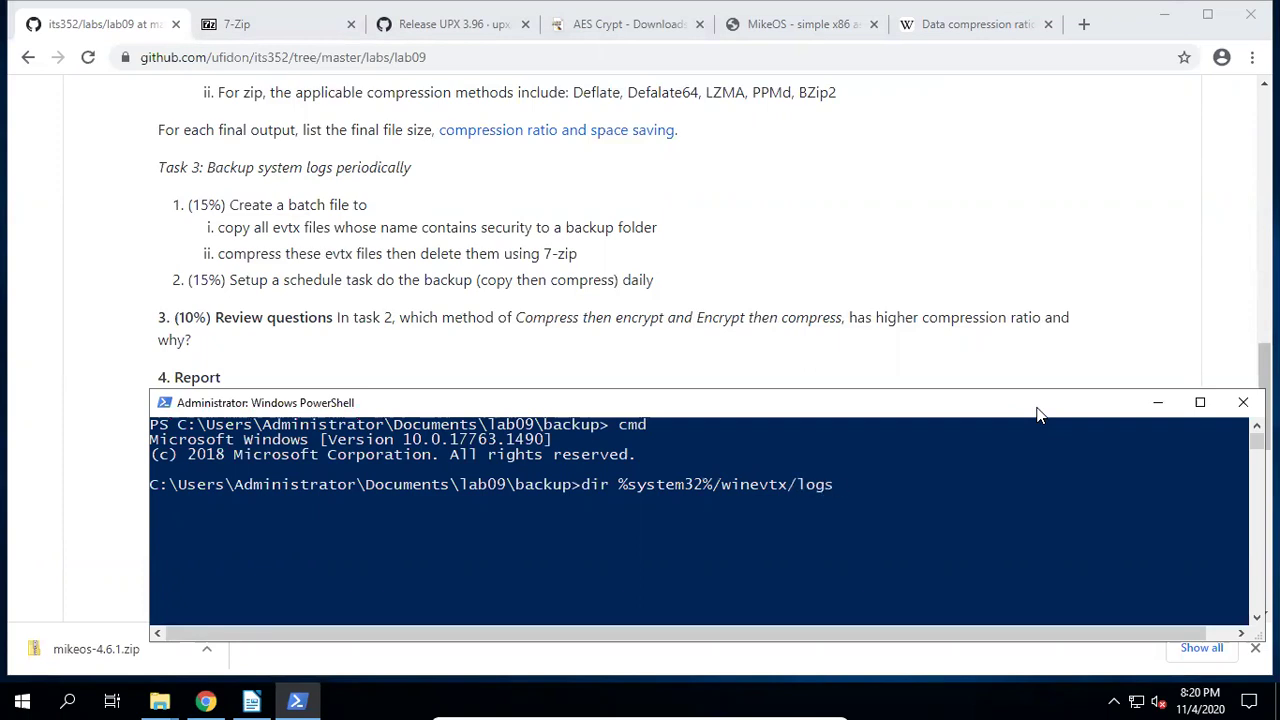
{"action": "type", "text": "s"}
{"action": "key", "text": "Return"}
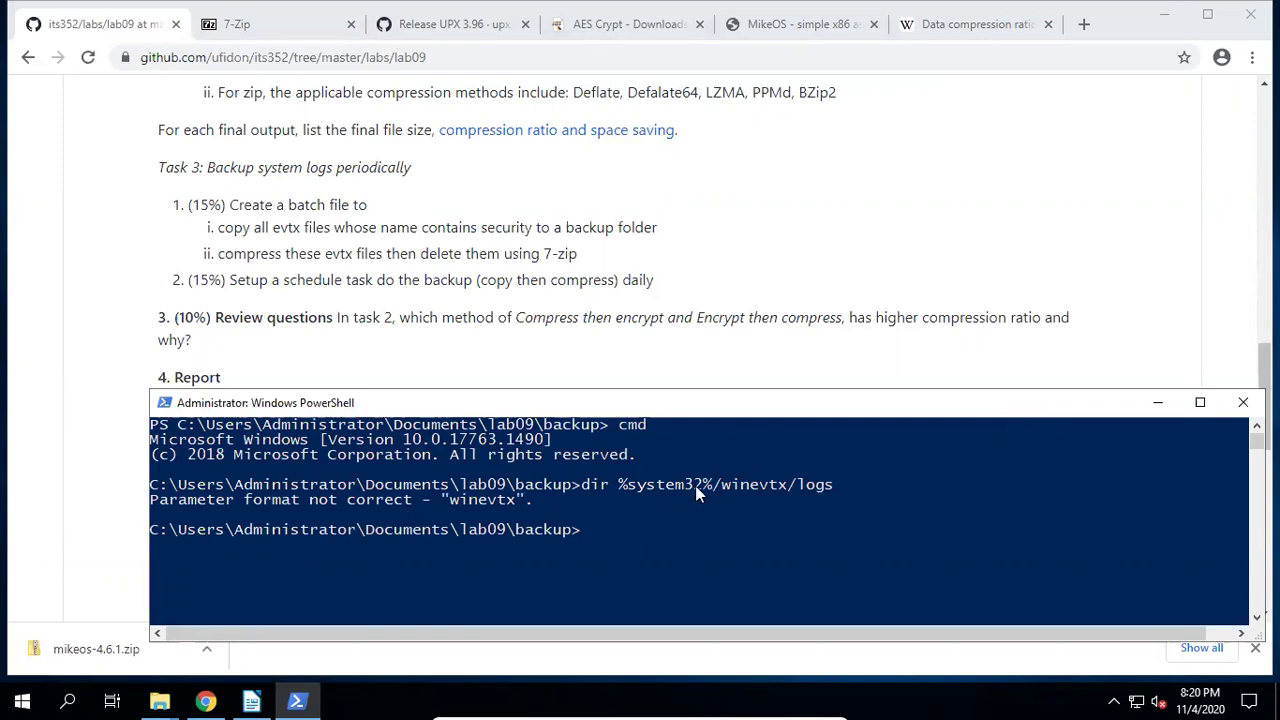
{"action": "left_click", "coordinate": [733, 486]}
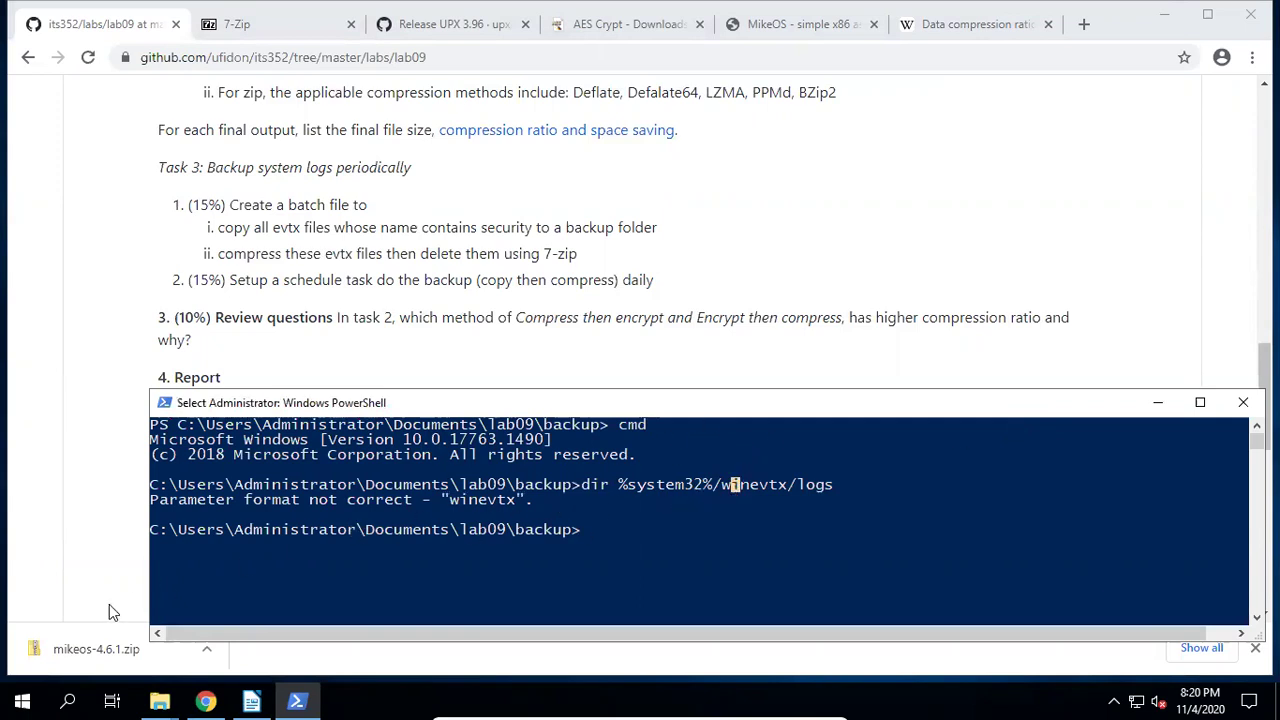
{"action": "left_click", "coordinate": [160, 702]}
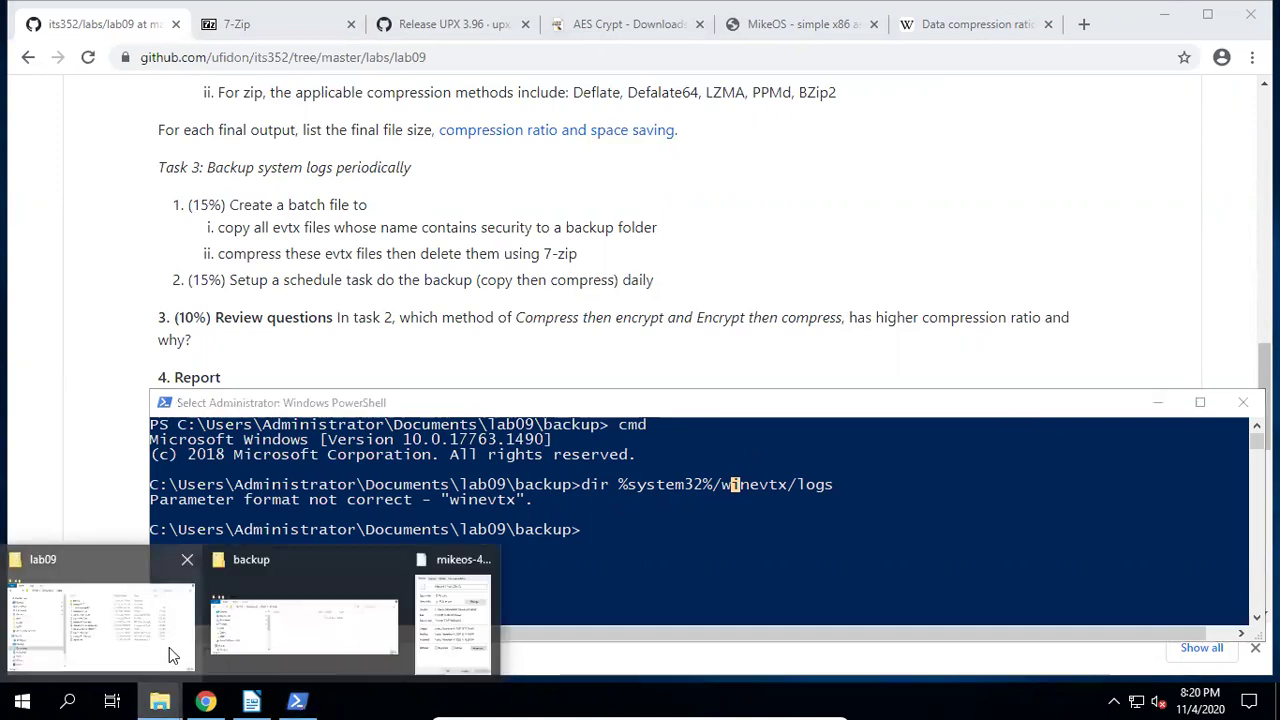
Browse in Explorer from Local Disk (C:) into Windows\System32
{"action": "left_click", "coordinate": [117, 565]}
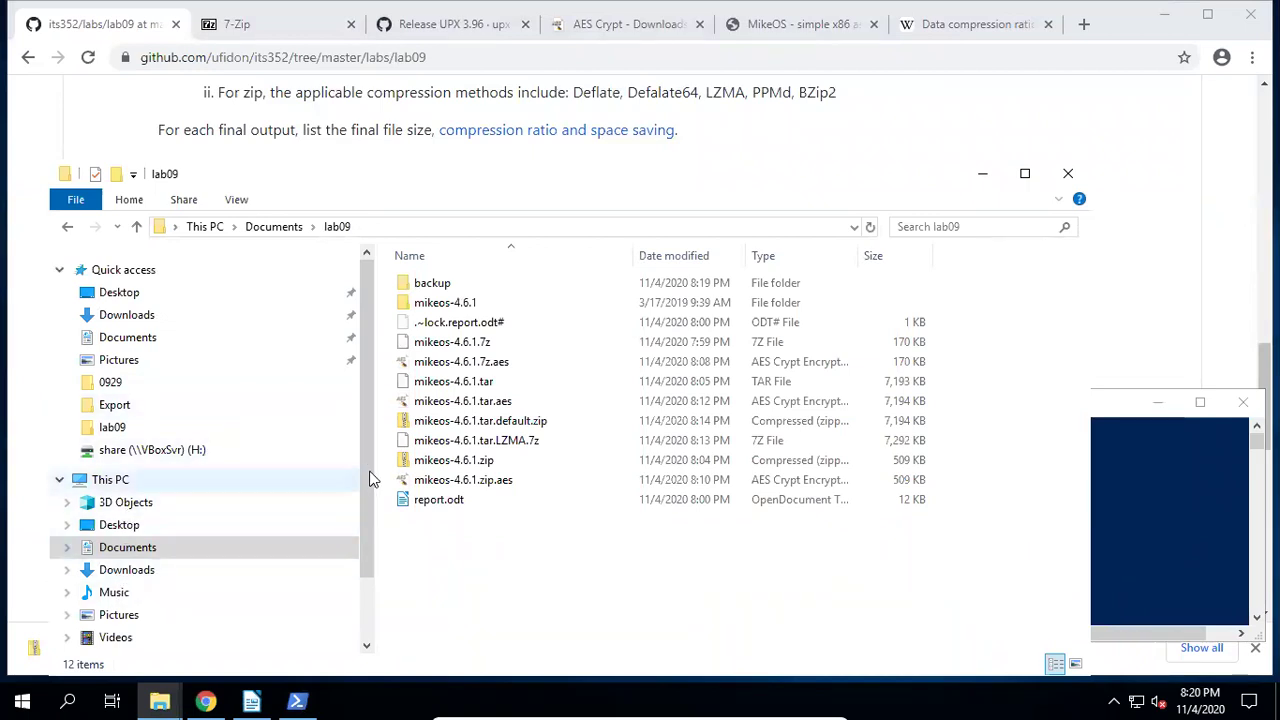
{"action": "left_click_drag", "start_coordinate": [362, 458], "coordinate": [356, 525]}
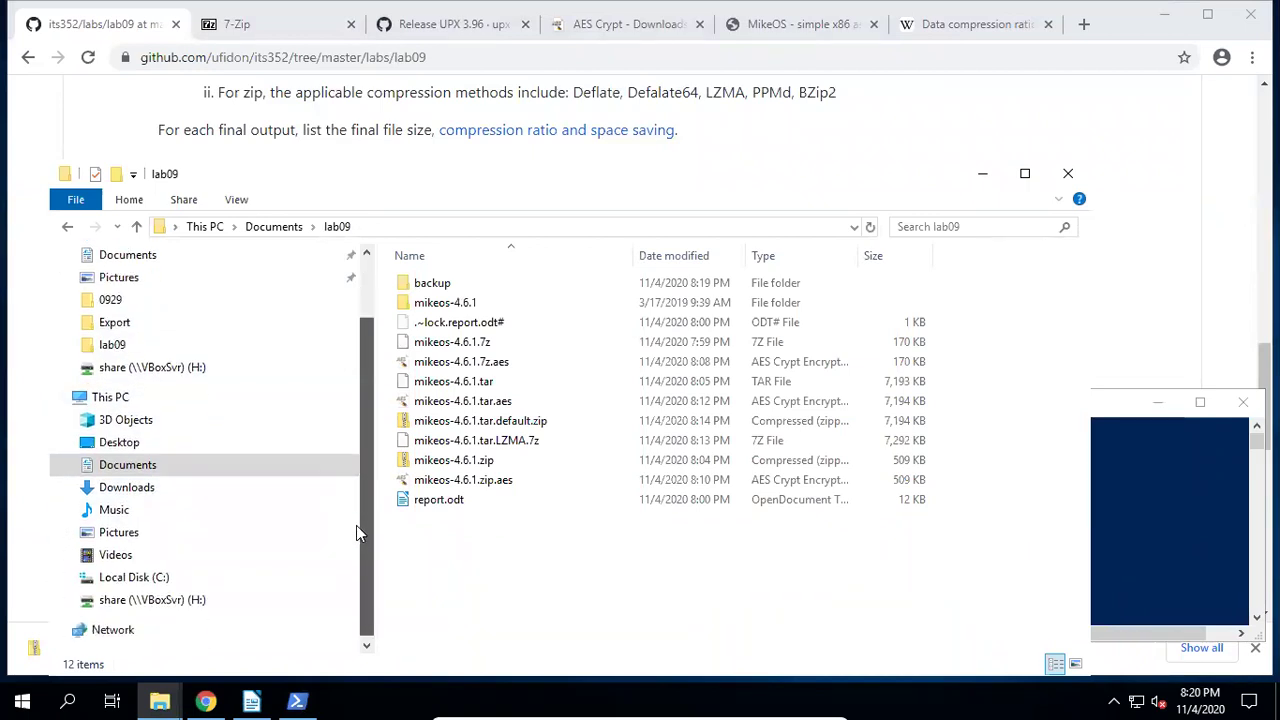
{"action": "left_click", "coordinate": [138, 578]}
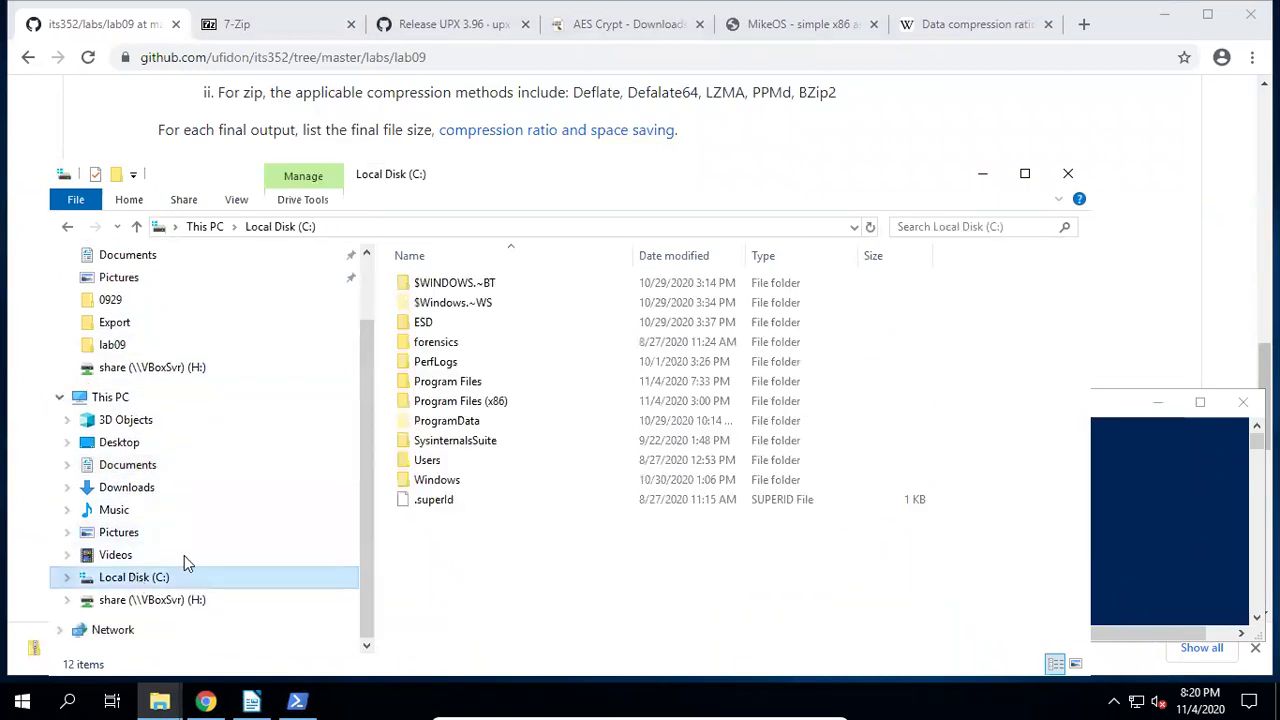
{"action": "left_click", "coordinate": [437, 482]}
{"action": "double_click", "coordinate": [437, 482]}
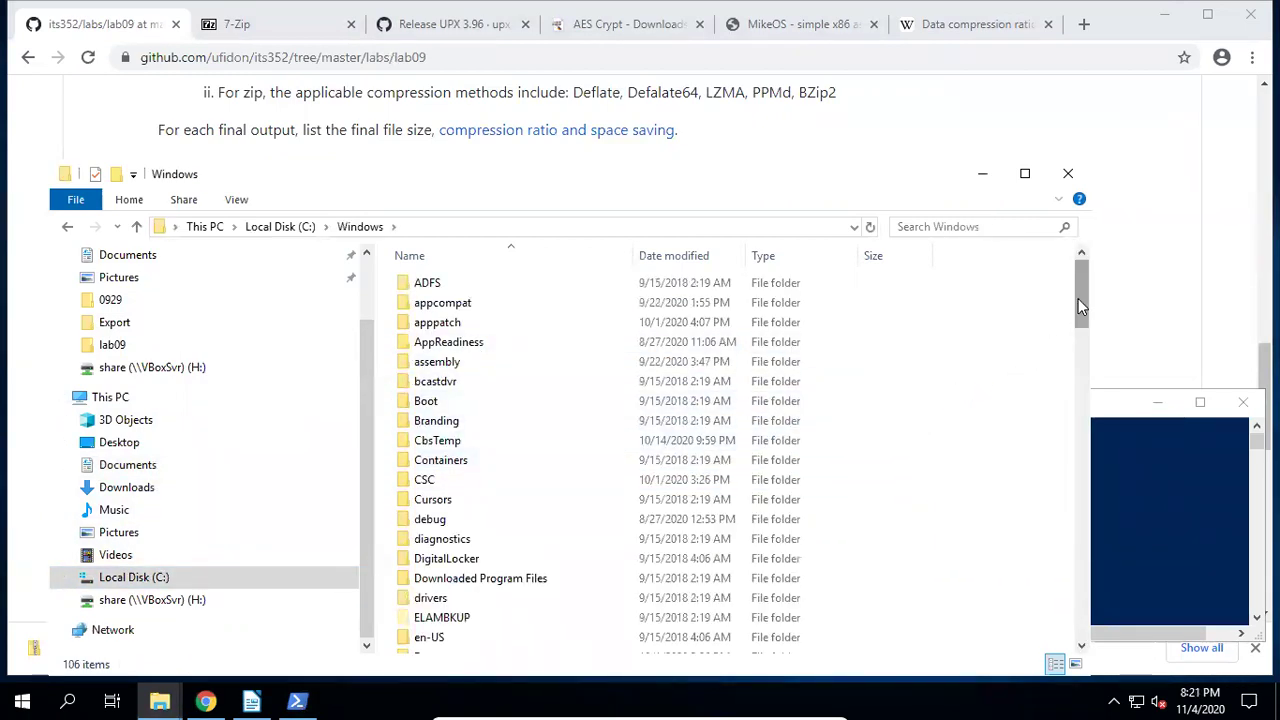
{"action": "left_click_drag", "start_coordinate": [1078, 298], "coordinate": [1070, 476]}
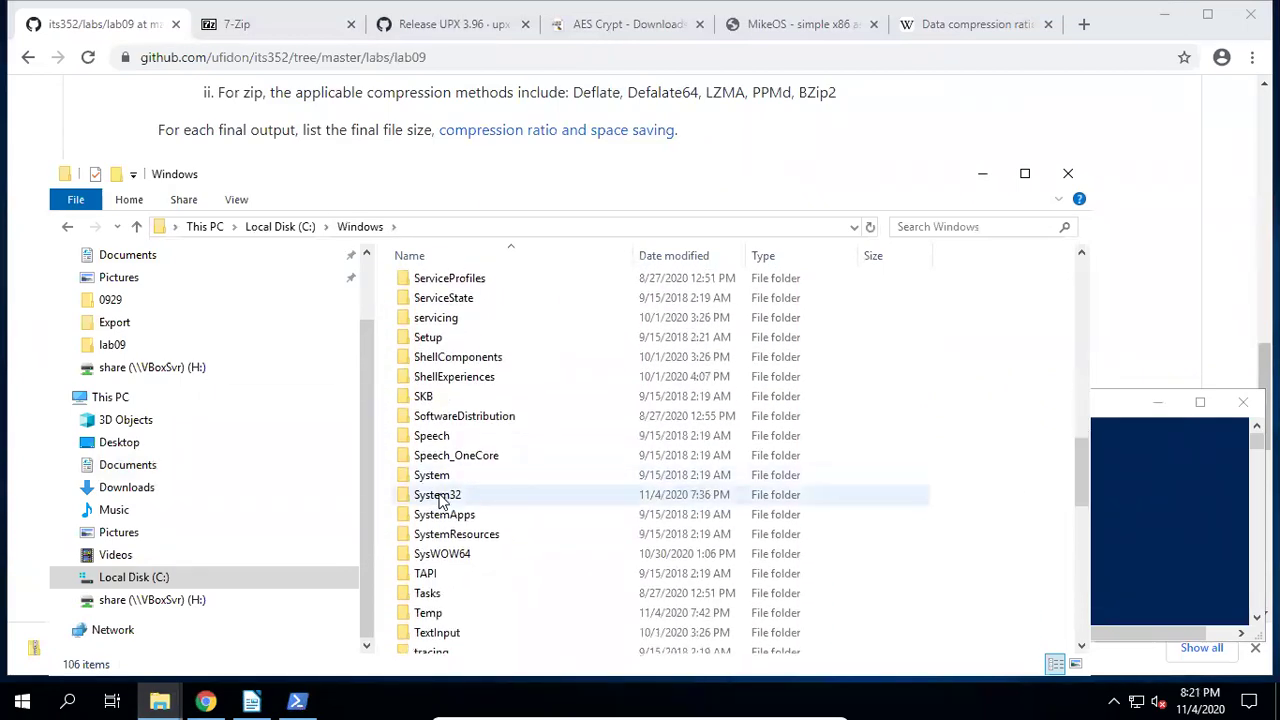
{"action": "double_click", "coordinate": [440, 495]}
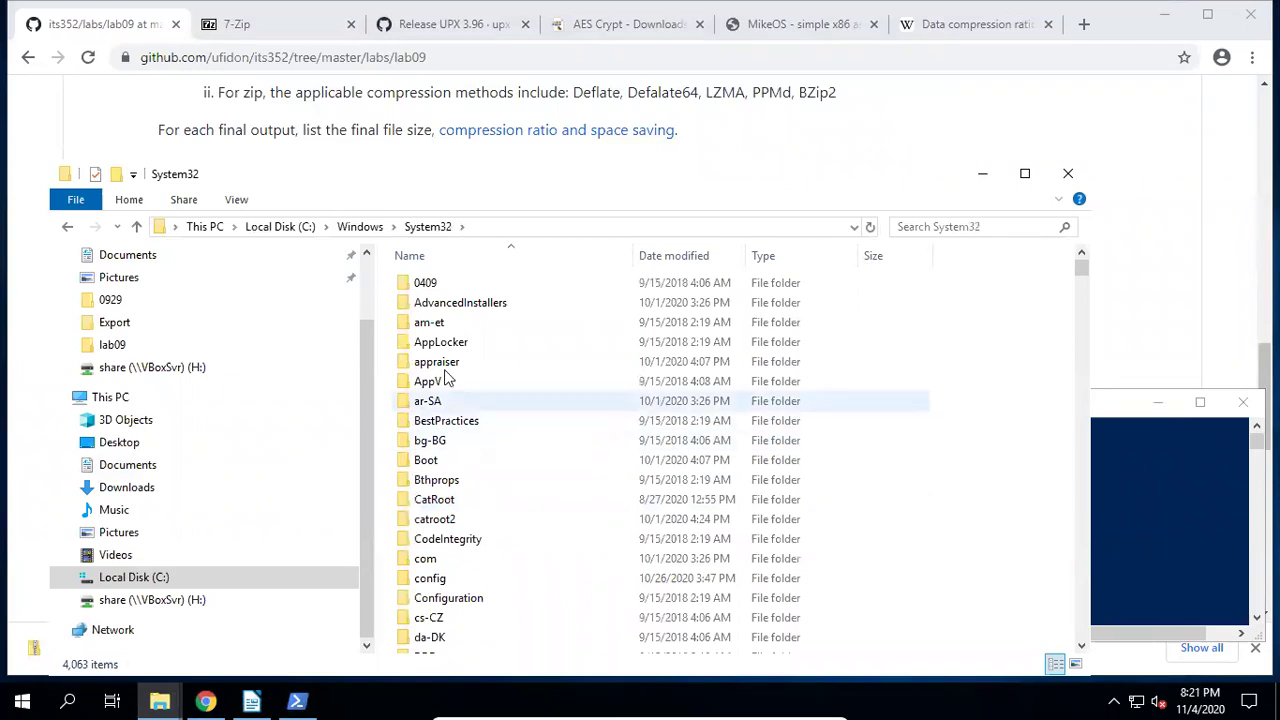
Open winevt\Logs, copy its full path, and minimize Explorer
{"action": "mouse_move", "coordinate": [1079, 270]}
{"action": "left_mouse_down"}
{"action": "mouse_move", "coordinate": [1080, 295]}
{"action": "mouse_move", "coordinate": [1079, 270]}
{"action": "left_mouse_up"}
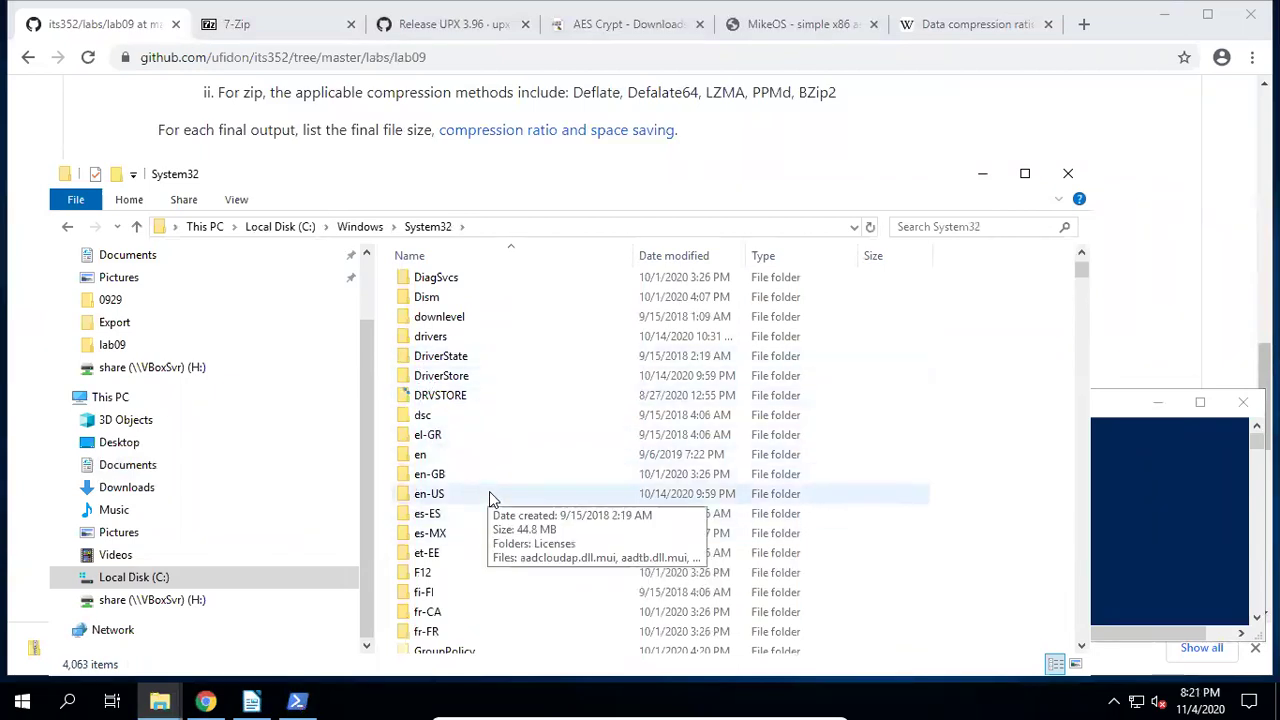
{"action": "scroll", "coordinate": [495, 505], "scroll_direction": "up", "scroll_amount": 2}
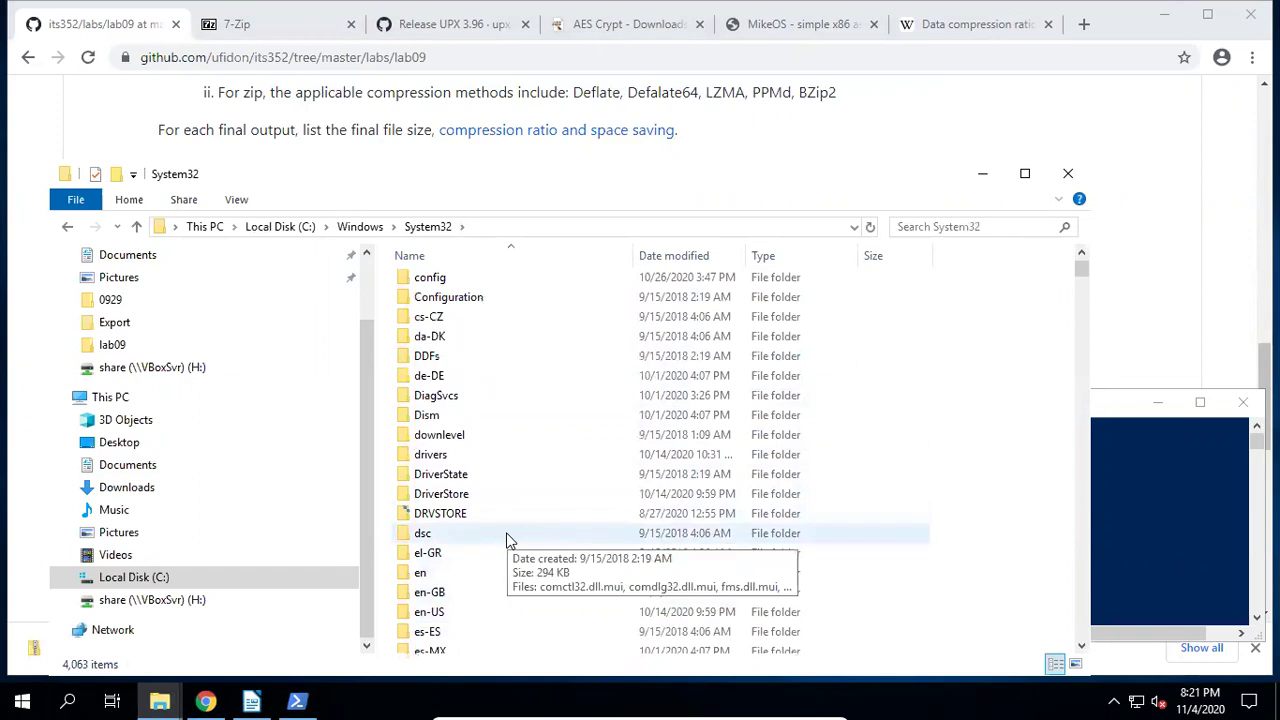
{"action": "scroll", "coordinate": [507, 540], "scroll_direction": "up", "scroll_amount": 1}
{"action": "scroll", "coordinate": [507, 540], "scroll_direction": "up", "scroll_amount": 1}
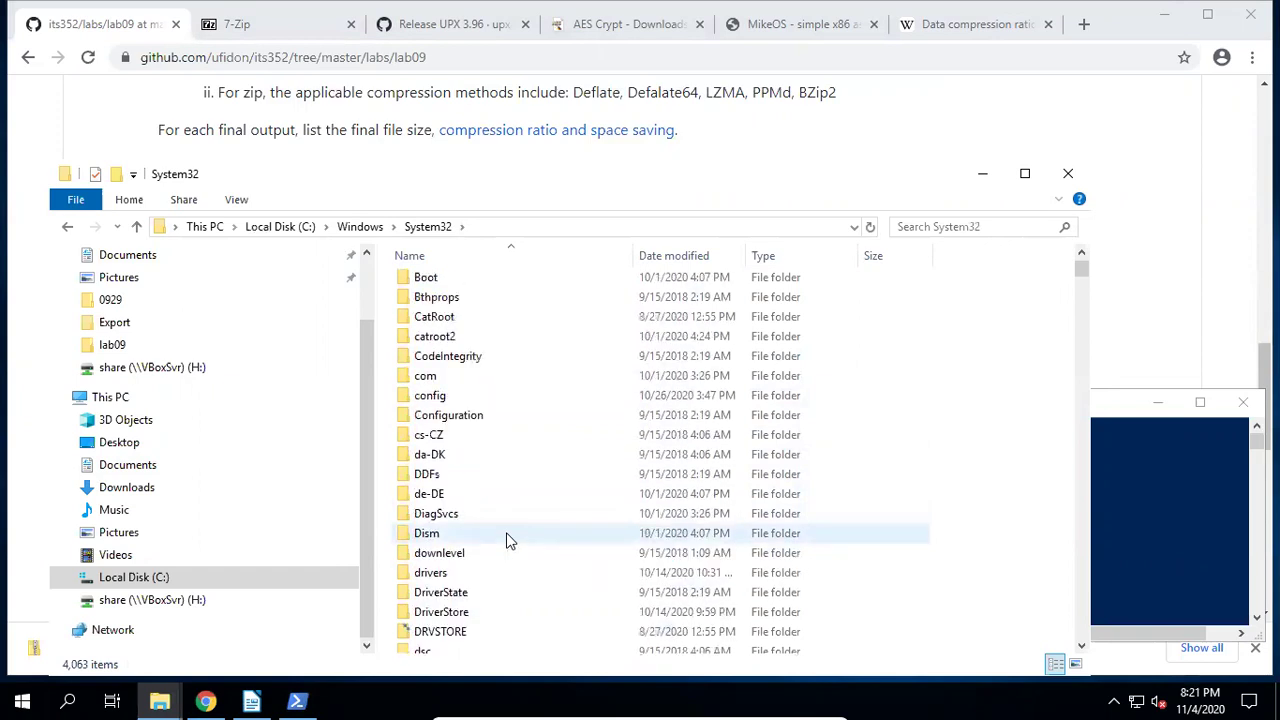
{"action": "scroll", "coordinate": [507, 540], "scroll_direction": "up", "scroll_amount": 1}
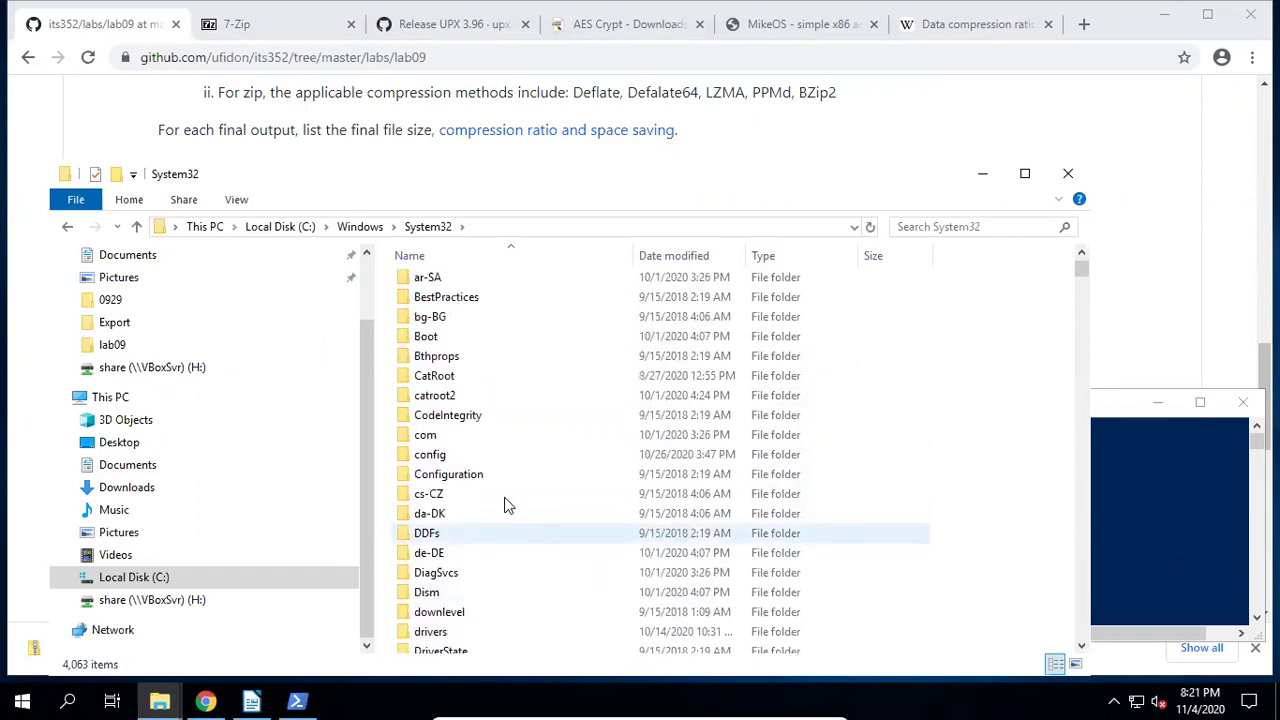
{"action": "left_click_drag", "start_coordinate": [1079, 270], "coordinate": [1080, 277]}
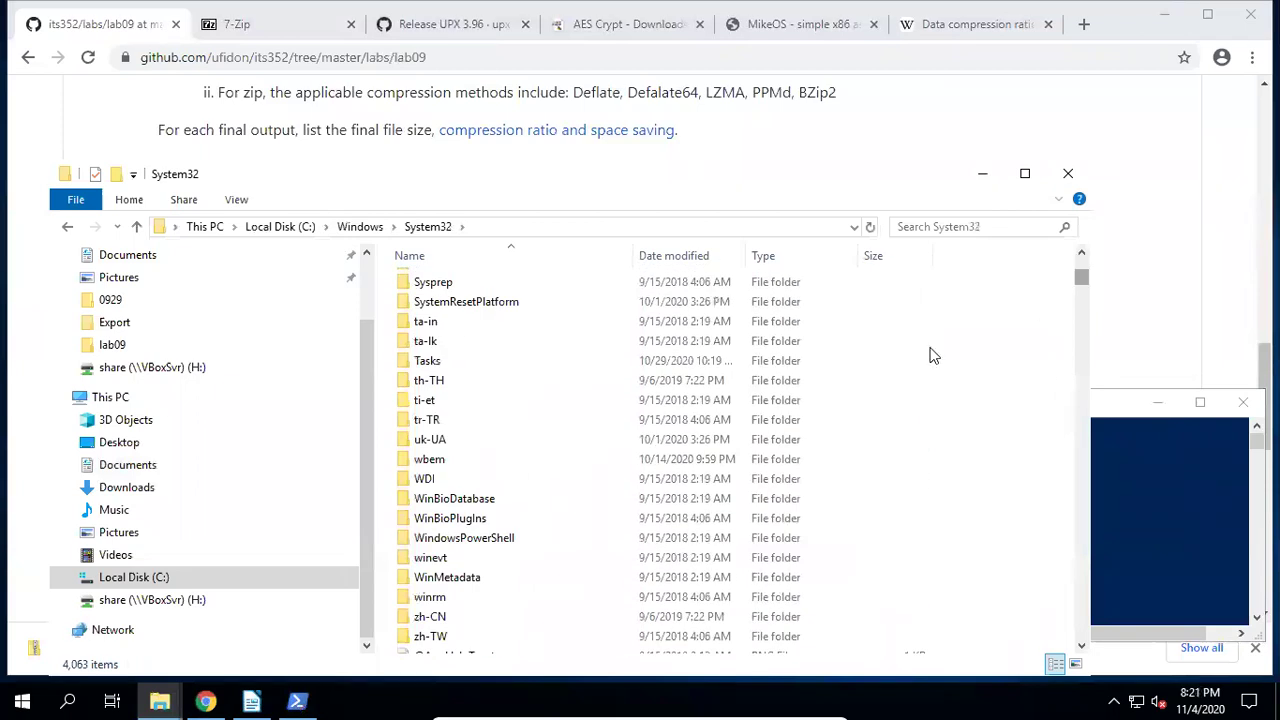
{"action": "double_click", "coordinate": [428, 558]}
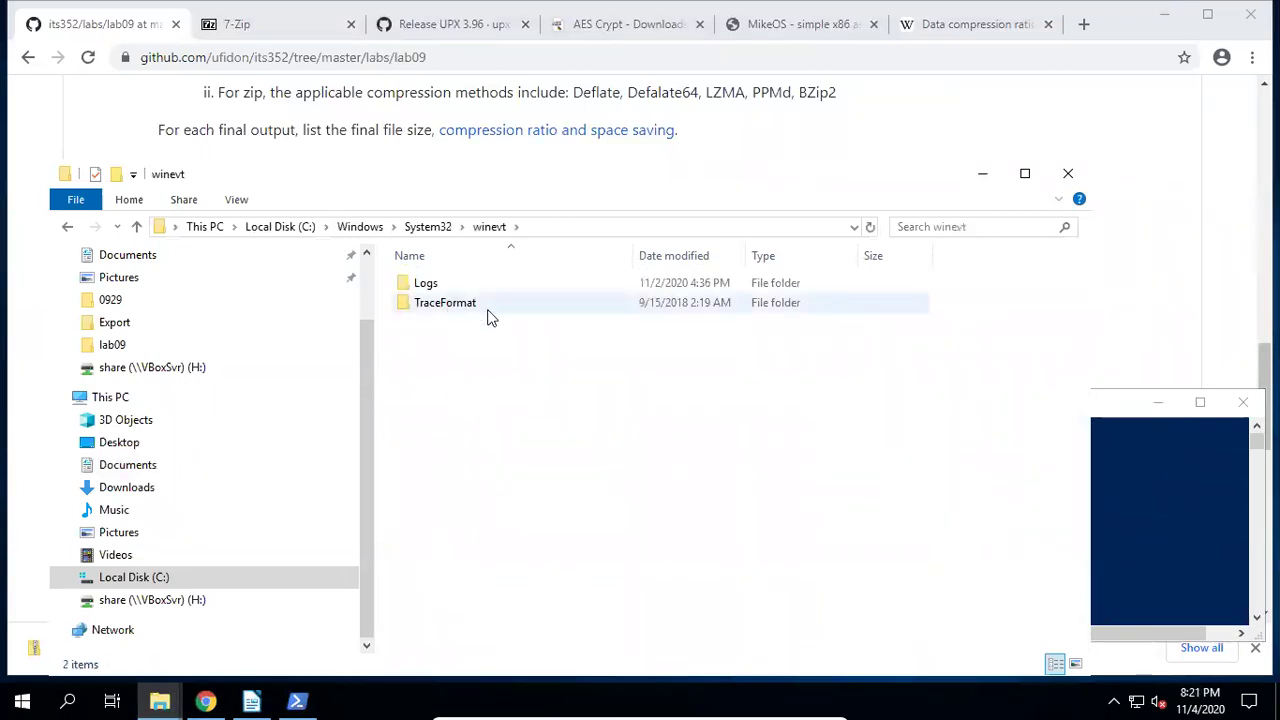
{"action": "double_click", "coordinate": [459, 282]}
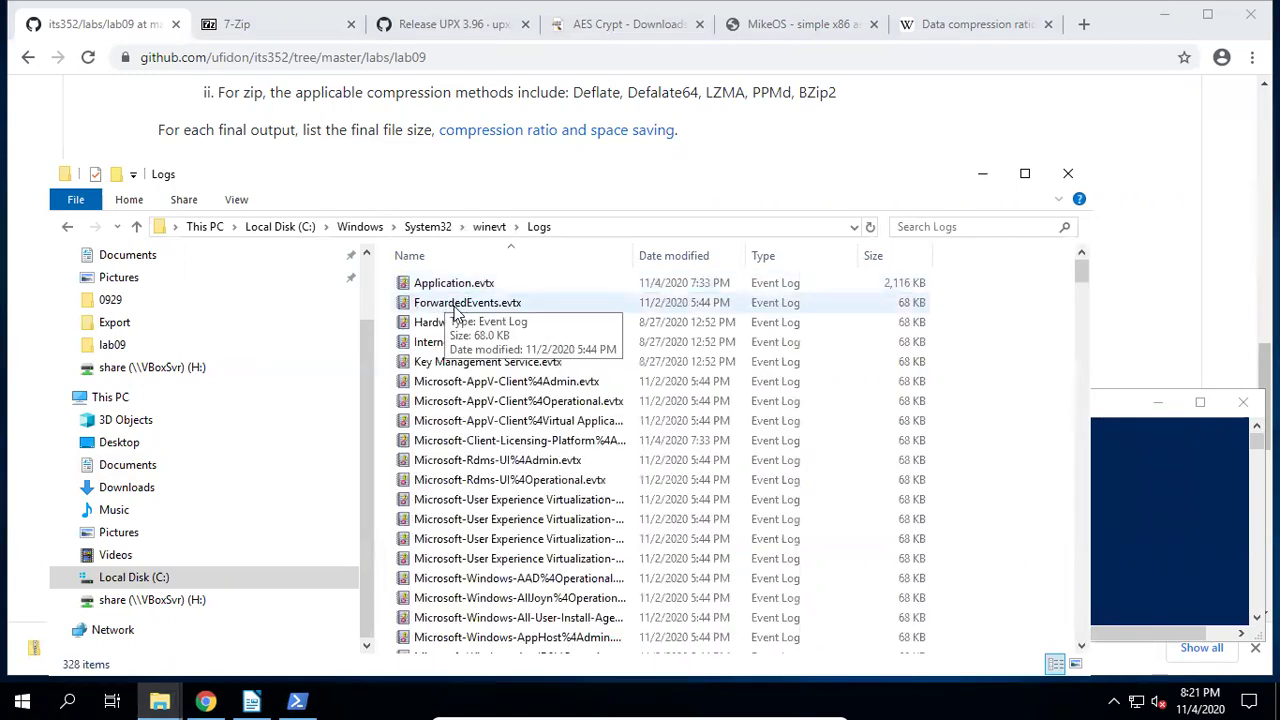
{"action": "left_click", "coordinate": [592, 227]}
{"action": "key", "text": "ctrl+c"}
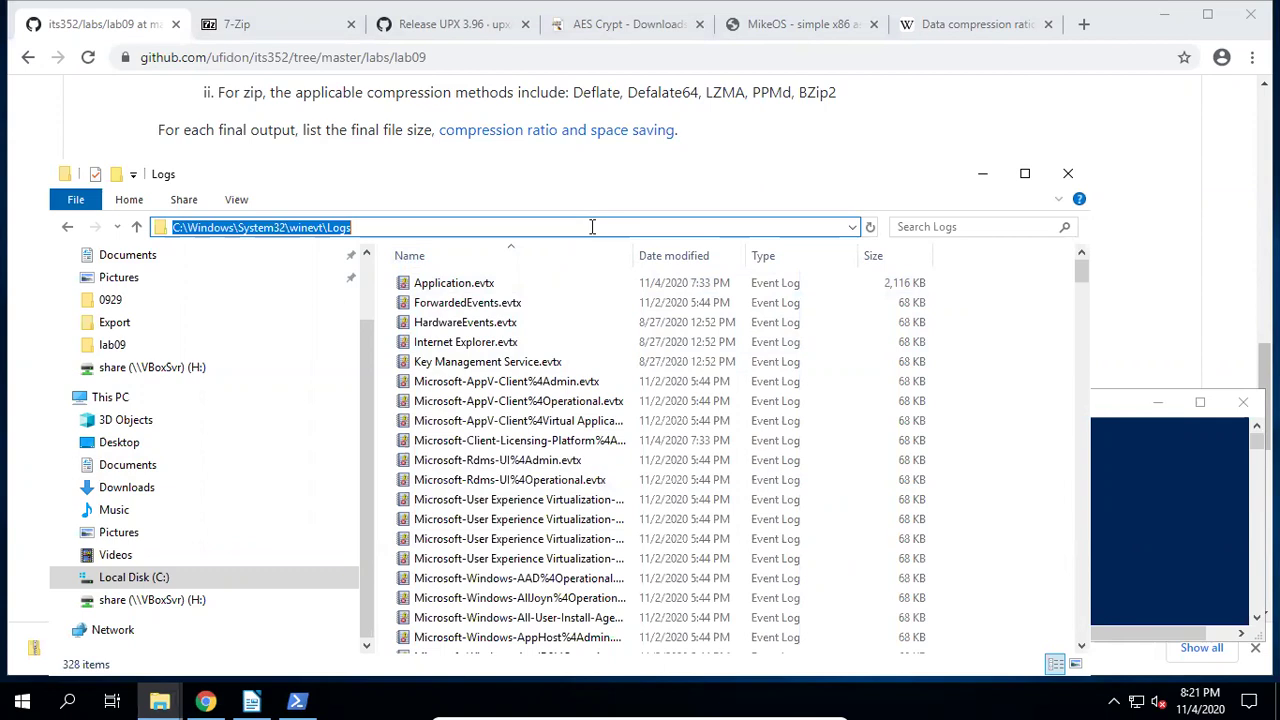
{"action": "left_click", "coordinate": [981, 176]}
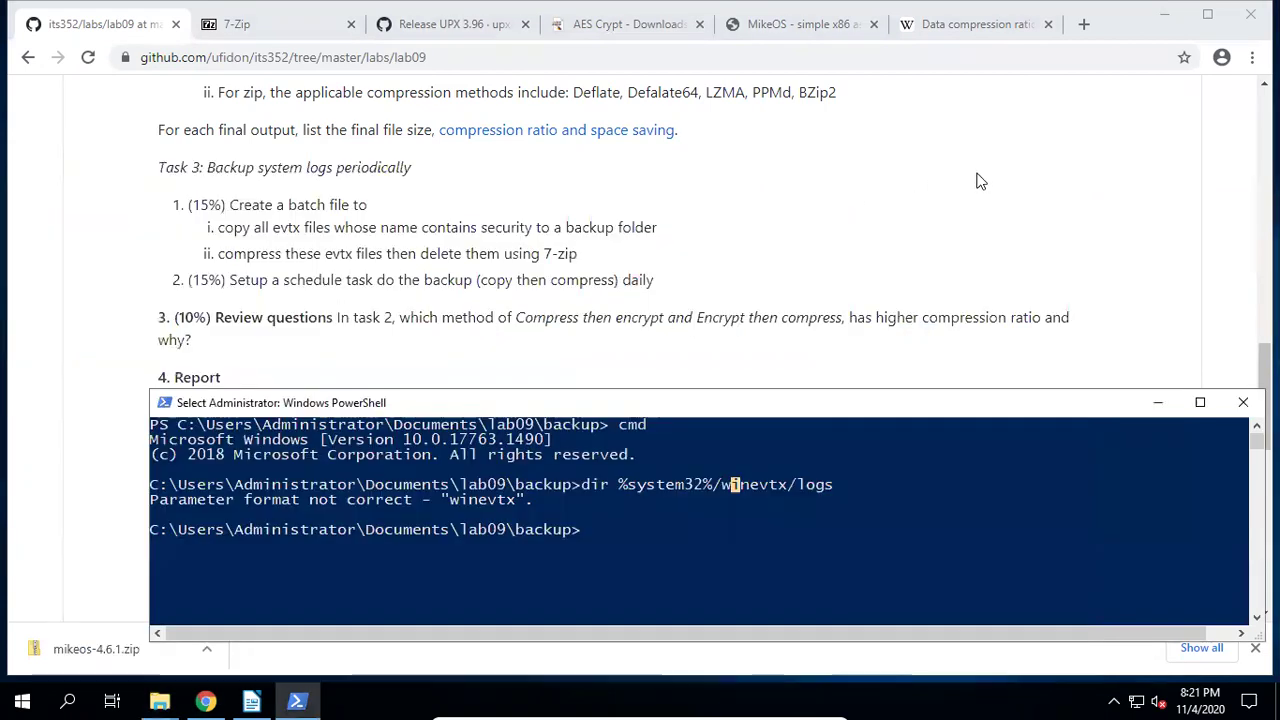
Run 'cp C:\Windows\System32\winevt\Logs\*security* .' in the console
{"action": "left_click", "coordinate": [688, 516]}
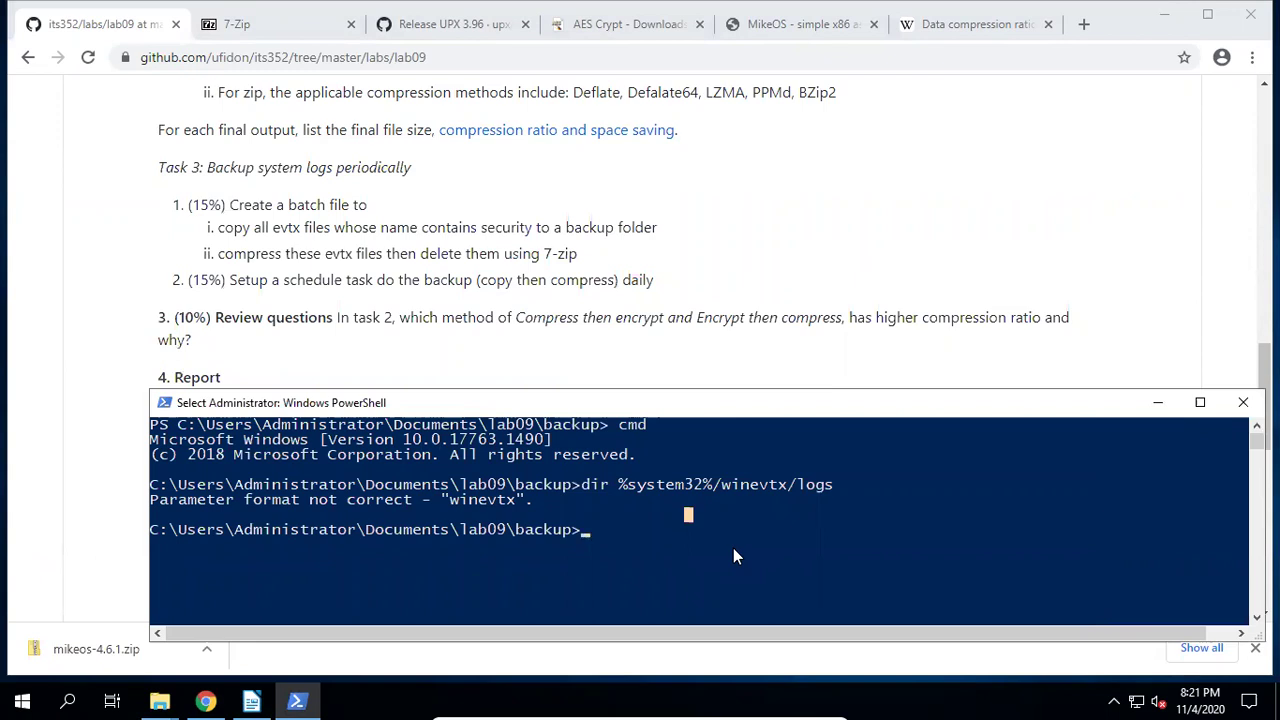
{"action": "type", "text": "cp"}
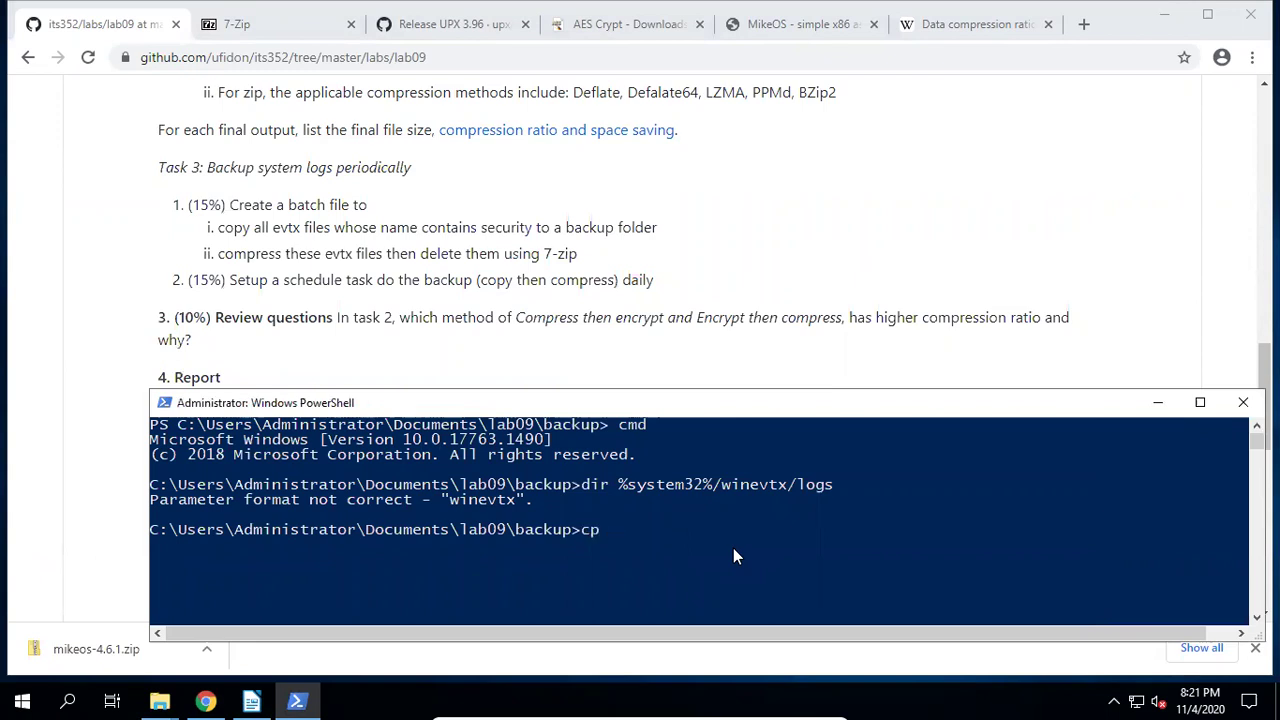
{"action": "left_click", "coordinate": [679, 531]}
{"action": "key", "text": "ctrl+v"}
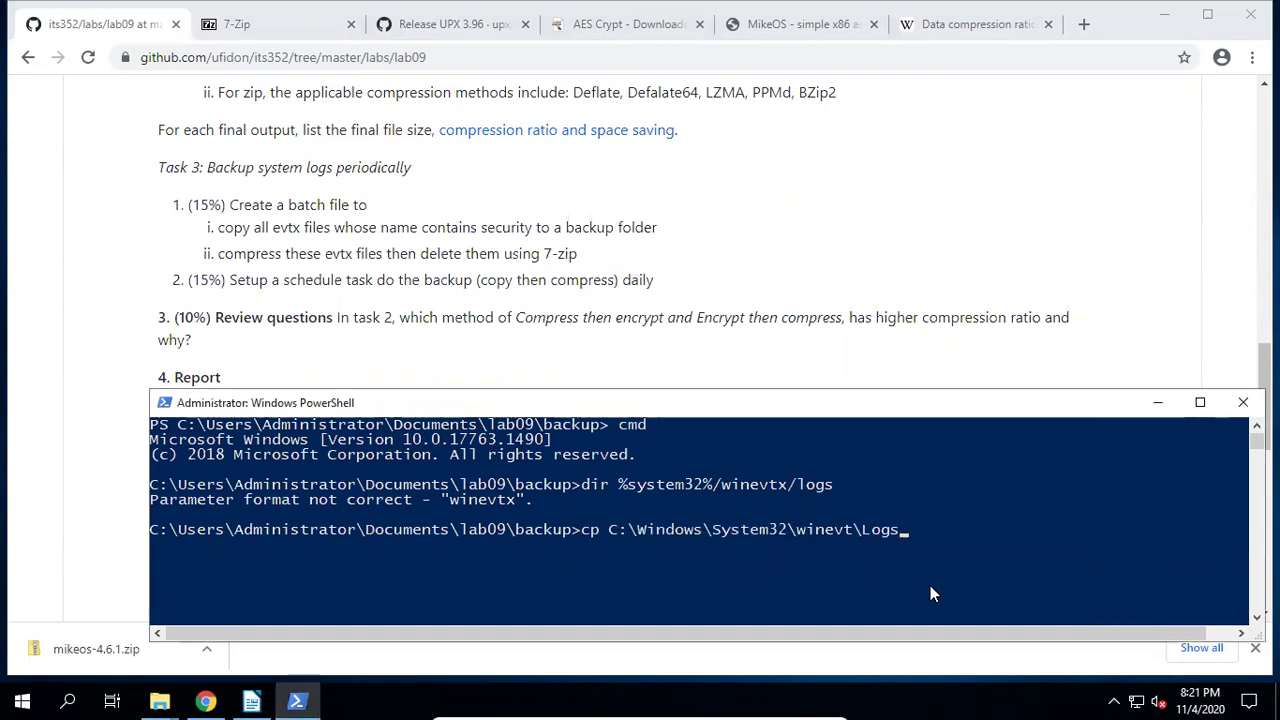
{"action": "type", "text": "\\*security*"}
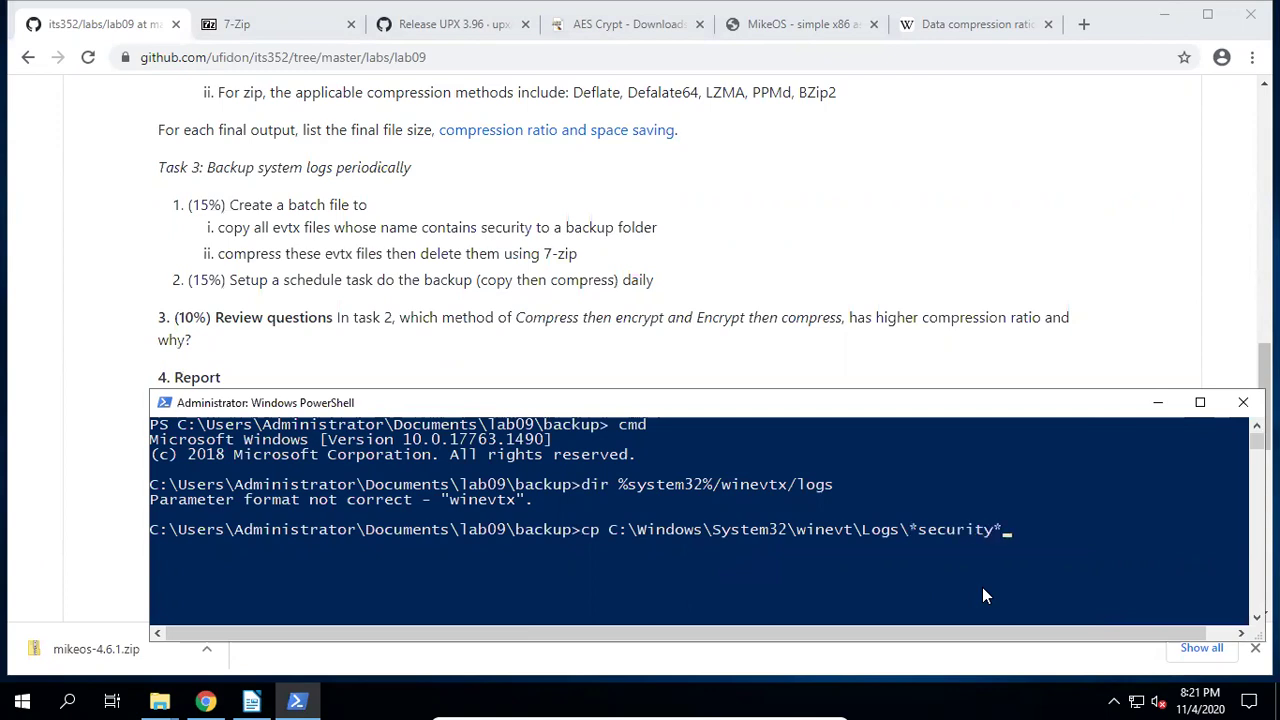
{"action": "type", "text": " ."}
{"action": "key", "text": "Return"}
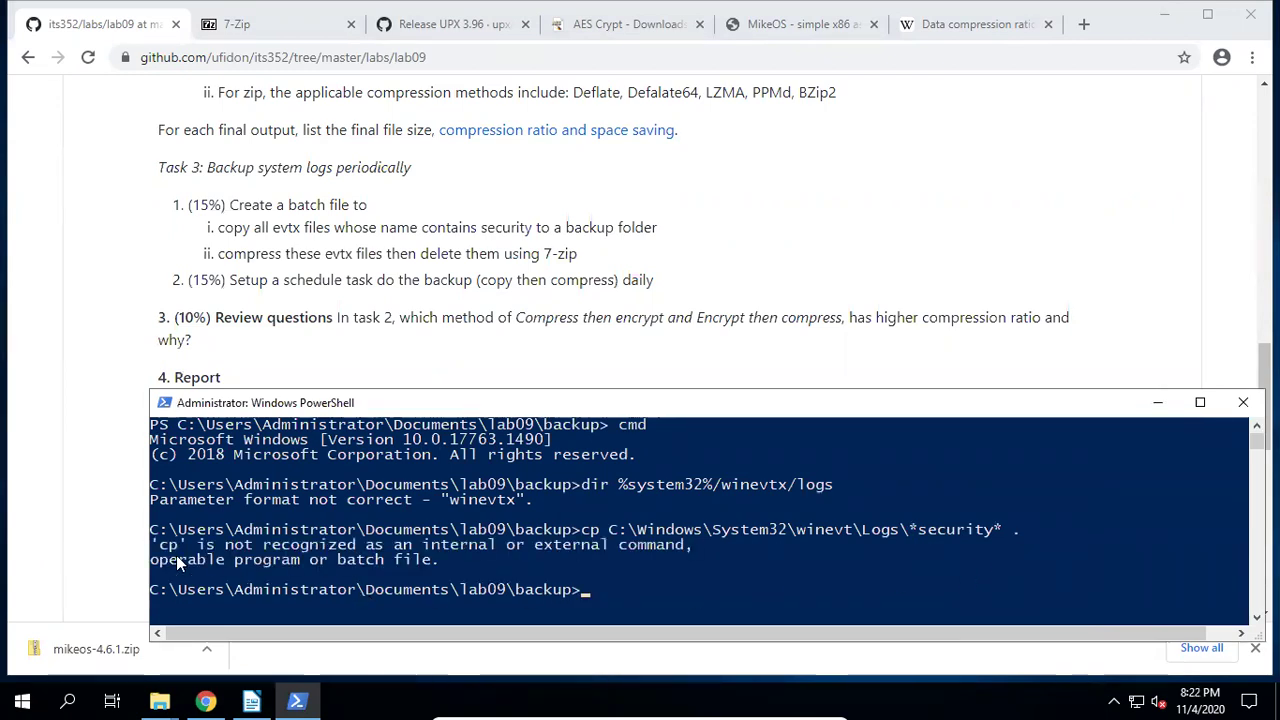
Rerun the command as 'copy', copying 18 security logs into backup, and enlarge the console
{"action": "key", "text": "Up"}
{"action": "key", "text": "BackSpace"}
{"action": "key", "text": "BackSpace"}
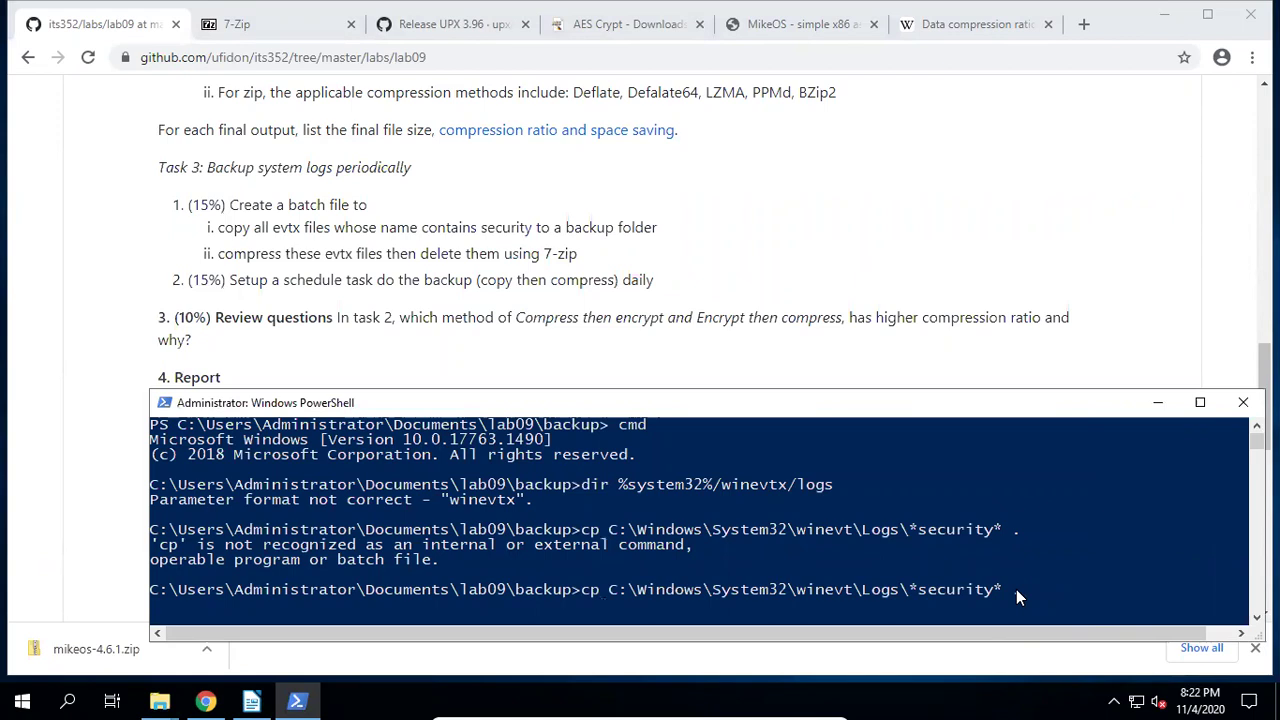
{"action": "key", "text": "Left"}
{"action": "key", "text": "Left"}
{"action": "key", "text": "Left"}
{"action": "key", "text": "Left"}
{"action": "key", "text": "Left"}
{"action": "key", "text": "Left"}
{"action": "key", "text": "Left"}
{"action": "key", "text": "Left"}
{"action": "key", "text": "Left"}
{"action": "key", "text": "Left"}
{"action": "key", "text": "Left"}
{"action": "key", "text": "Left"}
{"action": "key", "text": "Left"}
{"action": "key", "text": "Left"}
{"action": "key", "text": "Left"}
{"action": "key", "text": "Left"}
{"action": "key", "text": "Left"}
{"action": "key", "text": "Left"}
{"action": "key", "text": "Left"}
{"action": "key", "text": "Left"}
{"action": "key", "text": "Left"}
{"action": "key", "text": "Left"}
{"action": "type", "text": "opy"}
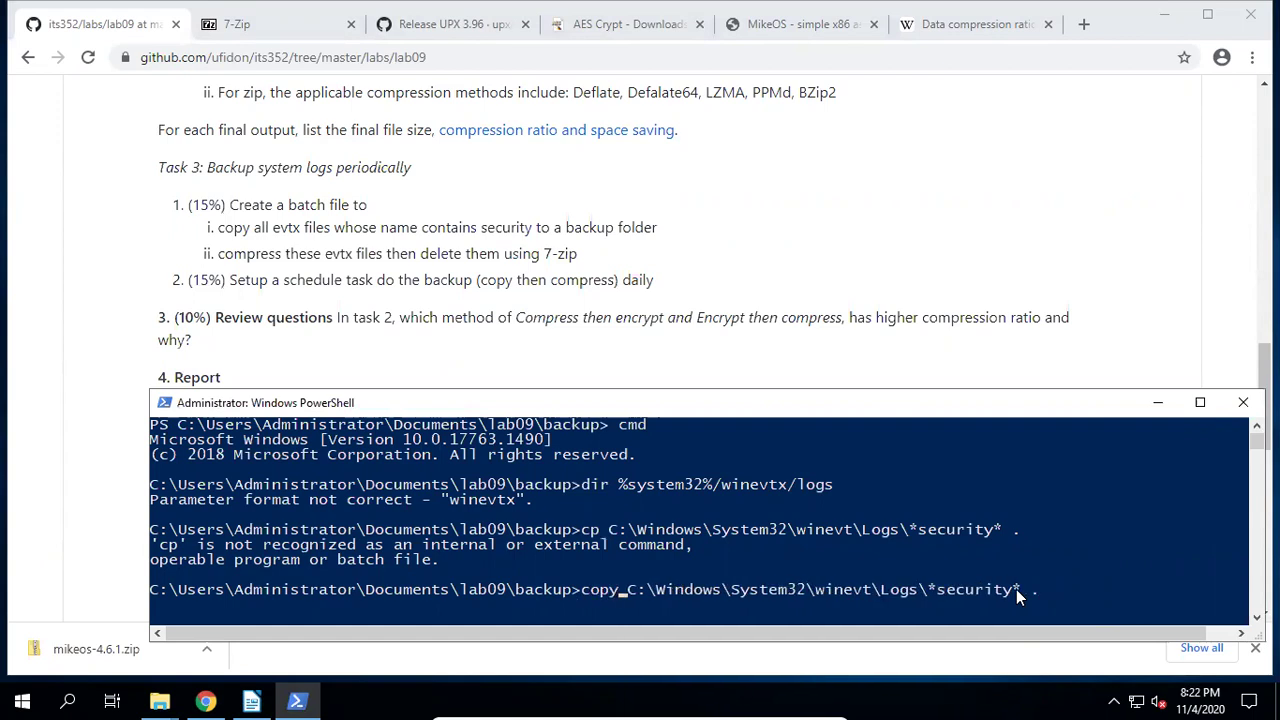
{"action": "key", "text": "Return"}
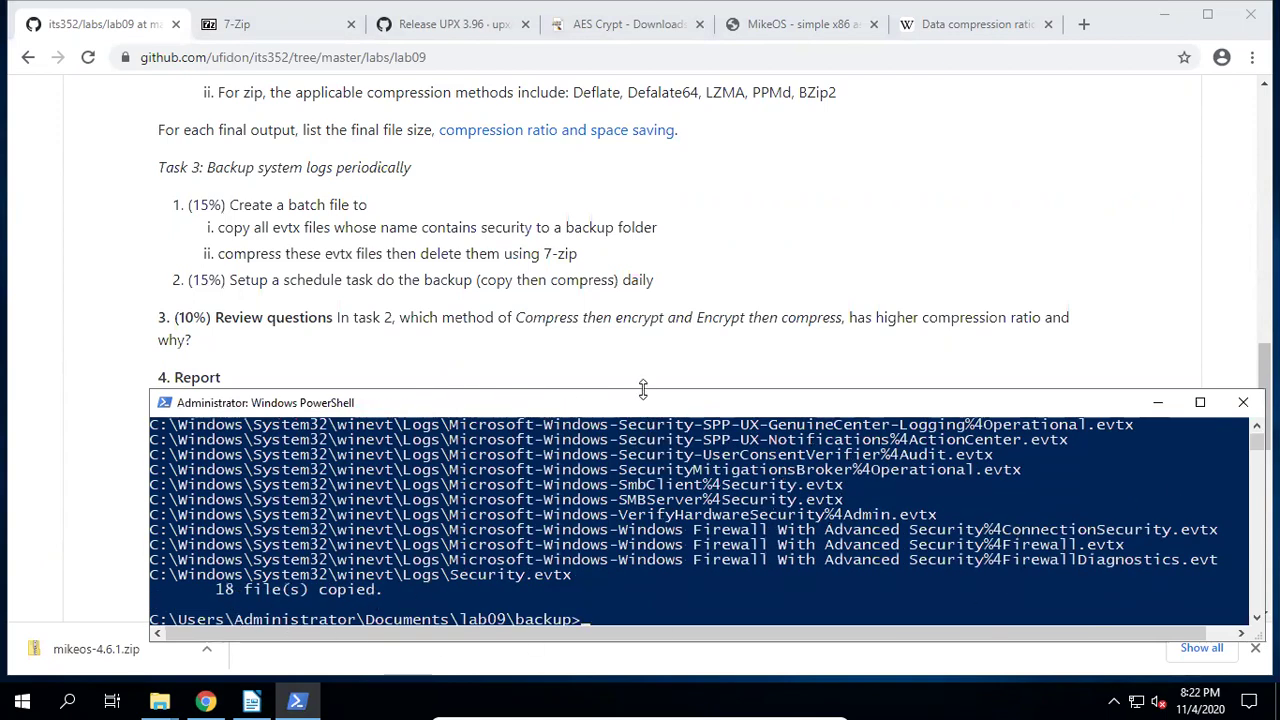
{"action": "left_click_drag", "start_coordinate": [643, 388], "coordinate": [605, 257]}
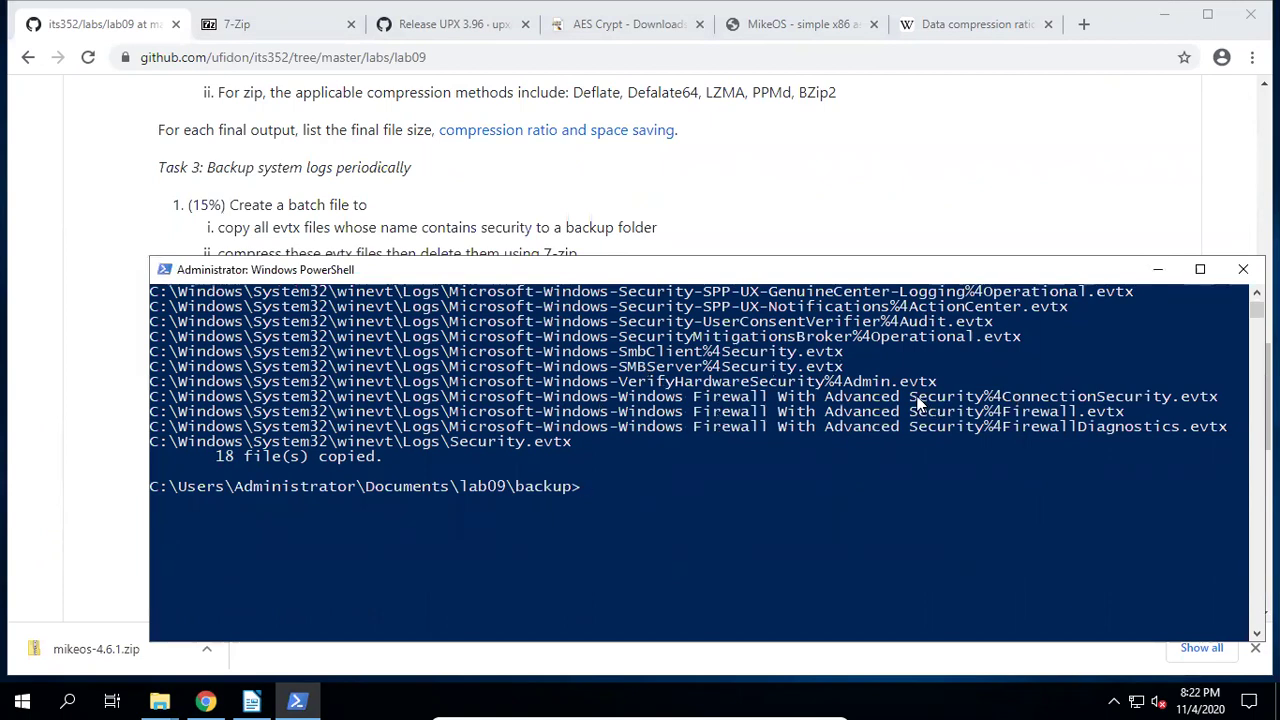
{"action": "left_click_drag", "start_coordinate": [905, 394], "coordinate": [985, 397]}
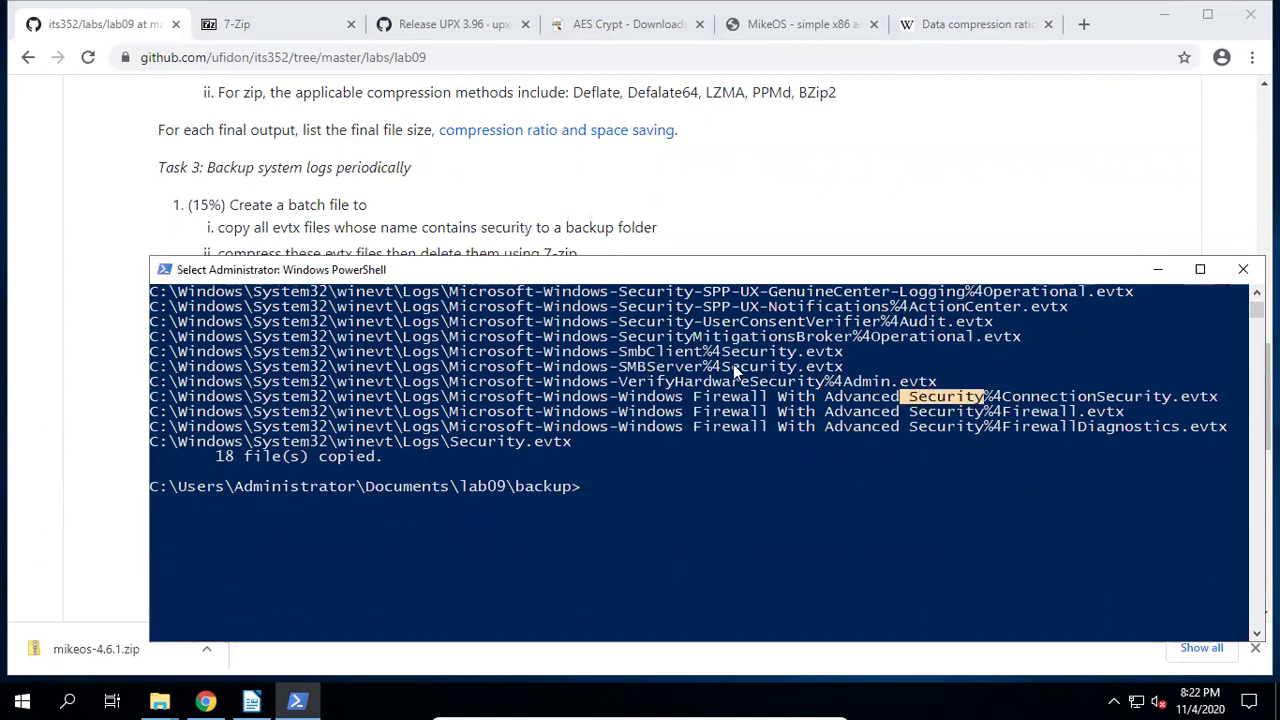
{"action": "left_click_drag", "start_coordinate": [725, 354], "coordinate": [778, 338]}
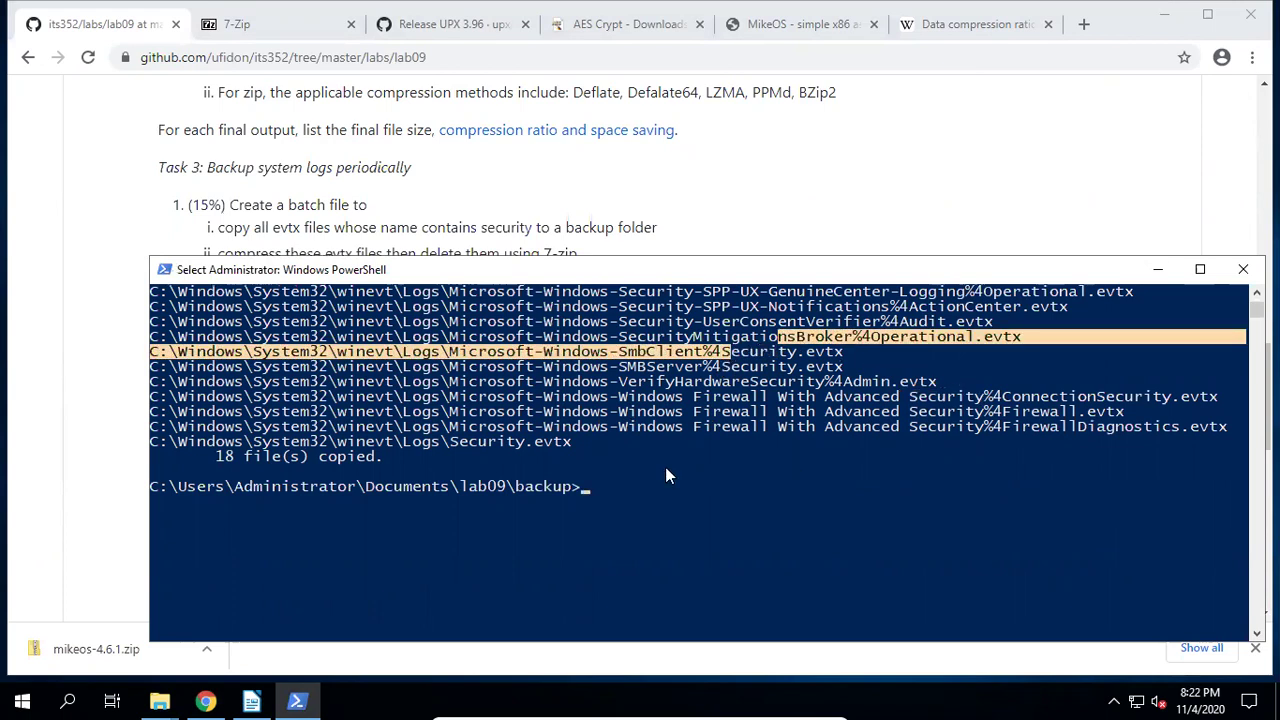
{"action": "left_click", "coordinate": [621, 502]}
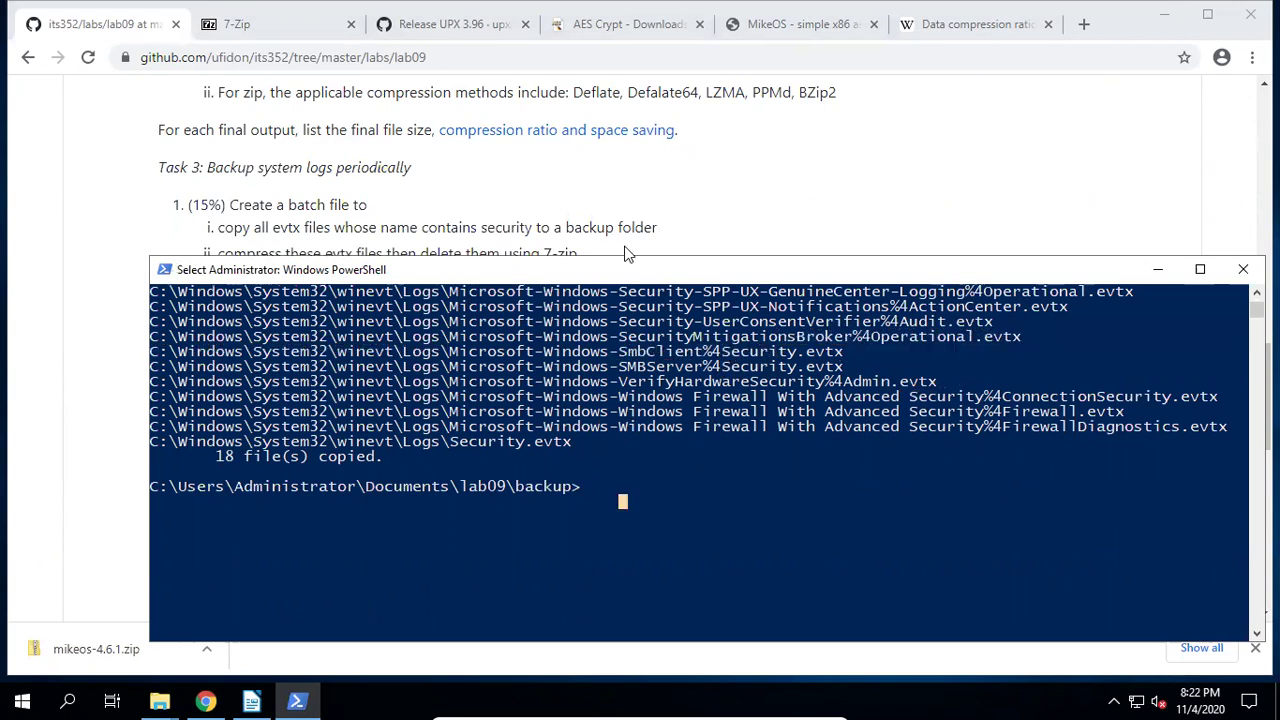
Enter the quoted path "c:\Program Files\7-Zip\7z" in PowerShell using Tab completion
{"action": "left_click_drag", "start_coordinate": [433, 274], "coordinate": [424, 290]}
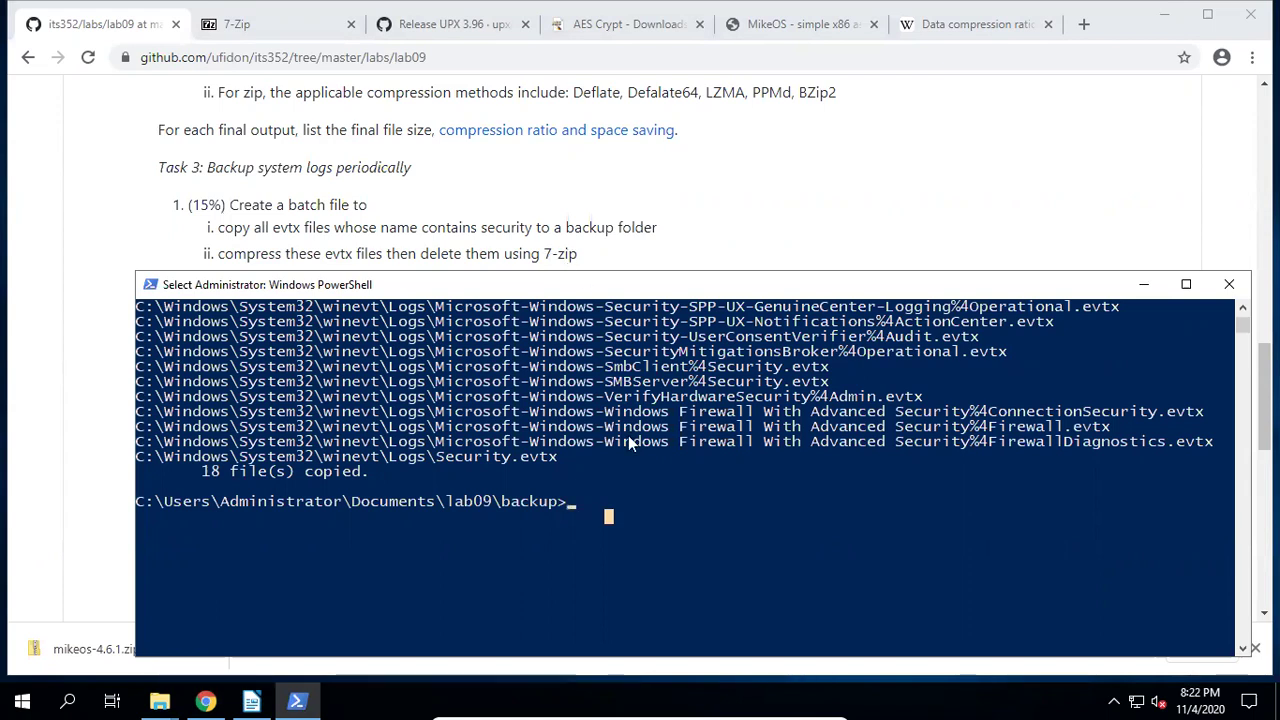
{"action": "left_click", "coordinate": [637, 506]}
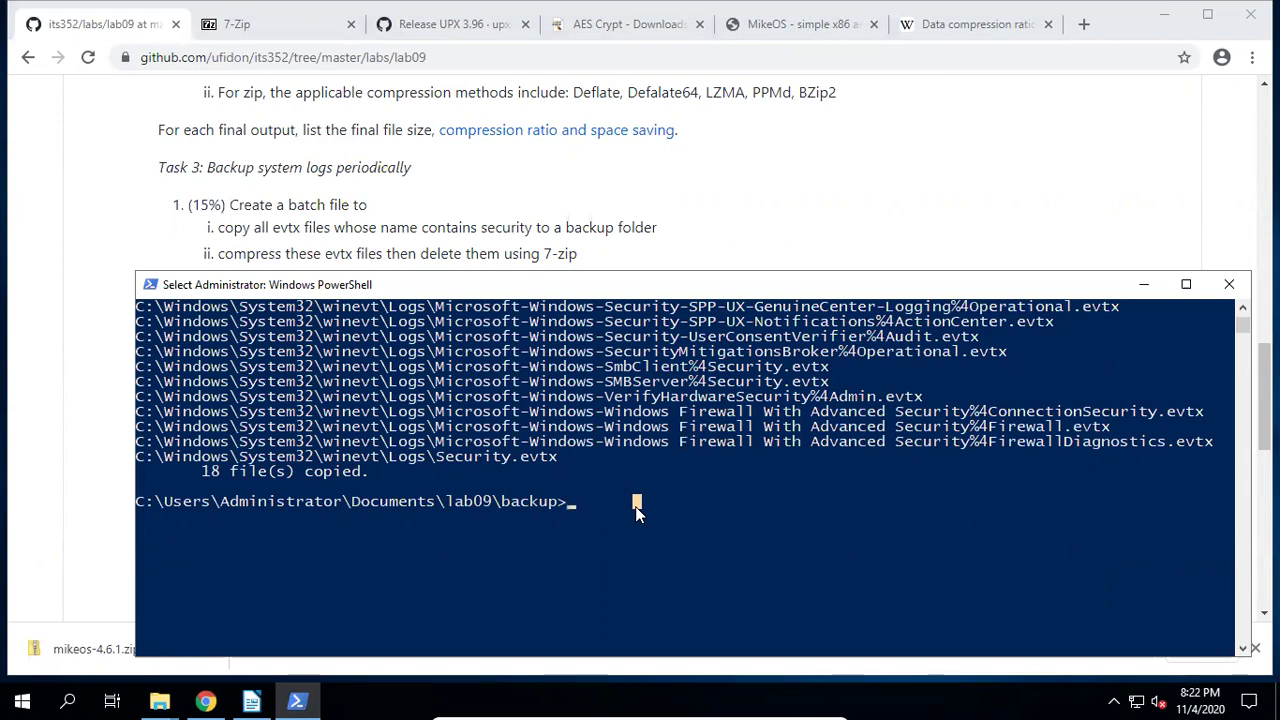
{"action": "type", "text": "c:\\progr"}
{"action": "key", "text": "Tab"}
{"action": "type", "text": "\\7-z"}
{"action": "key", "text": "Tab"}
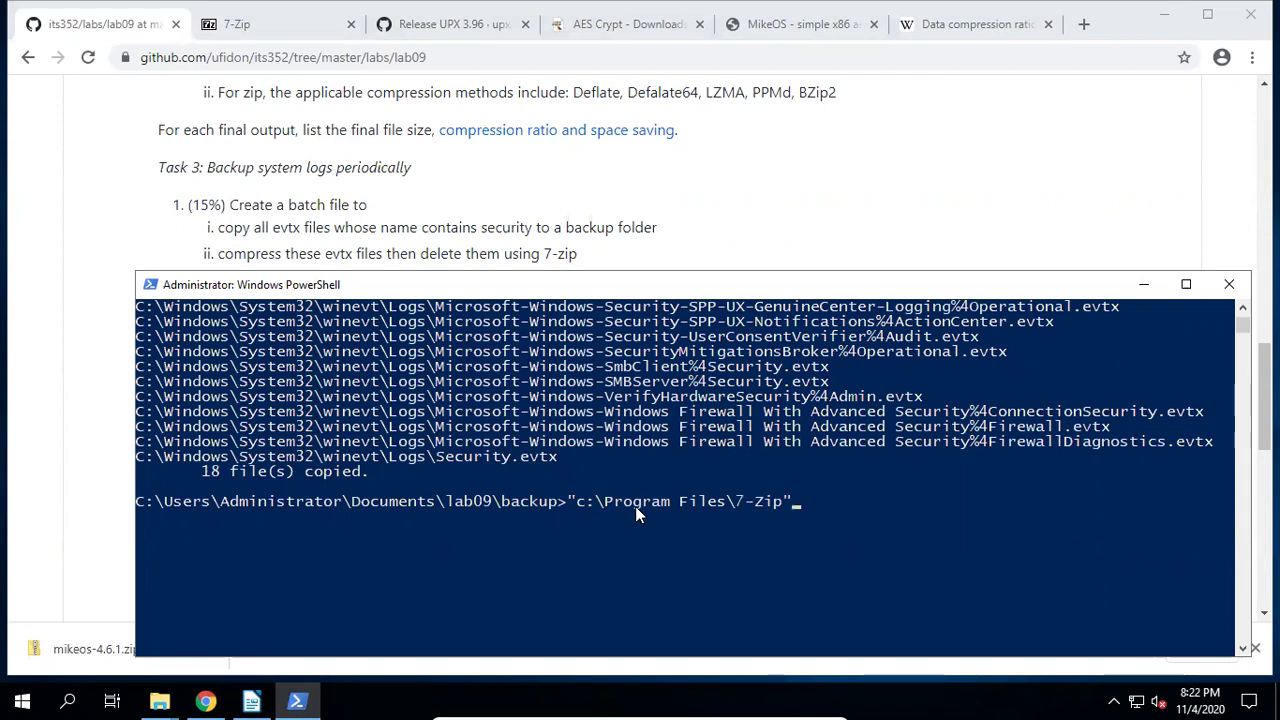
{"action": "type", "text": "\\7z"}
Complete the command with 'a backup.7z *.evtx', leaving it unrun
{"action": "key", "text": "End"}
{"action": "type", "text": "-a"}
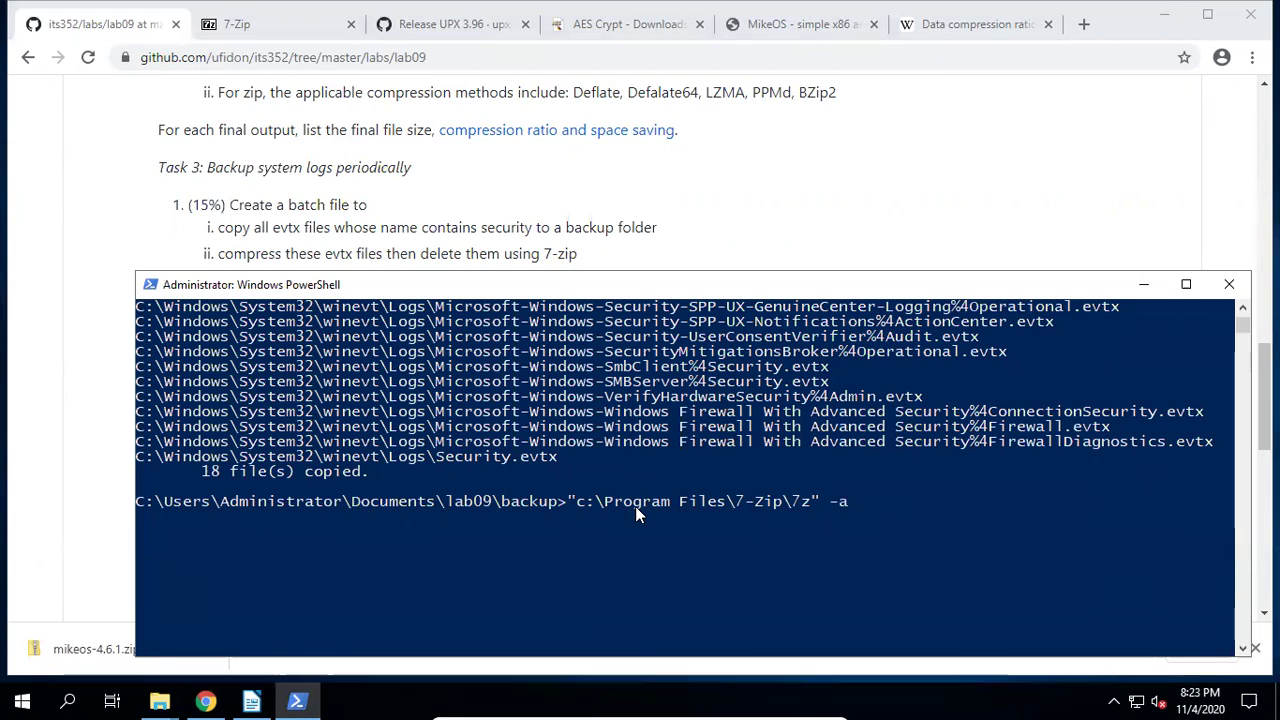
{"action": "key", "text": "BackSpace"}
{"action": "key", "text": "BackSpace"}
{"action": "key", "text": "BackSpace"}
{"action": "type", "text": "a"}
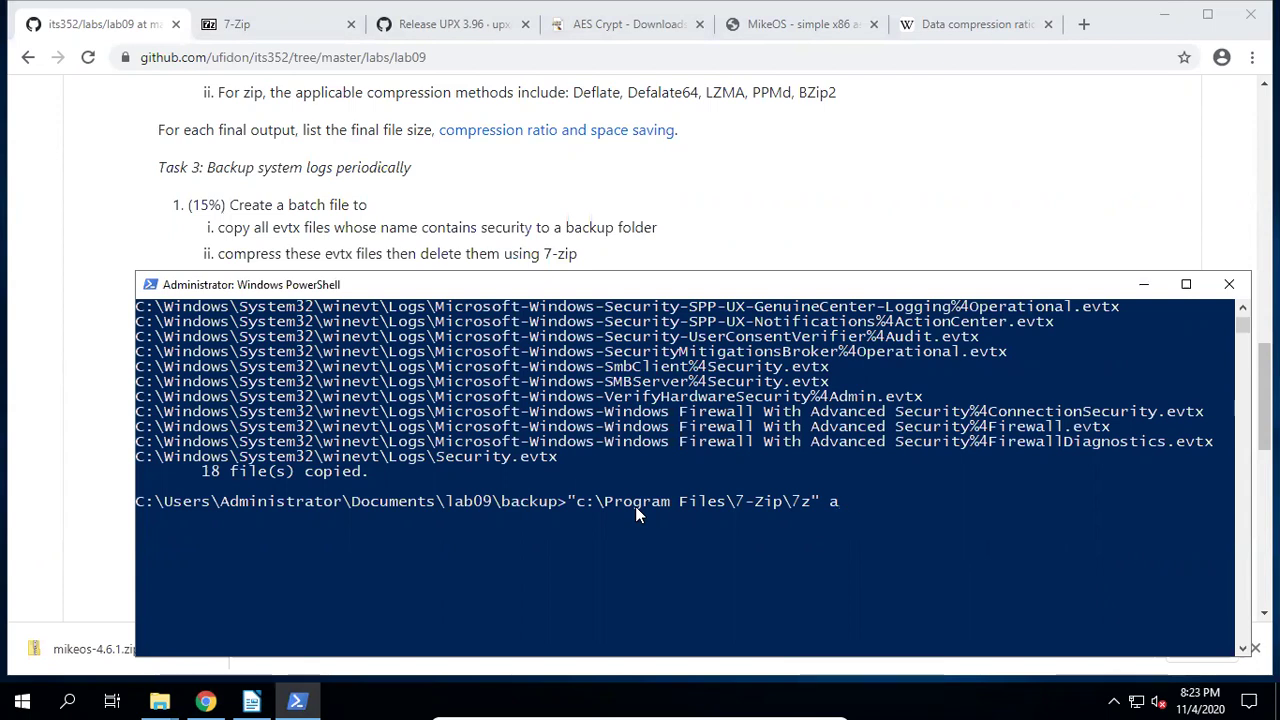
{"action": "type", "text": " backup"}
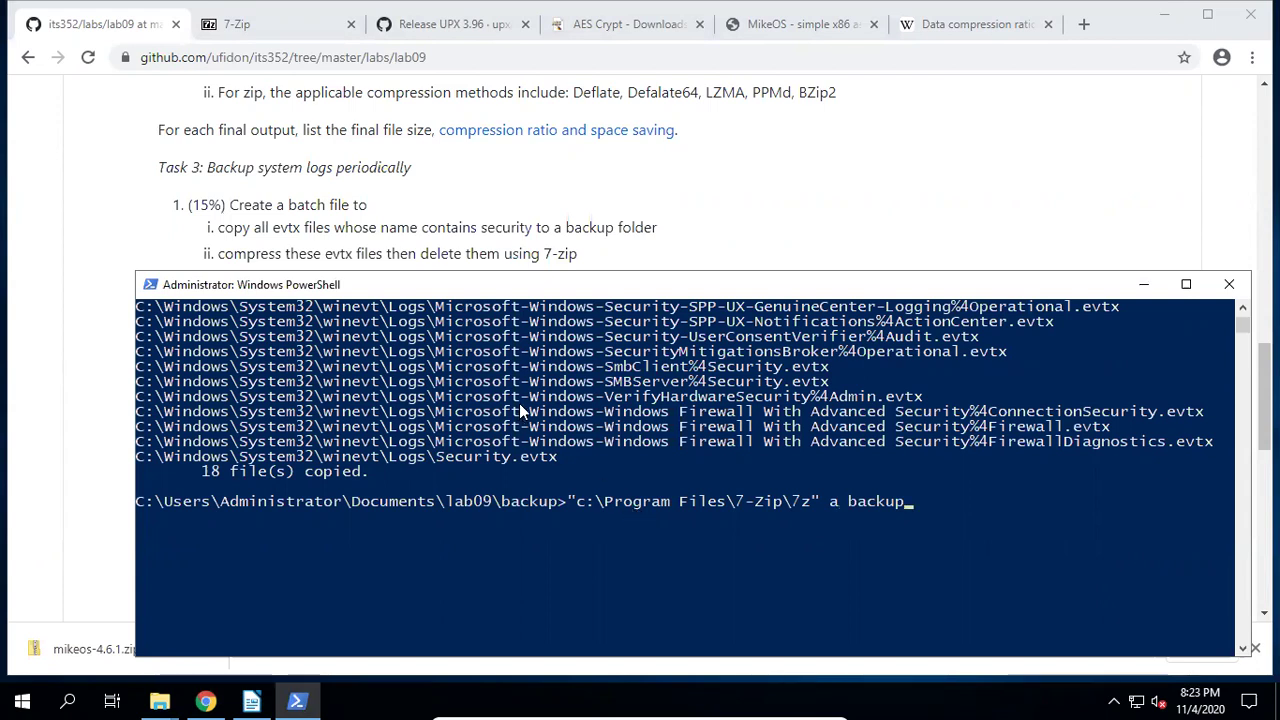
{"action": "left_click_drag", "start_coordinate": [568, 289], "coordinate": [560, 344]}
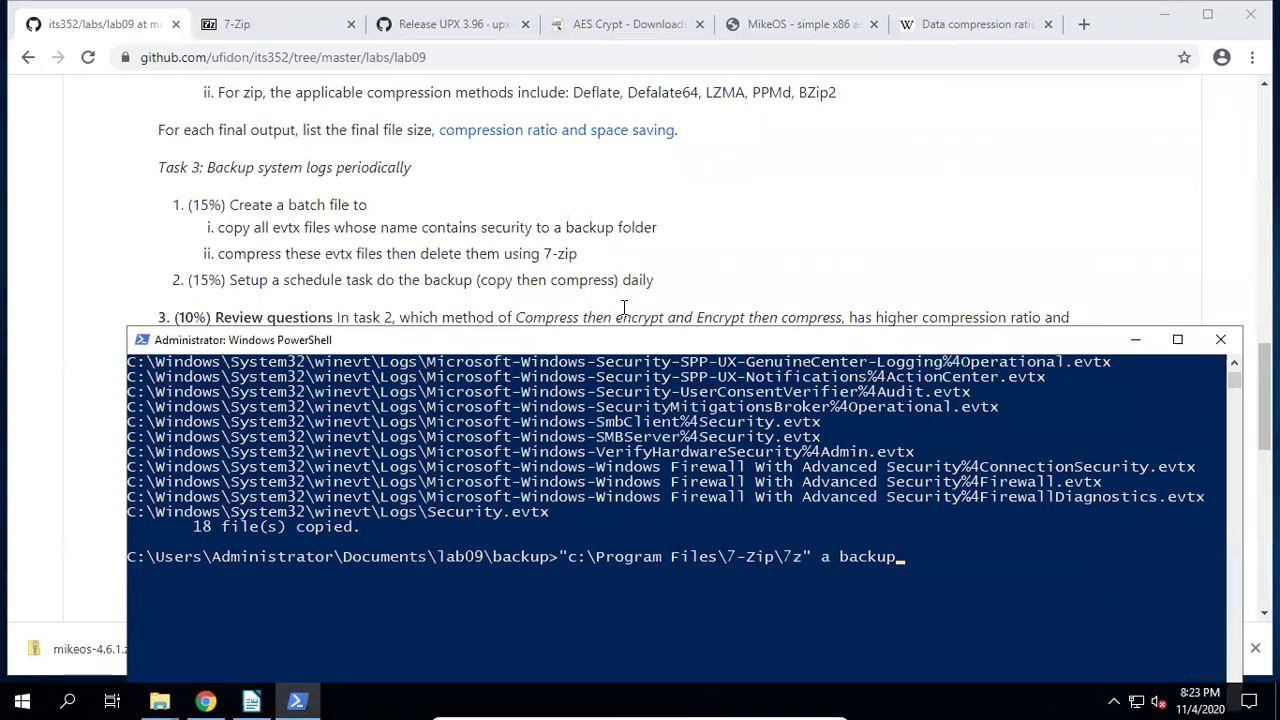
{"action": "key", "text": "Print"}
{"action": "left_click_drag", "start_coordinate": [610, 318], "coordinate": [590, 326]}
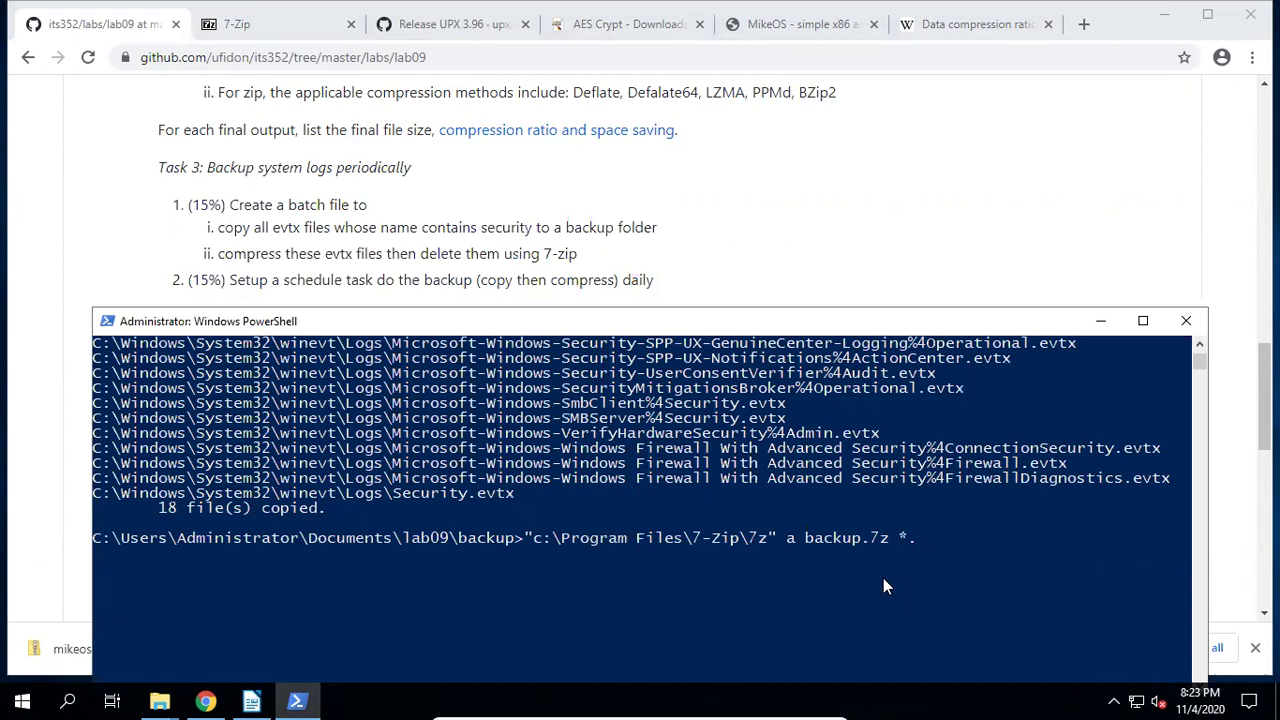
{"action": "type", "text": "evtx"}
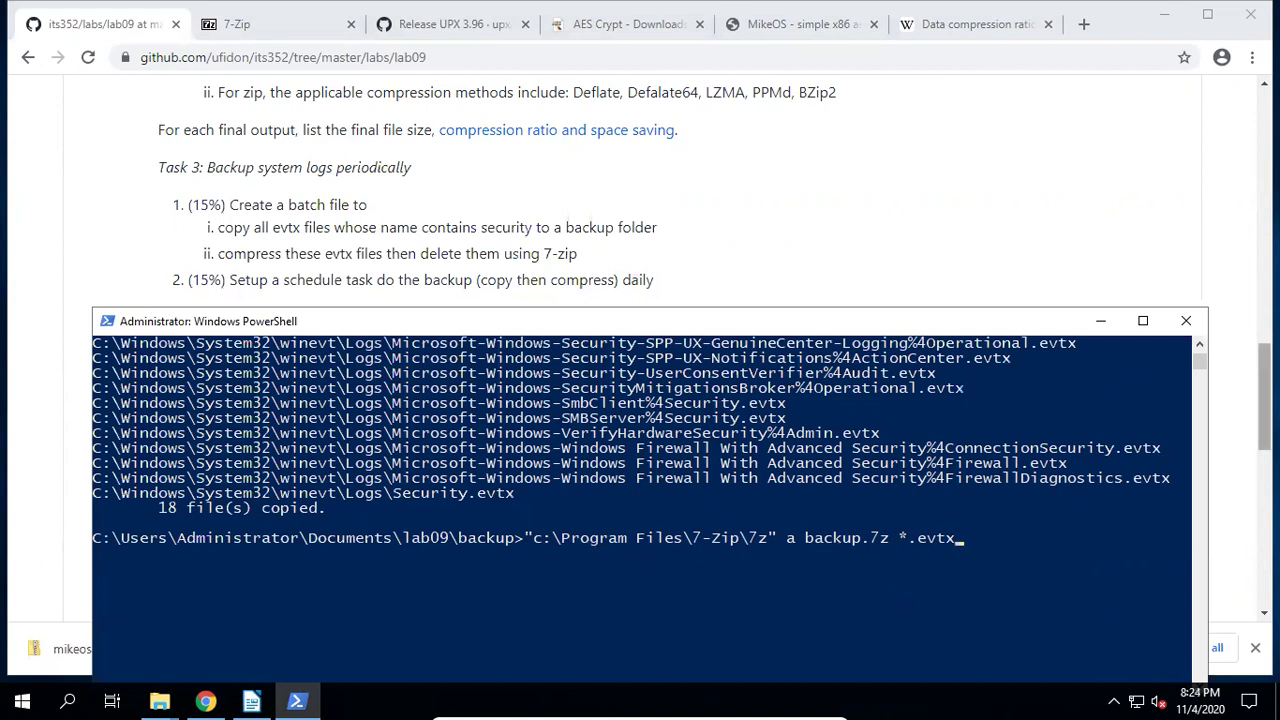
Open the 7-Zip documentation link from the lab References in a new tab and switch to it
{"action": "key", "text": "alt+Tab"}
{"action": "scroll", "coordinate": [965, 410], "scroll_direction": "down", "scroll_amount": 4}
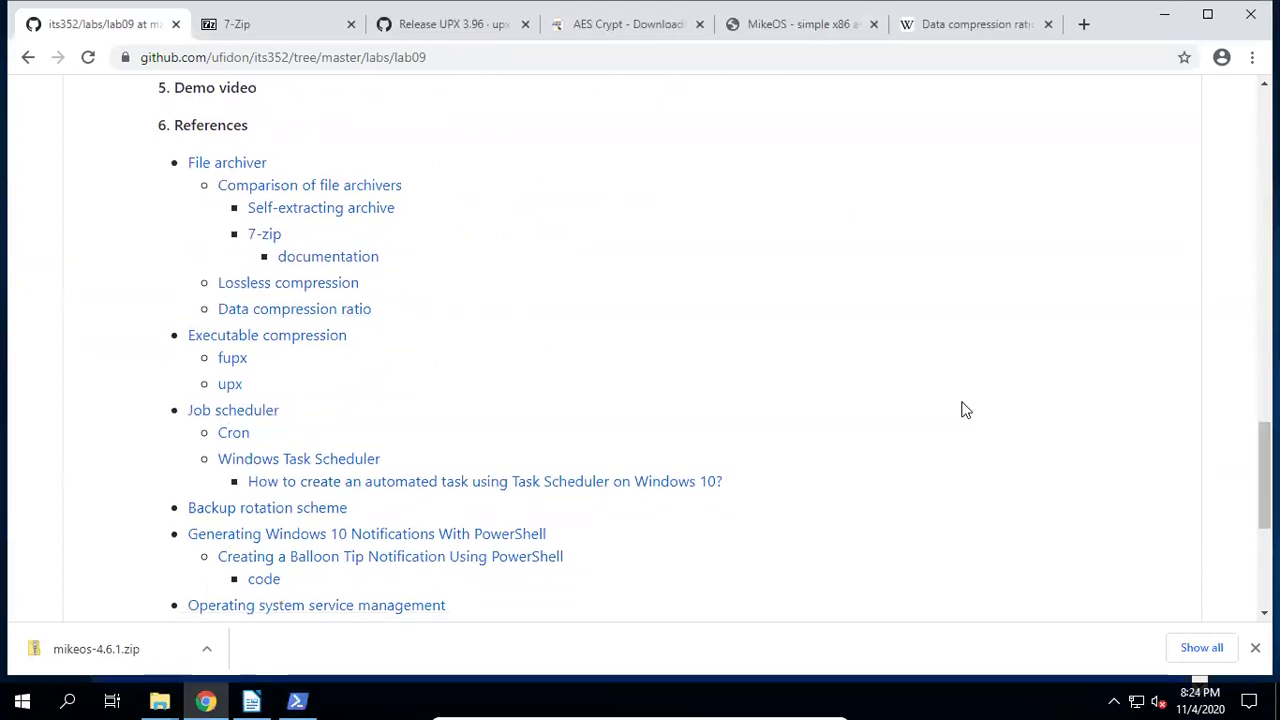
{"action": "right_click", "coordinate": [344, 259]}
{"action": "left_click", "coordinate": [352, 271]}
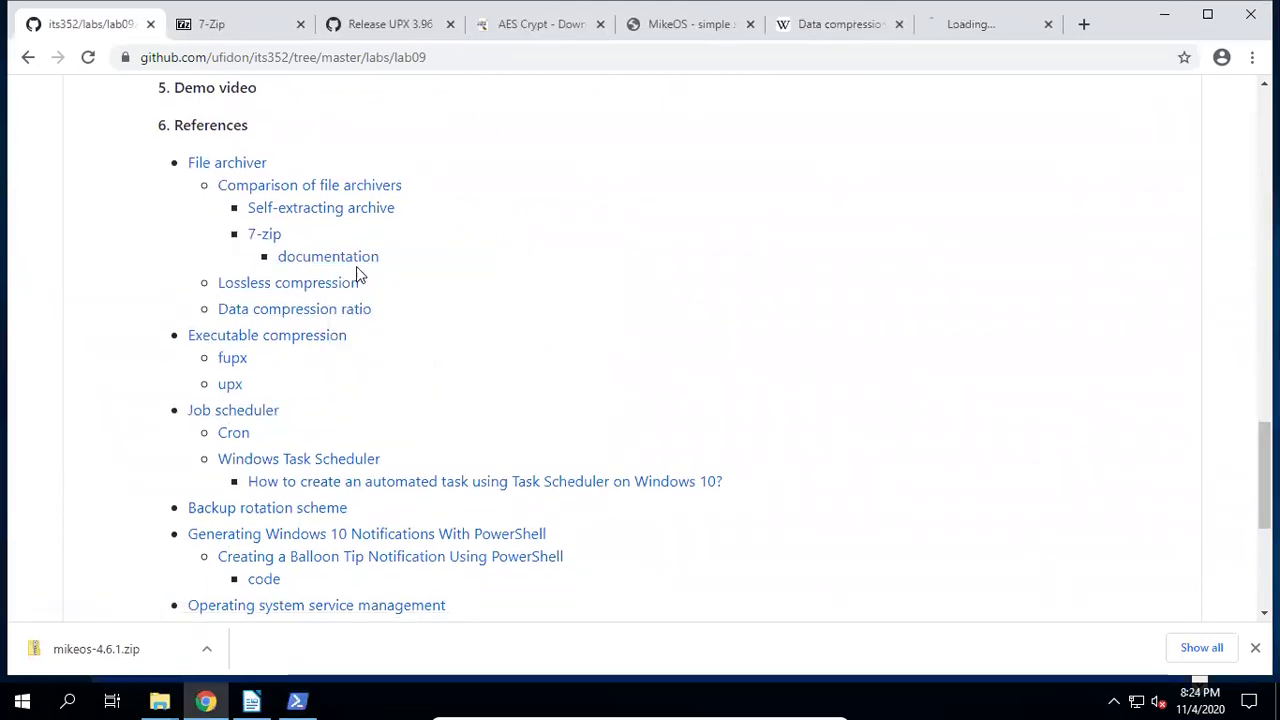
{"action": "left_click", "coordinate": [997, 32]}
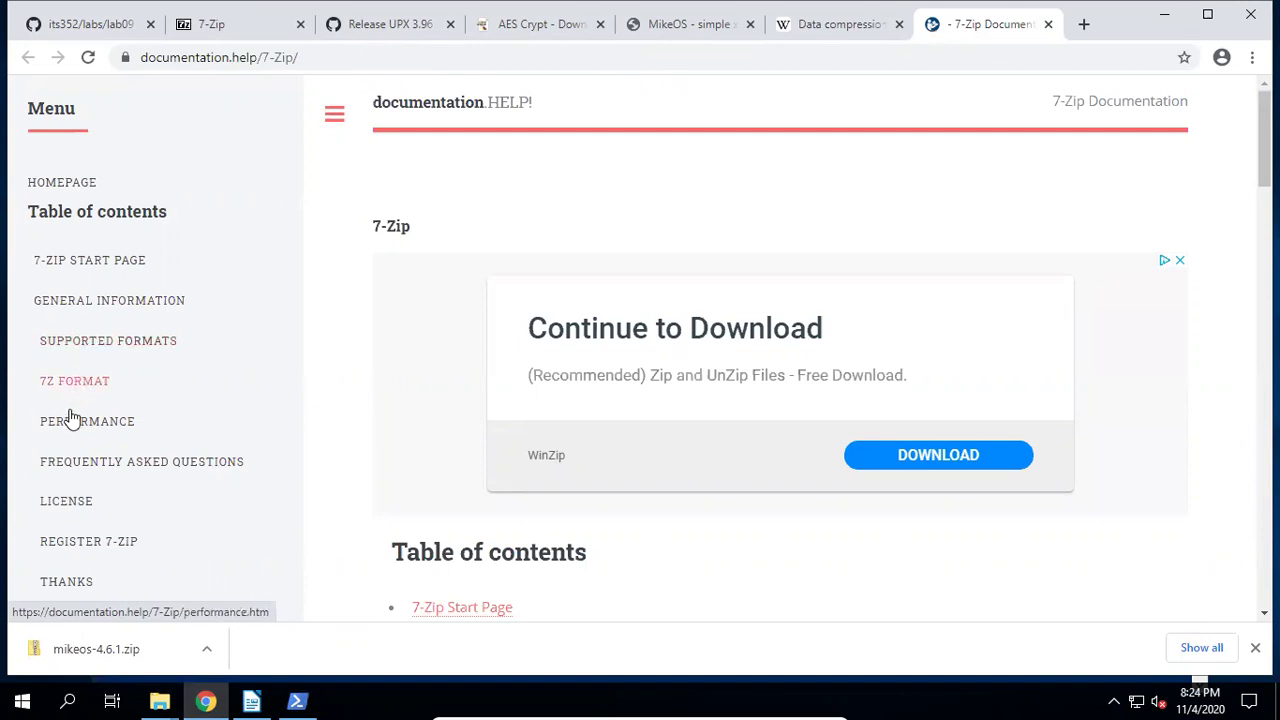
Go to General Information and bring up the Command Line Syntax page
{"action": "left_click", "coordinate": [105, 310]}
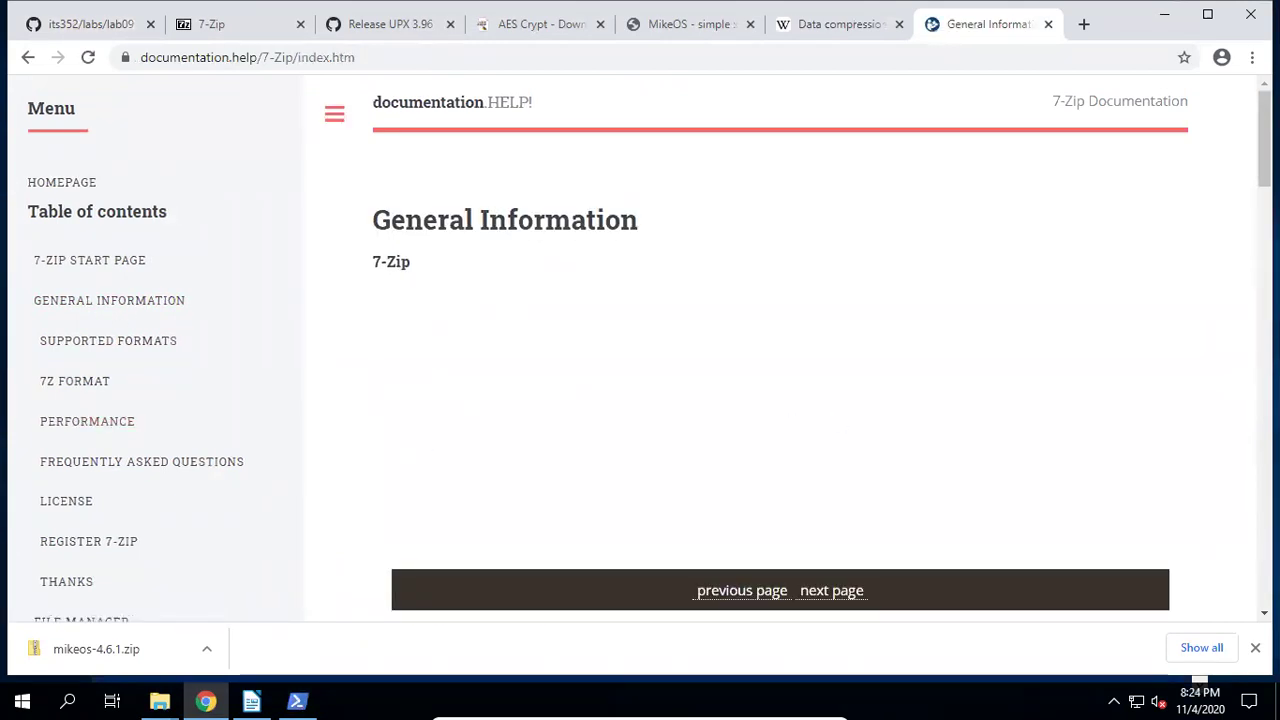
{"action": "scroll", "coordinate": [780, 350], "scroll_direction": "down", "scroll_amount": 7}
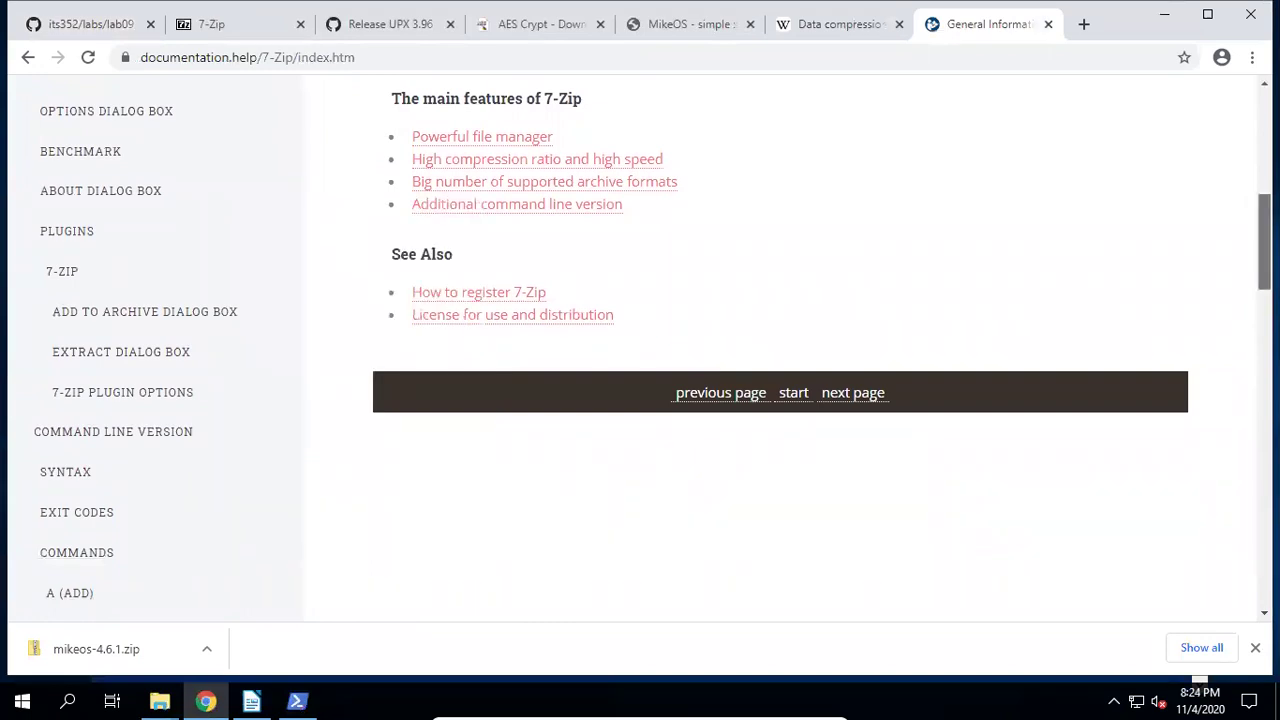
{"action": "scroll", "coordinate": [675, 366], "scroll_direction": "down", "scroll_amount": 1}
{"action": "scroll", "coordinate": [675, 366], "scroll_direction": "up", "scroll_amount": 2}
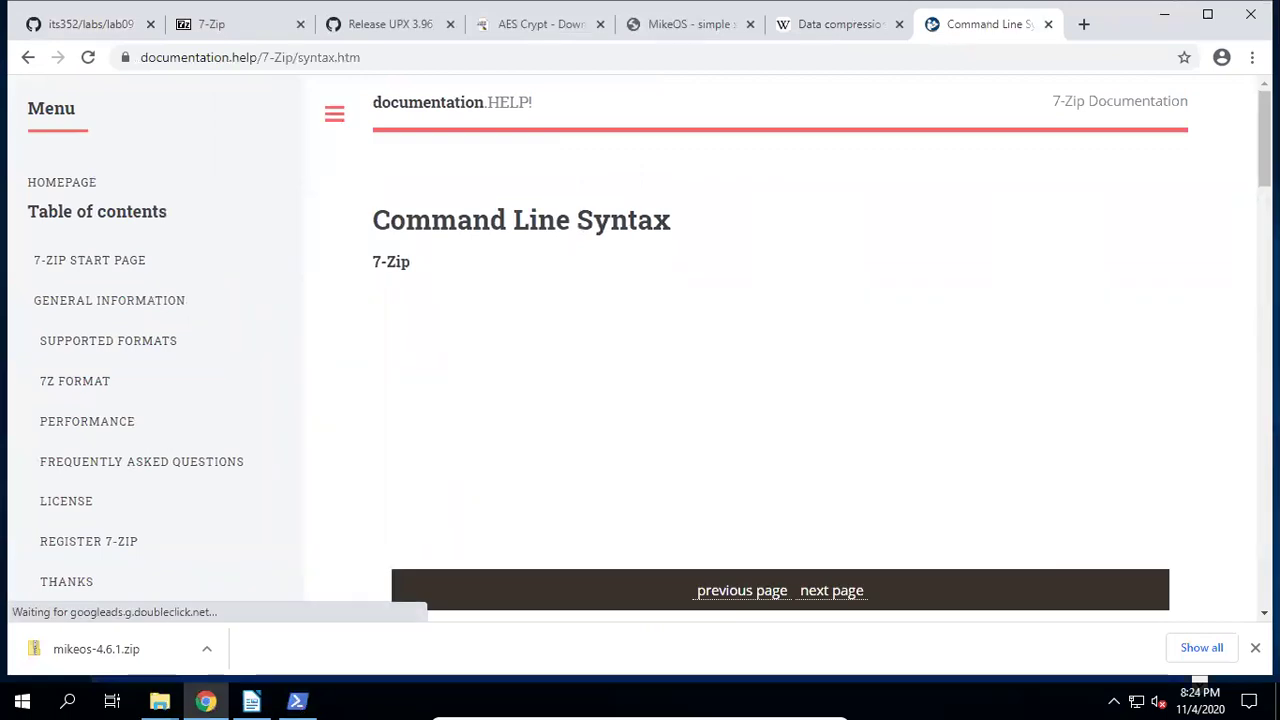
{"action": "scroll", "coordinate": [780, 350], "scroll_direction": "down", "scroll_amount": 5}
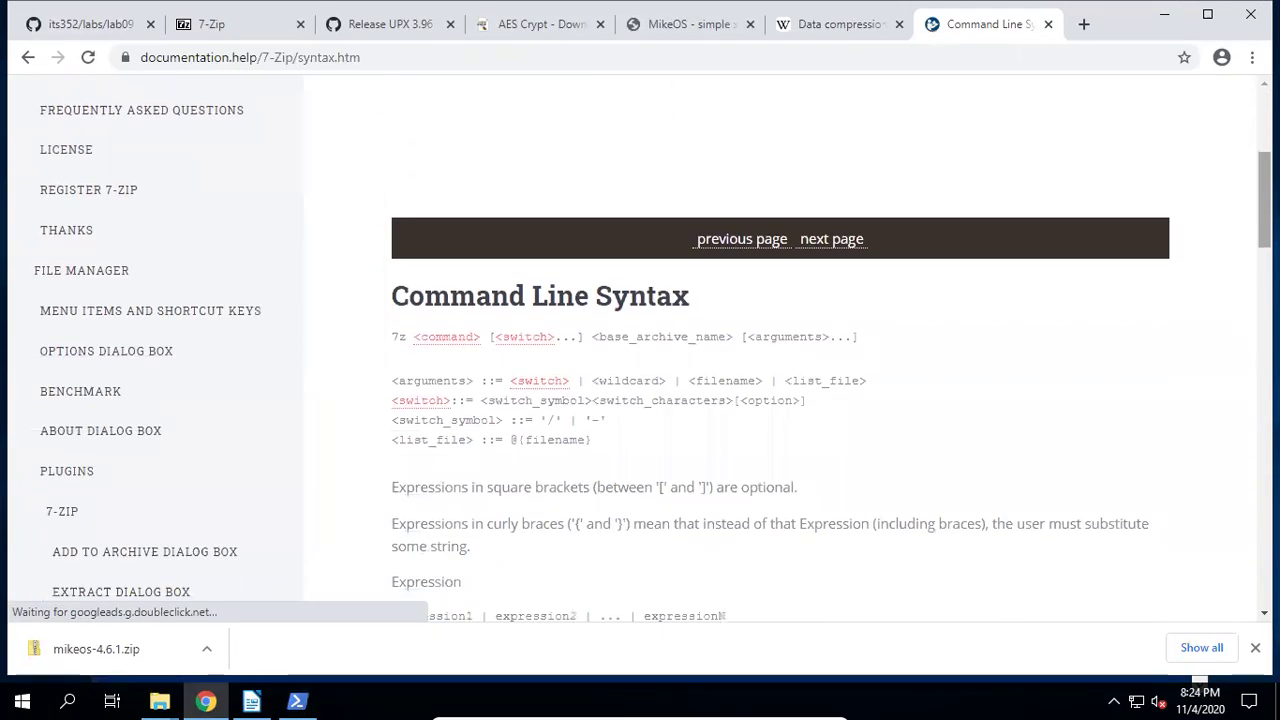
{"action": "scroll", "coordinate": [780, 350], "scroll_direction": "down", "scroll_amount": 7}
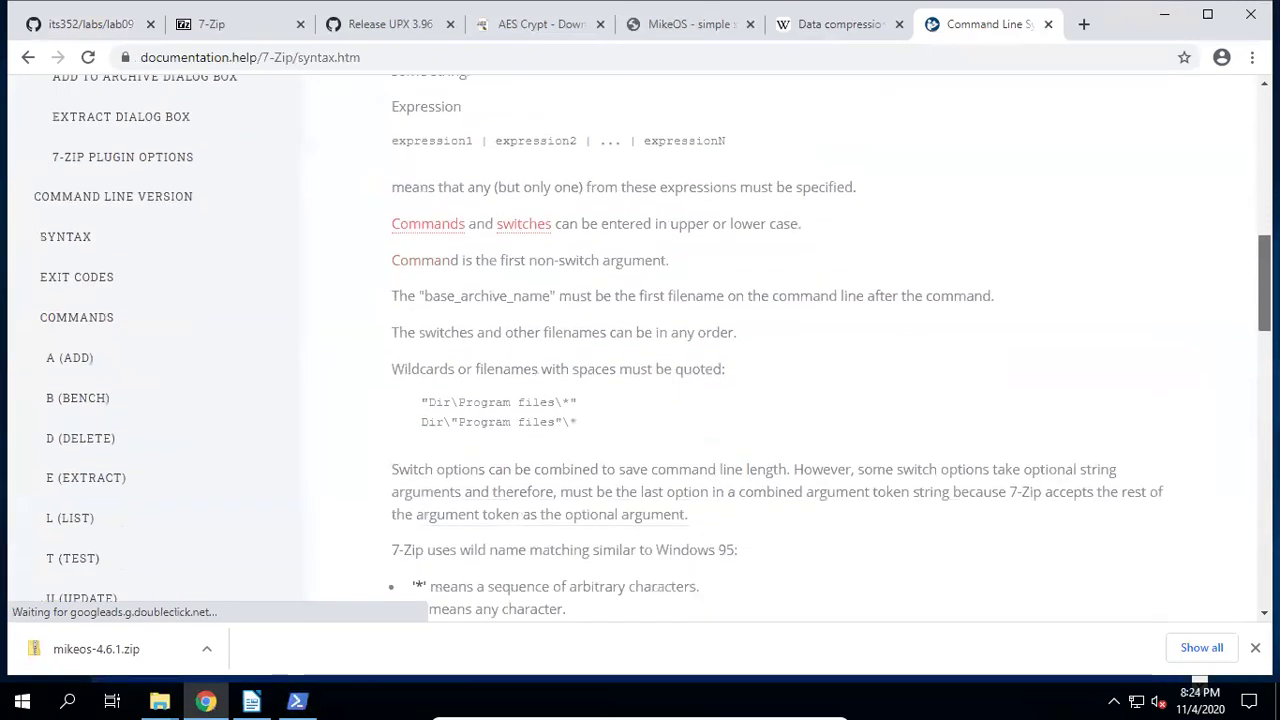
{"action": "scroll", "coordinate": [780, 350], "scroll_direction": "down", "scroll_amount": 1}
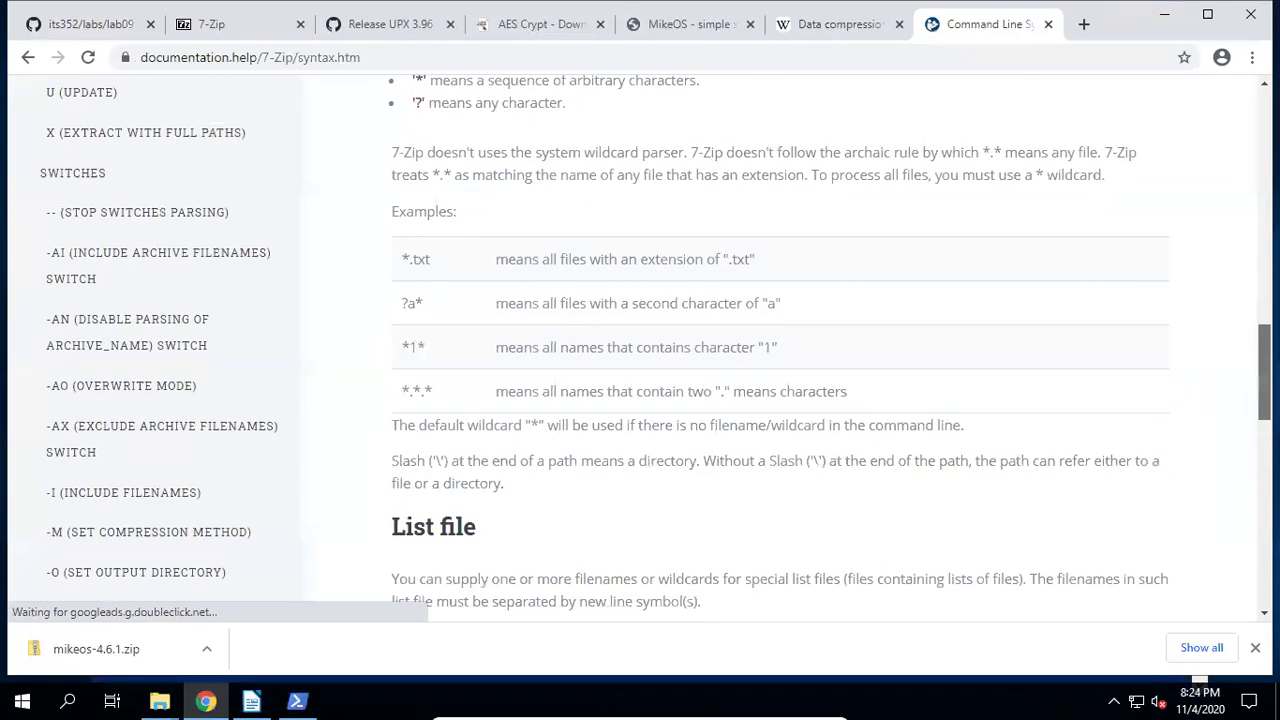
{"action": "scroll", "coordinate": [780, 350], "scroll_direction": "down", "scroll_amount": 5}
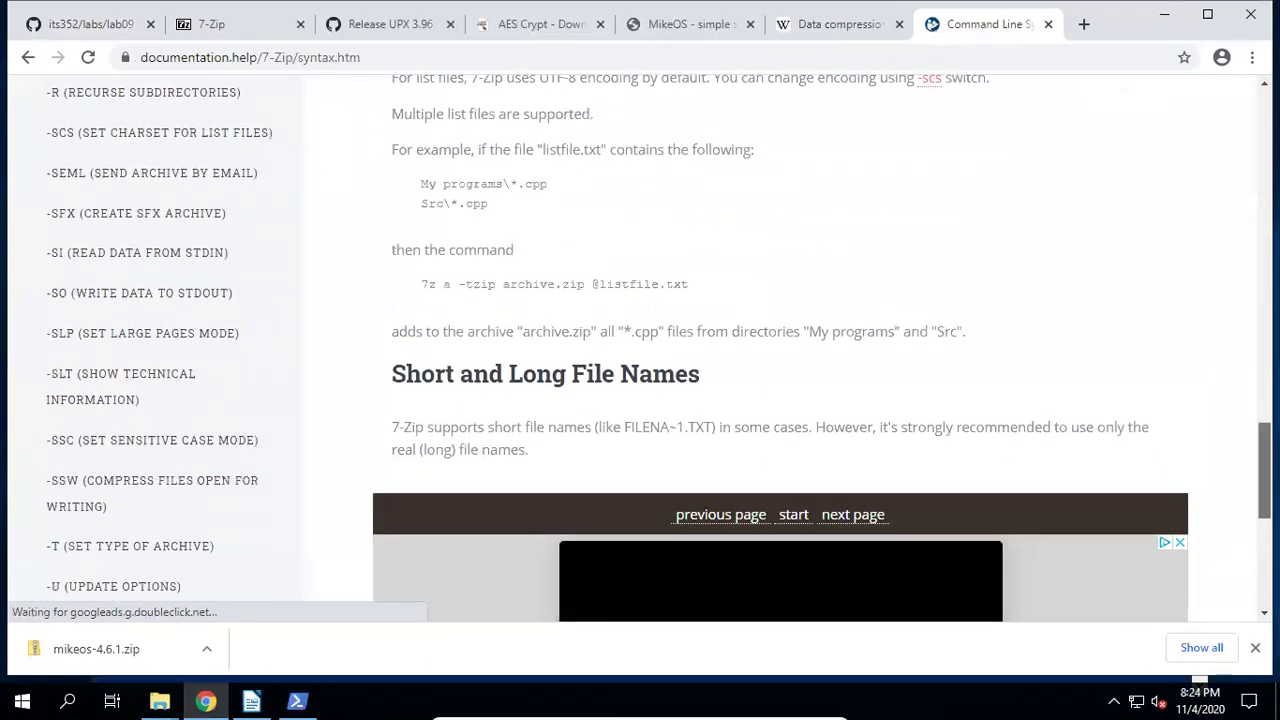
{"action": "scroll", "coordinate": [53, 231], "scroll_direction": "up", "scroll_amount": 3}
{"action": "scroll", "coordinate": [53, 231], "scroll_direction": "up", "scroll_amount": 3}
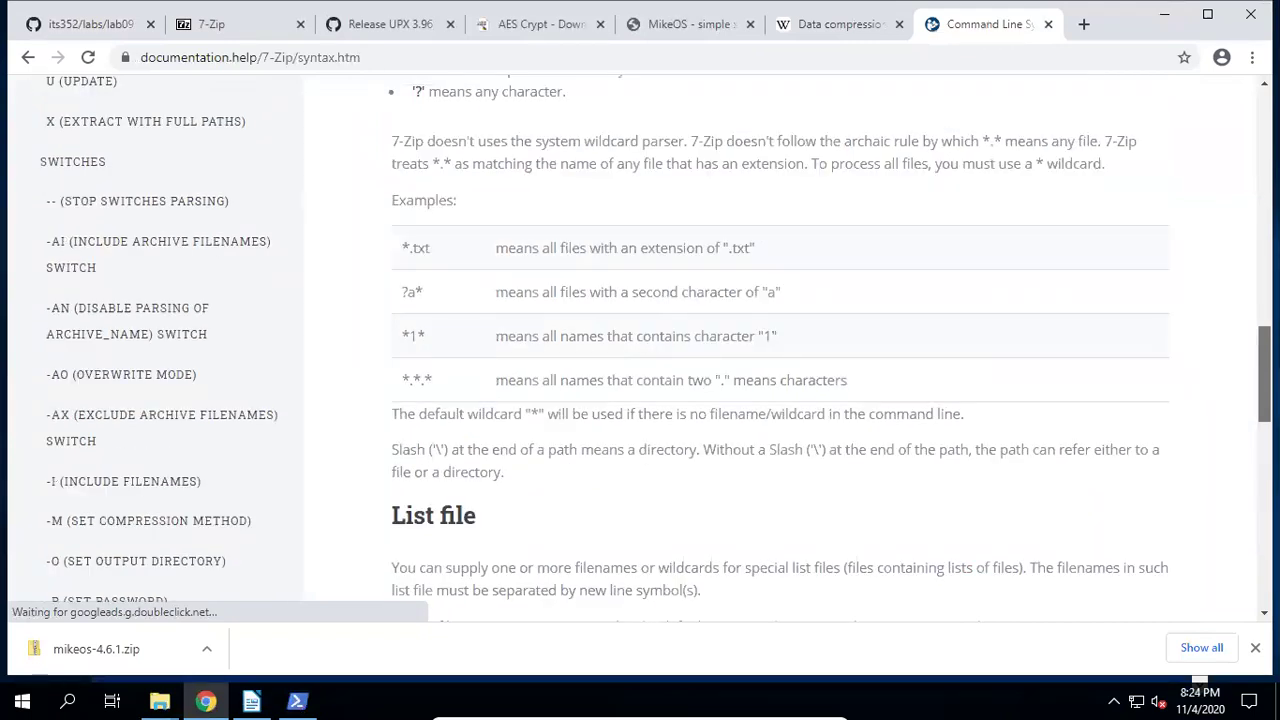
{"action": "scroll", "coordinate": [53, 231], "scroll_direction": "down", "scroll_amount": 5}
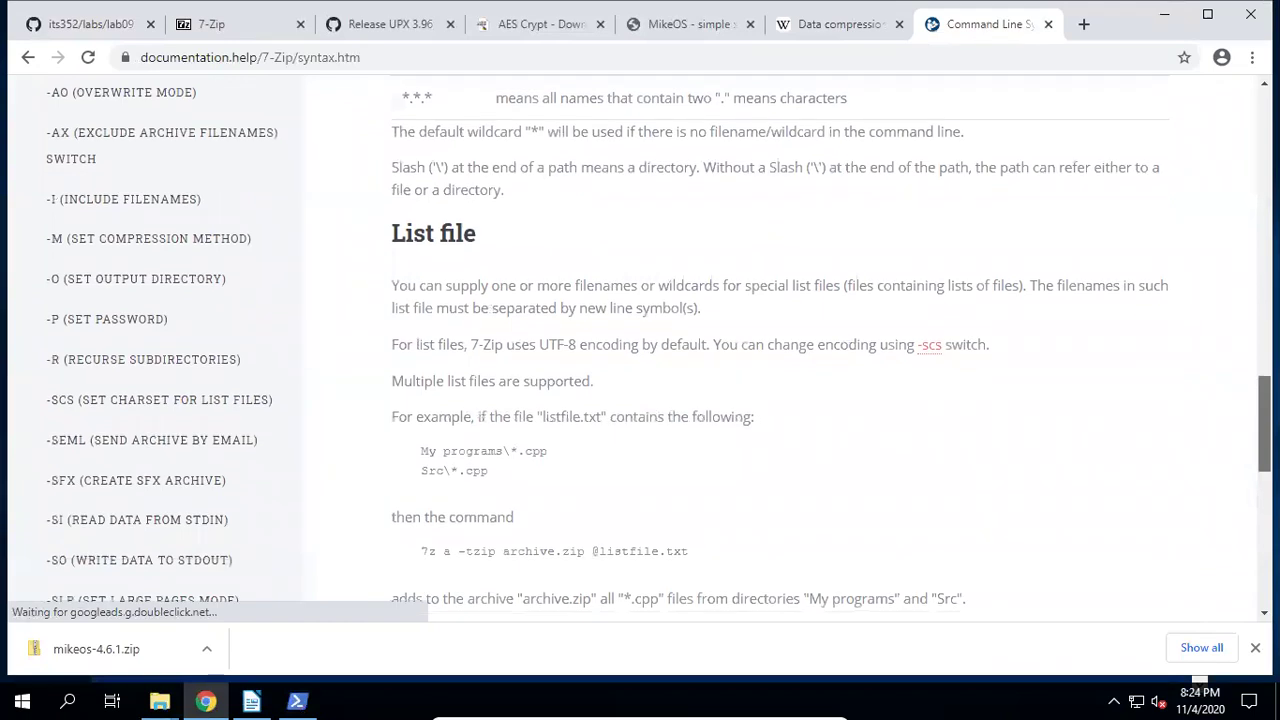
{"action": "scroll", "coordinate": [659, 349], "scroll_direction": "down", "scroll_amount": 3}
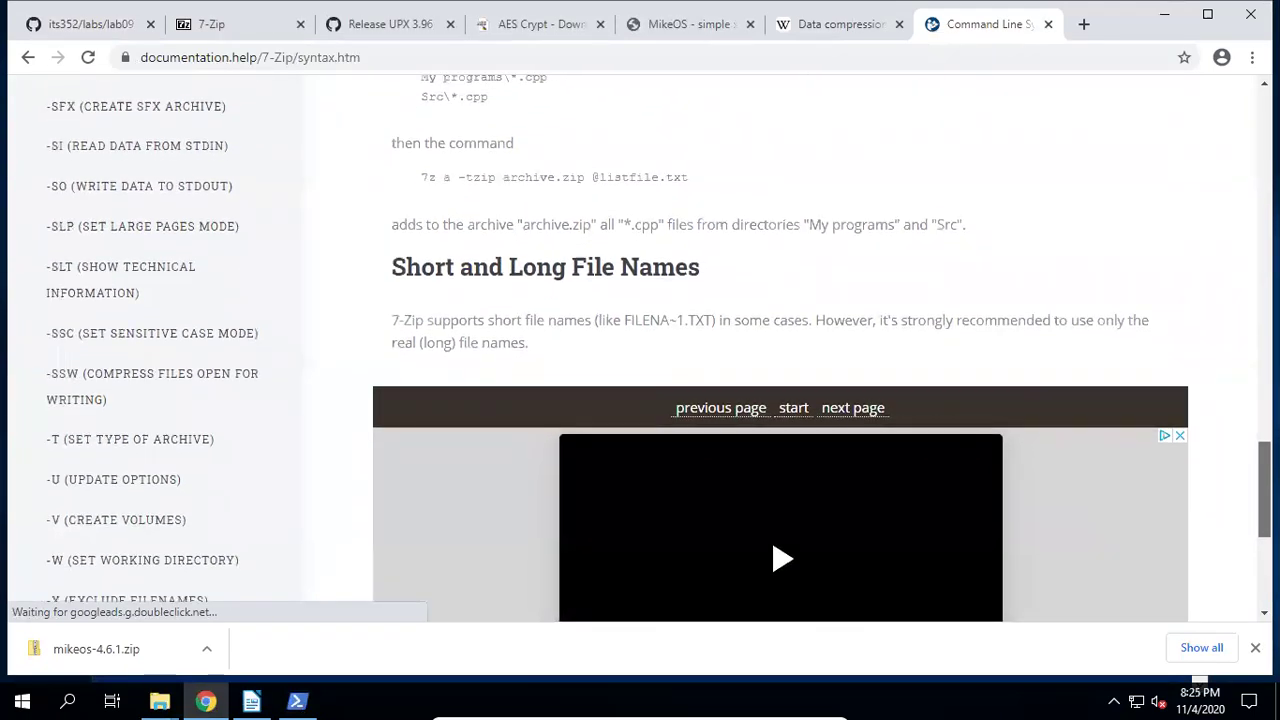
{"action": "scroll", "coordinate": [757, 410], "scroll_direction": "down", "scroll_amount": 2}
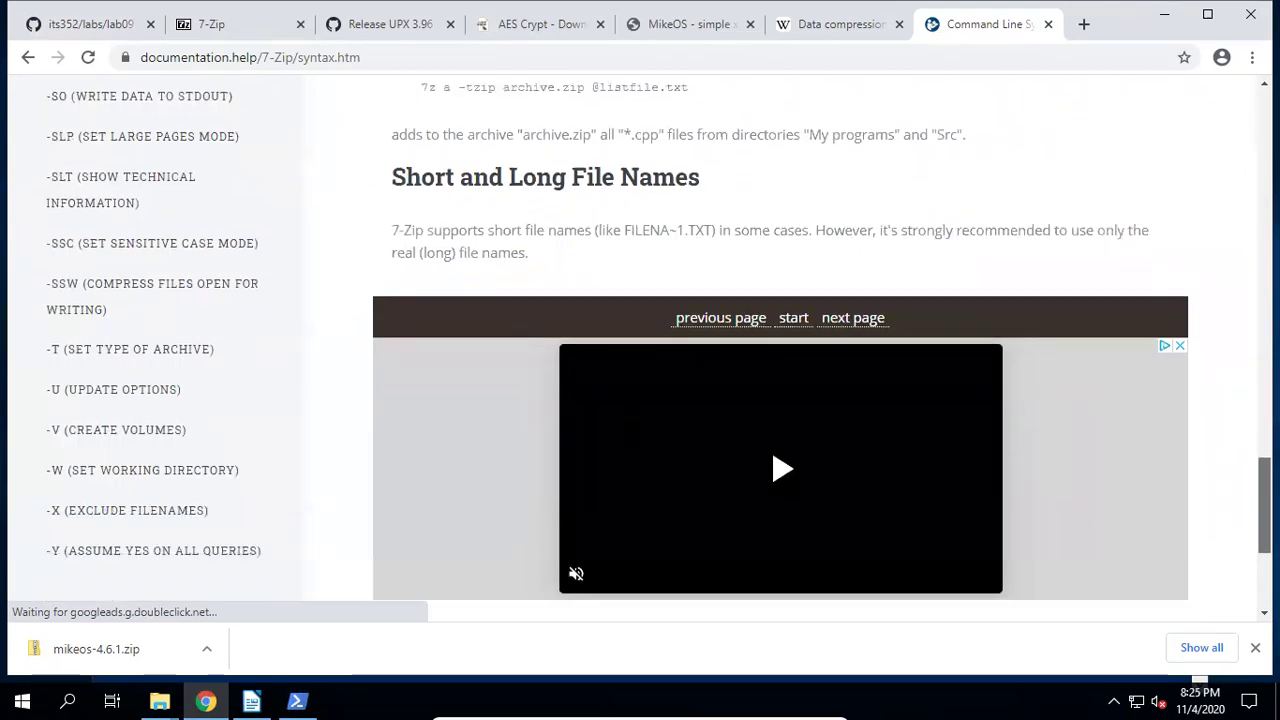
{"action": "scroll", "coordinate": [650, 350], "scroll_direction": "up", "scroll_amount": 4}
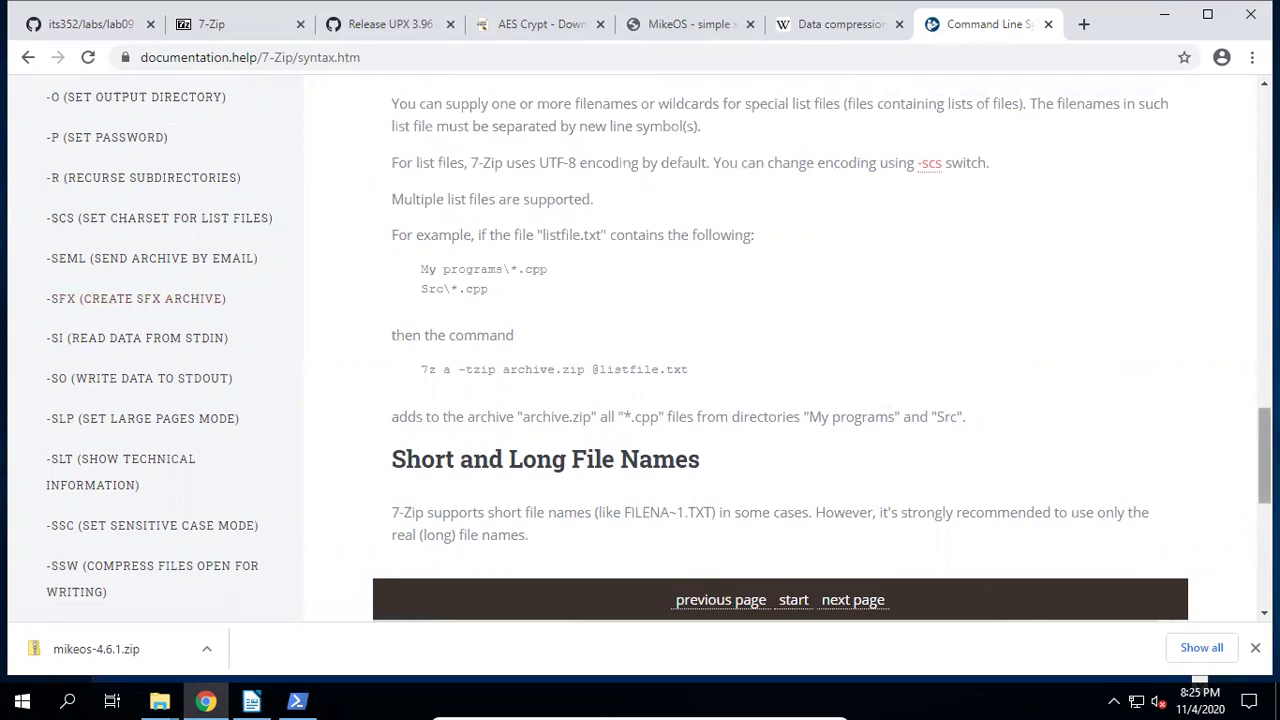
{"action": "scroll", "coordinate": [1264, 450], "scroll_direction": "up", "scroll_amount": 1}
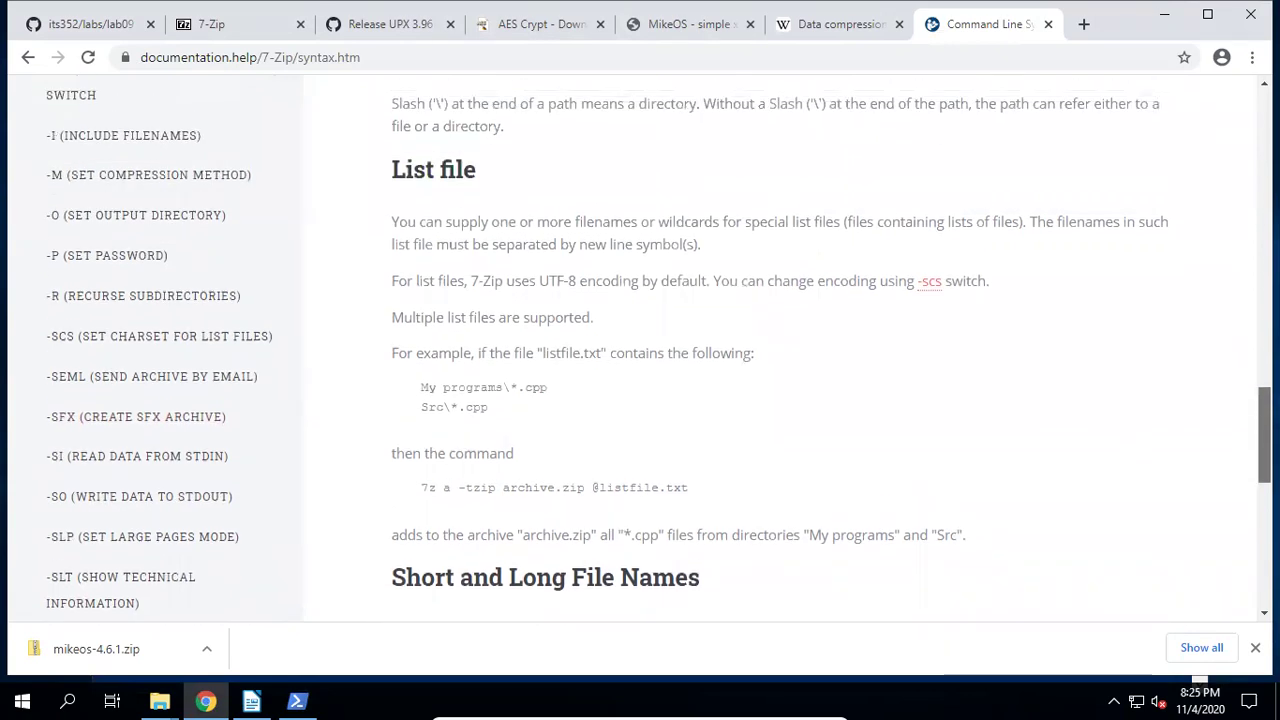
{"action": "scroll", "coordinate": [1264, 430], "scroll_direction": "up", "scroll_amount": 2}
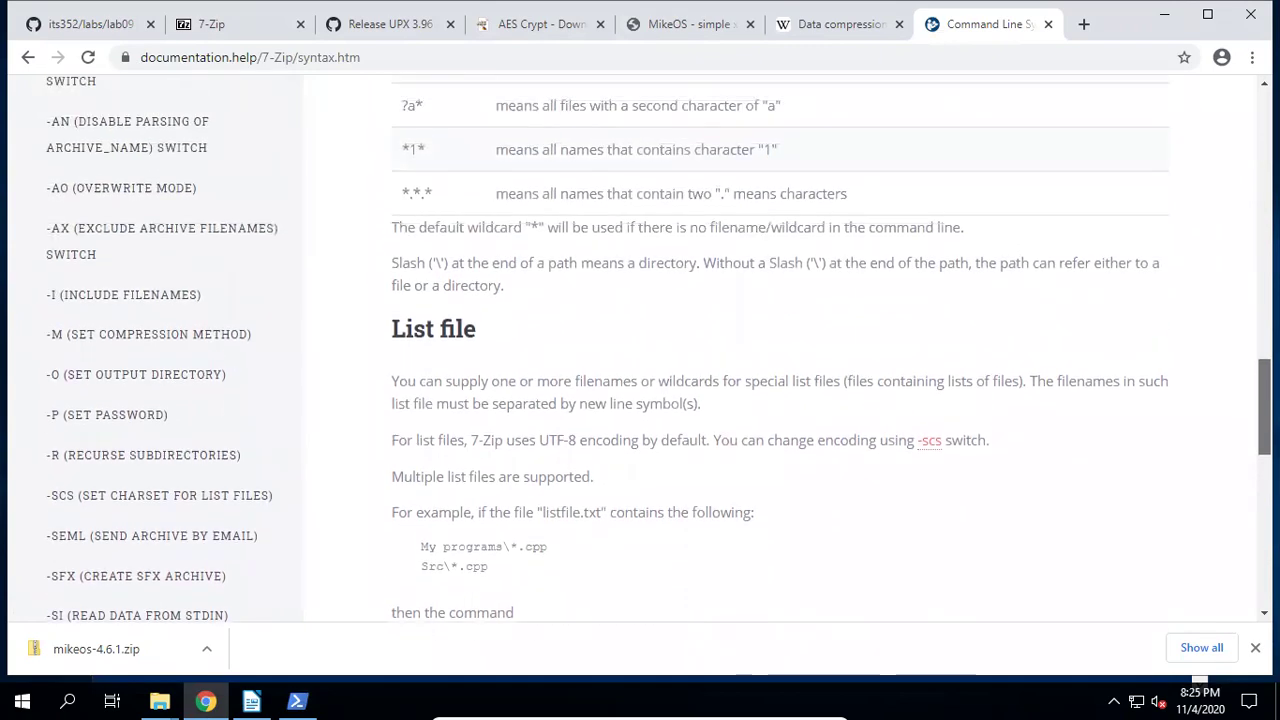
{"action": "scroll", "coordinate": [1264, 430], "scroll_direction": "up", "scroll_amount": 1}
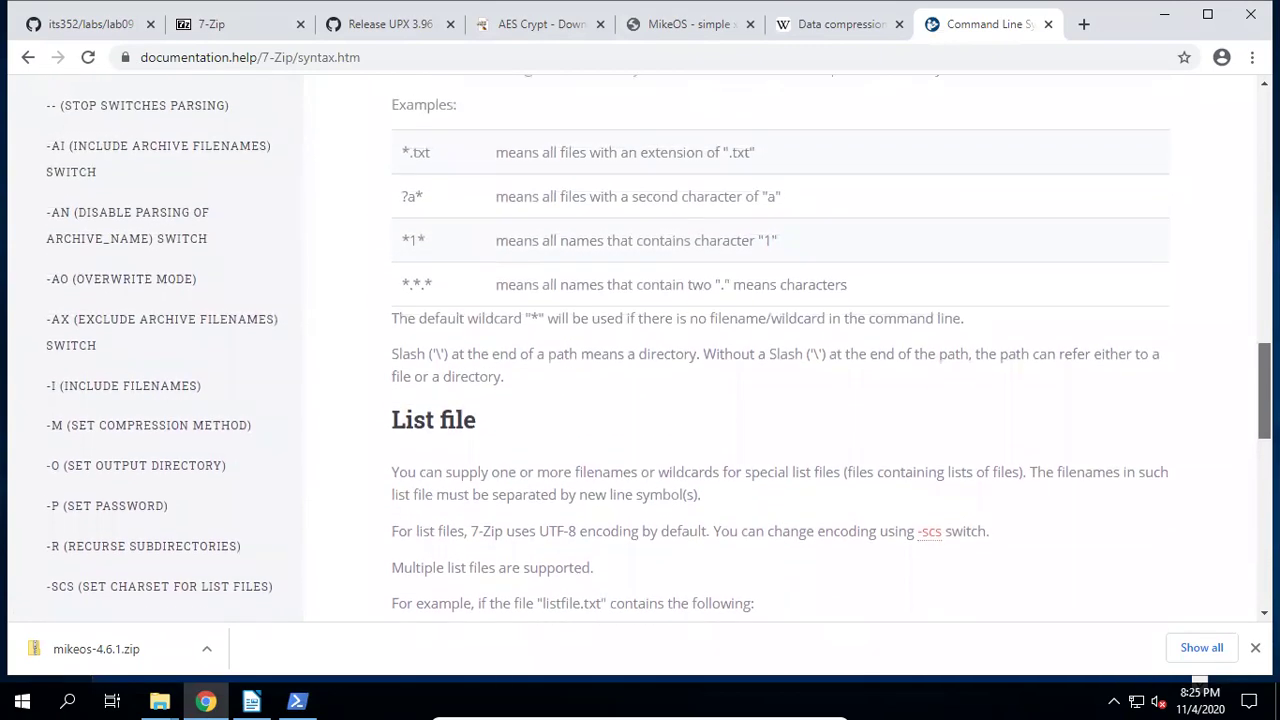
{"action": "scroll", "coordinate": [1264, 430], "scroll_direction": "up", "scroll_amount": 1}
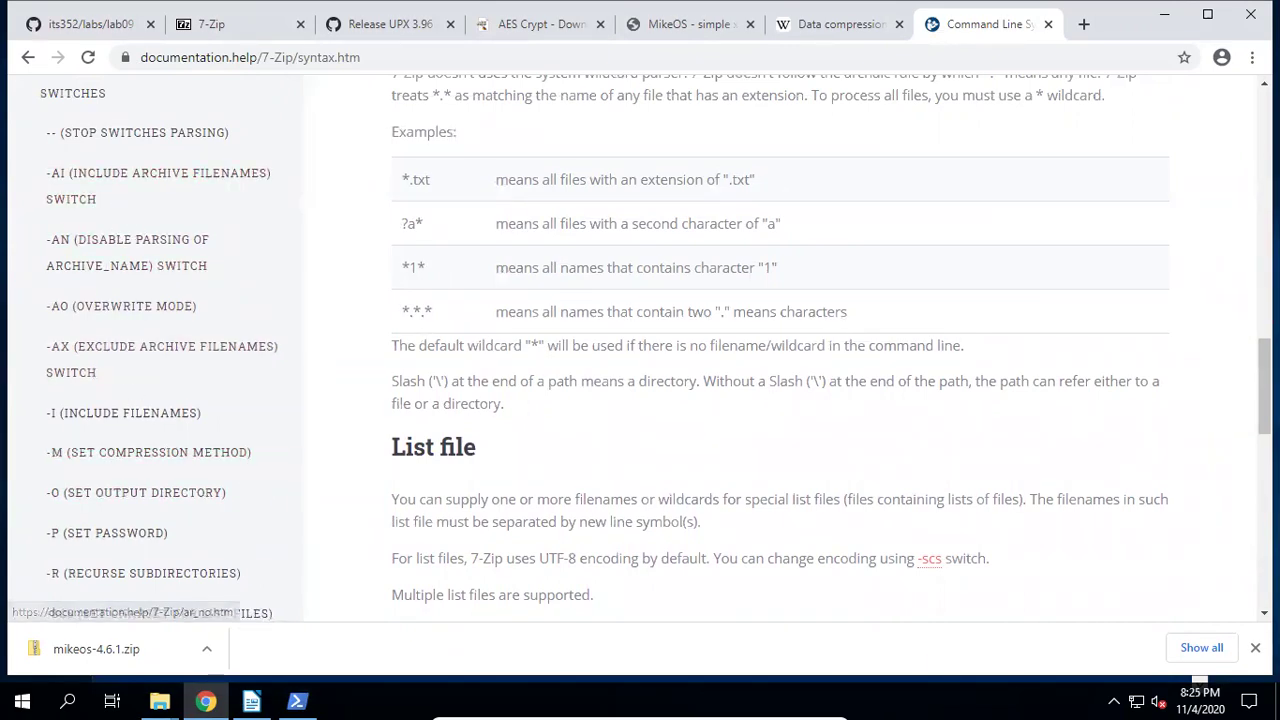
{"action": "scroll", "coordinate": [656, 349], "scroll_direction": "up", "scroll_amount": 4}
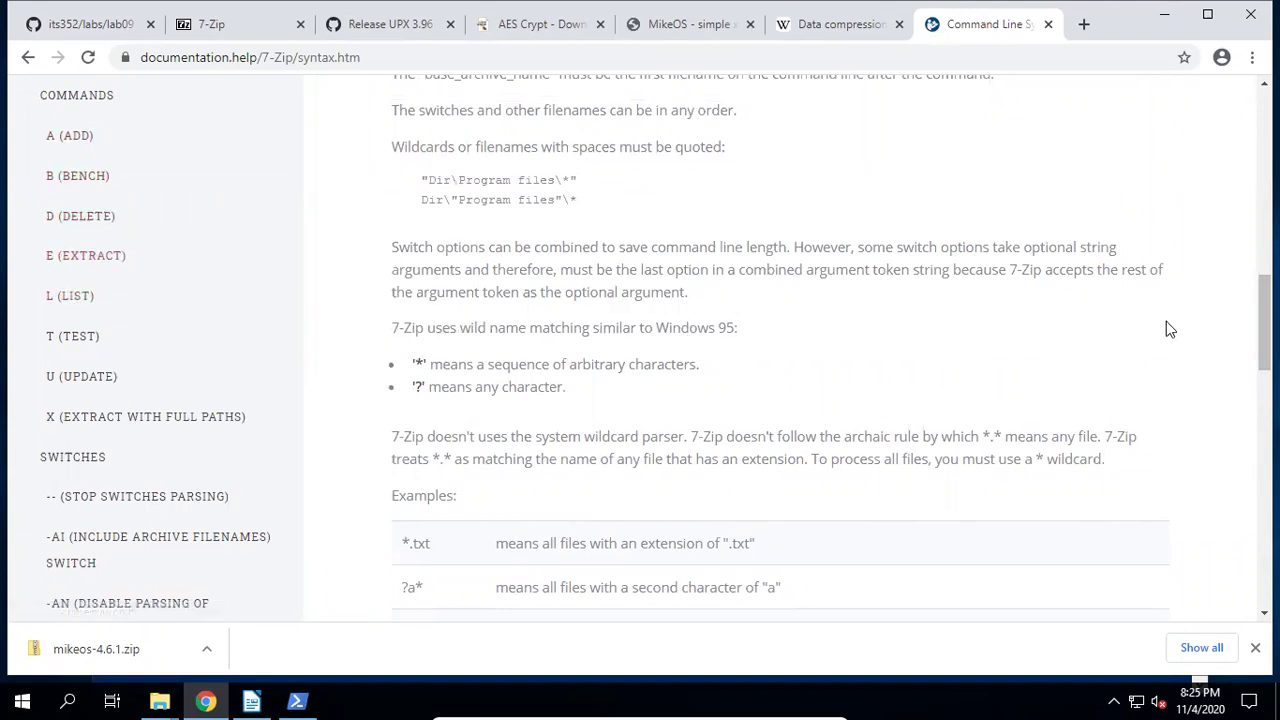
{"action": "scroll", "coordinate": [656, 349], "scroll_direction": "down", "scroll_amount": 2}
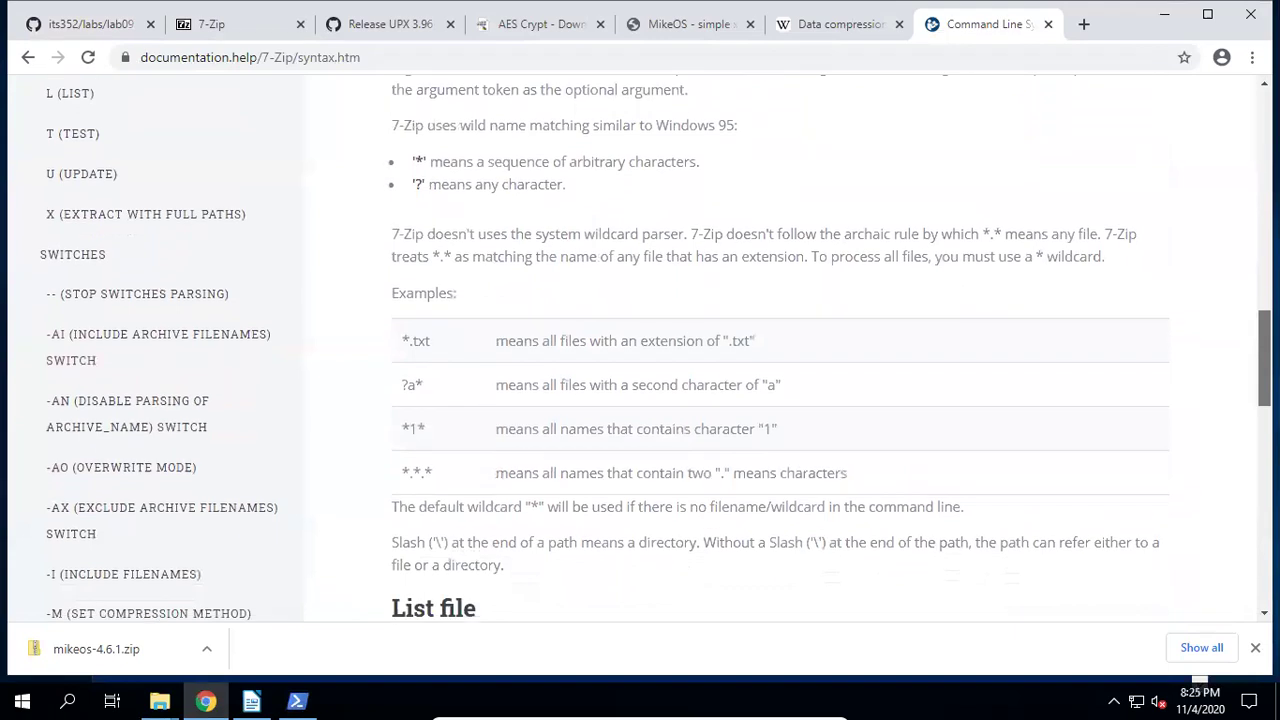
{"action": "scroll", "coordinate": [656, 347], "scroll_direction": "down", "scroll_amount": 1}
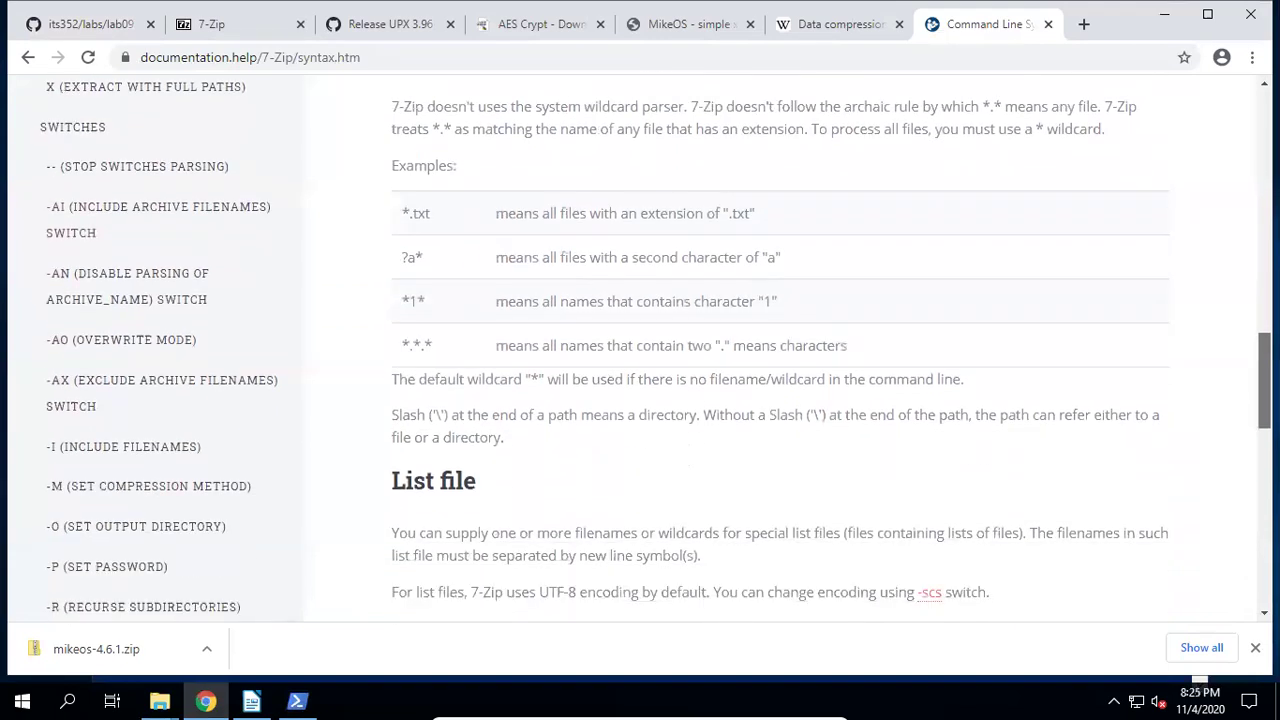
{"action": "scroll", "coordinate": [656, 347], "scroll_direction": "down", "scroll_amount": 1}
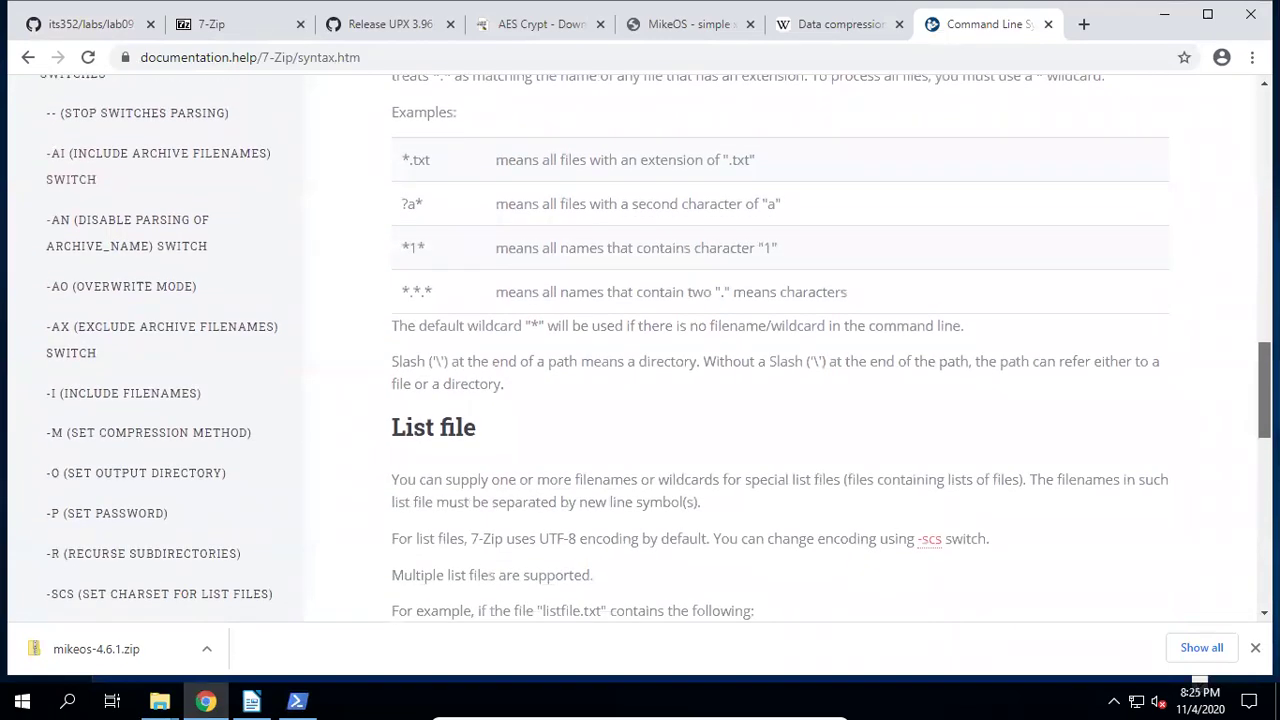
{"action": "scroll", "coordinate": [656, 347], "scroll_direction": "down", "scroll_amount": 2}
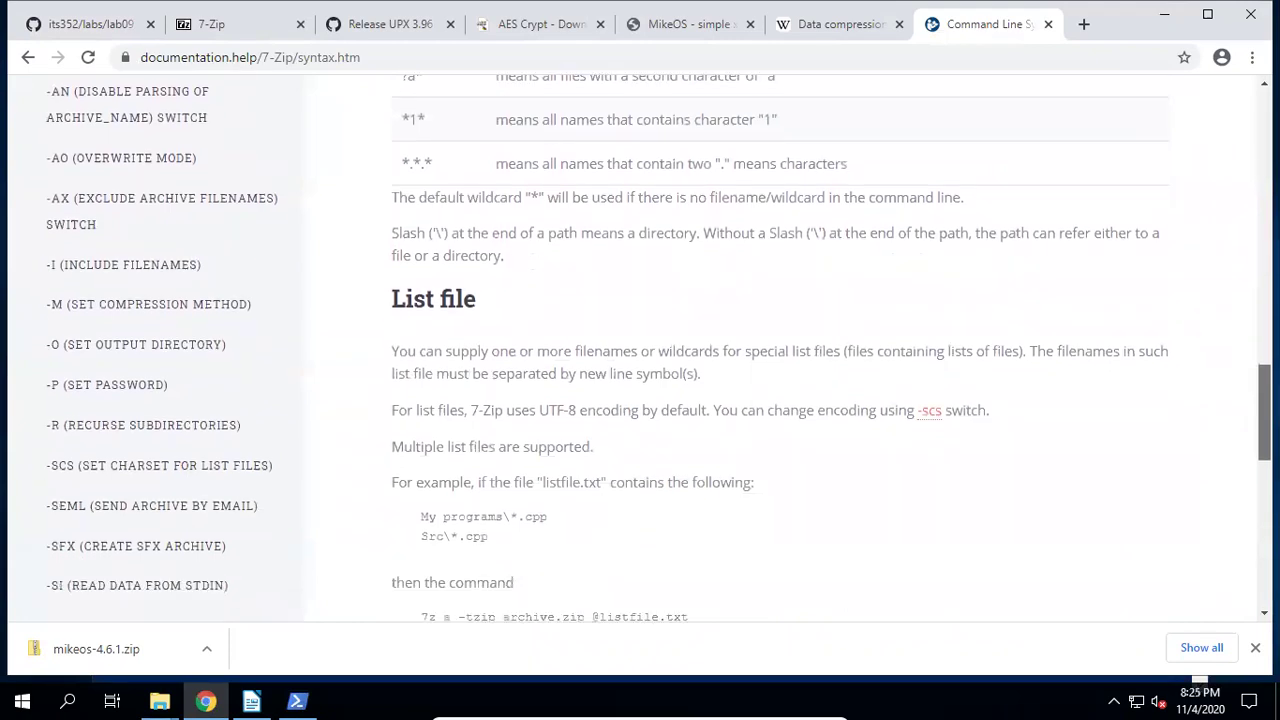
{"action": "scroll", "coordinate": [656, 347], "scroll_direction": "down", "scroll_amount": 1}
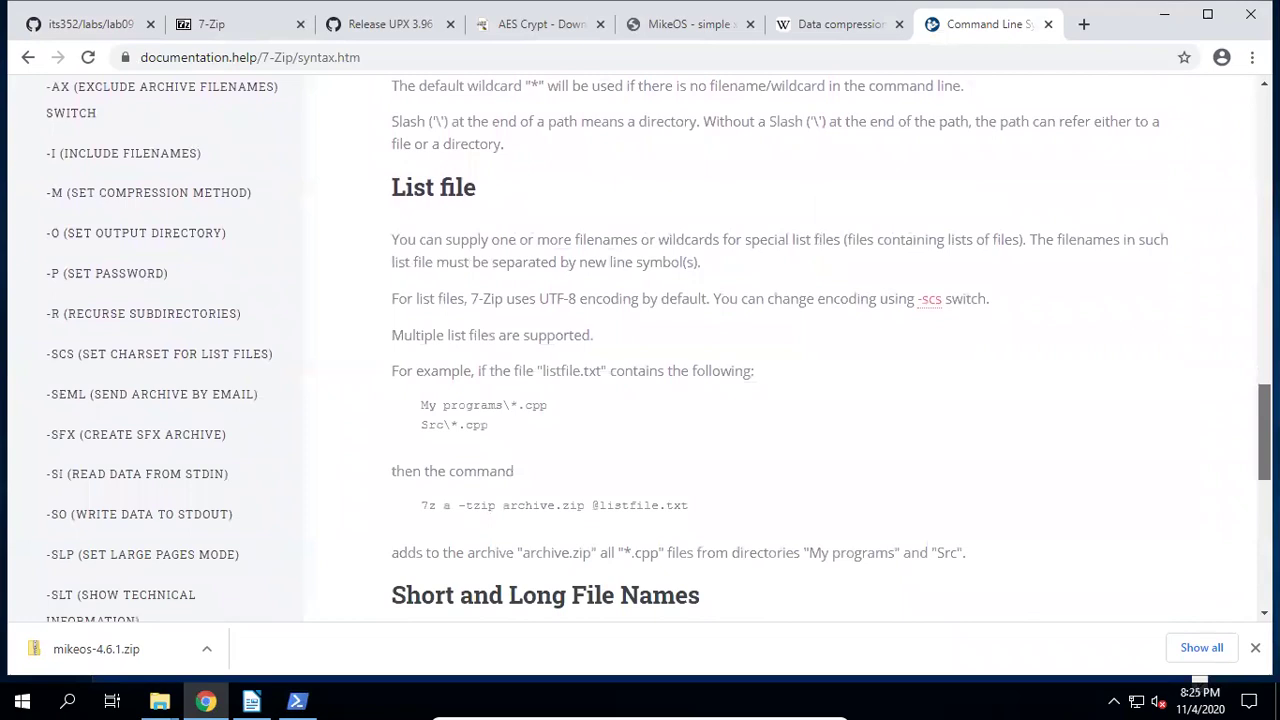
{"action": "scroll", "coordinate": [656, 347], "scroll_direction": "down", "scroll_amount": 1}
{"action": "scroll", "coordinate": [656, 347], "scroll_direction": "down", "scroll_amount": 1}
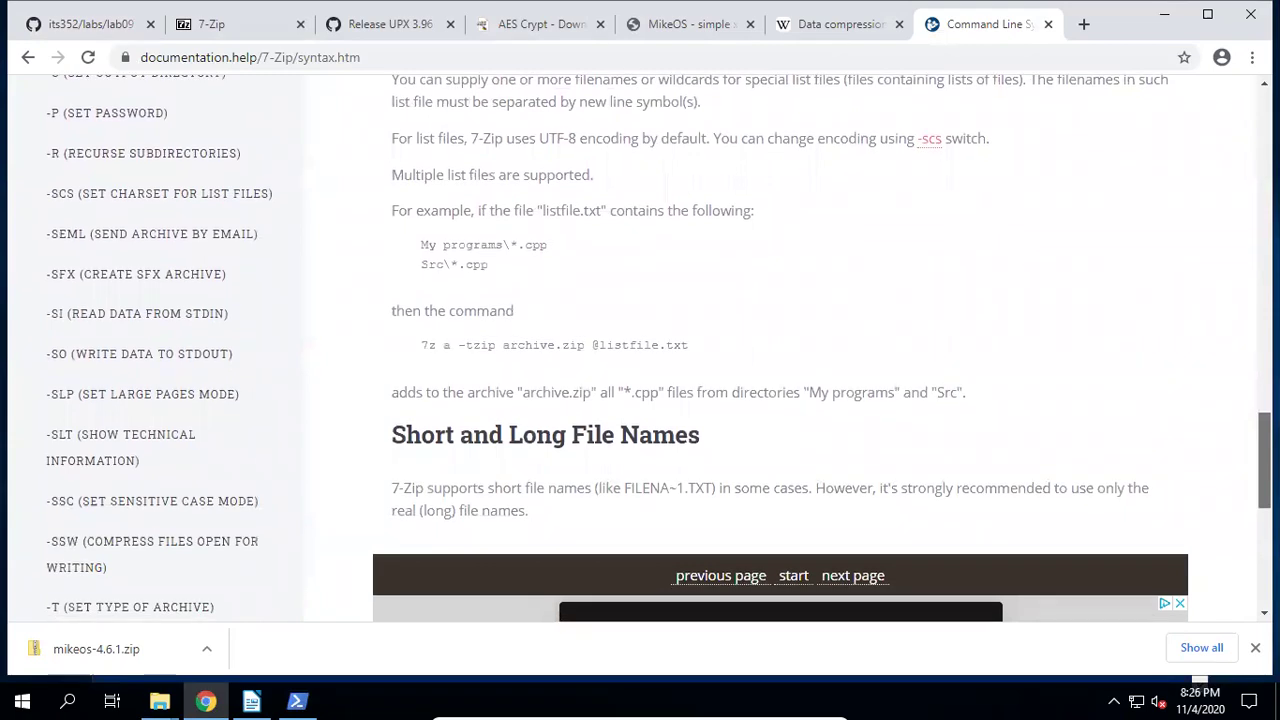
{"action": "scroll", "coordinate": [656, 347], "scroll_direction": "down", "scroll_amount": 2}
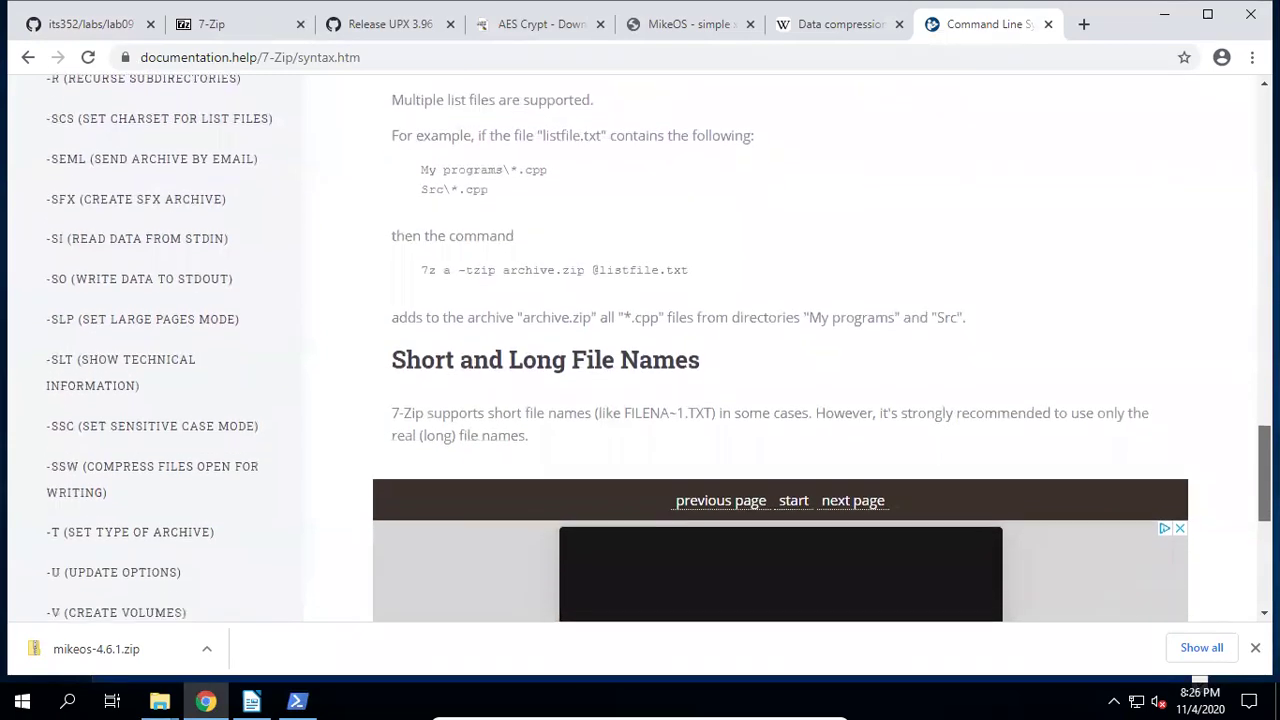
{"action": "scroll", "coordinate": [656, 347], "scroll_direction": "down", "scroll_amount": 2}
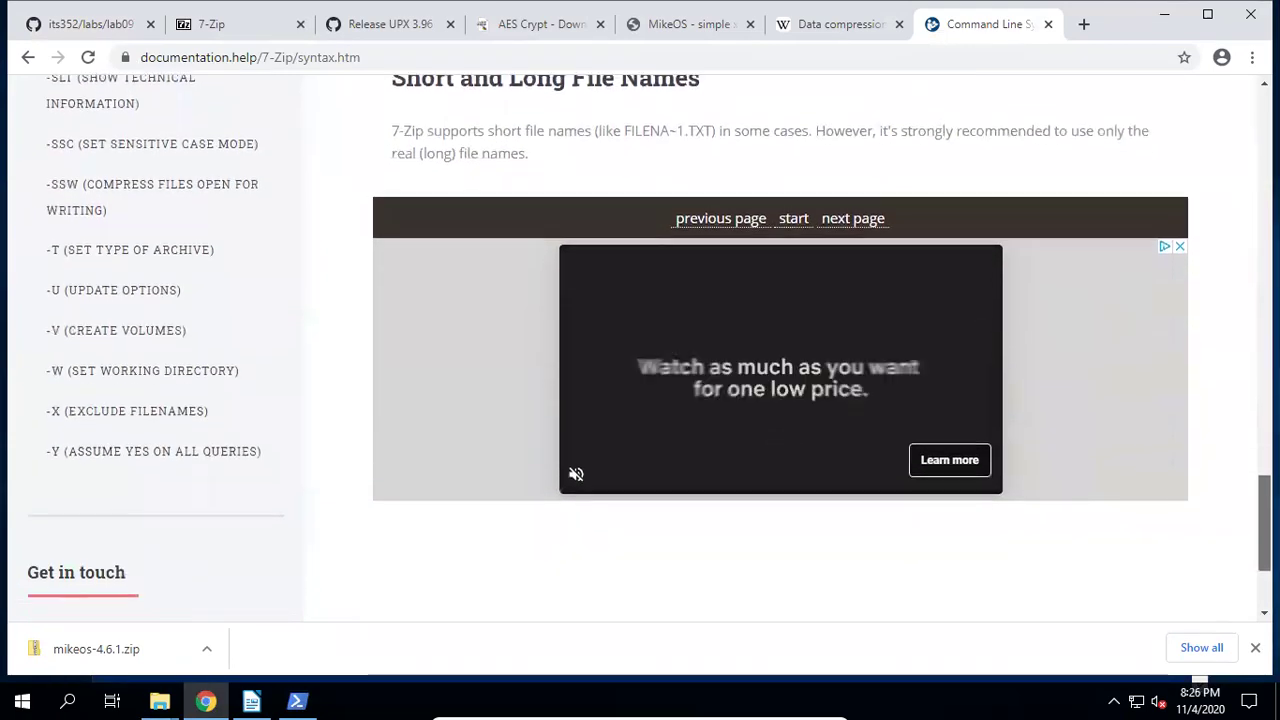
{"action": "scroll", "coordinate": [656, 347], "scroll_direction": "up", "scroll_amount": 3}
{"action": "scroll", "coordinate": [656, 347], "scroll_direction": "up", "scroll_amount": 1}
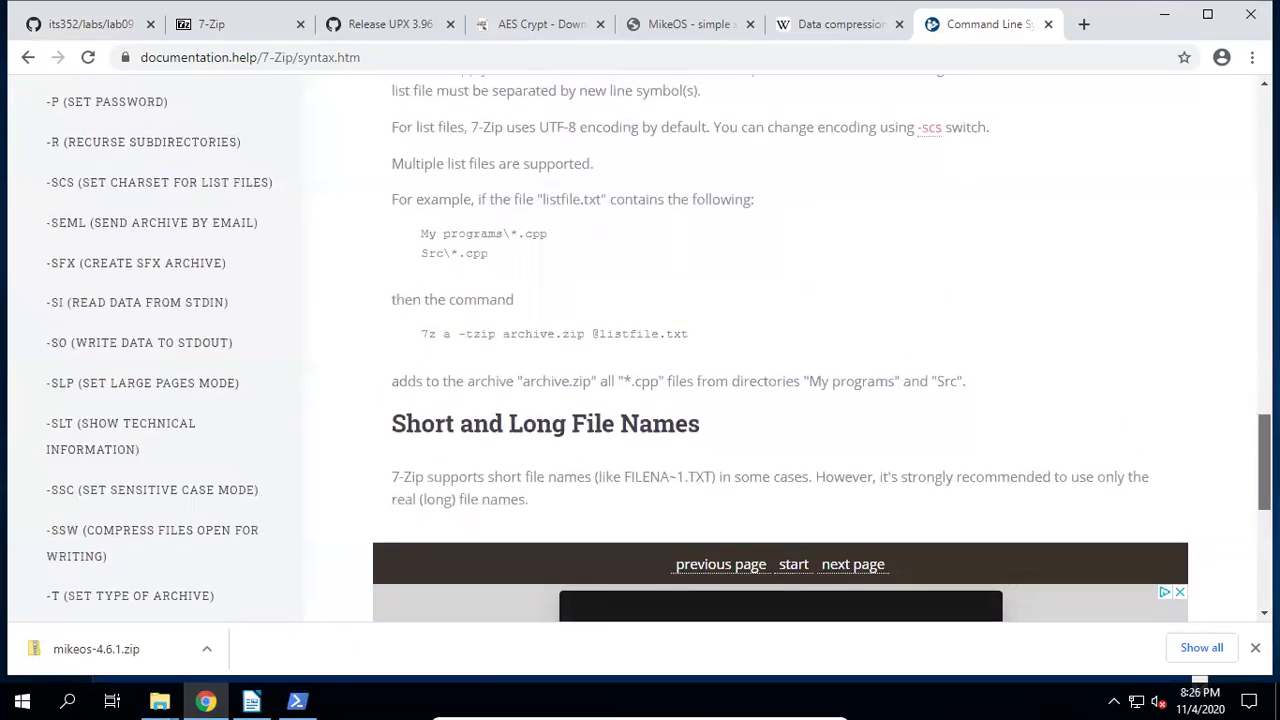
{"action": "scroll", "coordinate": [656, 347], "scroll_direction": "up", "scroll_amount": 1}
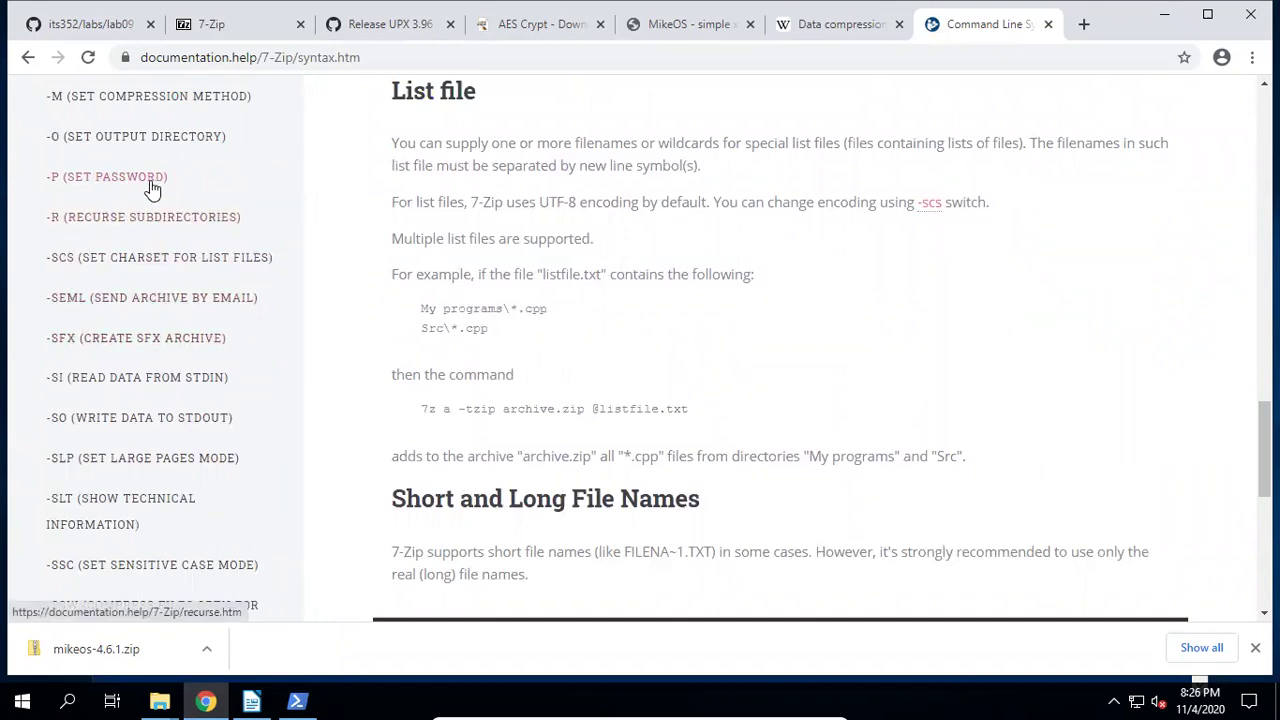
Read the -m switch page down to its Deflate/BZip2 compression level tables, then start a new tab
{"action": "left_click", "coordinate": [140, 98]}
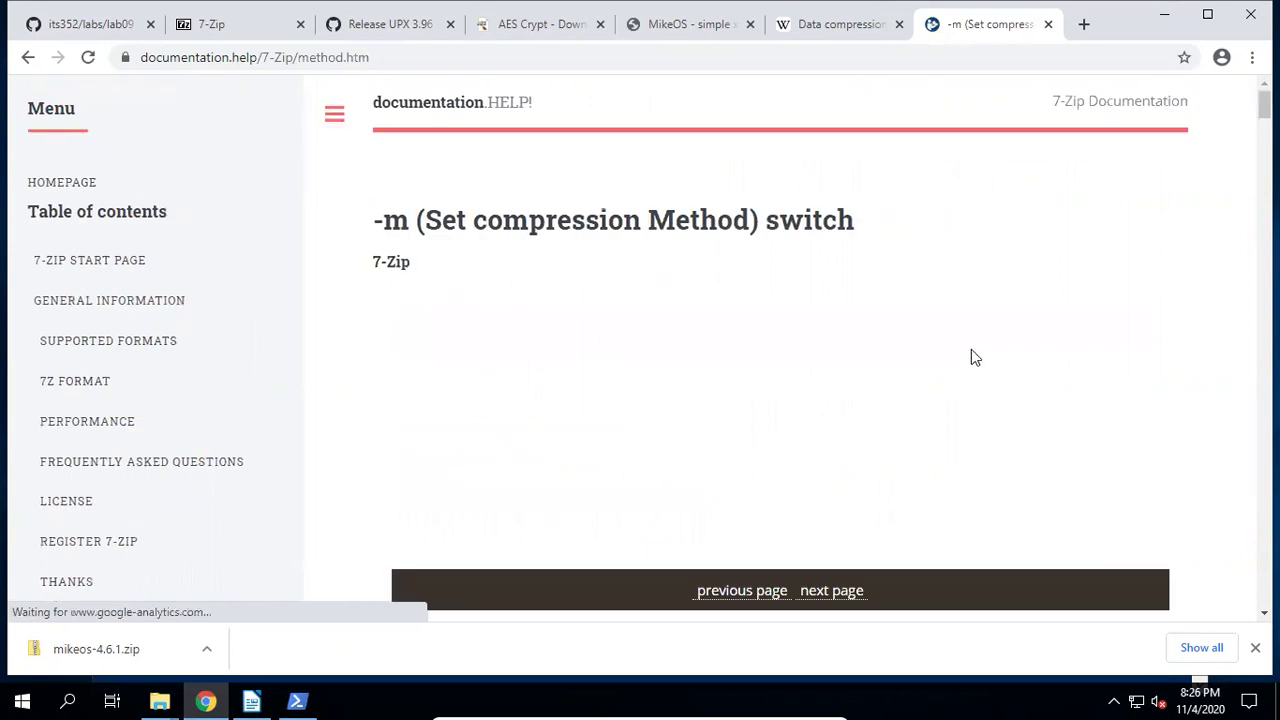
{"action": "scroll", "coordinate": [1119, 353], "scroll_direction": "down", "scroll_amount": 5}
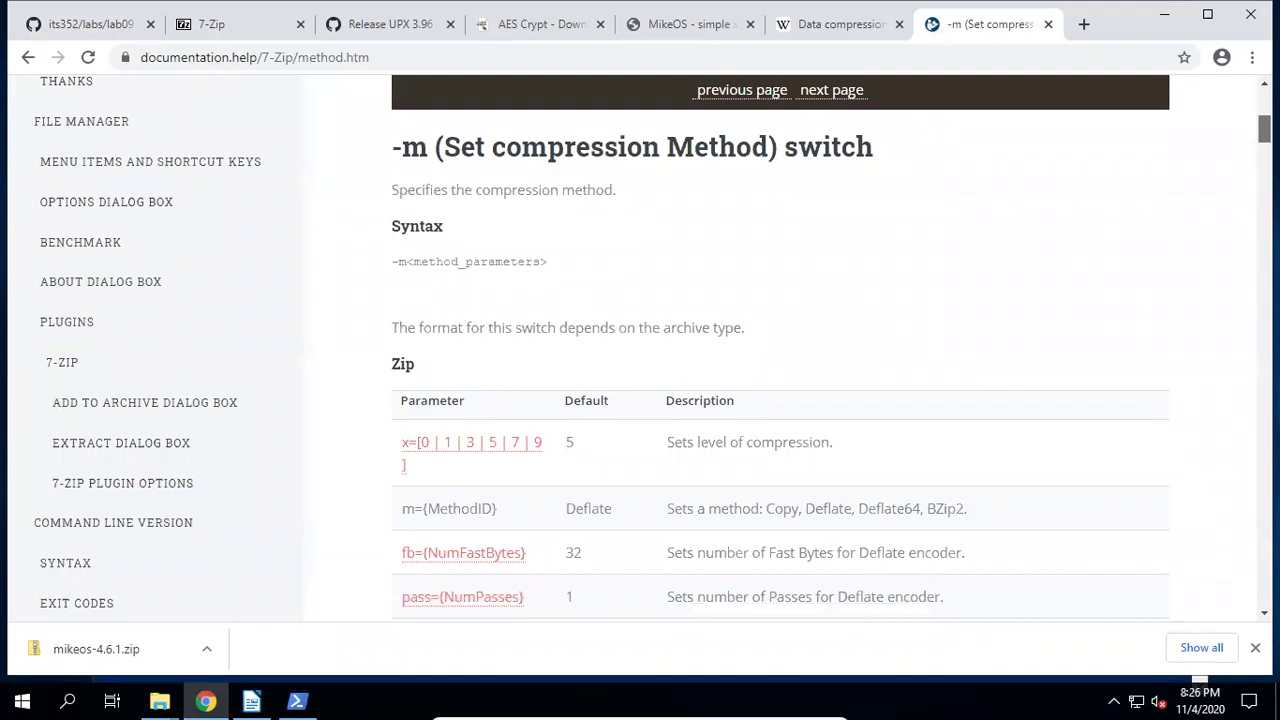
{"action": "scroll", "coordinate": [640, 350], "scroll_direction": "down", "scroll_amount": 3}
{"action": "scroll", "coordinate": [1045, 137], "scroll_direction": "down", "scroll_amount": 5}
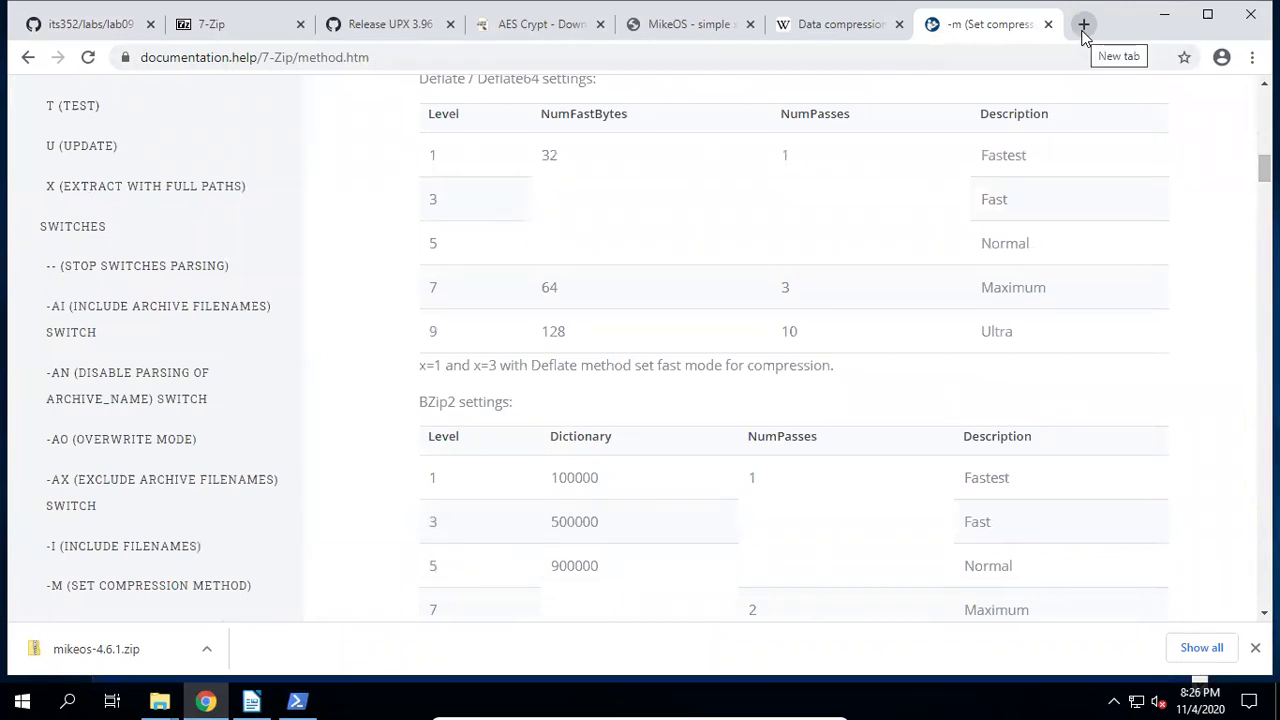
{"action": "left_click", "coordinate": [1083, 24]}
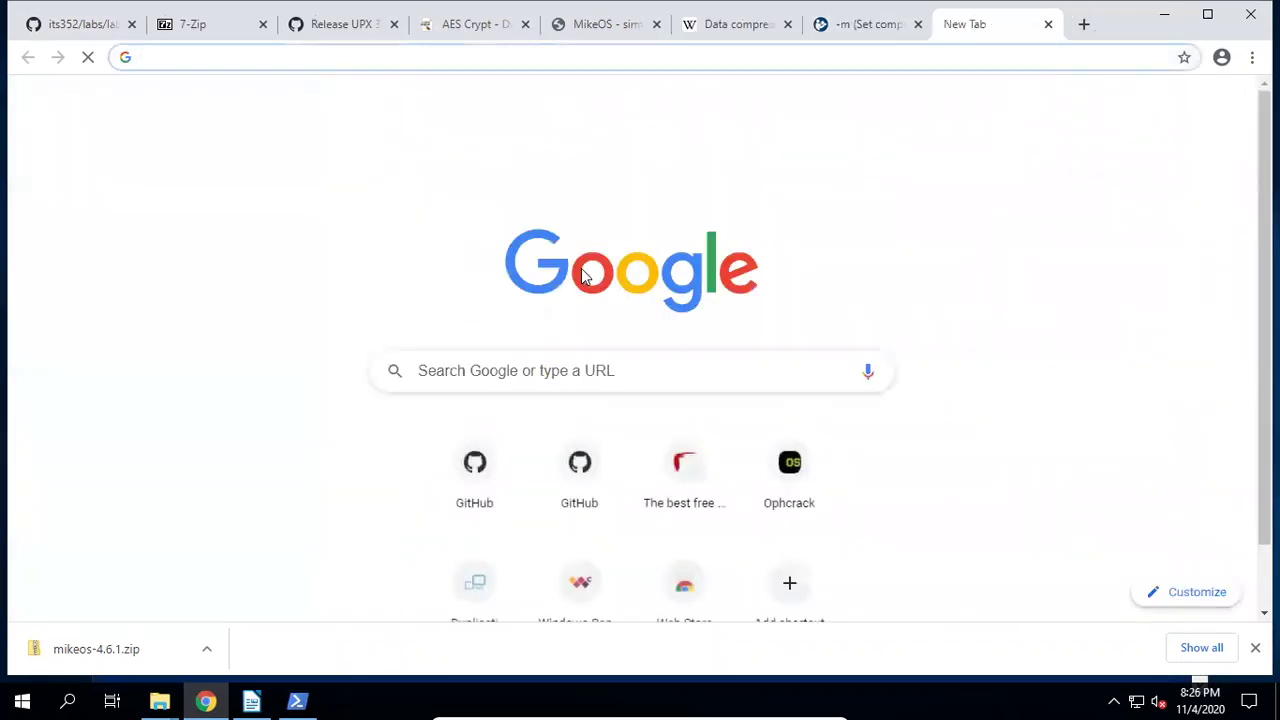
Search Google for '7z examples command line'
{"action": "left_click", "coordinate": [571, 375]}
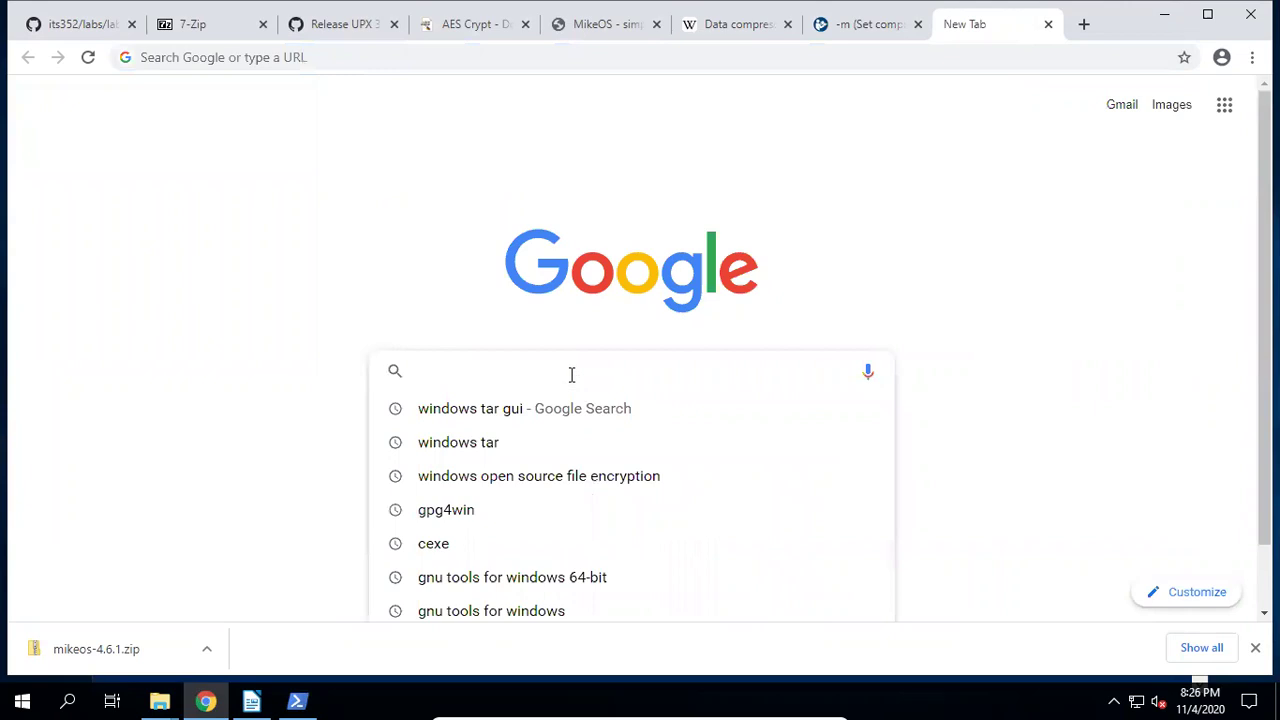
{"action": "type", "text": "7z exm"}
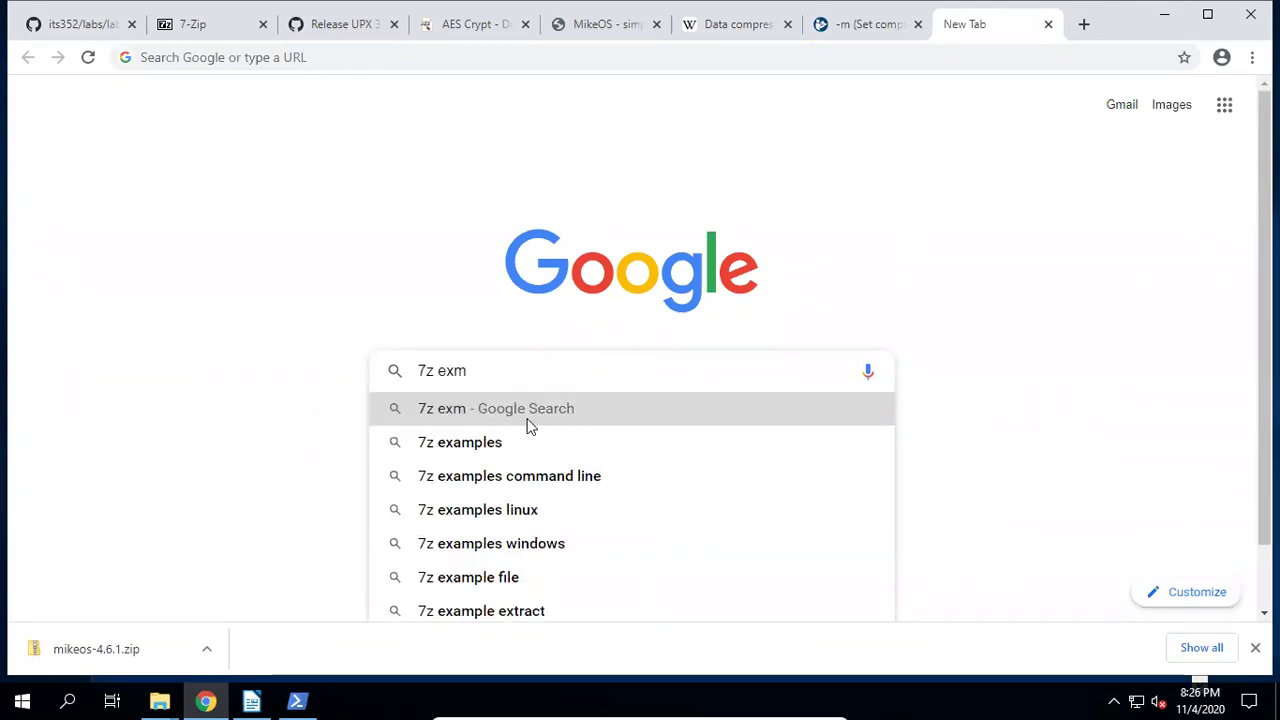
{"action": "left_click", "coordinate": [540, 476]}
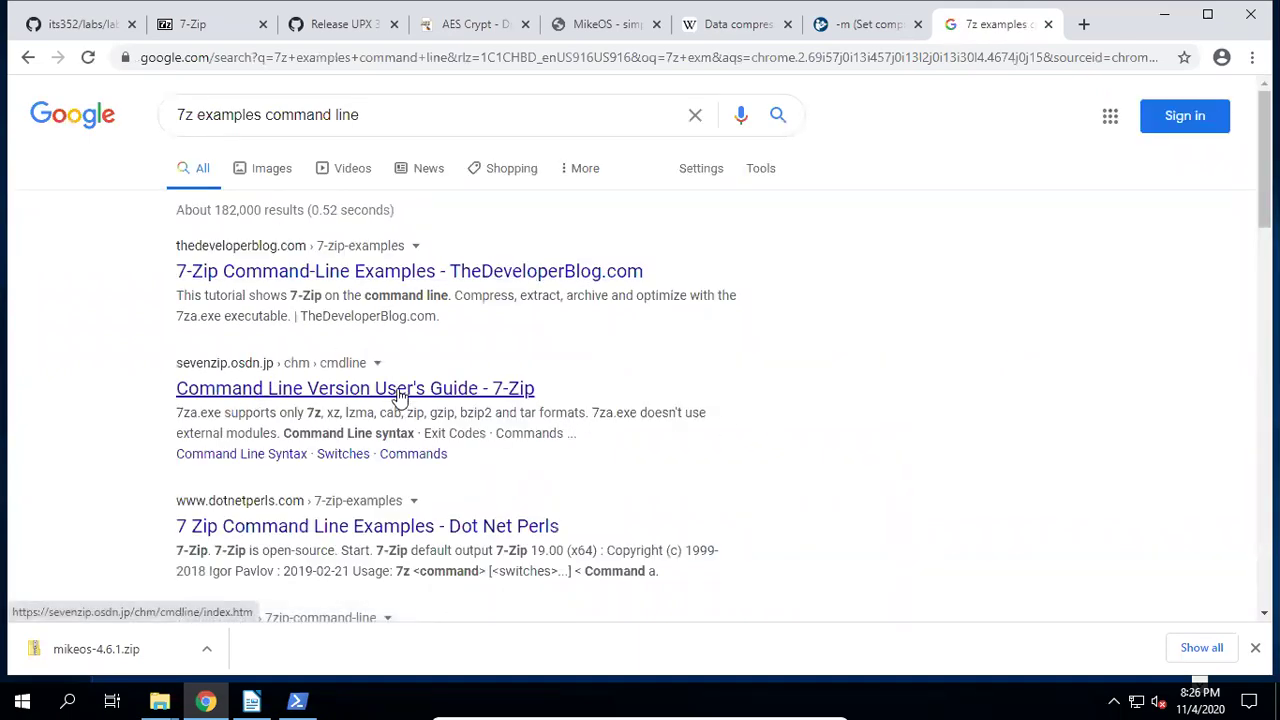
Open the TheDeveloperBlog and 7ziphelp.com results in new tabs and view TheDeveloperBlog's page
{"action": "right_click", "coordinate": [372, 278]}
{"action": "left_click", "coordinate": [410, 284]}
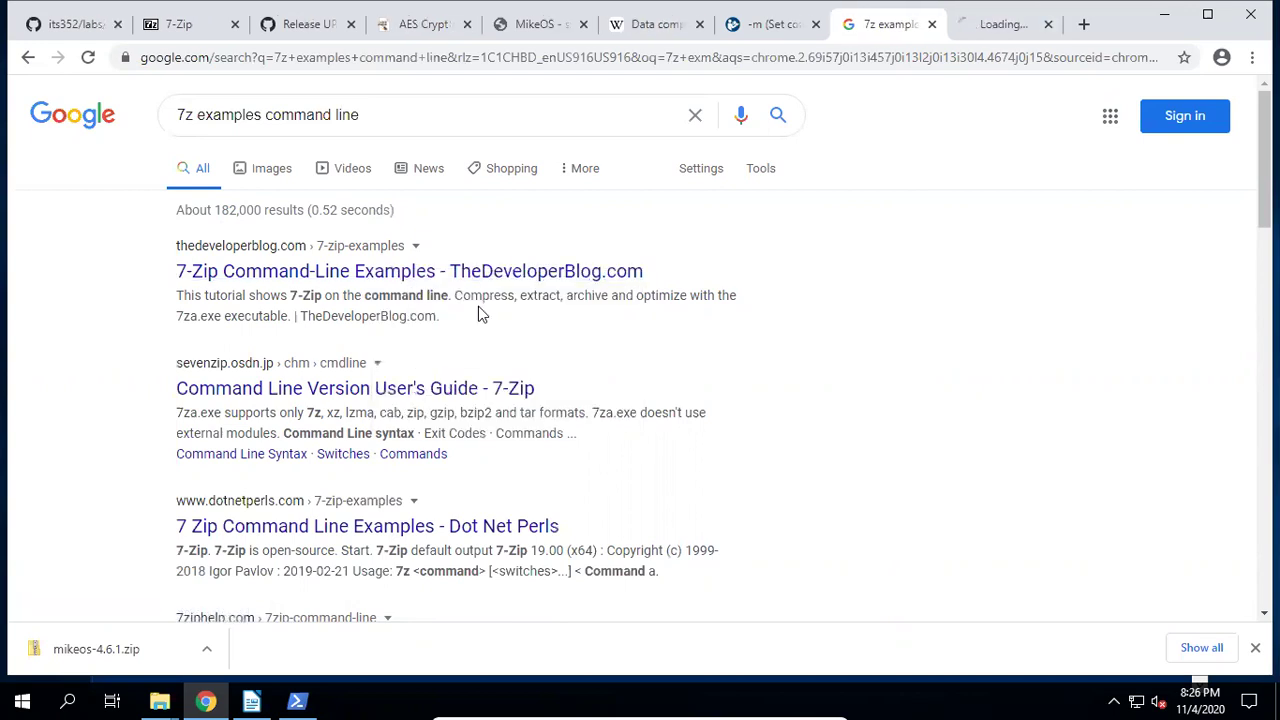
{"action": "scroll", "coordinate": [1119, 250], "scroll_direction": "down", "scroll_amount": 3}
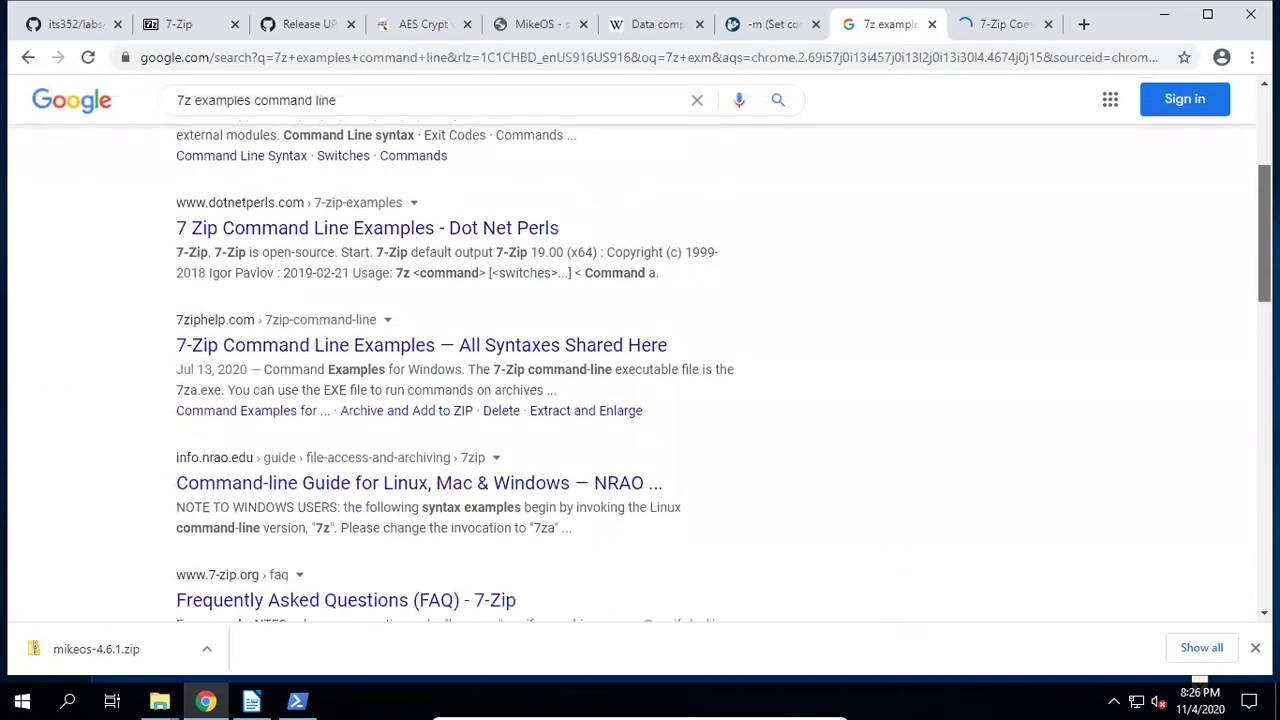
{"action": "right_click", "coordinate": [518, 349]}
{"action": "left_click", "coordinate": [540, 362]}
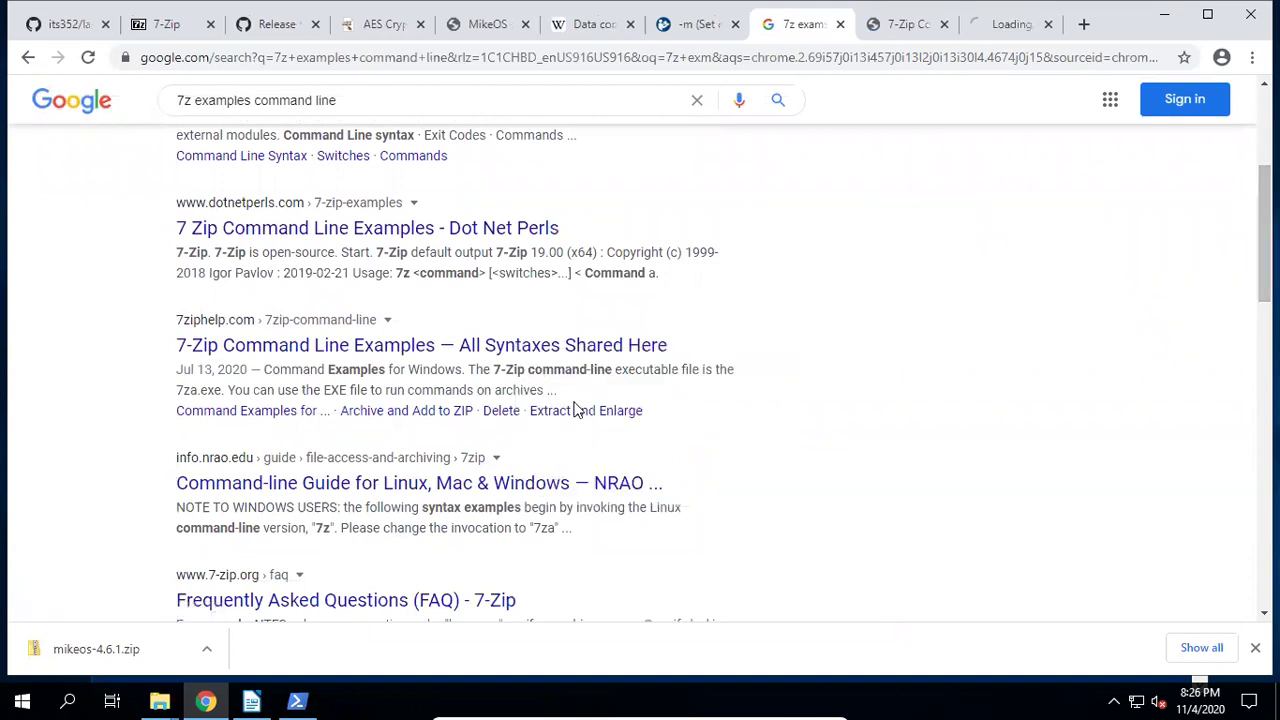
{"action": "left_click", "coordinate": [912, 28]}
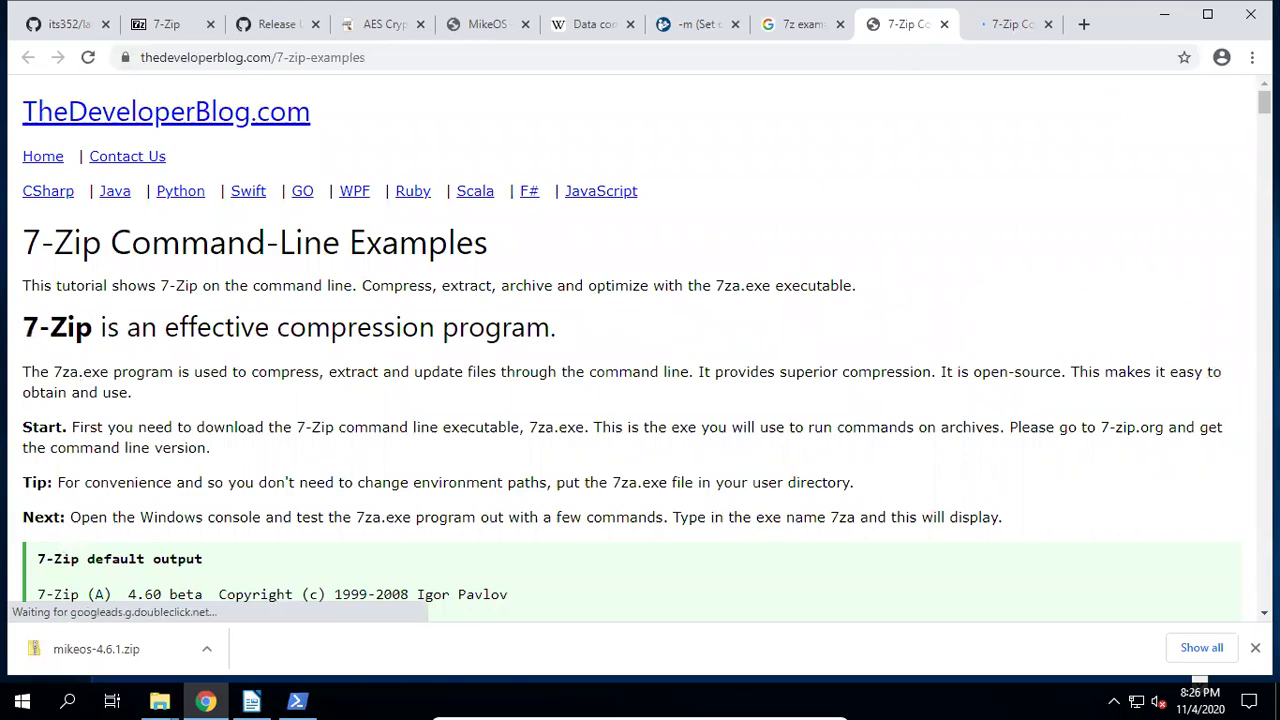
Examine the 7za example command's -t7z switch and archive name, comparing with PowerShell
{"action": "key", "text": "Page_Down"}
{"action": "key", "text": "Page_Down"}
{"action": "scroll", "coordinate": [1220, 180], "scroll_direction": "down", "scroll_amount": 1}
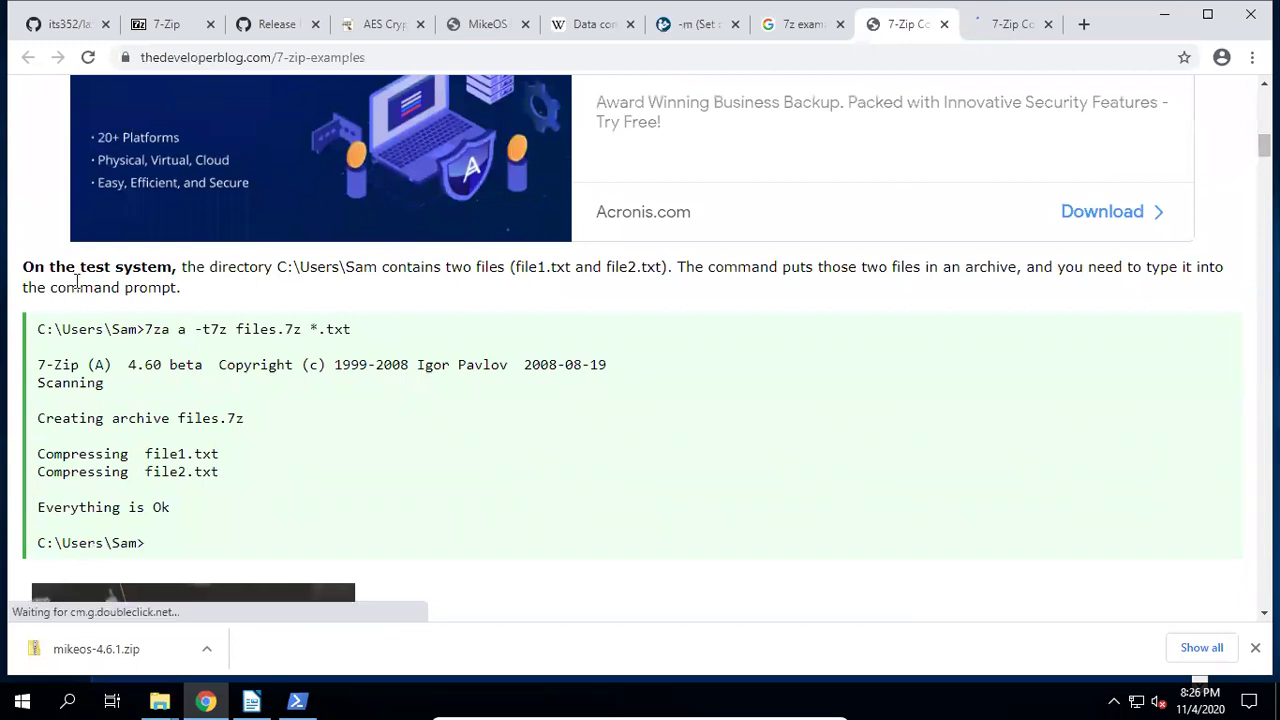
{"action": "left_click_drag", "start_coordinate": [162, 330], "coordinate": [154, 330]}
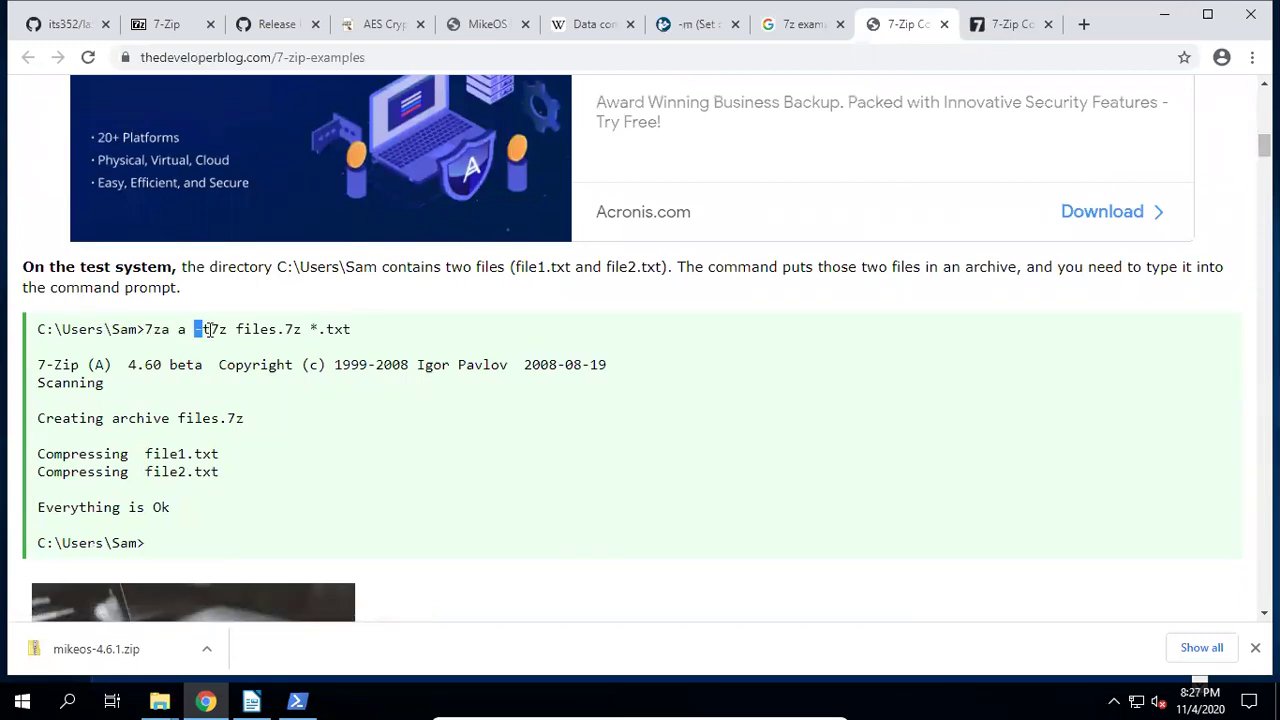
{"action": "left_click_drag", "start_coordinate": [195, 329], "coordinate": [226, 329]}
{"action": "left_click_drag", "start_coordinate": [236, 329], "coordinate": [352, 333]}
{"action": "left_click", "coordinate": [292, 344]}
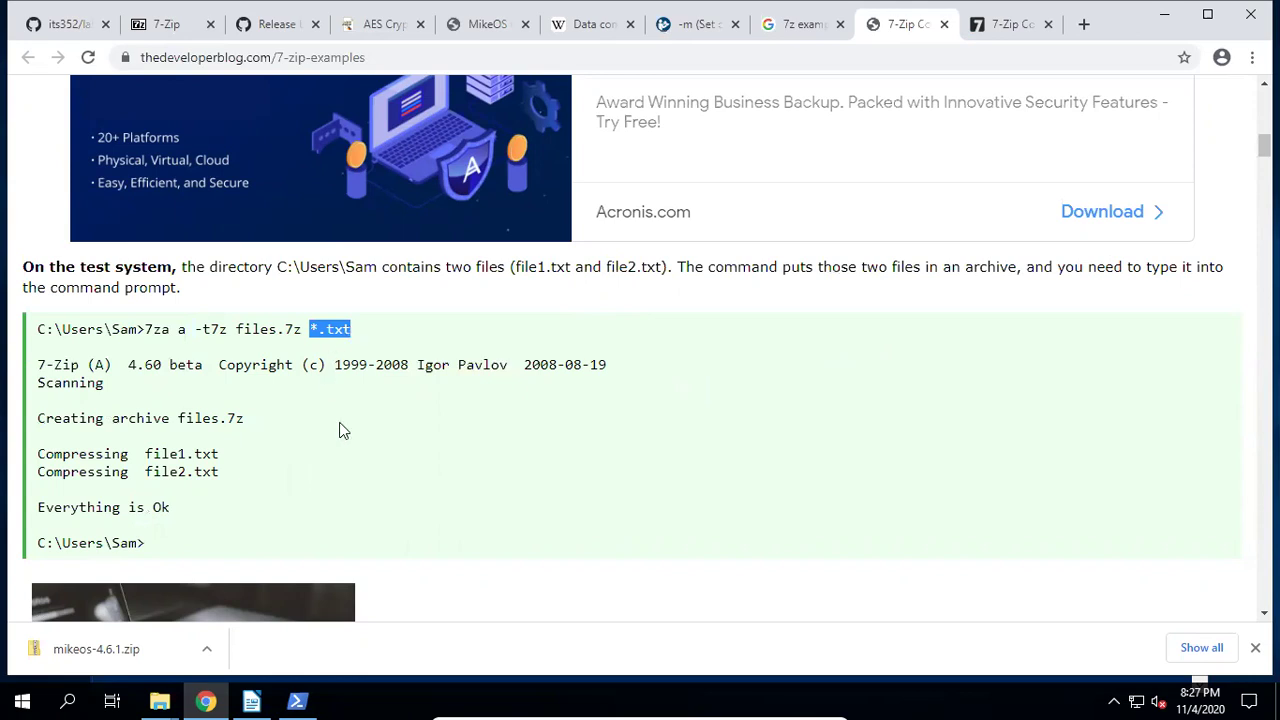
{"action": "left_click", "coordinate": [296, 700]}
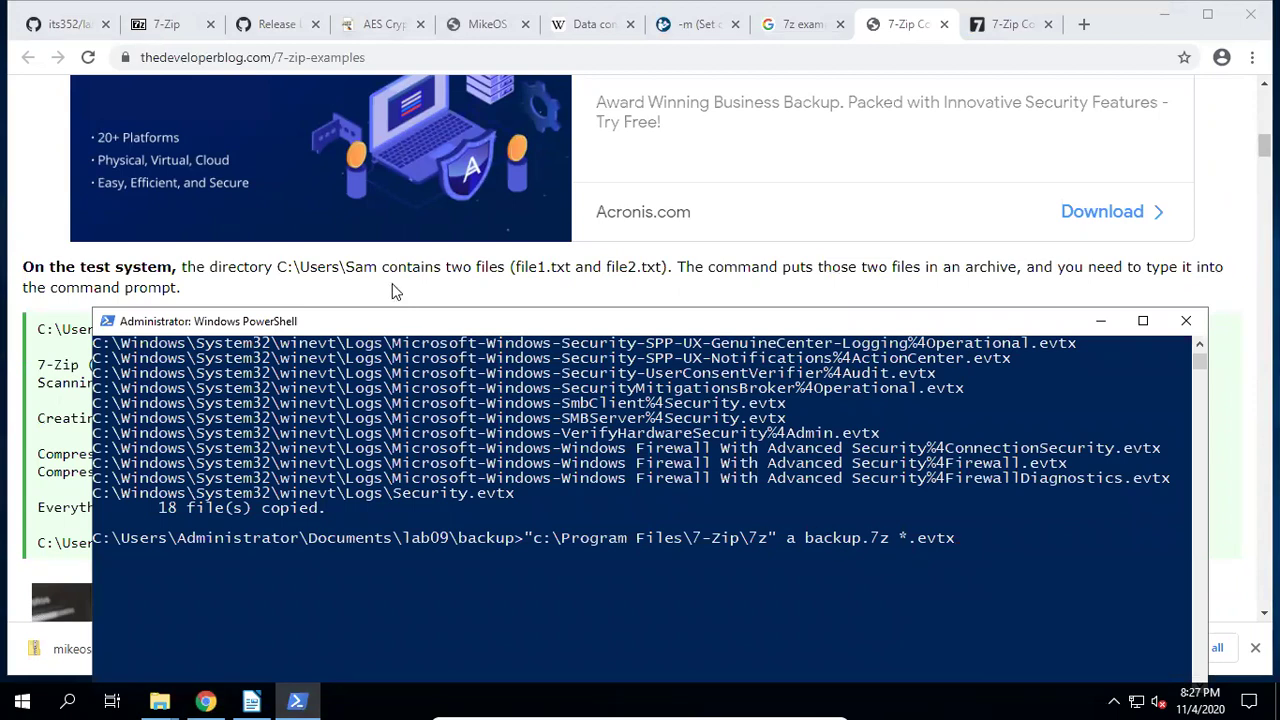
{"action": "left_click", "coordinate": [1265, 146]}
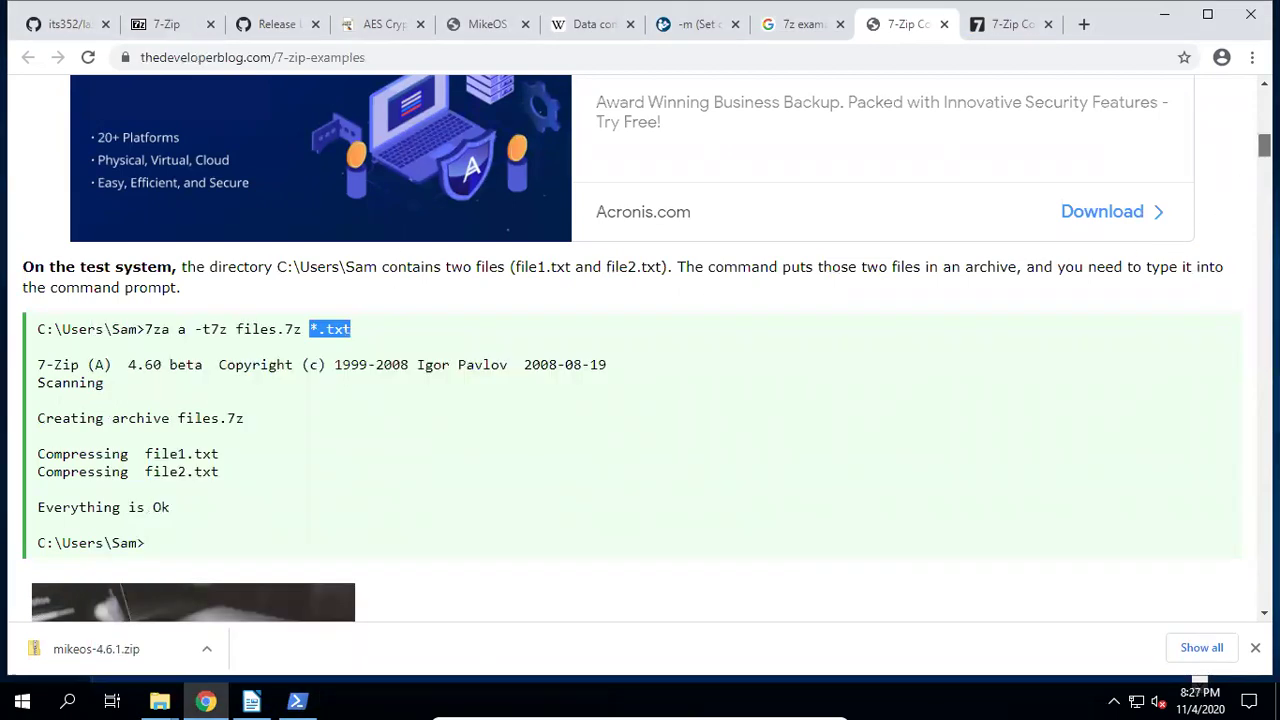
Search the page for 'level' to reach the Compression levels list (-mx0 to -mx9)
{"action": "scroll", "coordinate": [1265, 146], "scroll_direction": "down", "scroll_amount": 1}
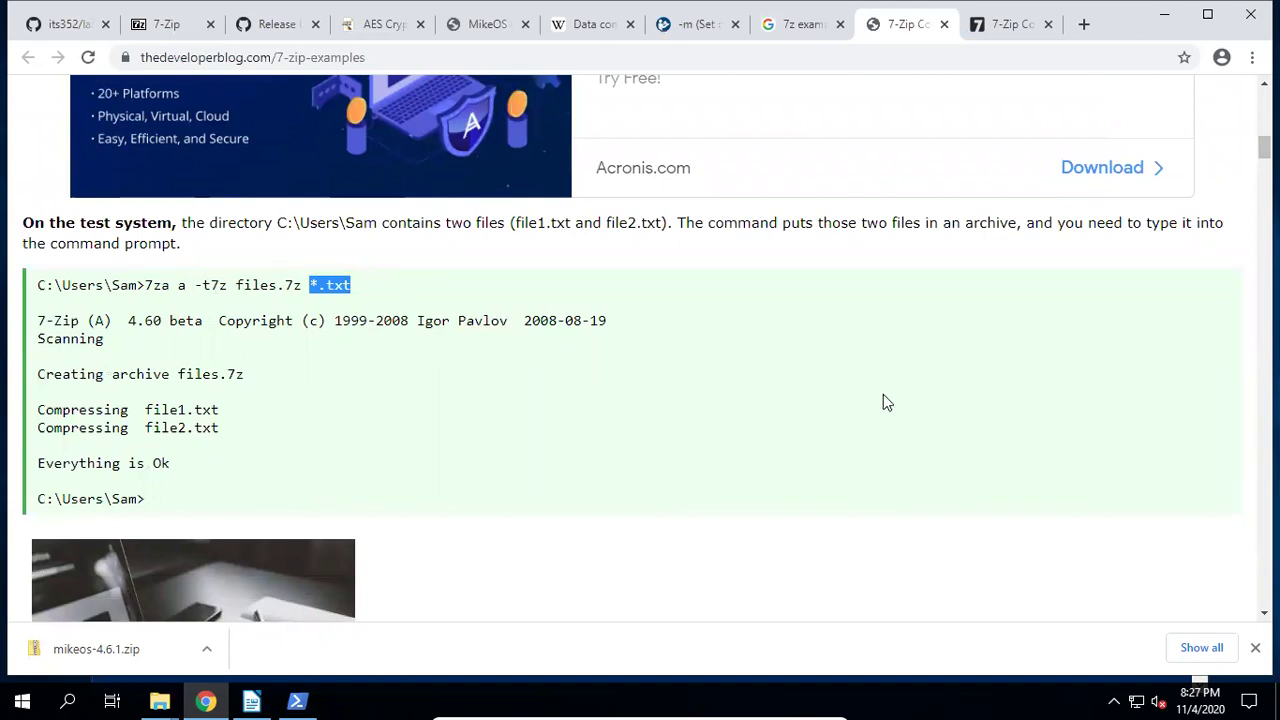
{"action": "scroll", "coordinate": [1265, 150], "scroll_direction": "down", "scroll_amount": 3}
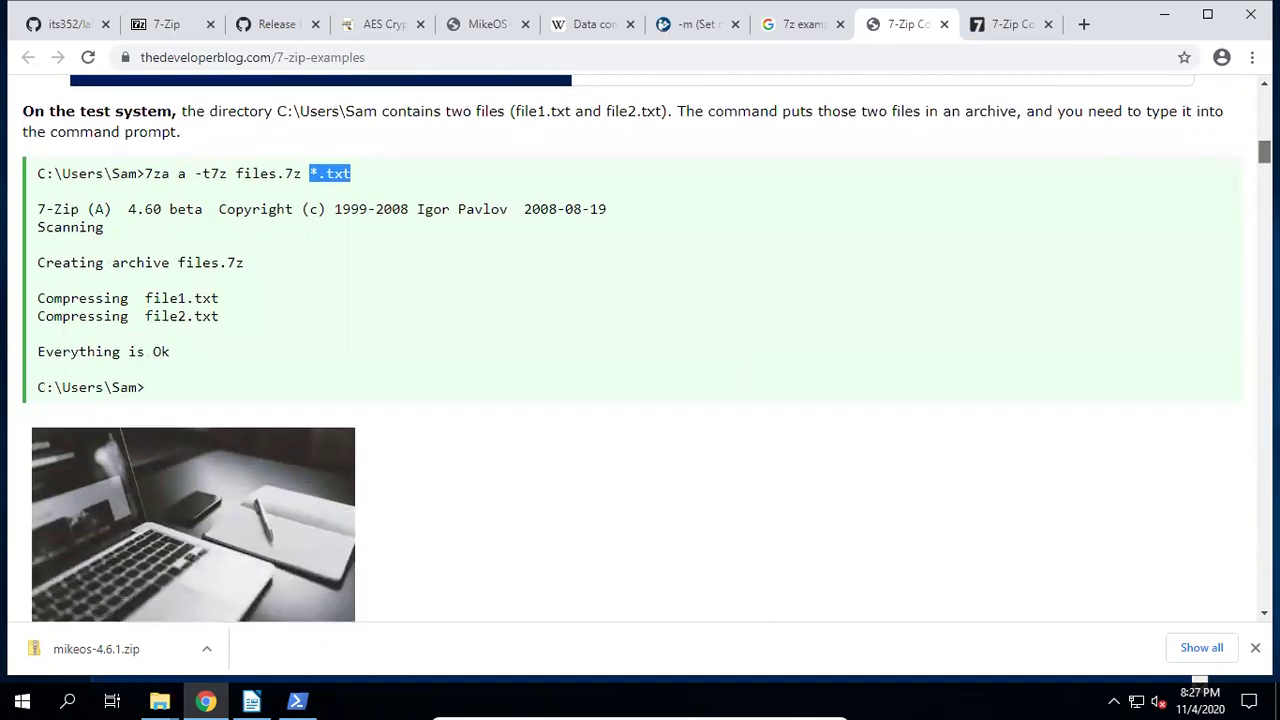
{"action": "scroll", "coordinate": [647, 348], "scroll_direction": "down", "scroll_amount": 1}
{"action": "scroll", "coordinate": [647, 348], "scroll_direction": "down", "scroll_amount": 1}
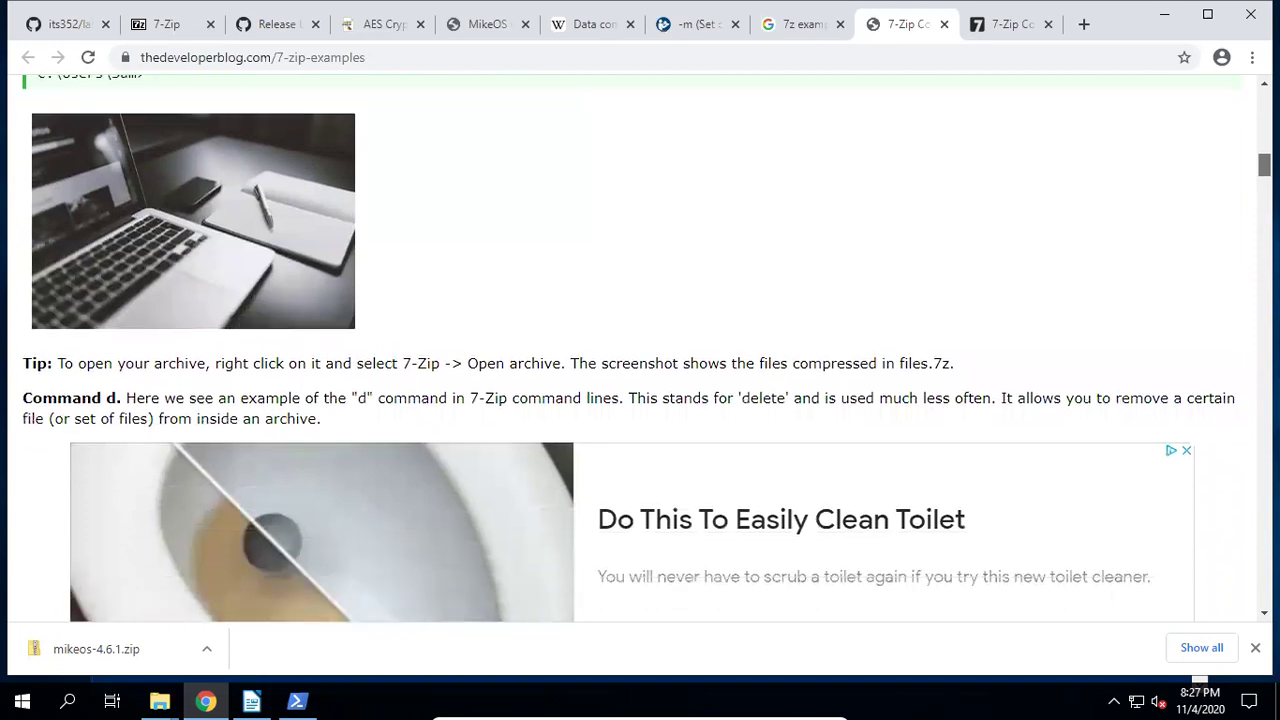
{"action": "scroll", "coordinate": [647, 348], "scroll_direction": "down", "scroll_amount": 7}
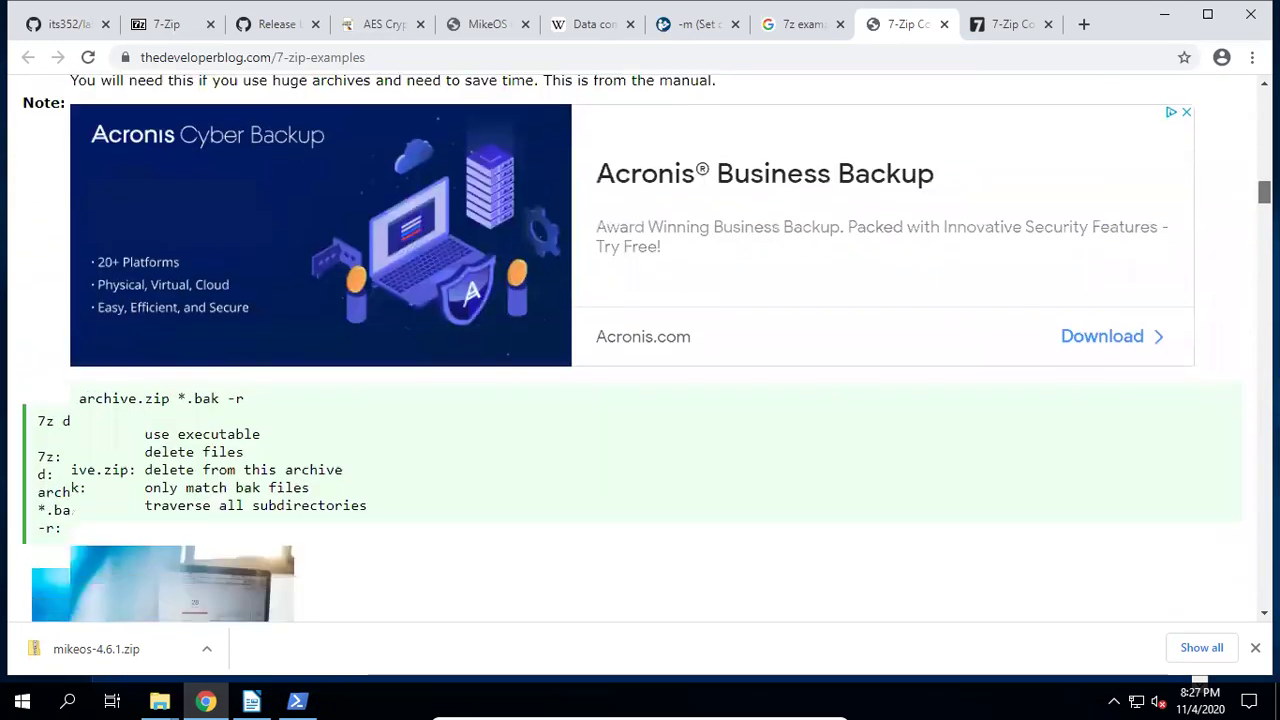
{"action": "scroll", "coordinate": [647, 348], "scroll_direction": "down", "scroll_amount": 5}
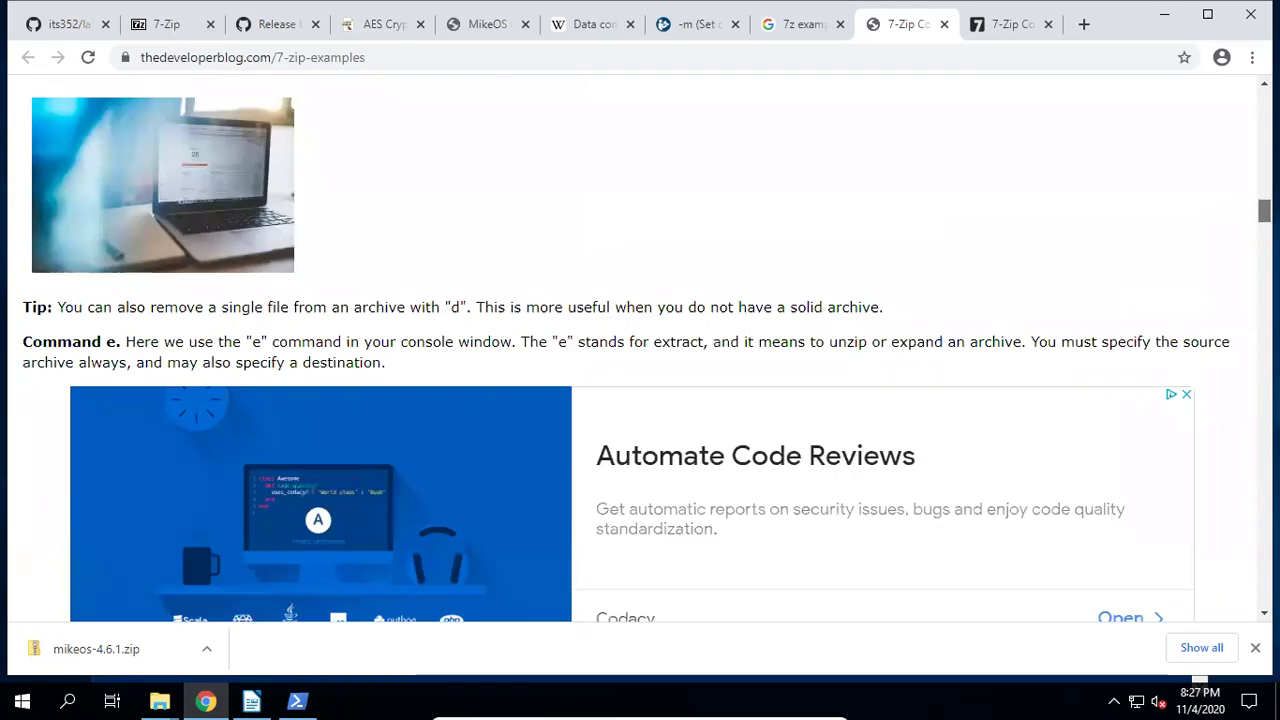
{"action": "scroll", "coordinate": [647, 348], "scroll_direction": "down", "scroll_amount": 6}
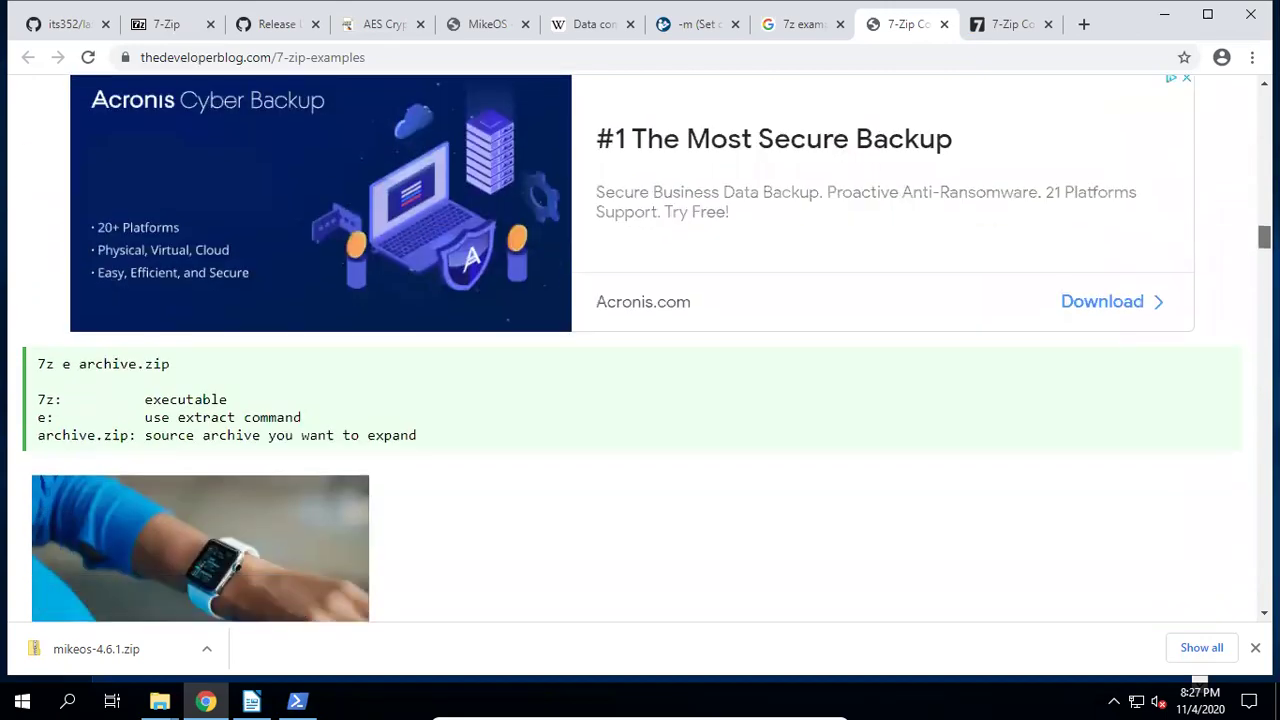
{"action": "scroll", "coordinate": [647, 348], "scroll_direction": "down", "scroll_amount": 8}
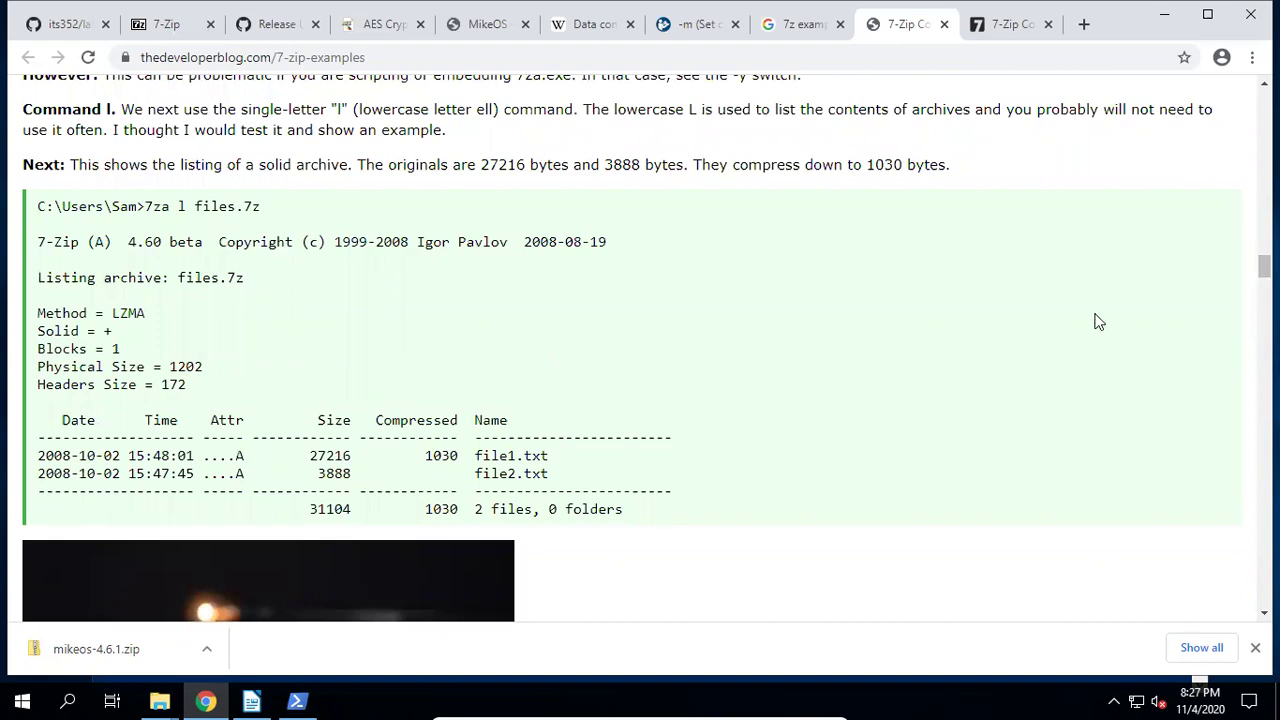
{"action": "key", "text": "ctrl+f"}
{"action": "type", "text": "level"}
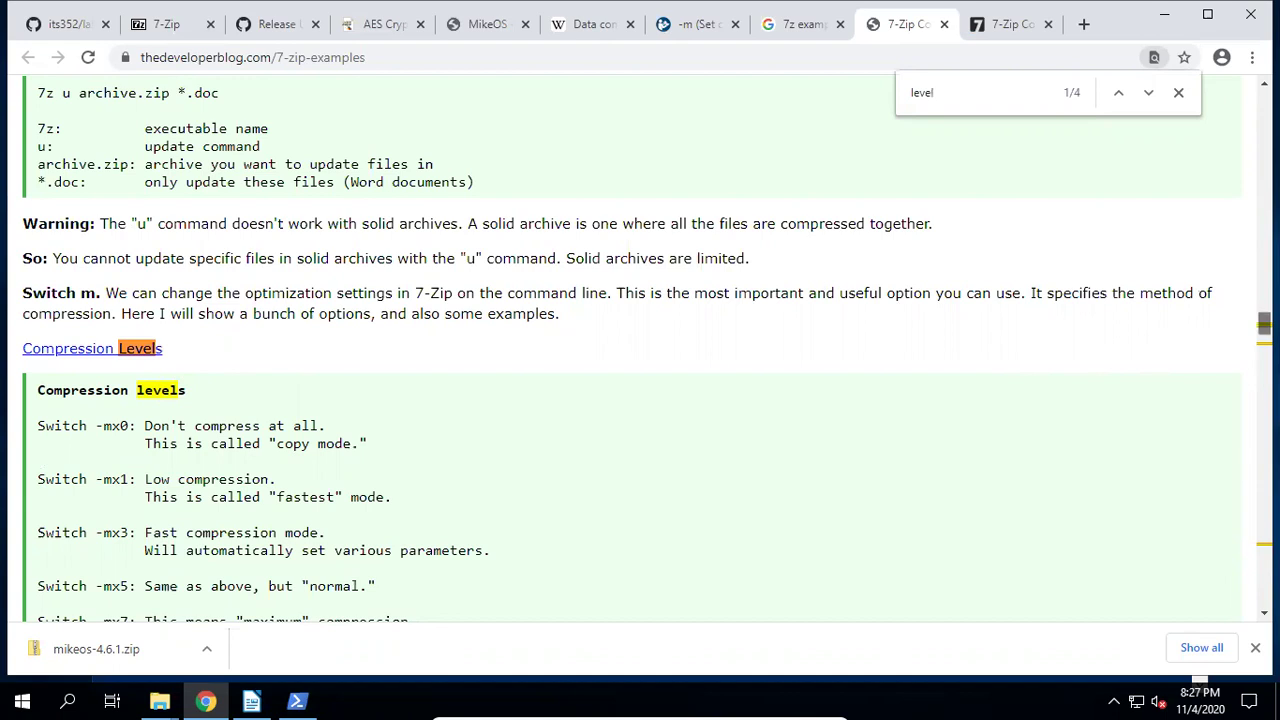
{"action": "scroll", "coordinate": [1264, 326], "scroll_direction": "down", "scroll_amount": 1}
{"action": "scroll", "coordinate": [1264, 326], "scroll_direction": "down", "scroll_amount": 1}
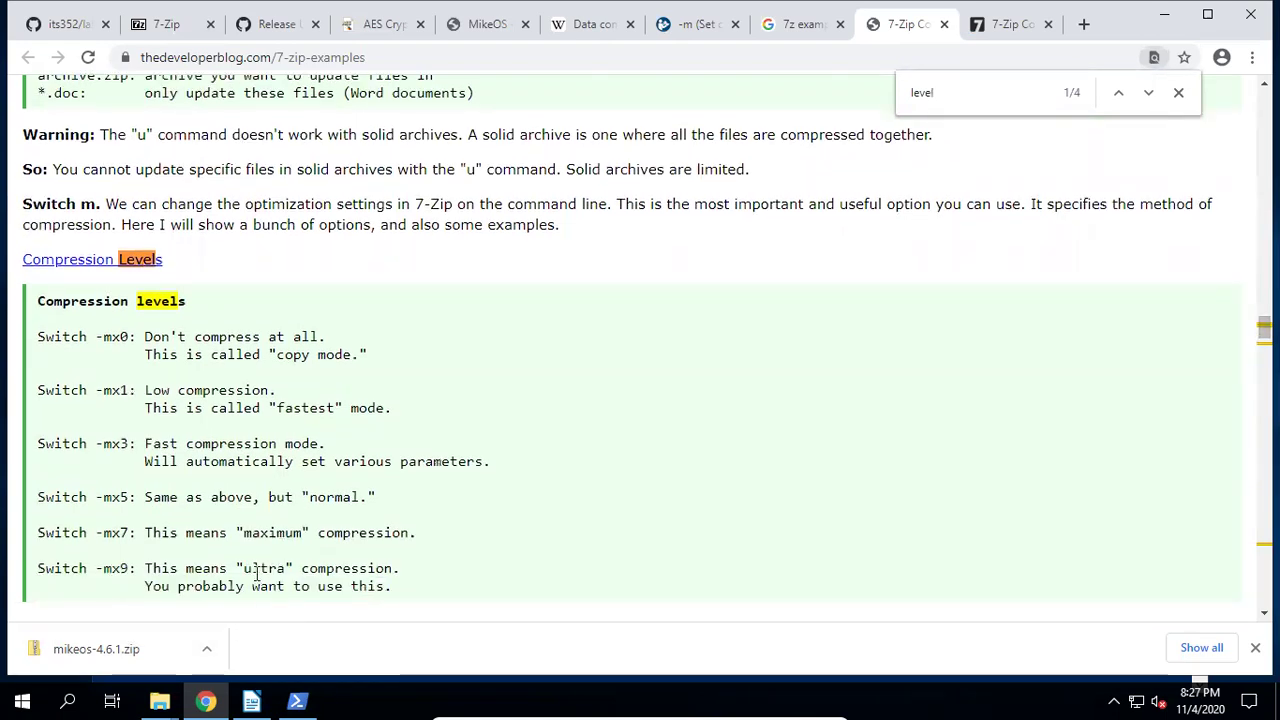
{"action": "left_click", "coordinate": [297, 701]}
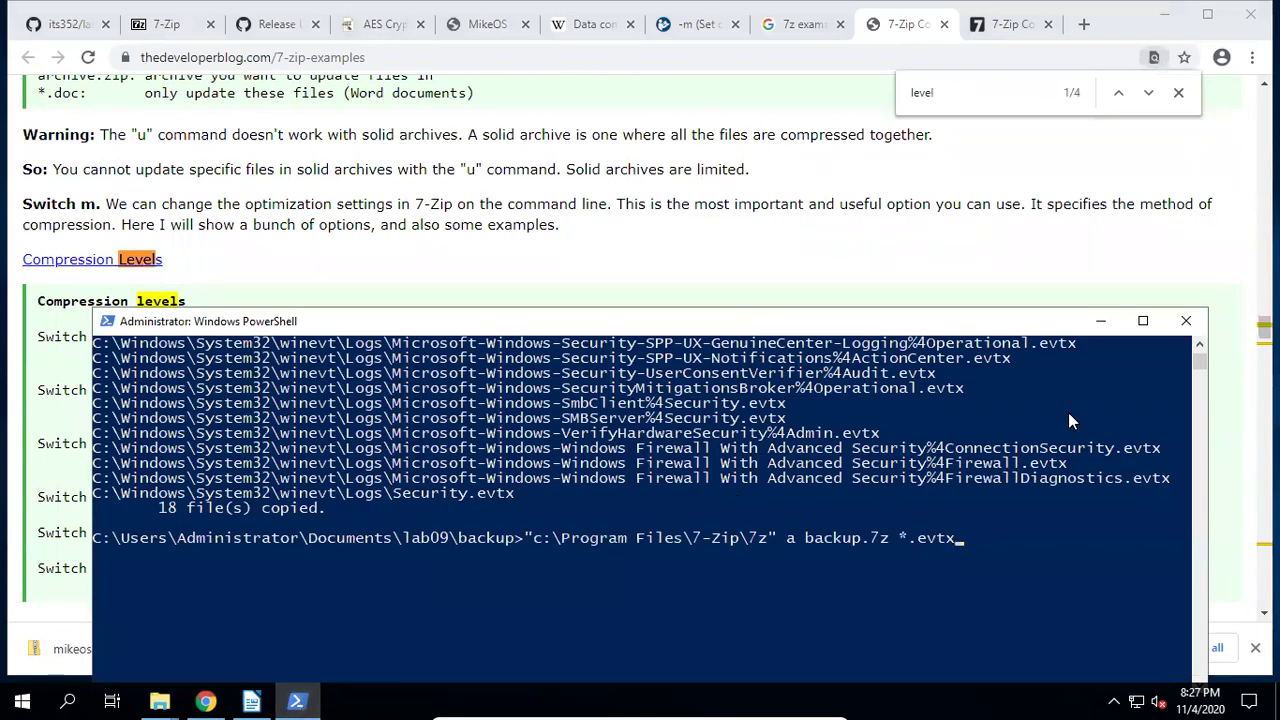
Insert '-t7z -mx9' before backup.7z in the pending 7z command
{"action": "type", "text": "_"}
{"action": "type", "text": "-t "}
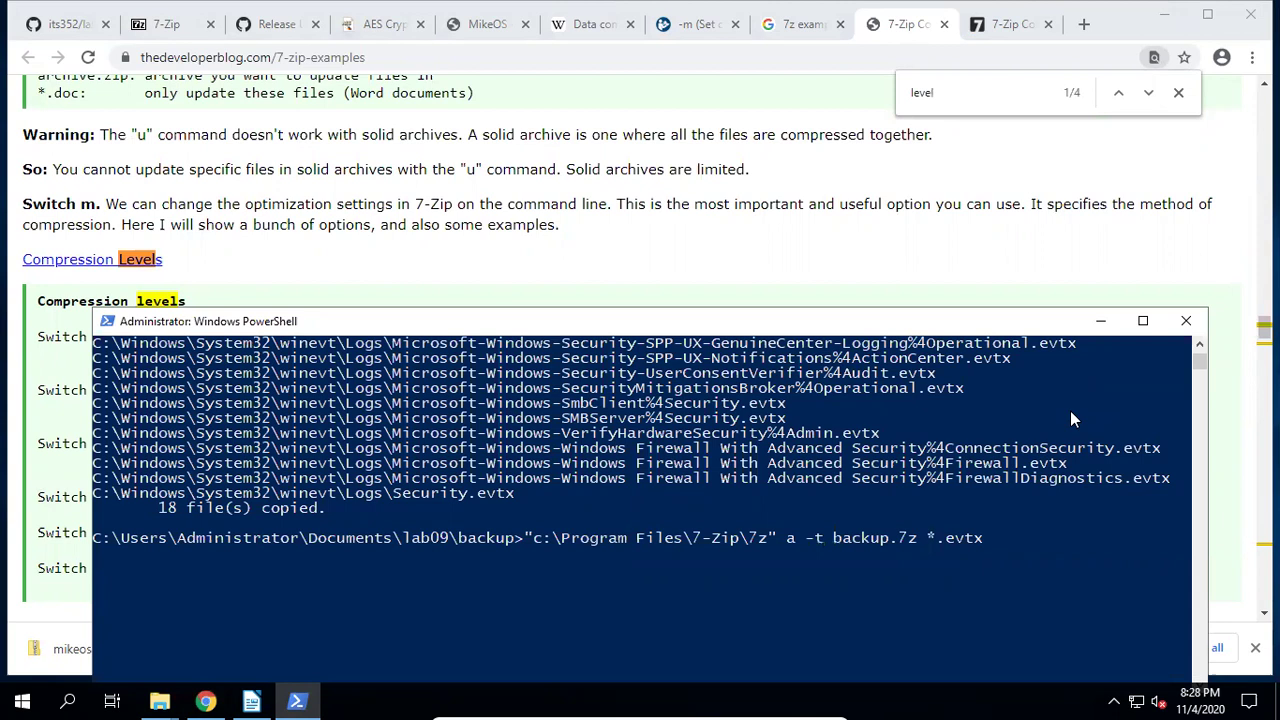
{"action": "type", "text": "7z -"}
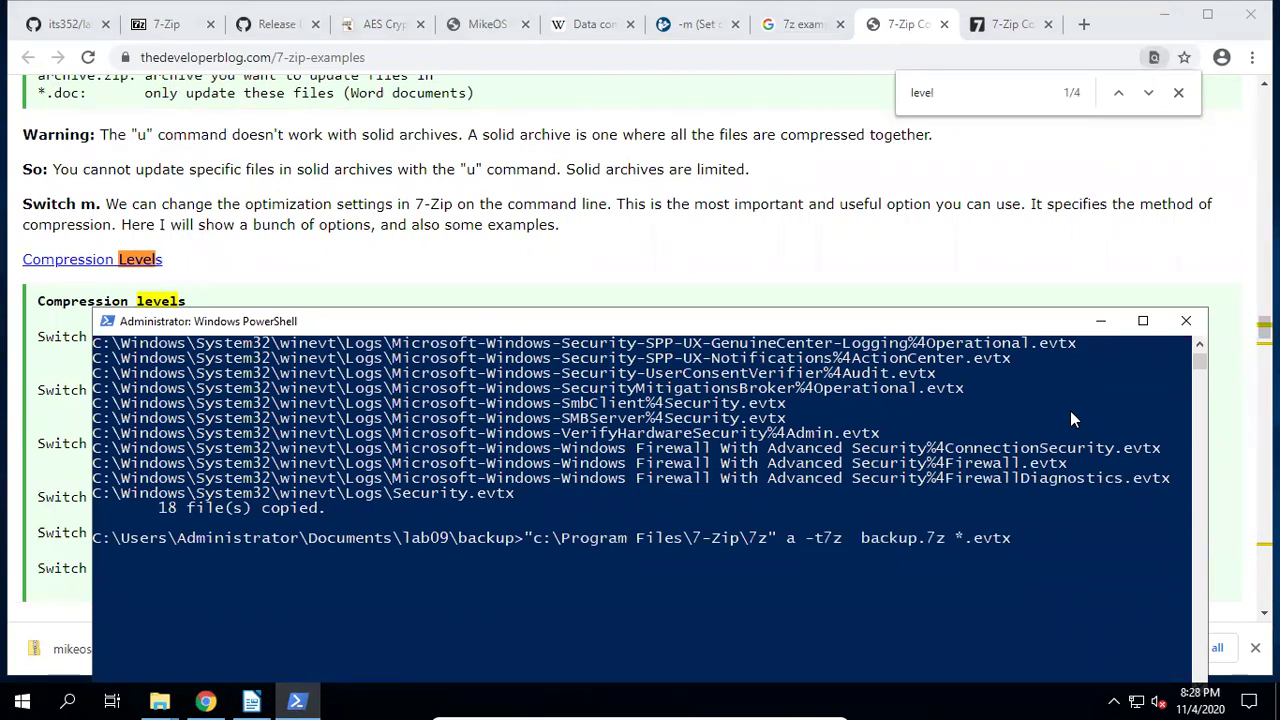
{"action": "type", "text": "mx"}
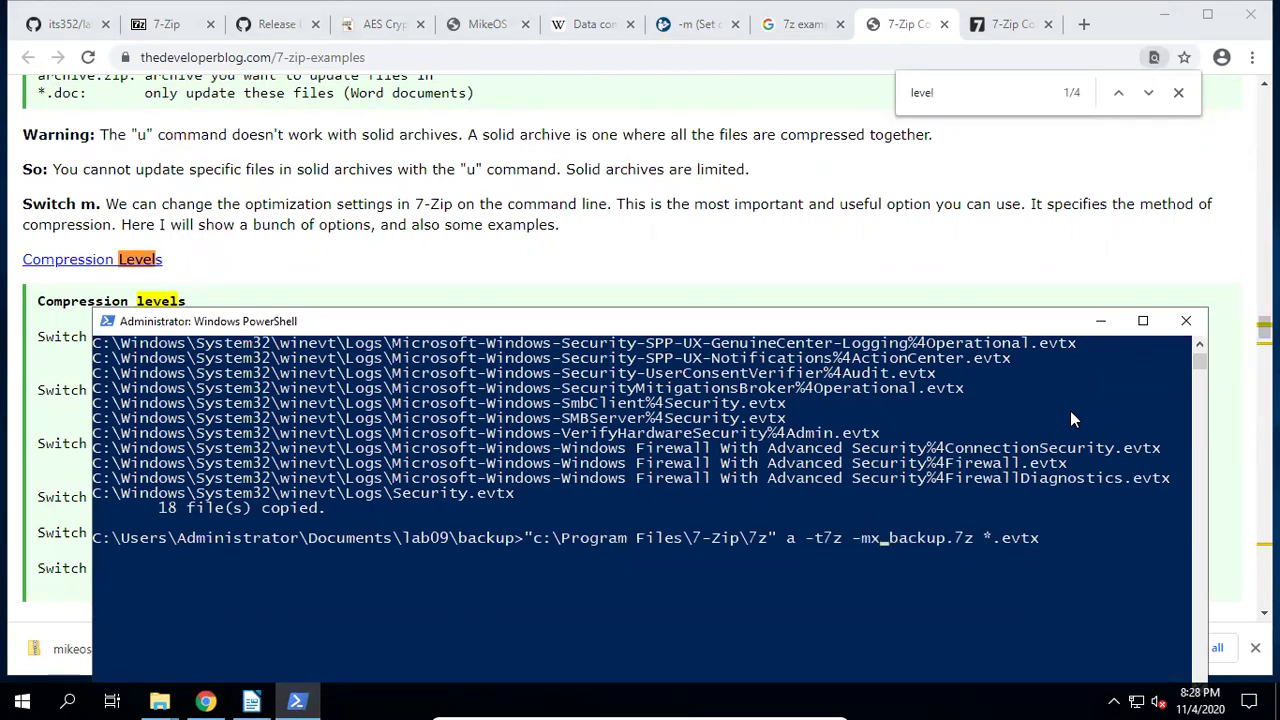
{"action": "type", "text": "9"}
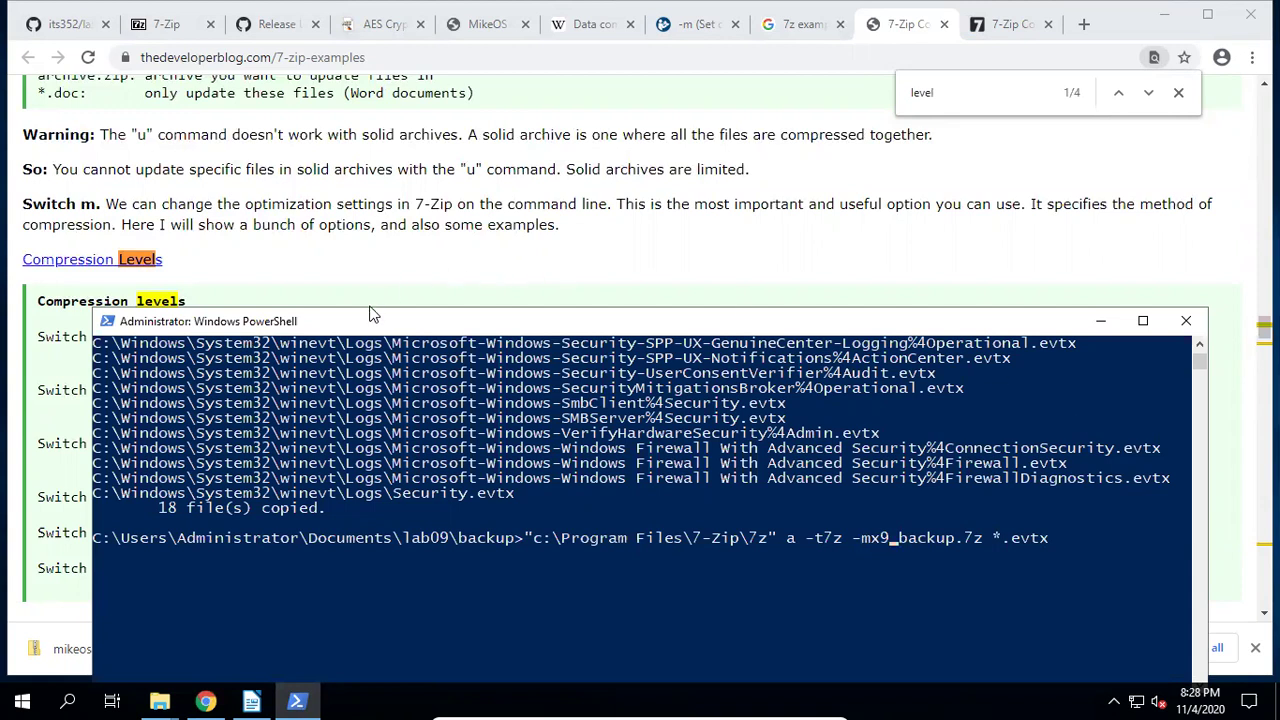
{"action": "left_click_drag", "start_coordinate": [350, 330], "coordinate": [363, 282]}
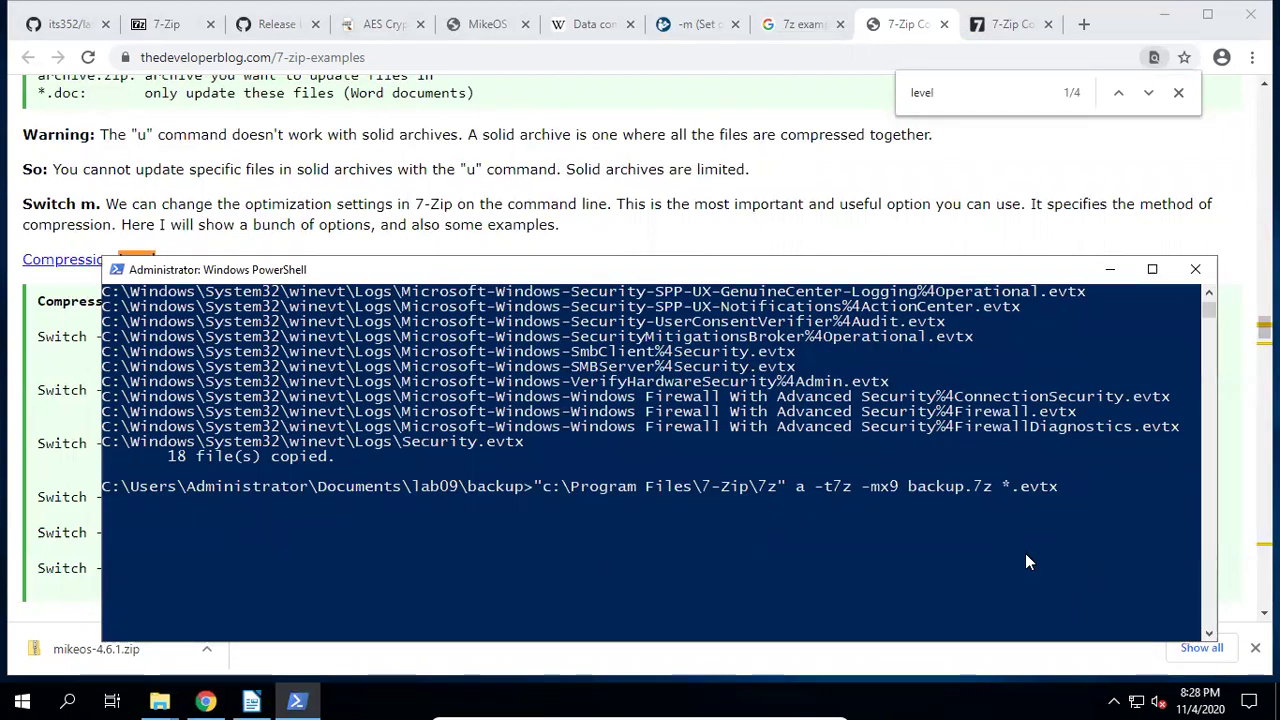
{"action": "left_click", "coordinate": [995, 485]}
{"action": "left_click_drag", "start_coordinate": [900, 490], "coordinate": [1055, 484]}
{"action": "left_click", "coordinate": [997, 487]}
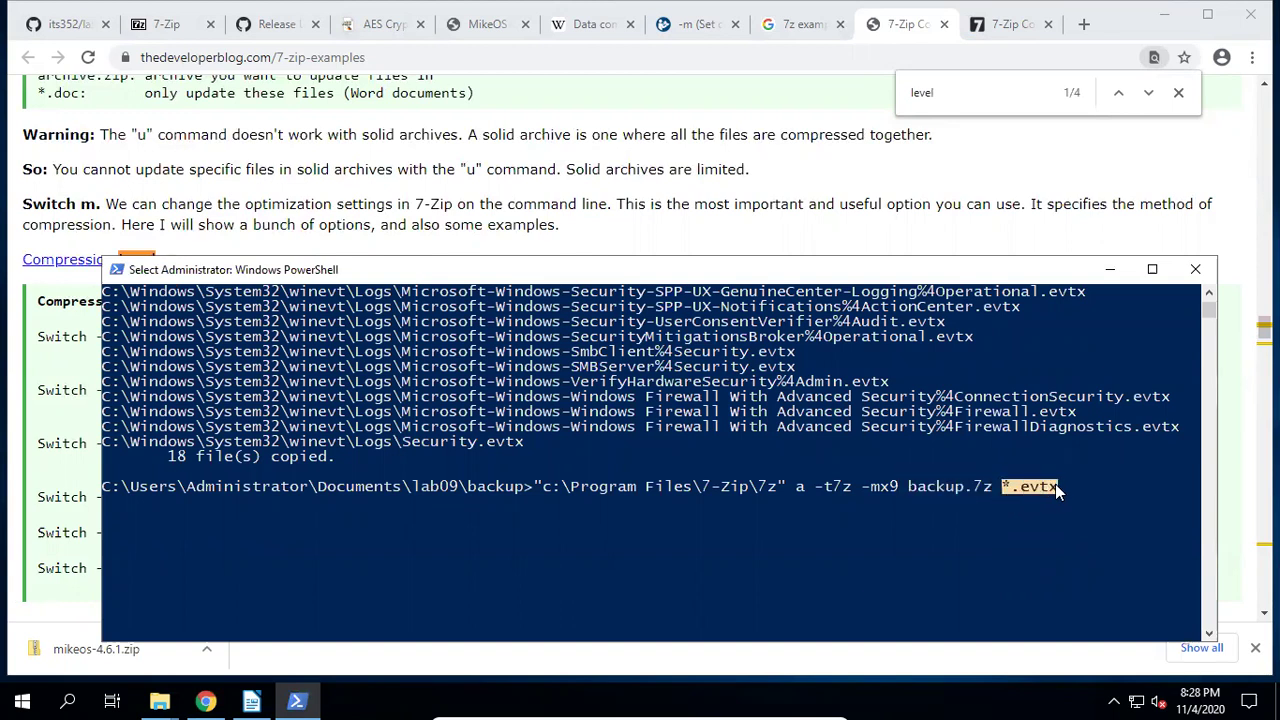
{"action": "left_click", "coordinate": [1070, 488]}
{"action": "left_click", "coordinate": [608, 222]}
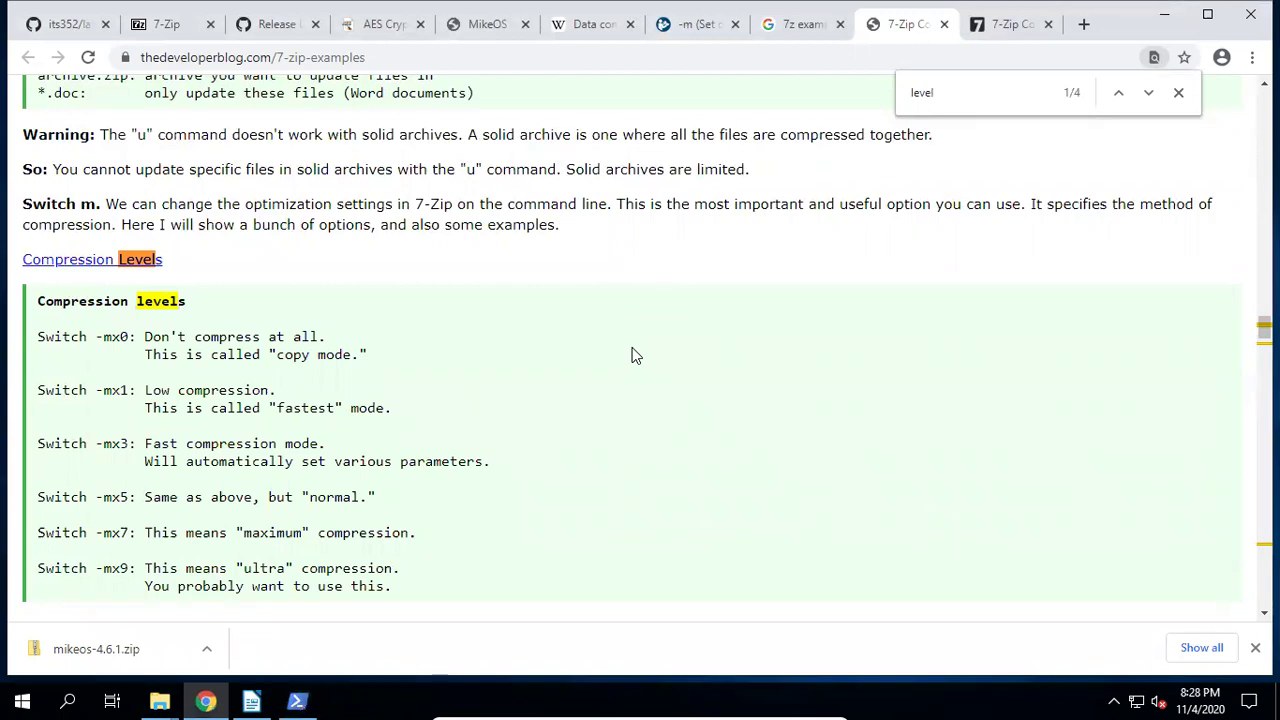
Search the examples page for 'delete', then 'remove', to reach the Command d section
{"action": "key", "text": "ctrl+f"}
{"action": "type", "text": "delt"}
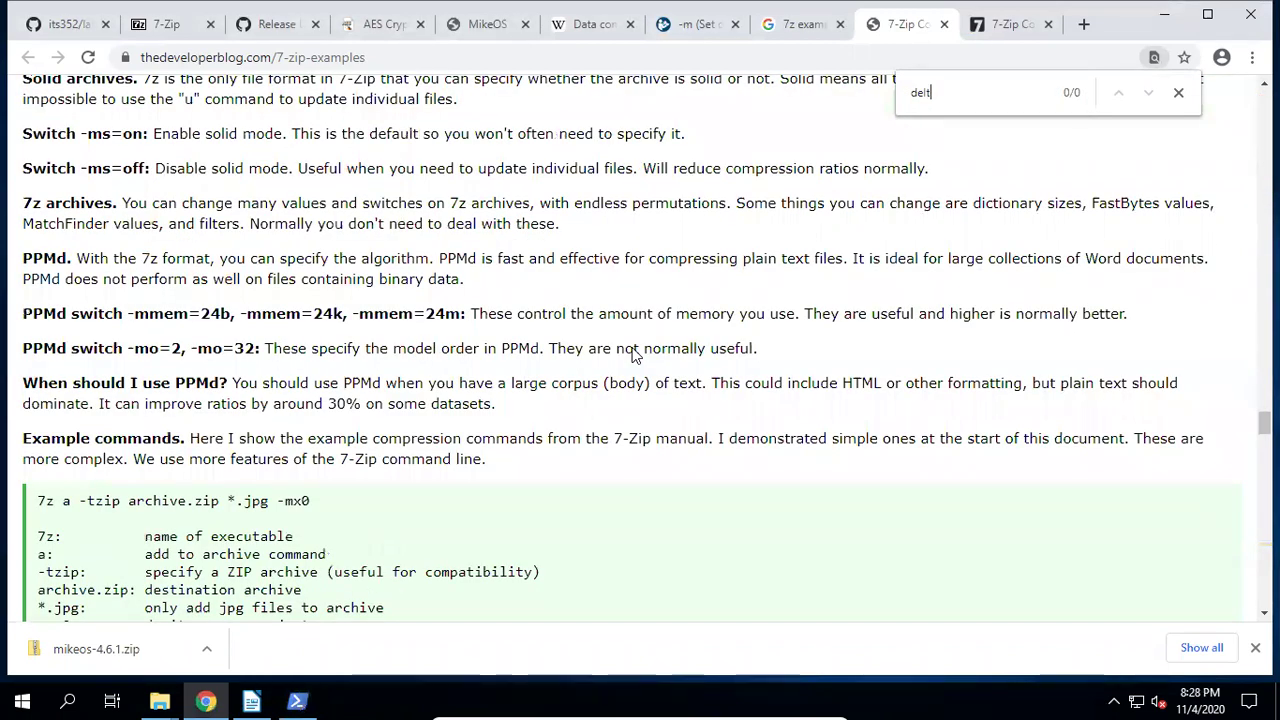
{"action": "key", "text": "BackSpace"}
{"action": "type", "text": "e"}
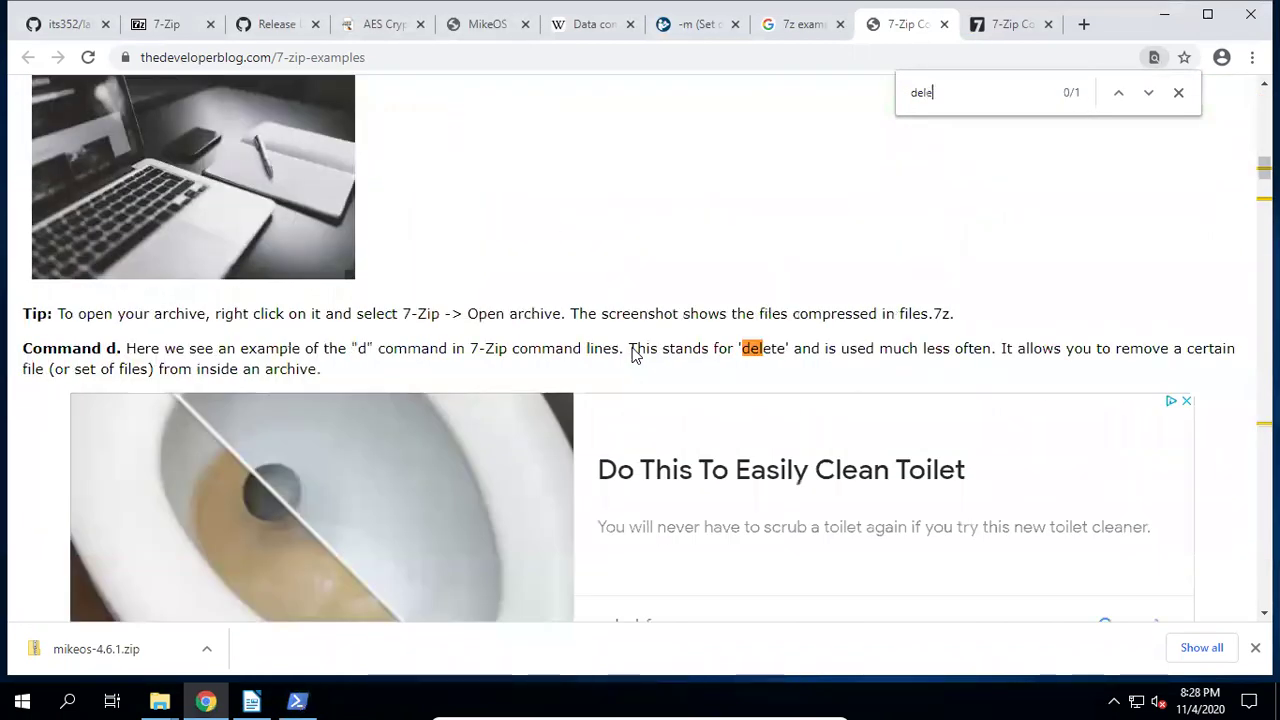
{"action": "type", "text": "te"}
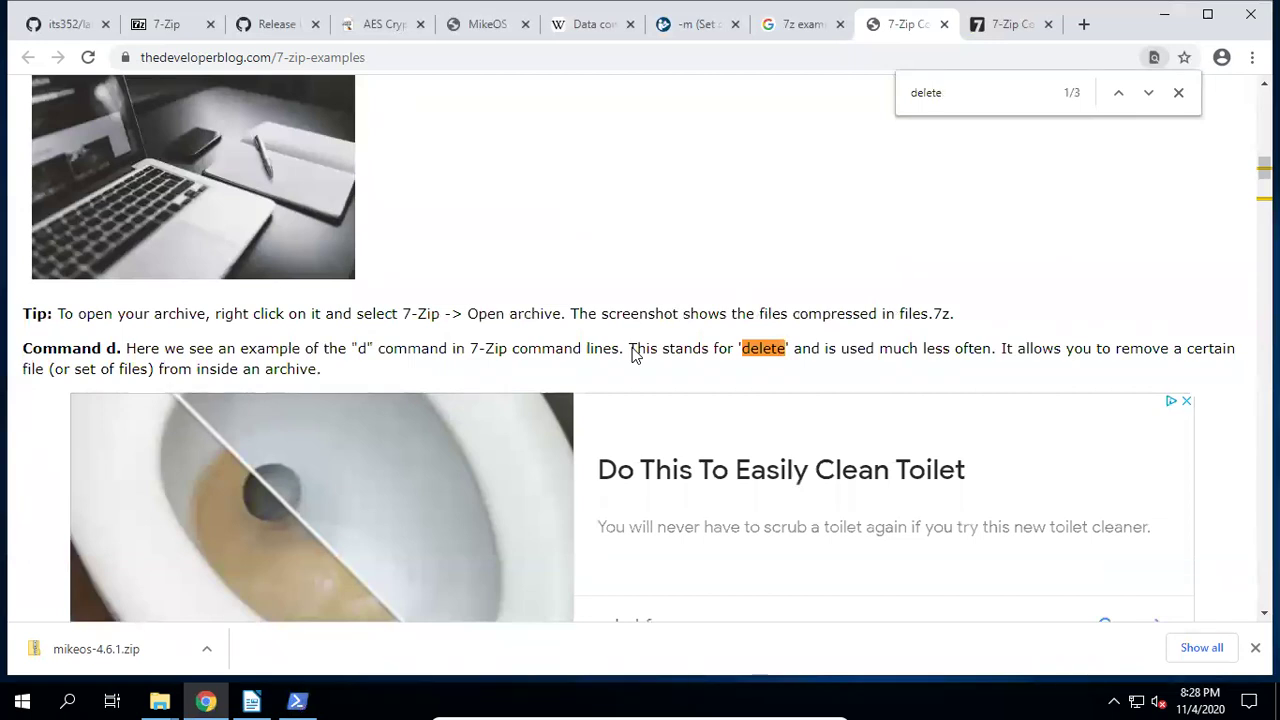
{"action": "left_click", "coordinate": [1148, 94]}
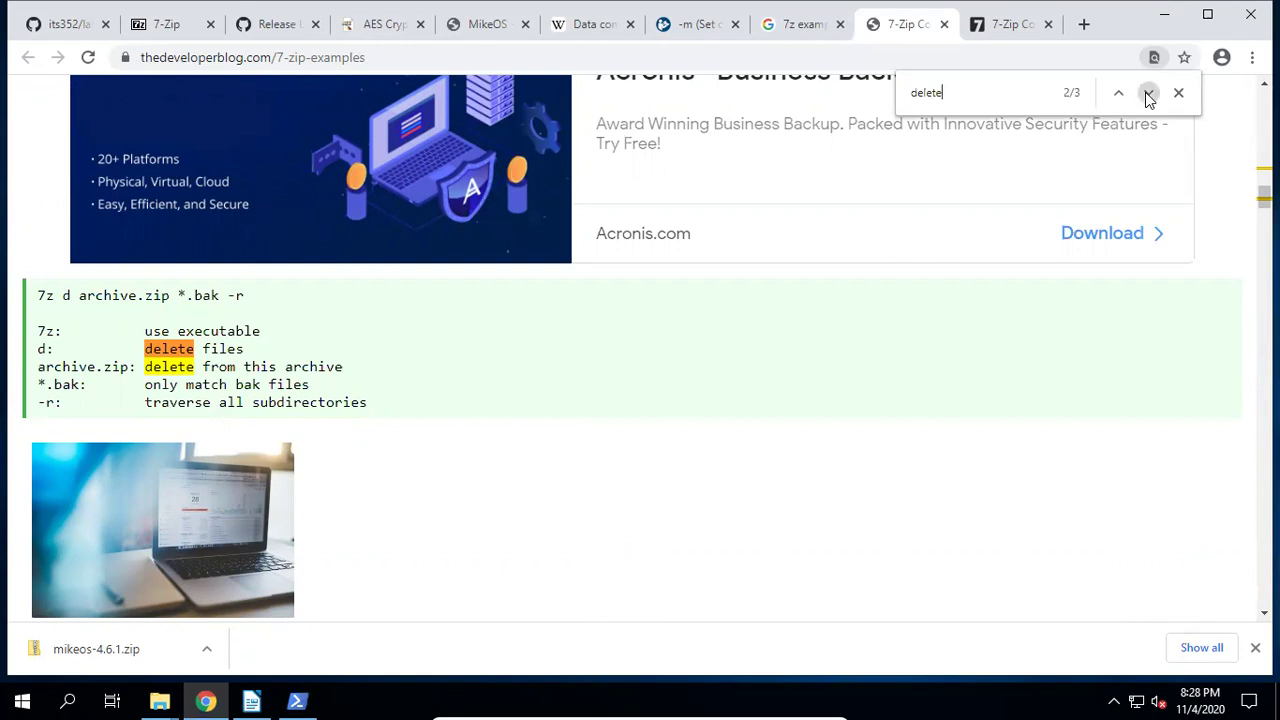
{"action": "left_click", "coordinate": [1148, 94]}
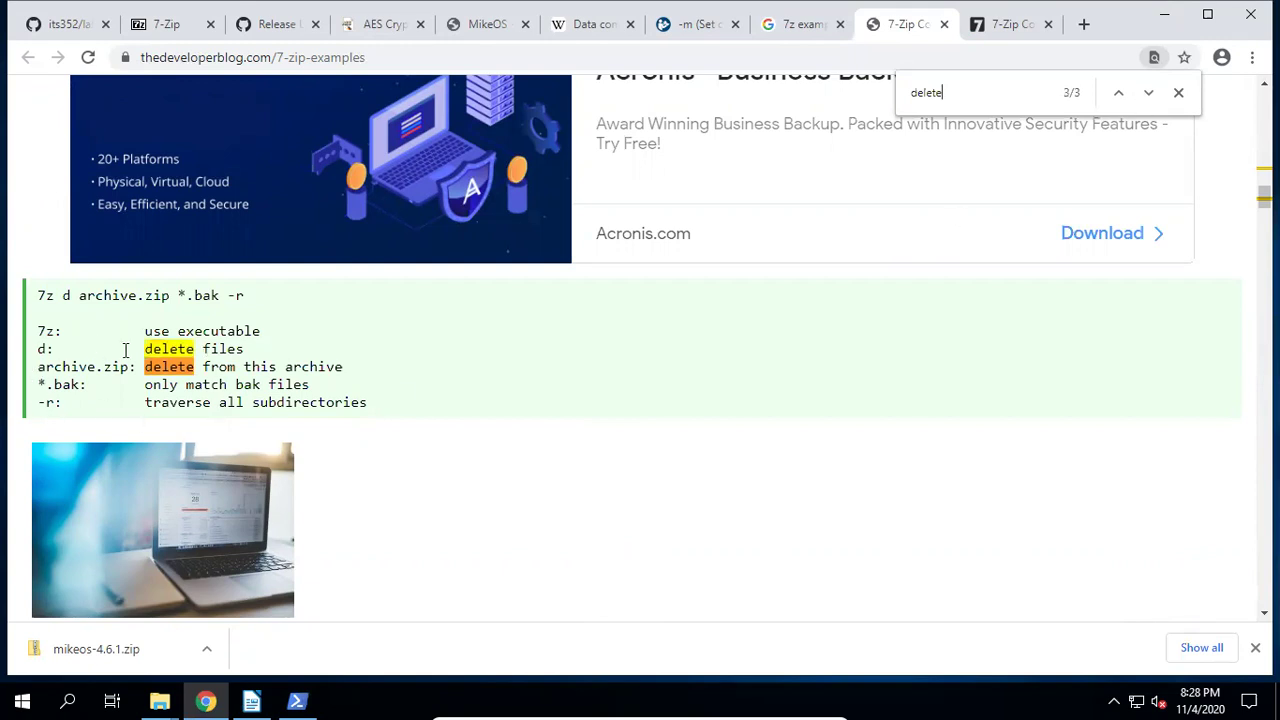
{"action": "double_click", "coordinate": [909, 97]}
{"action": "type", "text": "remove"}
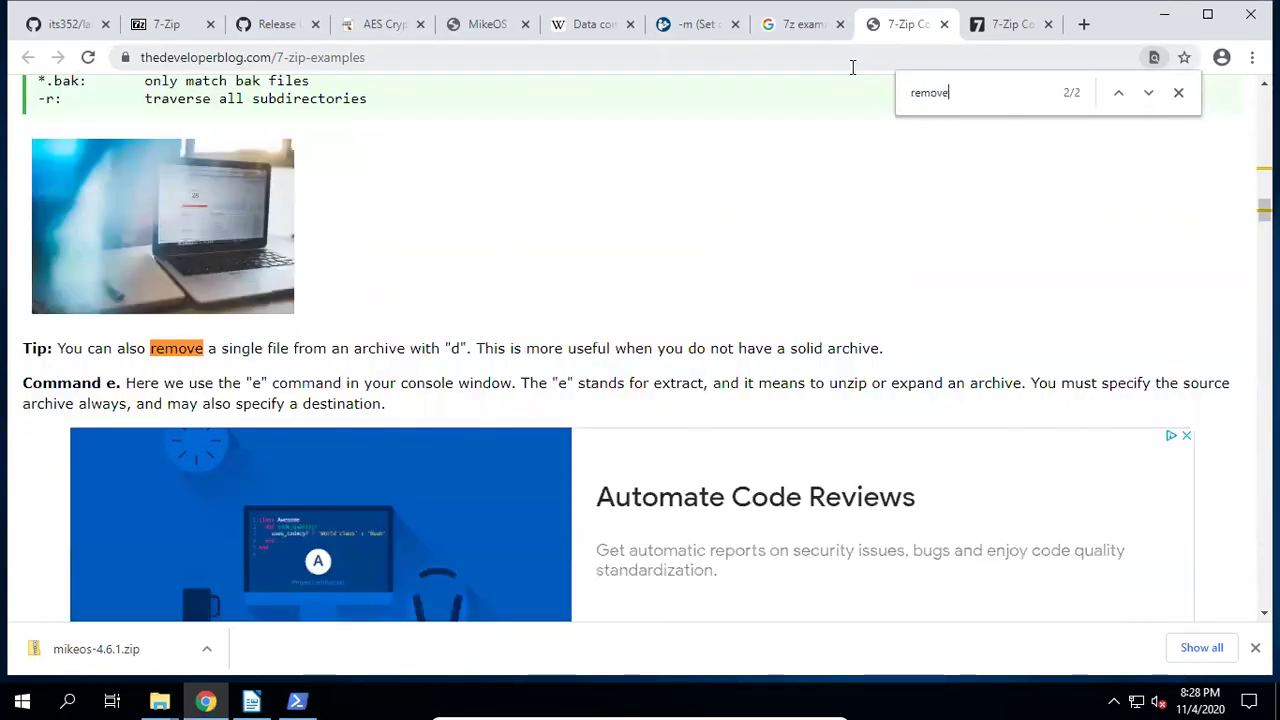
{"action": "left_click", "coordinate": [1149, 93]}
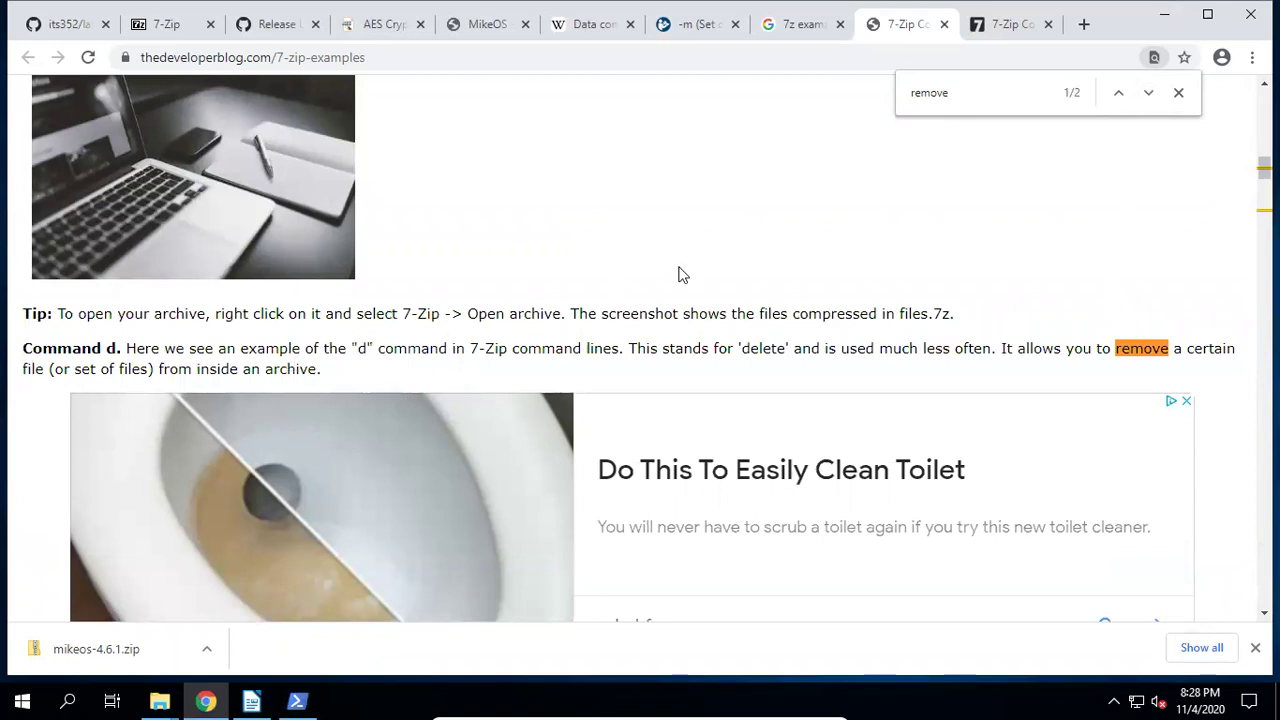
On the 7ziphelp.com guide, scroll the article and search it for 'delete'
{"action": "left_click", "coordinate": [1001, 27]}
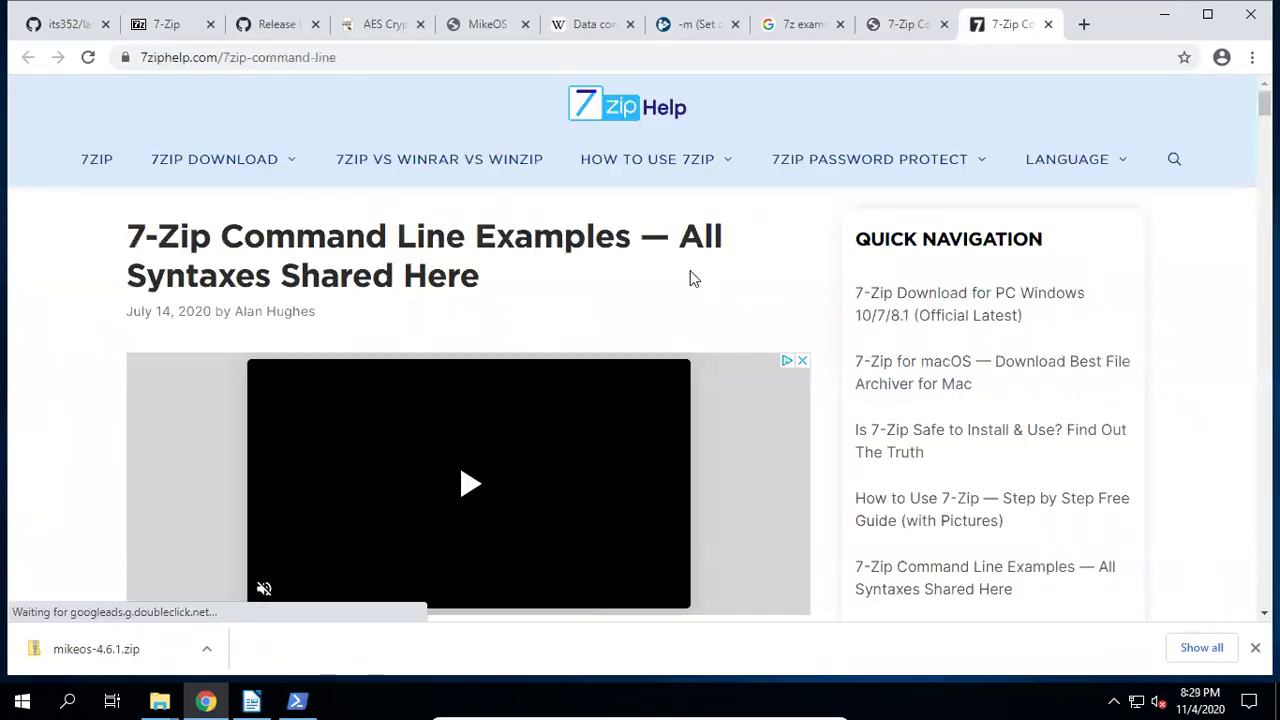
{"action": "scroll", "coordinate": [640, 350], "scroll_direction": "down", "scroll_amount": 5}
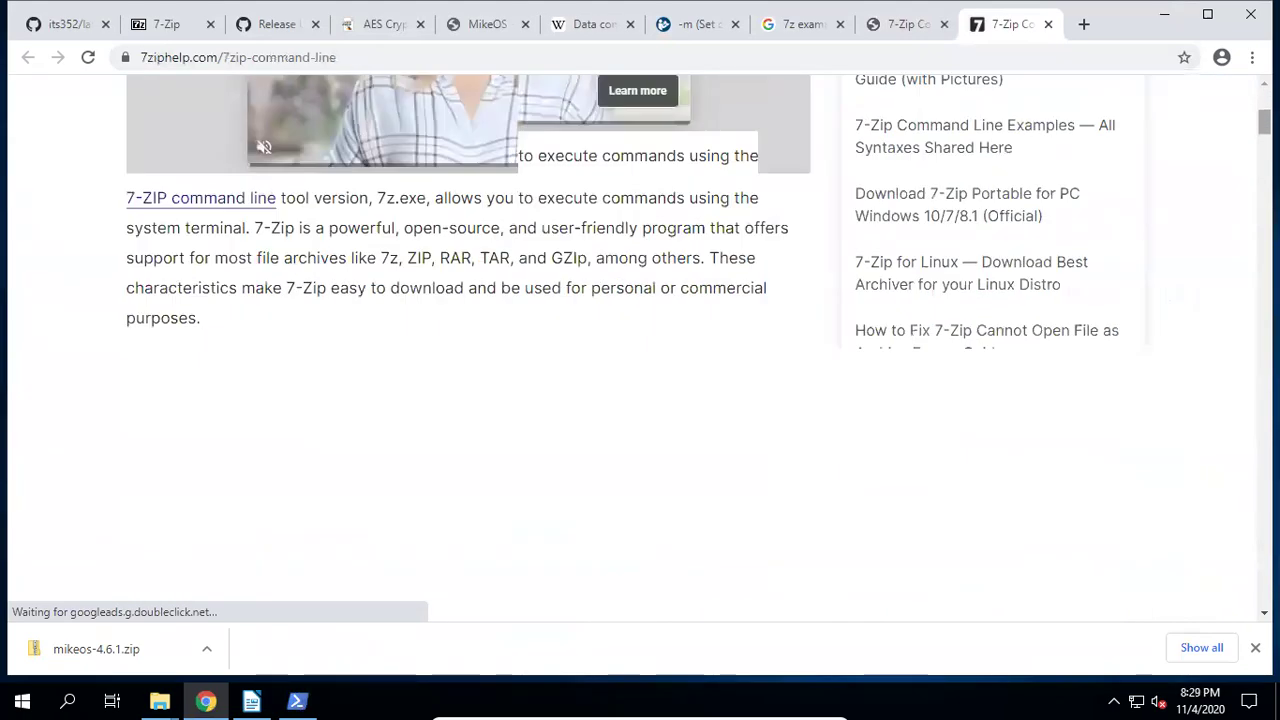
{"action": "scroll", "coordinate": [640, 350], "scroll_direction": "down", "scroll_amount": 1}
{"action": "scroll", "coordinate": [468, 350], "scroll_direction": "down", "scroll_amount": 5}
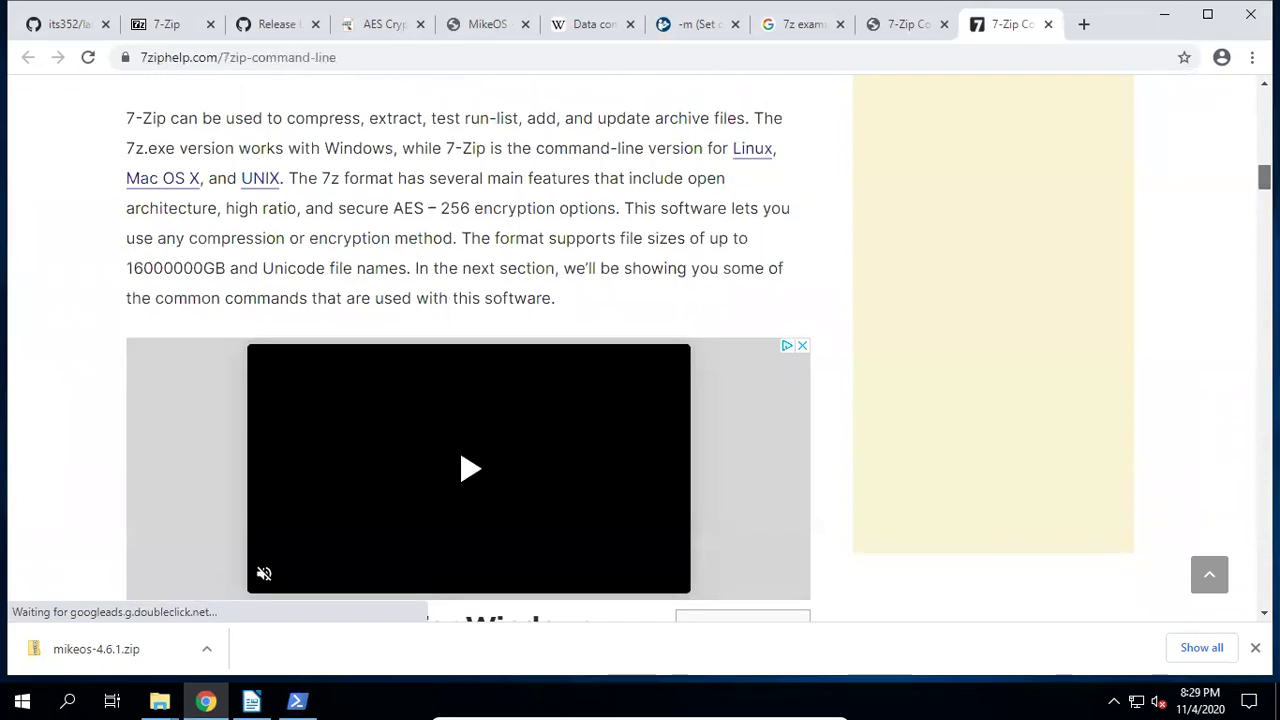
{"action": "scroll", "coordinate": [468, 350], "scroll_direction": "down", "scroll_amount": 5}
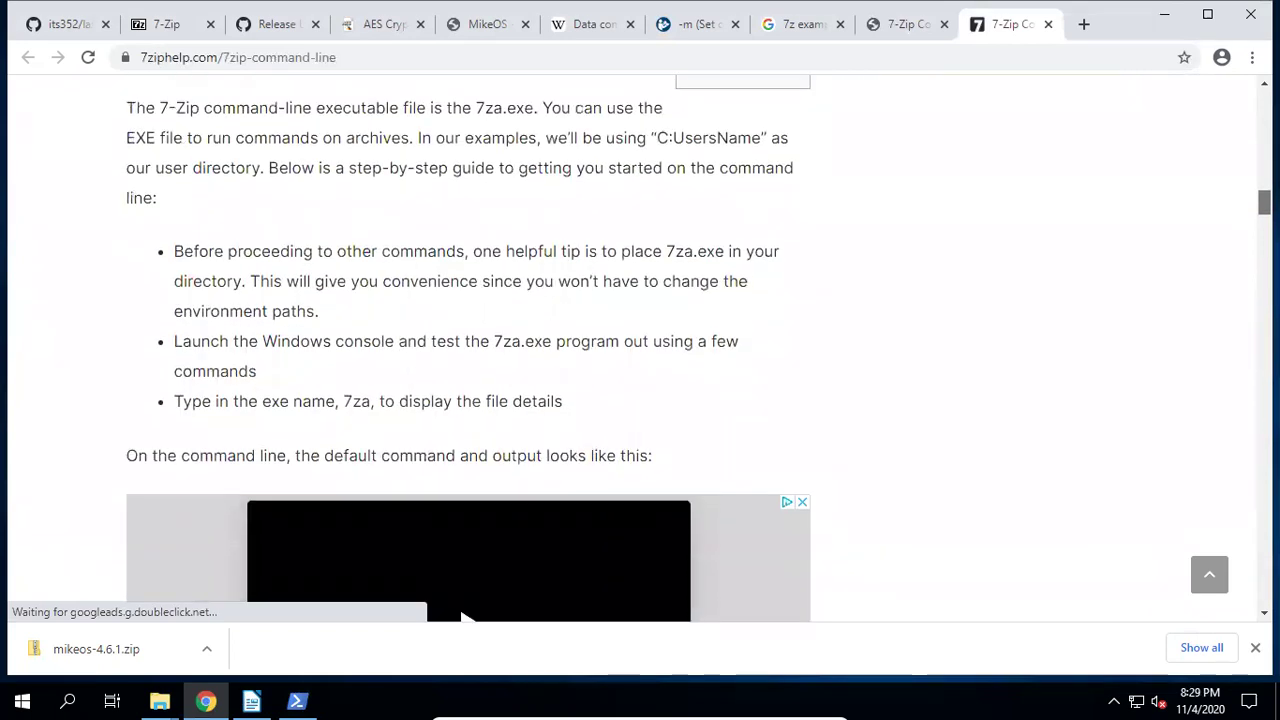
{"action": "scroll", "coordinate": [468, 350], "scroll_direction": "down", "scroll_amount": 6}
{"action": "scroll", "coordinate": [468, 350], "scroll_direction": "down", "scroll_amount": 5}
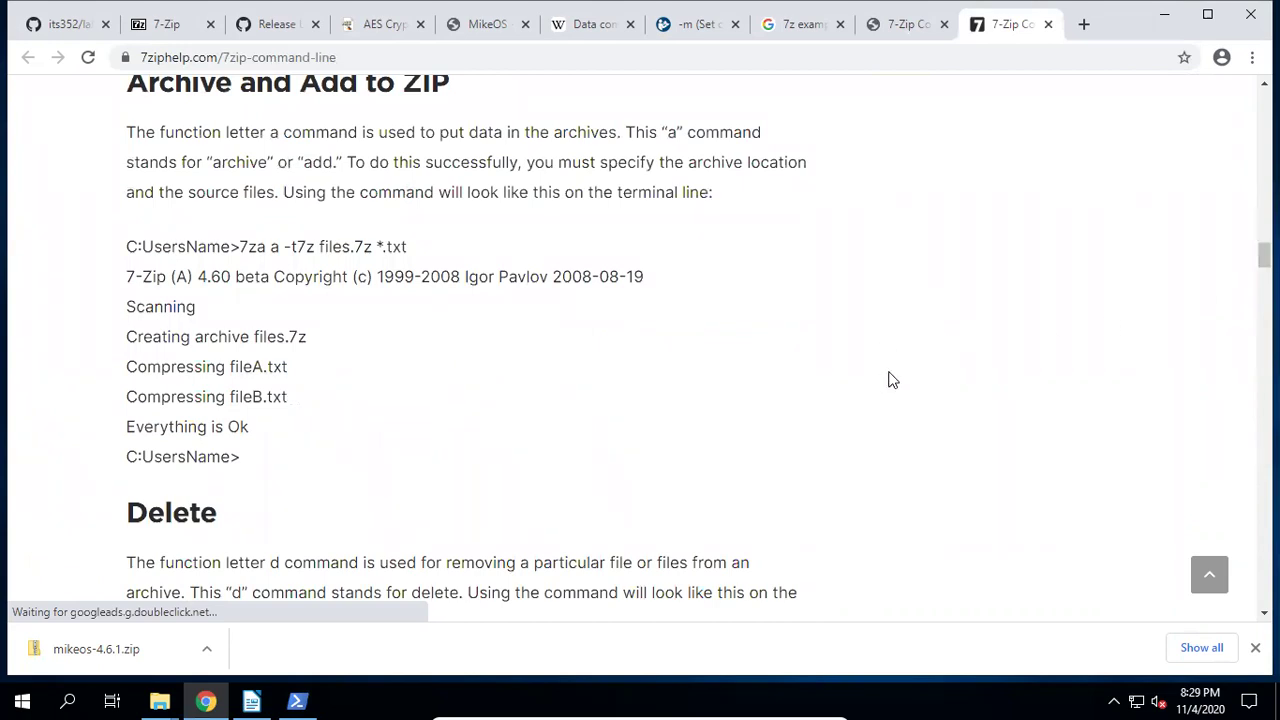
{"action": "key", "text": "ctrl+f"}
{"action": "type", "text": "remove"}
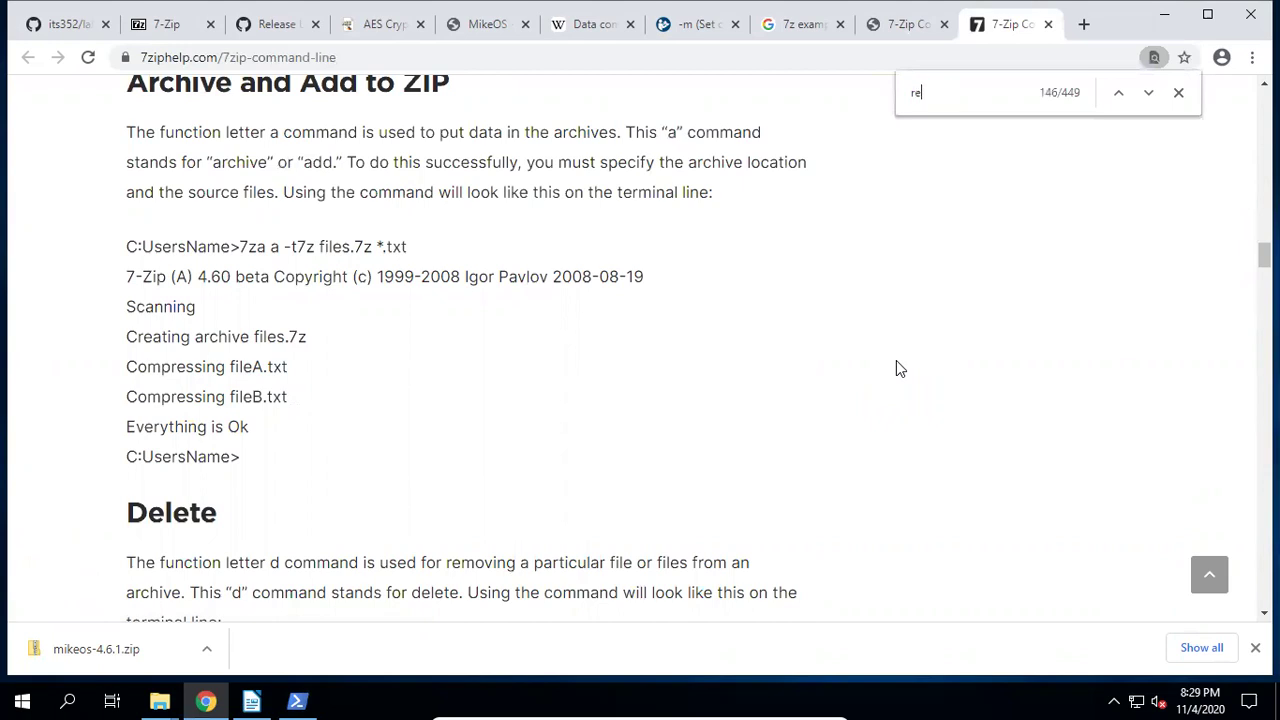
{"action": "key", "text": "BackSpace"}
{"action": "key", "text": "BackSpace"}
{"action": "key", "text": "BackSpace"}
{"action": "key", "text": "BackSpace"}
{"action": "key", "text": "BackSpace"}
{"action": "key", "text": "BackSpace"}
{"action": "type", "text": "dele"}
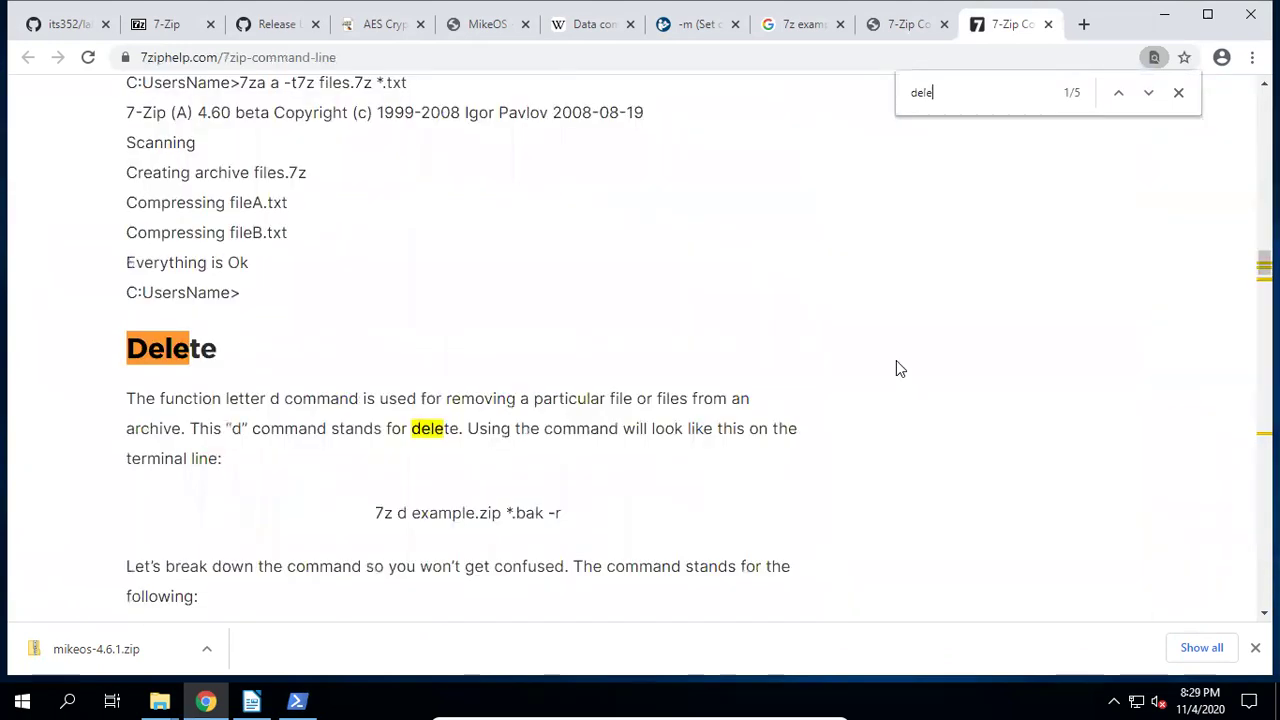
{"action": "type", "text": "te"}
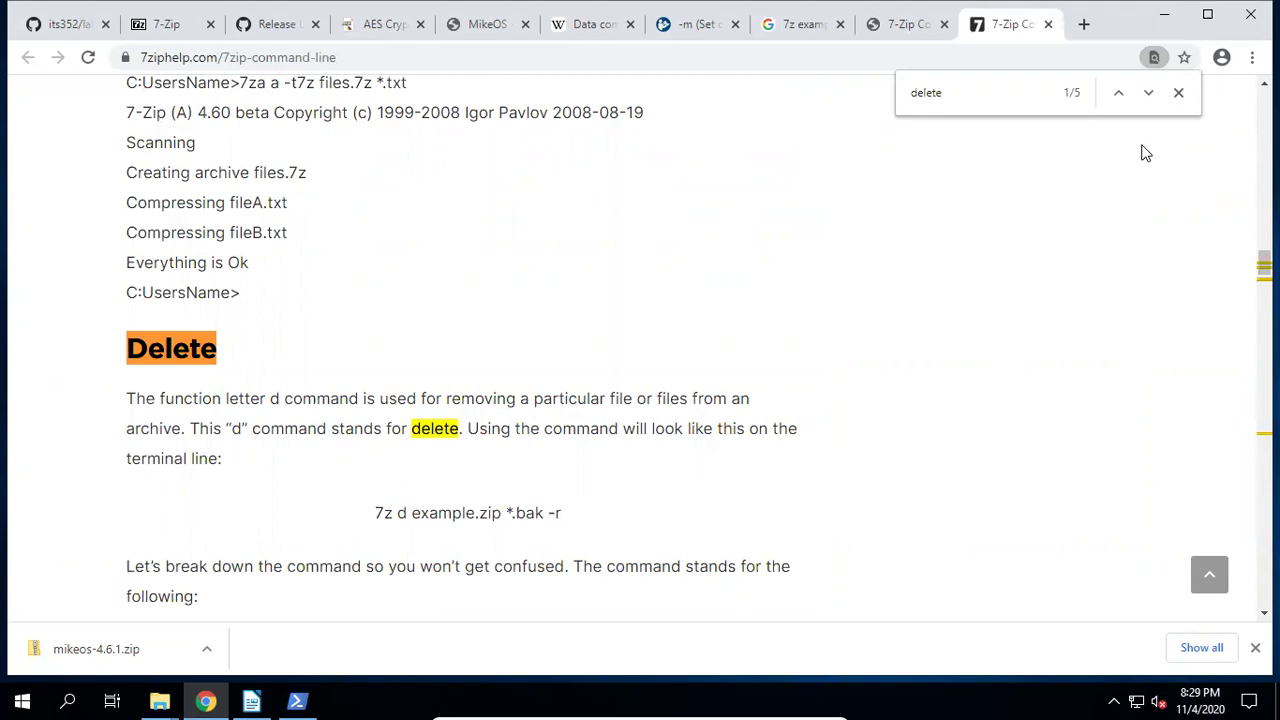
Step through the 'delete' matches to the -sdel row and select that switch
{"action": "left_click", "coordinate": [1148, 93]}
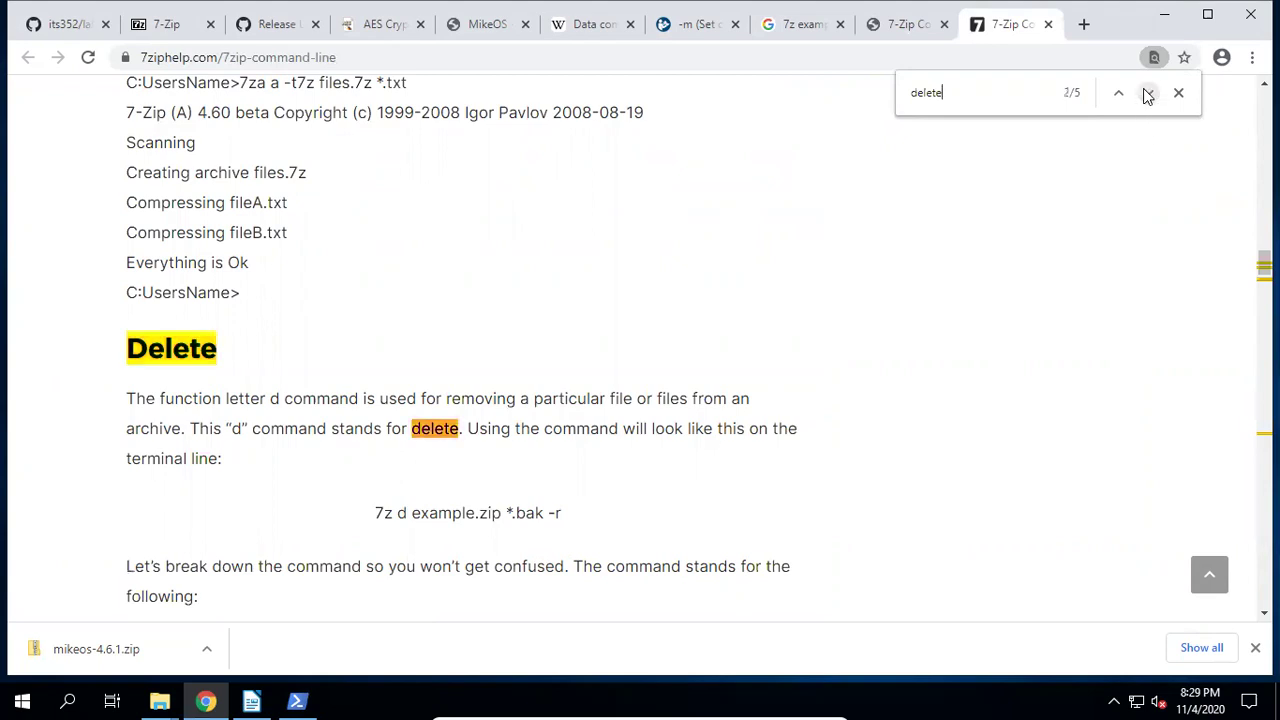
{"action": "left_click", "coordinate": [1148, 93]}
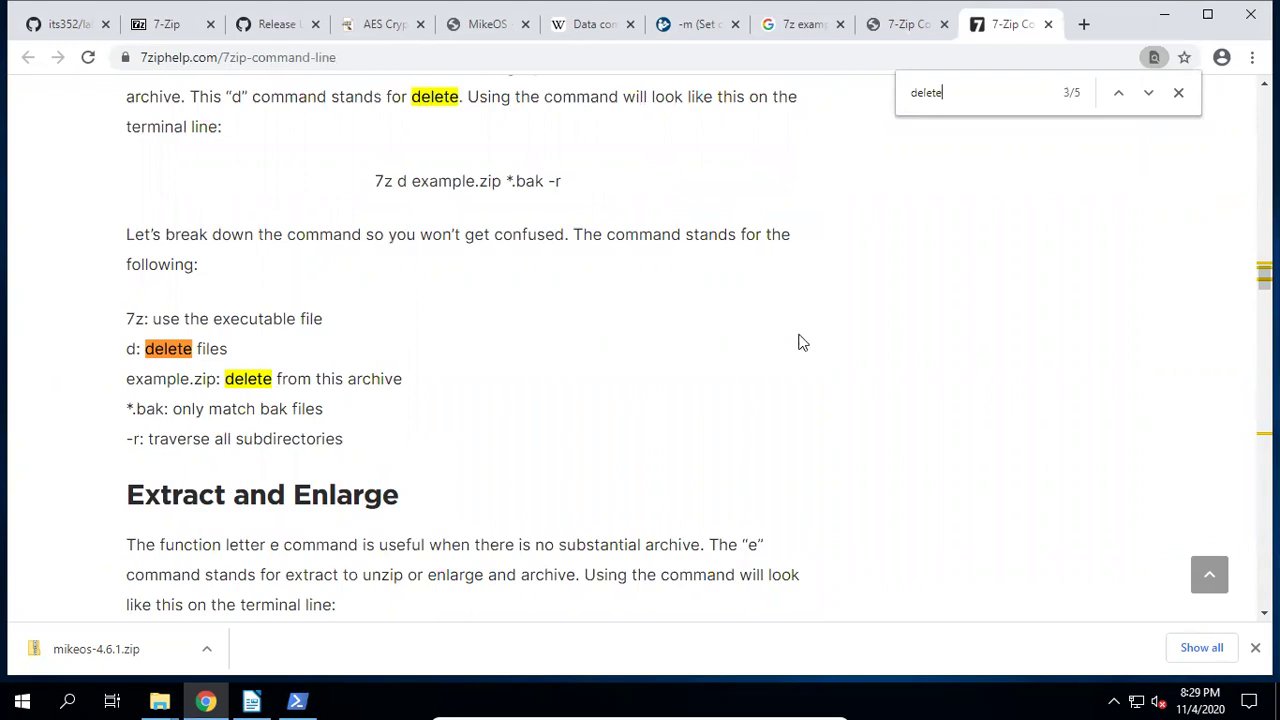
{"action": "left_click", "coordinate": [1148, 93]}
{"action": "left_click", "coordinate": [1148, 93]}
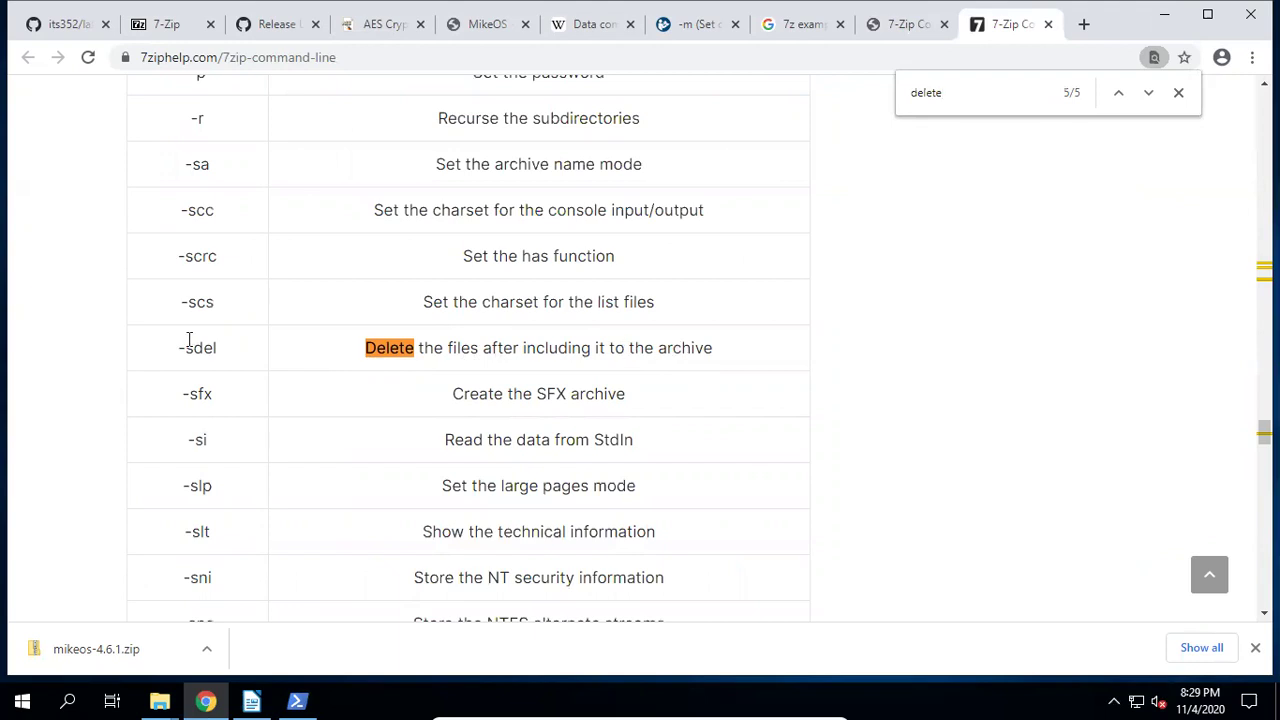
{"action": "left_click_drag", "start_coordinate": [178, 349], "coordinate": [220, 352]}
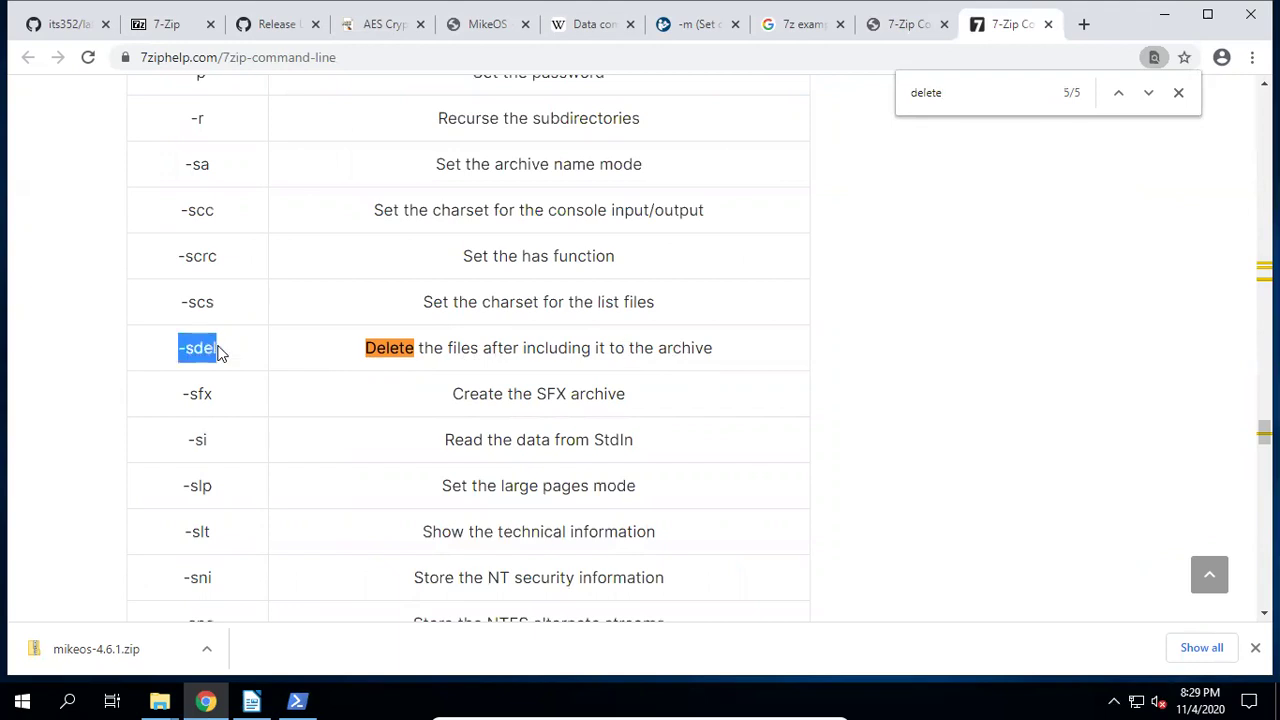
{"action": "right_click", "coordinate": [200, 352]}
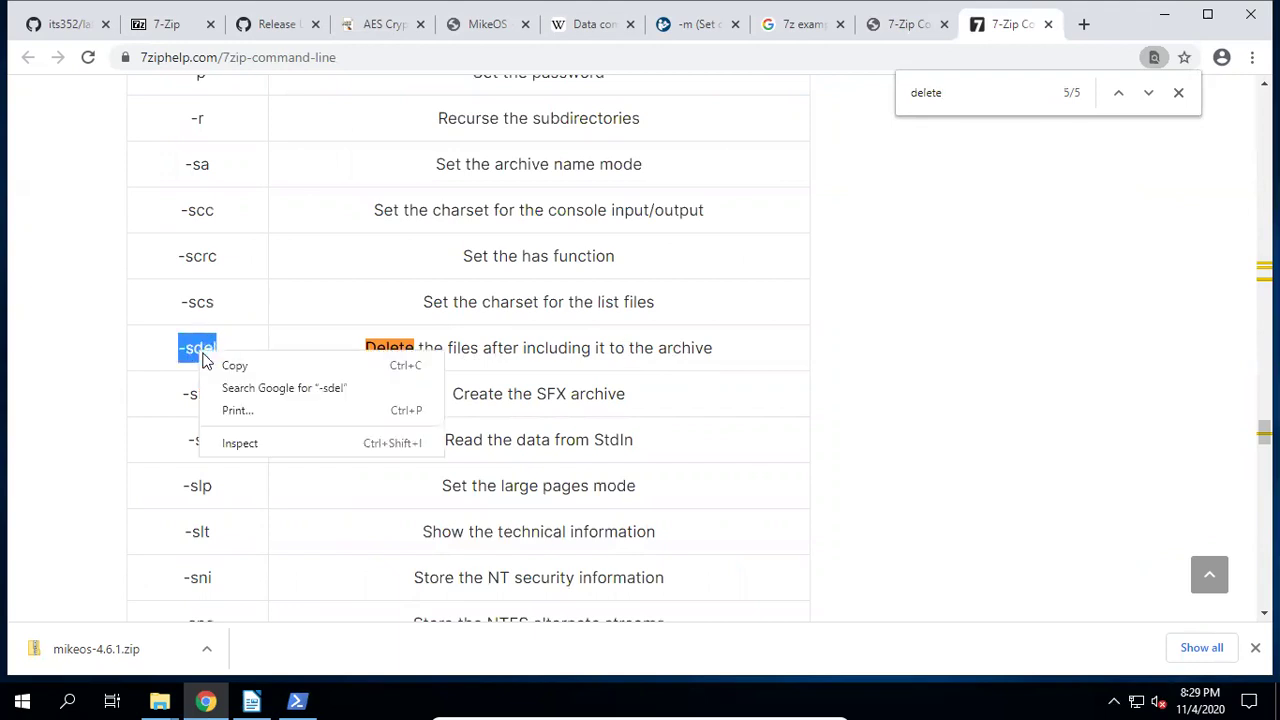
{"action": "left_click", "coordinate": [530, 390]}
Add -sdel after -mx9 and run the 7z command to archive the .evtx logs
{"action": "left_click", "coordinate": [299, 699]}
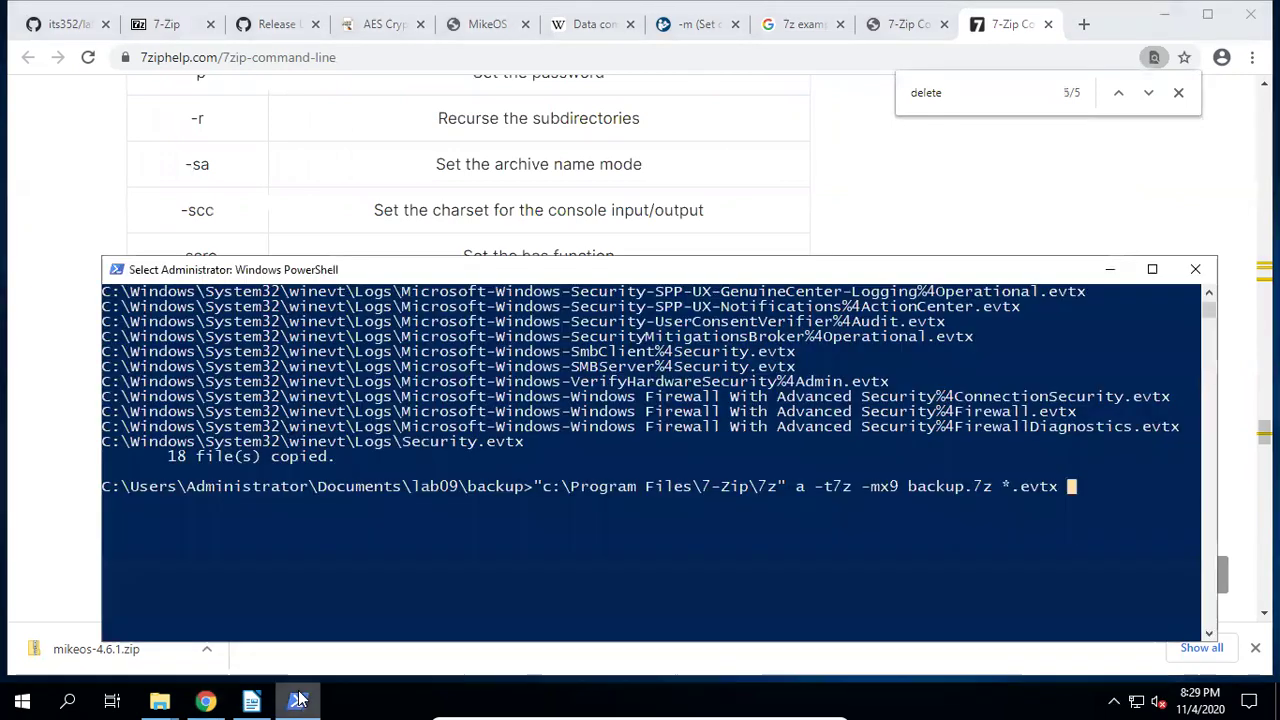
{"action": "key", "text": "Left"}
{"action": "key", "text": "Left"}
{"action": "key", "text": "Left"}
{"action": "key", "text": "Left"}
{"action": "key", "text": "Left"}
{"action": "key", "text": "Left"}
{"action": "key", "text": "Left"}
{"action": "key", "text": "Left"}
{"action": "key", "text": "Left"}
{"action": "key", "text": "Left"}
{"action": "key", "text": "Left"}
{"action": "key", "text": "Left"}
{"action": "key", "text": "Left"}
{"action": "key", "text": "Left"}
{"action": "key", "text": "Left"}
{"action": "key", "text": "Left"}
{"action": "key", "text": "Left"}
{"action": "key", "text": "Left"}
{"action": "key", "text": "Left"}
{"action": "key", "text": "Left"}
{"action": "key", "text": "Left"}
{"action": "key", "text": "Left"}
{"action": "key", "text": "Left"}
{"action": "key", "text": "Left"}
{"action": "key", "text": "Right"}
{"action": "key", "text": "Right"}
{"action": "key", "text": "Right"}
{"action": "key", "text": "Right"}
{"action": "key", "text": "Right"}
{"action": "type", "text": "-mx9 -sdel"}
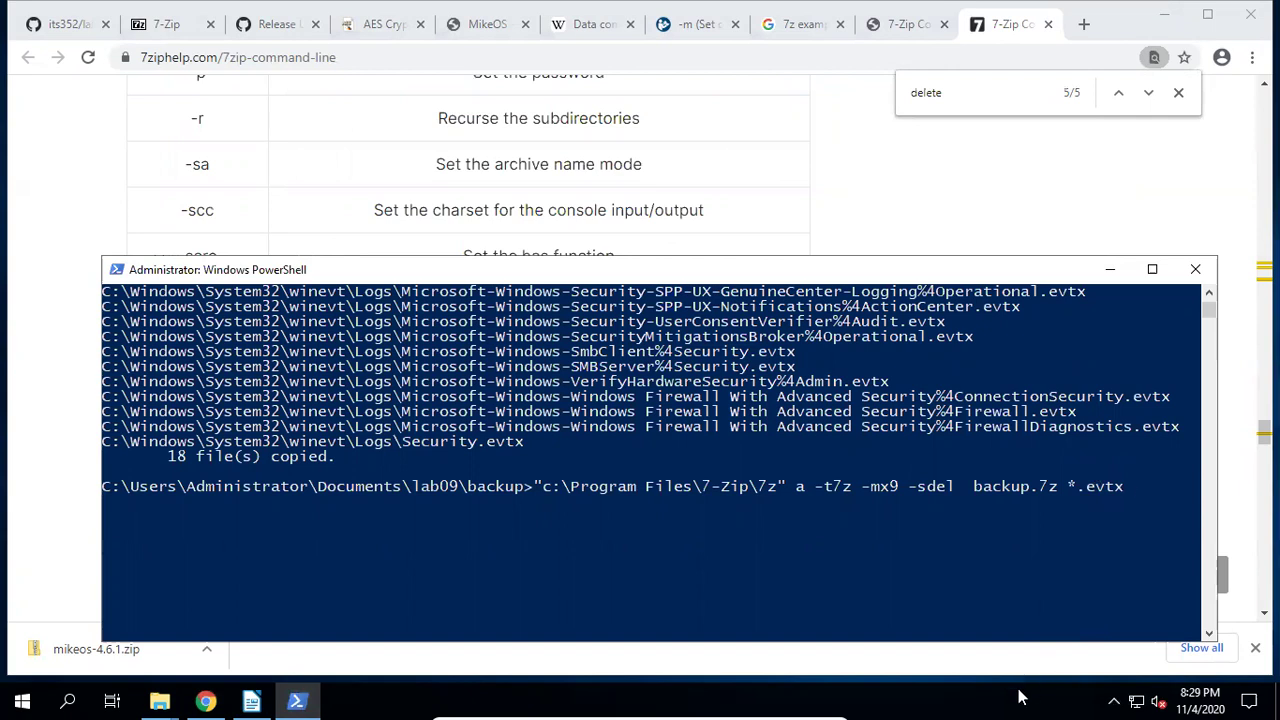
{"action": "key", "text": "Return"}
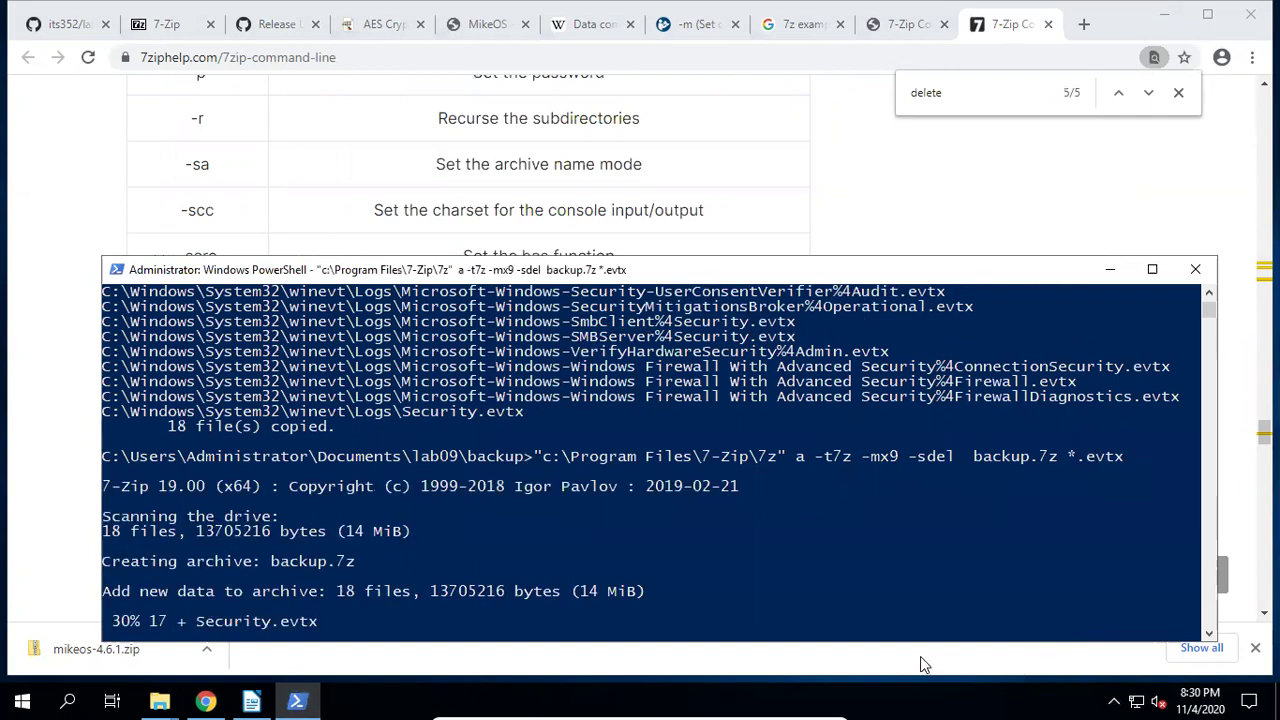
Run dir to confirm only backup.7z remains in the backup folder
{"action": "left_click_drag", "start_coordinate": [466, 272], "coordinate": [458, 227]}
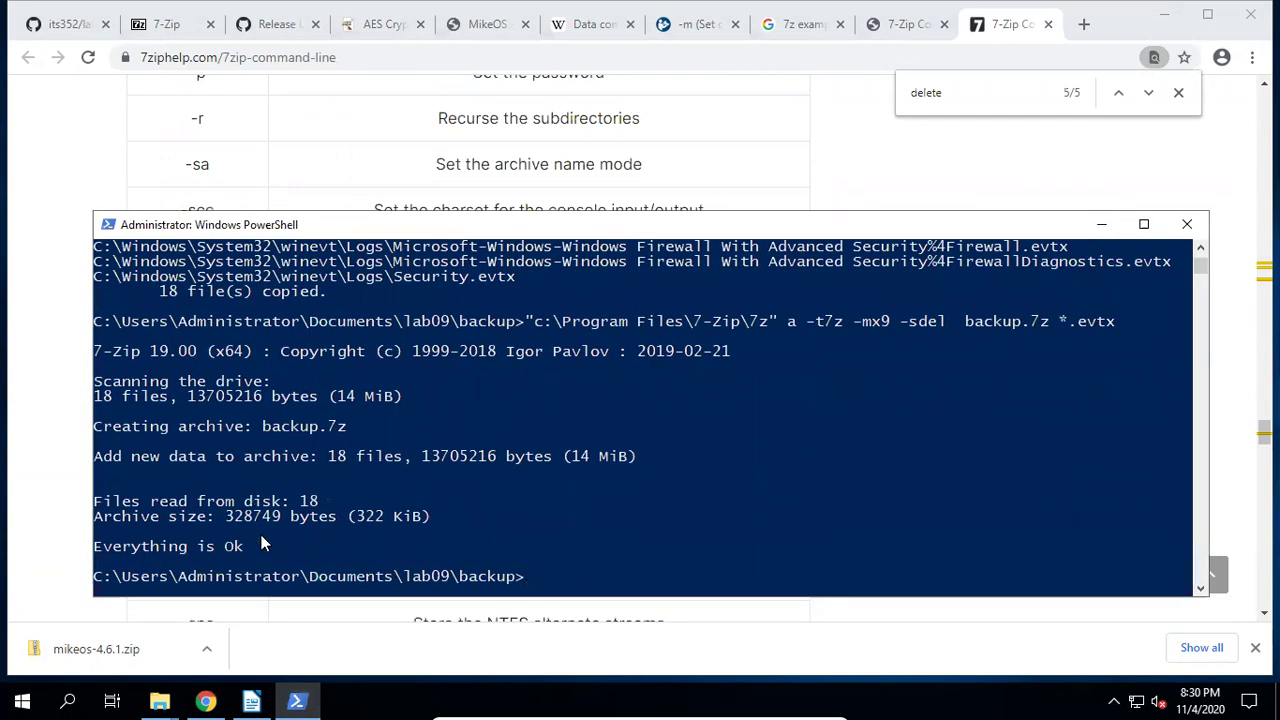
{"action": "left_click", "coordinate": [628, 559]}
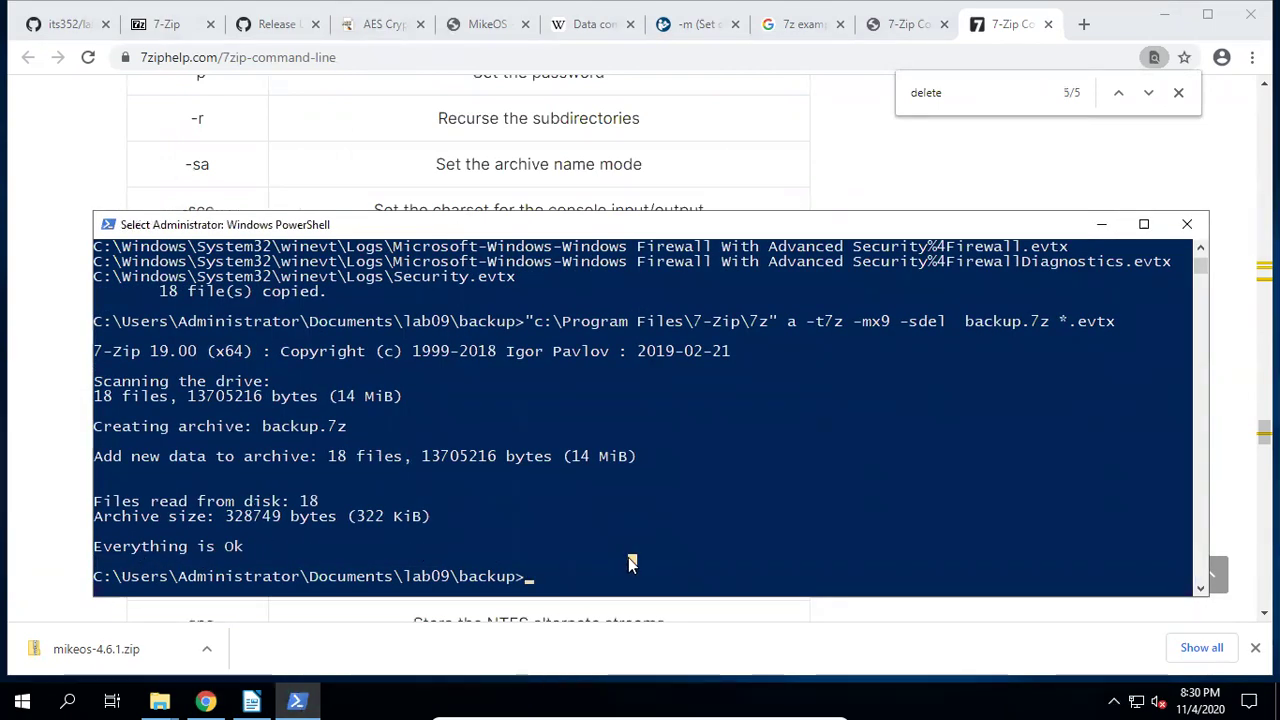
{"action": "type", "text": "dir"}
{"action": "key", "text": "Return"}
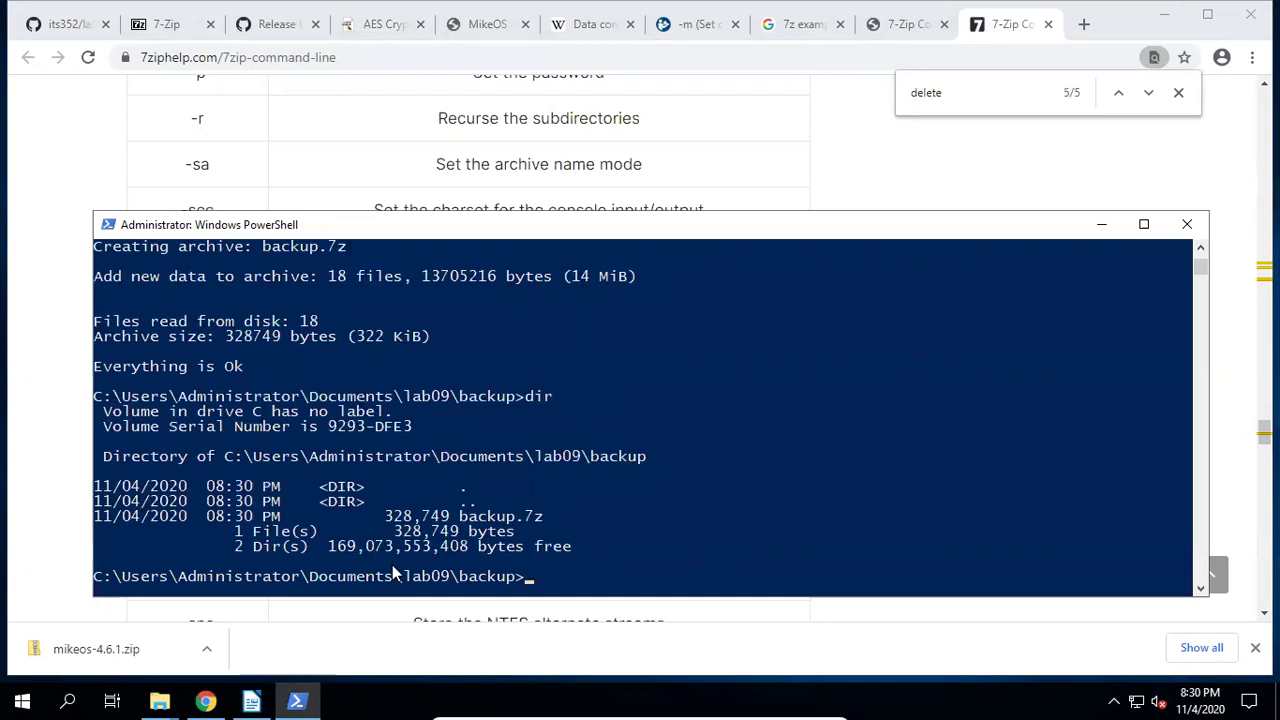
{"action": "left_click_drag", "start_coordinate": [458, 517], "coordinate": [543, 530]}
{"action": "right_click", "coordinate": [545, 530]}
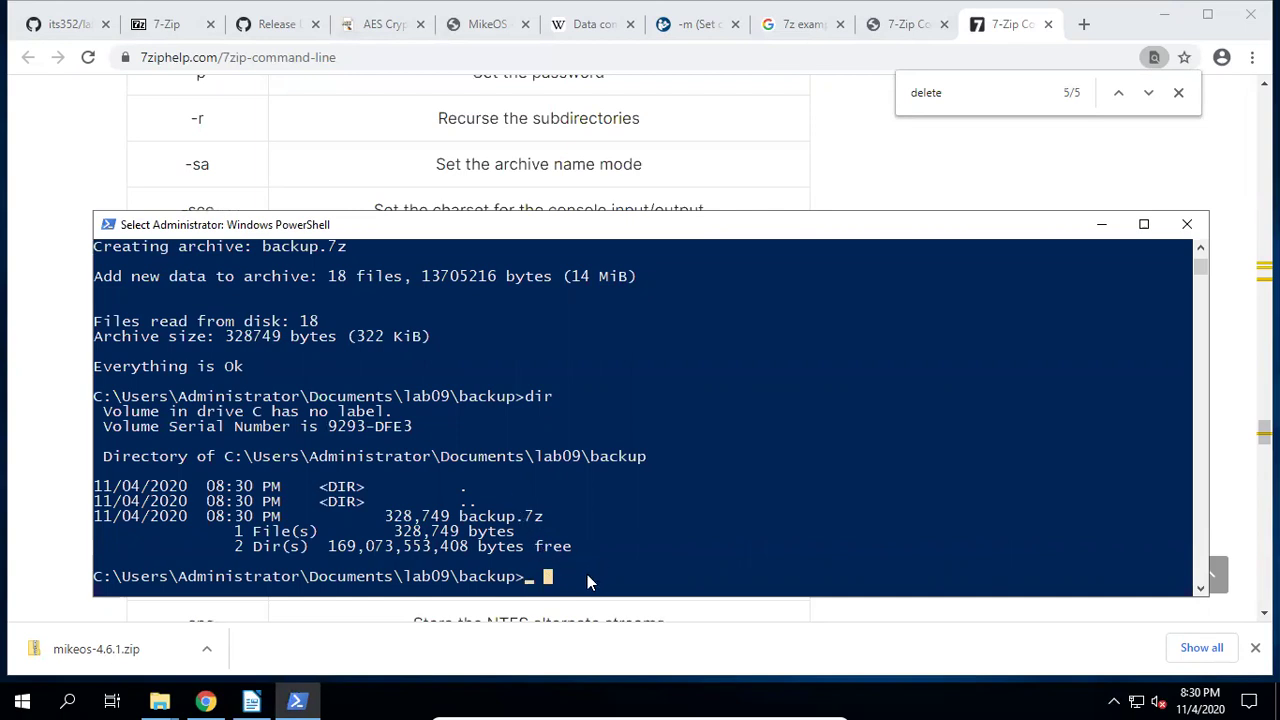
List backup.7z with the full 7z path, showing 18 .evtx files in 328109 bytes
{"action": "type", "text": "7z "}
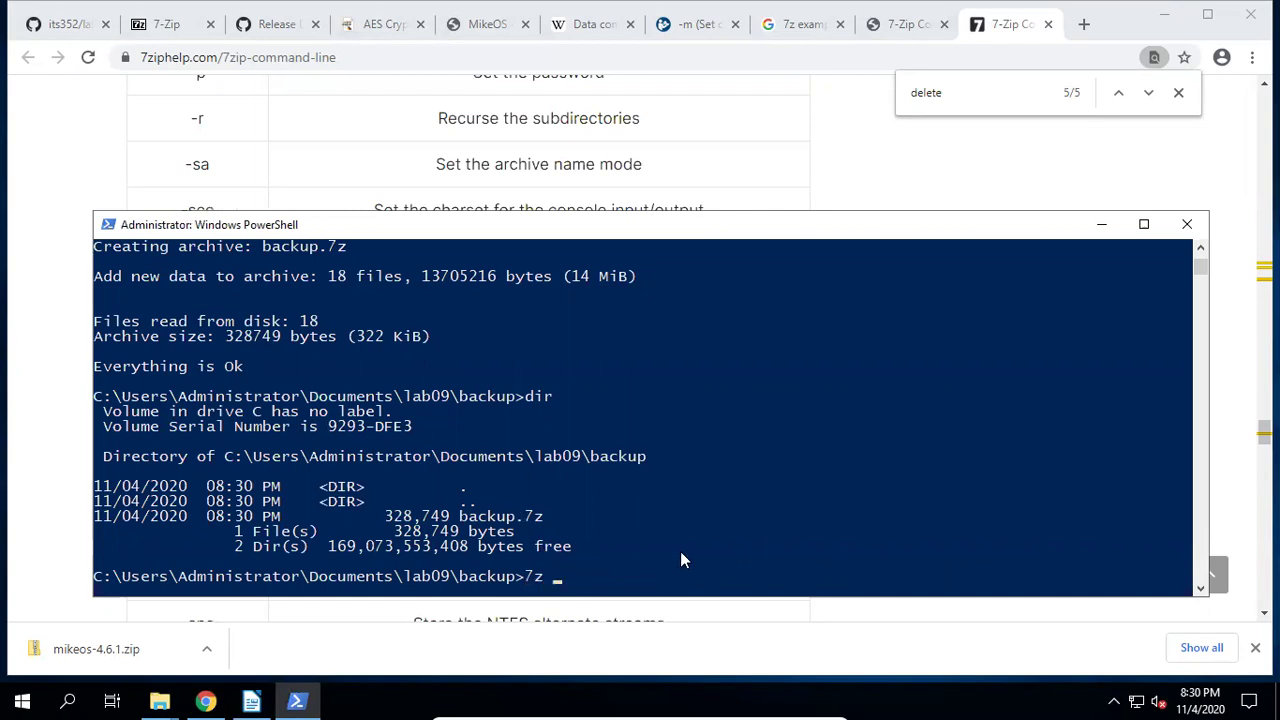
{"action": "type", "text": "l backup.7z"}
{"action": "key", "text": "Return"}
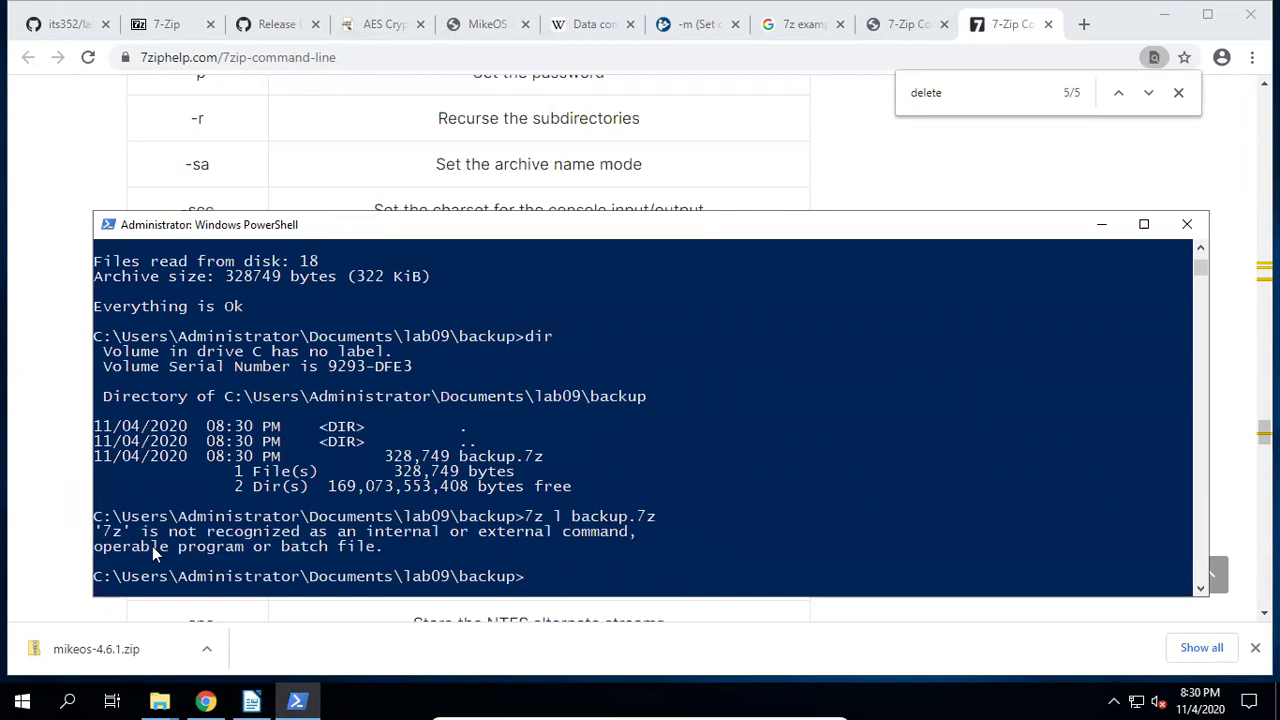
{"action": "key", "text": "Up"}
{"action": "key", "text": "Up"}
{"action": "key", "text": "Up"}
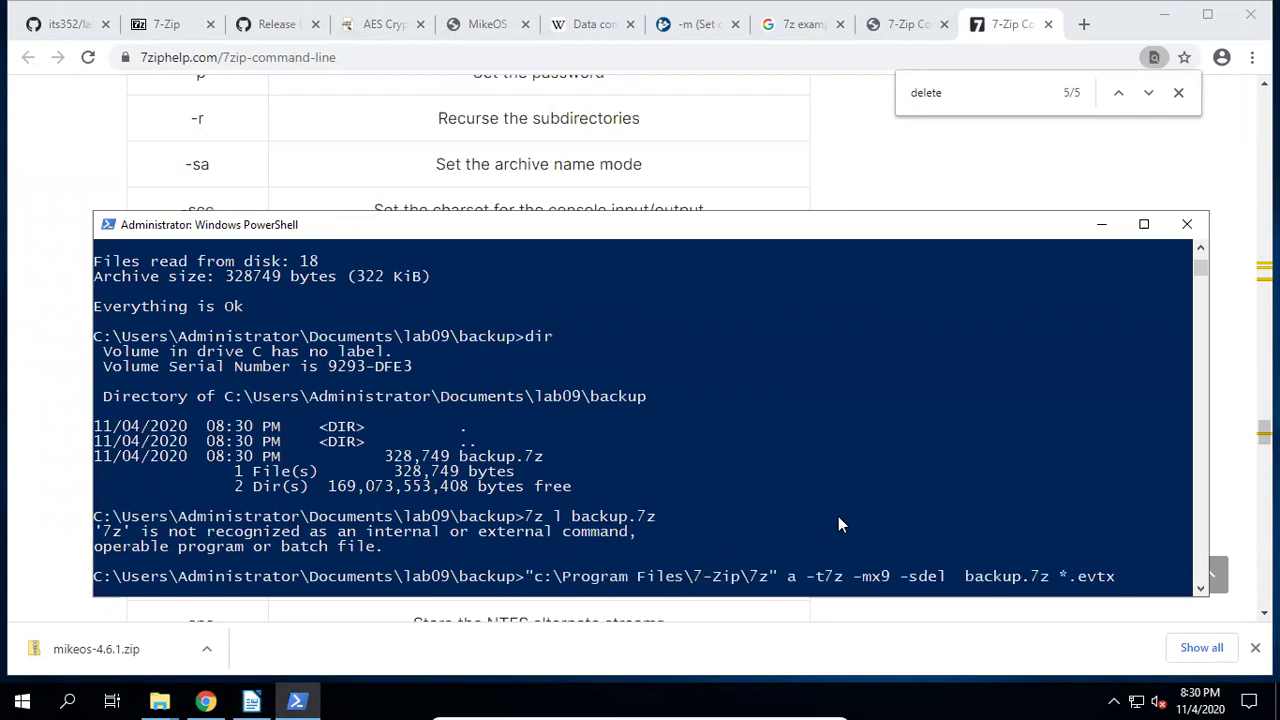
{"action": "key", "text": "BackSpace"}
{"action": "key", "text": "BackSpace"}
{"action": "key", "text": "BackSpace"}
{"action": "key", "text": "BackSpace"}
{"action": "key", "text": "BackSpace"}
{"action": "key", "text": "BackSpace"}
{"action": "key", "text": "BackSpace"}
{"action": "key", "text": "BackSpace"}
{"action": "key", "text": "BackSpace"}
{"action": "key", "text": "BackSpace"}
{"action": "key", "text": "BackSpace"}
{"action": "key", "text": "BackSpace"}
{"action": "key", "text": "BackSpace"}
{"action": "key", "text": "BackSpace"}
{"action": "key", "text": "BackSpace"}
{"action": "key", "text": "BackSpace"}
{"action": "key", "text": "BackSpace"}
{"action": "key", "text": "BackSpace"}
{"action": "key", "text": "BackSpace"}
{"action": "key", "text": "BackSpace"}
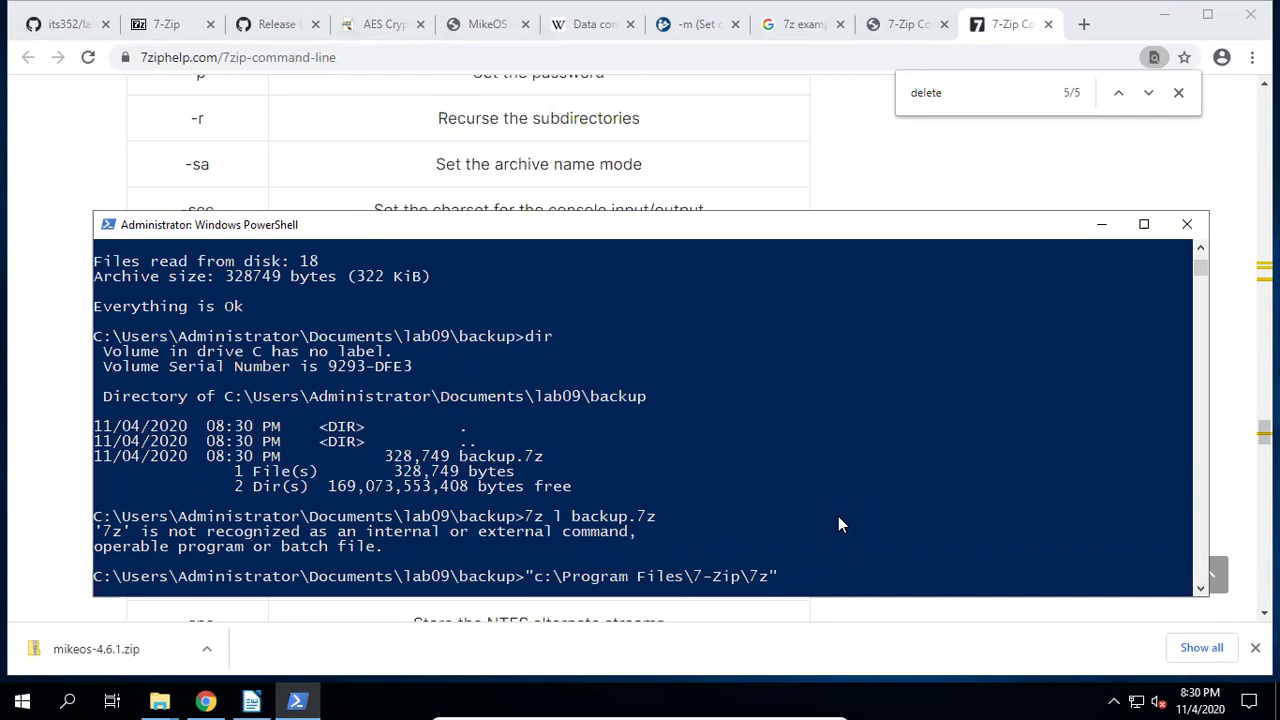
{"action": "type", "text": "l backup.7z"}
{"action": "key", "text": "Return"}
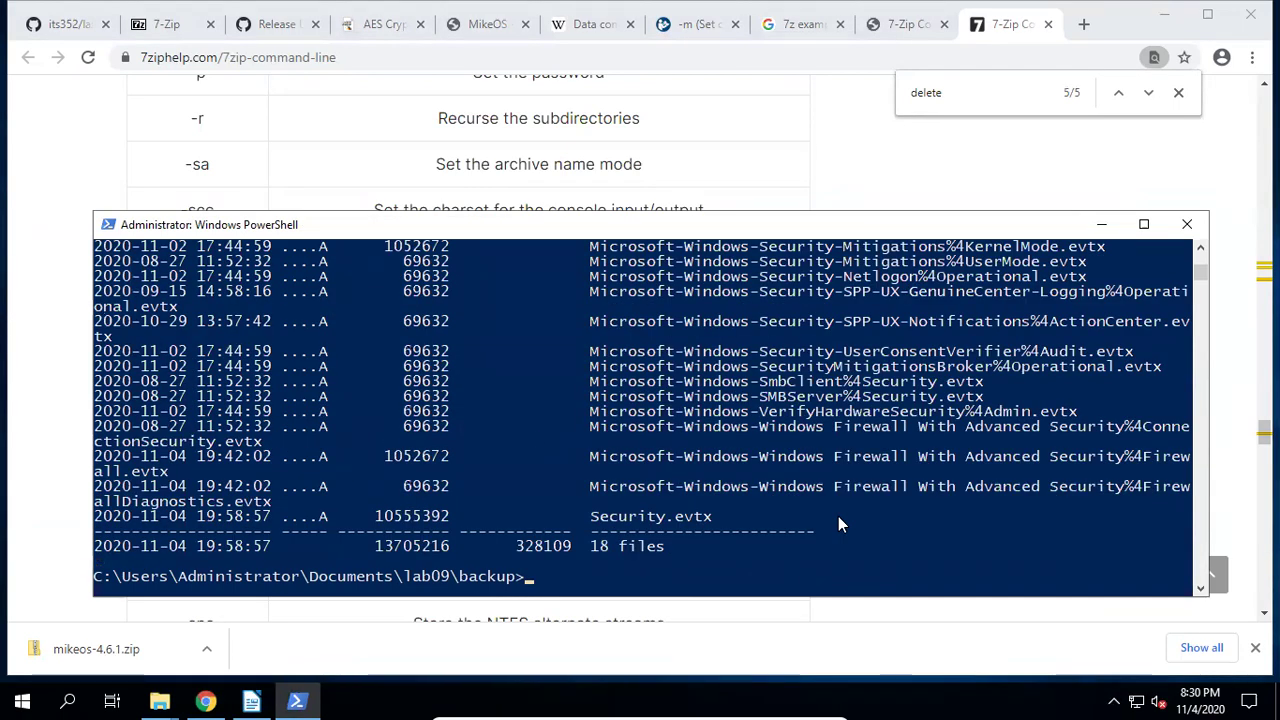
{"action": "left_click_drag", "start_coordinate": [532, 212], "coordinate": [532, 164]}
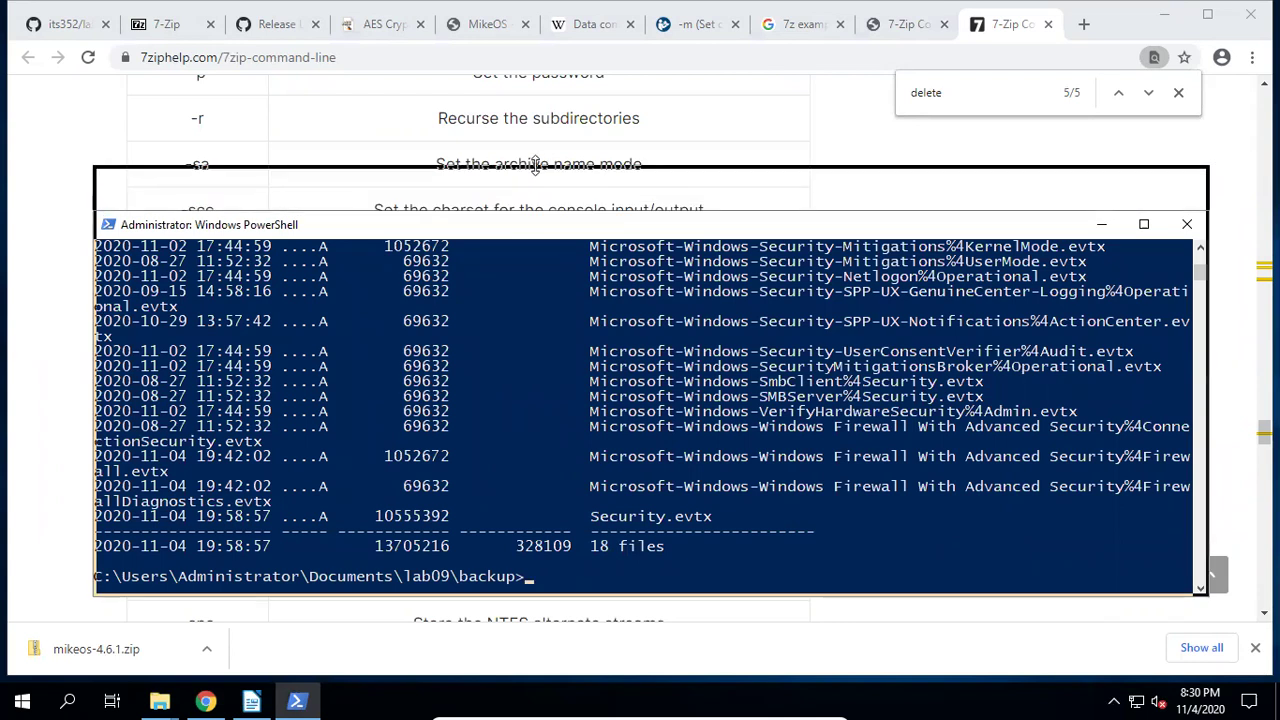
{"action": "left_click_drag", "start_coordinate": [676, 469], "coordinate": [712, 470]}
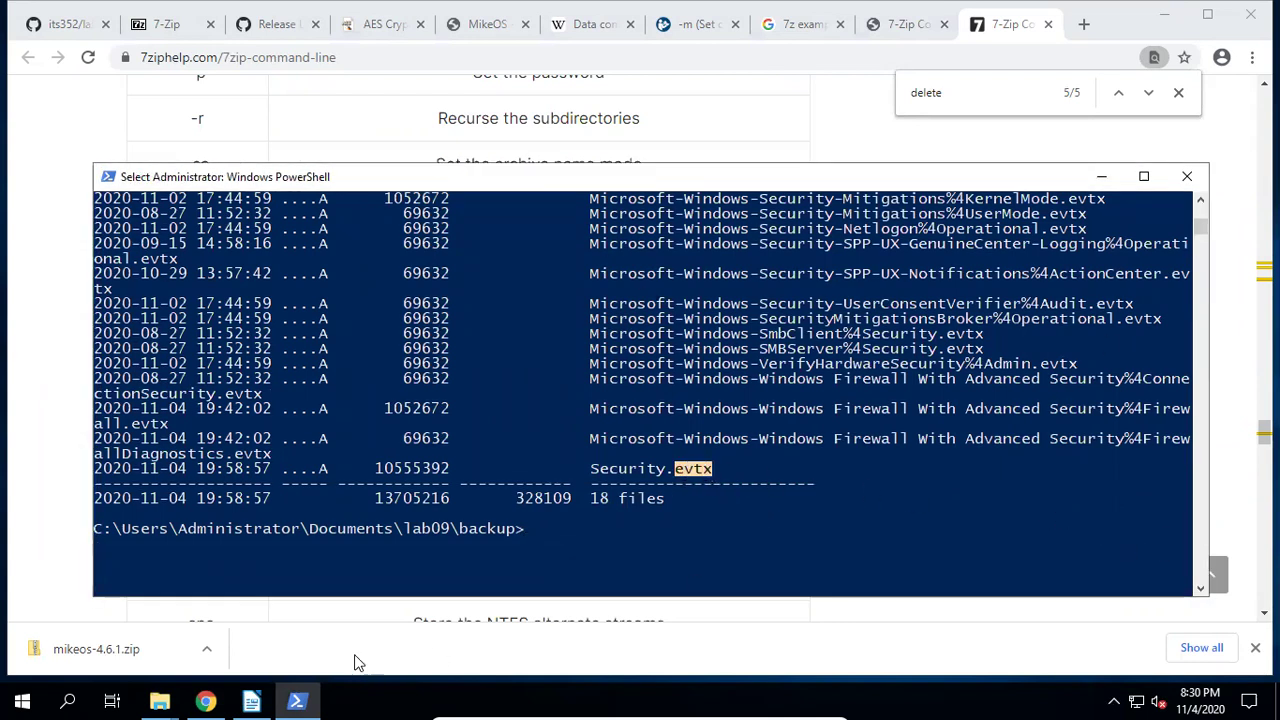
{"action": "left_click", "coordinate": [536, 531]}
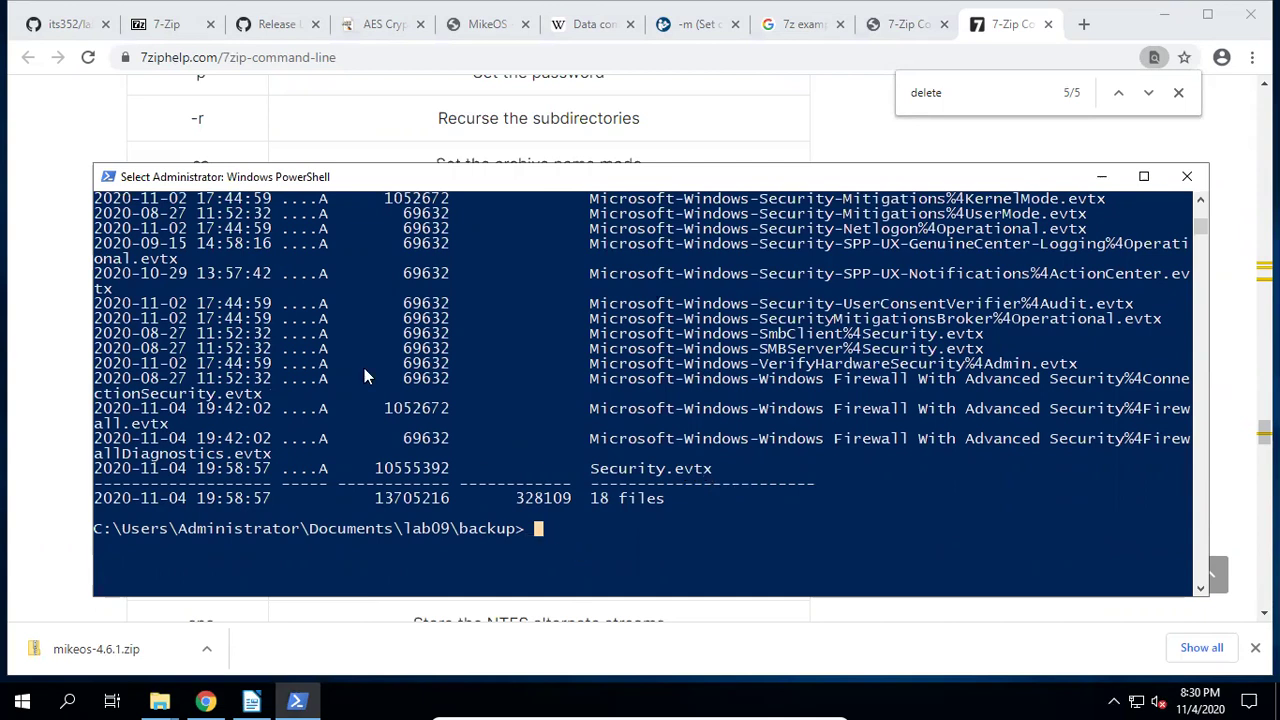
{"action": "left_click", "coordinate": [50, 30]}
{"action": "left_click", "coordinate": [50, 30]}
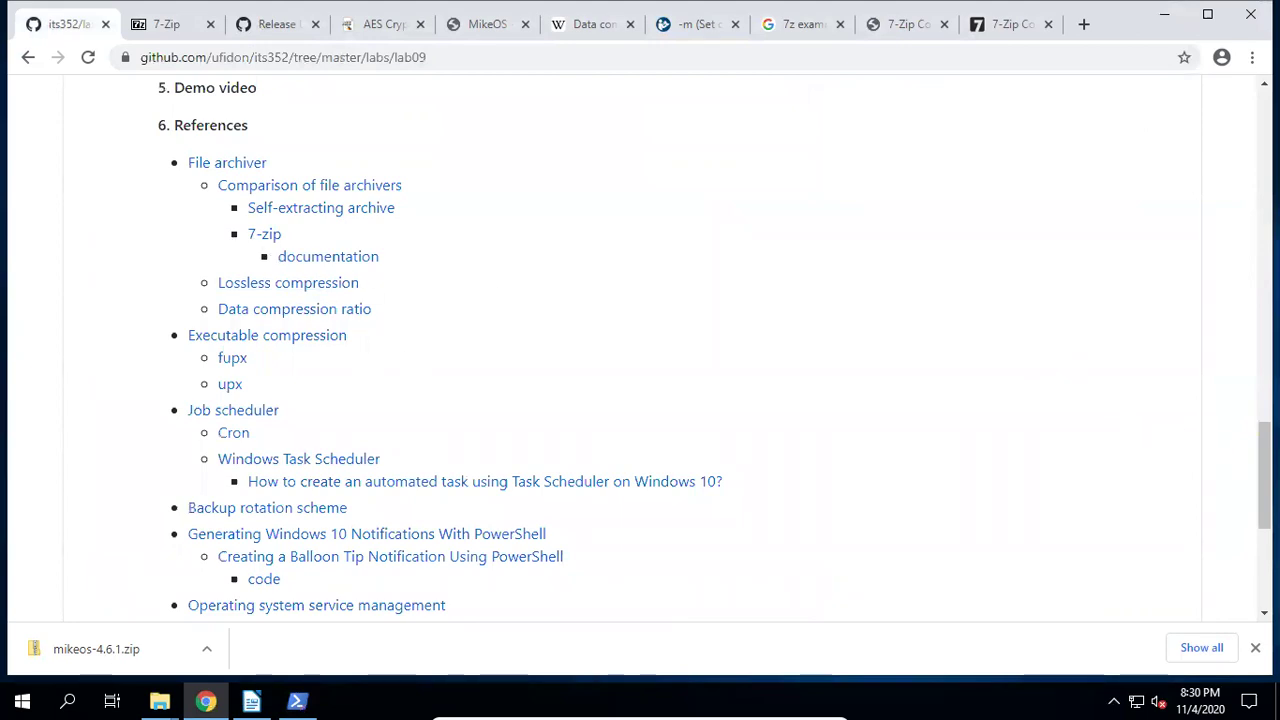
Reread Task 3's batch-file backup requirements on the lab09 page, then return to PowerShell
{"action": "scroll", "coordinate": [1265, 470], "scroll_direction": "up", "scroll_amount": 2}
{"action": "scroll", "coordinate": [1265, 440], "scroll_direction": "up", "scroll_amount": 2}
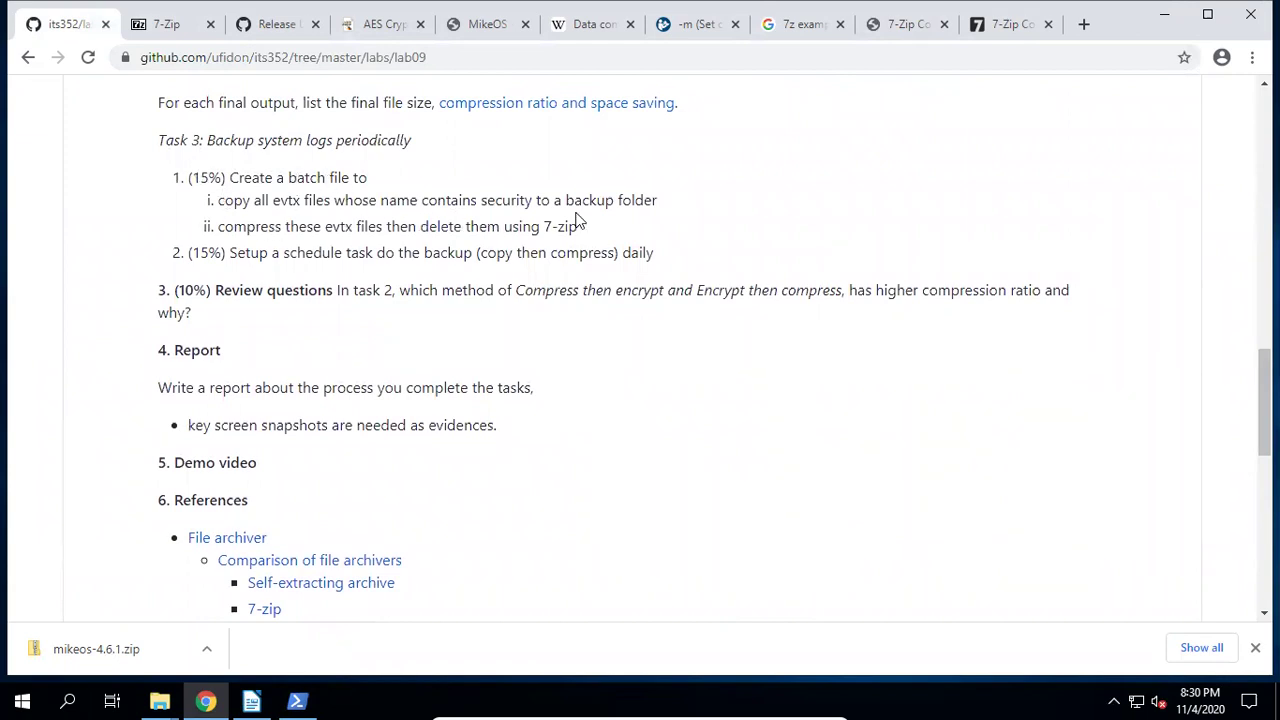
{"action": "left_click", "coordinate": [297, 701]}
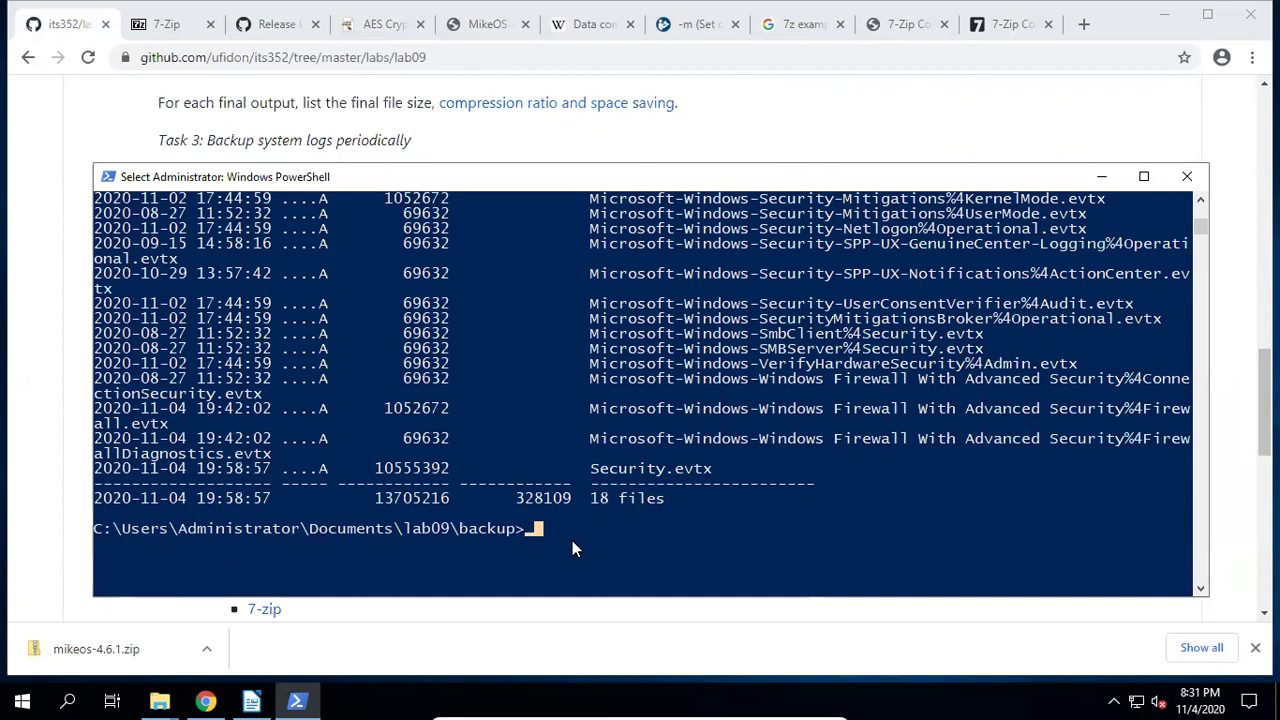
Run date keeping the current date unchanged, then read the date /? help on the /T switch
{"action": "type", "text": "date"}
{"action": "key", "text": "Return"}
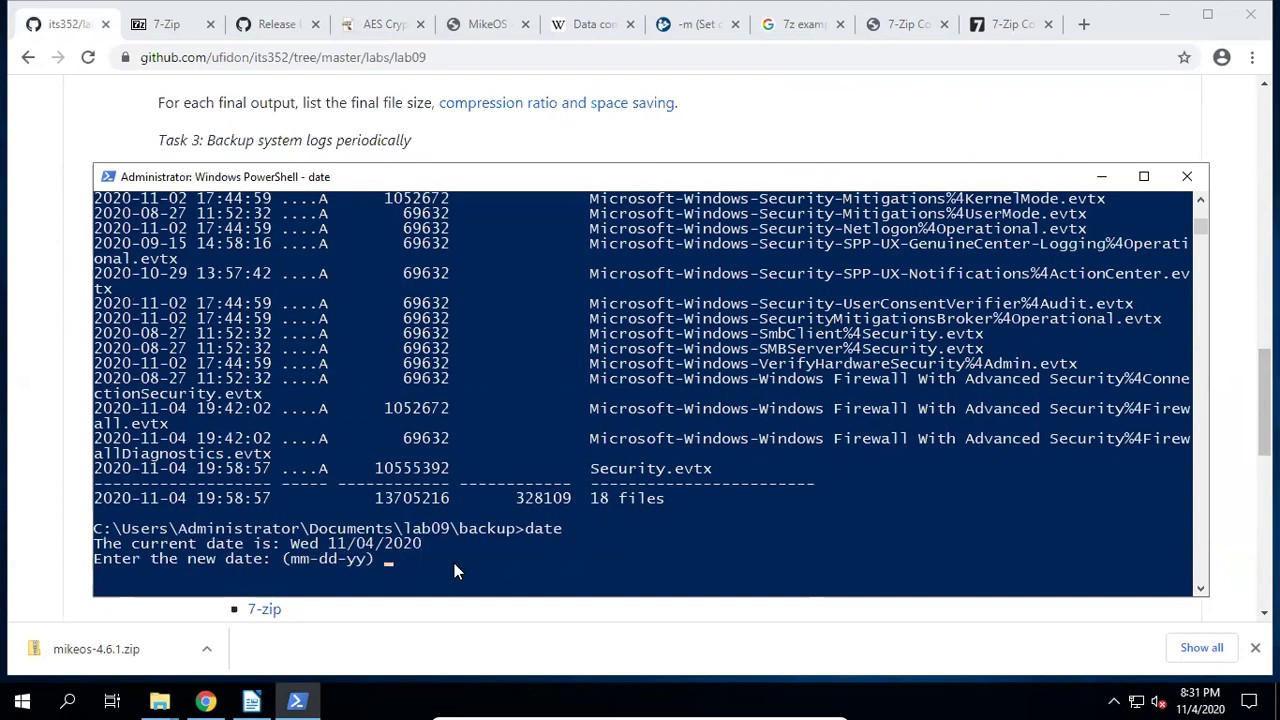
{"action": "key", "text": "Return"}
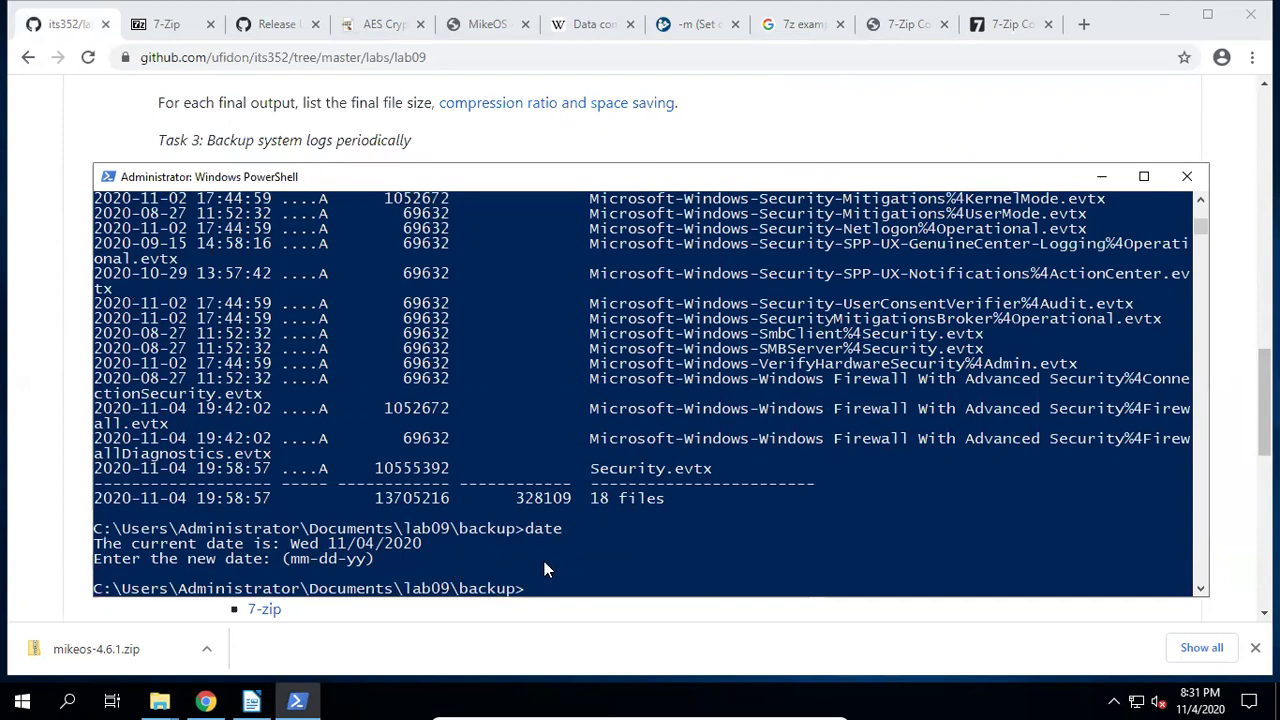
{"action": "type", "text": "date /?"}
{"action": "key", "text": "Return"}
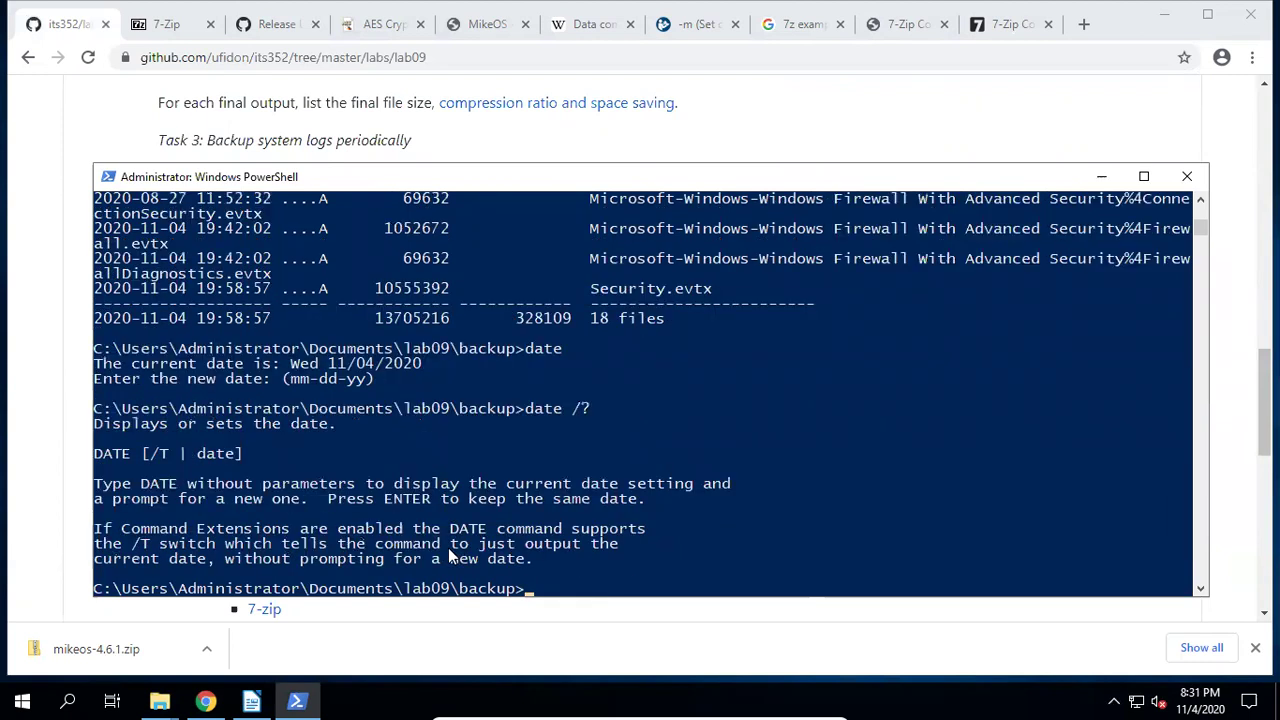
{"action": "left_click_drag", "start_coordinate": [146, 459], "coordinate": [168, 456]}
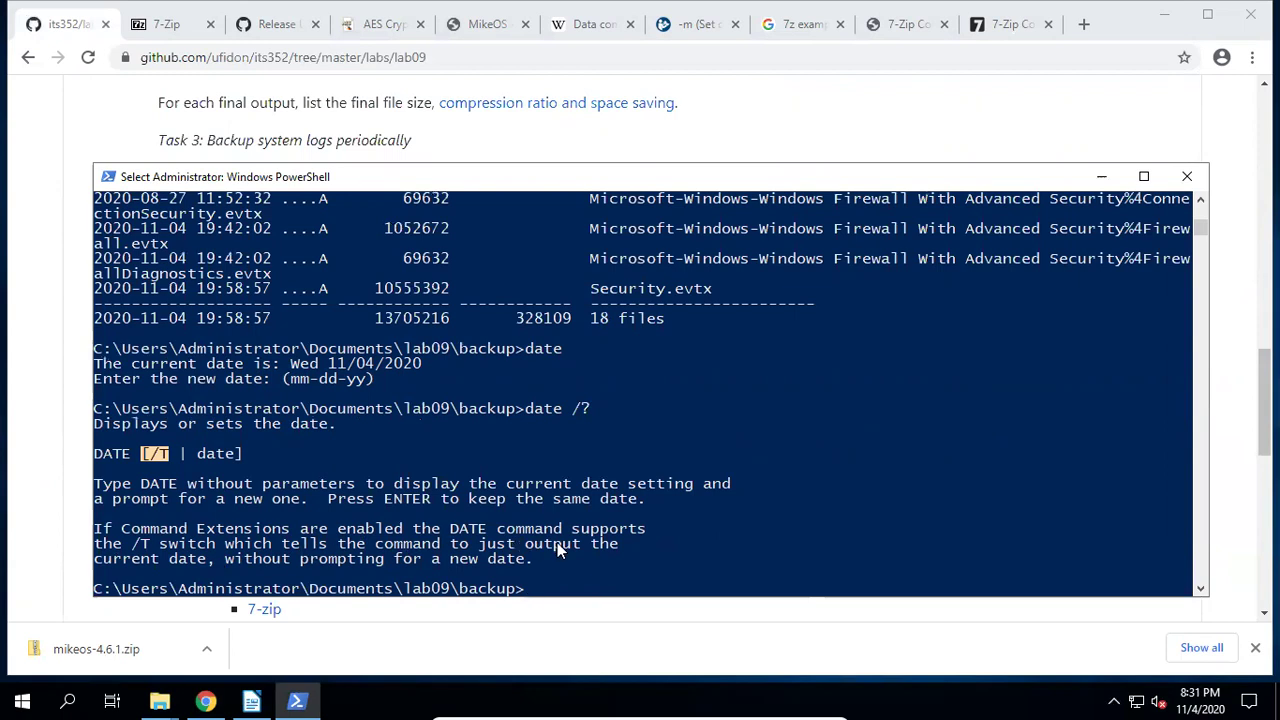
Print today's date, Wed 11/04/2020, with date /T and highlight the printed date
{"action": "left_click", "coordinate": [538, 574]}
{"action": "type", "text": "data"}
{"action": "key", "text": "BackSpace"}
{"action": "type", "text": "e /T"}
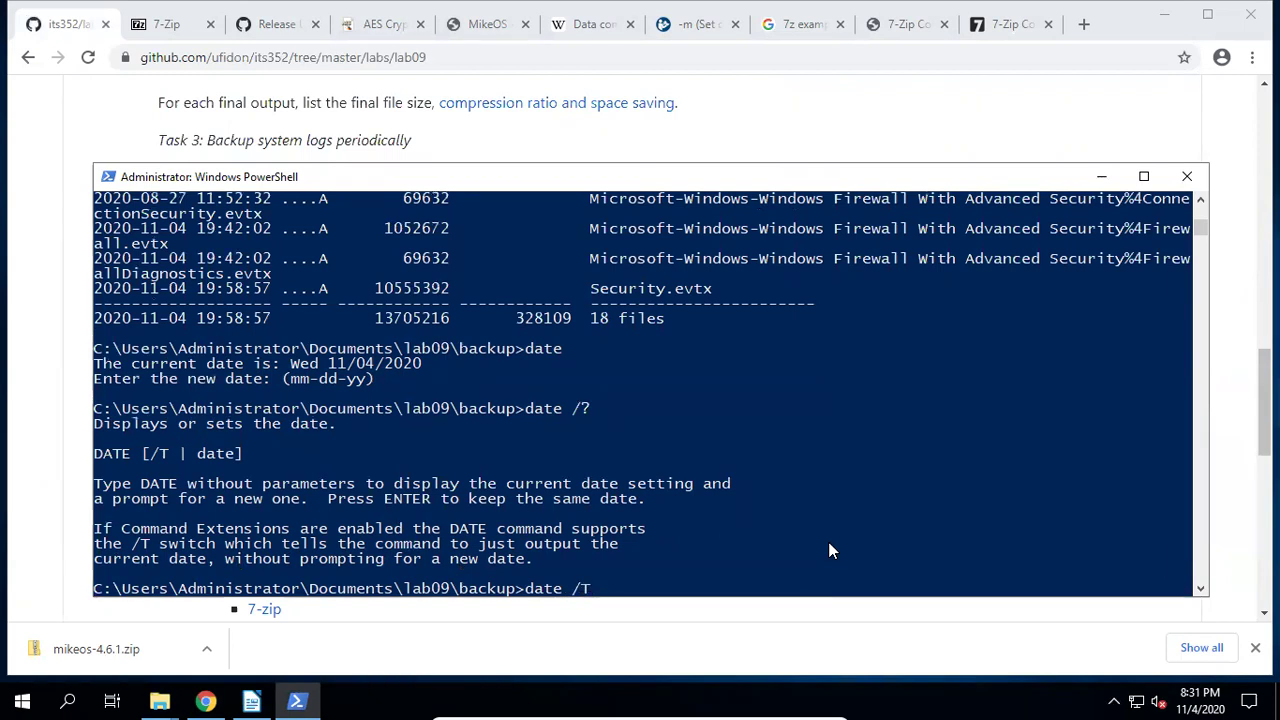
{"action": "key", "text": "Return"}
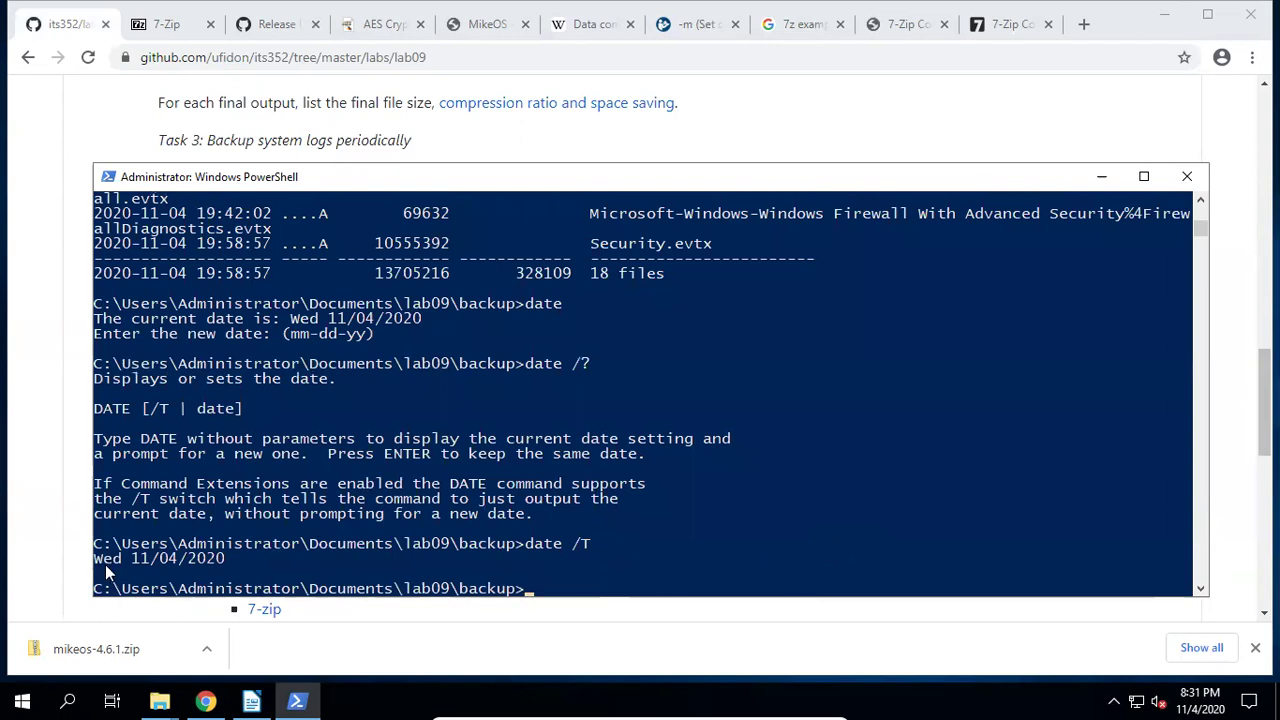
{"action": "left_click_drag", "start_coordinate": [133, 557], "coordinate": [100, 563]}
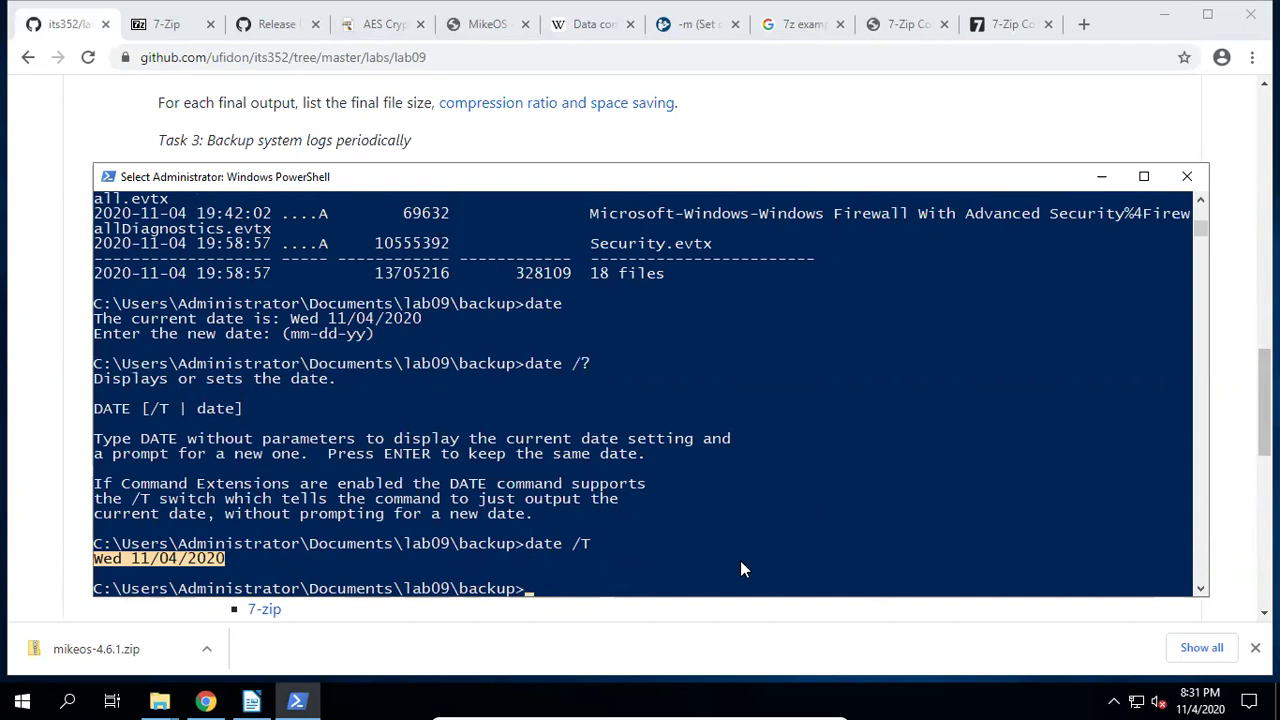
{"action": "left_click", "coordinate": [565, 590]}
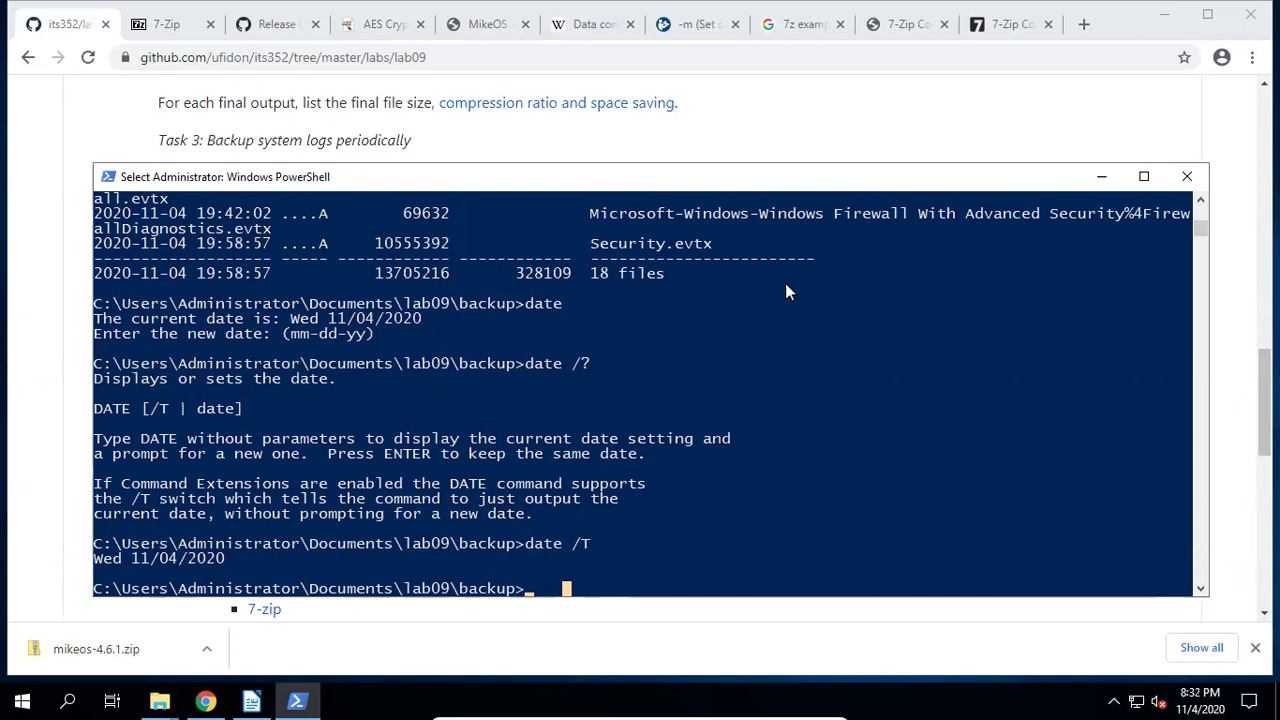
{"action": "left_click_drag", "start_coordinate": [230, 558], "coordinate": [95, 560]}
{"action": "left_click", "coordinate": [238, 558]}
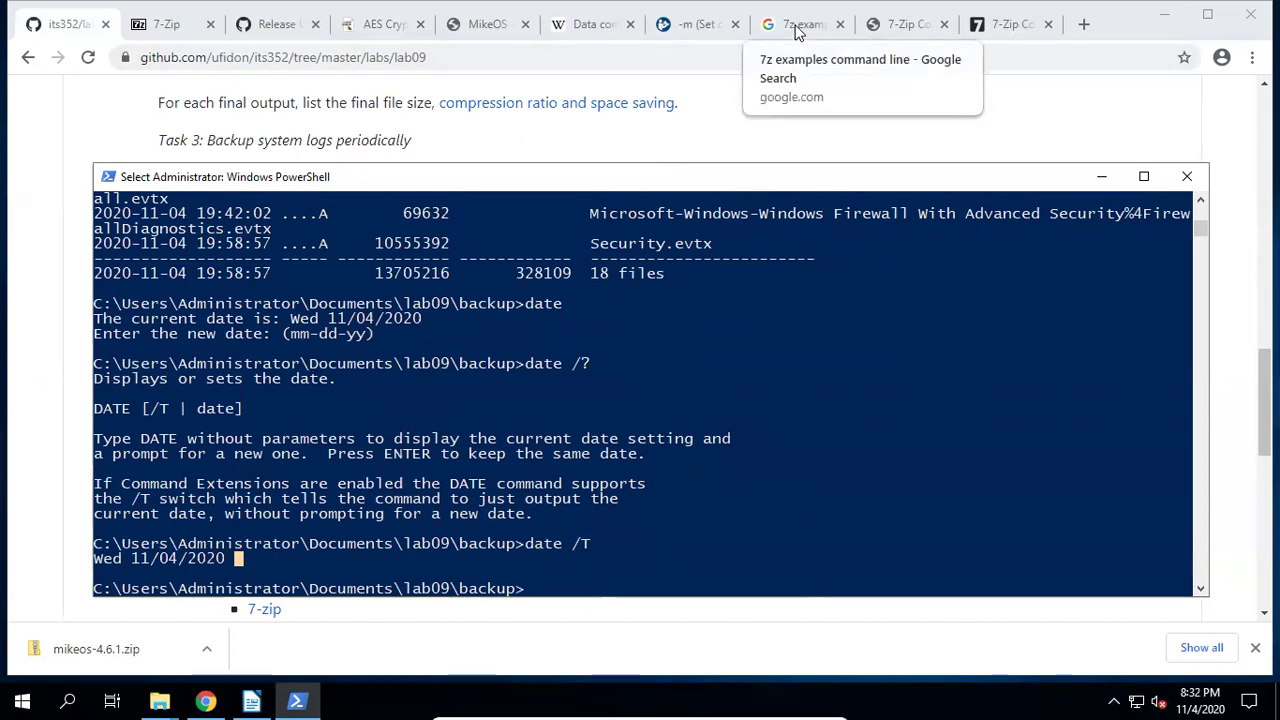
Search Google for 'windows command-line create a file with the current date in its name', opening Super User in a new tab
{"action": "left_click", "coordinate": [797, 30]}
{"action": "left_click_drag", "start_coordinate": [384, 100], "coordinate": [150, 106]}
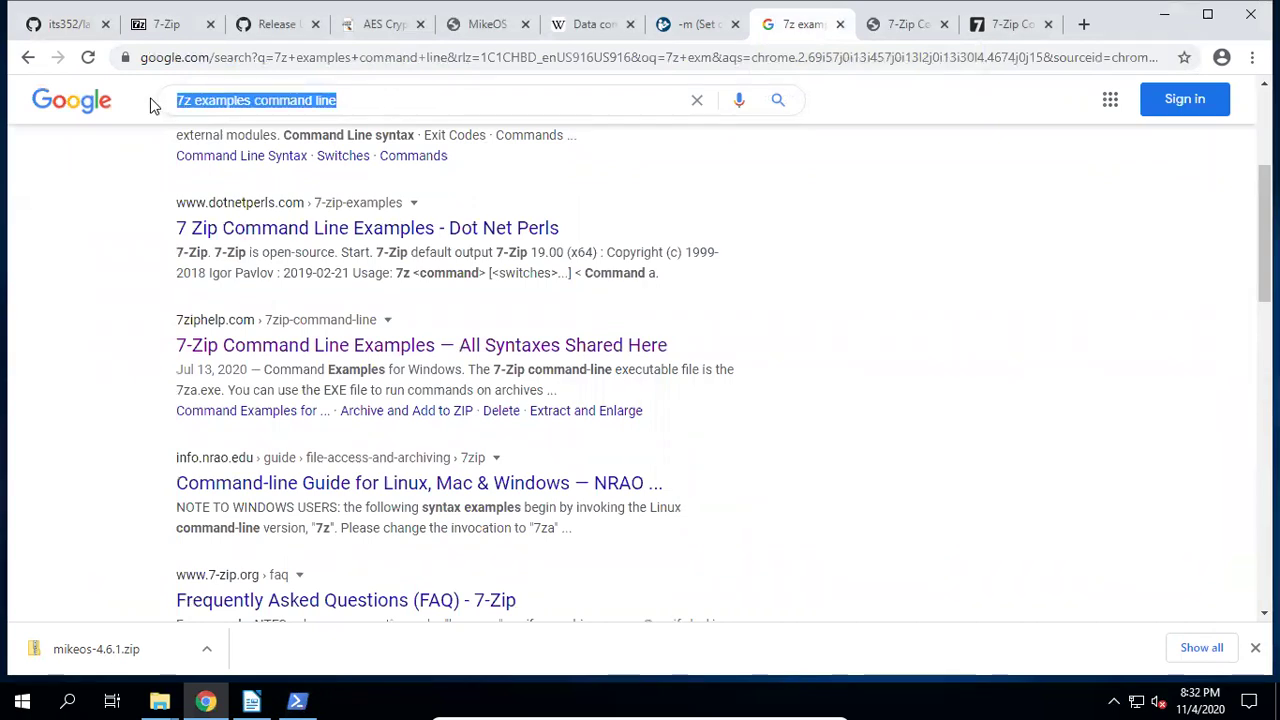
{"action": "type", "text": "windwo"}
{"action": "key", "text": "BackSpace"}
{"action": "key", "text": "BackSpace"}
{"action": "type", "text": "ow com"}
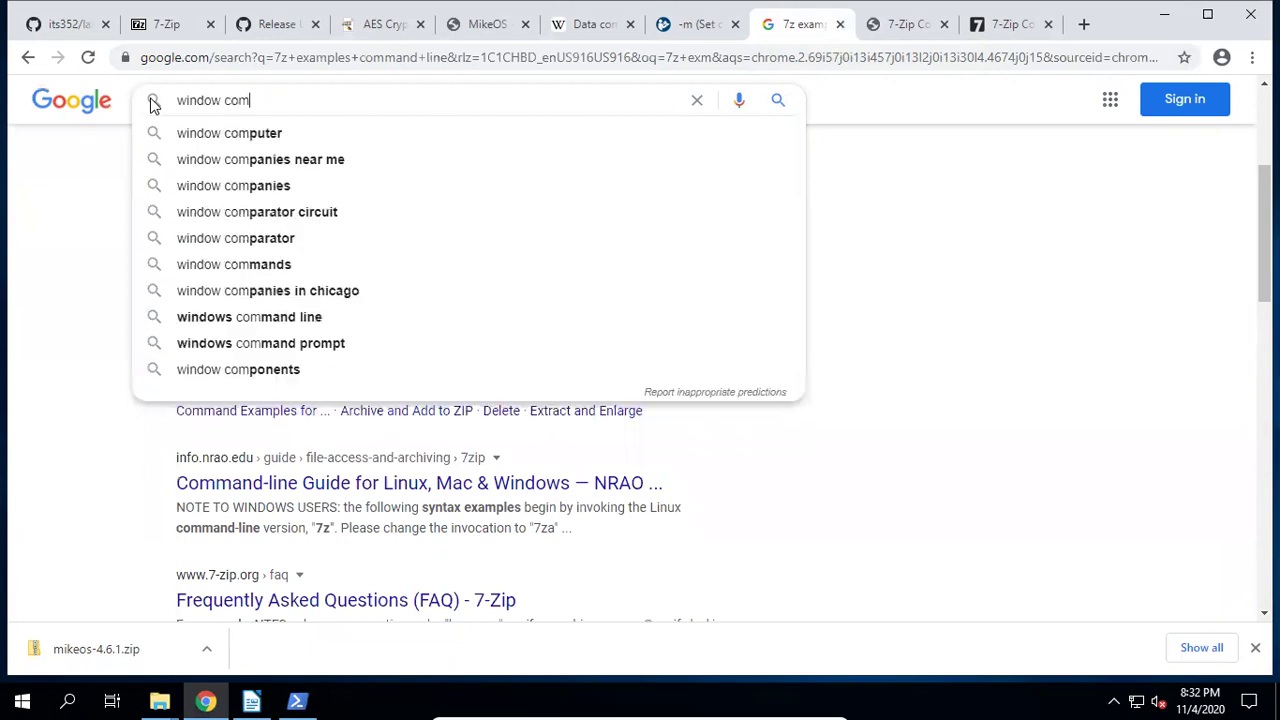
{"action": "type", "text": "mand"}
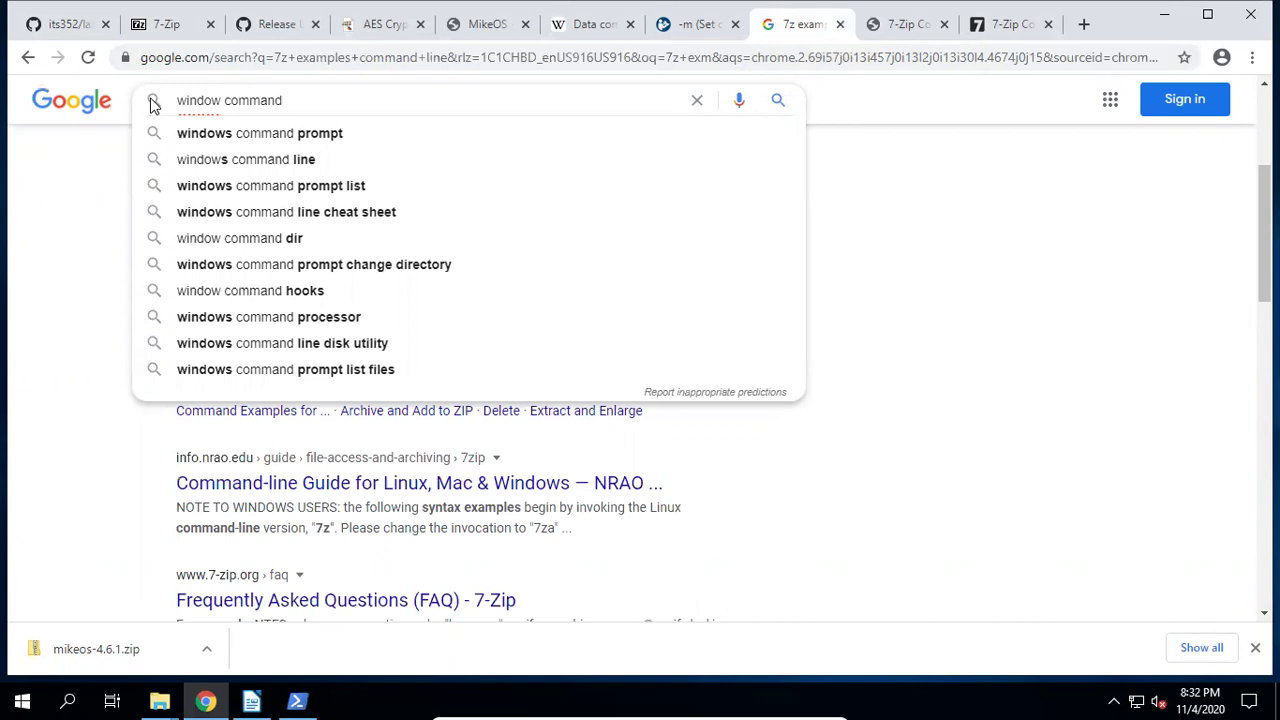
{"action": "key", "text": "Down"}
{"action": "key", "text": "Down"}
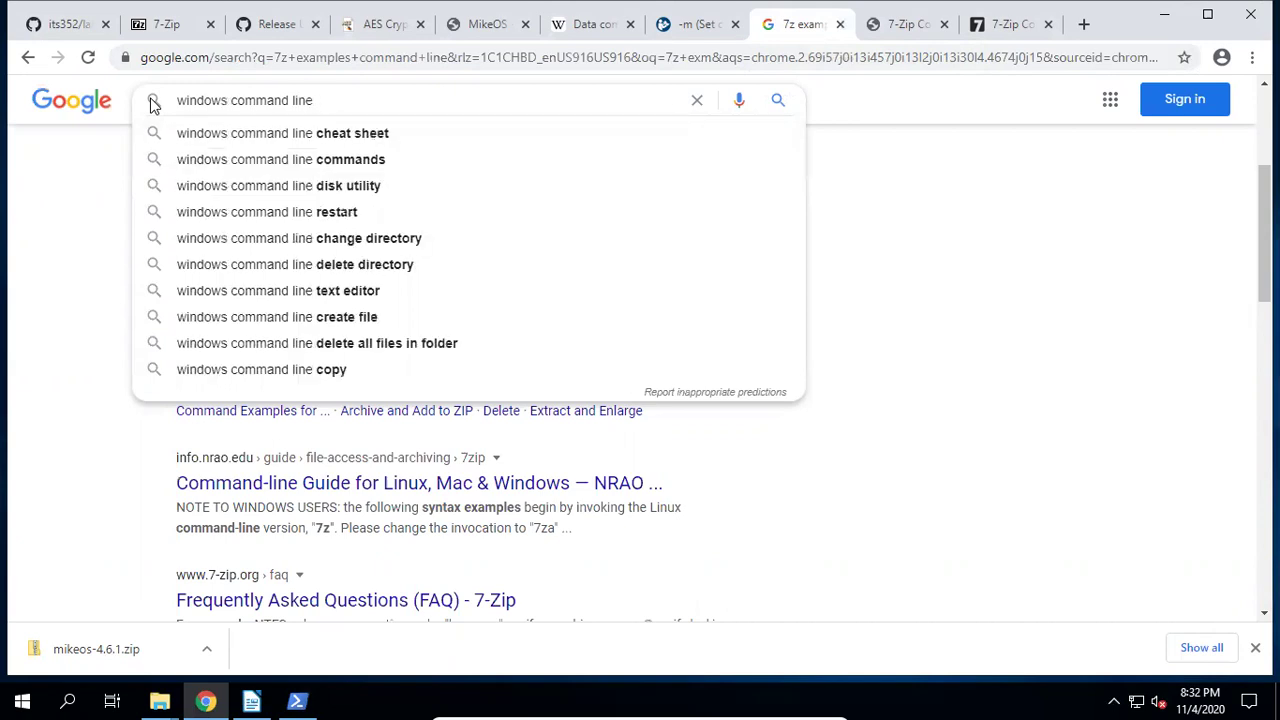
{"action": "type", "text": "create file "}
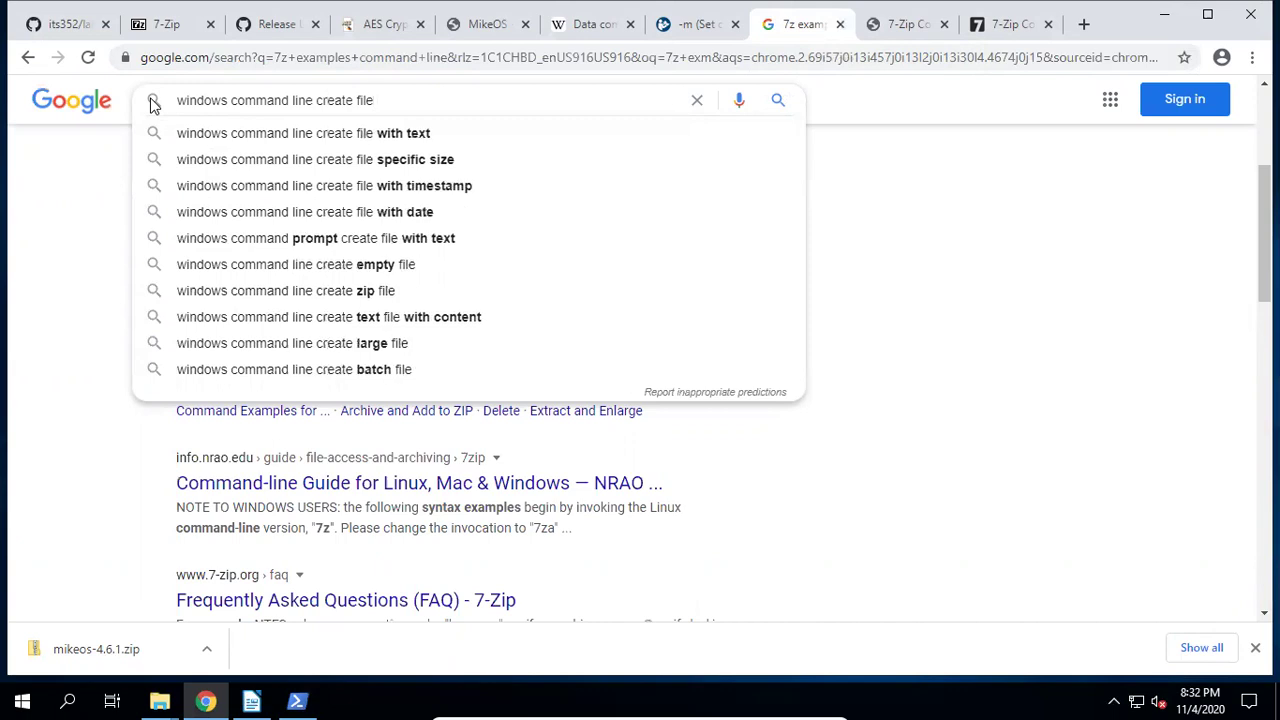
{"action": "type", "text": "with "}
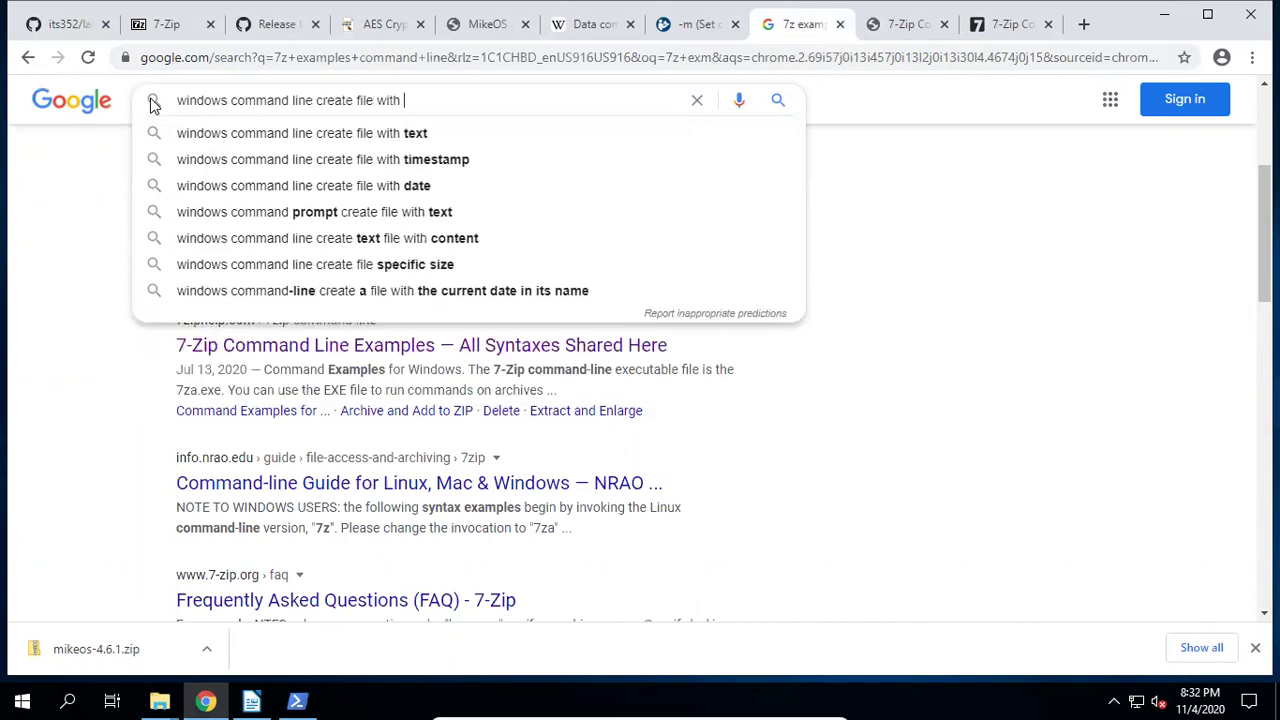
{"action": "type", "text": "name"}
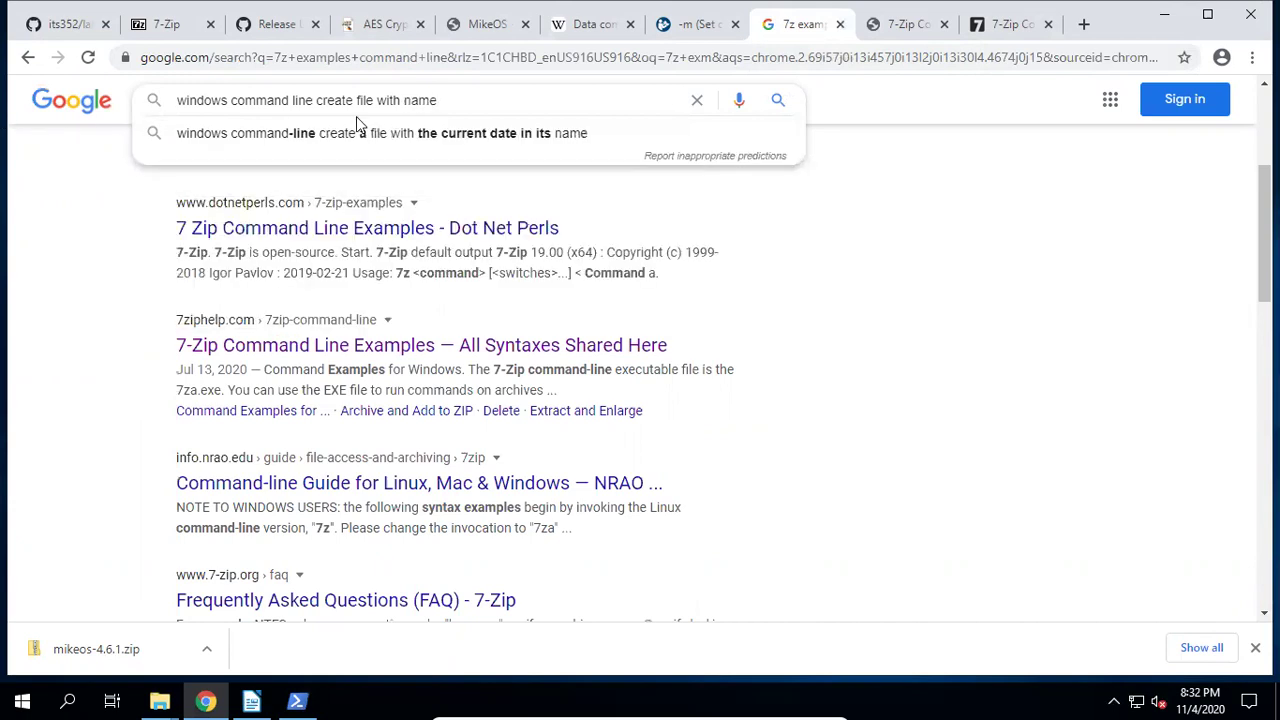
{"action": "left_click", "coordinate": [530, 138]}
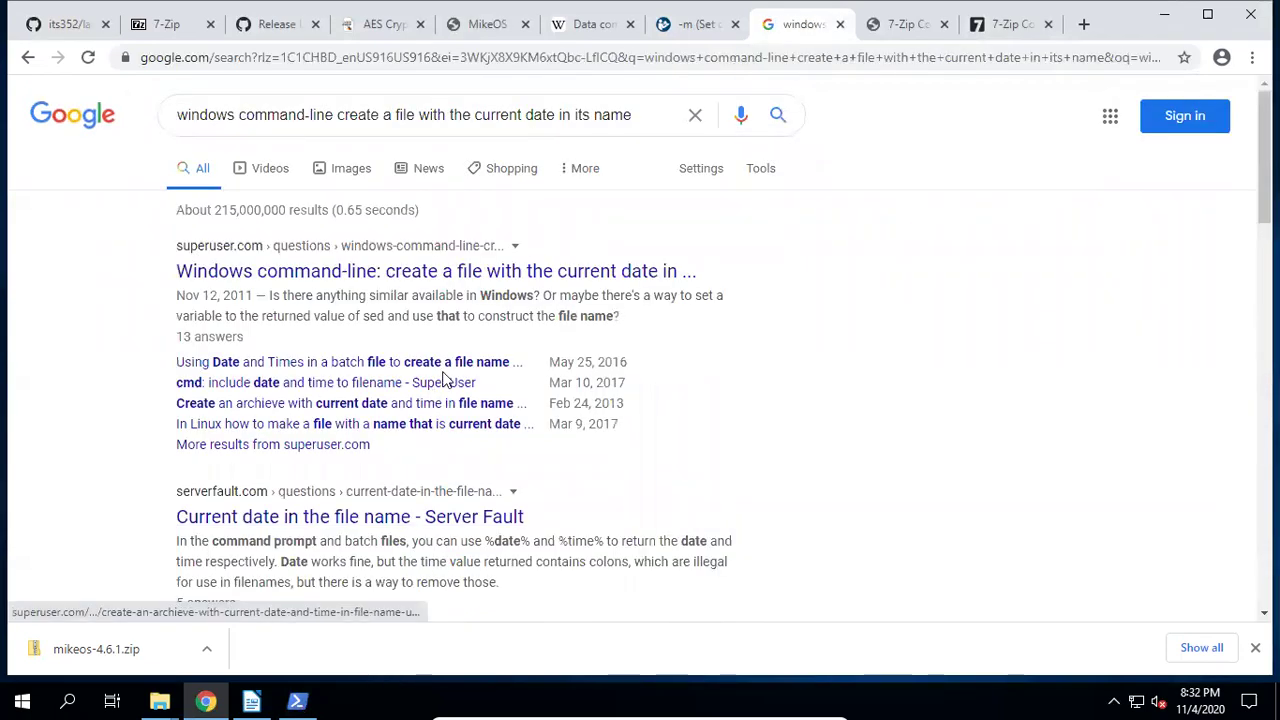
{"action": "right_click", "coordinate": [520, 272]}
{"action": "left_click", "coordinate": [580, 283]}
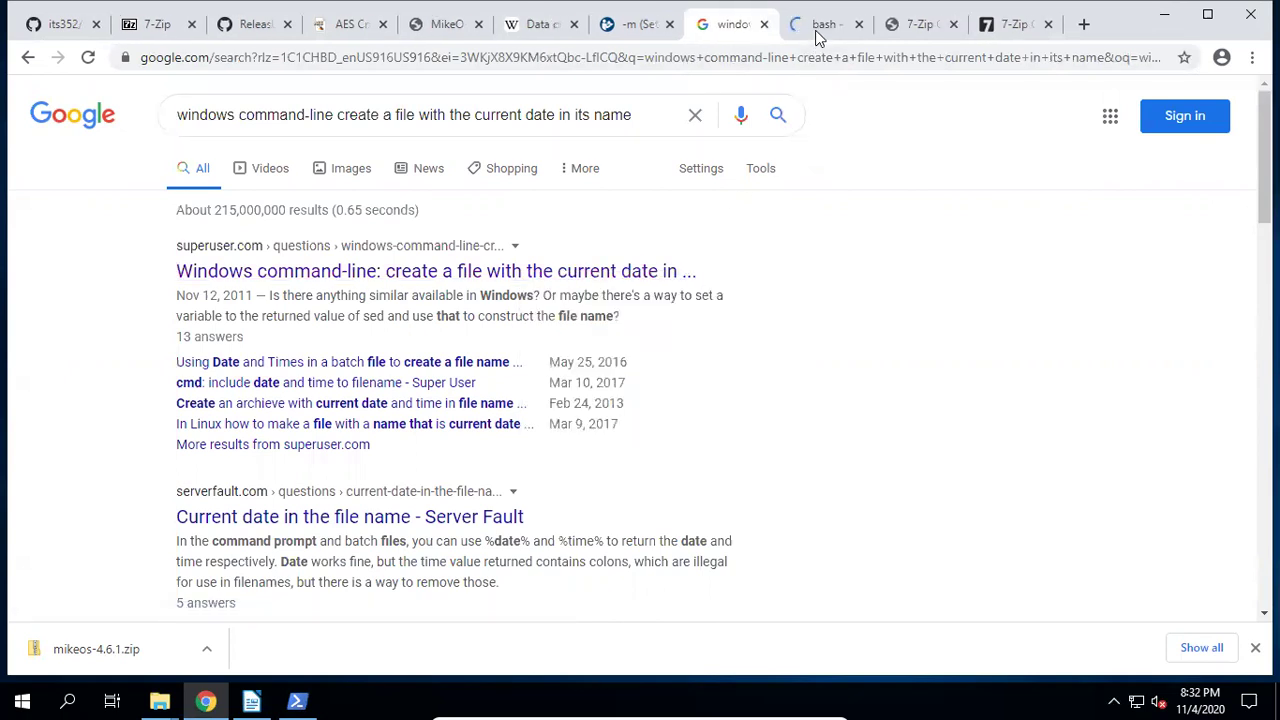
Read the Super User question, highlighting its archive_%DATE%.zip example command
{"action": "left_click", "coordinate": [818, 26]}
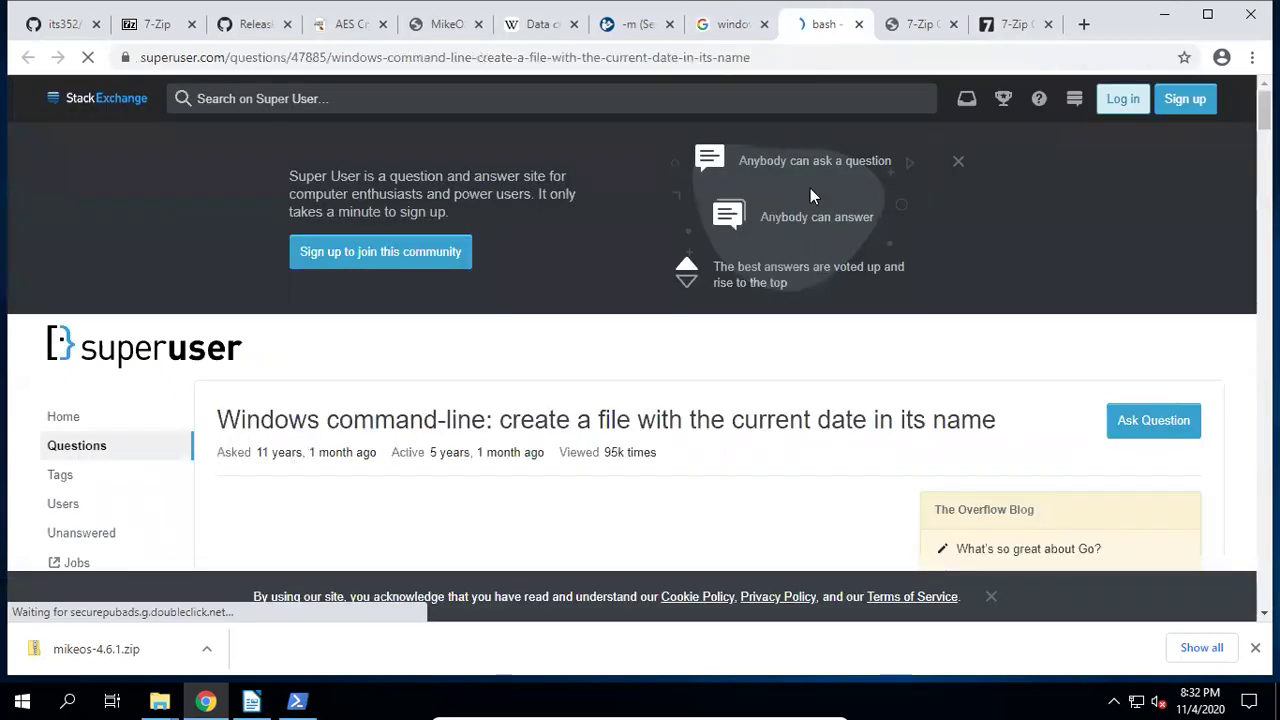
{"action": "scroll", "coordinate": [640, 345], "scroll_direction": "down", "scroll_amount": 3}
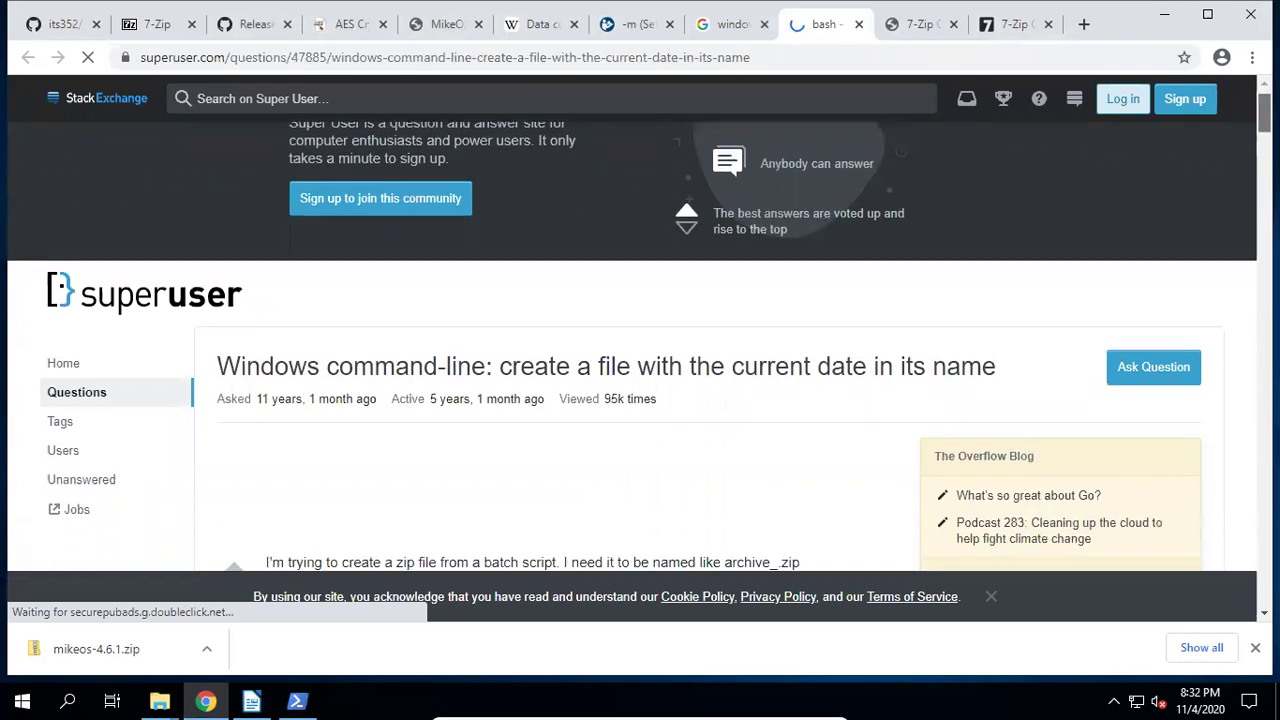
{"action": "scroll", "coordinate": [640, 345], "scroll_direction": "down", "scroll_amount": 3}
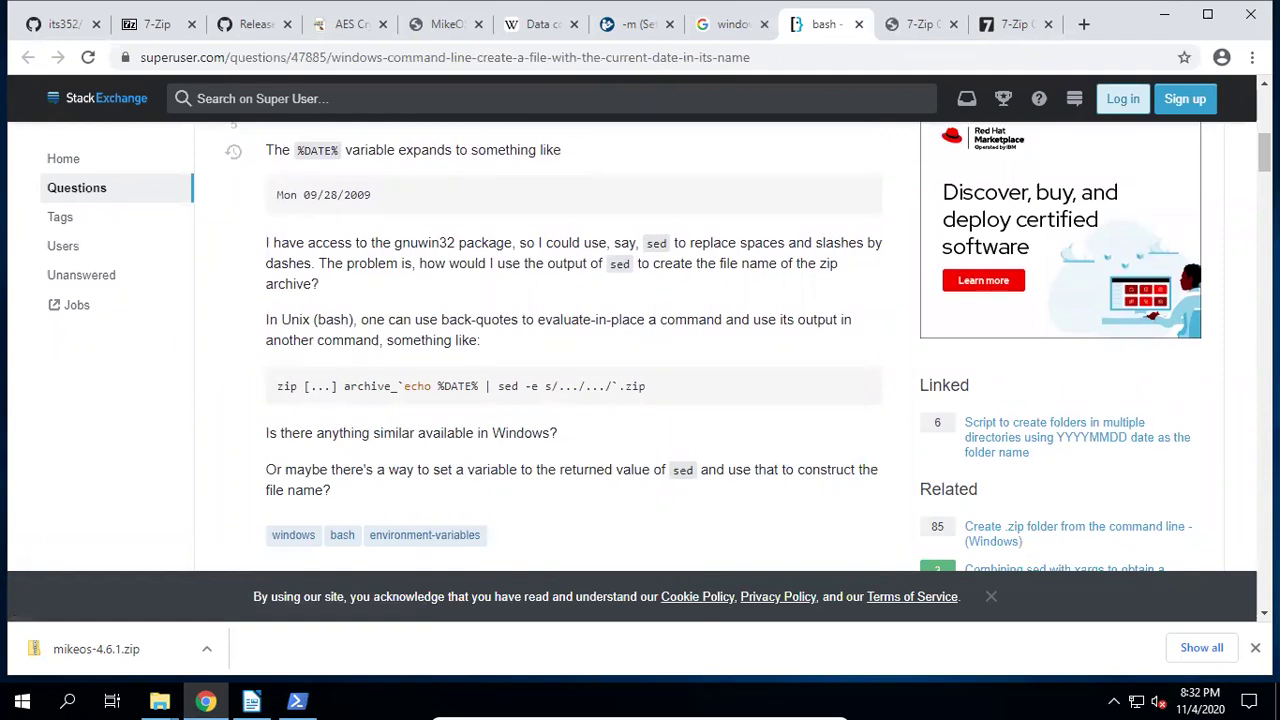
{"action": "scroll", "coordinate": [322, 292], "scroll_direction": "up", "scroll_amount": 2}
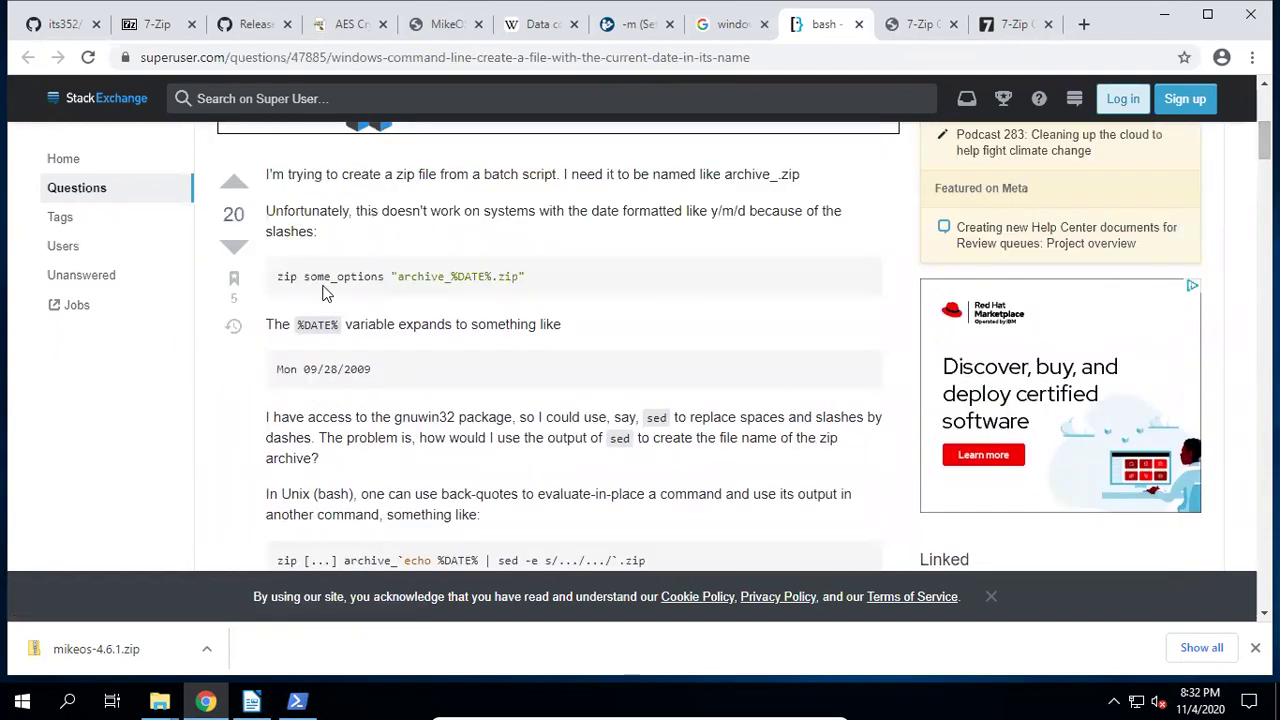
{"action": "left_click_drag", "start_coordinate": [271, 277], "coordinate": [562, 291]}
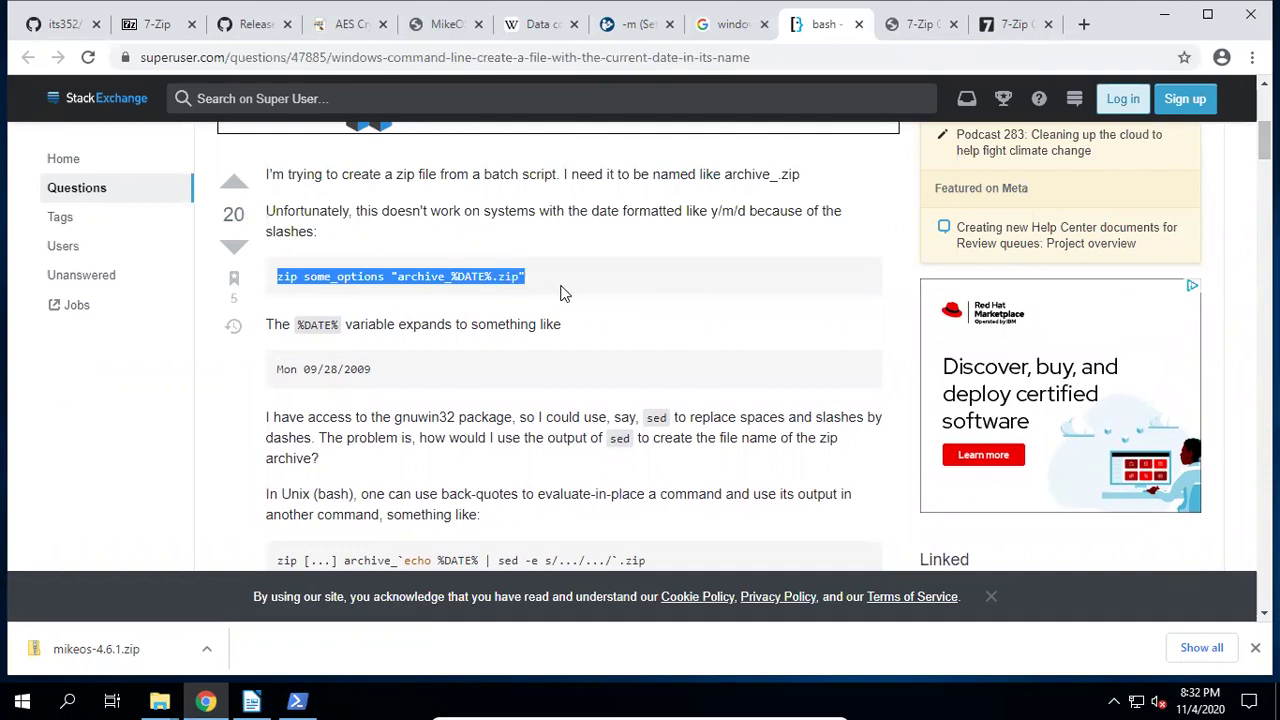
{"action": "left_click", "coordinate": [336, 312]}
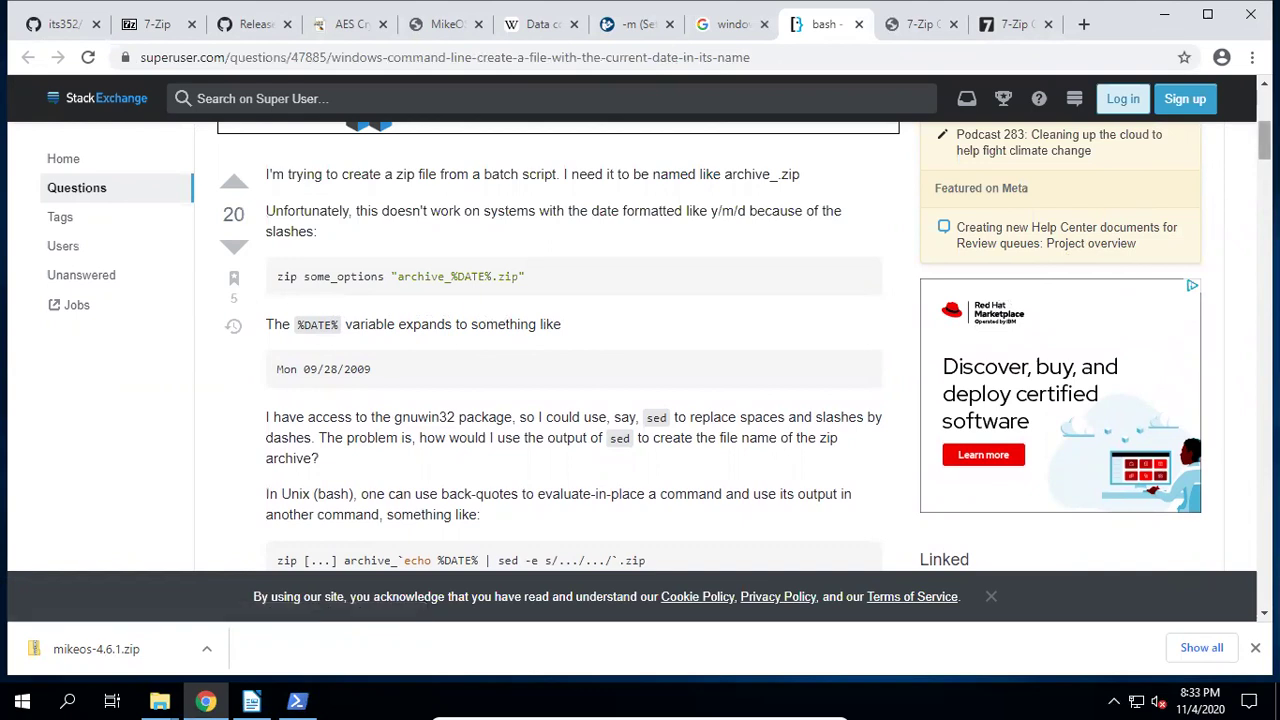
Study the accepted answer's set _date=%DATE:/=-% line and the comments below it
{"action": "scroll", "coordinate": [744, 345], "scroll_direction": "down", "scroll_amount": 5}
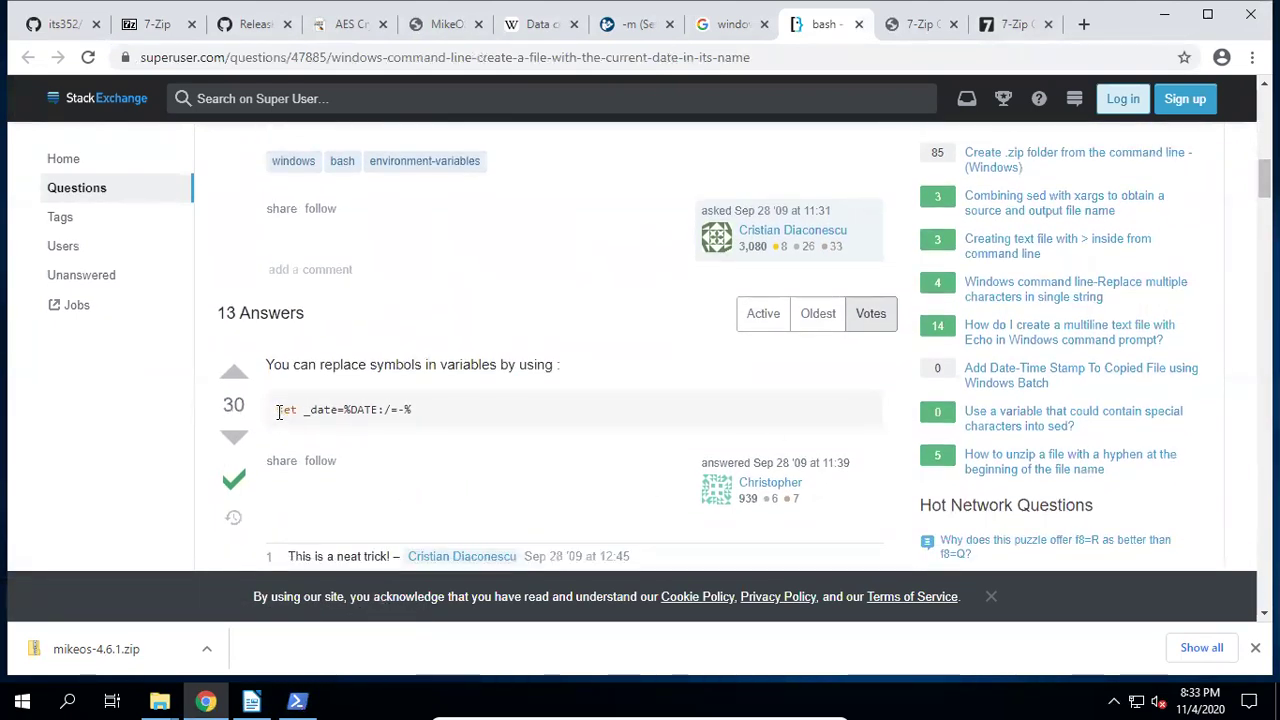
{"action": "left_click_drag", "start_coordinate": [279, 411], "coordinate": [424, 415]}
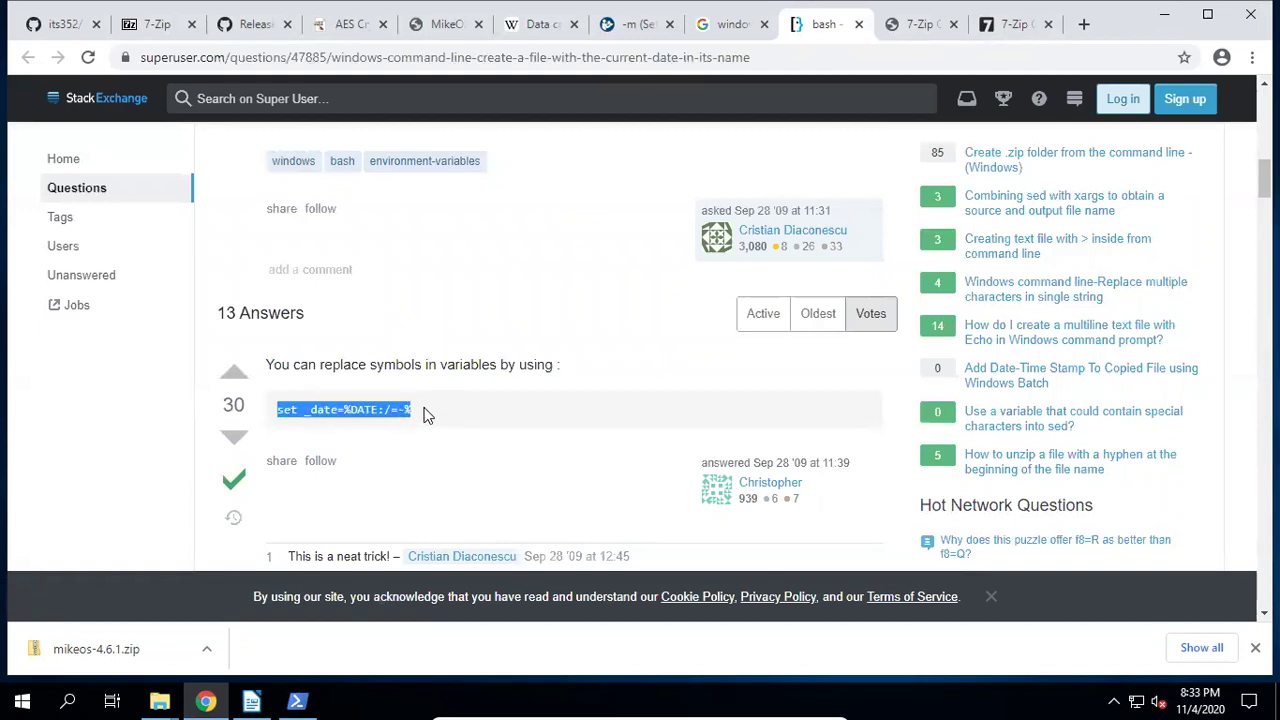
{"action": "left_click", "coordinate": [355, 440]}
{"action": "double_click", "coordinate": [309, 409]}
{"action": "left_click", "coordinate": [343, 411]}
{"action": "double_click", "coordinate": [343, 411]}
{"action": "left_click", "coordinate": [410, 411]}
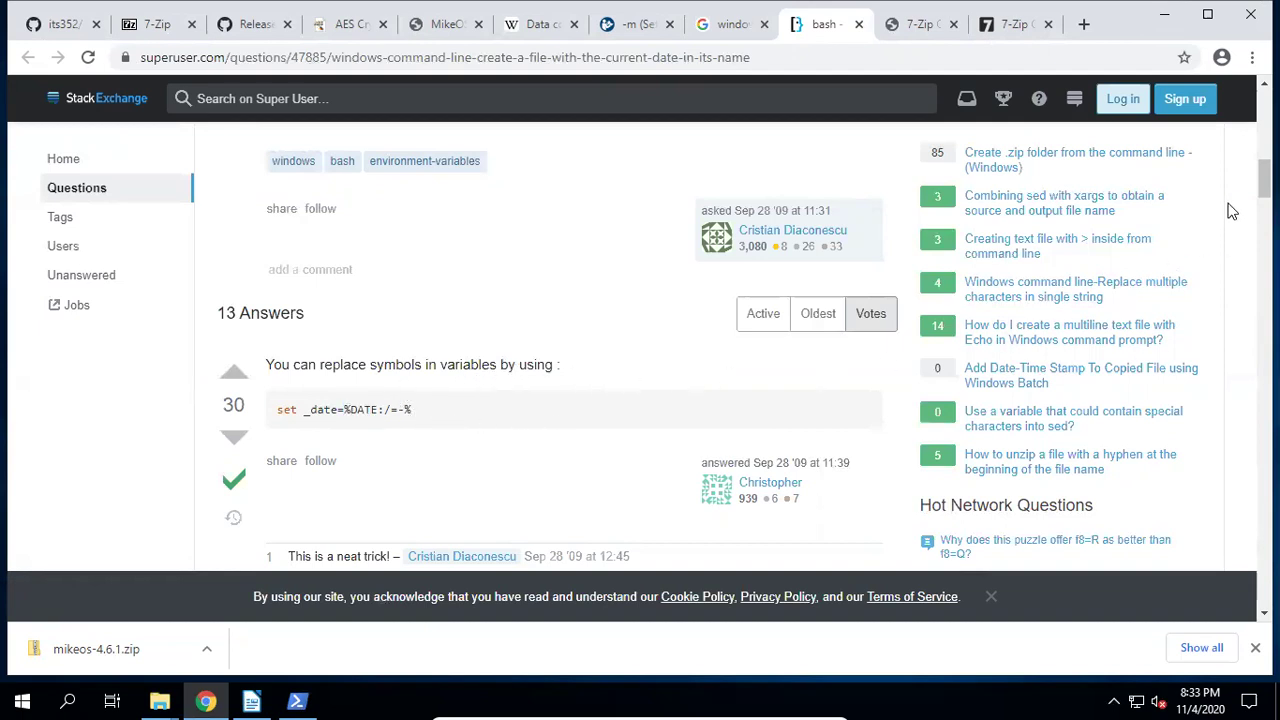
{"action": "scroll", "coordinate": [1265, 180], "scroll_direction": "down", "scroll_amount": 2}
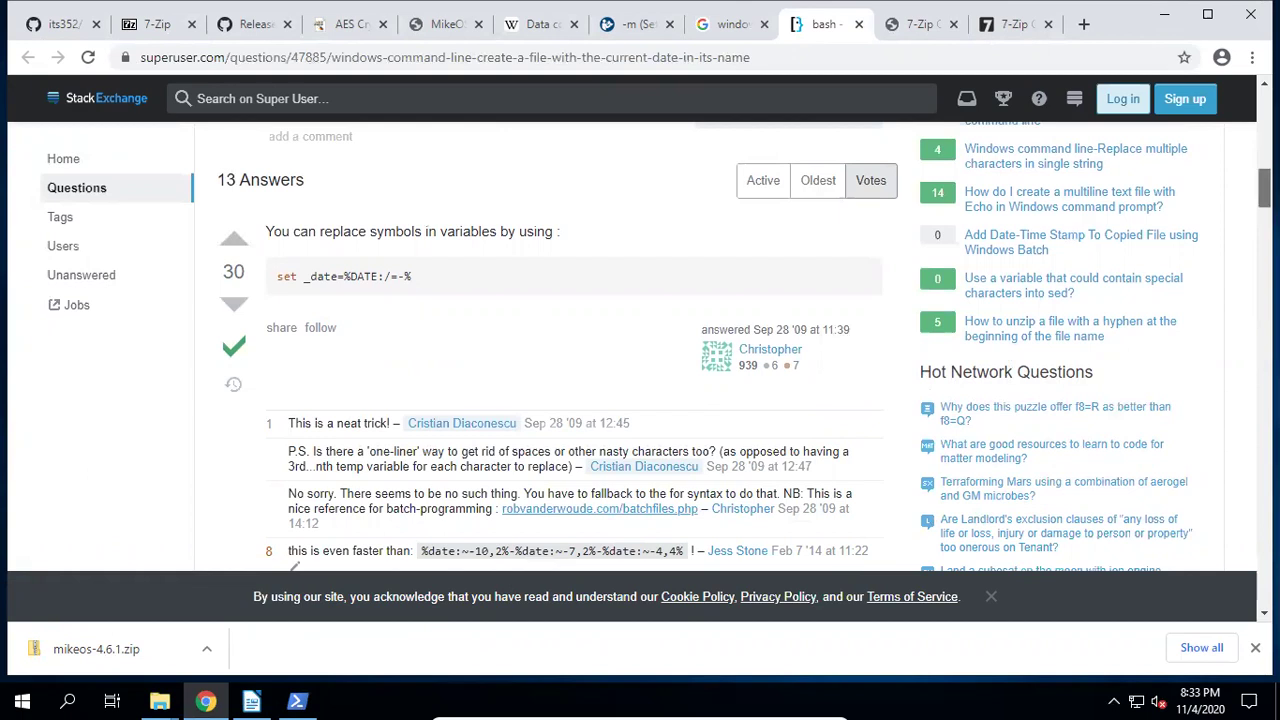
{"action": "scroll", "coordinate": [1265, 190], "scroll_direction": "down", "scroll_amount": 1}
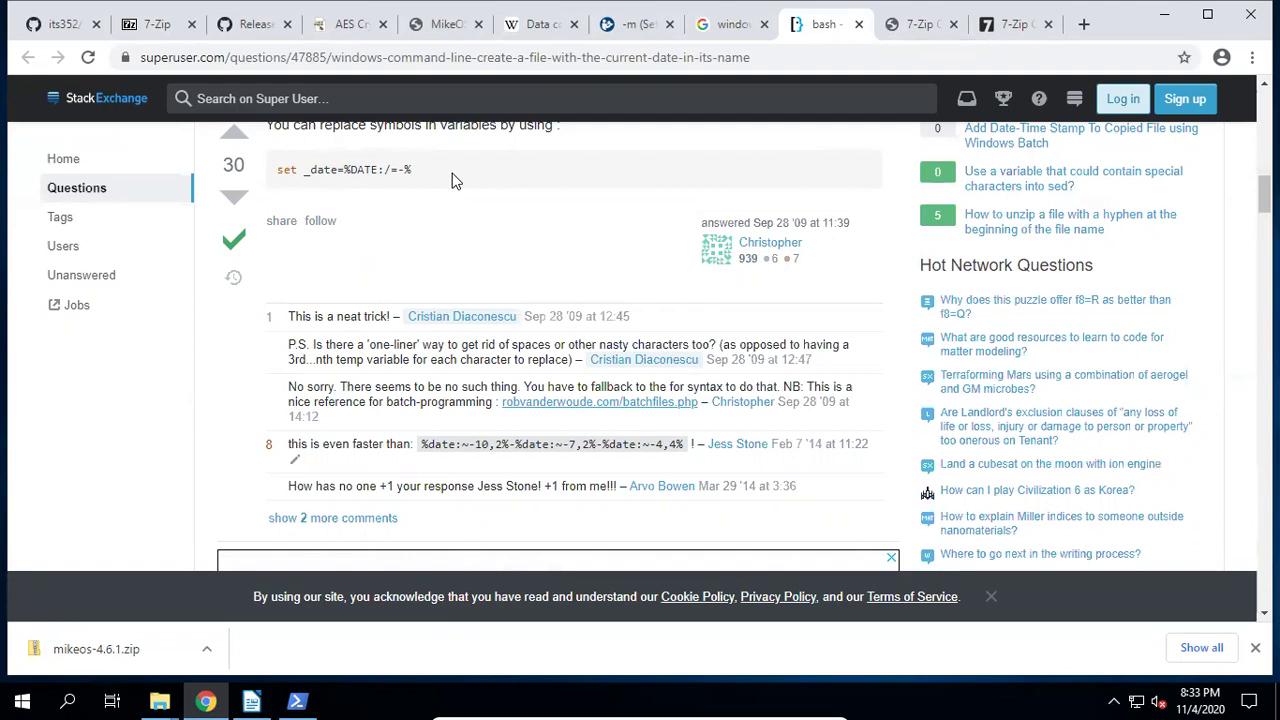
Shrink the console and scroll up through the Super User question on dates in file names
{"action": "mouse_move", "coordinate": [297, 701]}
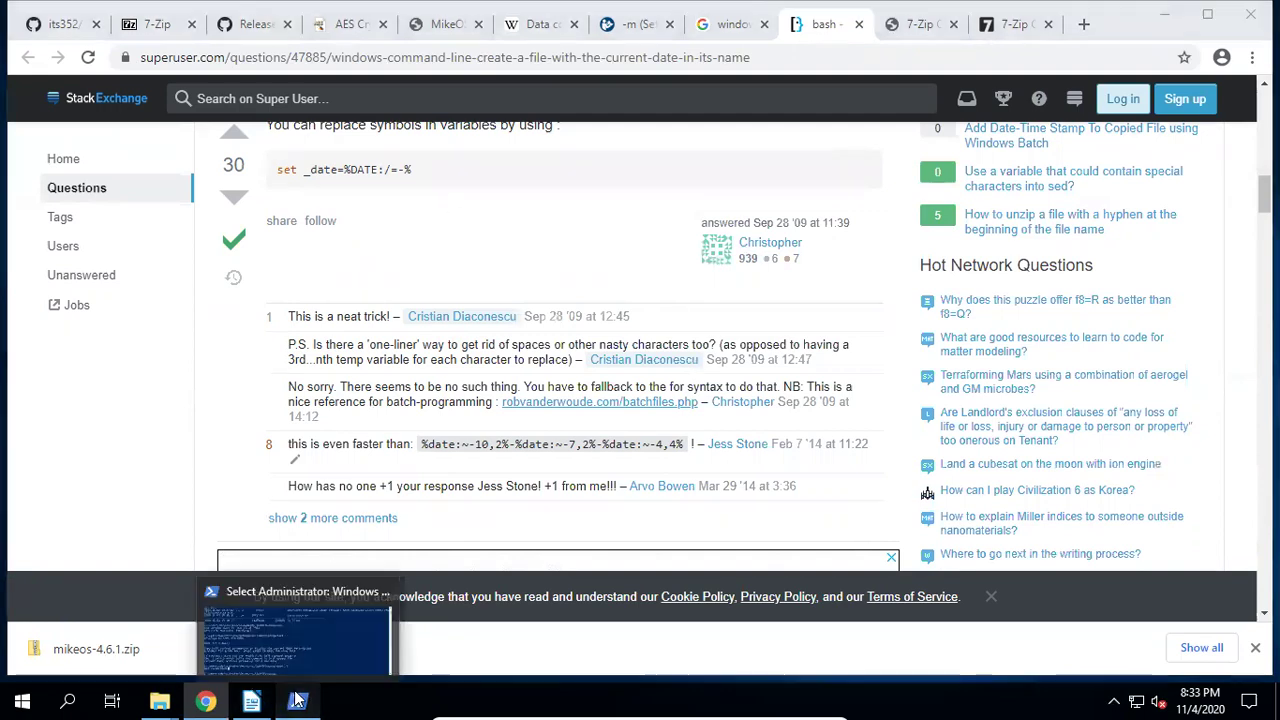
{"action": "left_click", "coordinate": [388, 612]}
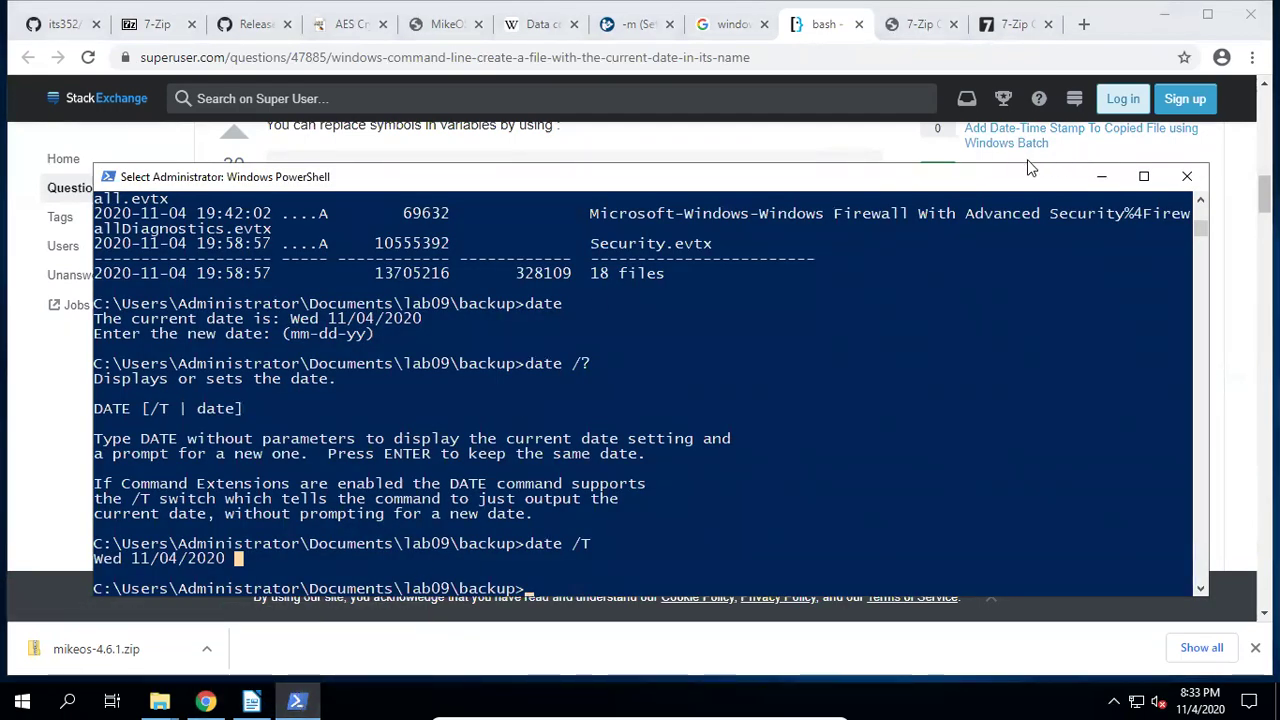
{"action": "left_click_drag", "start_coordinate": [1026, 163], "coordinate": [1026, 289]}
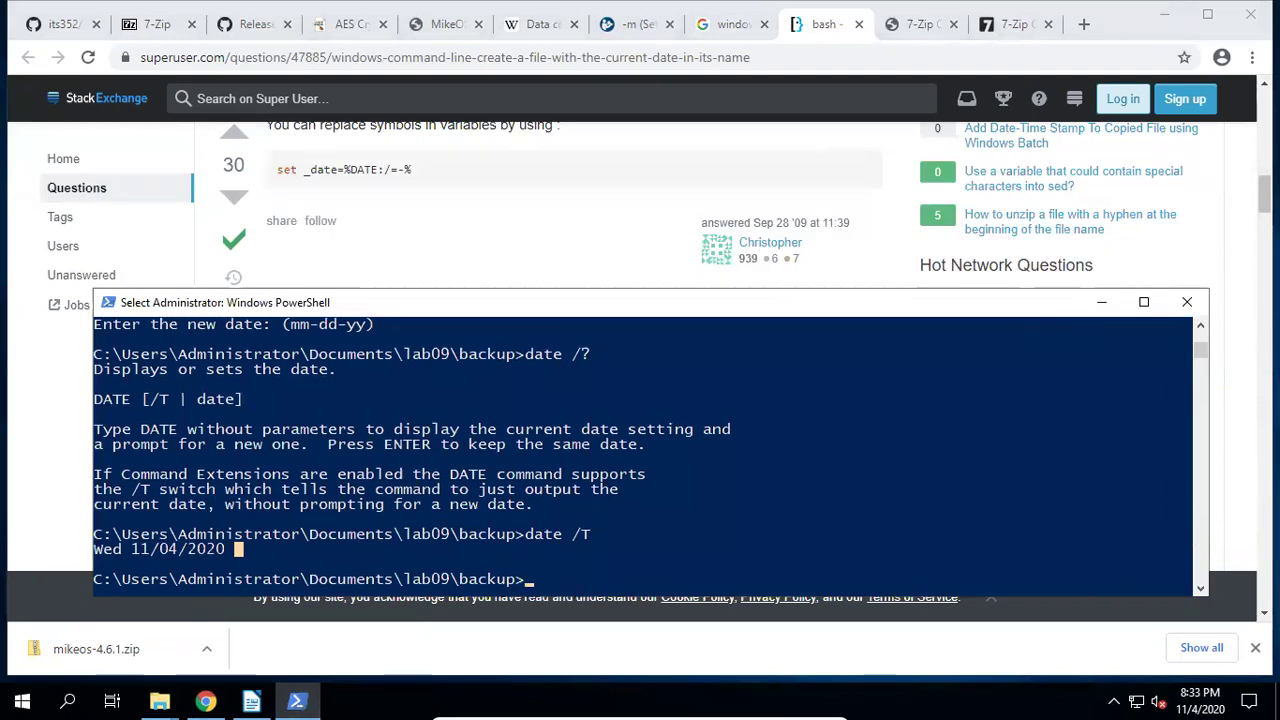
{"action": "left_click", "coordinate": [1026, 280]}
{"action": "scroll", "coordinate": [1026, 280], "scroll_direction": "up", "scroll_amount": 3}
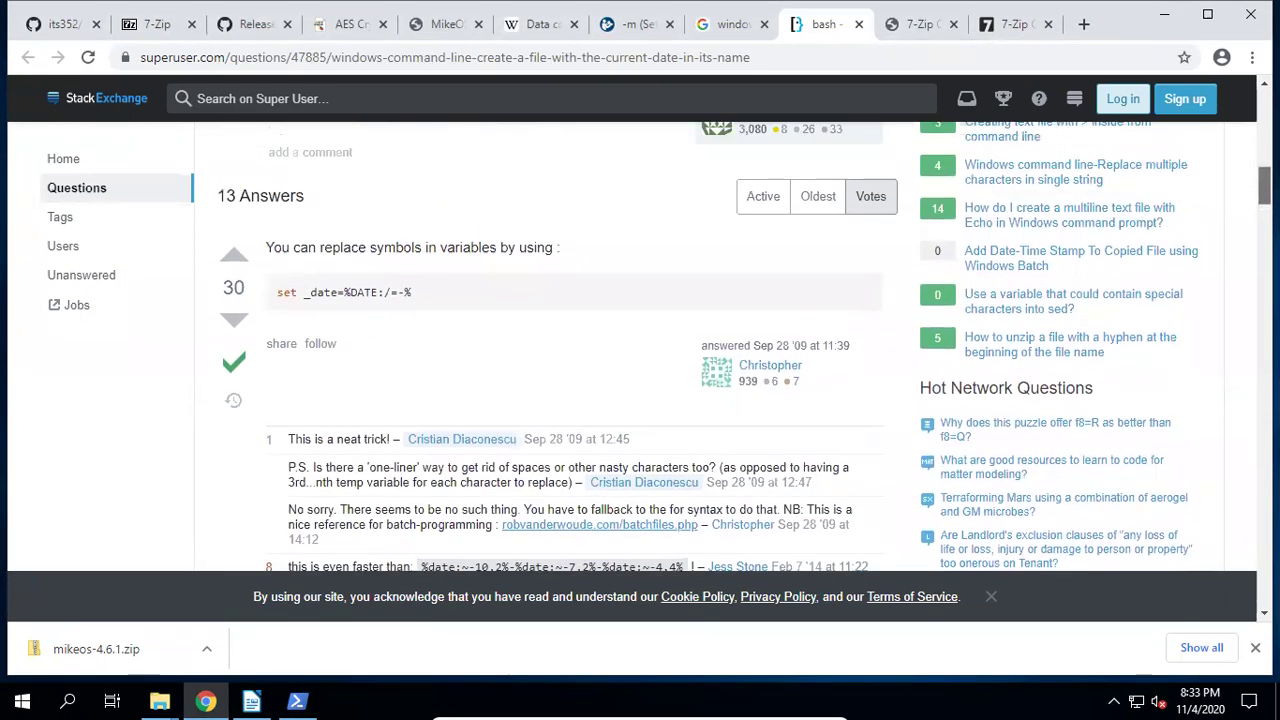
{"action": "scroll", "coordinate": [640, 346], "scroll_direction": "up", "scroll_amount": 3}
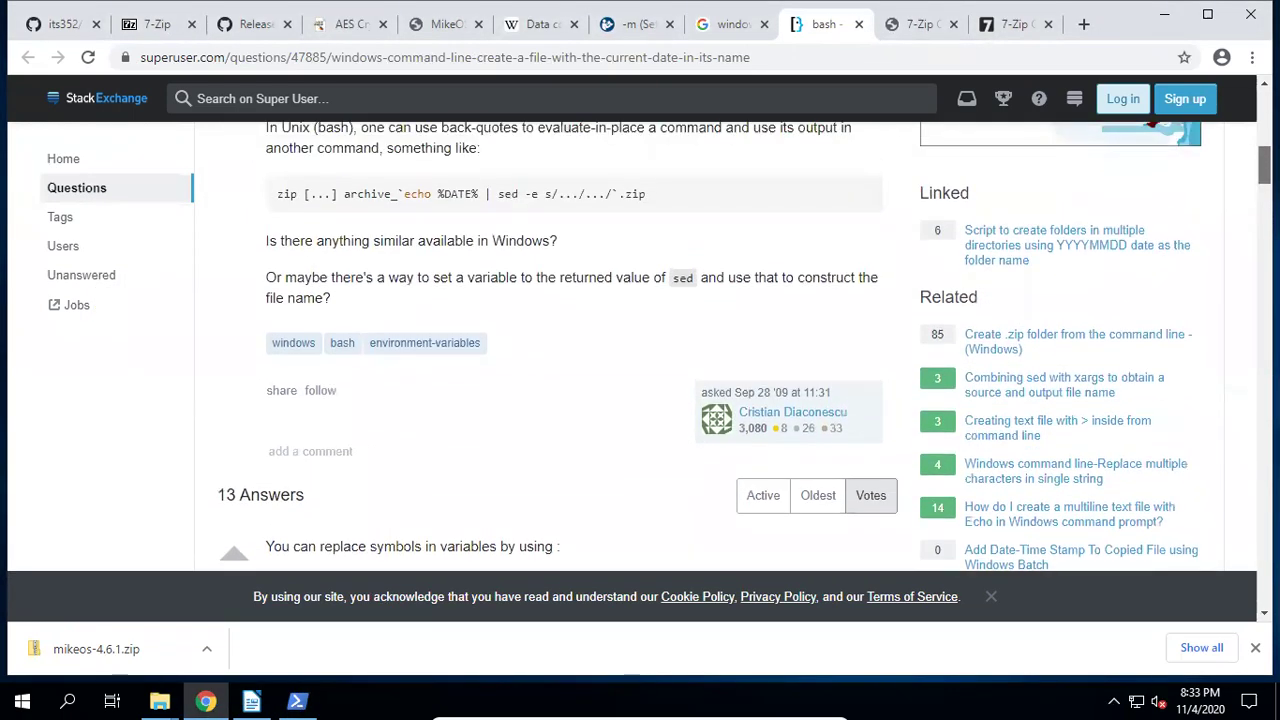
{"action": "scroll", "coordinate": [640, 346], "scroll_direction": "up", "scroll_amount": 2}
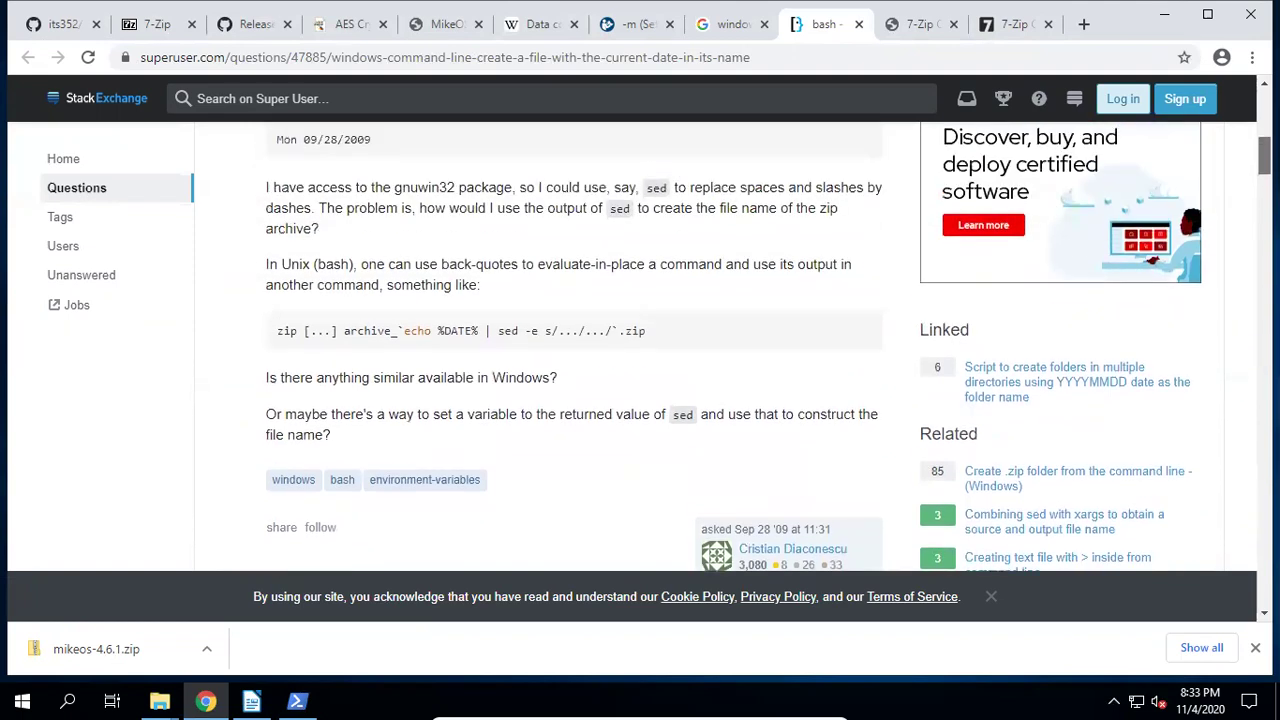
{"action": "scroll", "coordinate": [640, 346], "scroll_direction": "up", "scroll_amount": 2}
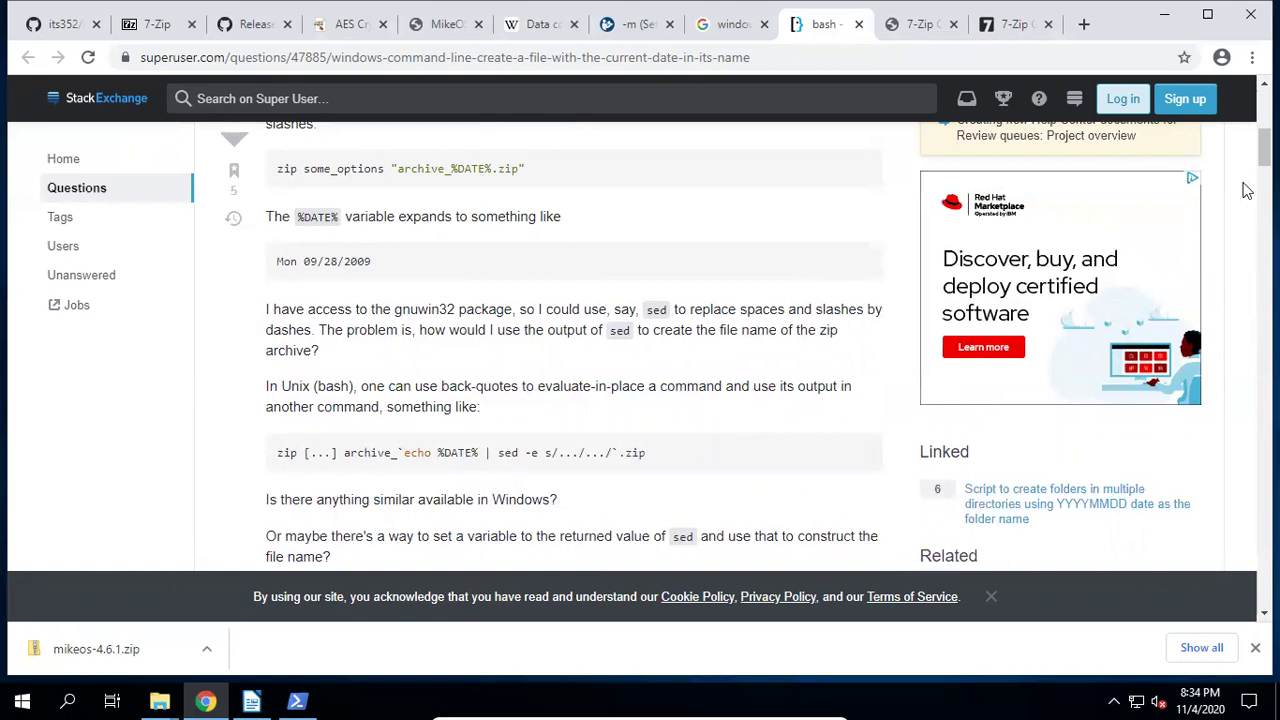
Return to the PowerShell console and move it up and to the right
{"action": "left_click_drag", "start_coordinate": [1265, 147], "coordinate": [1265, 172]}
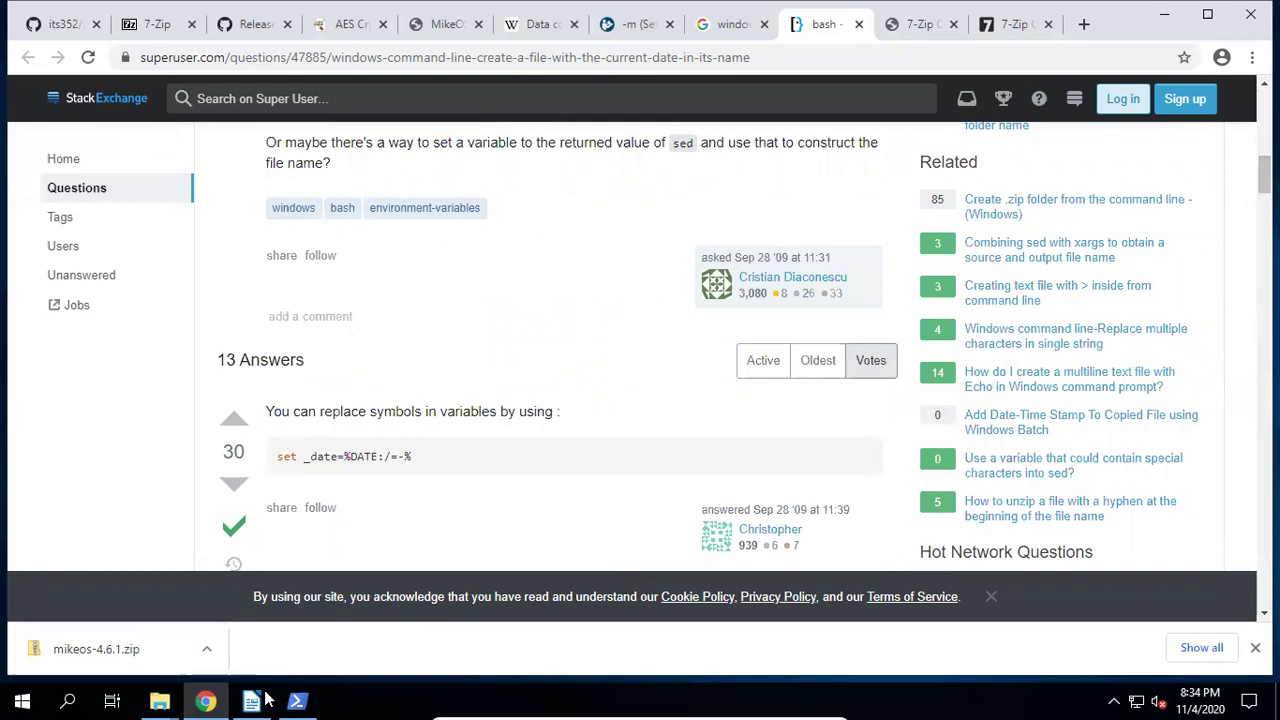
{"action": "left_click", "coordinate": [303, 700]}
{"action": "left_click_drag", "start_coordinate": [414, 305], "coordinate": [667, 127]}
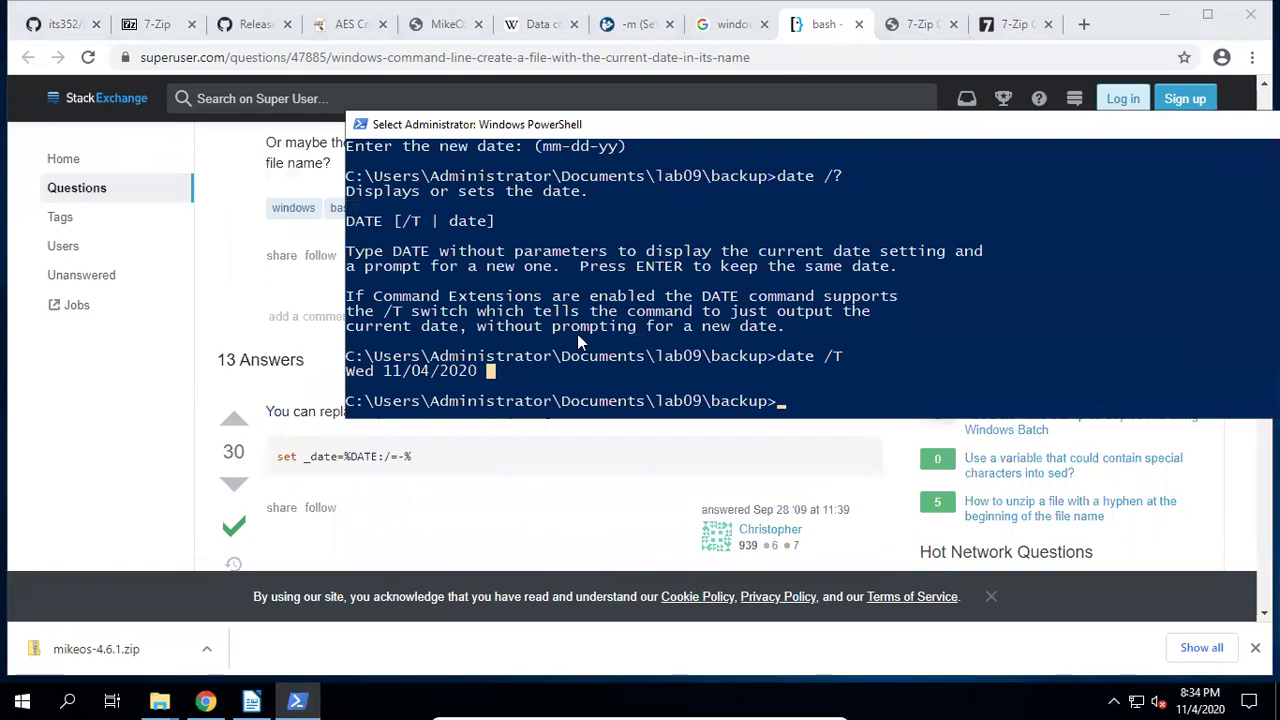
Store the dashed date in _date with set _date=%date:/=-%
{"action": "left_click_drag", "start_coordinate": [487, 375], "coordinate": [347, 375]}
{"action": "right_click", "coordinate": [776, 402]}
{"action": "type", "text": "set _date"}
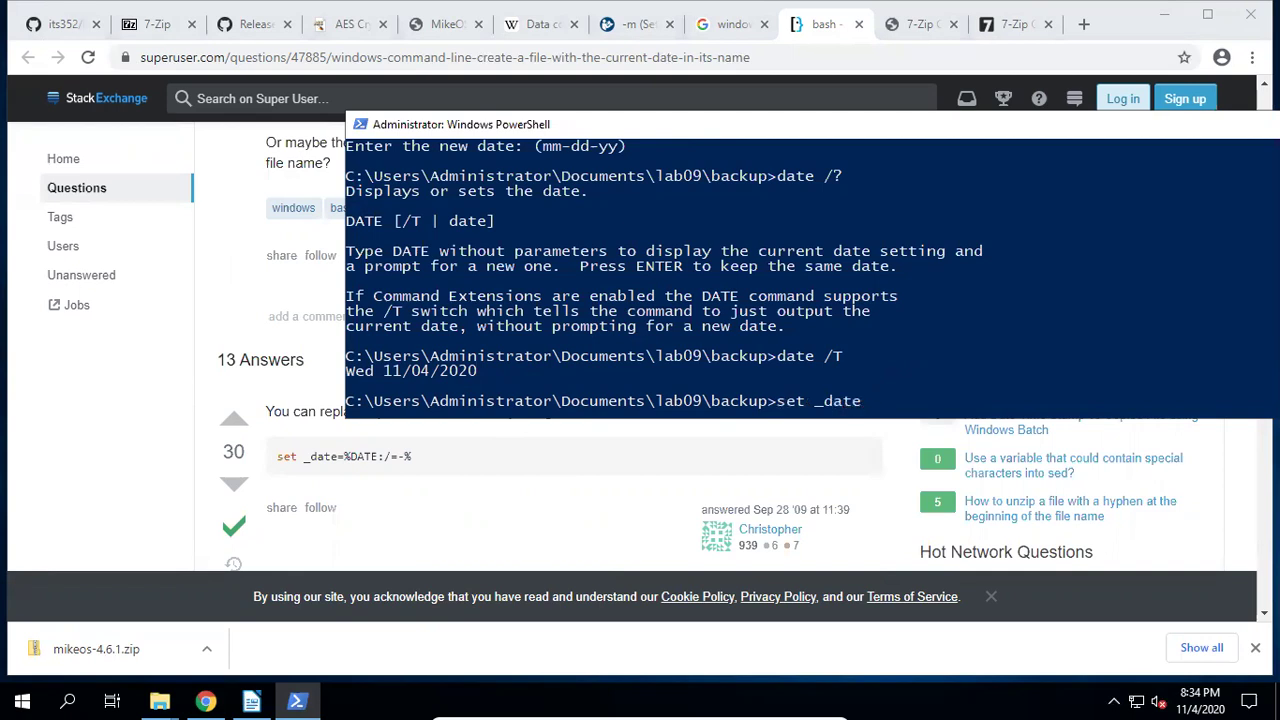
{"action": "type", "text": "=%date:"}
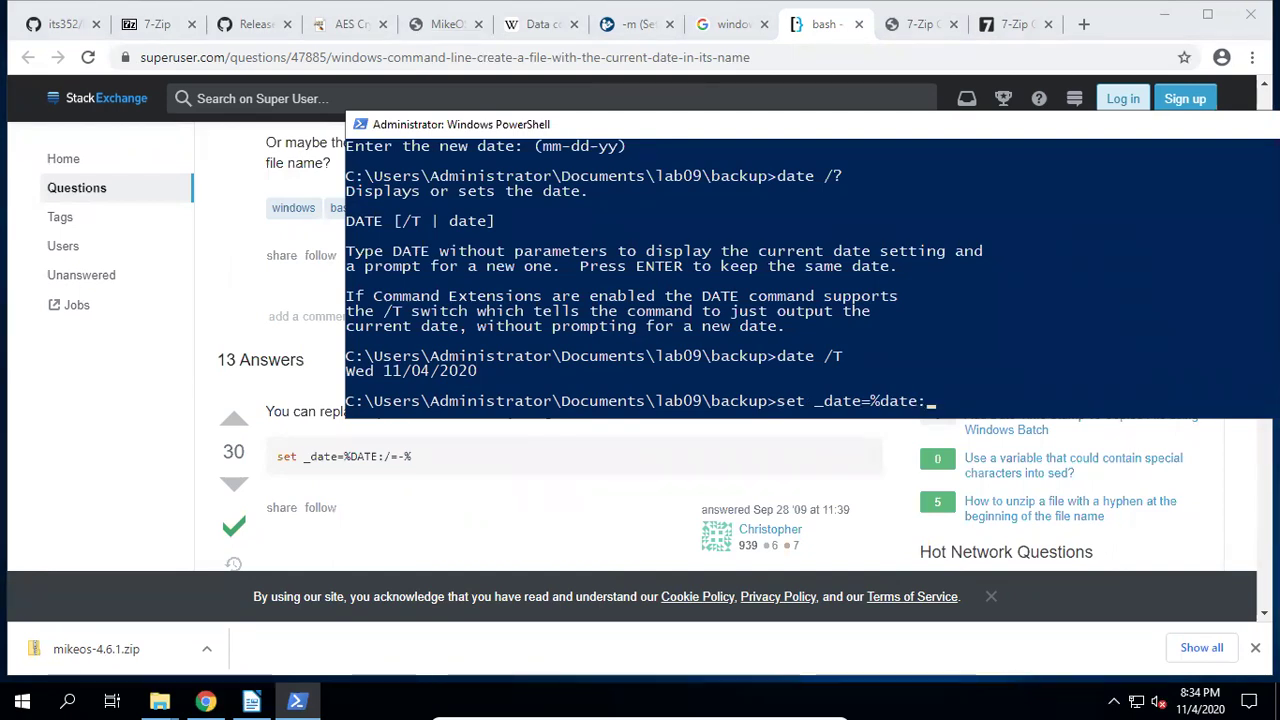
{"action": "type", "text": "/=-%"}
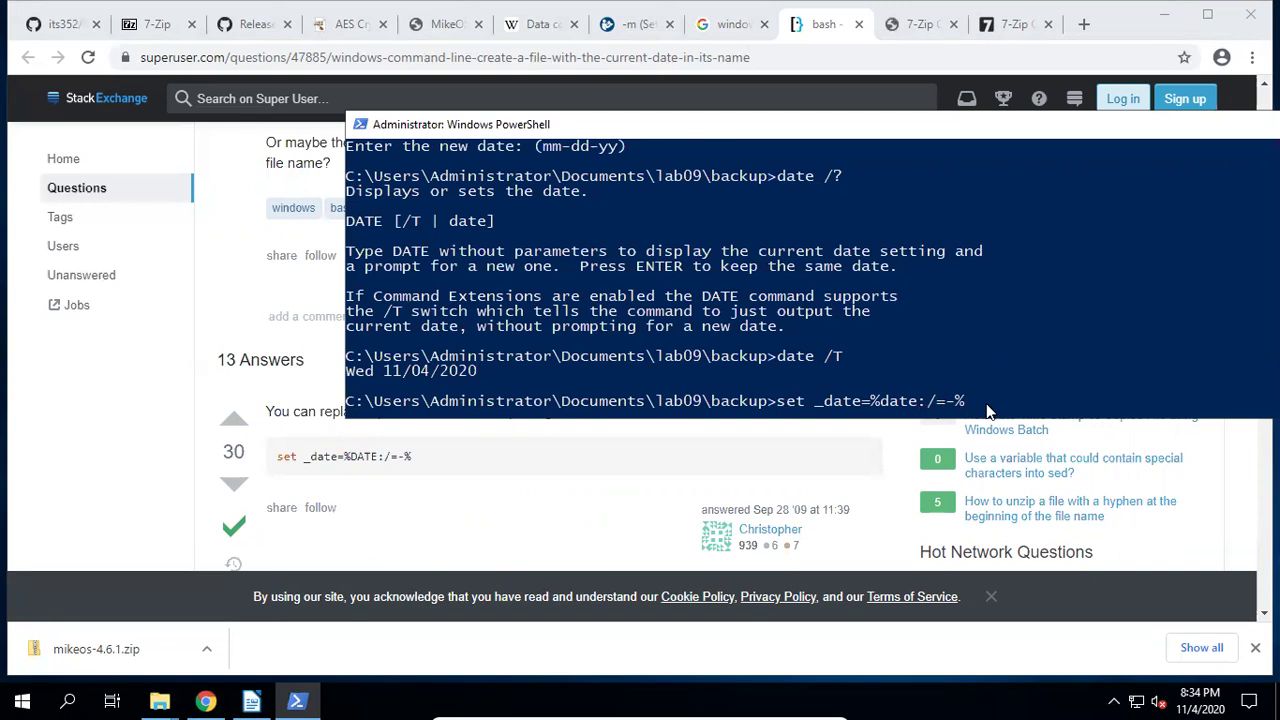
{"action": "key", "text": "Return"}
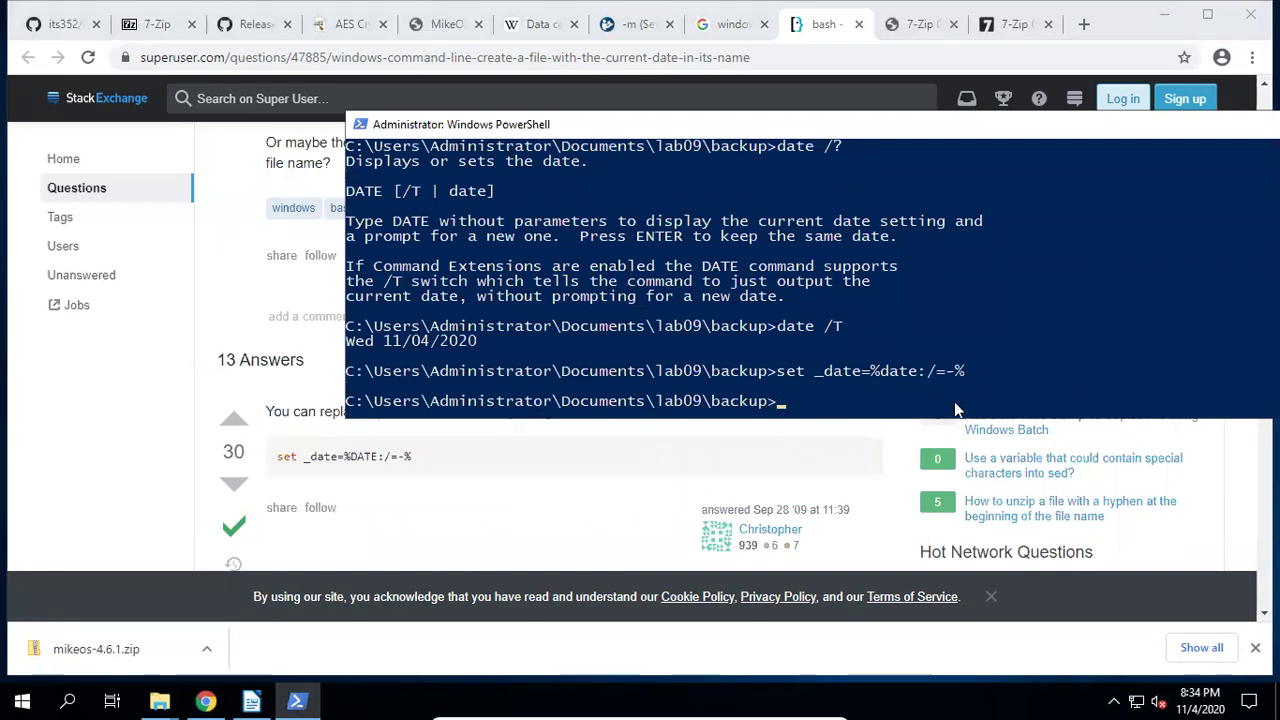
Echo %_date% and check it prints Wed 11-04-2020
{"action": "type", "text": "echo %_date"}
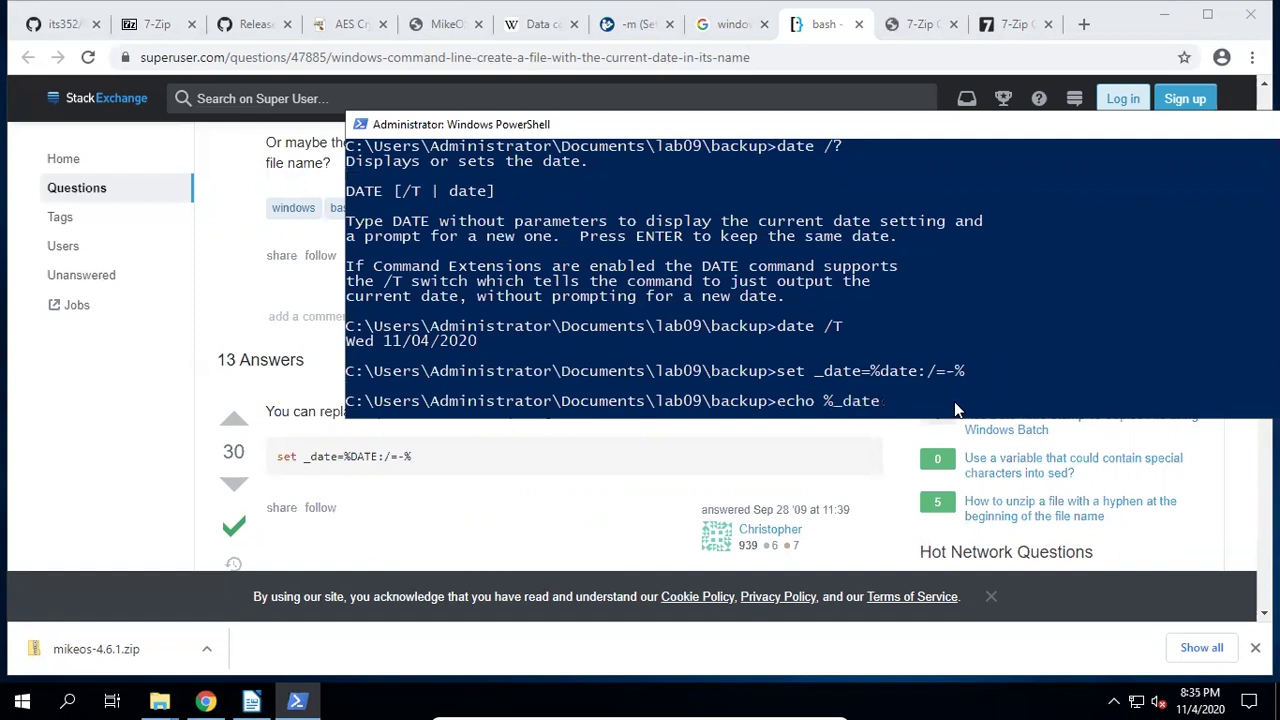
{"action": "type", "text": "%"}
{"action": "key", "text": "Return"}
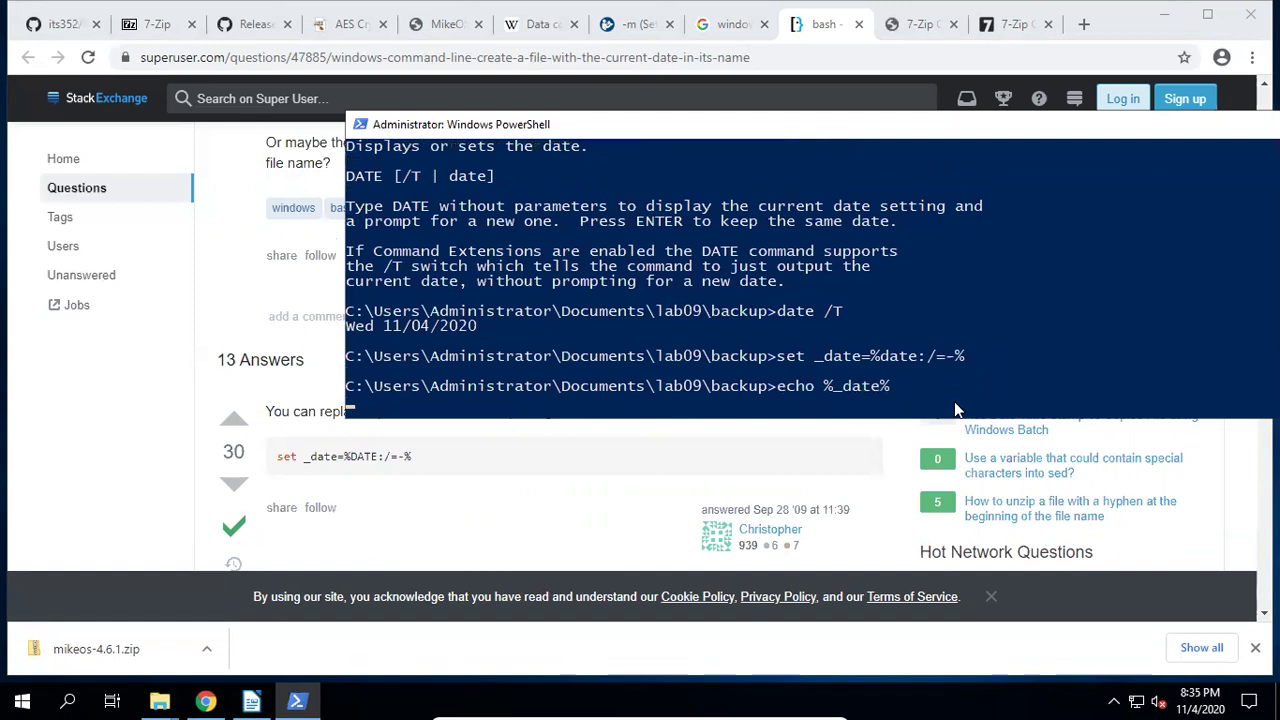
{"action": "left_click_drag", "start_coordinate": [479, 371], "coordinate": [348, 375]}
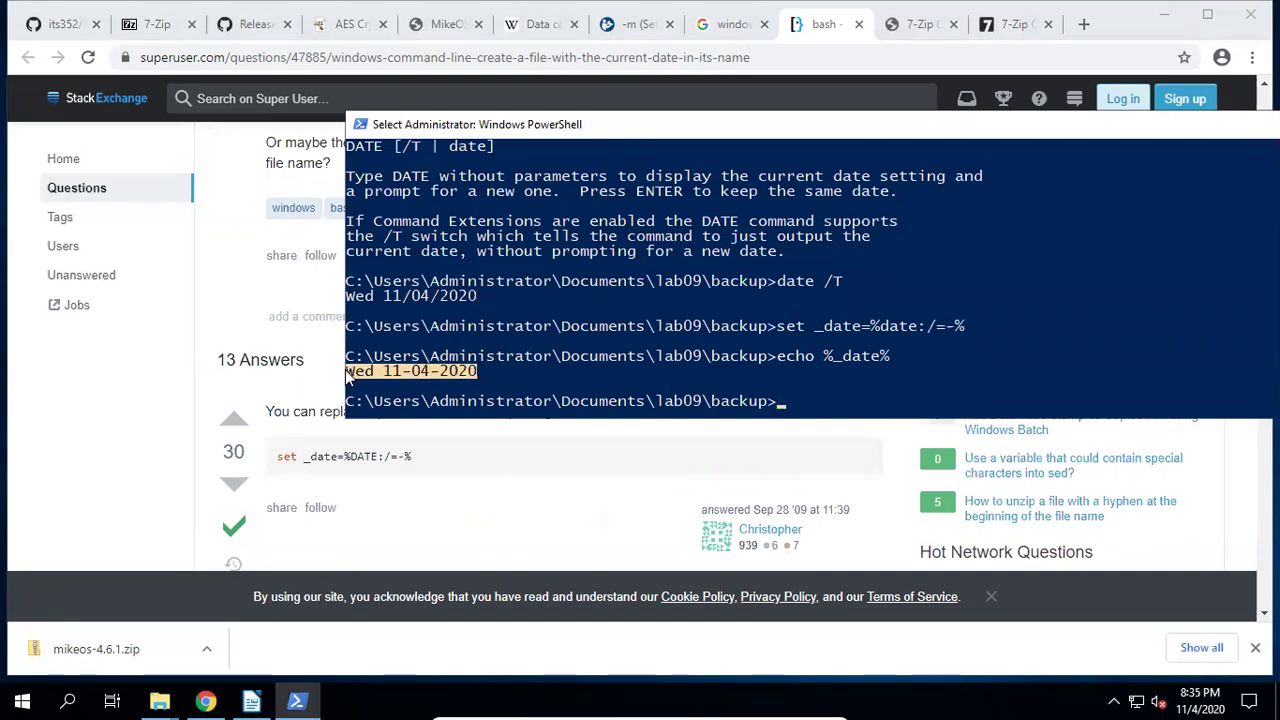
{"action": "left_click", "coordinate": [786, 410]}
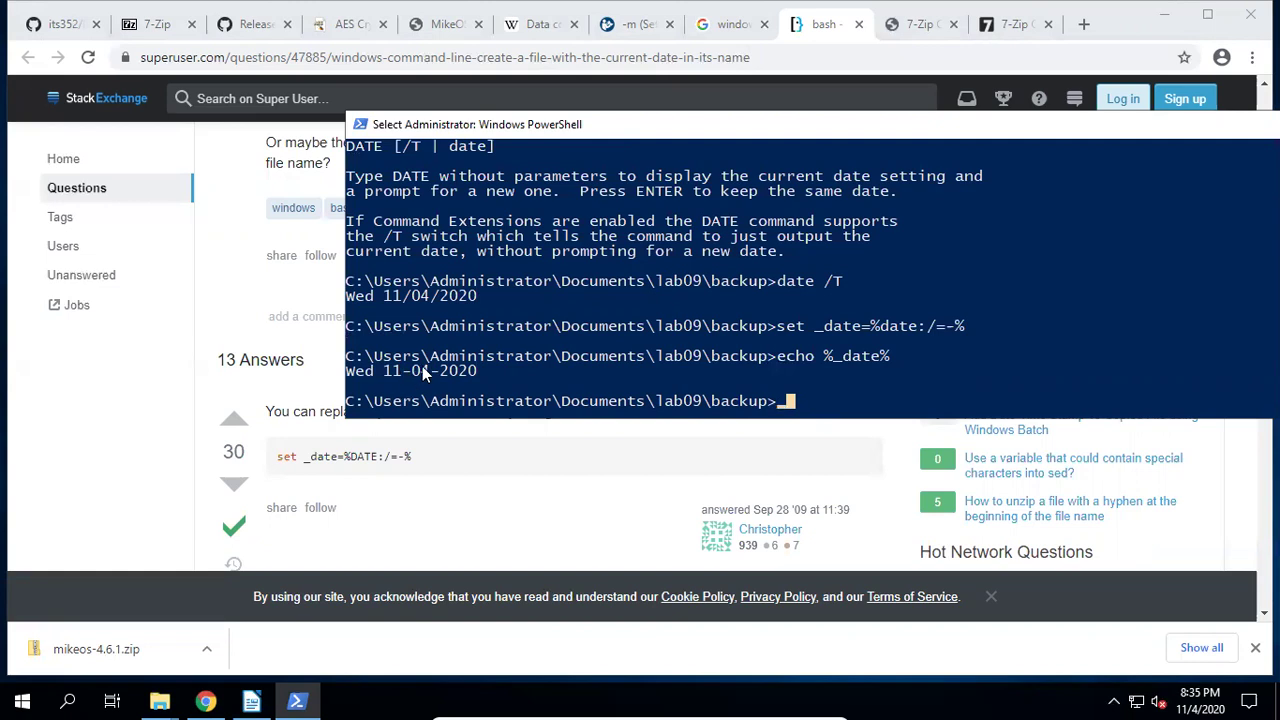
{"action": "left_click_drag", "start_coordinate": [476, 372], "coordinate": [346, 372]}
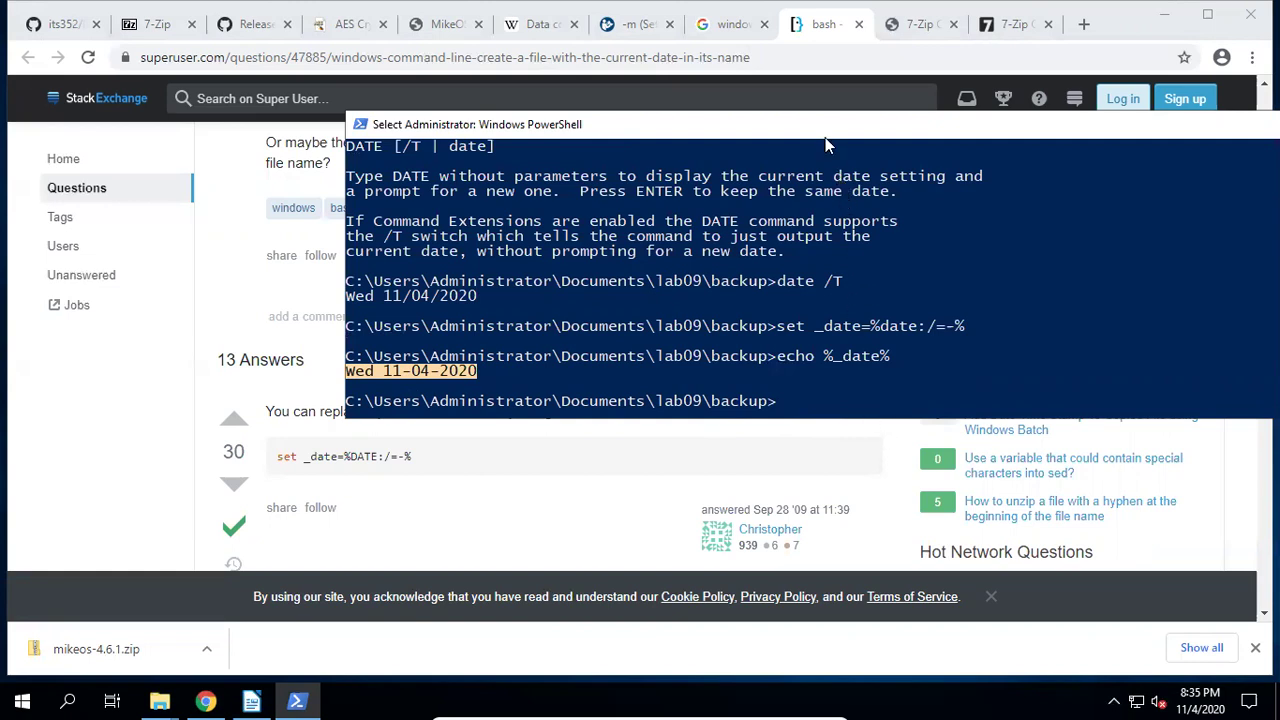
{"action": "left_click_drag", "start_coordinate": [823, 130], "coordinate": [638, 162]}
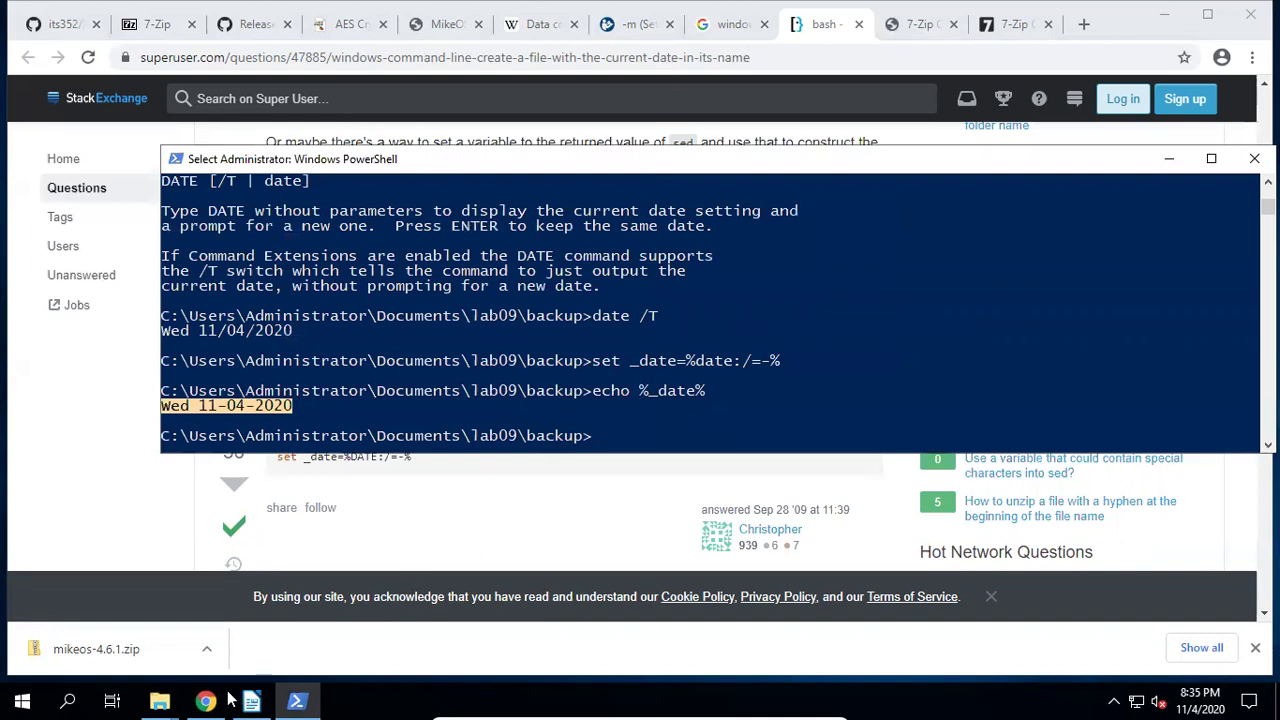
{"action": "mouse_move", "coordinate": [152, 694]}
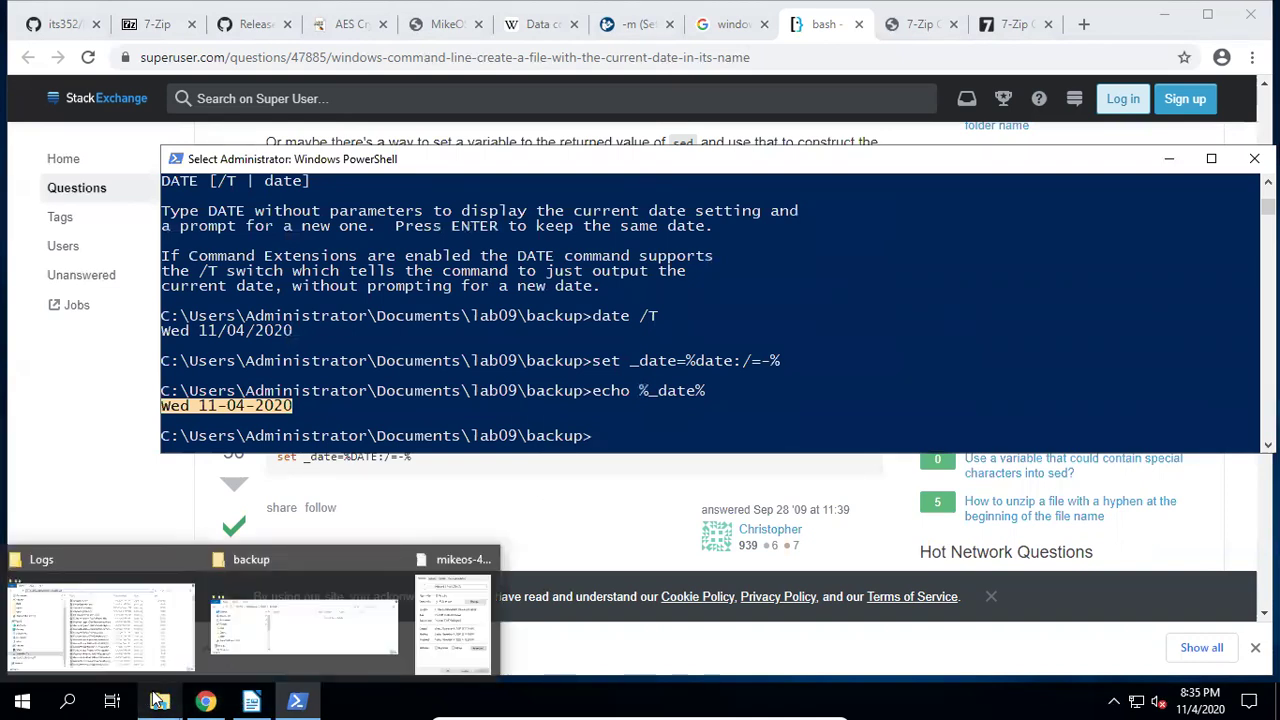
Create a new text document in the lab09 backup folder
{"action": "left_click", "coordinate": [279, 557]}
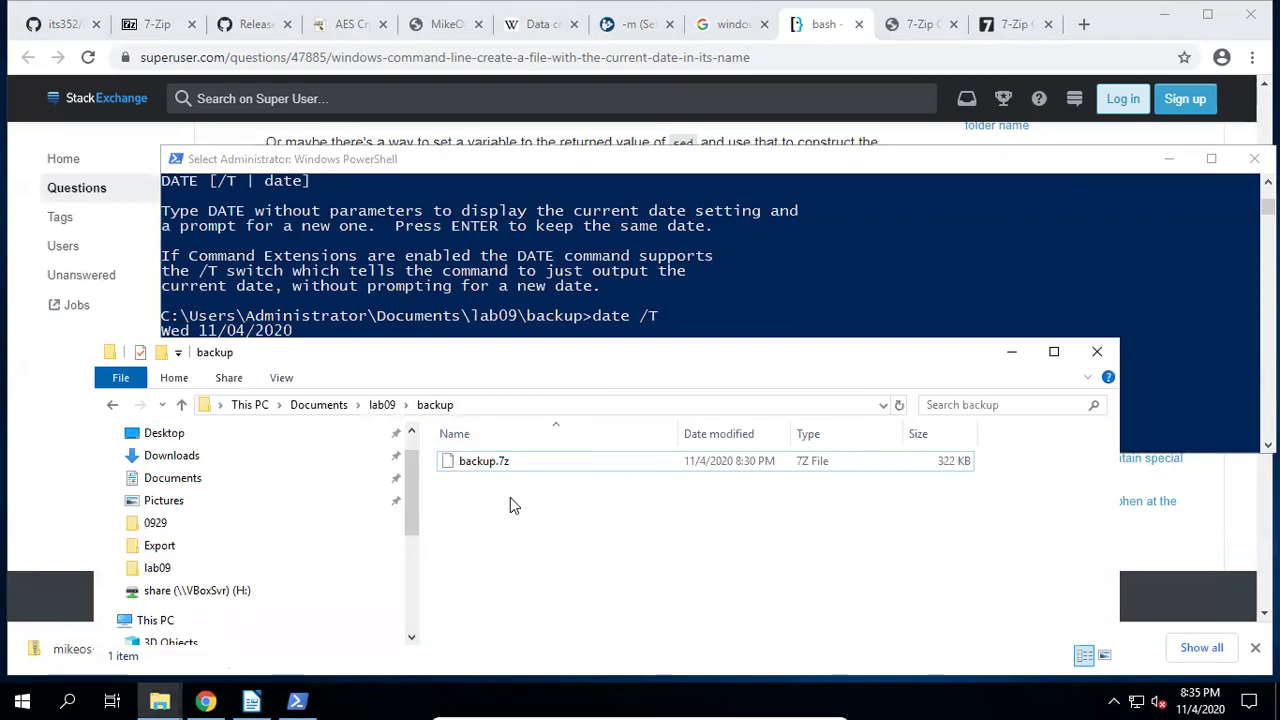
{"action": "right_click", "coordinate": [510, 497]}
{"action": "mouse_move", "coordinate": [614, 467]}
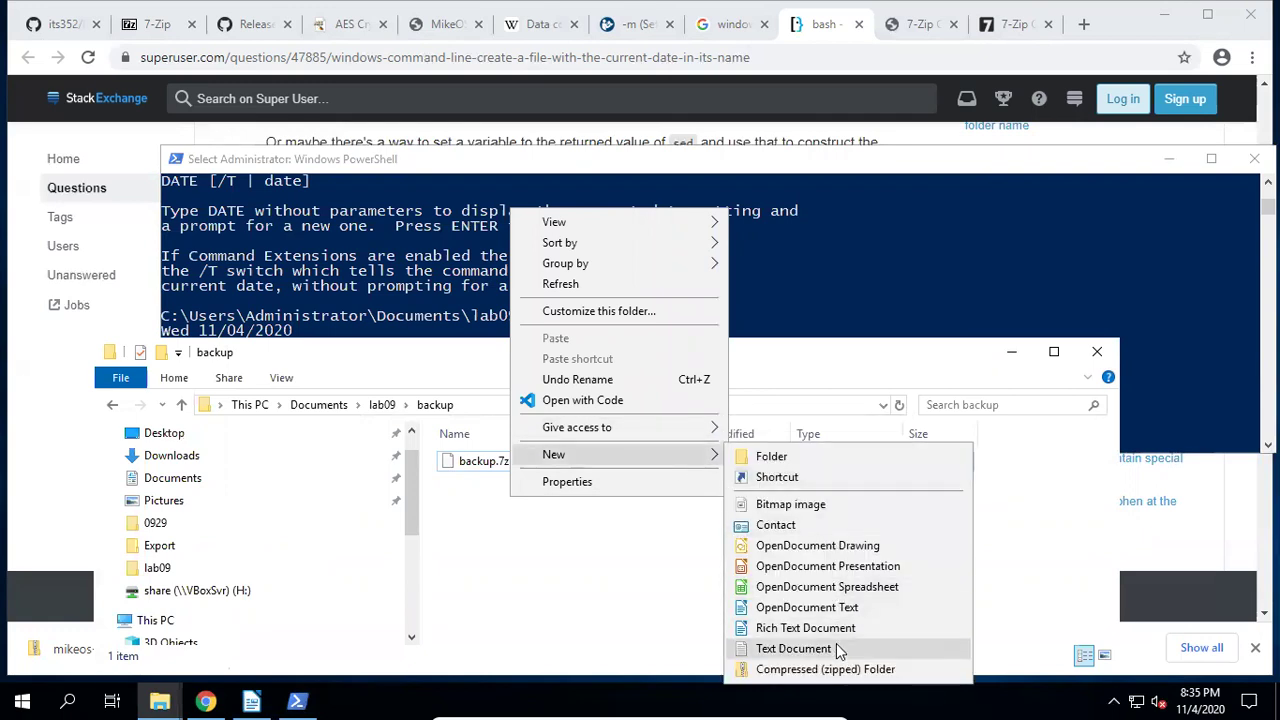
{"action": "left_click", "coordinate": [836, 646]}
Rename the new file to backup.bat and open it for editing in Notepad
{"action": "left_click", "coordinate": [583, 480]}
{"action": "key", "text": "ctrl+a"}
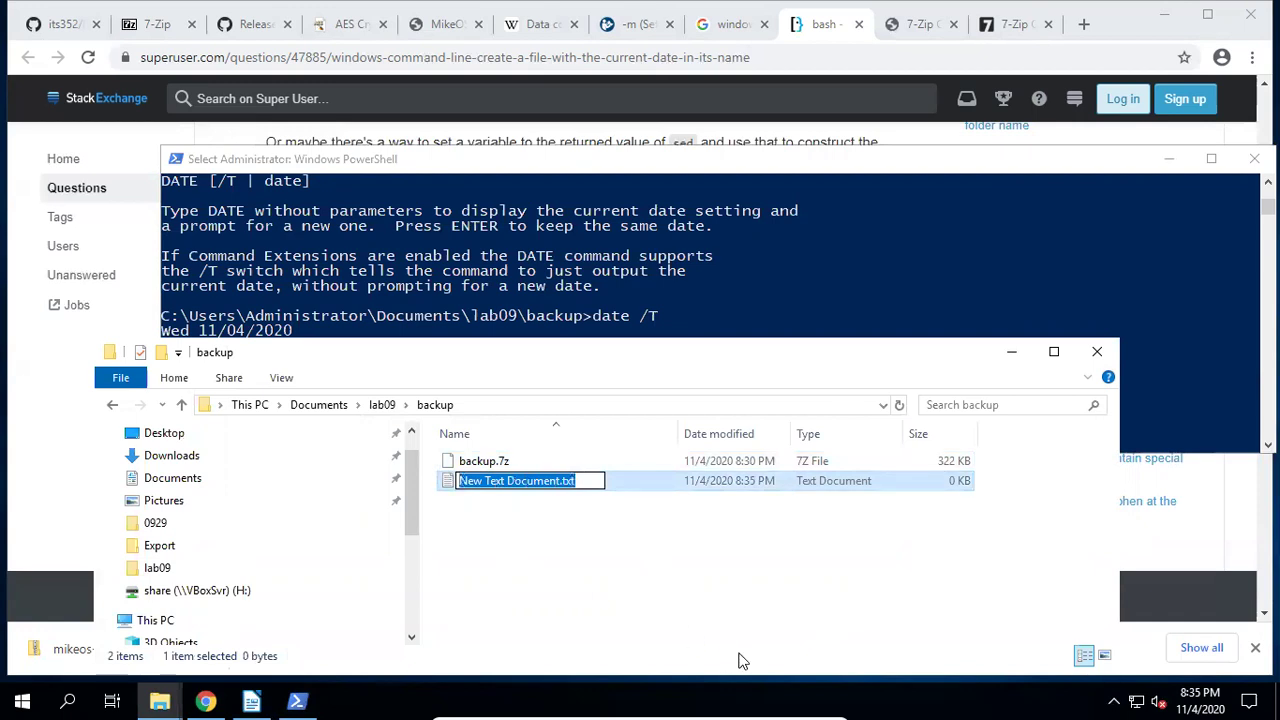
{"action": "type", "text": "backup."}
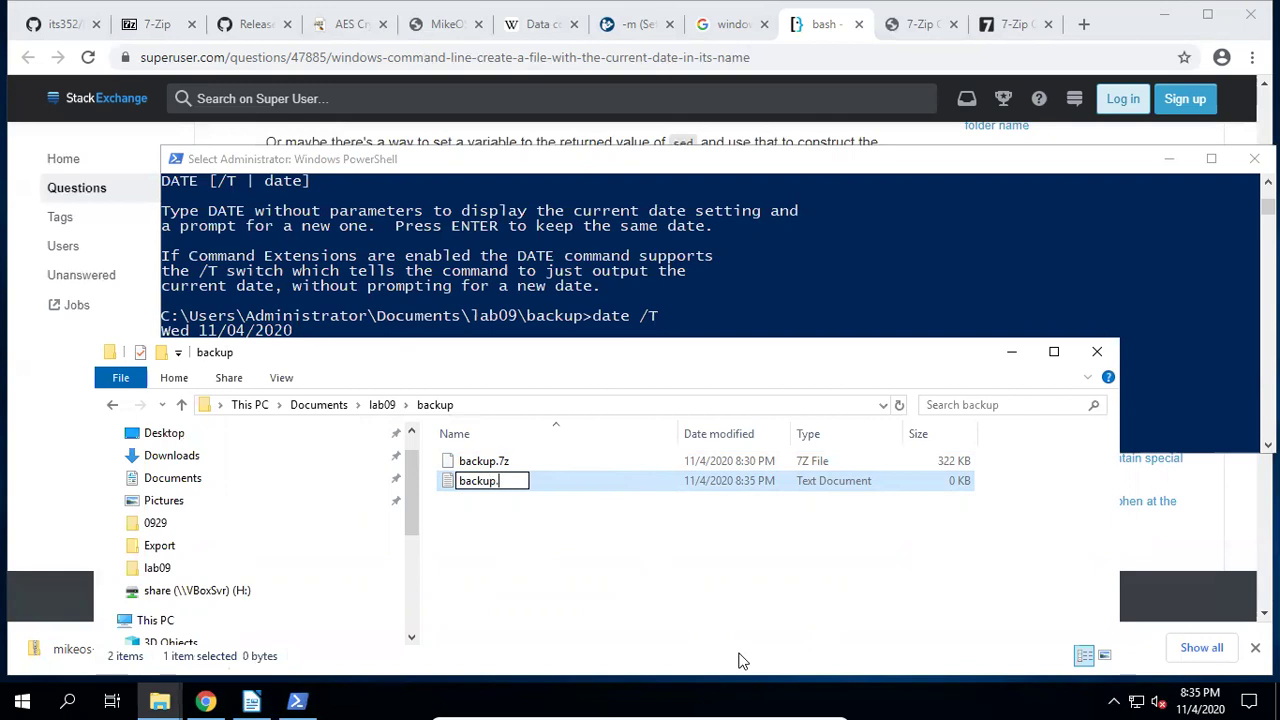
{"action": "type", "text": "bat"}
{"action": "key", "text": "Return"}
{"action": "key", "text": "Return"}
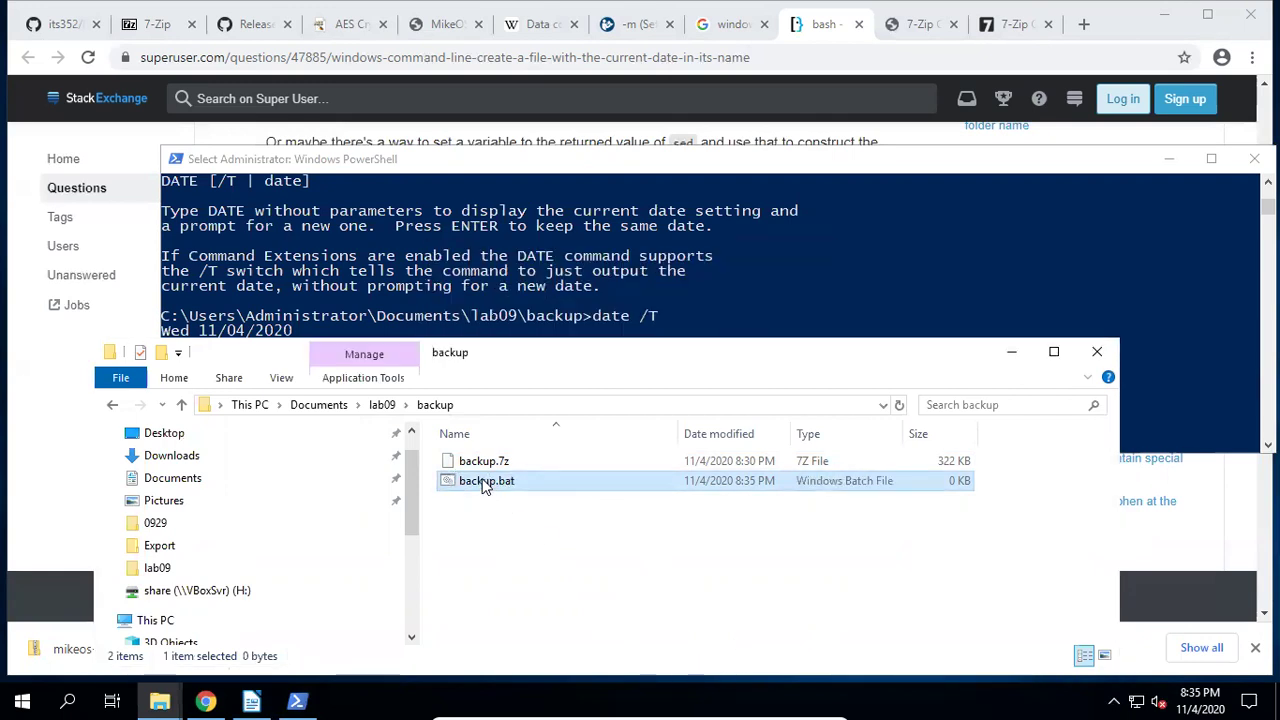
{"action": "right_click", "coordinate": [485, 482]}
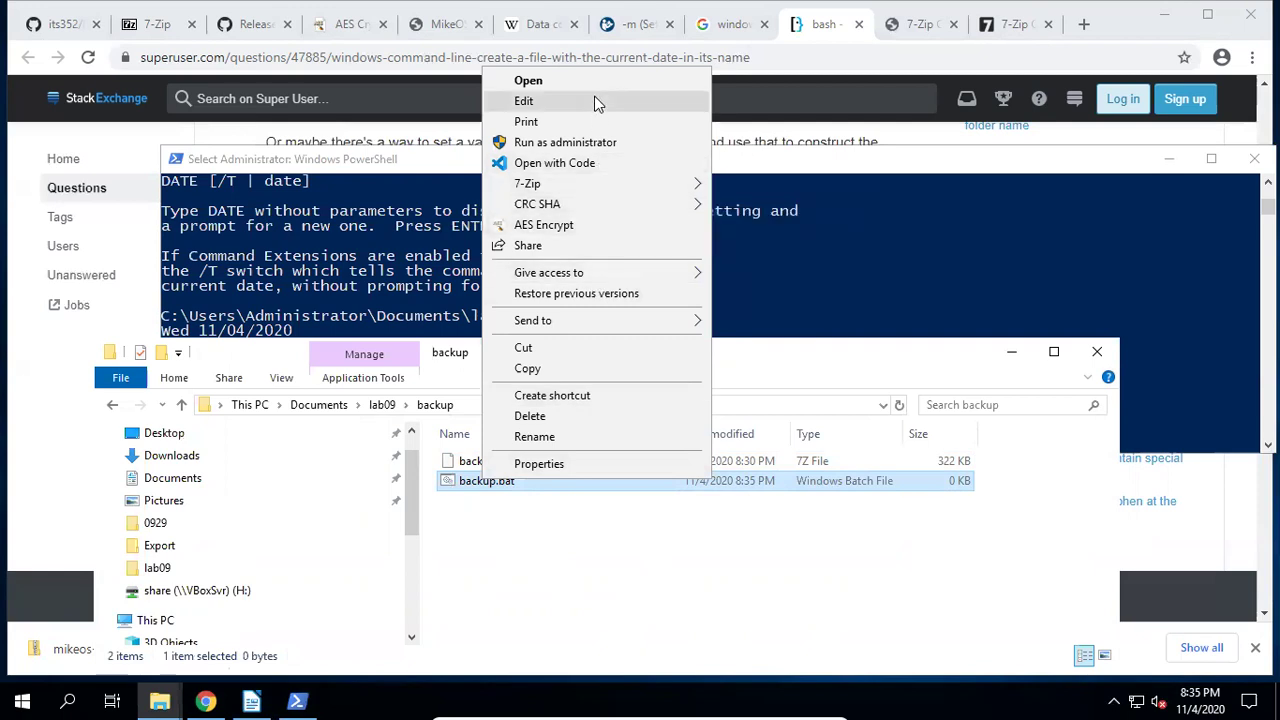
{"action": "left_click", "coordinate": [540, 101]}
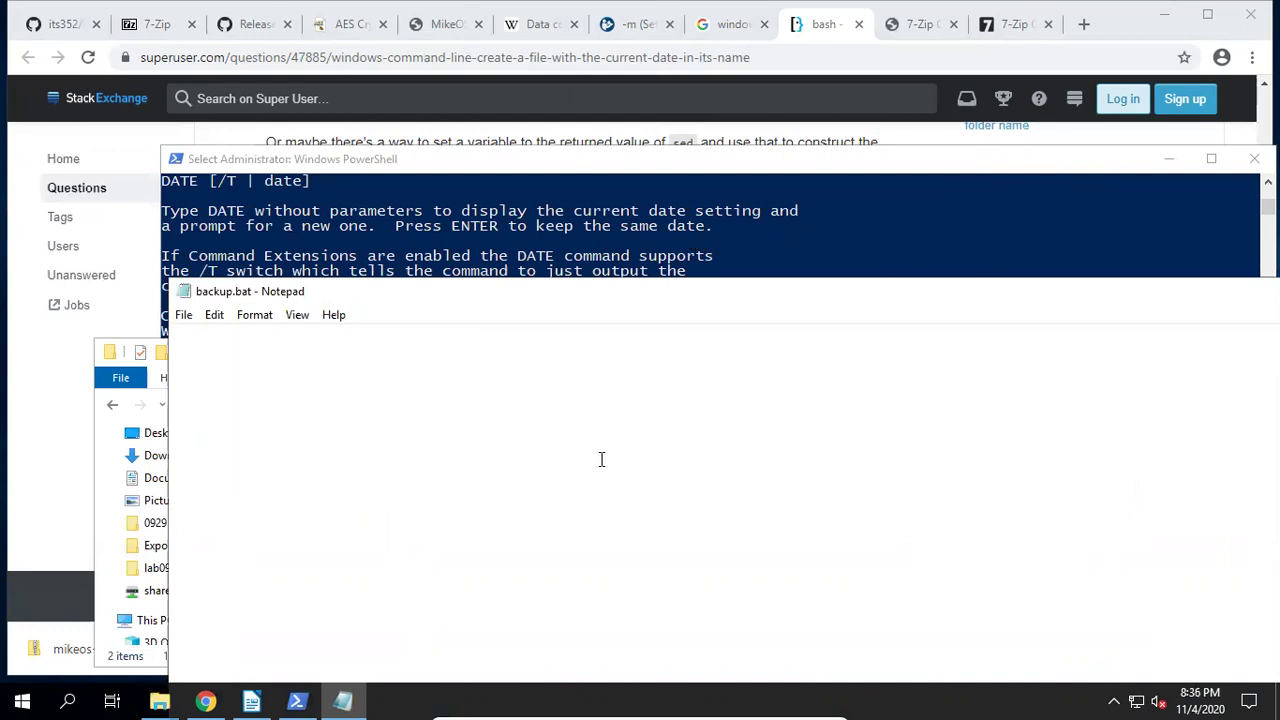
Make set _date=%DATE:/=-% the first line, pasted from the Super User answer
{"action": "type", "text": "set _date="}
{"action": "left_click", "coordinate": [444, 141]}
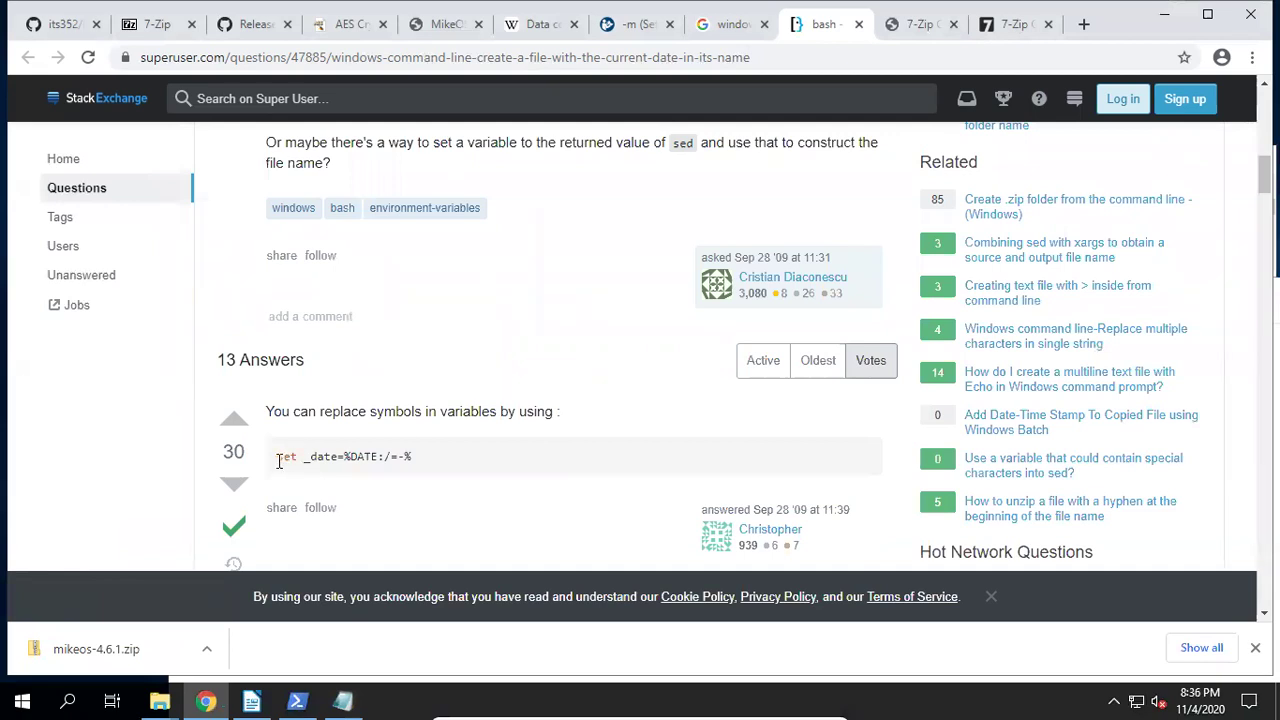
{"action": "left_click_drag", "start_coordinate": [279, 457], "coordinate": [416, 460]}
{"action": "key", "text": "ctrl+c"}
{"action": "right_click", "coordinate": [391, 459]}
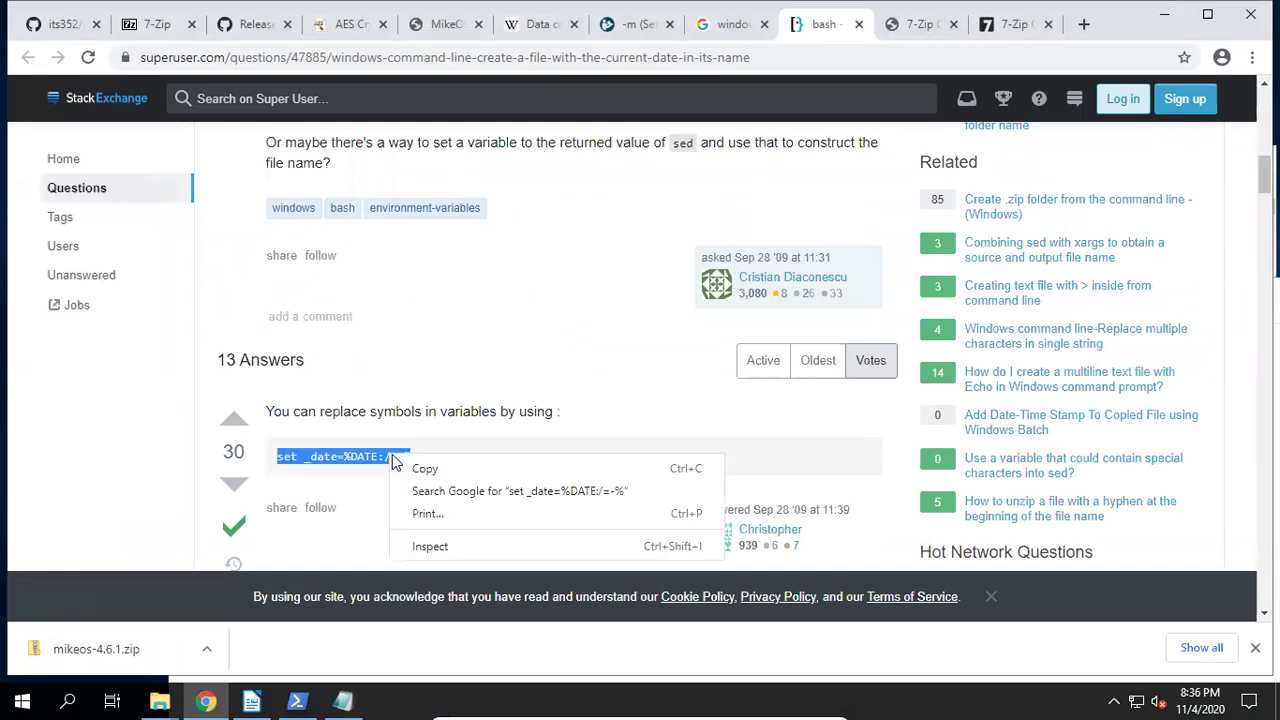
{"action": "left_click", "coordinate": [416, 469]}
{"action": "left_click", "coordinate": [343, 701]}
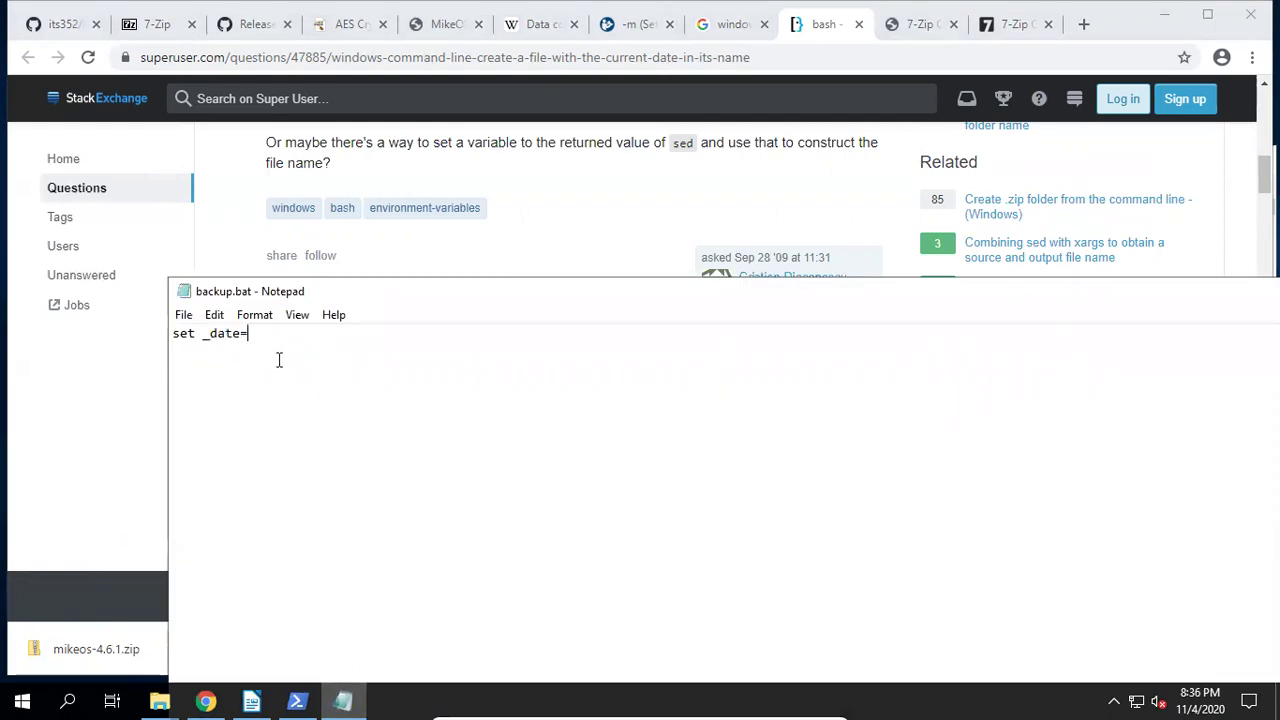
{"action": "left_click_drag", "start_coordinate": [281, 333], "coordinate": [143, 323]}
{"action": "key", "text": "ctrl+v"}
{"action": "left_click", "coordinate": [297, 701]}
Copy the log copy command from console history and paste it as the script's second line
{"action": "left_click", "coordinate": [607, 397]}
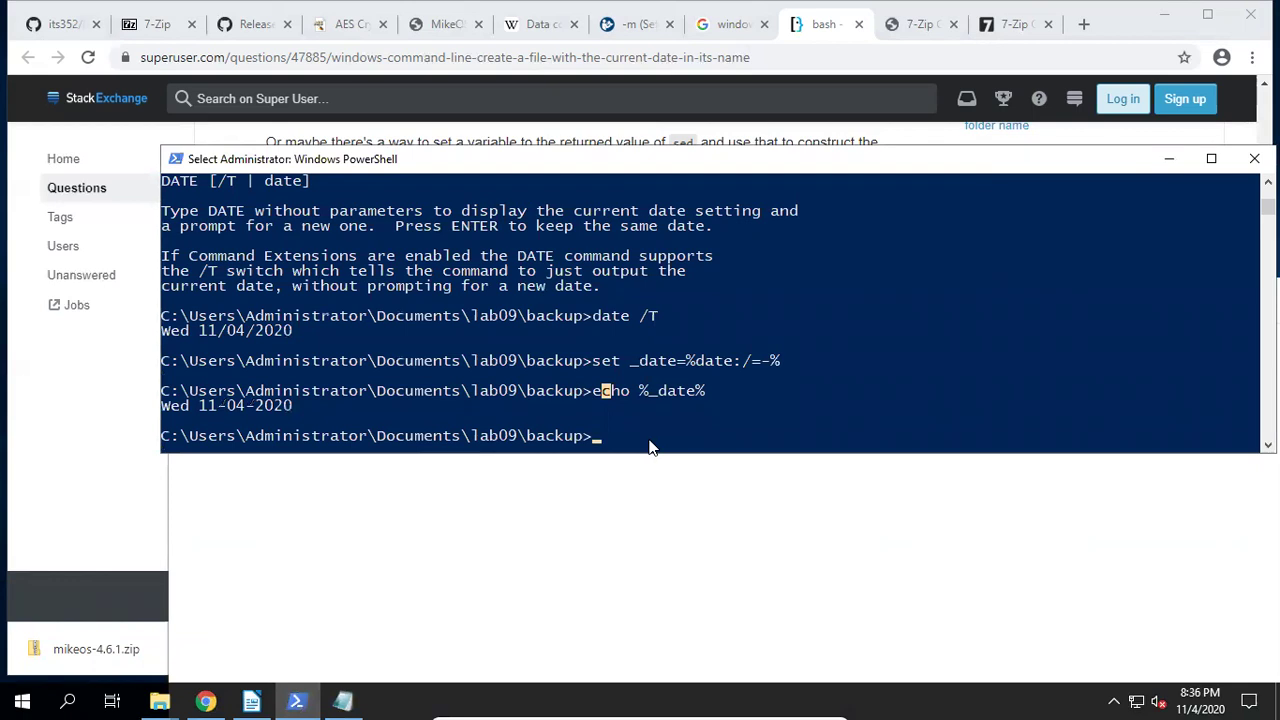
{"action": "key", "text": "Escape"}
{"action": "key", "text": "Up"}
{"action": "key", "text": "Up"}
{"action": "key", "text": "Up"}
{"action": "key", "text": "BackSpace"}
{"action": "key", "text": "BackSpace"}
{"action": "key", "text": "BackSpace"}
{"action": "key", "text": "Up"}
{"action": "key", "text": "Up"}
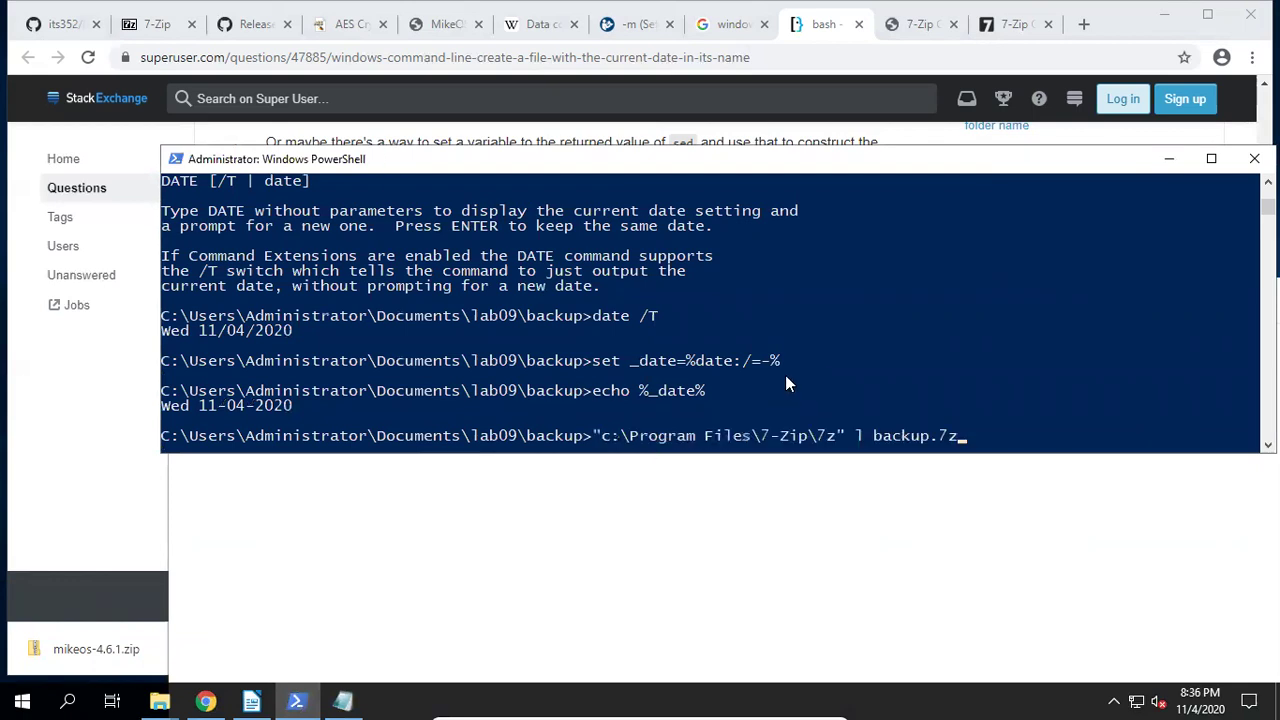
{"action": "key", "text": "Up"}
{"action": "key", "text": "Up"}
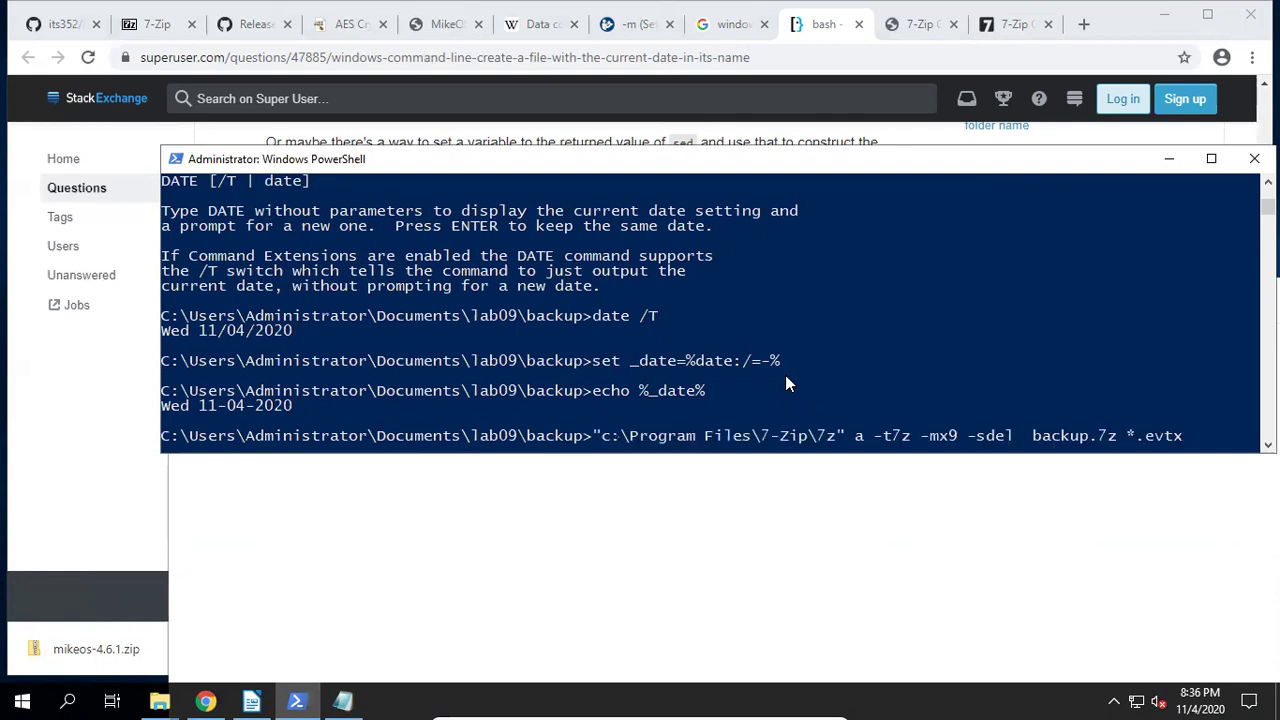
{"action": "key", "text": "Up"}
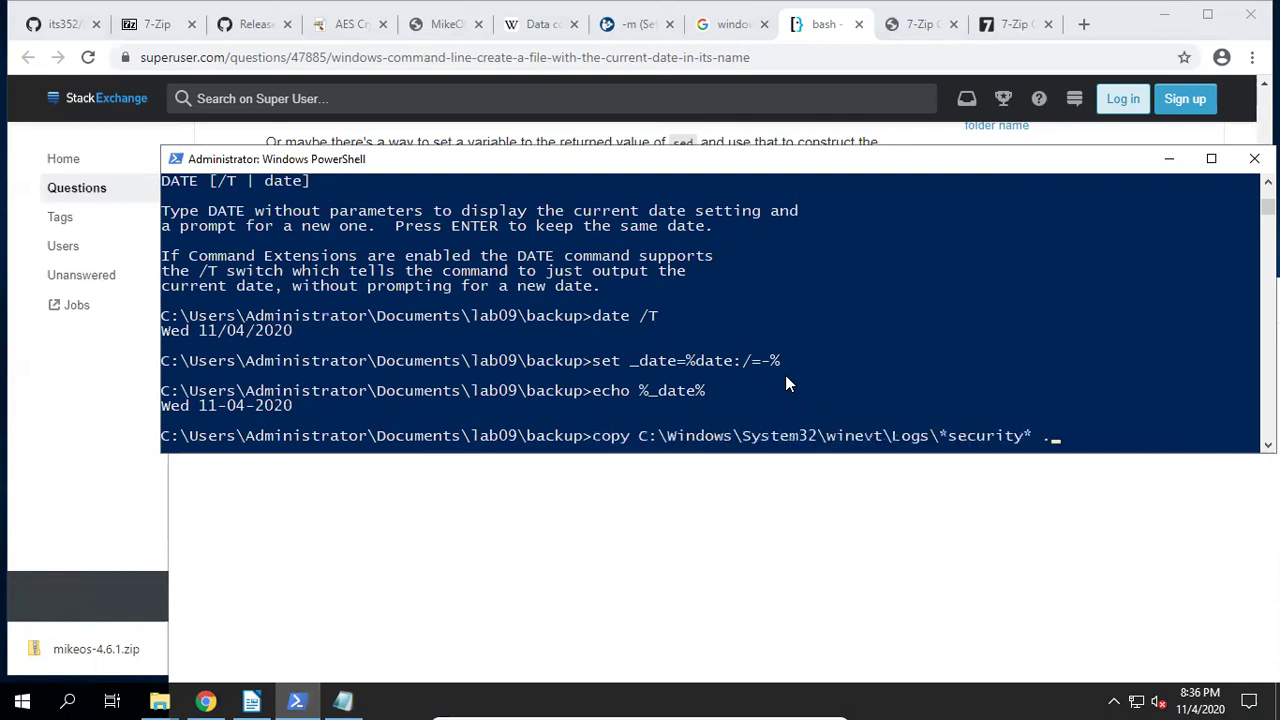
{"action": "left_click_drag", "start_coordinate": [1063, 437], "coordinate": [598, 437]}
{"action": "key", "text": "ctrl+c"}
{"action": "right_click", "coordinate": [609, 434]}
{"action": "key", "text": "alt+Tab"}
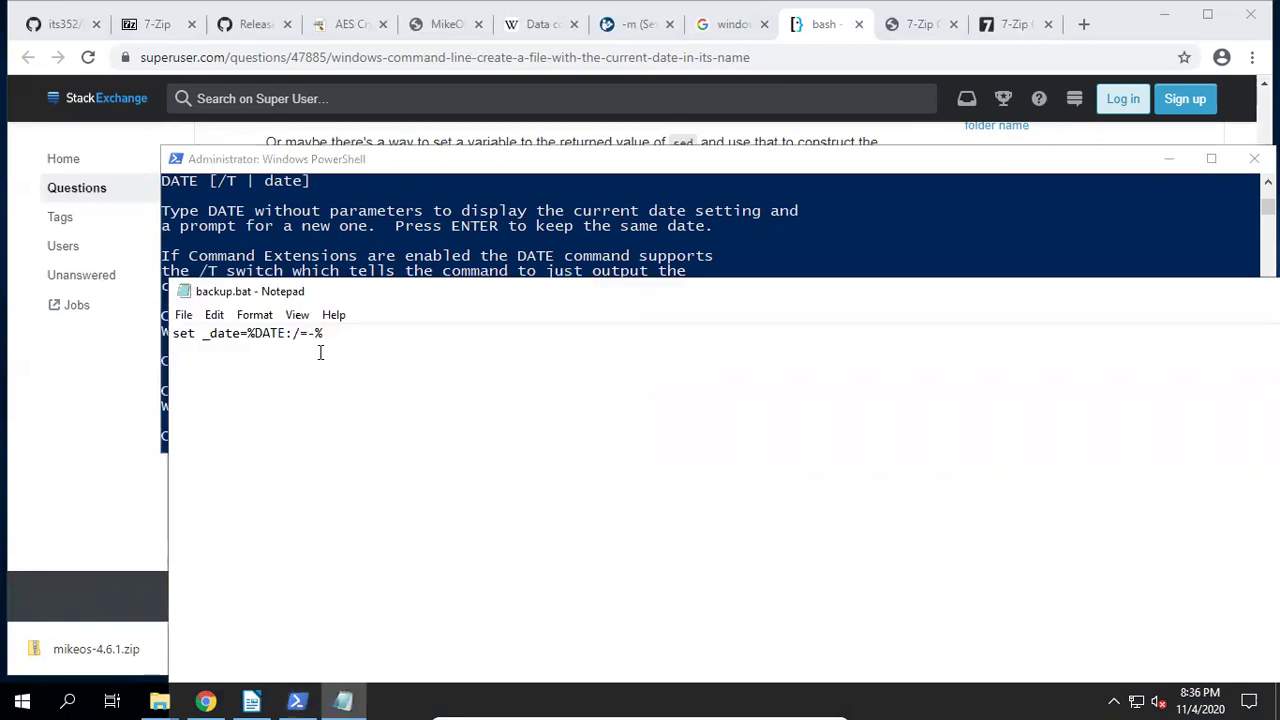
{"action": "key", "text": "Return"}
{"action": "key", "text": "Return"}
{"action": "key", "text": "ctrl+v"}
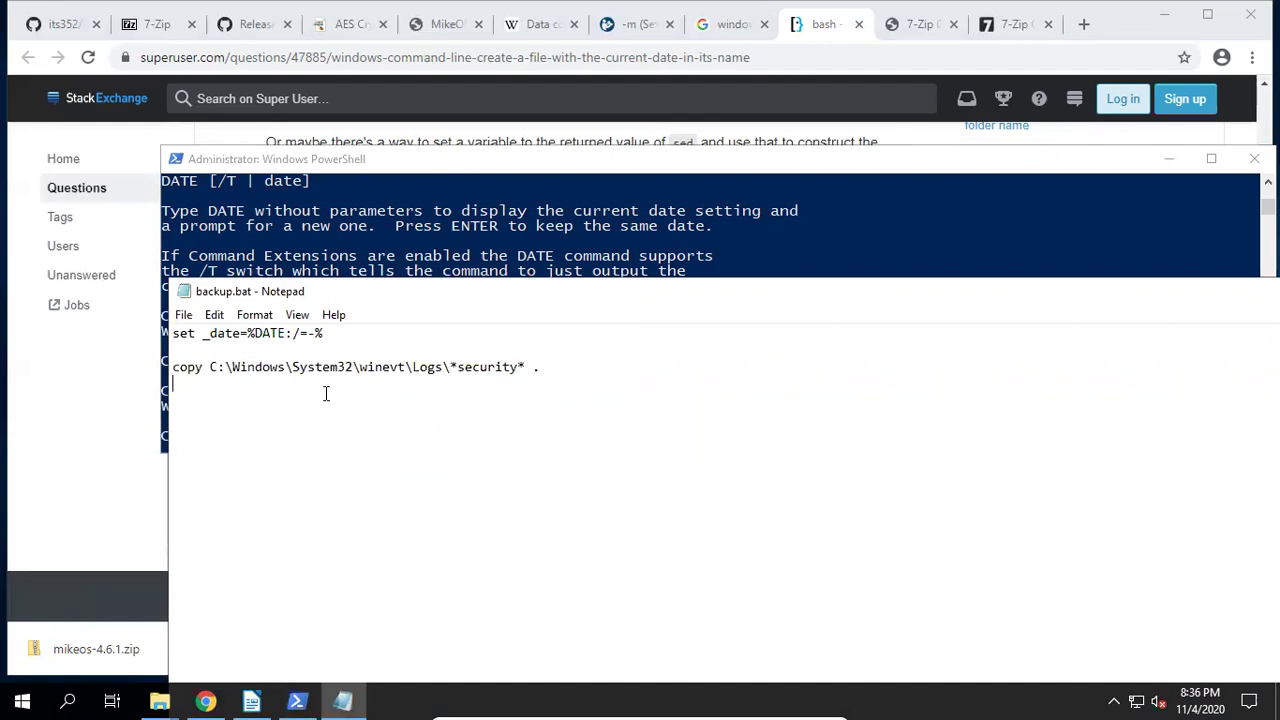
Recall the 7-Zip archive command in the console history and start selecting it
{"action": "left_click", "coordinate": [692, 265]}
{"action": "key", "text": "Up"}
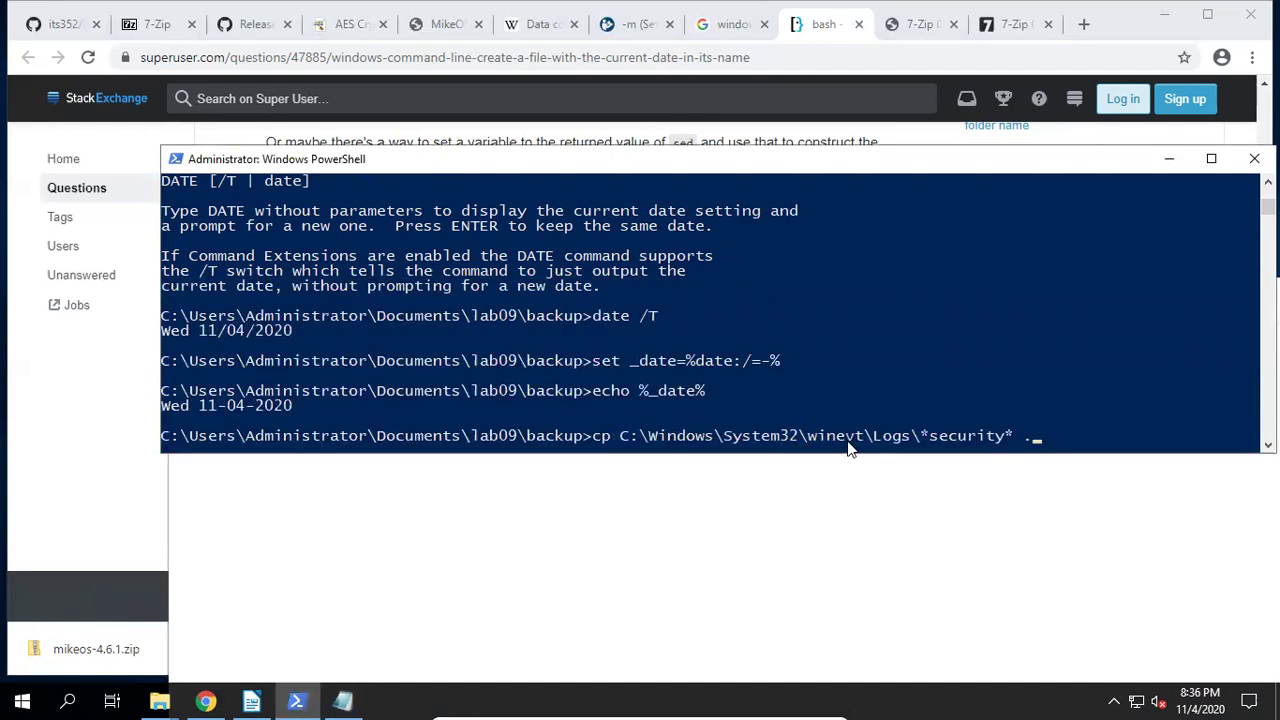
{"action": "key", "text": "Up"}
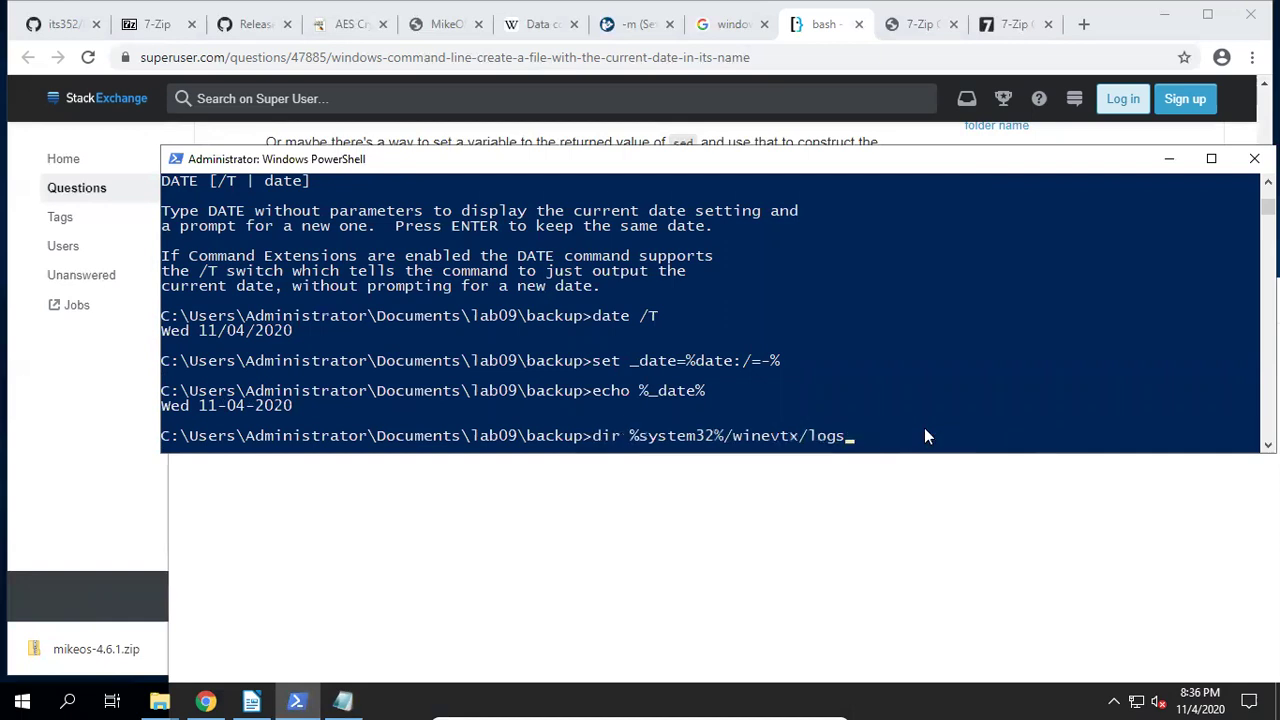
{"action": "key", "text": "Down"}
{"action": "key", "text": "Down"}
{"action": "key", "text": "Down"}
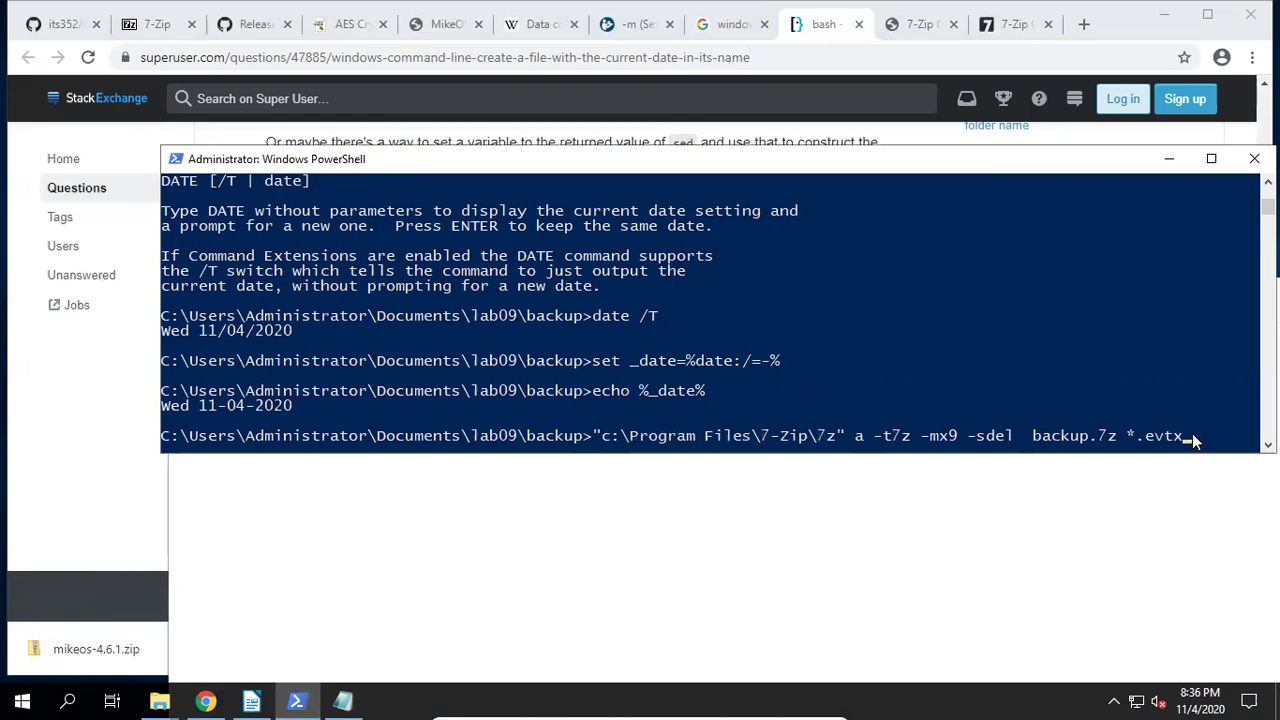
{"action": "left_click_drag", "start_coordinate": [1190, 440], "coordinate": [1063, 393]}
{"action": "left_click_drag", "start_coordinate": [1067, 163], "coordinate": [1031, 220]}
{"action": "left_click", "coordinate": [1232, 243]}
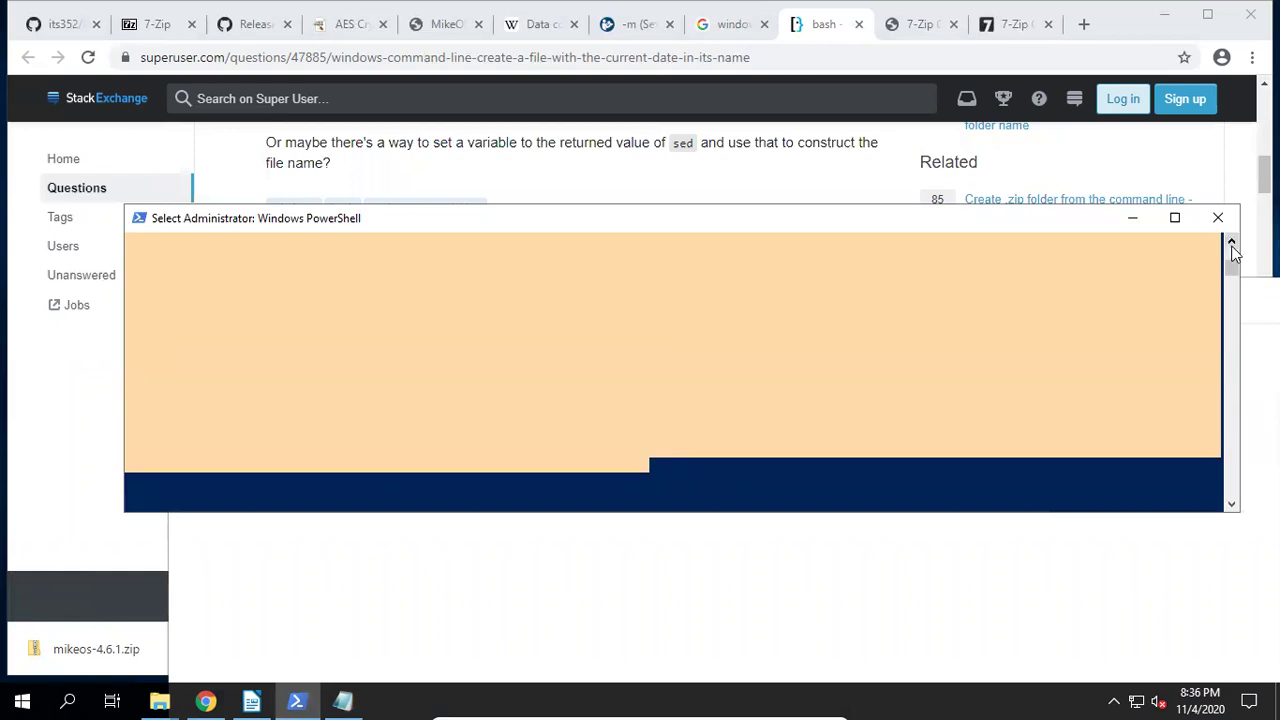
{"action": "left_click", "coordinate": [1235, 354]}
{"action": "left_click", "coordinate": [1232, 244]}
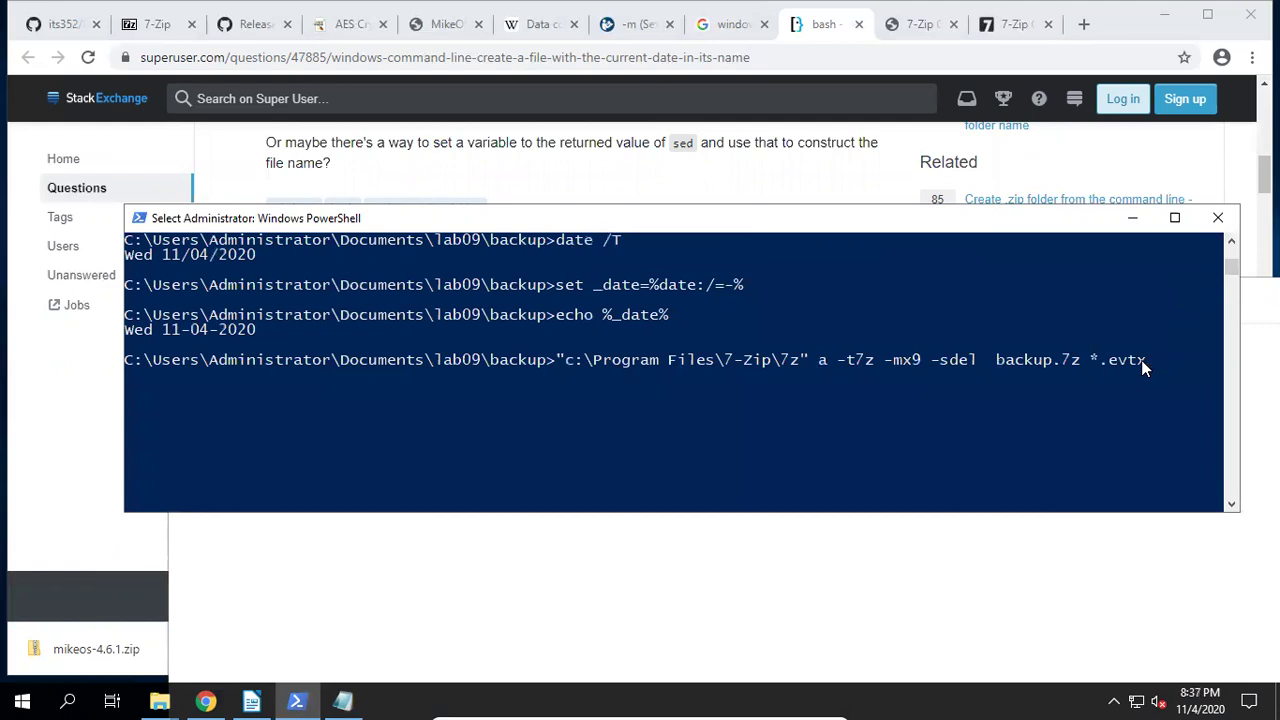
Paste the 7z a -t7z -mx9 -sdel archive command into backup.bat below the copy line
{"action": "left_click_drag", "start_coordinate": [1150, 358], "coordinate": [557, 358]}
{"action": "right_click", "coordinate": [583, 360]}
{"action": "key", "text": "alt+Tab"}
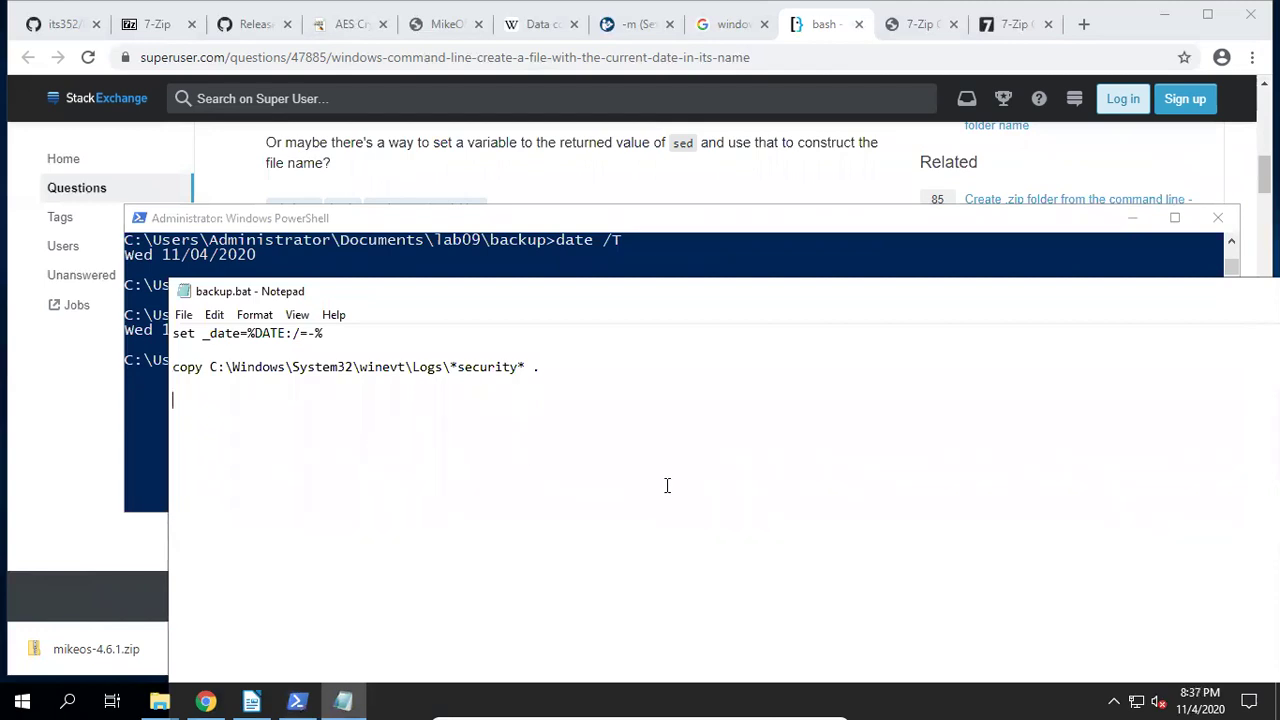
{"action": "type", "text": "\"c:\\Program Files\\7-Zip\\7z\" a -t7z -mx9 -sdel  backup.7z *.evtx"}
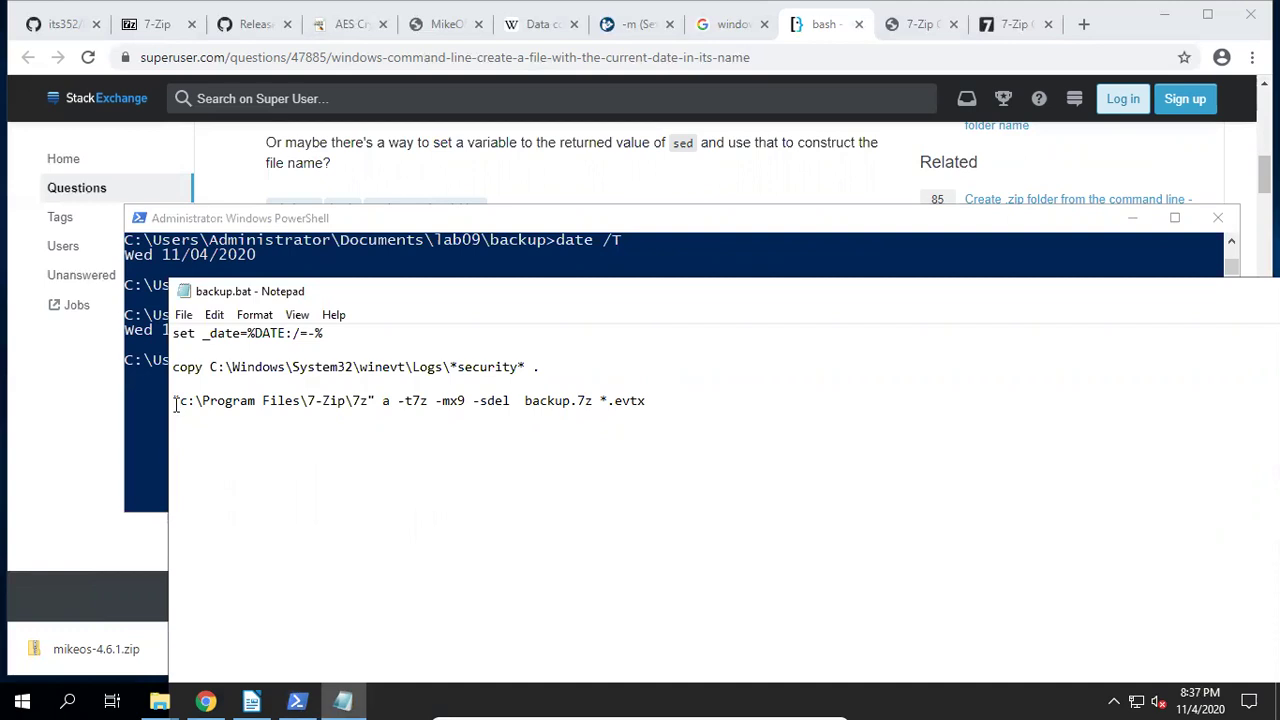
{"action": "double_click", "coordinate": [541, 400]}
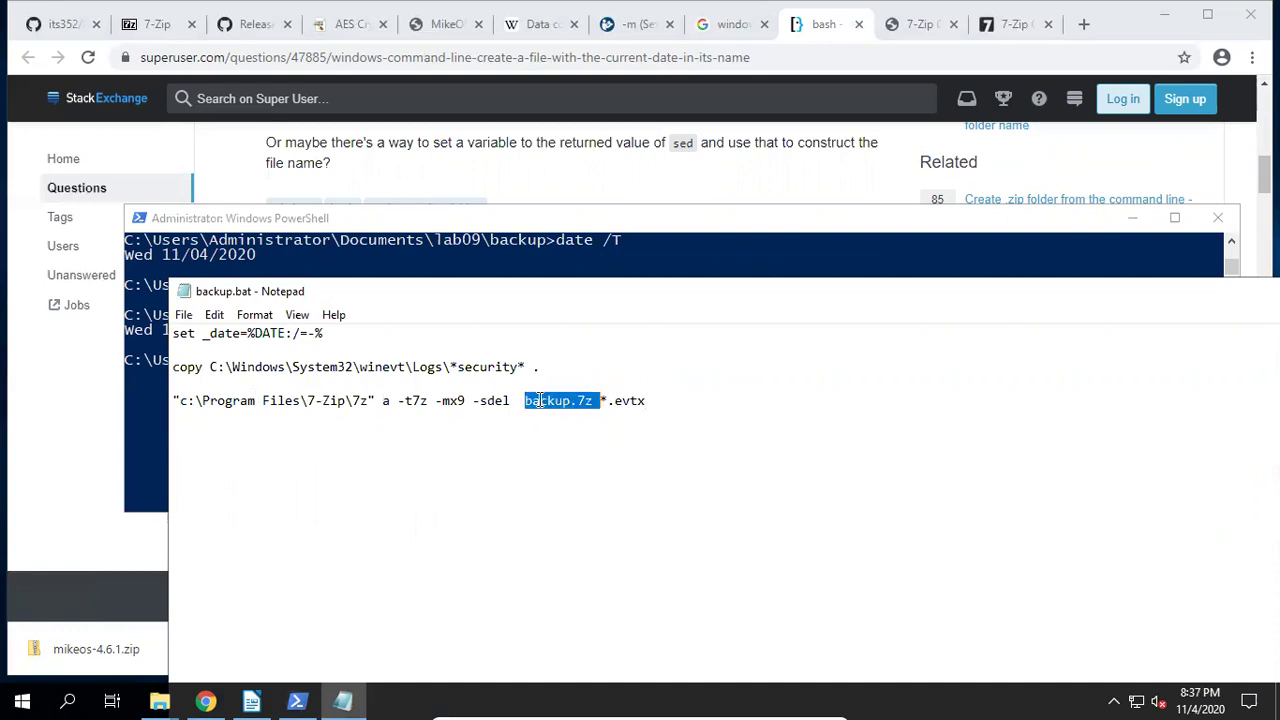
{"action": "left_click", "coordinate": [526, 402]}
Wrap the archive name backup.7z in double quotes
{"action": "key", "text": "Right"}
{"action": "key", "text": "Right"}
{"action": "key", "text": "Right"}
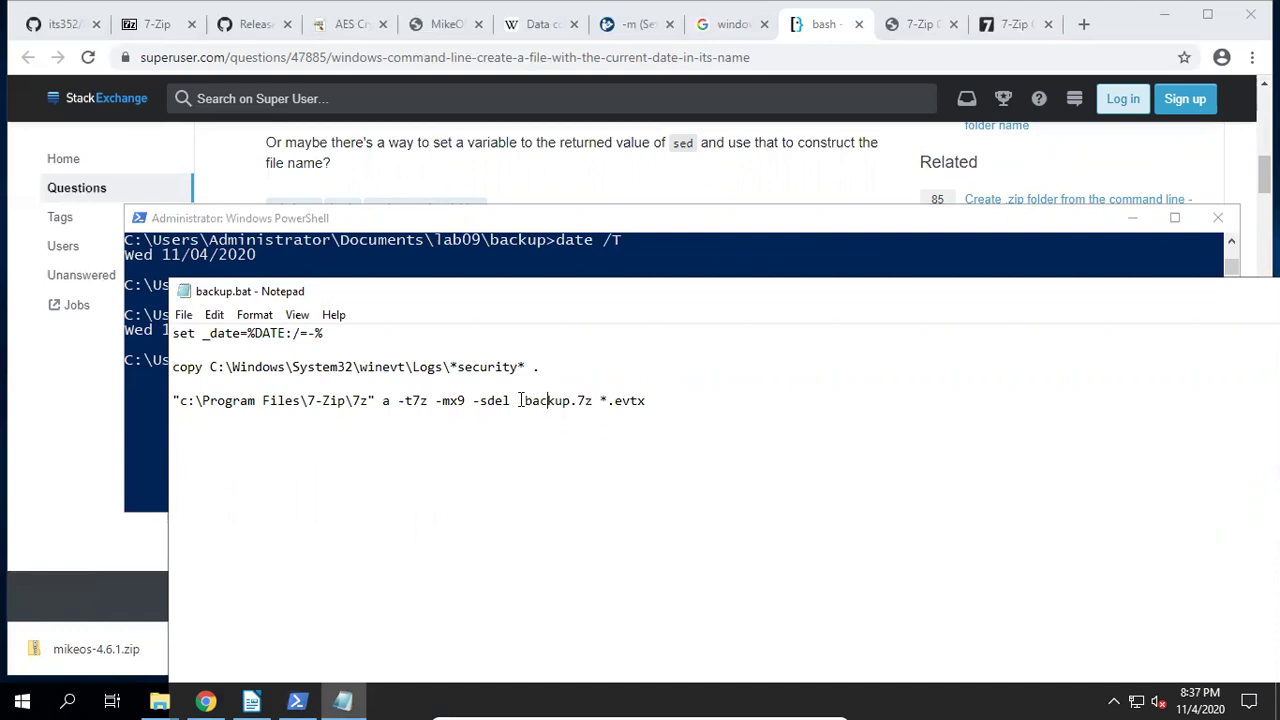
{"action": "left_click_drag", "start_coordinate": [524, 400], "coordinate": [569, 400]}
{"action": "left_click", "coordinate": [524, 400]}
{"action": "type", "text": "\""}
{"action": "left_click", "coordinate": [600, 400]}
{"action": "type", "text": "\""}
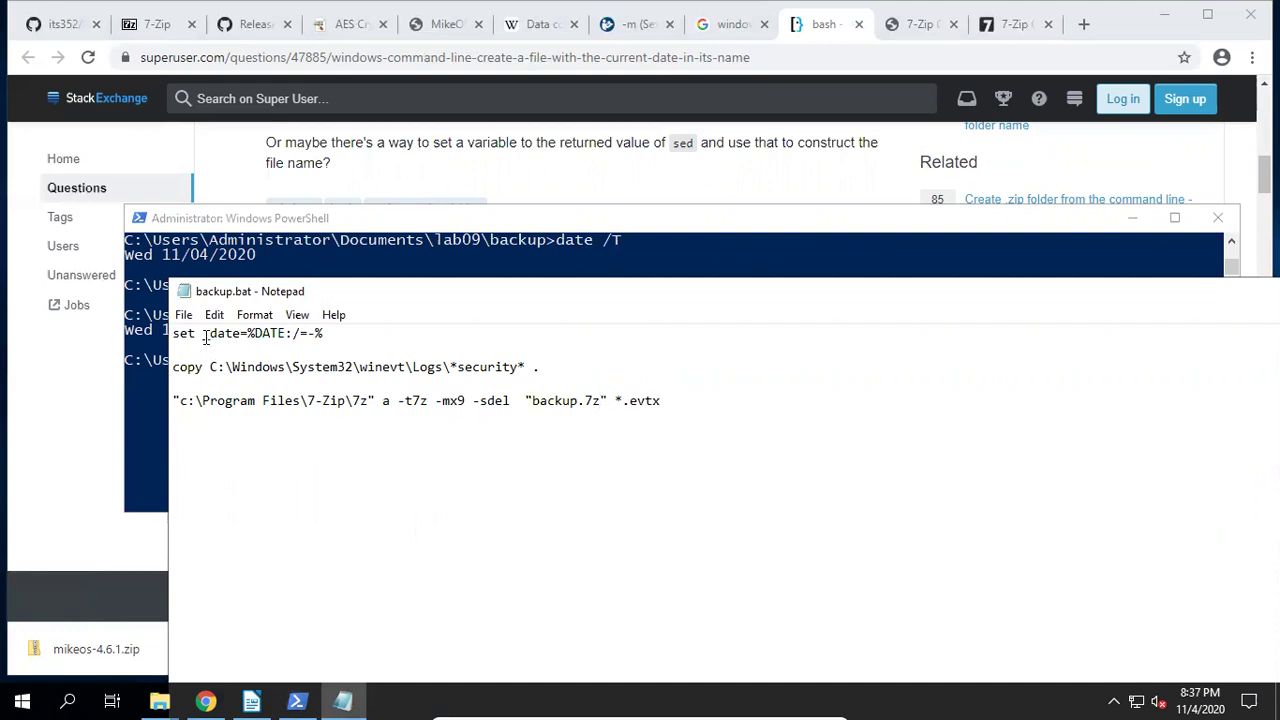
Insert %_date% after backup to make "backup%_date%.7z", then close Notepad
{"action": "left_click_drag", "start_coordinate": [203, 334], "coordinate": [240, 334]}
{"action": "left_click", "coordinate": [579, 400]}
{"action": "type", "text": "%_date%"}
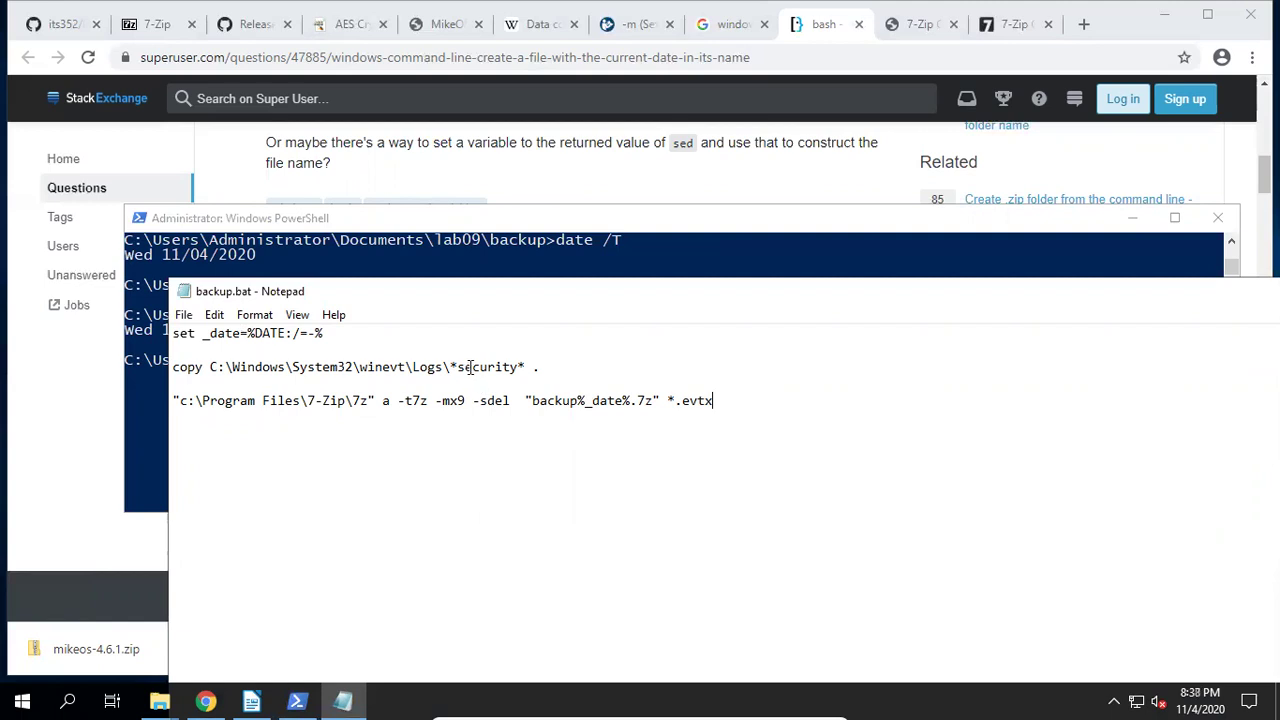
{"action": "left_click_drag", "start_coordinate": [523, 292], "coordinate": [415, 290]}
{"action": "left_click", "coordinate": [410, 398]}
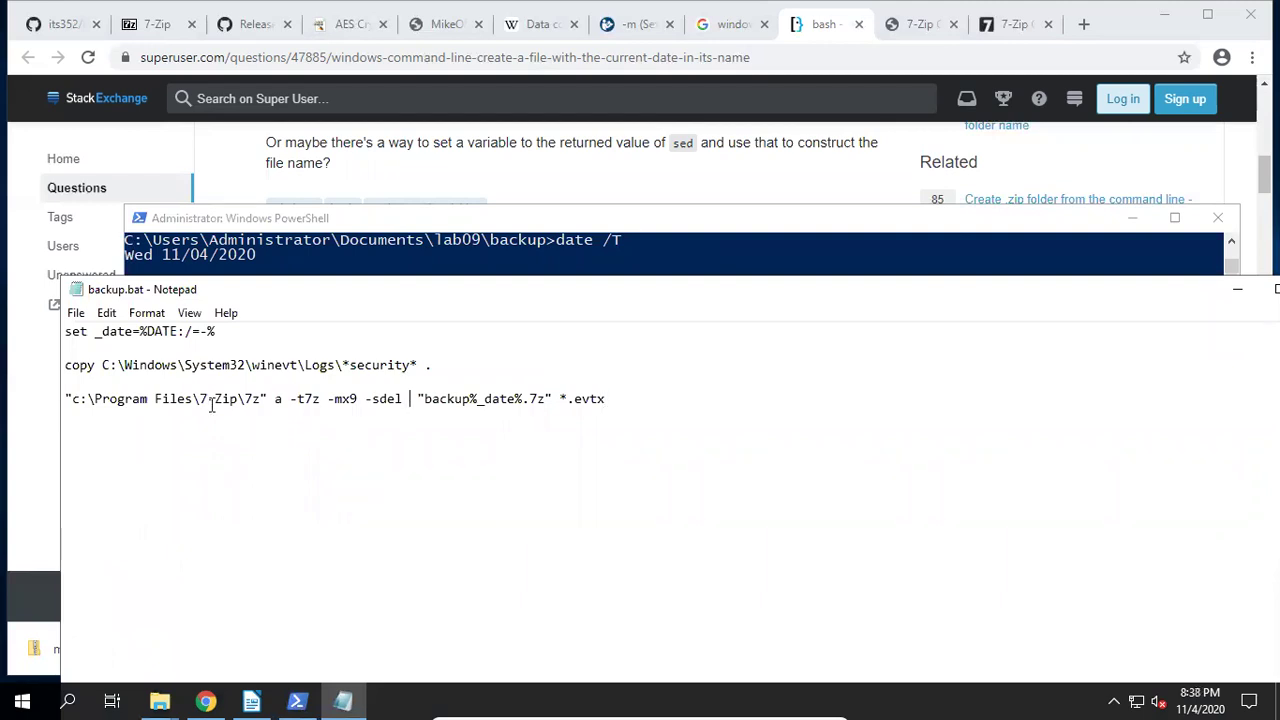
{"action": "left_click_drag", "start_coordinate": [1160, 295], "coordinate": [1039, 303]}
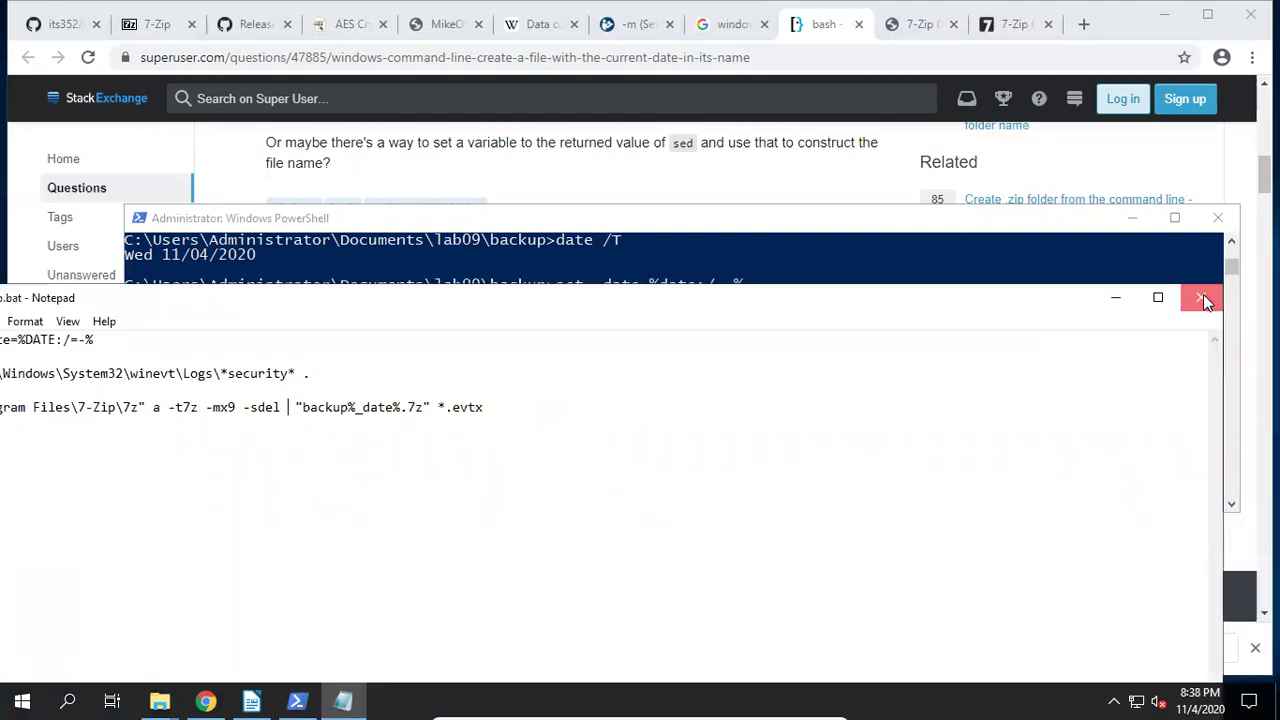
{"action": "left_click", "coordinate": [1203, 297]}
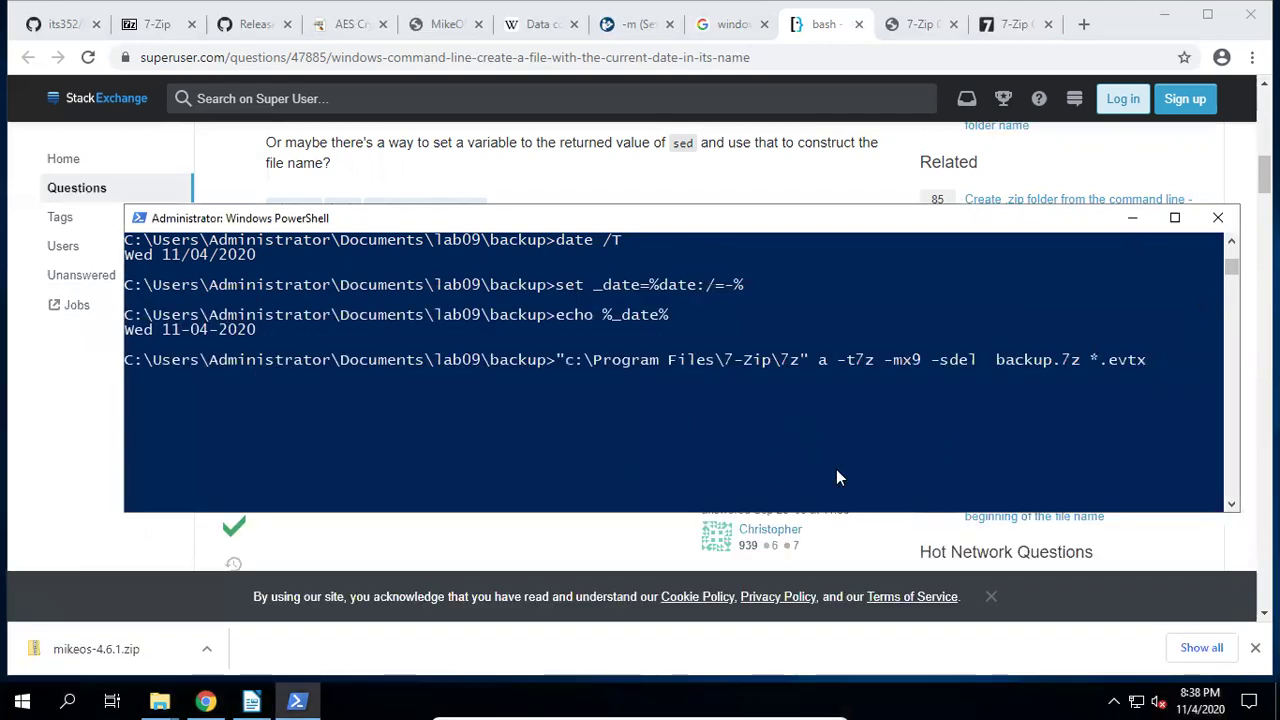
List the backup folder contents with dir
{"action": "key", "text": "Up"}
{"action": "key", "text": "Up"}
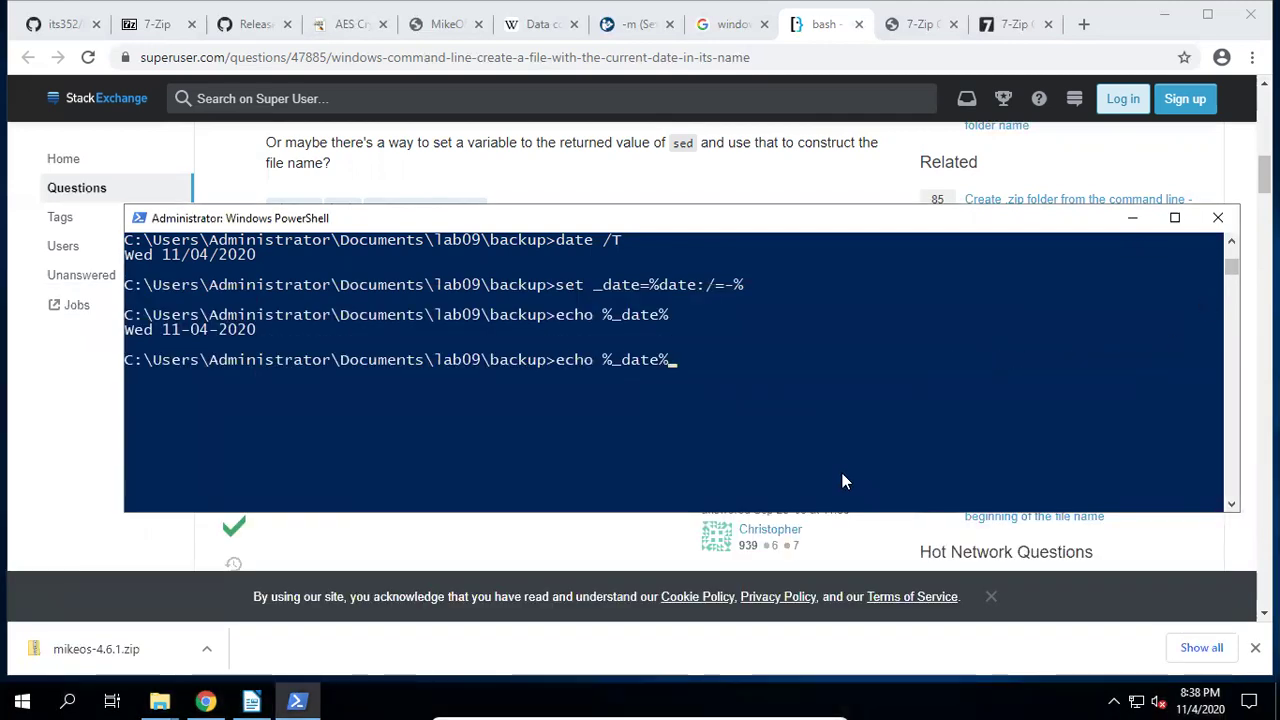
{"action": "key", "text": "BackSpace"}
{"action": "key", "text": "BackSpace"}
{"action": "key", "text": "BackSpace"}
{"action": "key", "text": "BackSpace"}
{"action": "key", "text": "BackSpace"}
{"action": "key", "text": "BackSpace"}
{"action": "key", "text": "BackSpace"}
{"action": "key", "text": "BackSpace"}
{"action": "key", "text": "BackSpace"}
{"action": "key", "text": "BackSpace"}
{"action": "key", "text": "BackSpace"}
{"action": "key", "text": "BackSpace"}
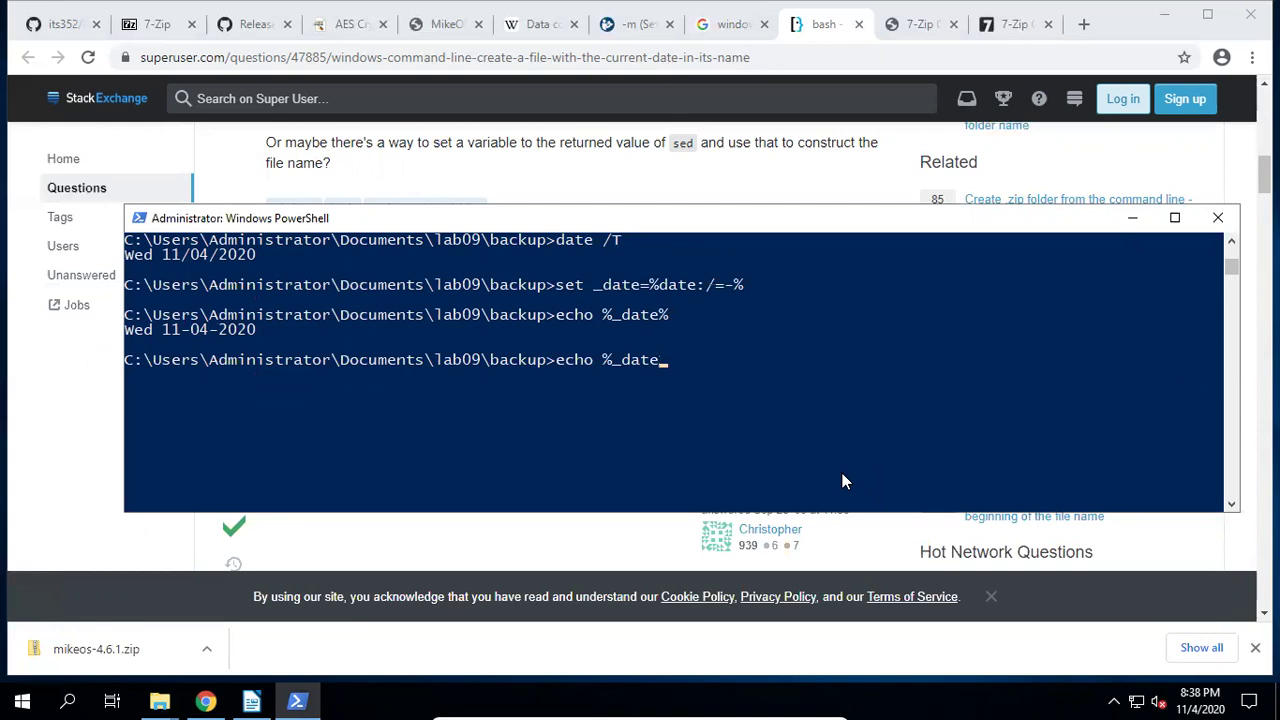
{"action": "type", "text": "dir"}
{"action": "key", "text": "Return"}
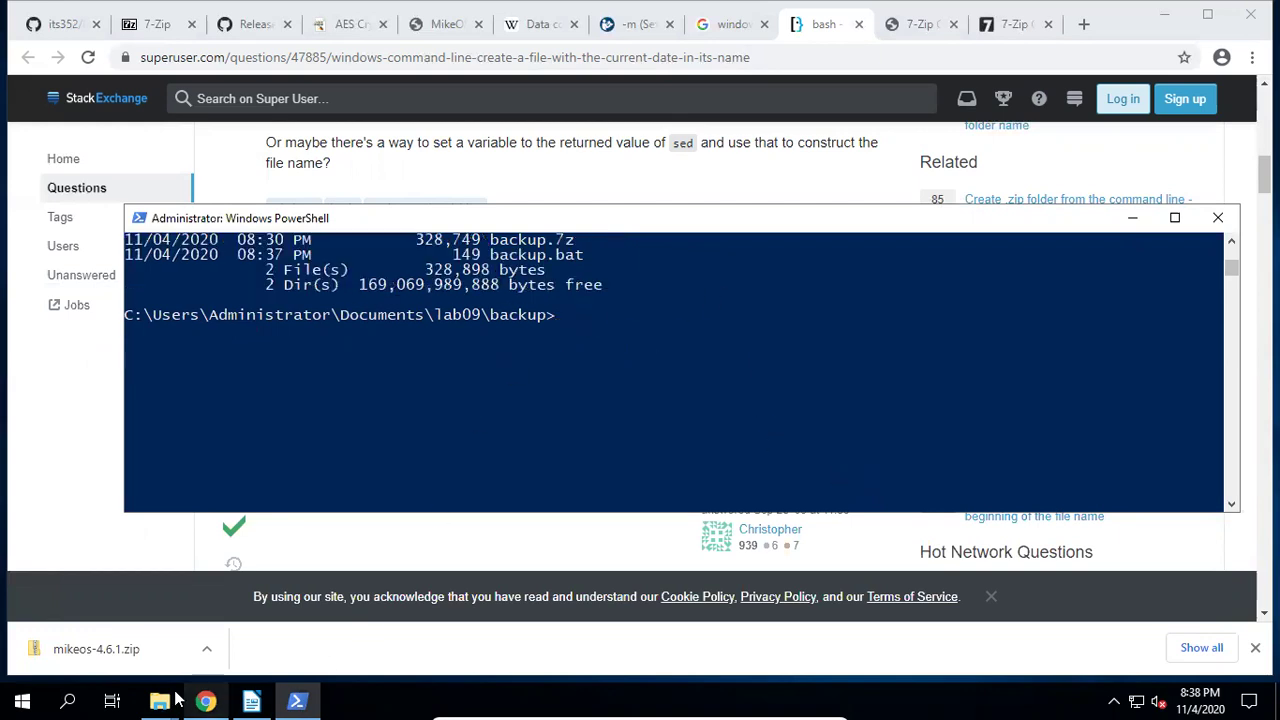
Permanently delete the old backup.7z in File Explorer
{"action": "mouse_move", "coordinate": [160, 700]}
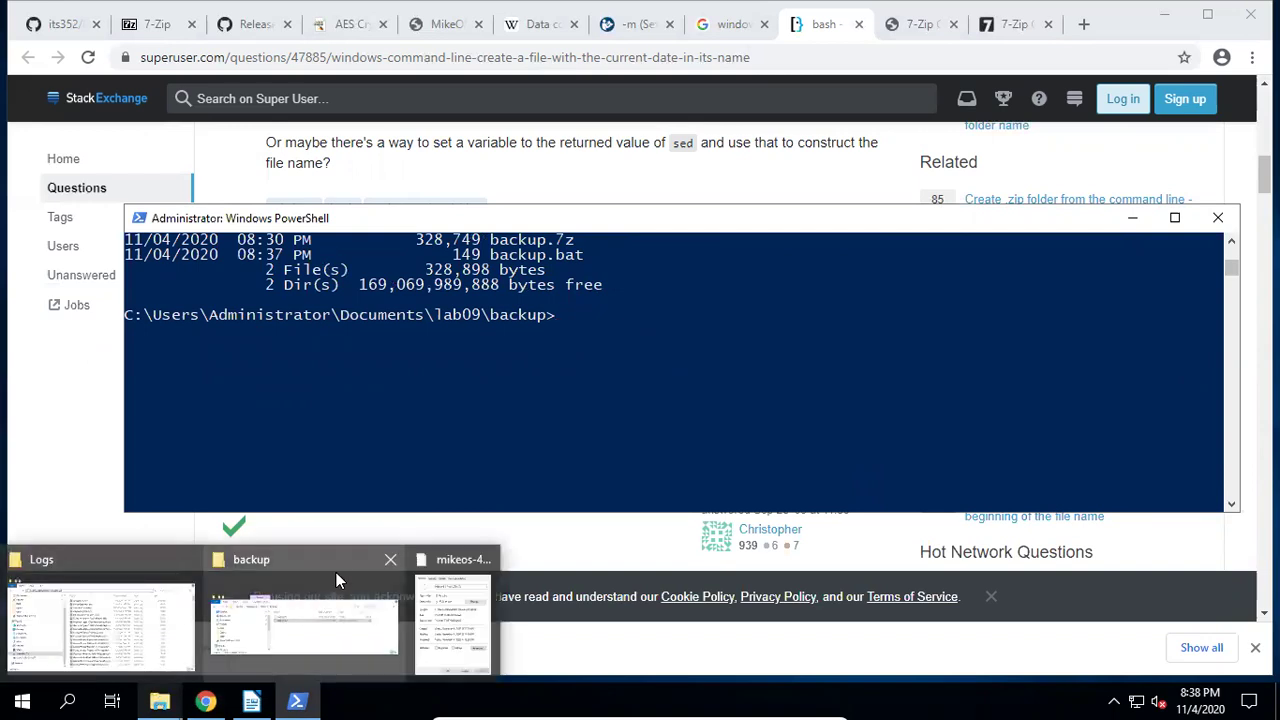
{"action": "left_click", "coordinate": [337, 576]}
{"action": "left_click", "coordinate": [484, 461]}
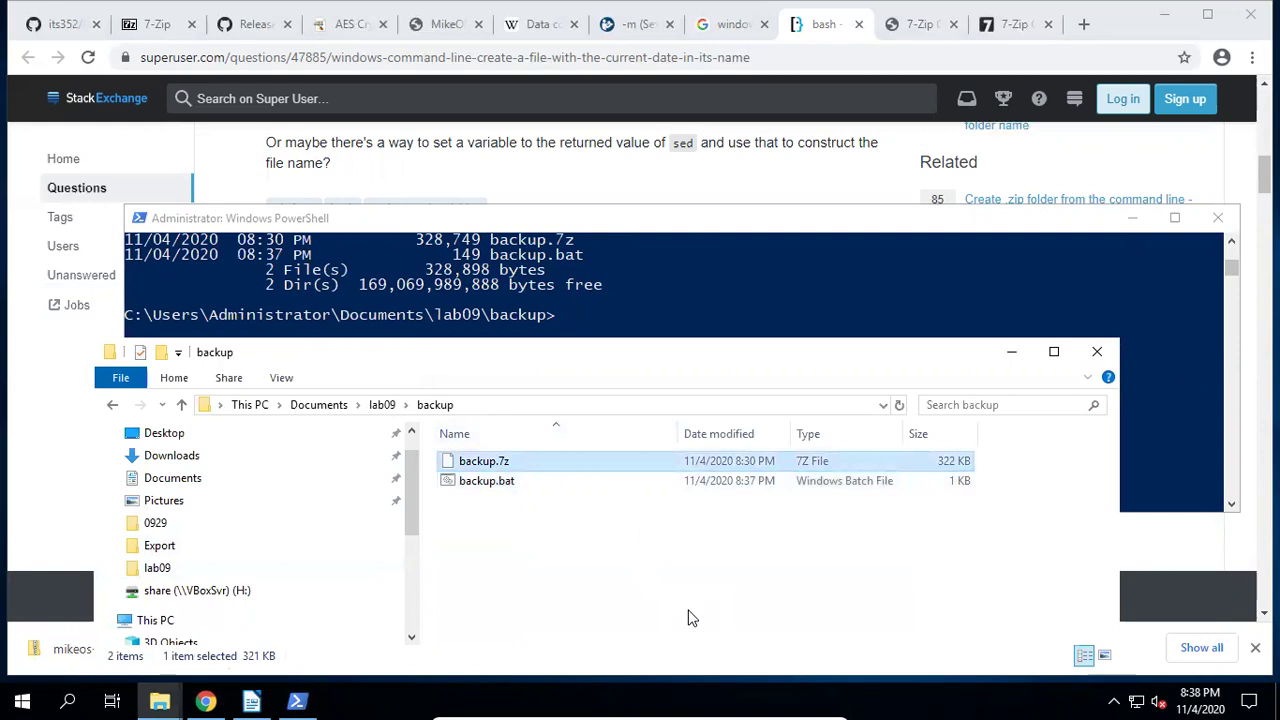
{"action": "key", "text": "shift+Delete"}
{"action": "key", "text": "Return"}
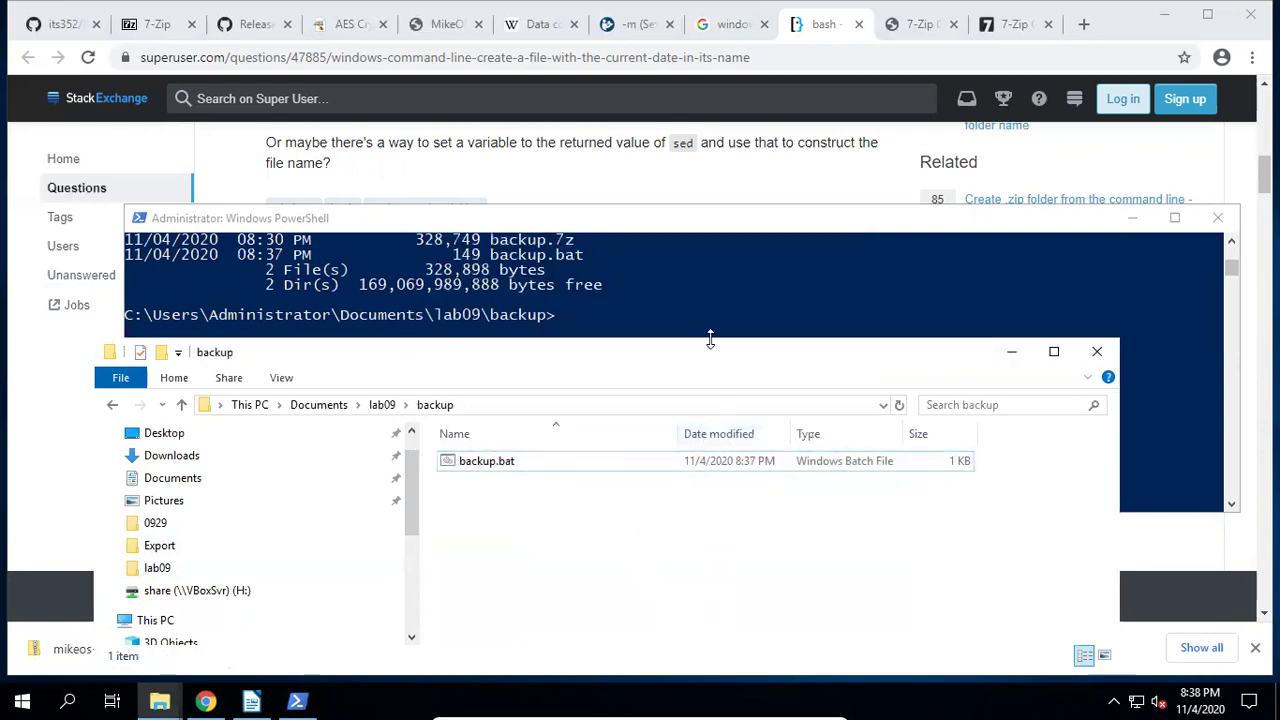
Run .\backup.bat in PowerShell and check the backup folder for the dated archive
{"action": "left_click", "coordinate": [697, 316]}
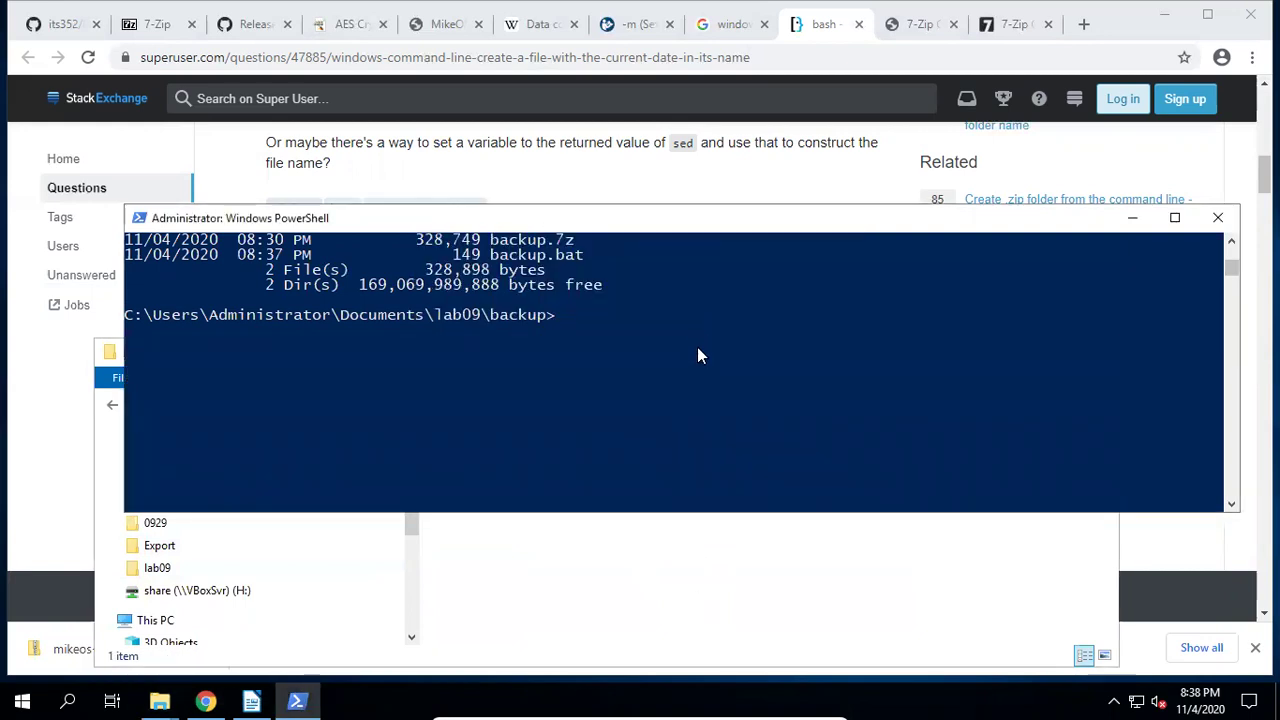
{"action": "type", "text": ".\backup.bat"}
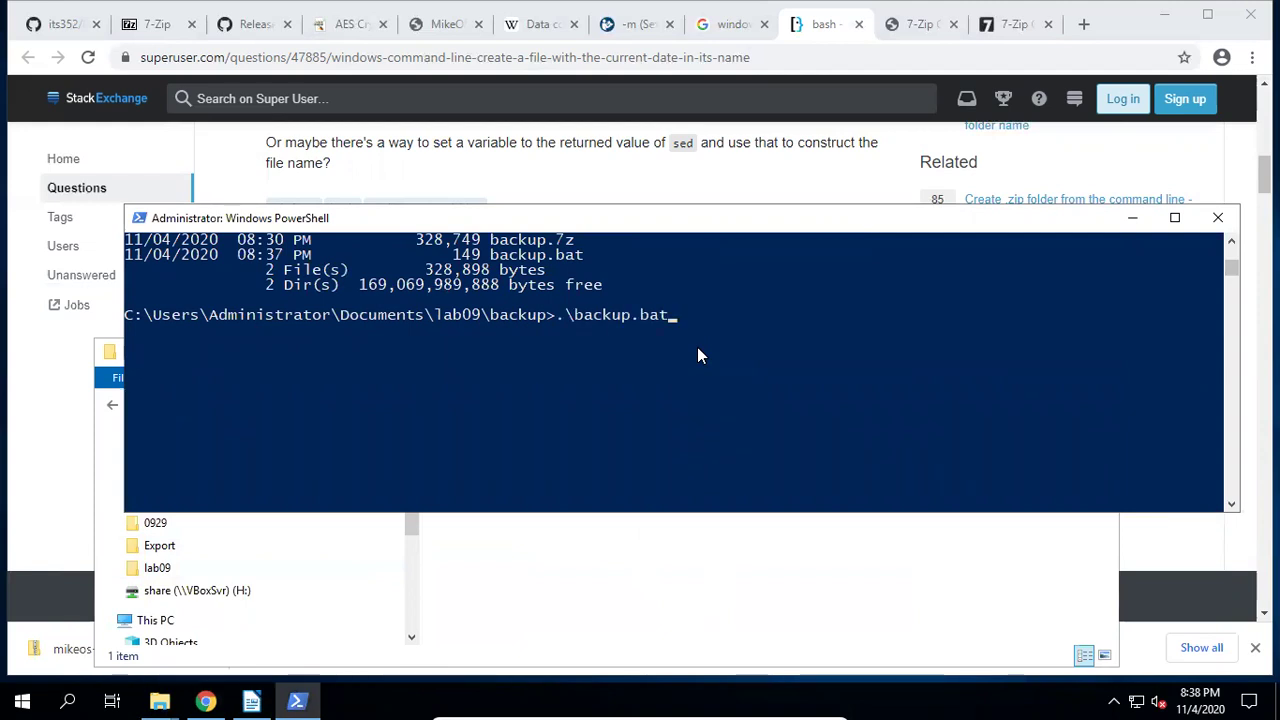
{"action": "key", "text": "Return"}
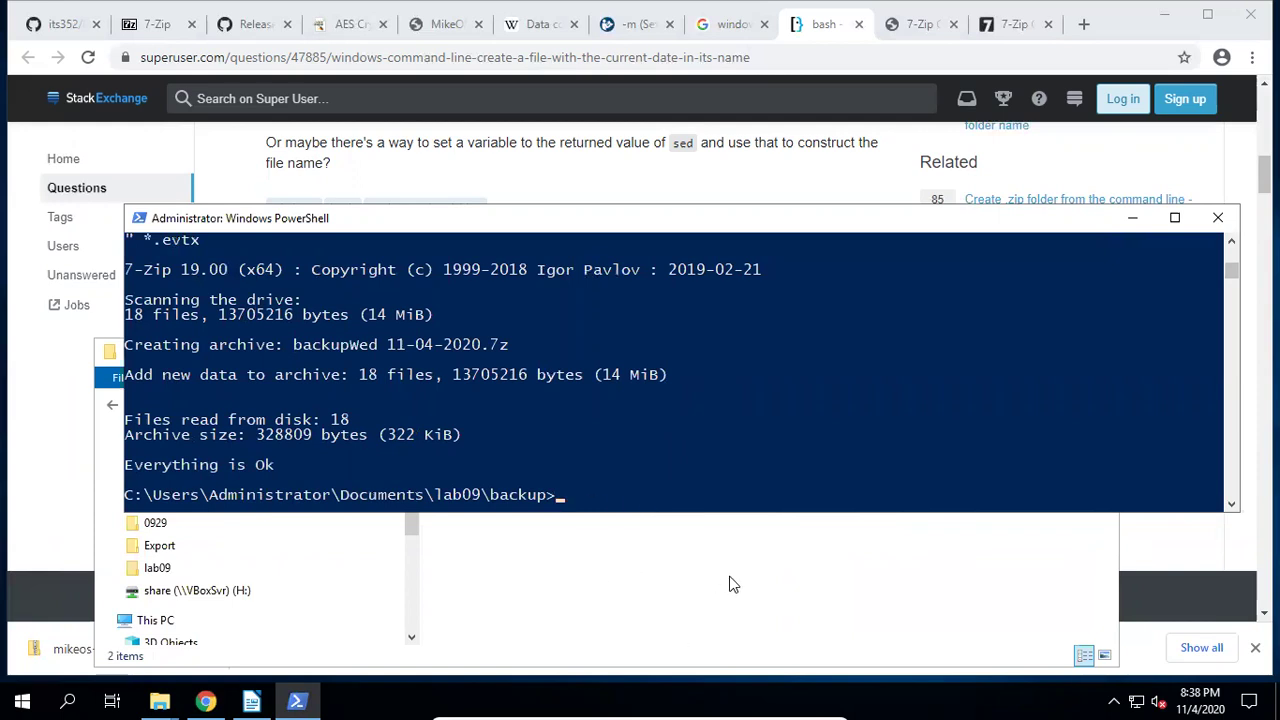
{"action": "left_click", "coordinate": [697, 521]}
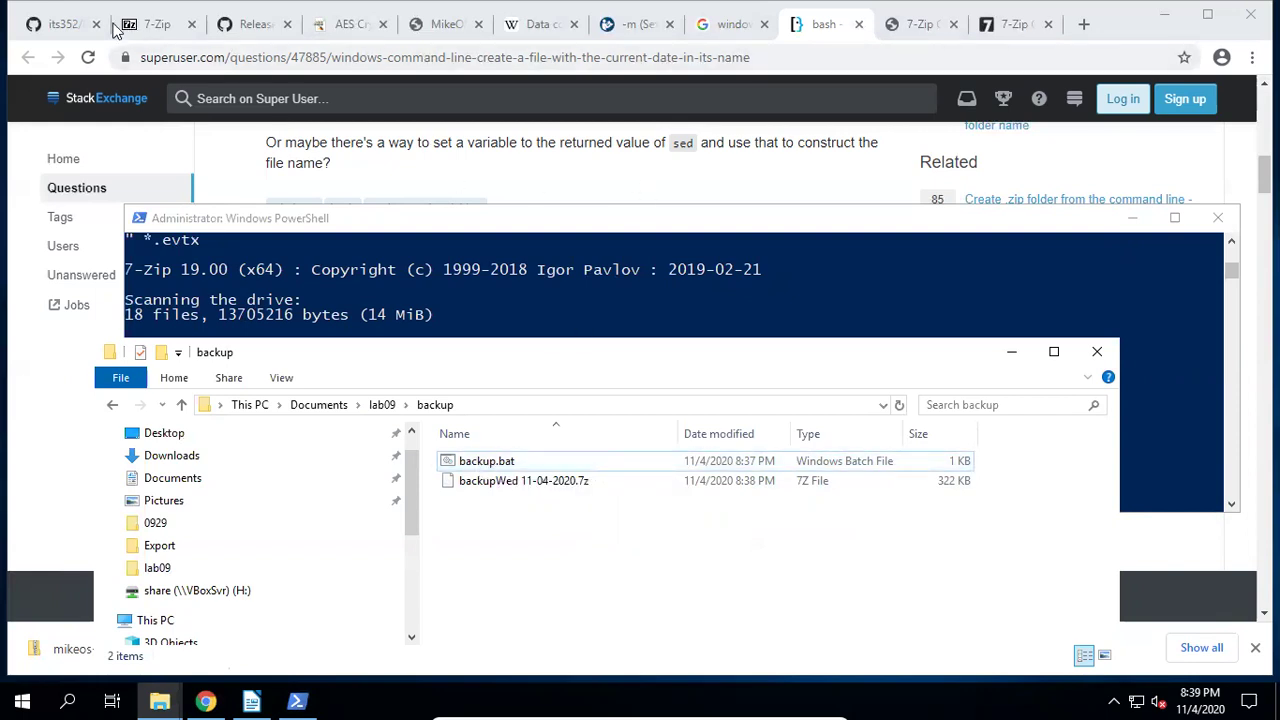
Review the daily scheduled backup task on the GitHub lab09 page
{"action": "left_click", "coordinate": [66, 30]}
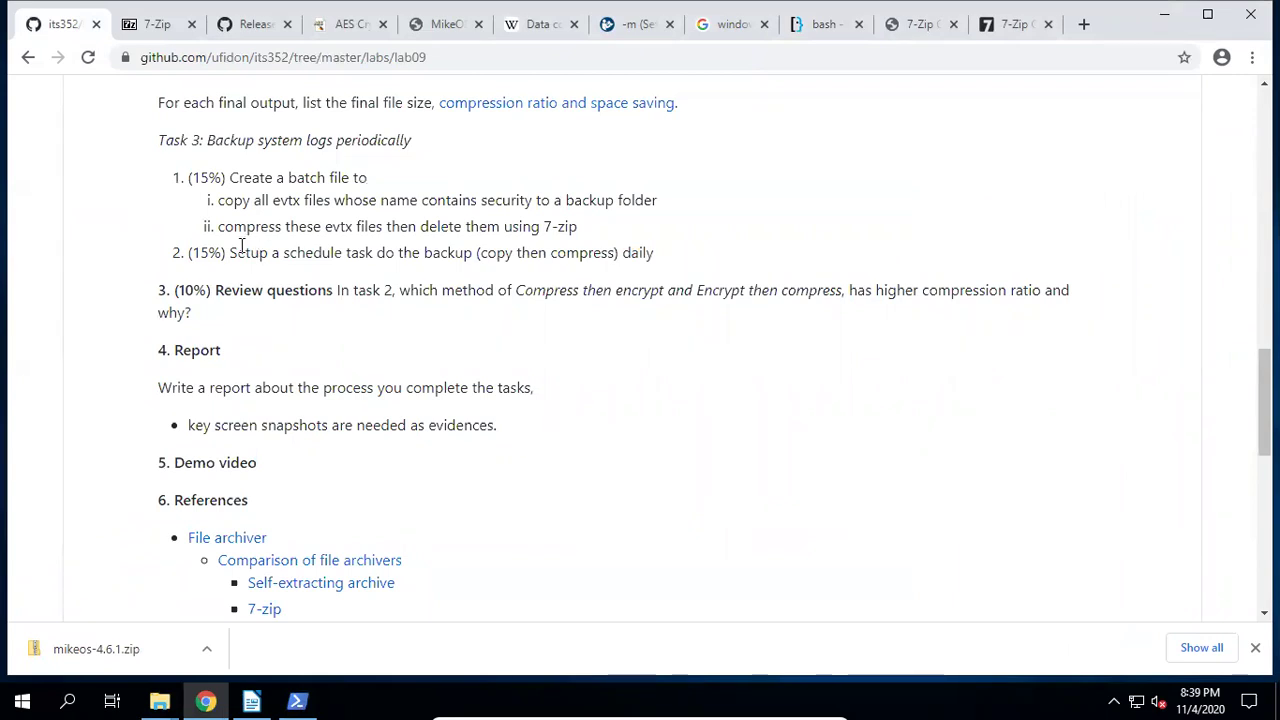
{"action": "left_click_drag", "start_coordinate": [230, 252], "coordinate": [673, 266]}
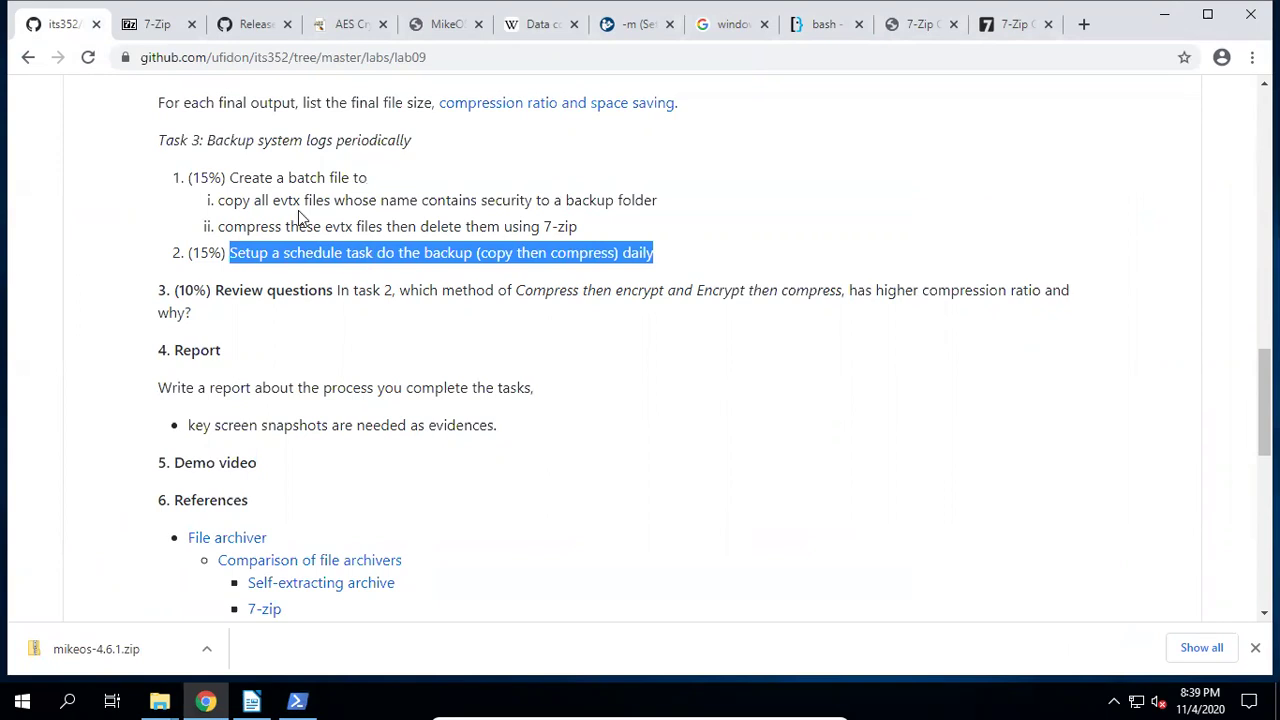
{"action": "left_click", "coordinate": [297, 277]}
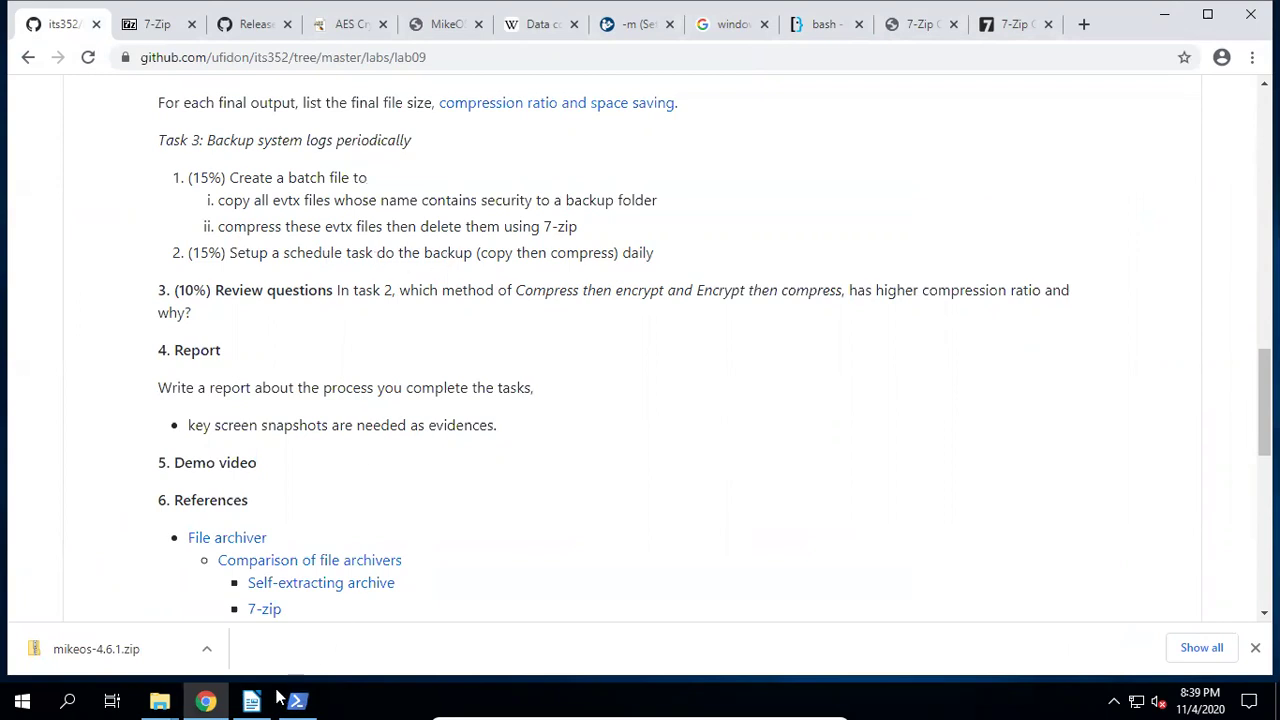
Bring the backup folder forward and view its full path in the address bar
{"action": "mouse_move", "coordinate": [158, 700]}
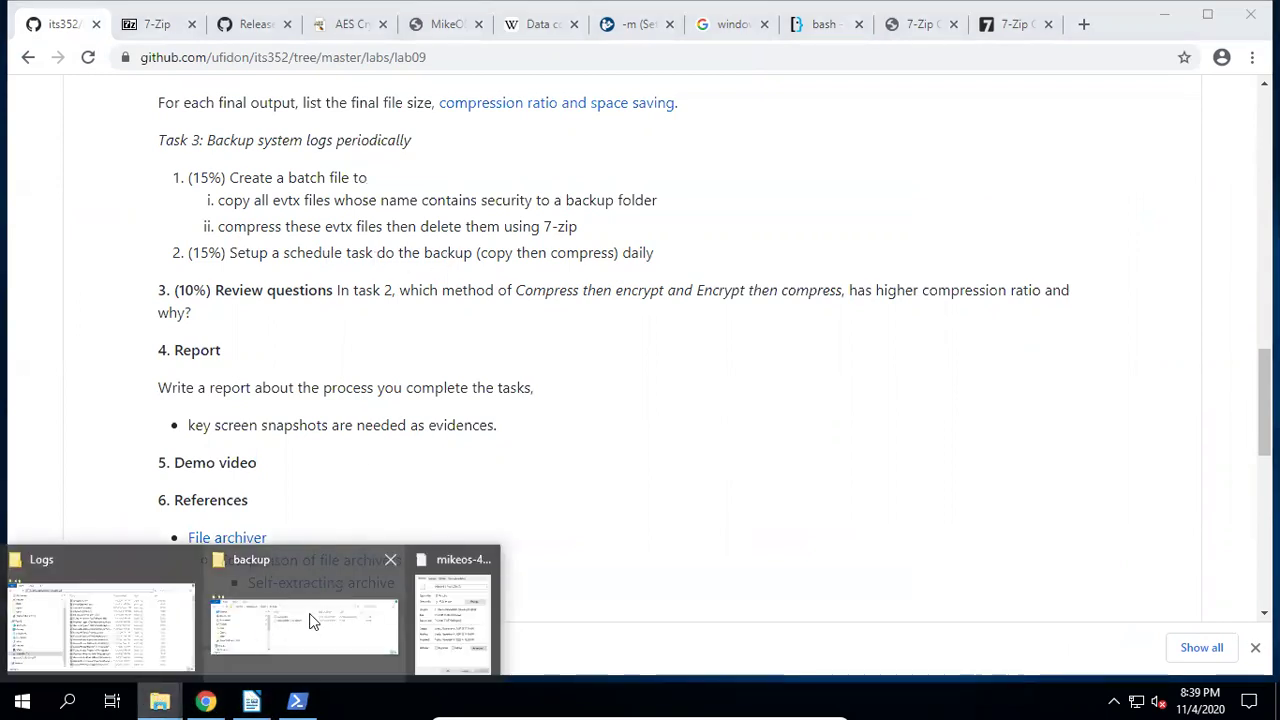
{"action": "left_click", "coordinate": [309, 617]}
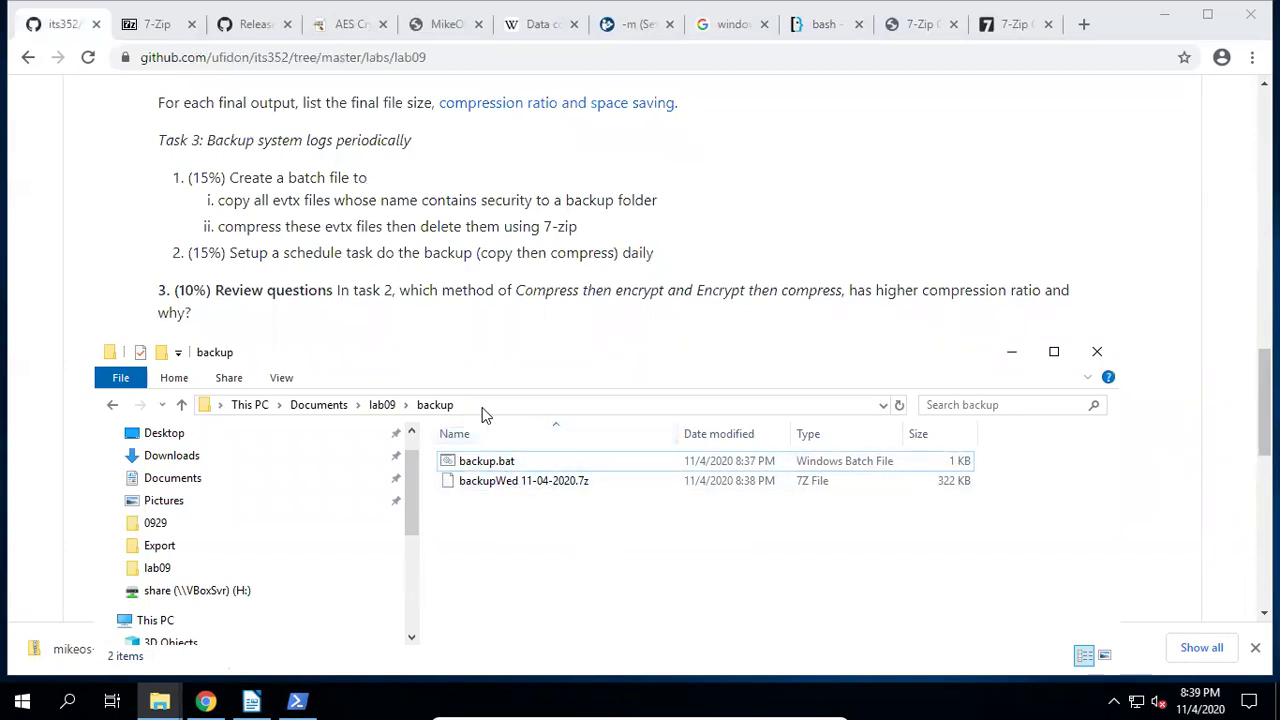
{"action": "left_click", "coordinate": [470, 404]}
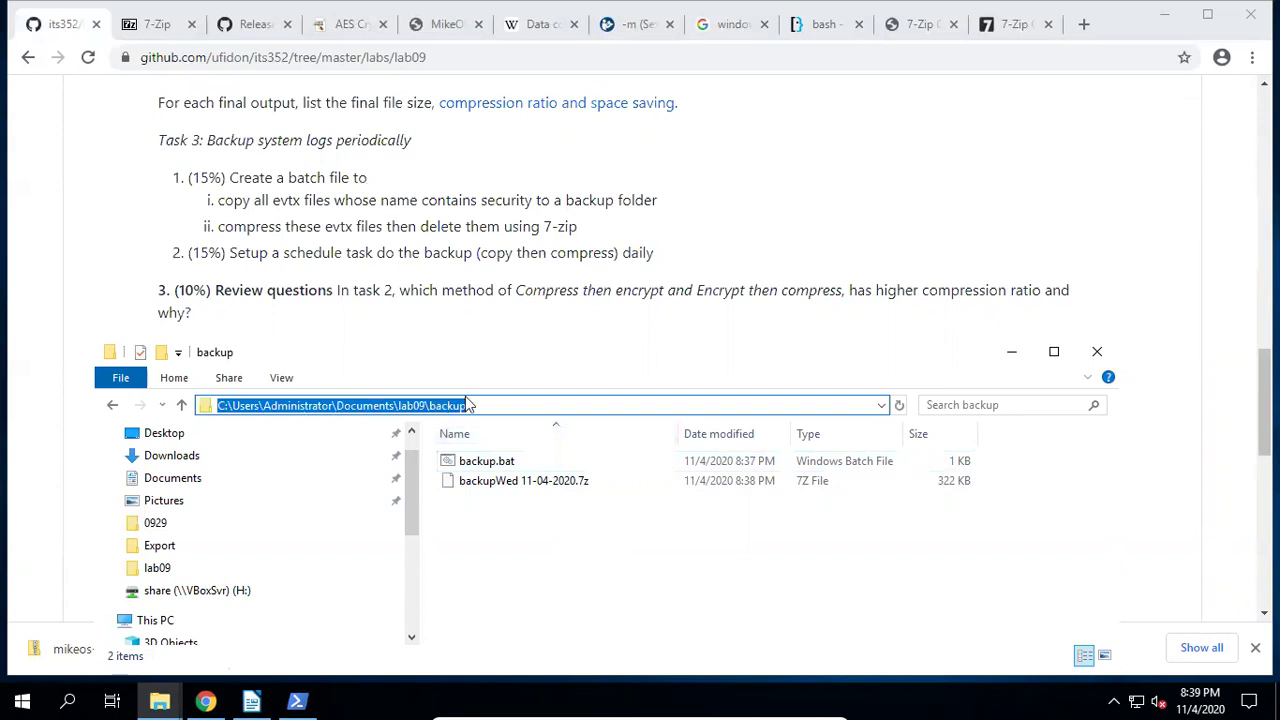
{"action": "left_click", "coordinate": [522, 552]}
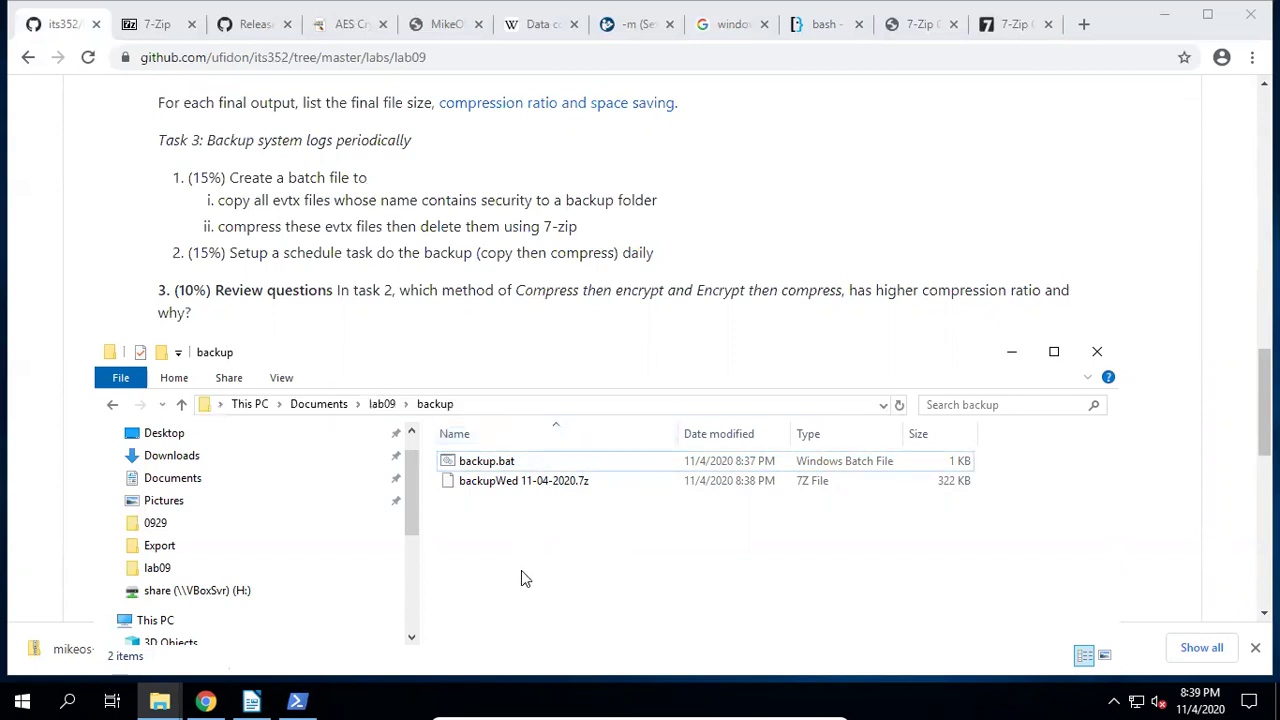
Open backup.bat in Notepad and start a new first line with cd
{"action": "right_click", "coordinate": [484, 466]}
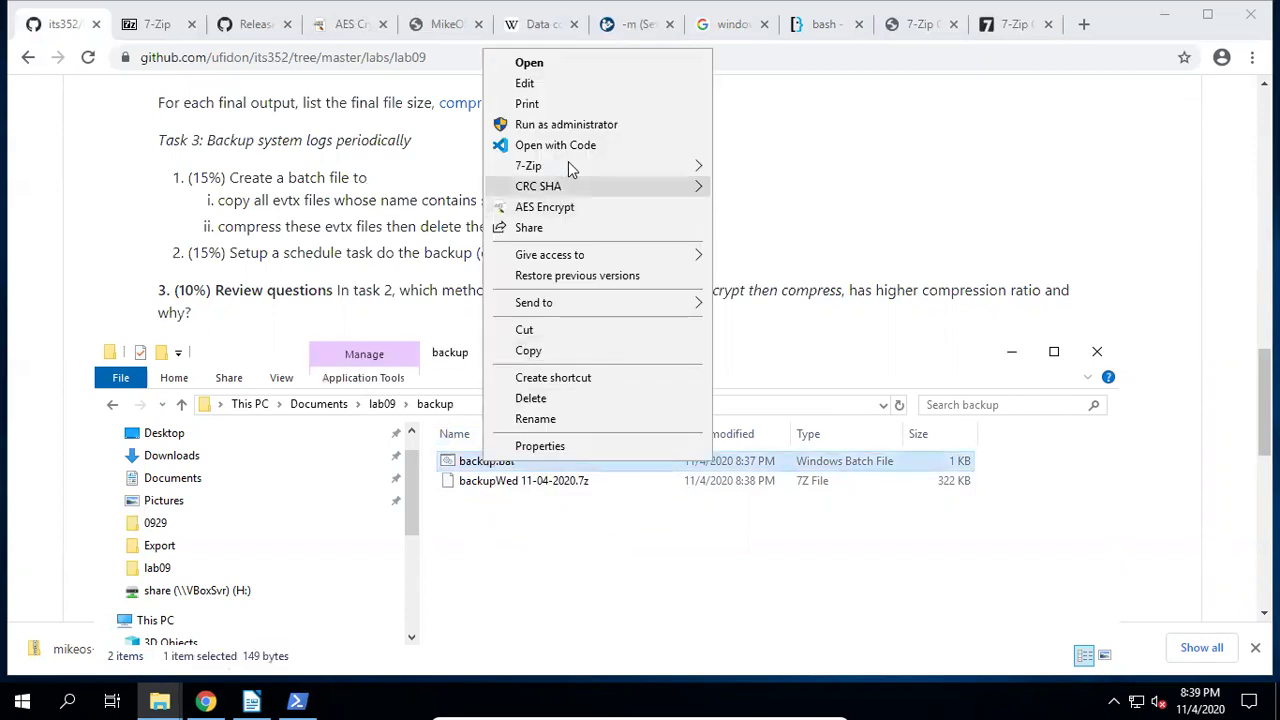
{"action": "left_click", "coordinate": [568, 82]}
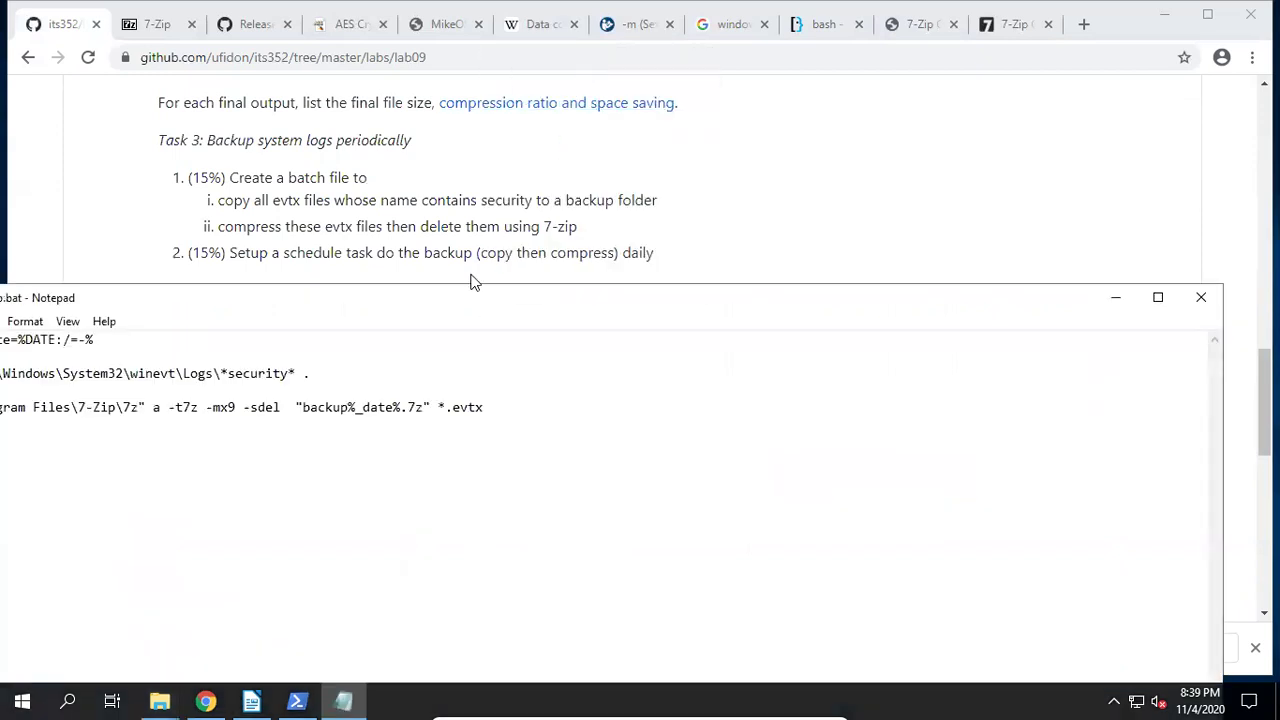
{"action": "left_click_drag", "start_coordinate": [177, 294], "coordinate": [405, 332]}
{"action": "key", "text": "Return"}
{"action": "key", "text": "Up"}
{"action": "type", "text": "cd"}
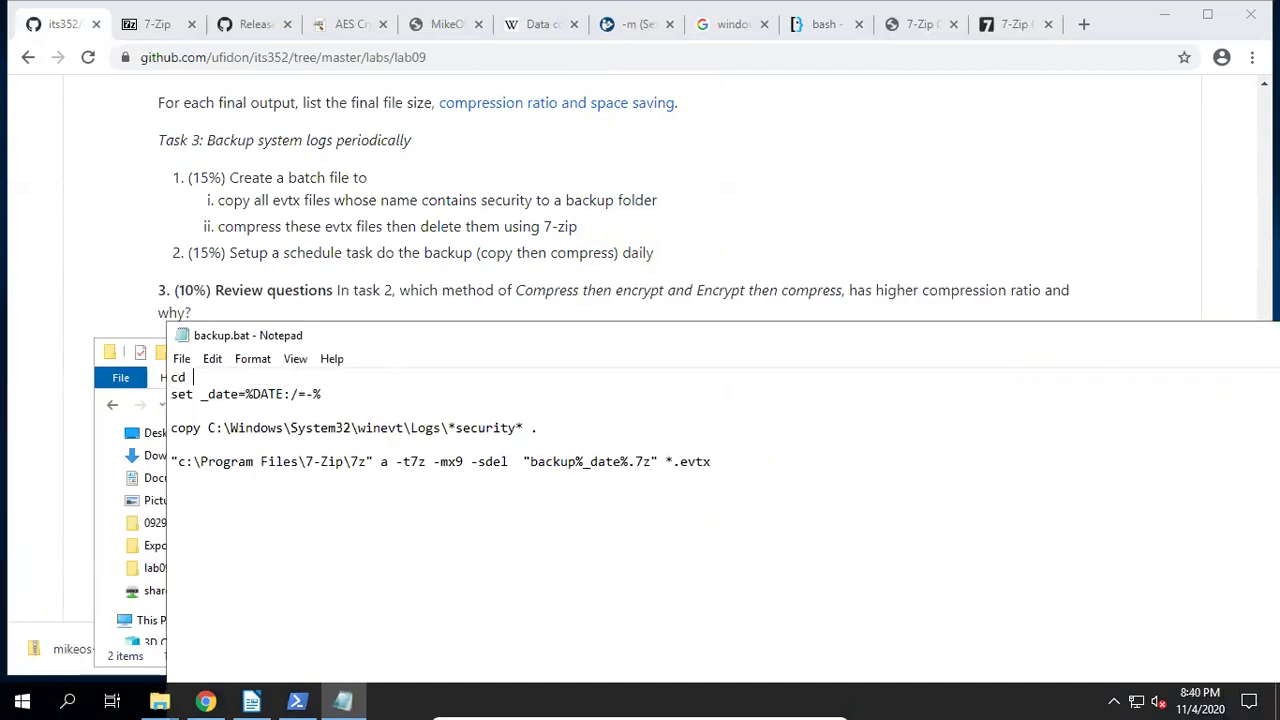
{"action": "key", "text": "Return"}
{"action": "left_click", "coordinate": [234, 380]}
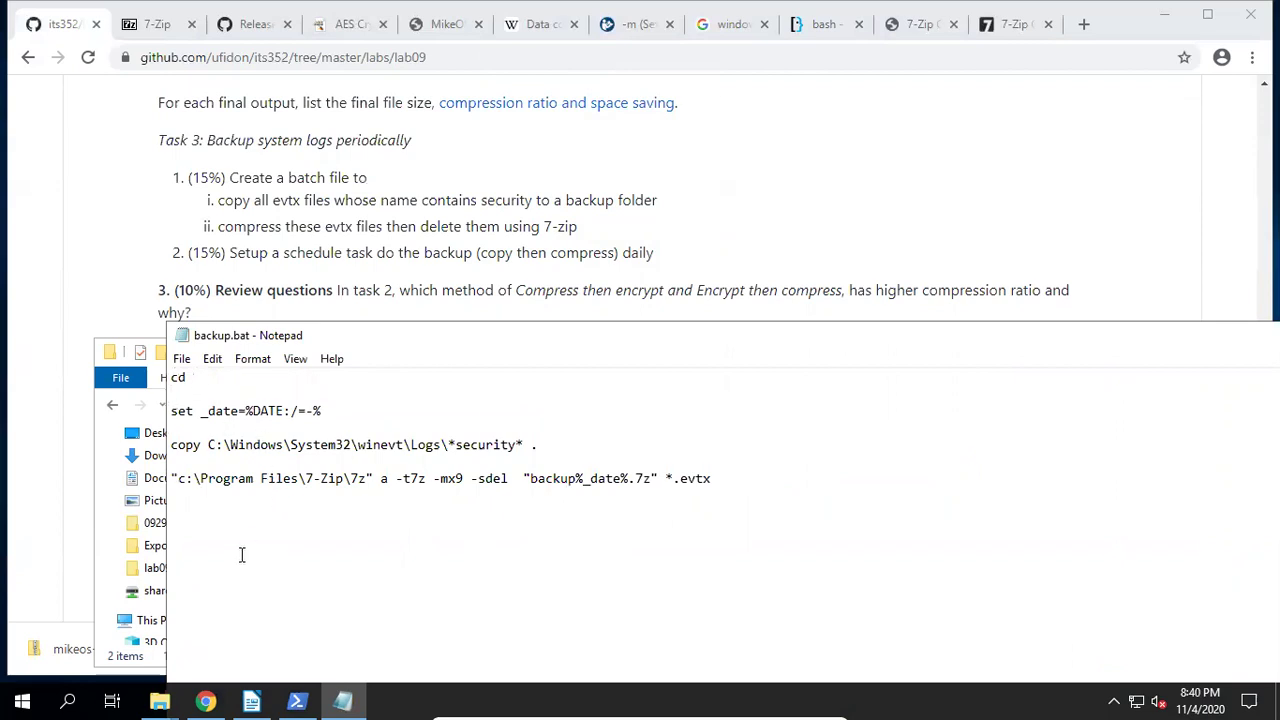
Copy the lab09 backup folder path from File Explorer and paste it after cd
{"action": "left_click", "coordinate": [166, 700]}
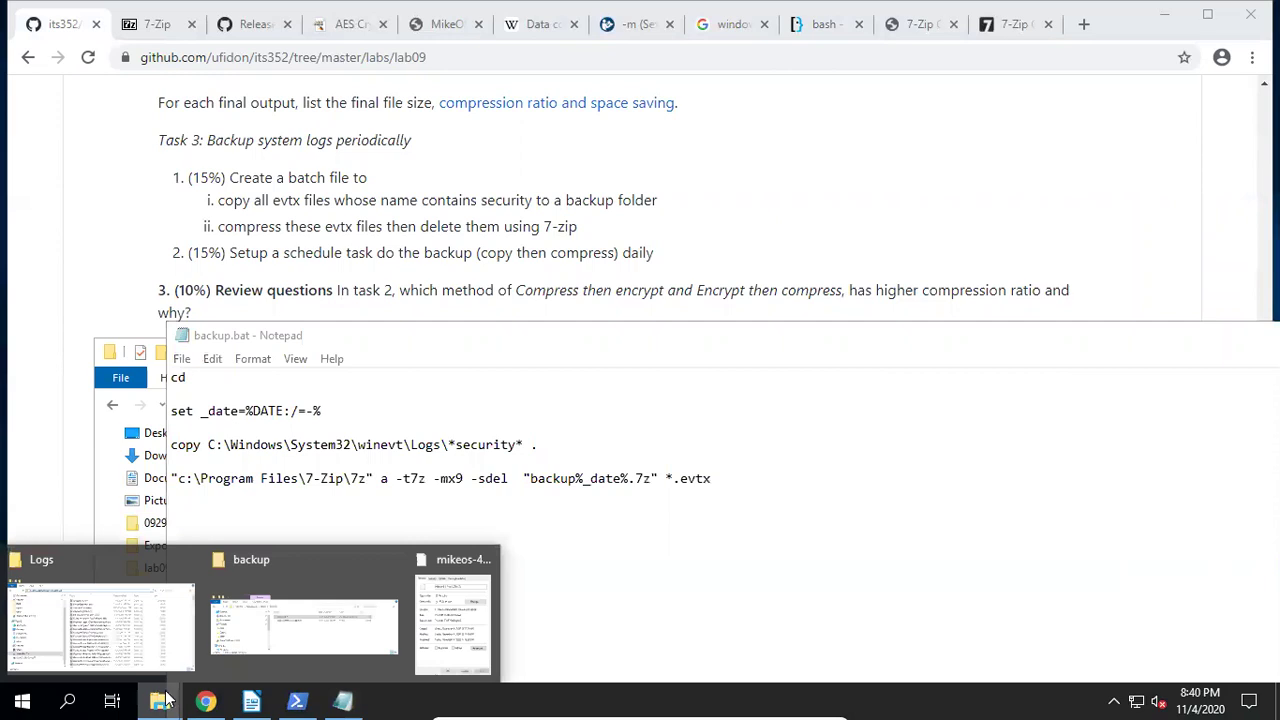
{"action": "left_click", "coordinate": [306, 600]}
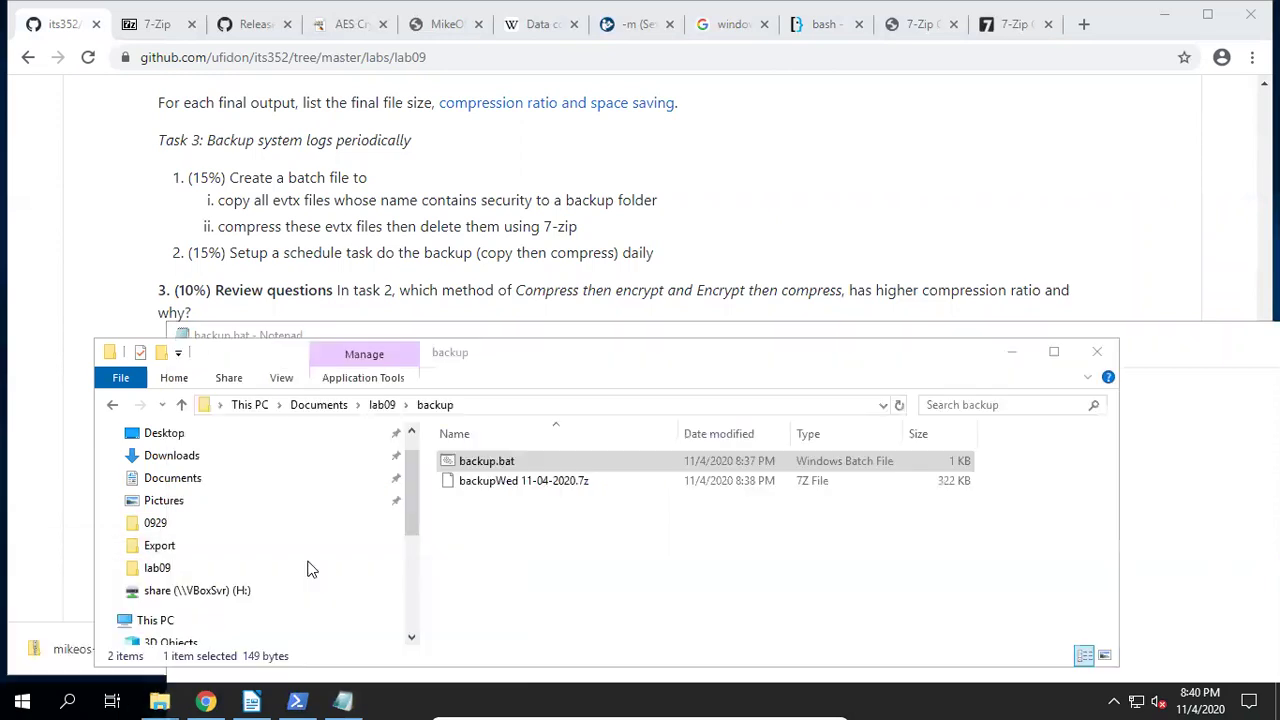
{"action": "left_click", "coordinate": [480, 407]}
{"action": "key", "text": "ctrl+c"}
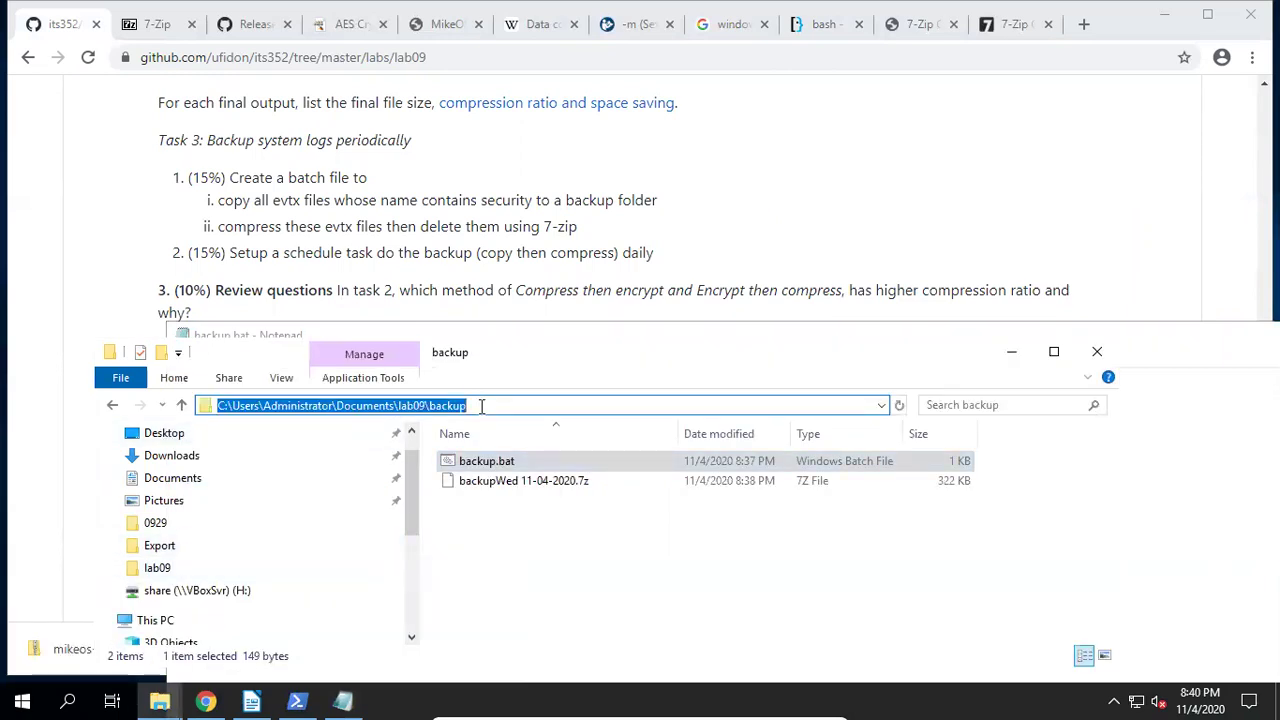
{"action": "left_click", "coordinate": [343, 700]}
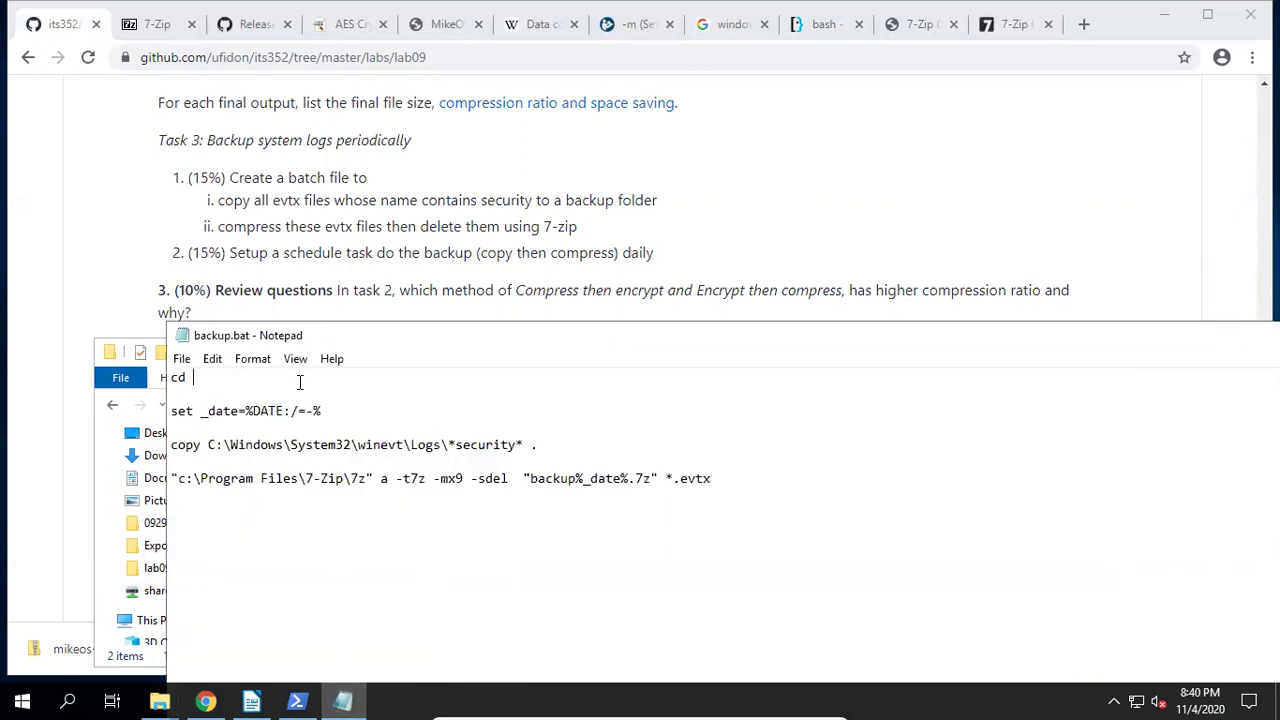
{"action": "key", "text": "ctrl+v"}
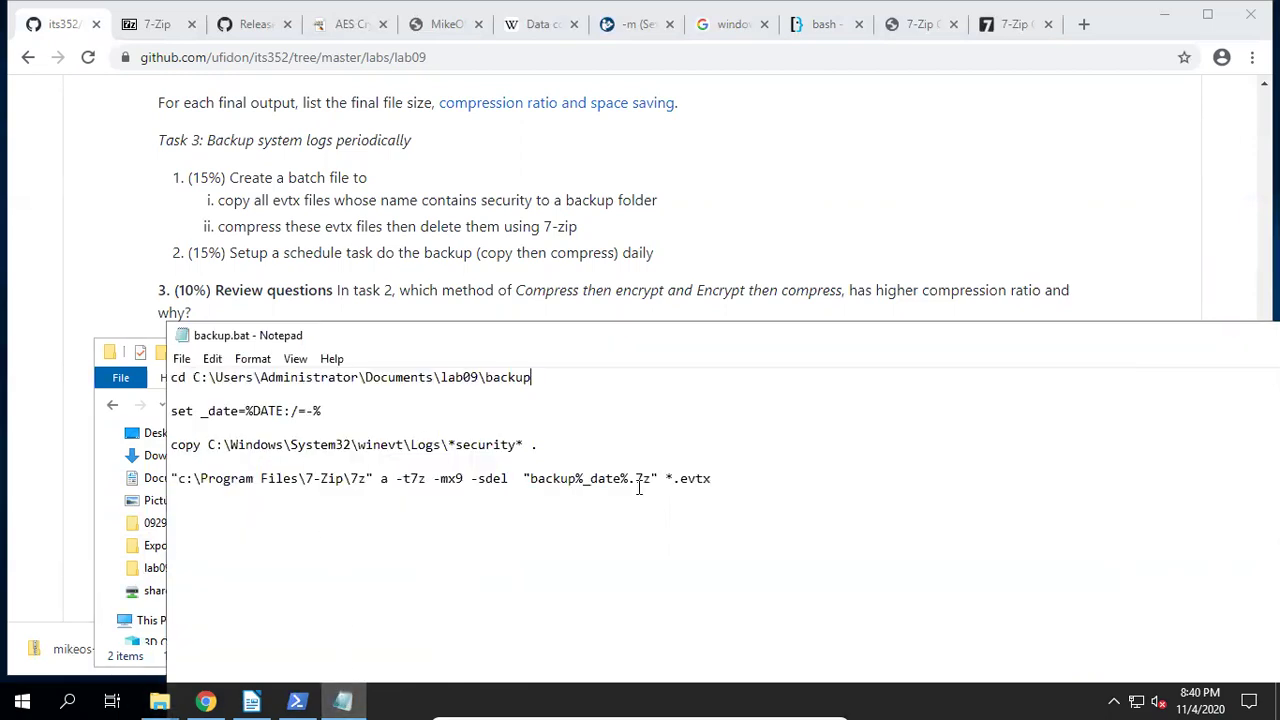
Move the path into a new first line set BCKDIR="...\lab09\backup" and make line two cd %BCKDIR%
{"action": "key", "text": "Return"}
{"action": "key", "text": "Up"}
{"action": "type", "text": "set BCKDIR="}
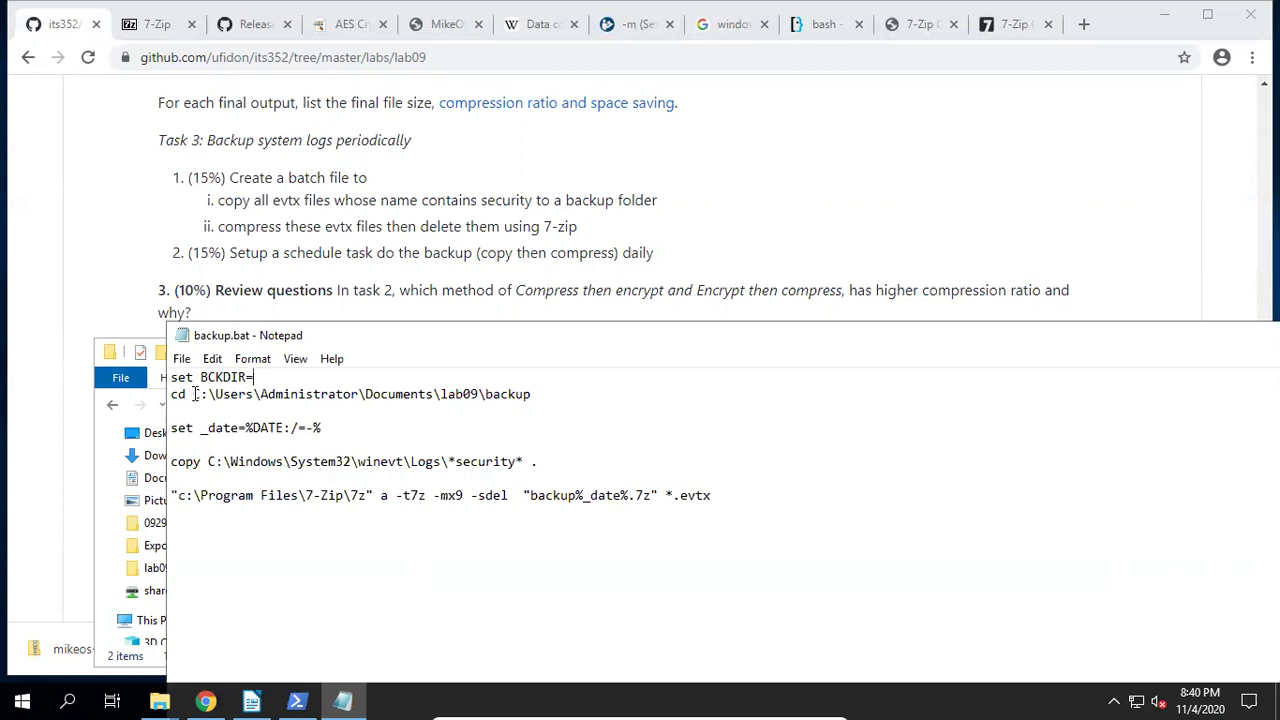
{"action": "left_click_drag", "start_coordinate": [194, 394], "coordinate": [531, 394]}
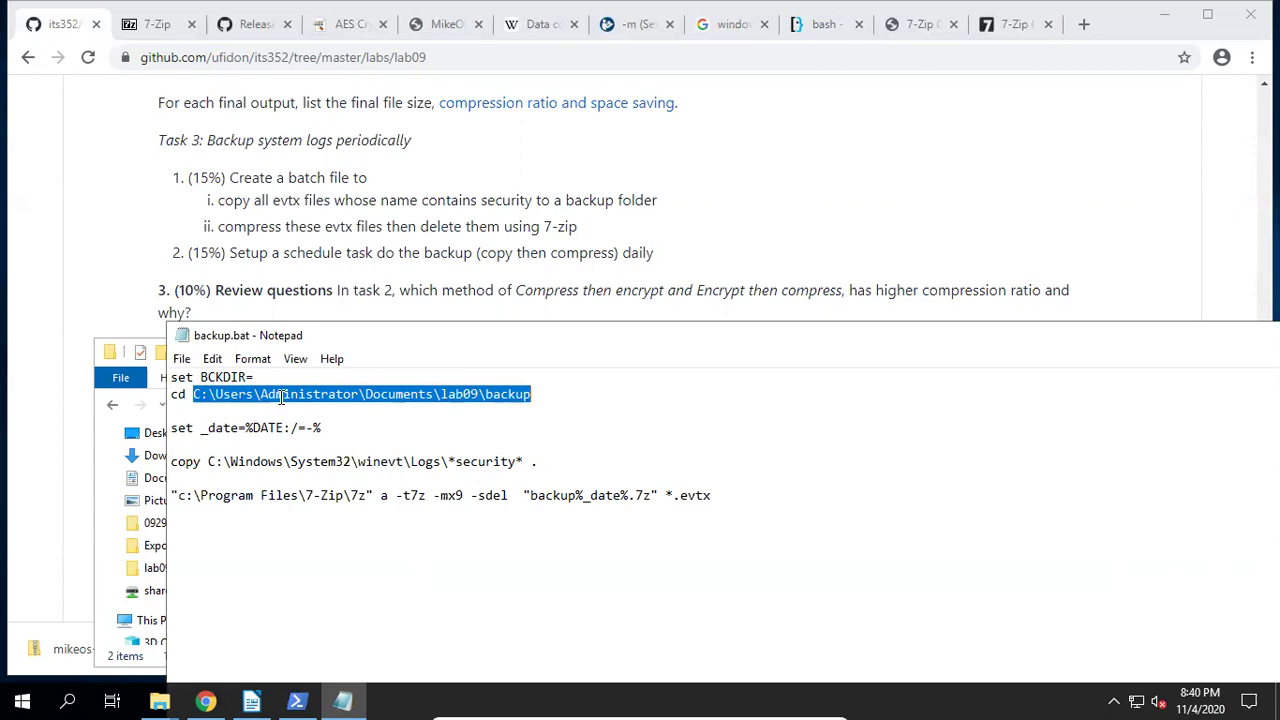
{"action": "key", "text": "ctrl+x"}
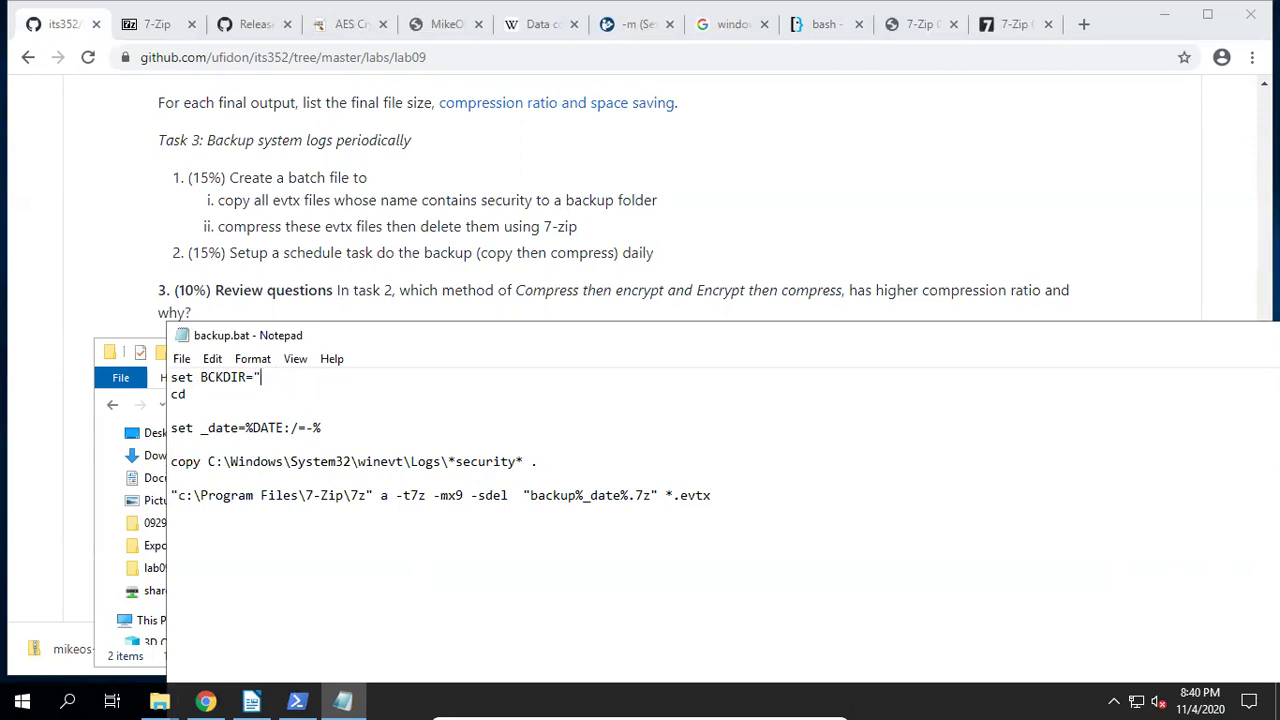
{"action": "key", "text": "ctrl+v"}
{"action": "type", "text": "\""}
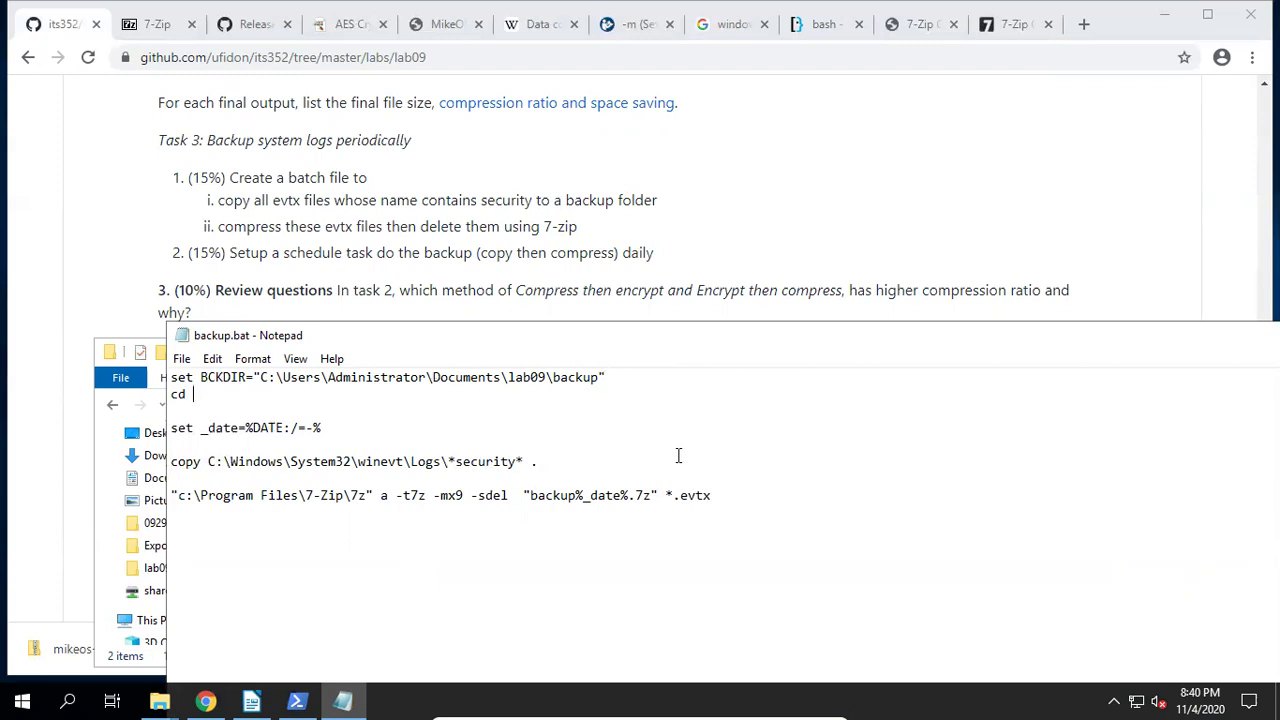
{"action": "type", "text": "%"}
{"action": "type", "text": "B"}
{"action": "type", "text": "CKDIR"}
{"action": "left_click_drag", "start_coordinate": [1046, 314], "coordinate": [912, 263]}
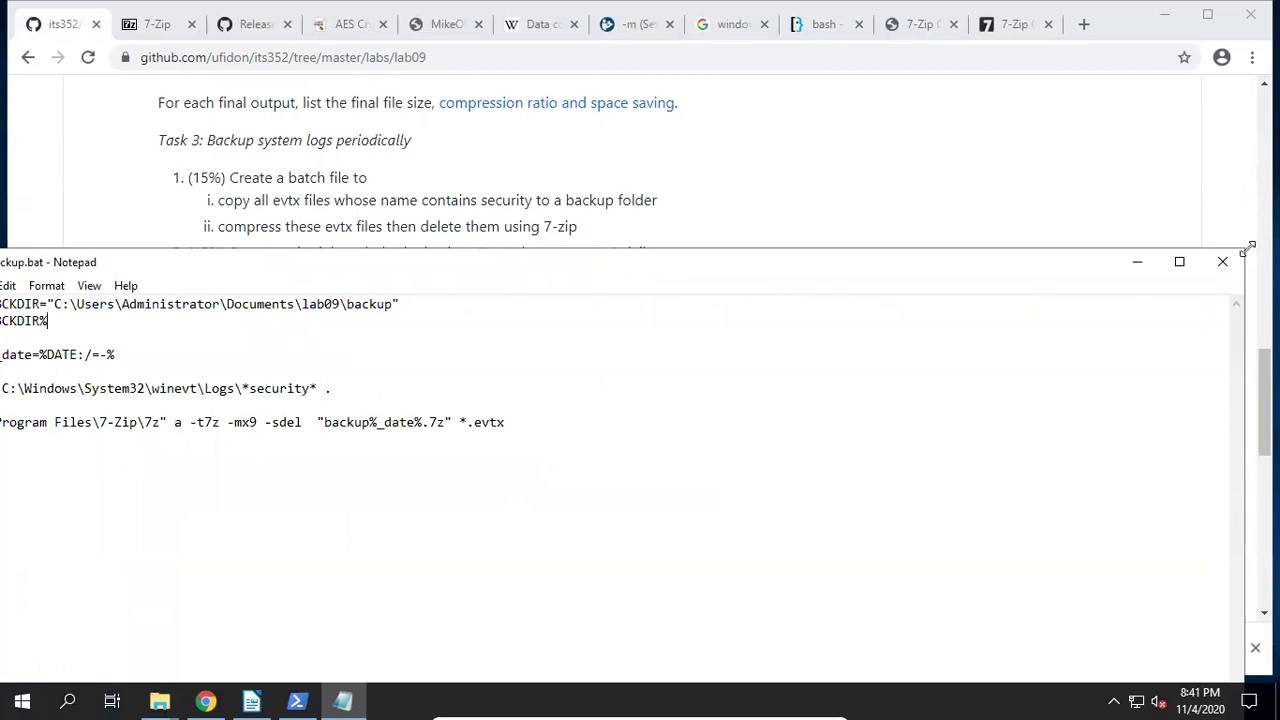
{"action": "left_click_drag", "start_coordinate": [1246, 250], "coordinate": [1099, 282]}
{"action": "left_click_drag", "start_coordinate": [498, 306], "coordinate": [605, 271]}
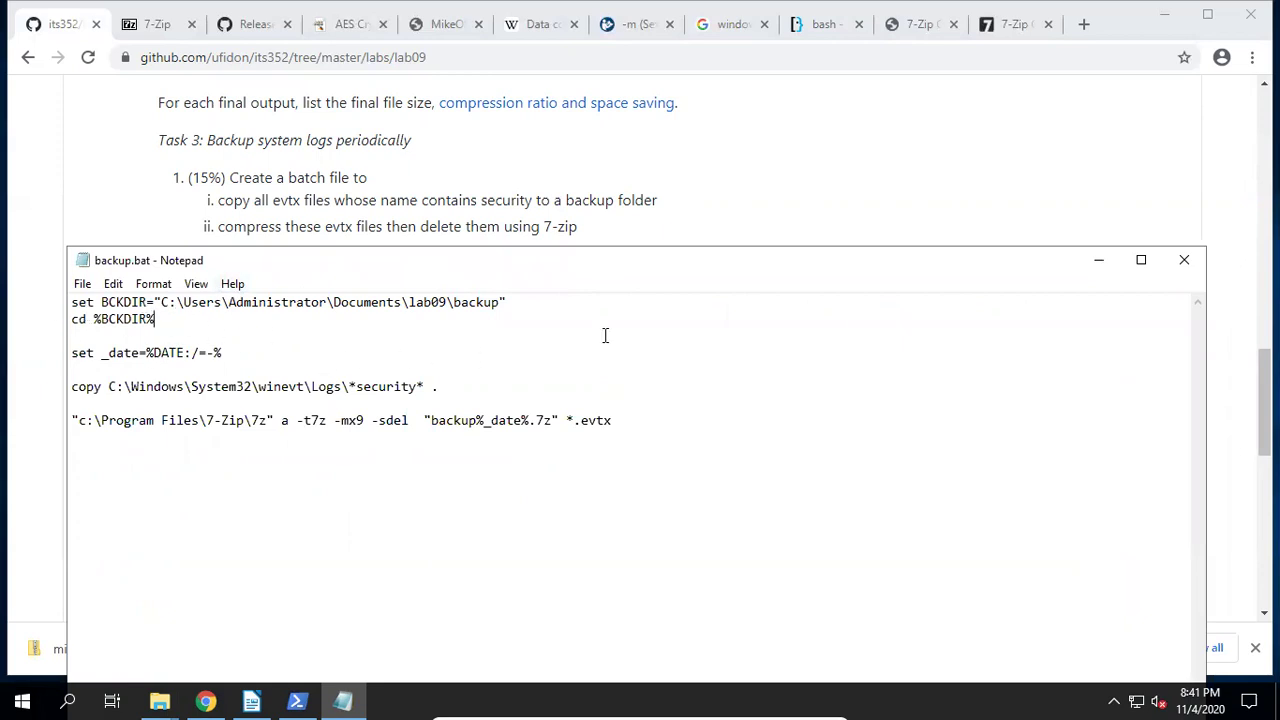
Close the script and permanently delete the earlier backupWed 11-04-2020.7z
{"action": "left_click", "coordinate": [1190, 268]}
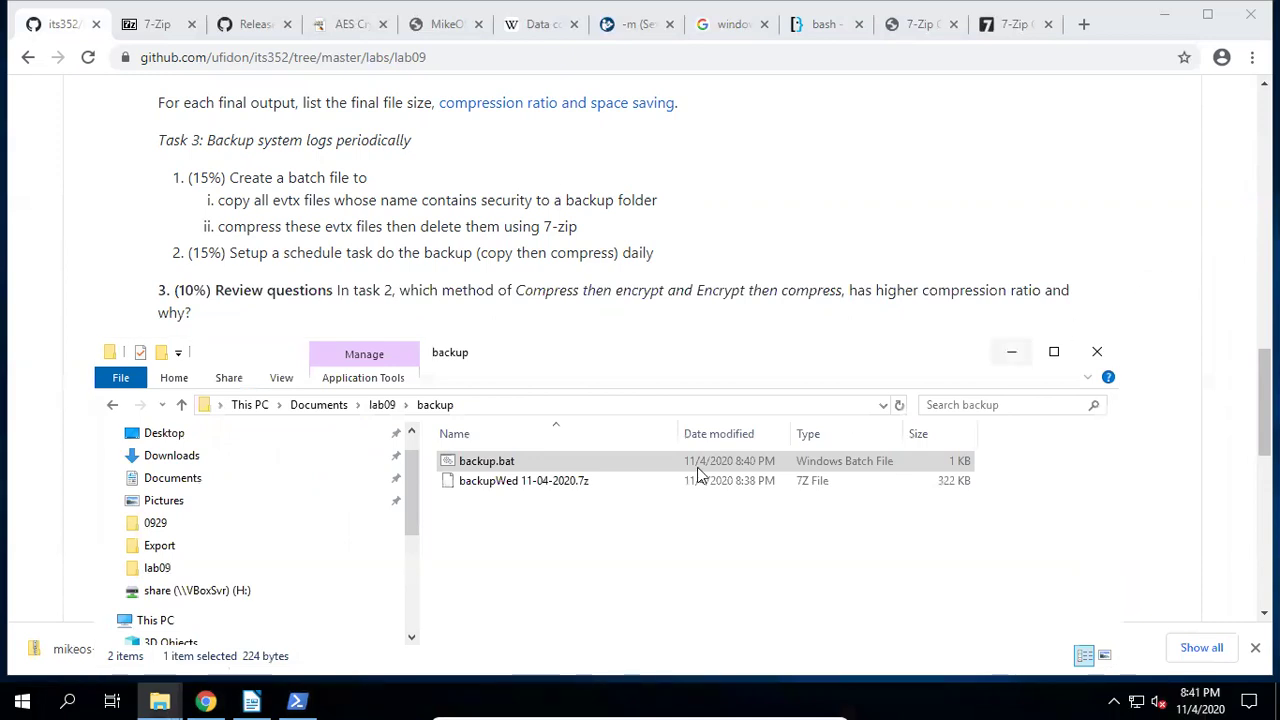
{"action": "left_click", "coordinate": [537, 483]}
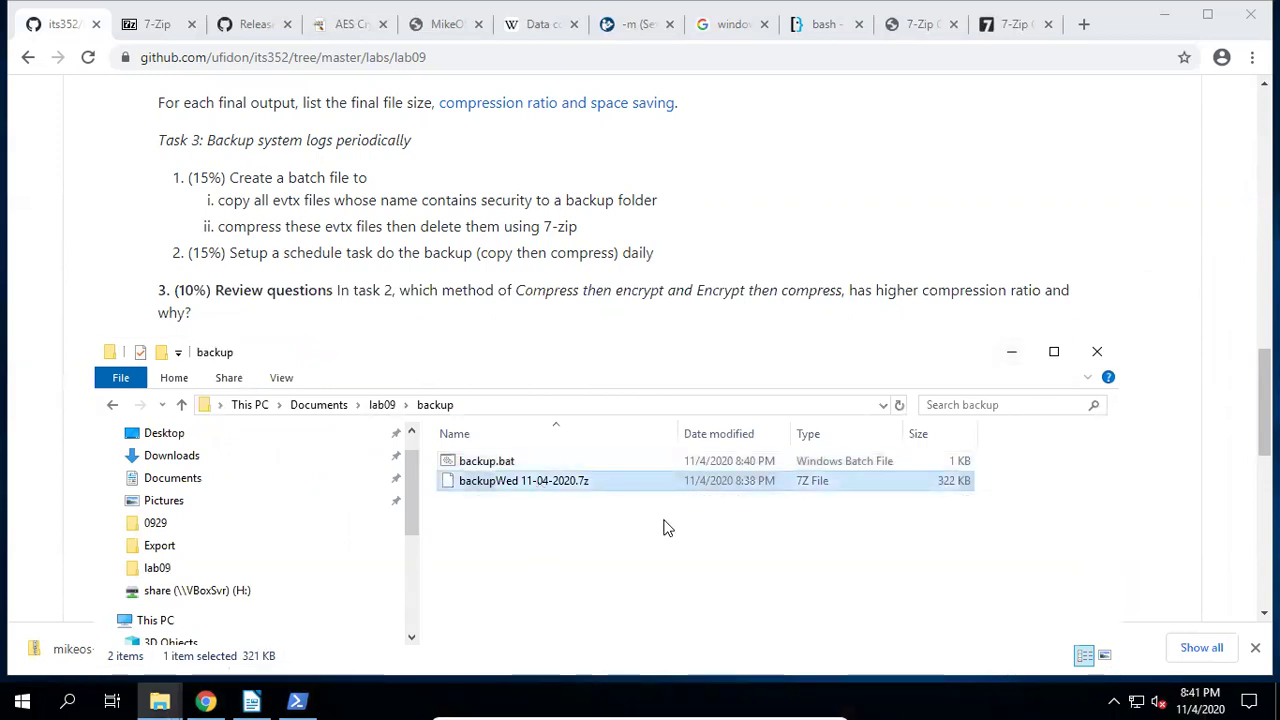
{"action": "key", "text": "shift+Delete"}
{"action": "key", "text": "Return"}
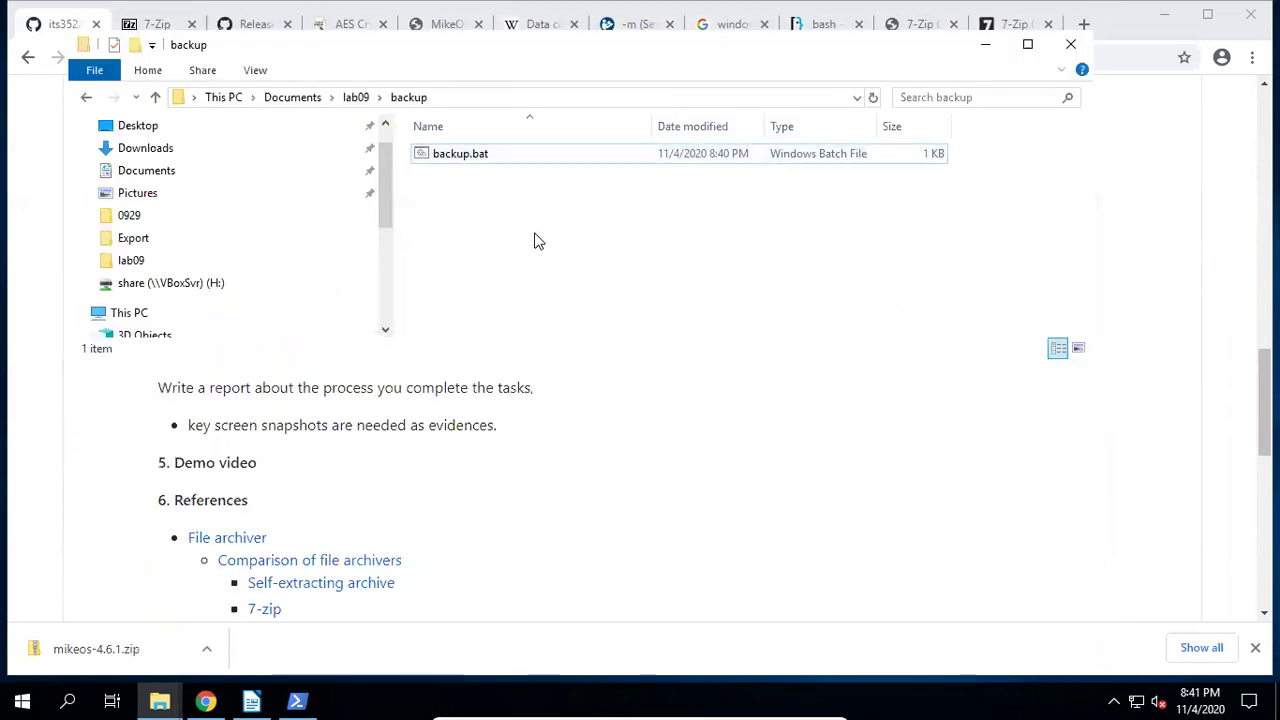
Rerun .\backup.bat in the PowerShell console
{"action": "left_click", "coordinate": [297, 700]}
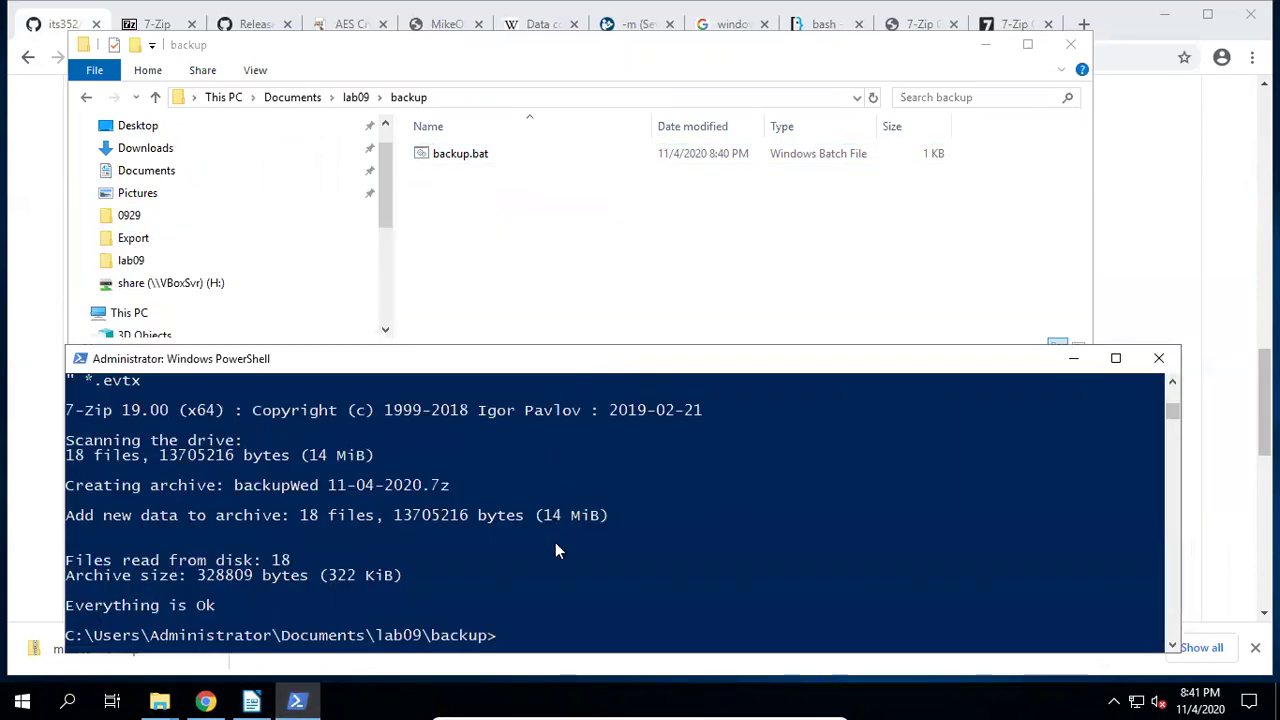
{"action": "left_click", "coordinate": [557, 589]}
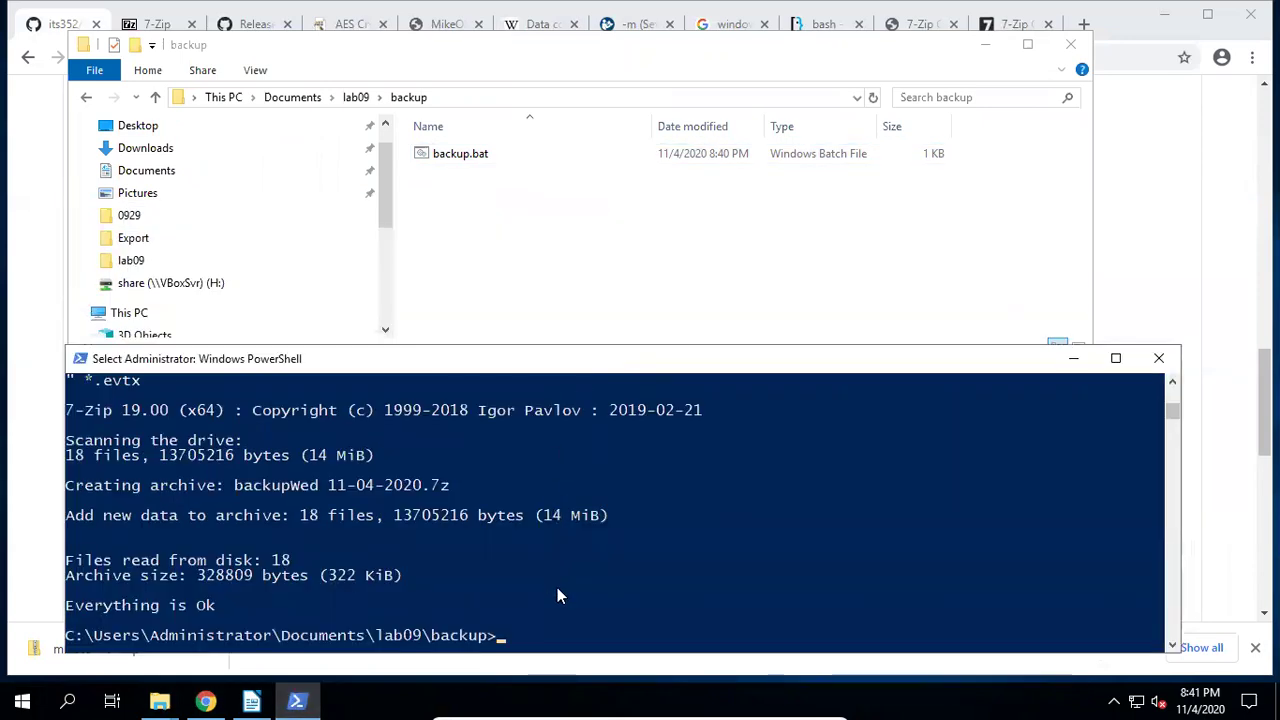
{"action": "type", "text": ".\backup.bat"}
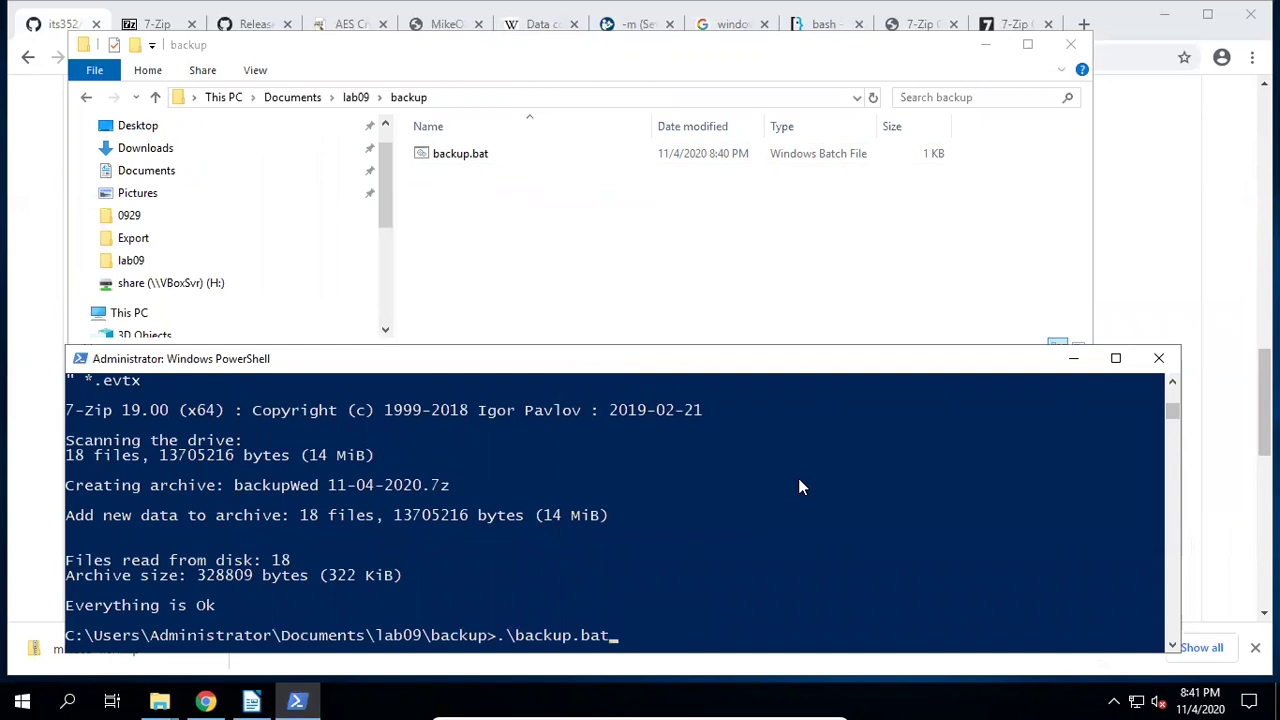
{"action": "key", "text": "Return"}
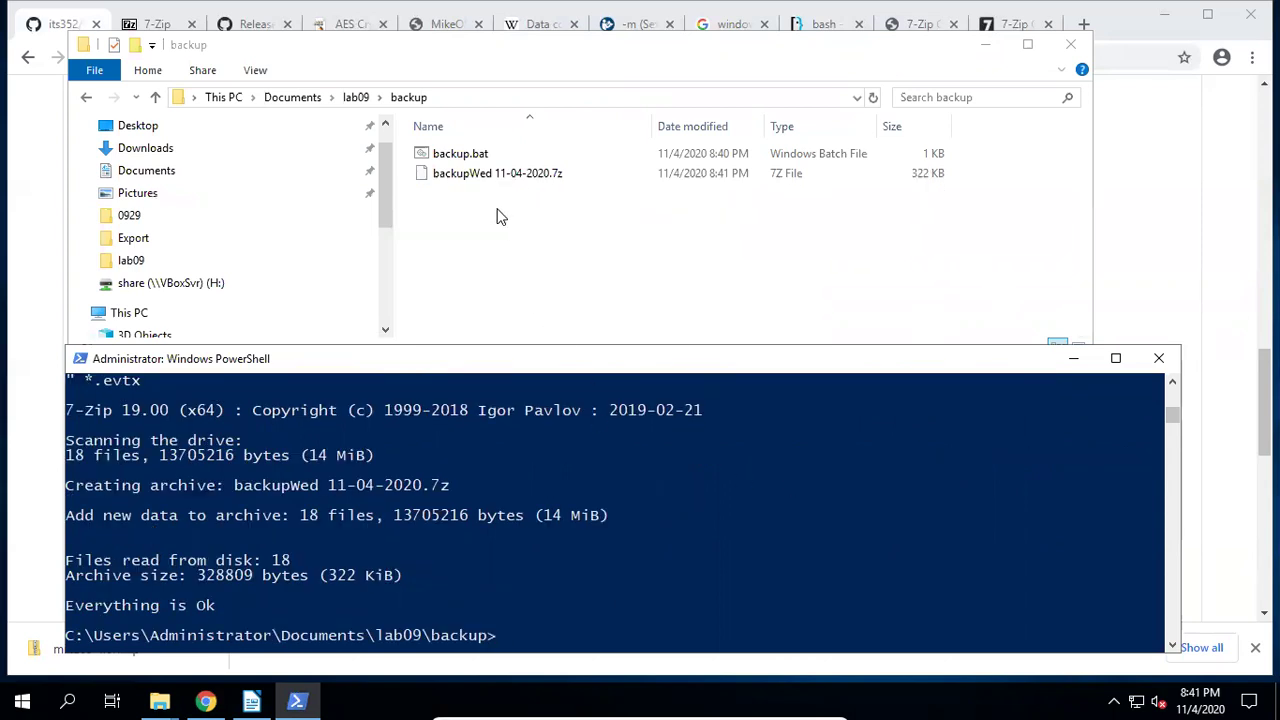
Check the new 322 KB archive and 7-Zip output, then return to the lab page
{"action": "left_click", "coordinate": [500, 216]}
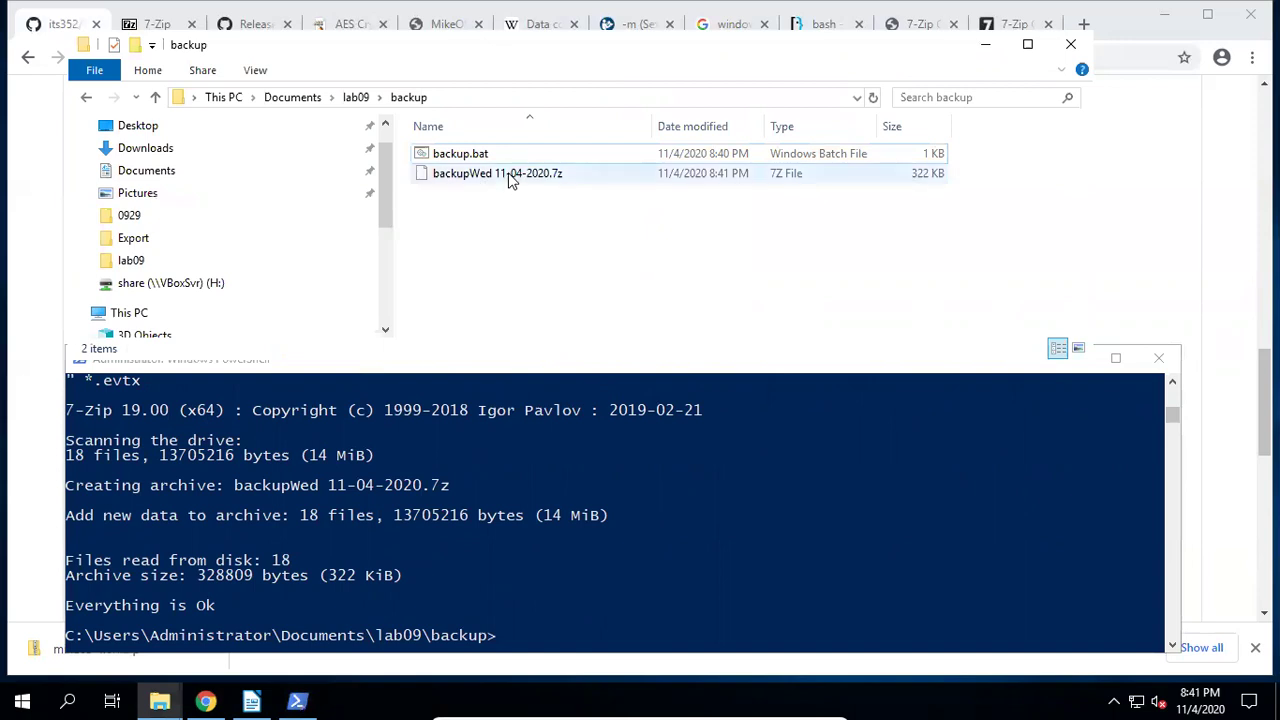
{"action": "left_click", "coordinate": [510, 178]}
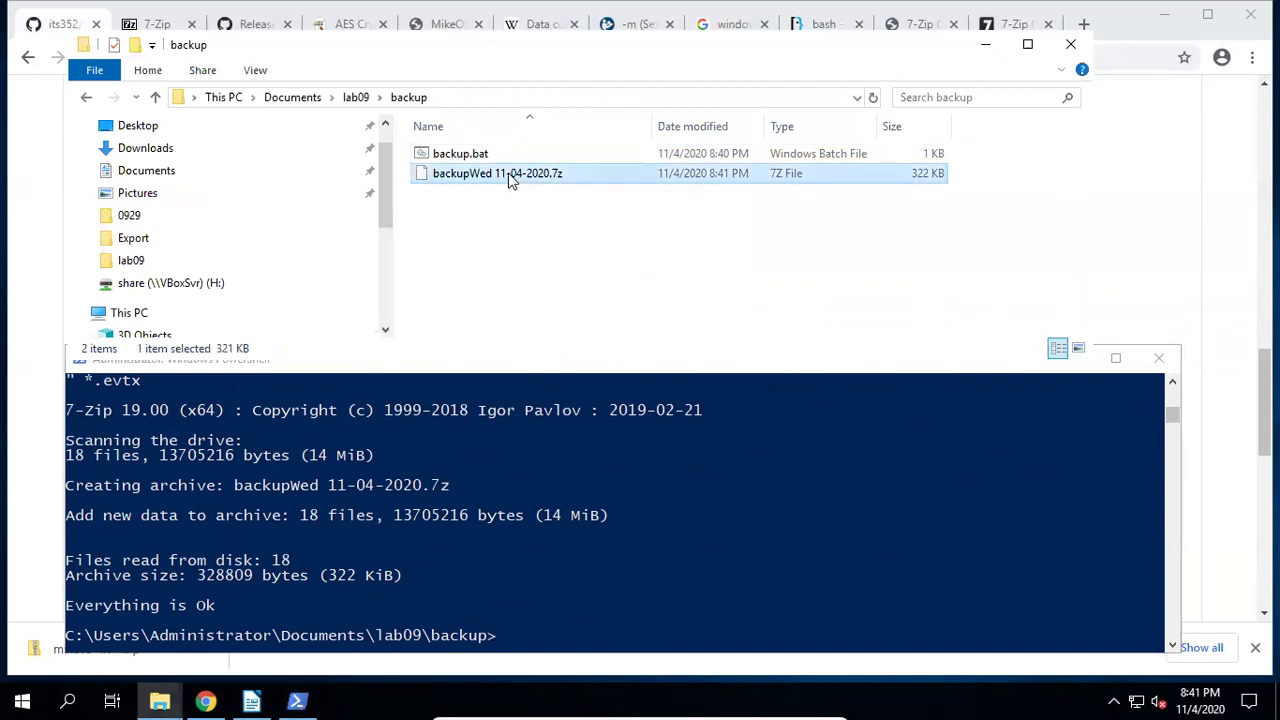
{"action": "left_click", "coordinate": [549, 482]}
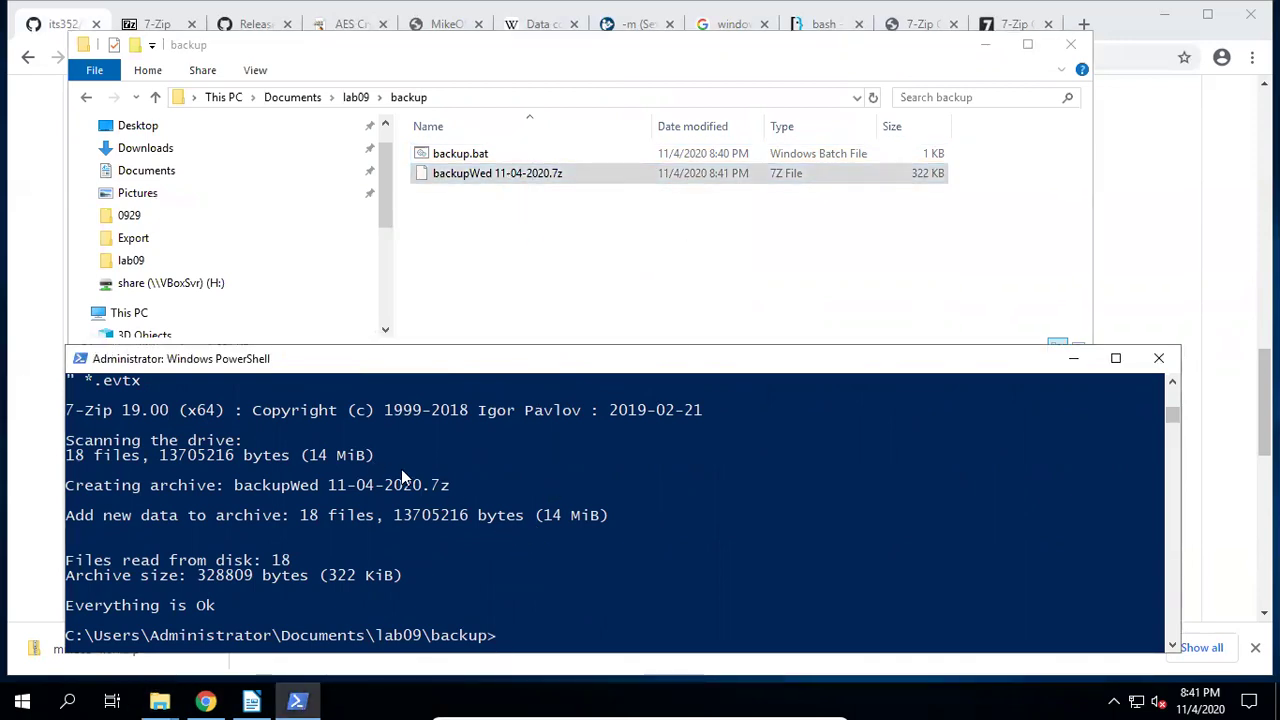
{"action": "left_click", "coordinate": [1164, 214]}
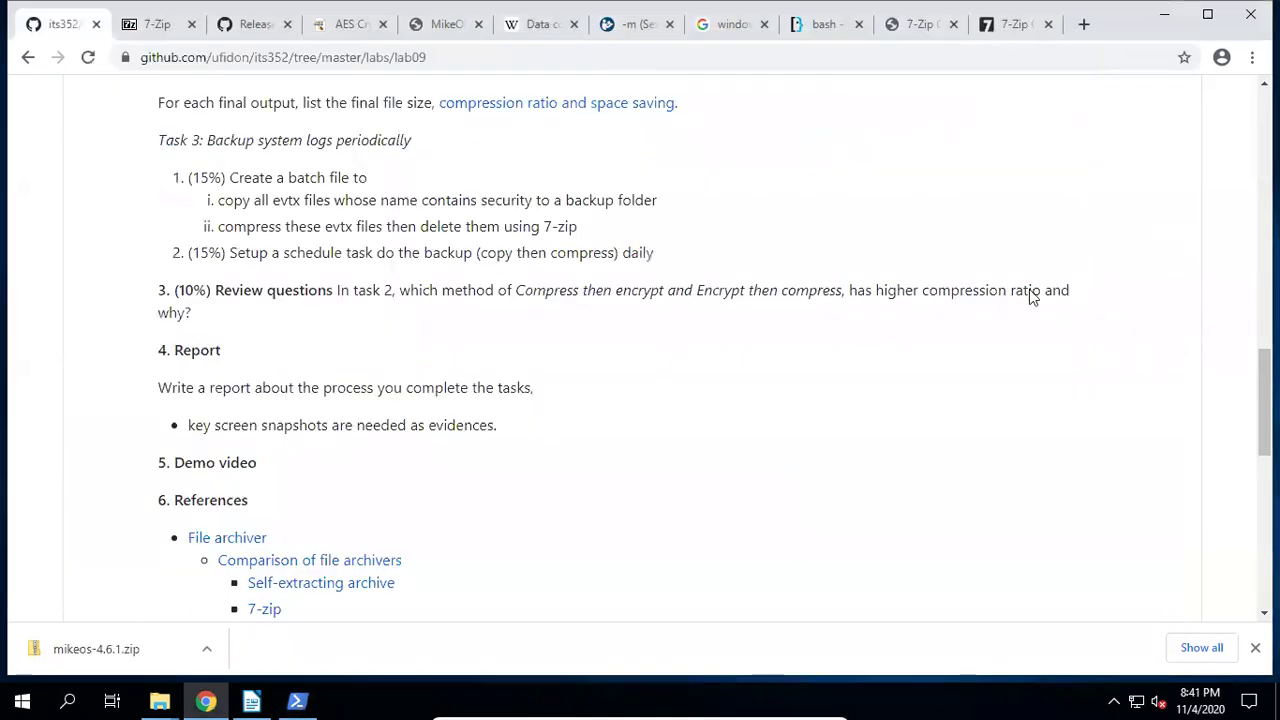
Search Windows for 'schedule' to launch Task Scheduler, then widen its window
{"action": "left_click", "coordinate": [67, 699]}
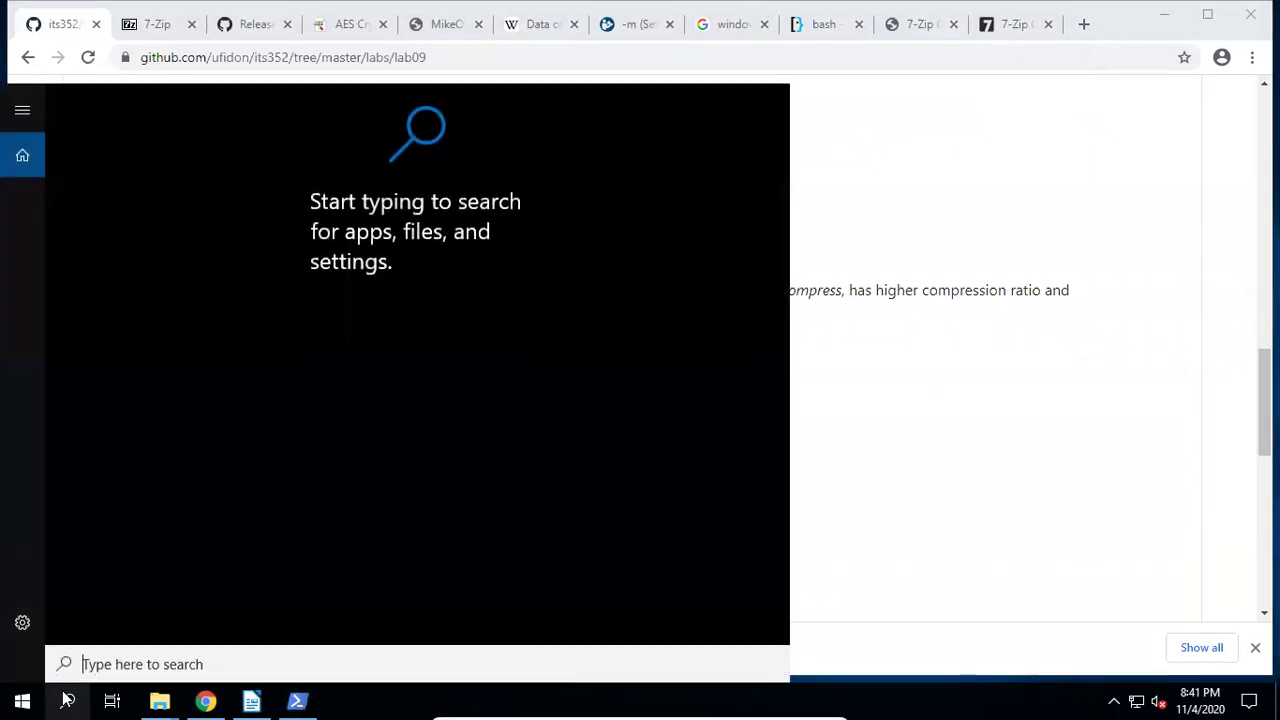
{"action": "type", "text": "sc"}
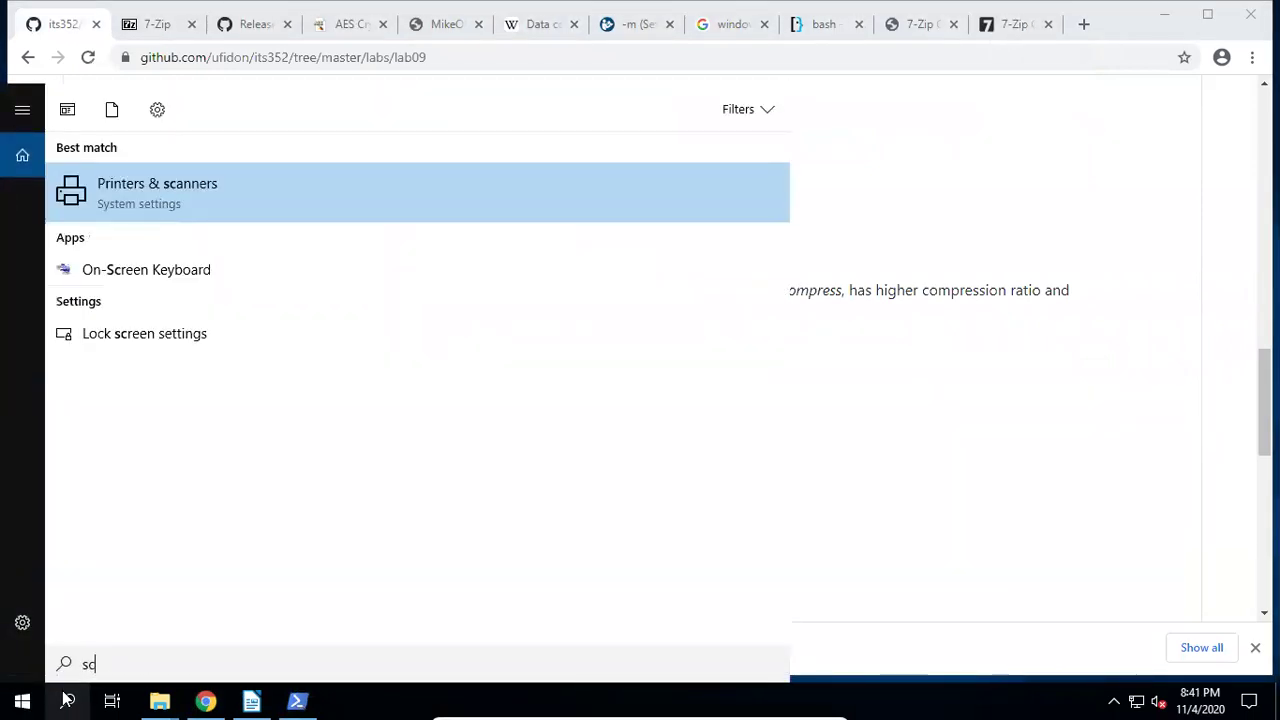
{"action": "type", "text": "e"}
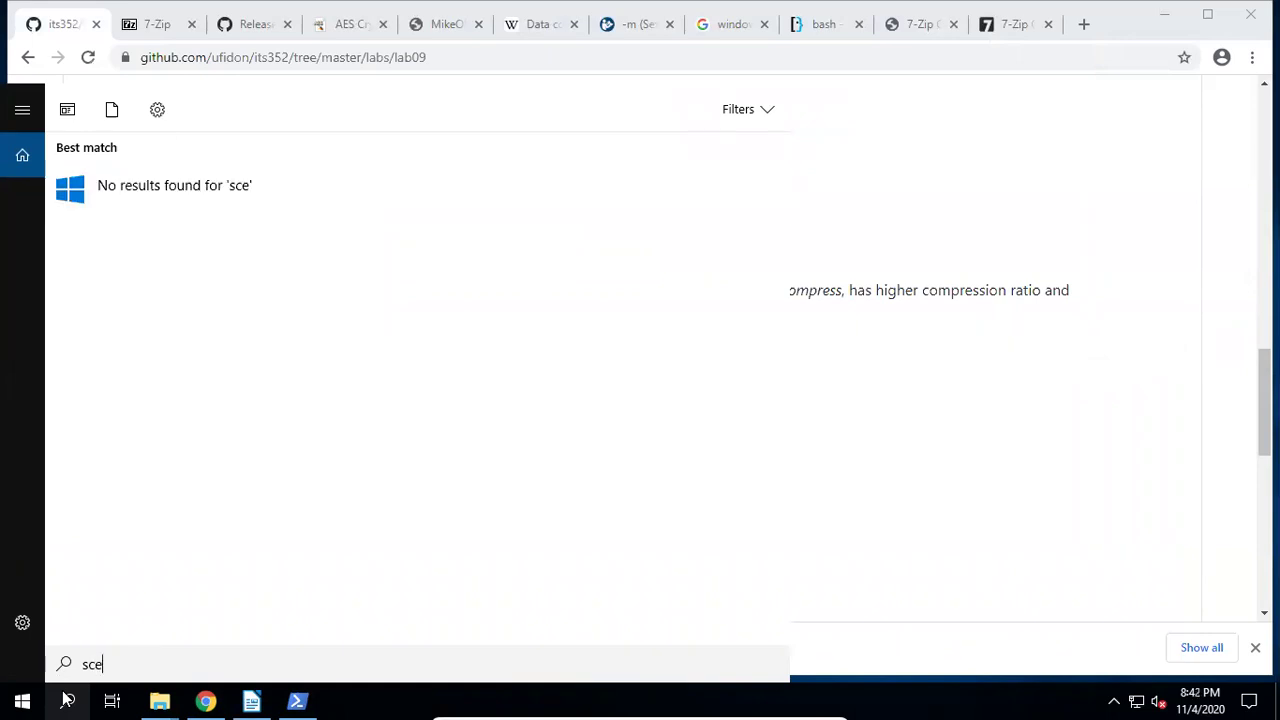
{"action": "key", "text": "BackSpace"}
{"action": "type", "text": "hedu"}
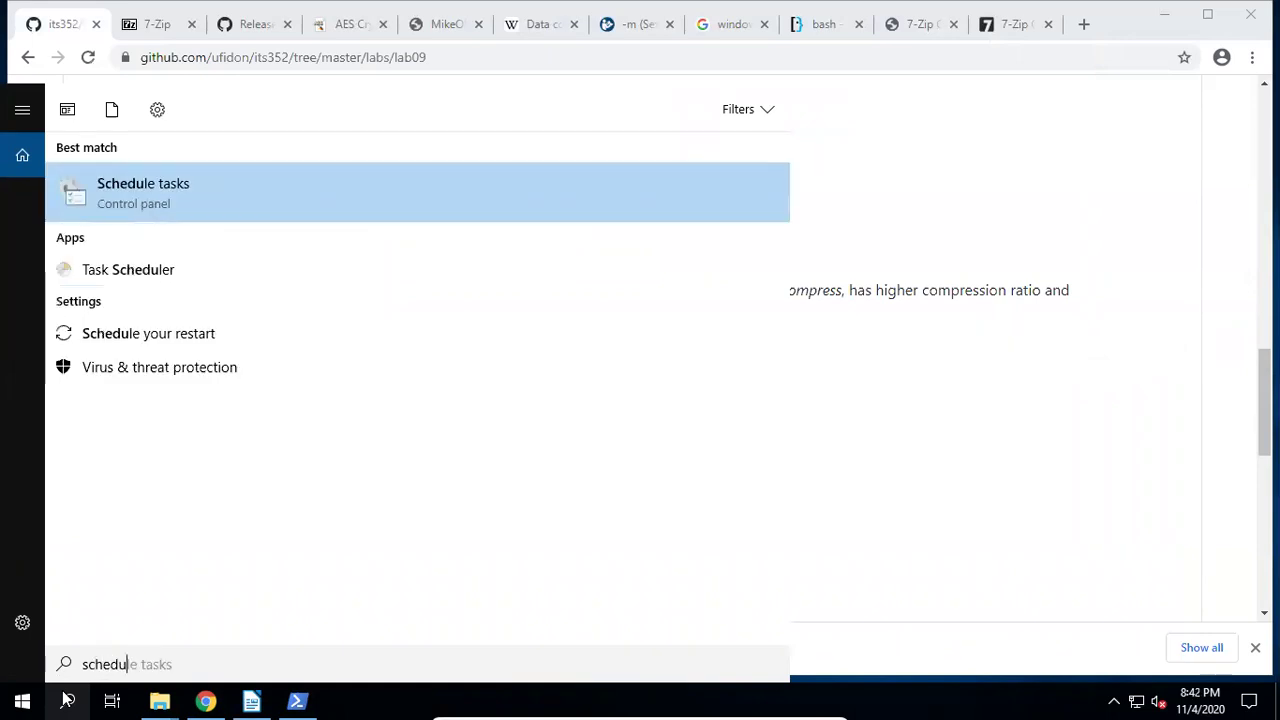
{"action": "left_click", "coordinate": [126, 198]}
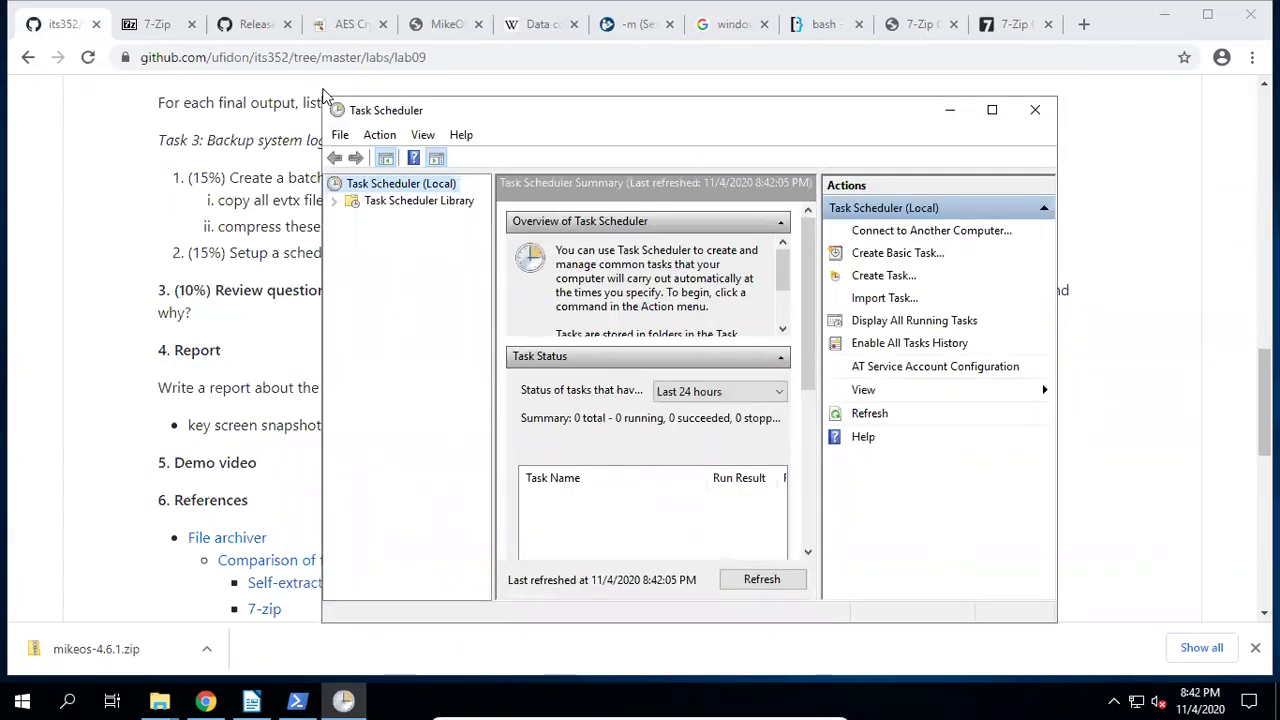
{"action": "left_click_drag", "start_coordinate": [323, 97], "coordinate": [171, 97]}
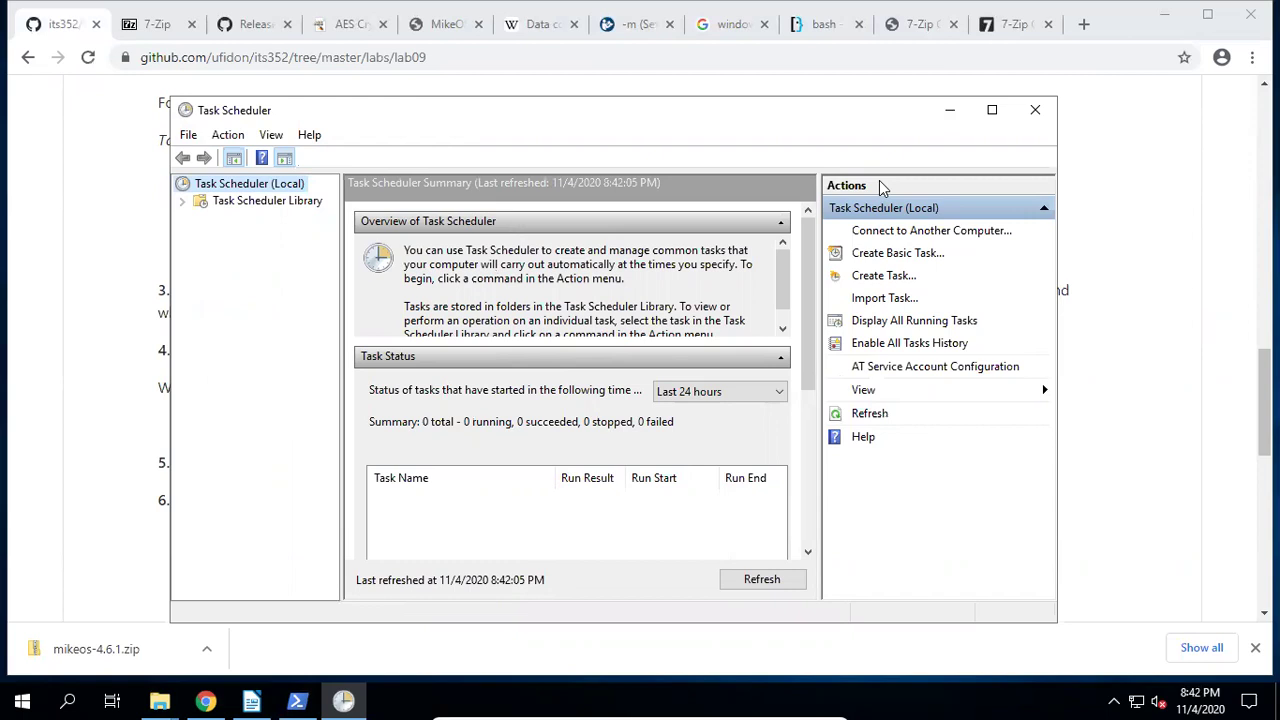
Create a new task named 'Backup daily'
{"action": "left_click", "coordinate": [880, 276]}
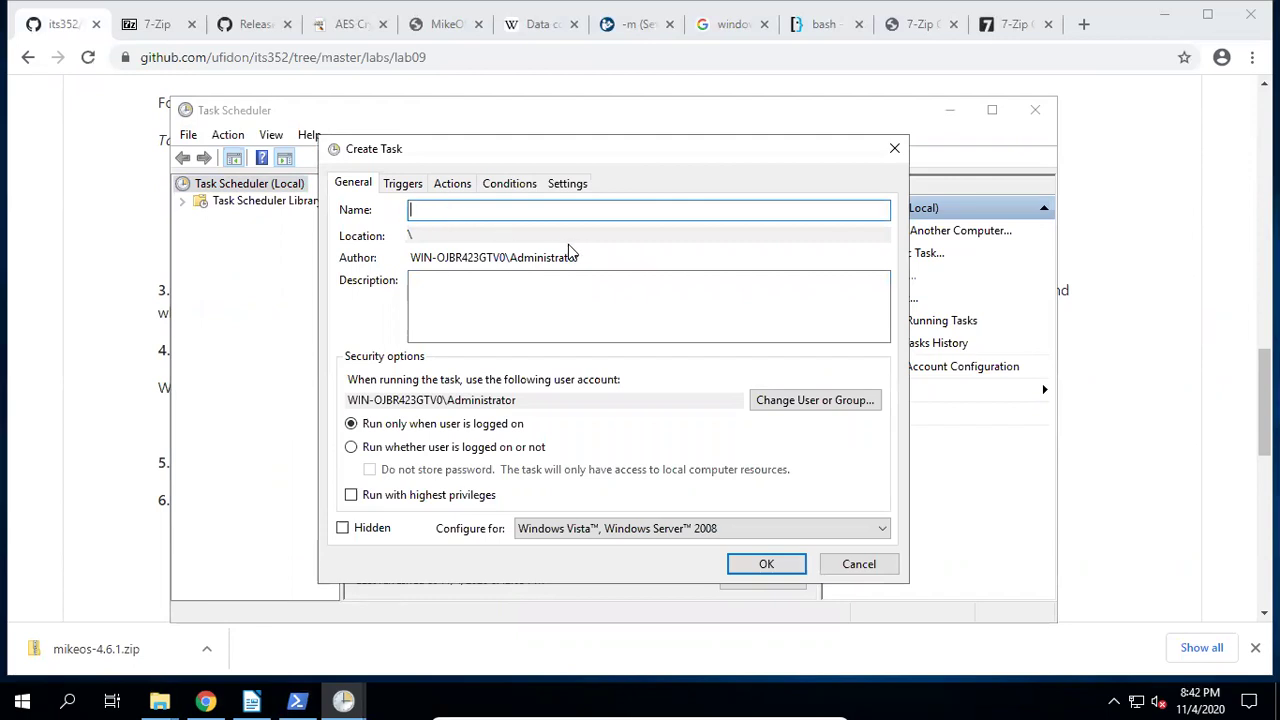
{"action": "type", "text": "Backup da"}
{"action": "type", "text": "ily"}
Describe it as 'backup log files with security in their names' and configure it for Windows Server 2019
{"action": "left_click", "coordinate": [419, 286]}
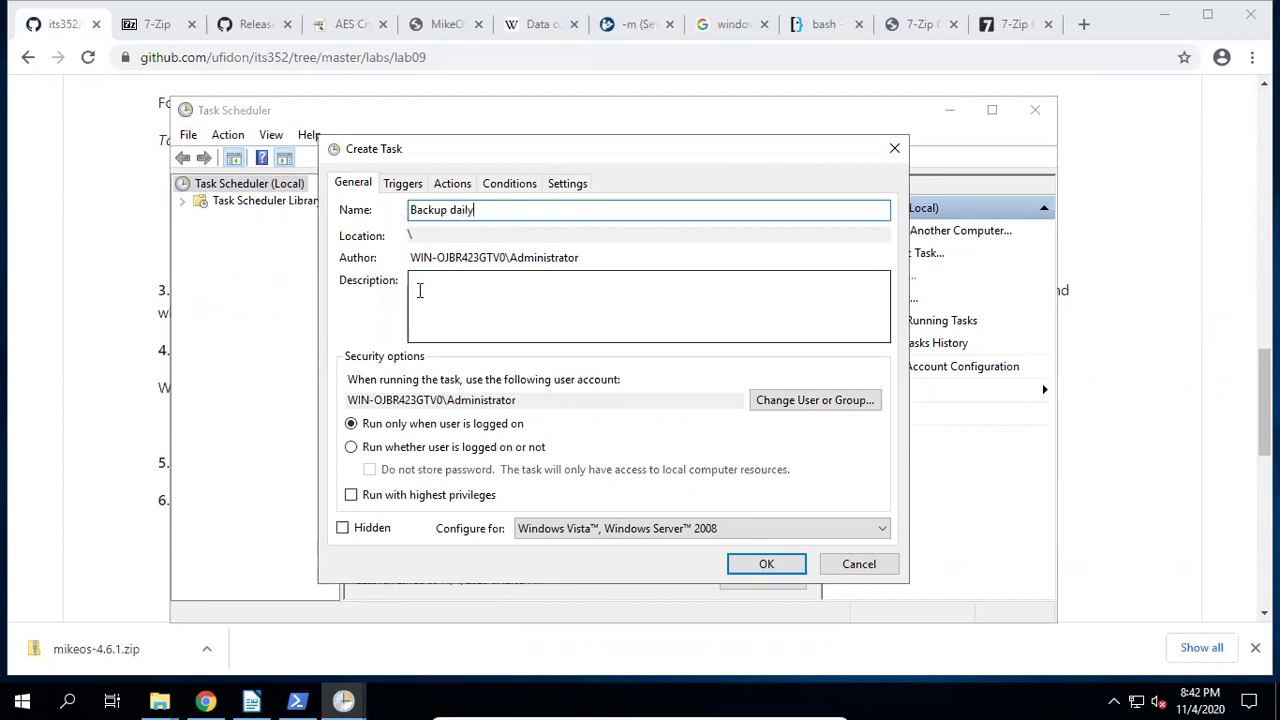
{"action": "type", "text": "bakcup"}
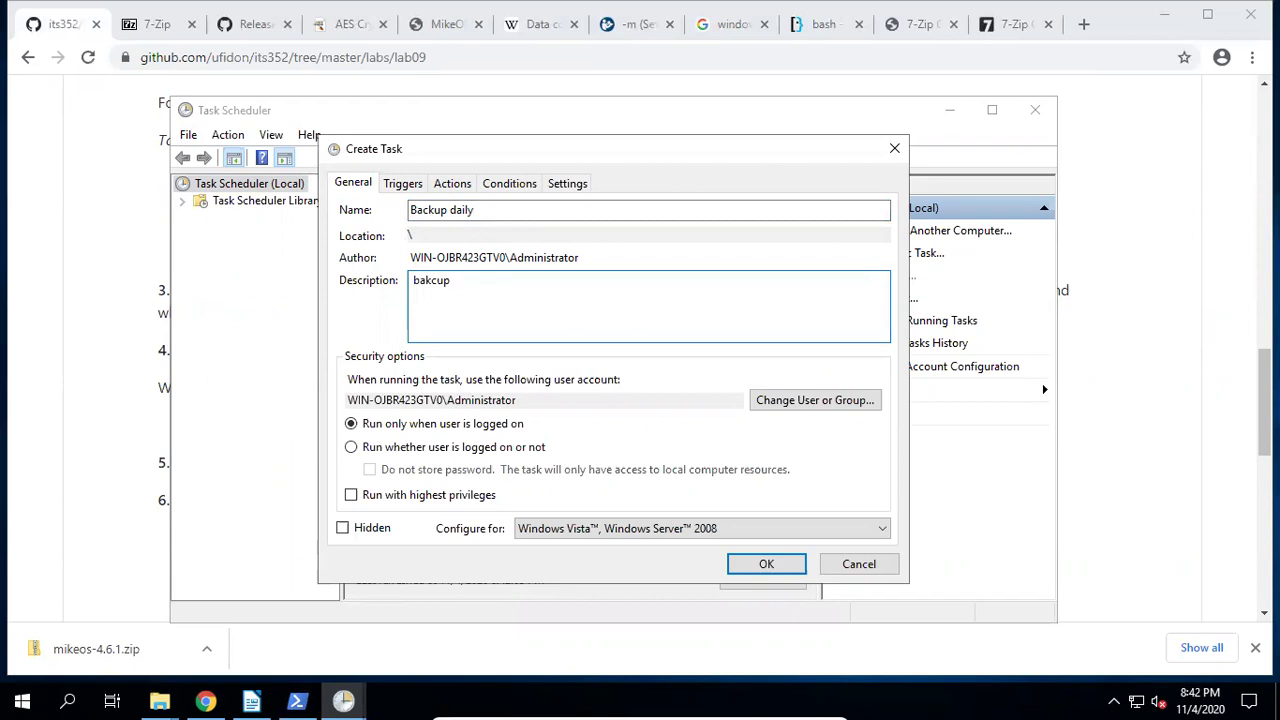
{"action": "key", "text": "BackSpace"}
{"action": "key", "text": "BackSpace"}
{"action": "key", "text": "BackSpace"}
{"action": "type", "text": "kcup"}
{"action": "key", "text": "BackSpace"}
{"action": "key", "text": "BackSpace"}
{"action": "key", "text": "BackSpace"}
{"action": "key", "text": "BackSpace"}
{"action": "key", "text": "BackSpace"}
{"action": "type", "text": "ckup "}
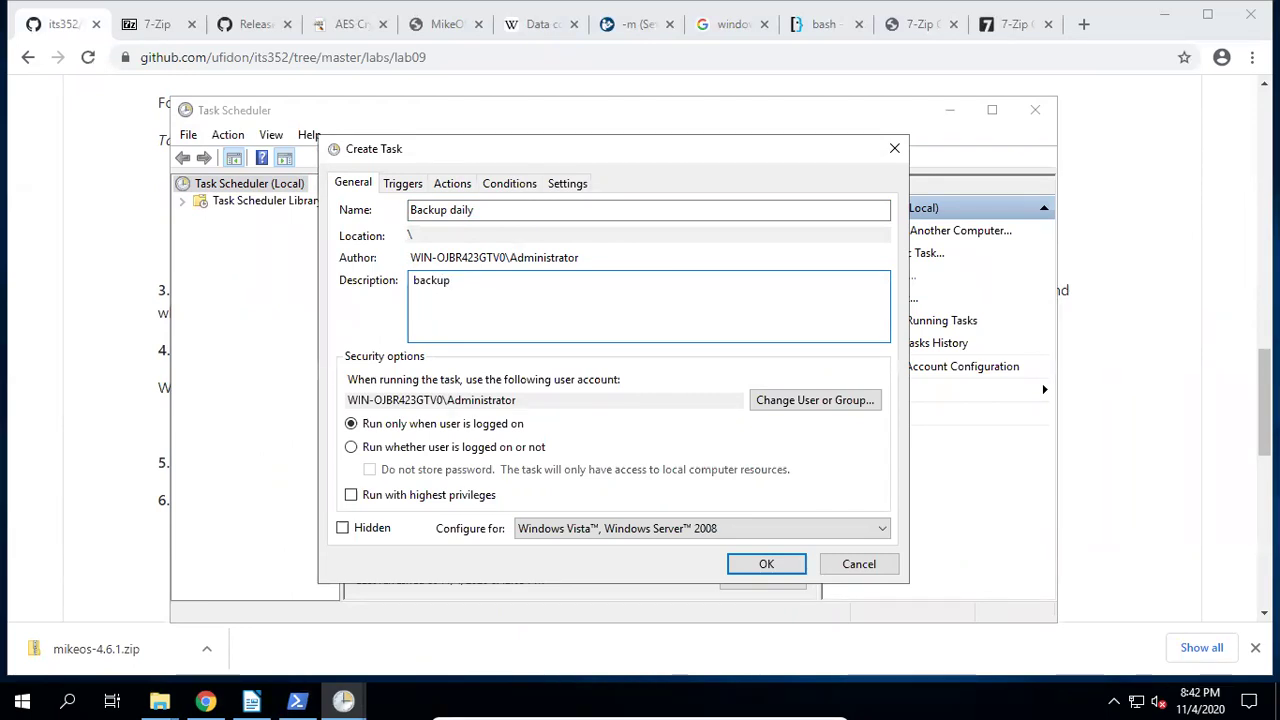
{"action": "type", "text": "log files with security in their names"}
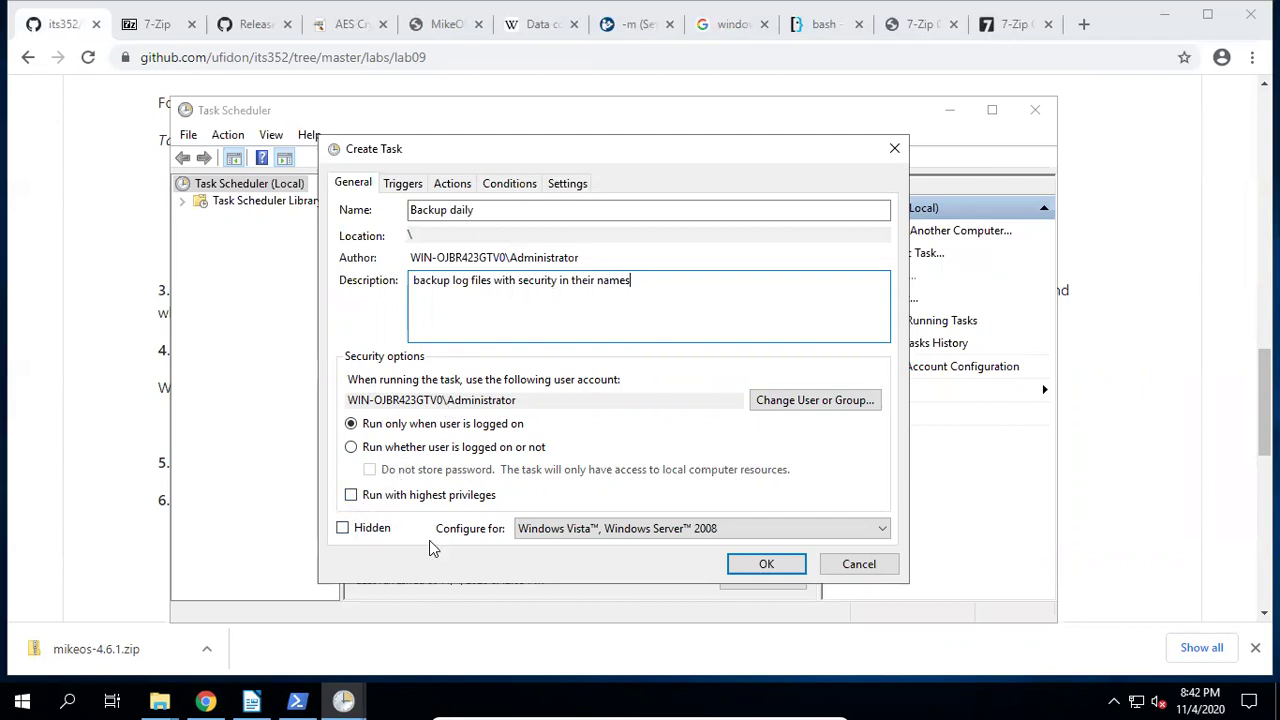
{"action": "left_click", "coordinate": [660, 532]}
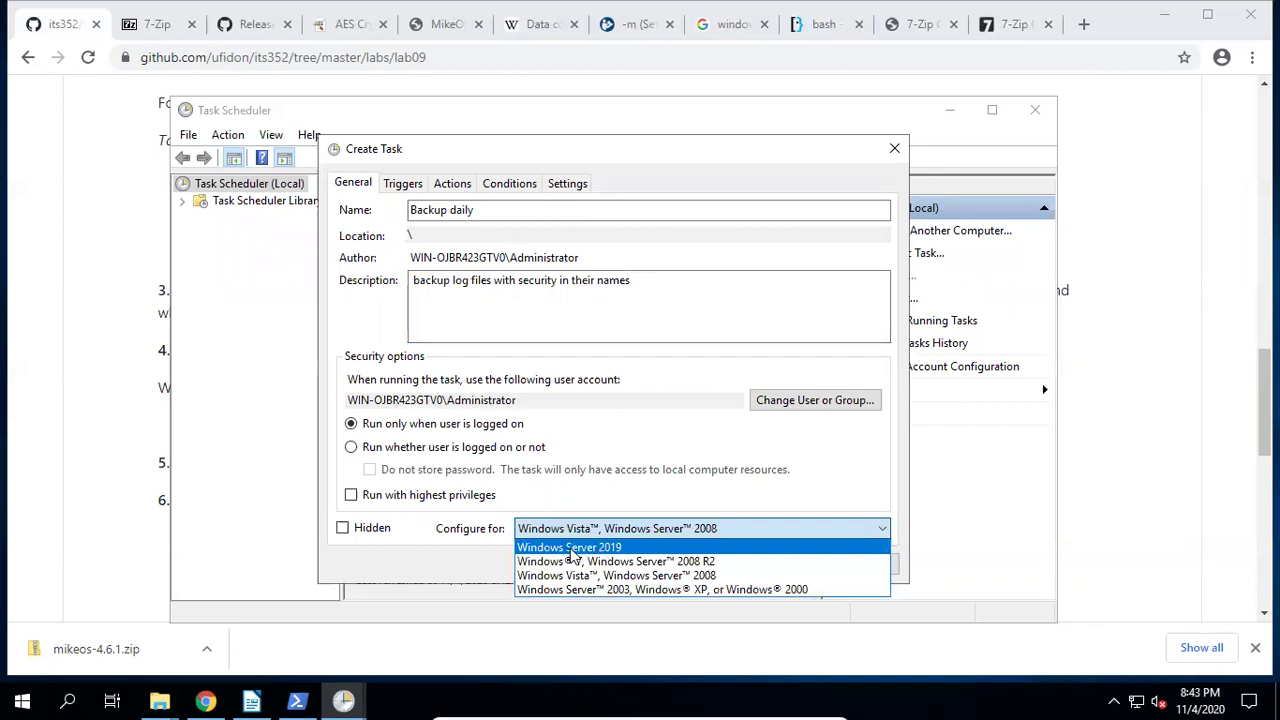
{"action": "left_click", "coordinate": [600, 550]}
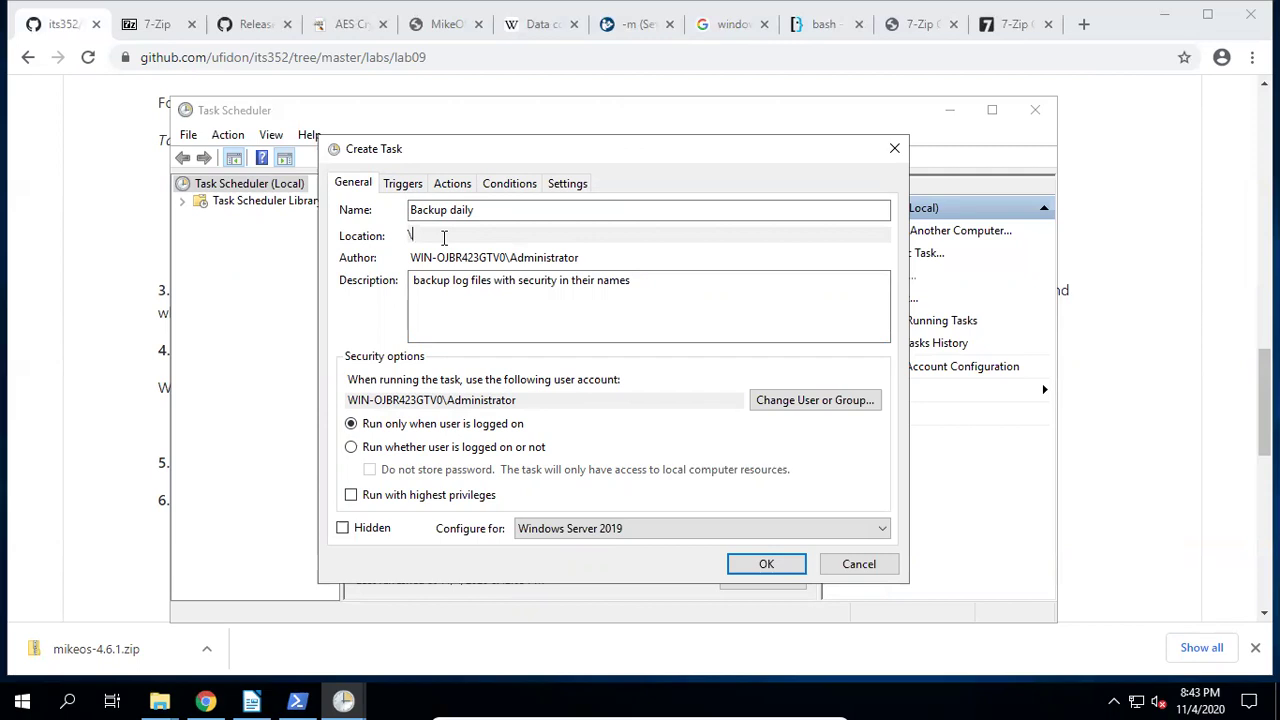
Add a new Daily trigger starting on 11/4/2020
{"action": "left_click", "coordinate": [401, 187]}
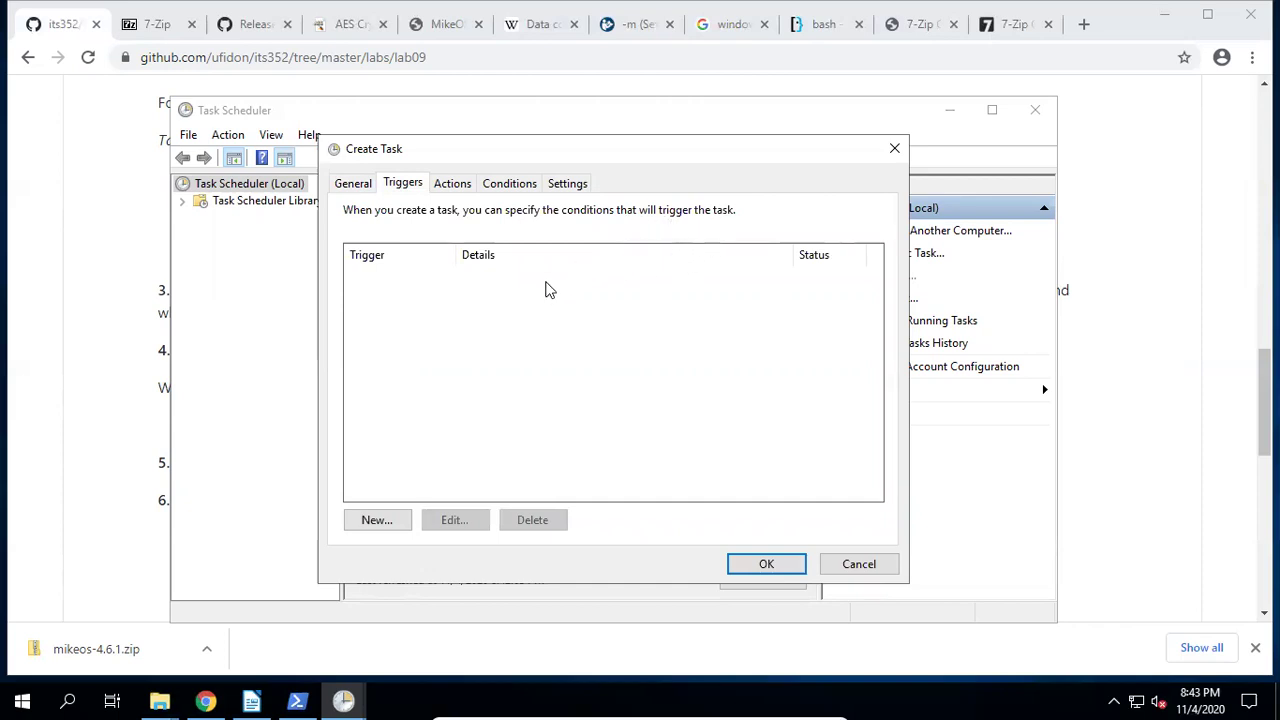
{"action": "left_click", "coordinate": [376, 526]}
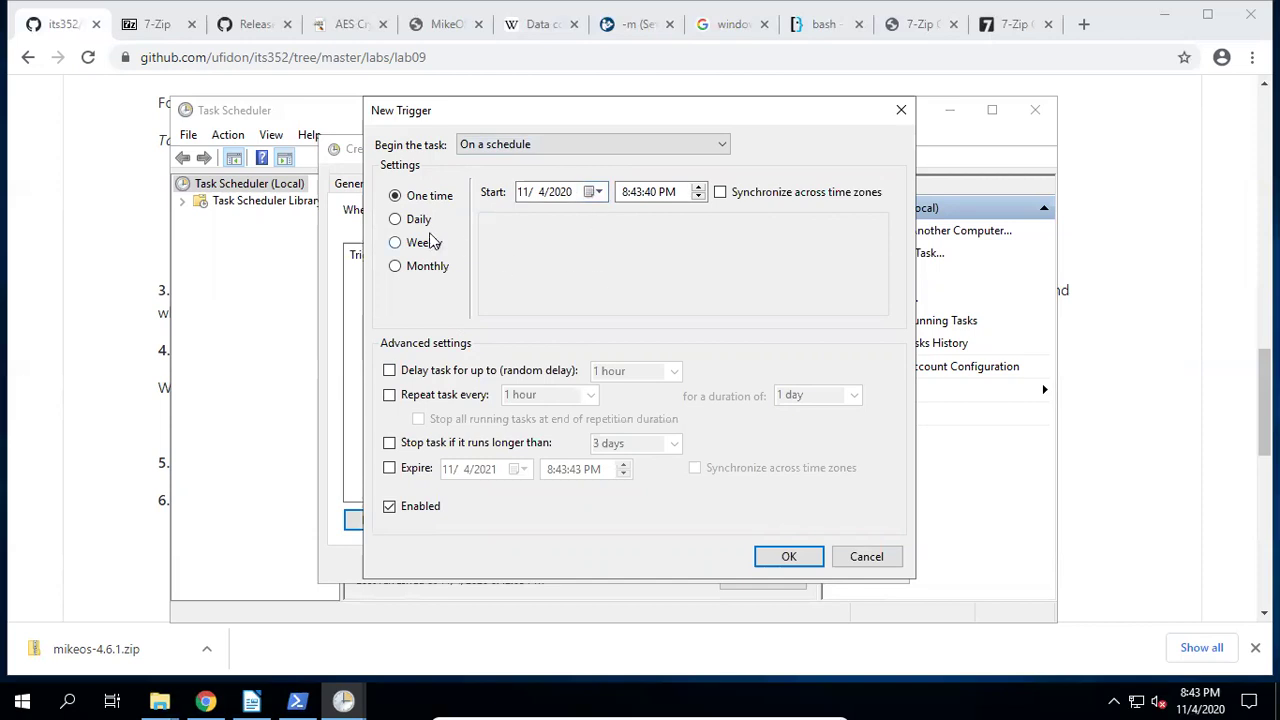
{"action": "left_click", "coordinate": [397, 222]}
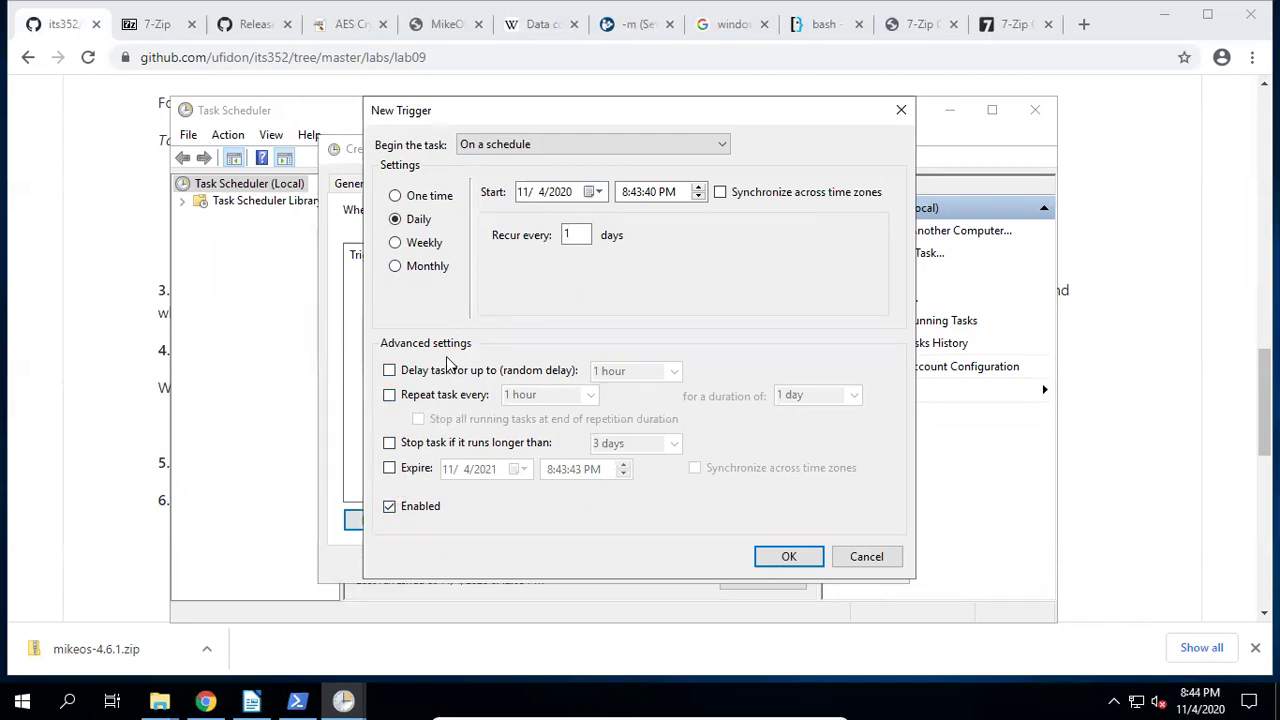
{"action": "left_click", "coordinate": [598, 192]}
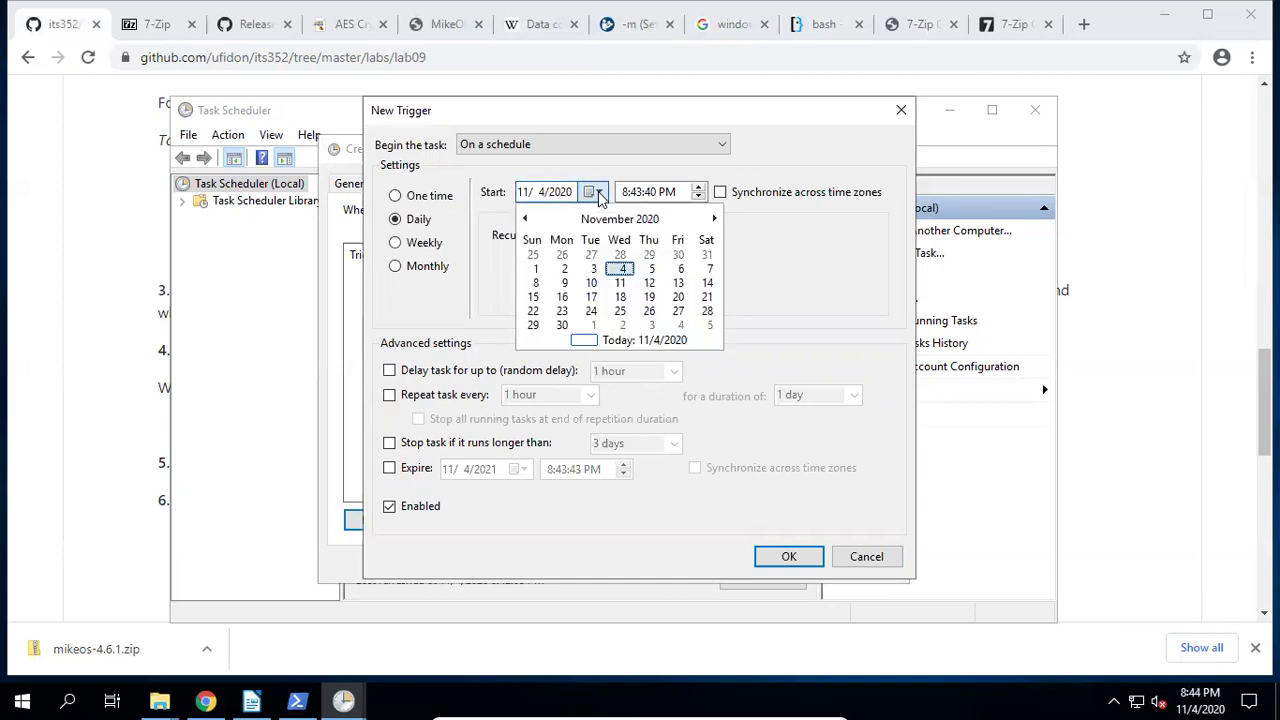
{"action": "left_click", "coordinate": [621, 270]}
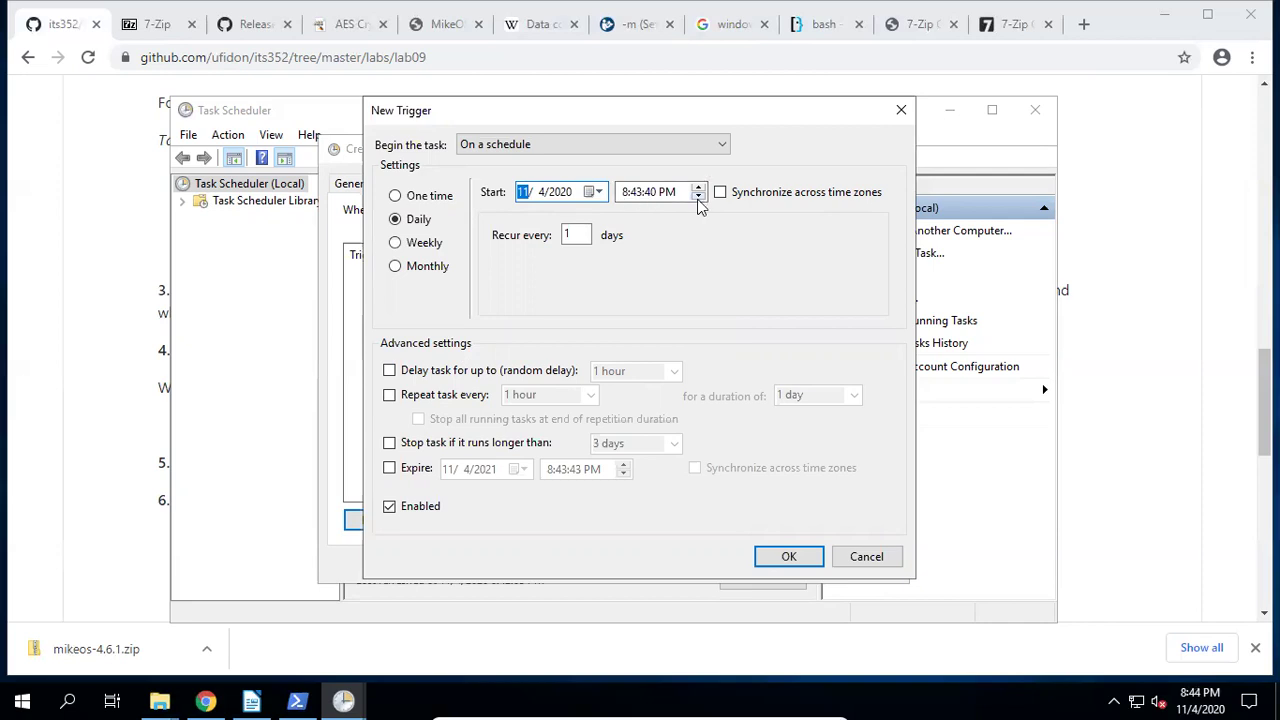
Set the trigger's start time to 12:00:00 PM, keep 'On a schedule', and save it
{"action": "left_click", "coordinate": [652, 194]}
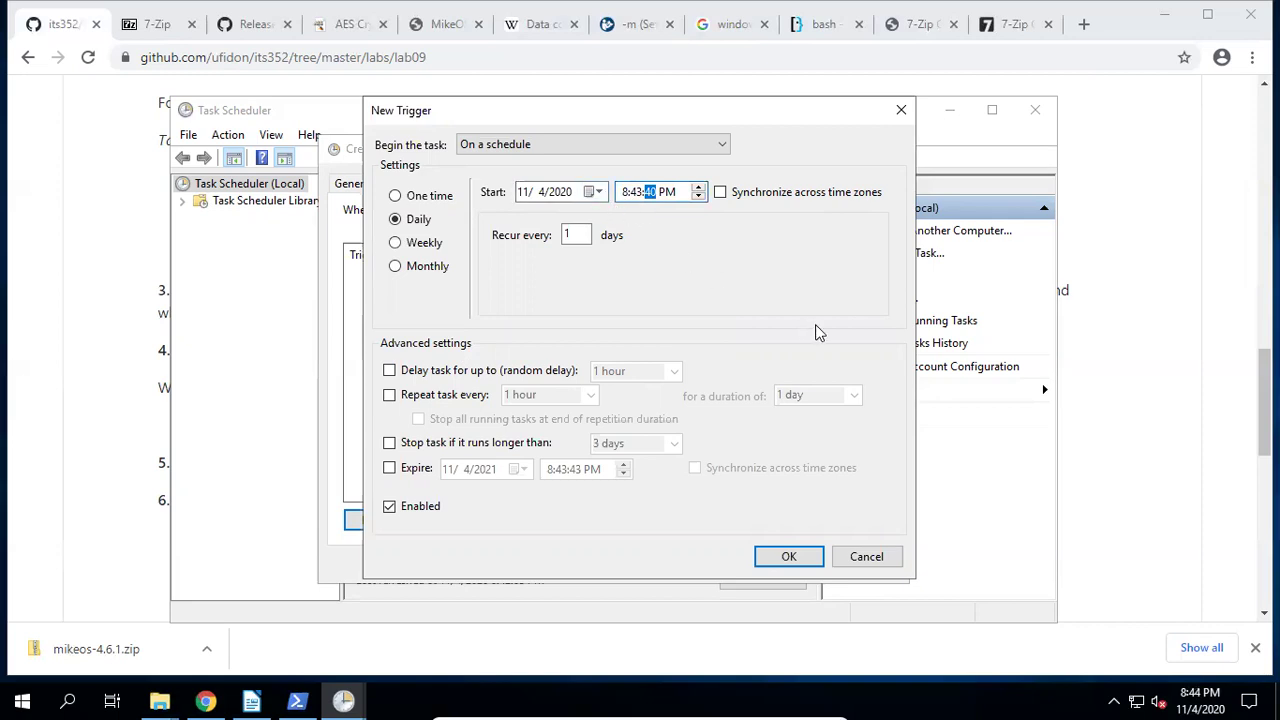
{"action": "left_click", "coordinate": [624, 193]}
{"action": "left_click", "coordinate": [637, 193]}
{"action": "left_click", "coordinate": [654, 194]}
{"action": "left_click", "coordinate": [544, 145]}
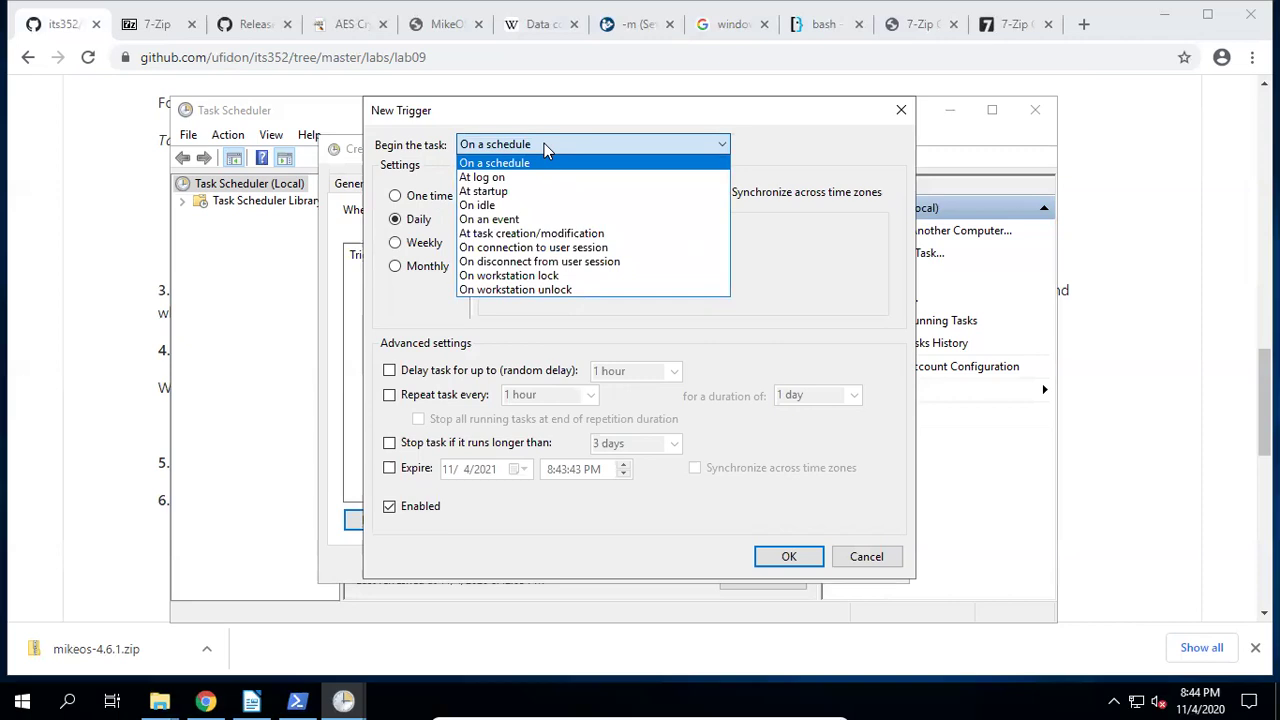
{"action": "left_click", "coordinate": [544, 143]}
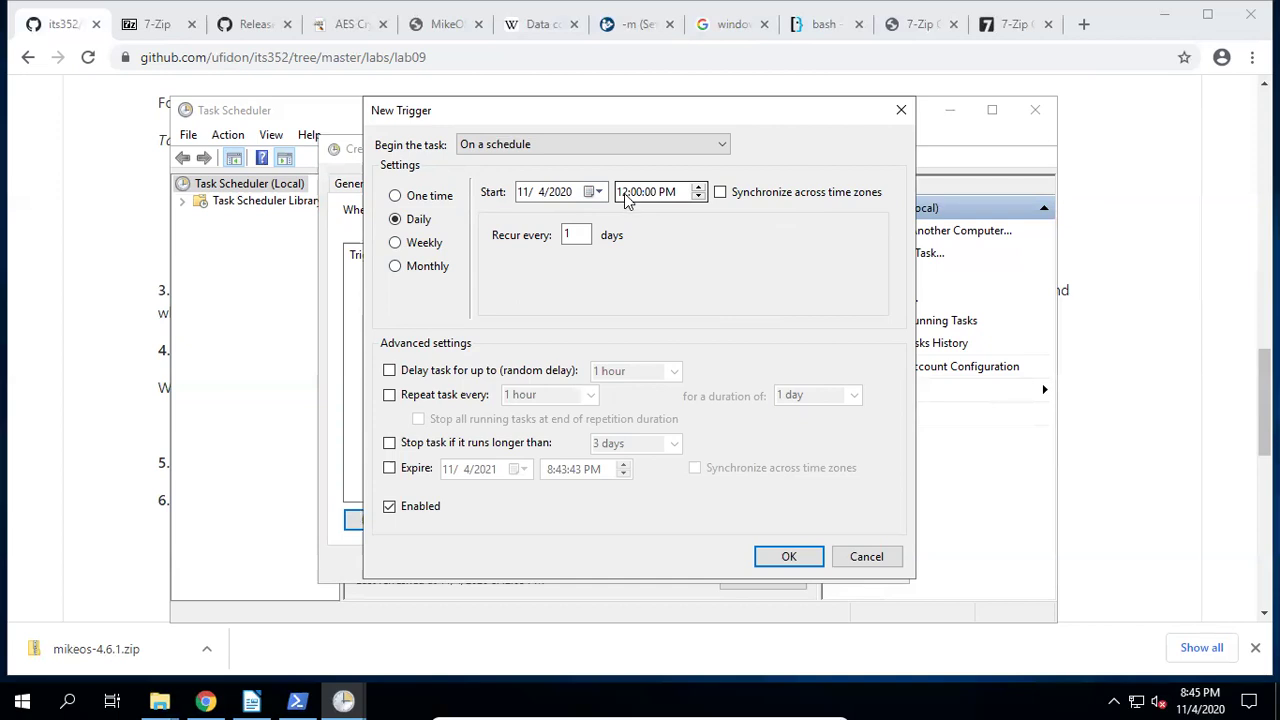
{"action": "left_click", "coordinate": [774, 560]}
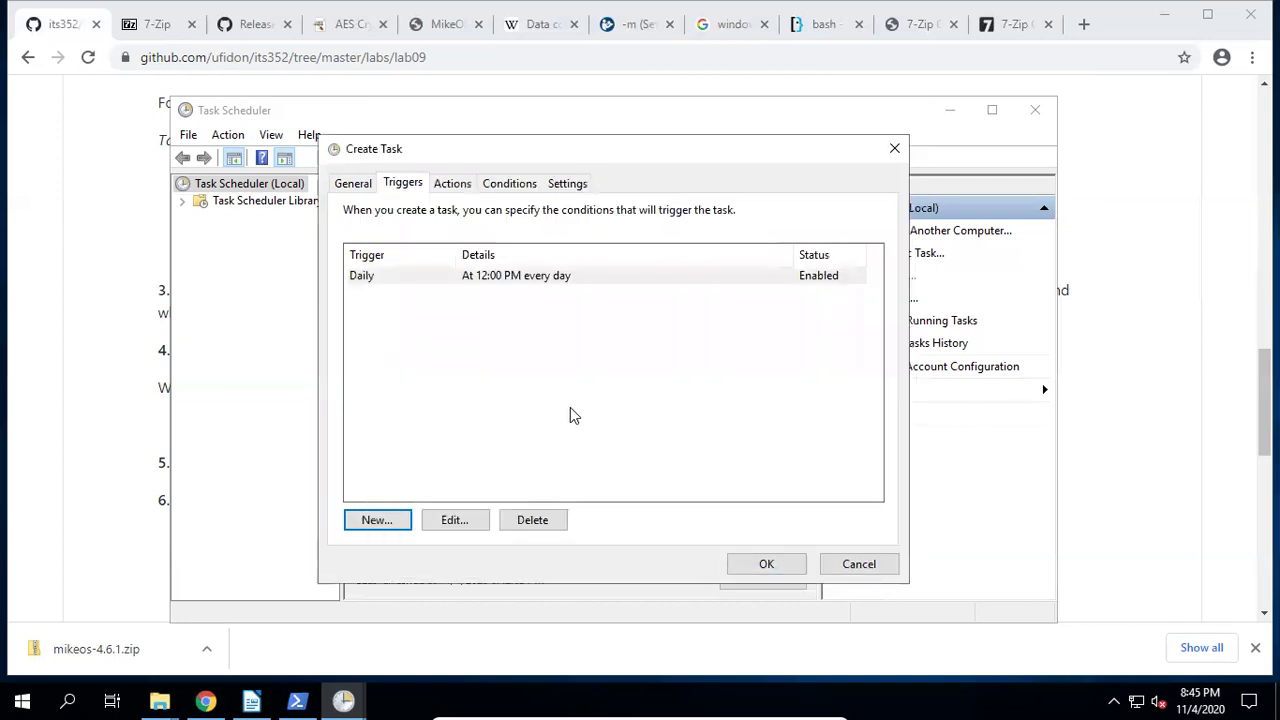
Review the Conditions and Settings tabs, ending on the empty Actions tab
{"action": "left_click", "coordinate": [743, 568]}
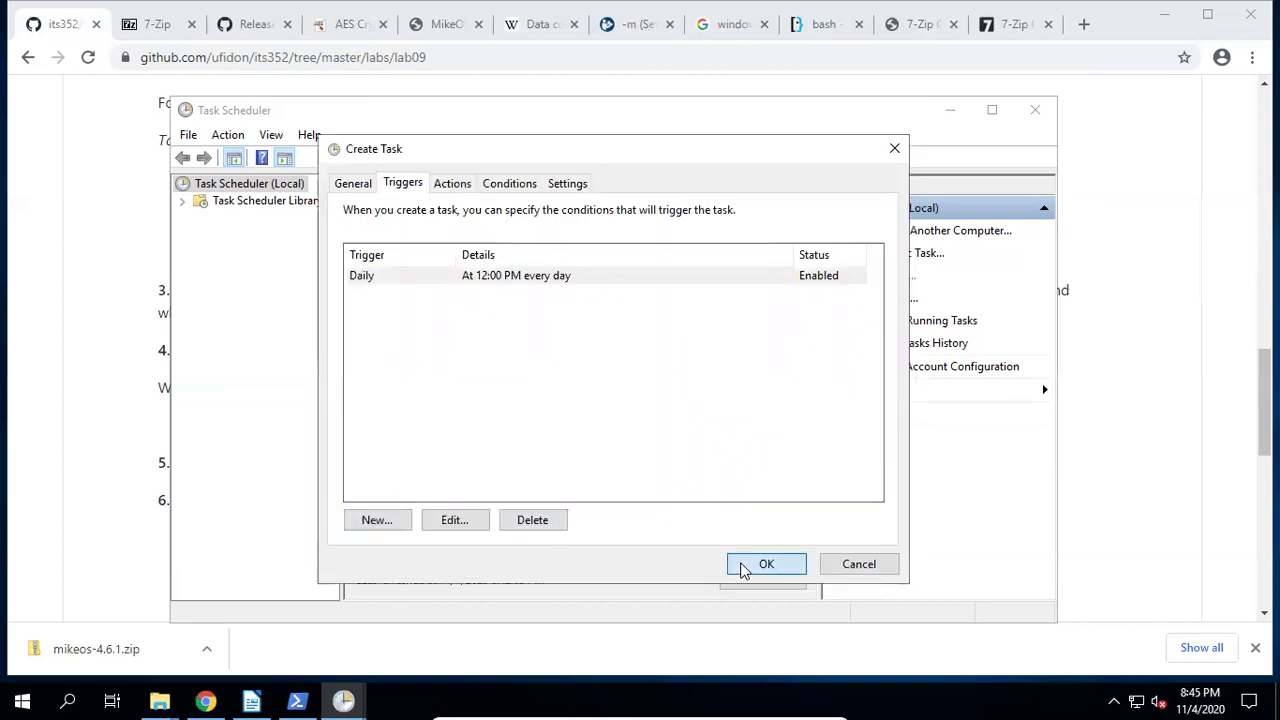
{"action": "left_click", "coordinate": [450, 188]}
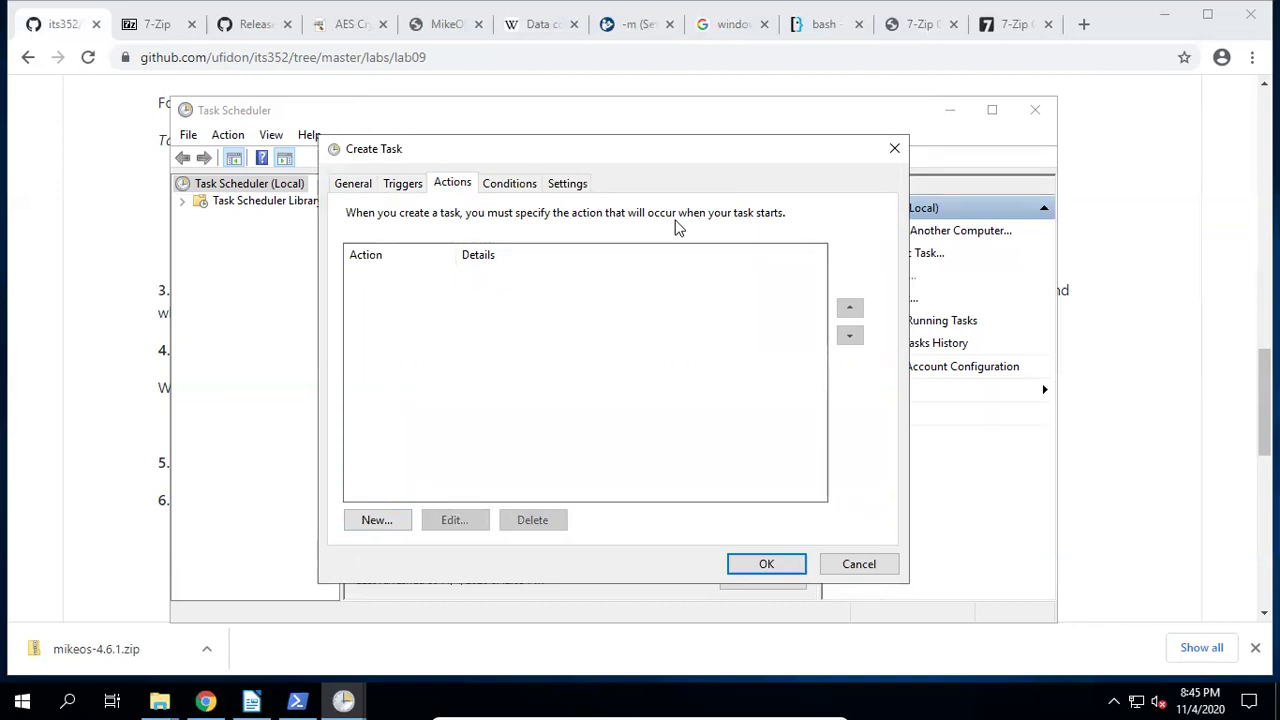
{"action": "left_click", "coordinate": [511, 192]}
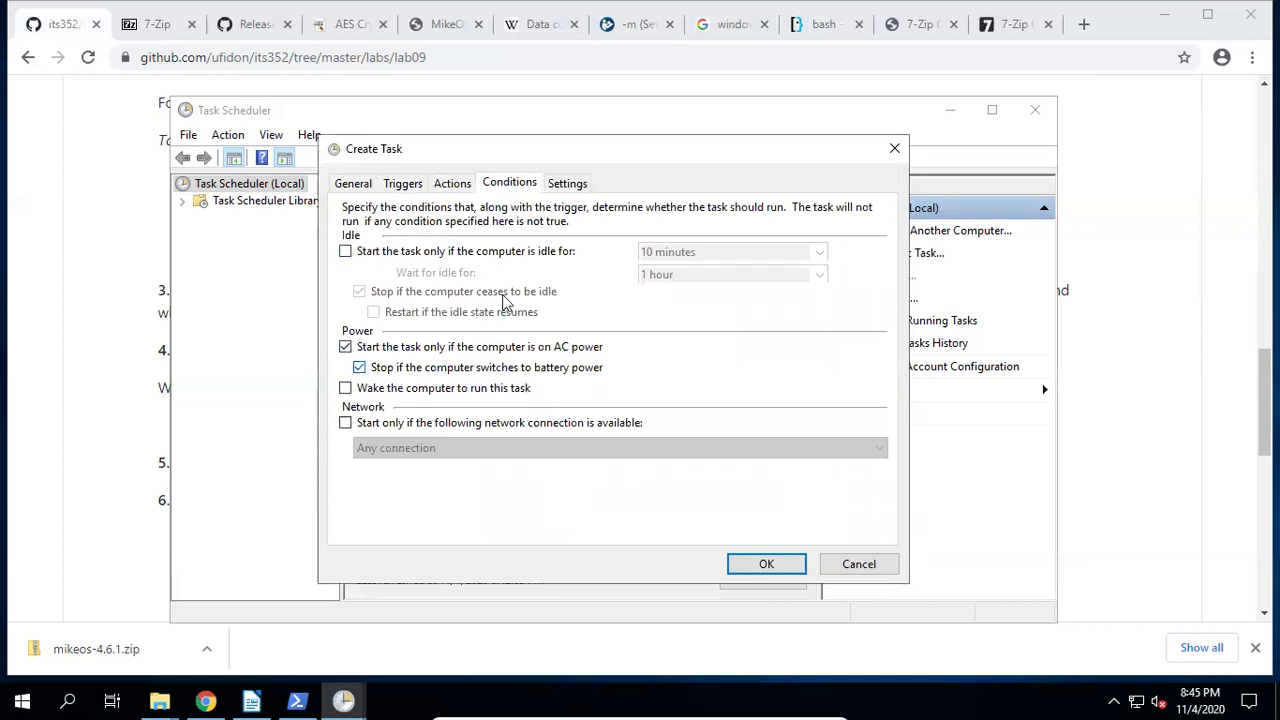
{"action": "left_click", "coordinate": [566, 184]}
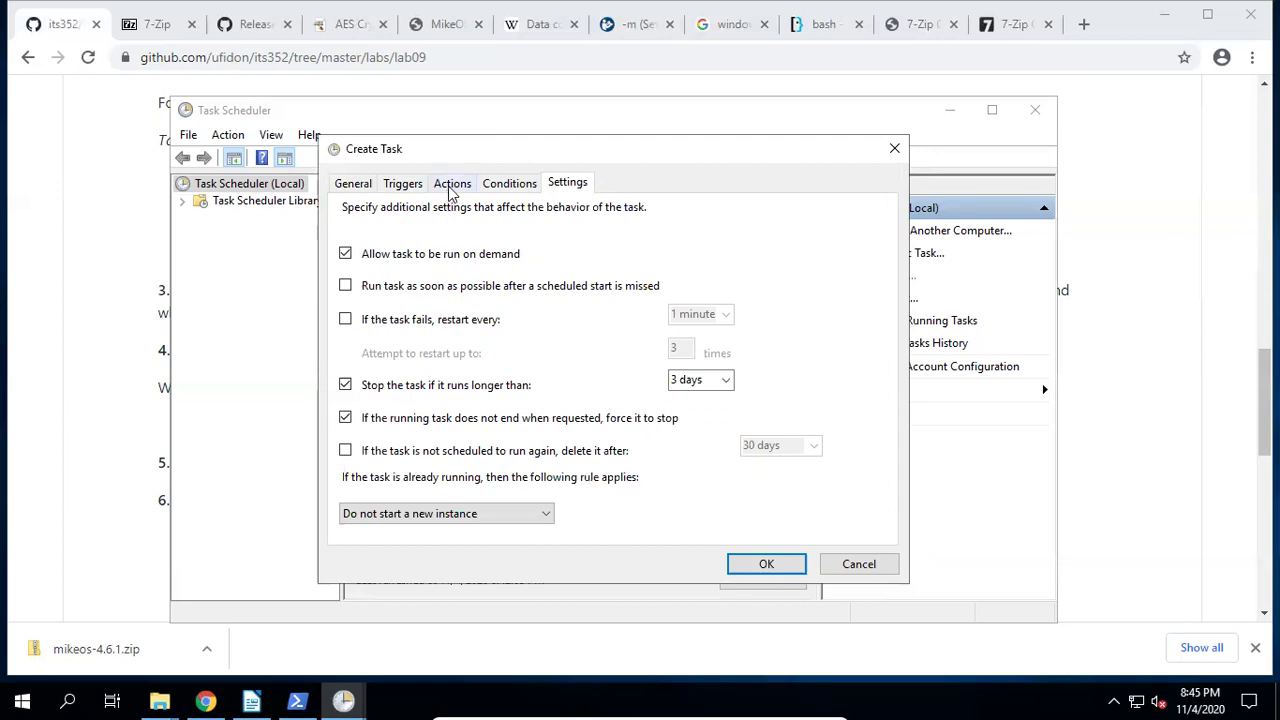
{"action": "left_click", "coordinate": [505, 185]}
{"action": "left_click", "coordinate": [448, 188]}
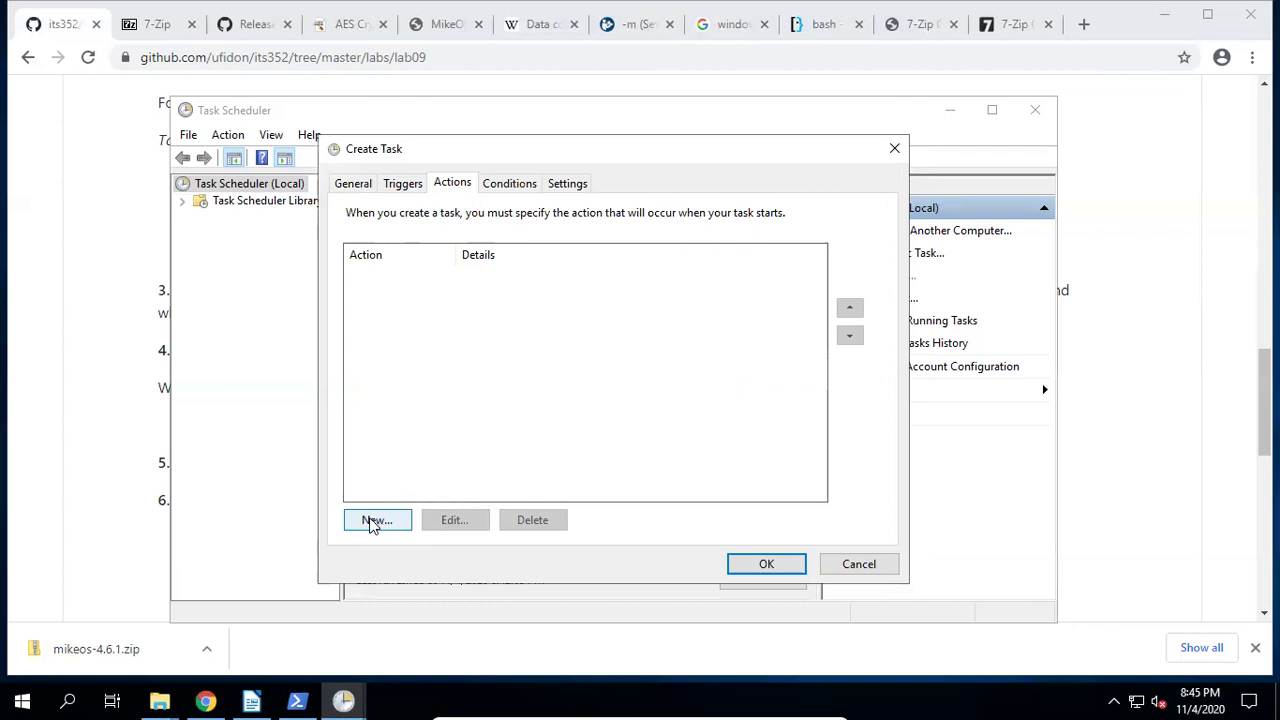
Add a Start a program action and browse to lab09\backup\backup.bat as the program
{"action": "left_click", "coordinate": [372, 522]}
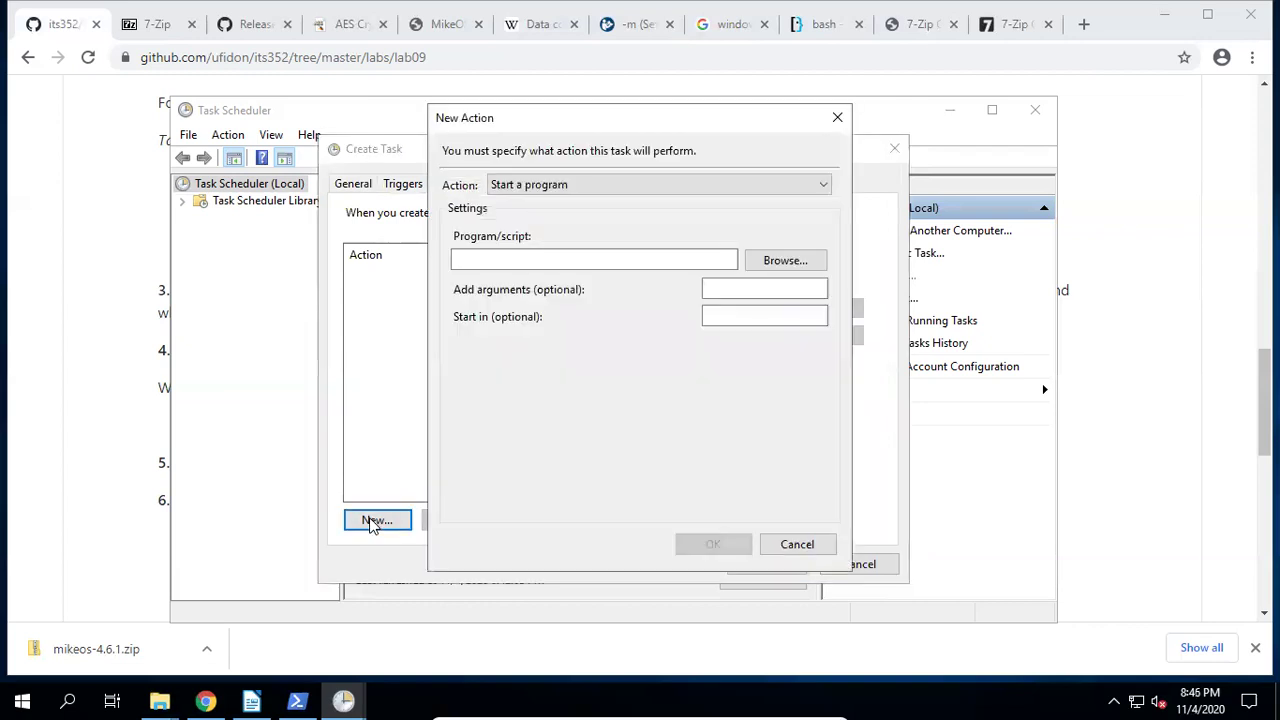
{"action": "left_click", "coordinate": [550, 188]}
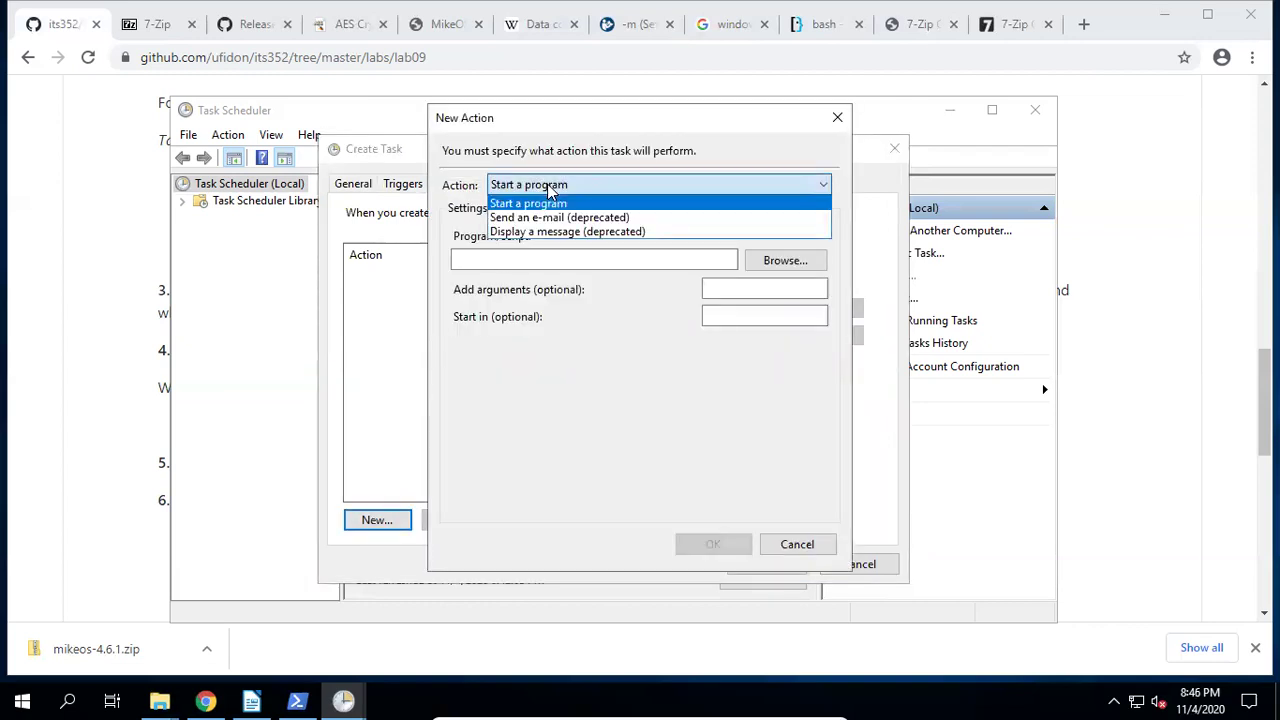
{"action": "left_click", "coordinate": [611, 188]}
{"action": "left_click", "coordinate": [594, 258]}
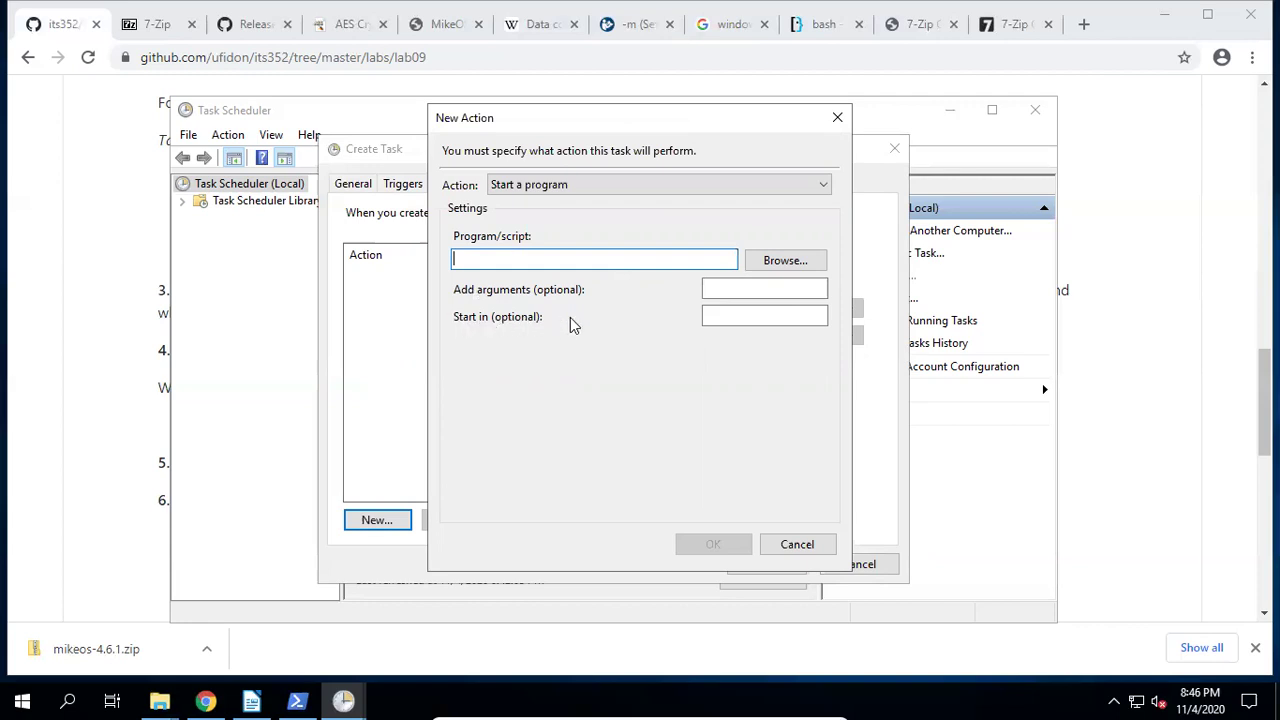
{"action": "left_click", "coordinate": [785, 262]}
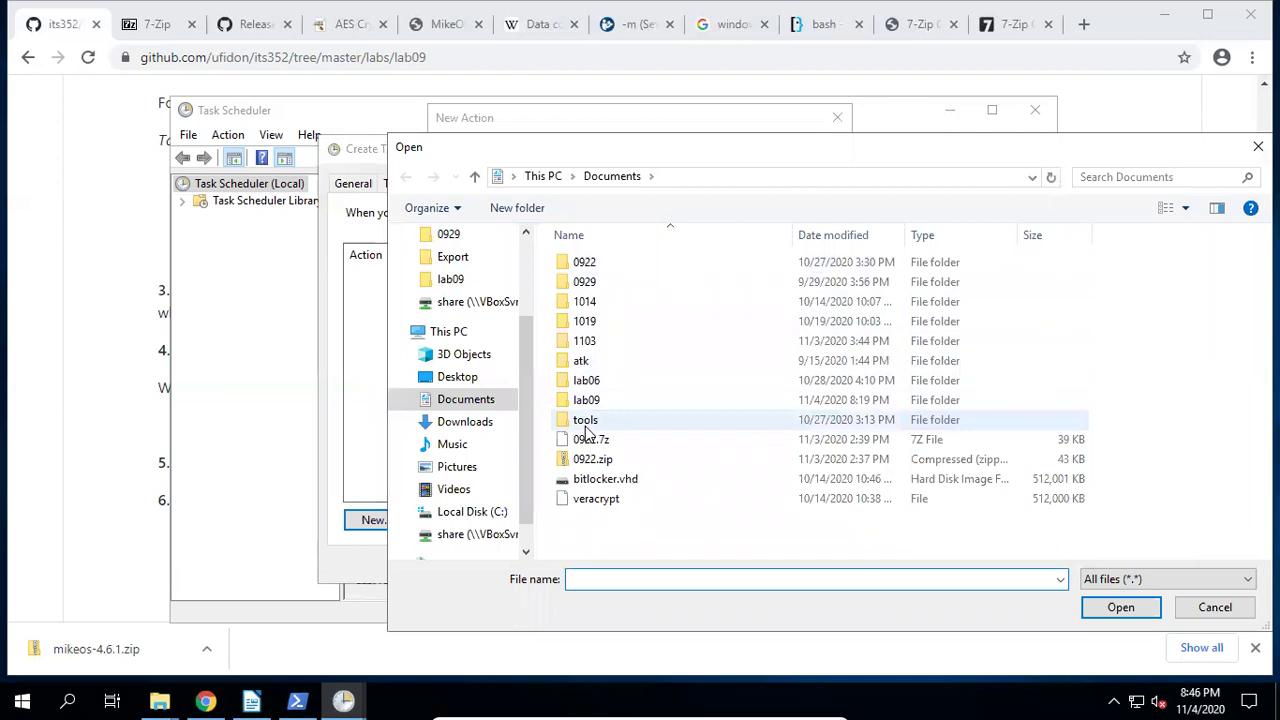
{"action": "double_click", "coordinate": [587, 400]}
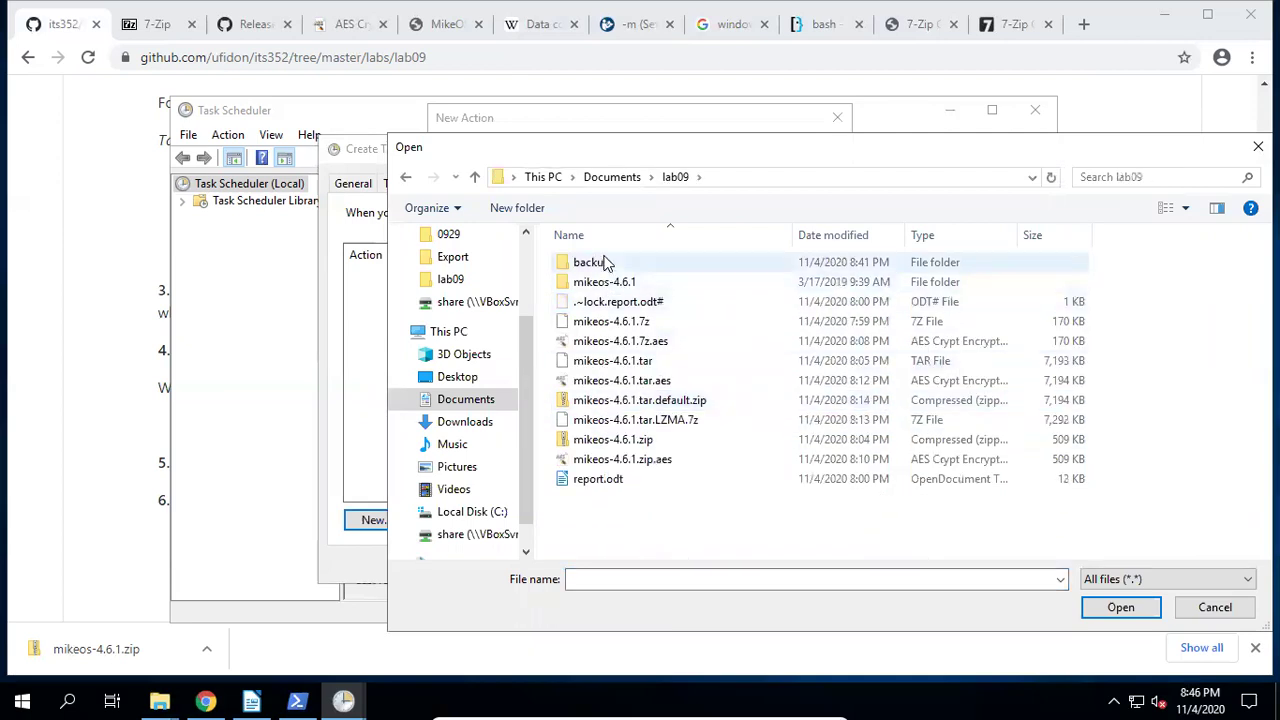
{"action": "double_click", "coordinate": [605, 262]}
{"action": "left_click", "coordinate": [606, 262]}
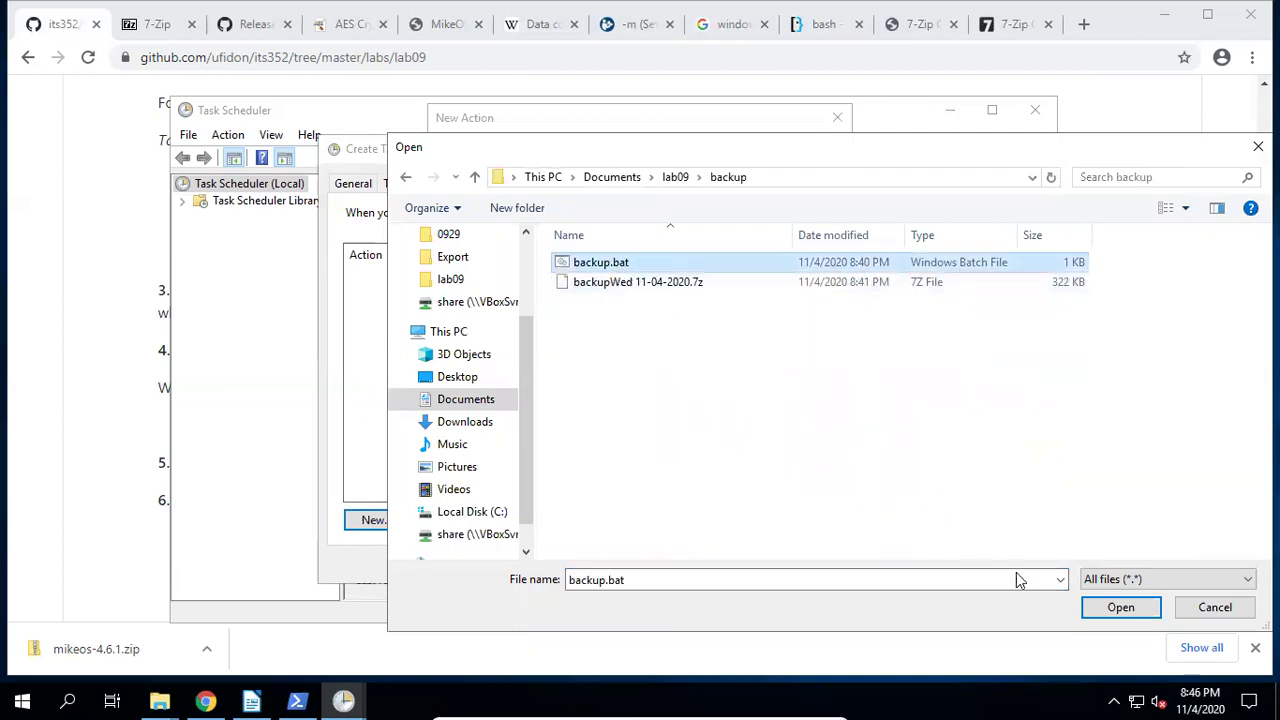
{"action": "left_click", "coordinate": [1120, 606]}
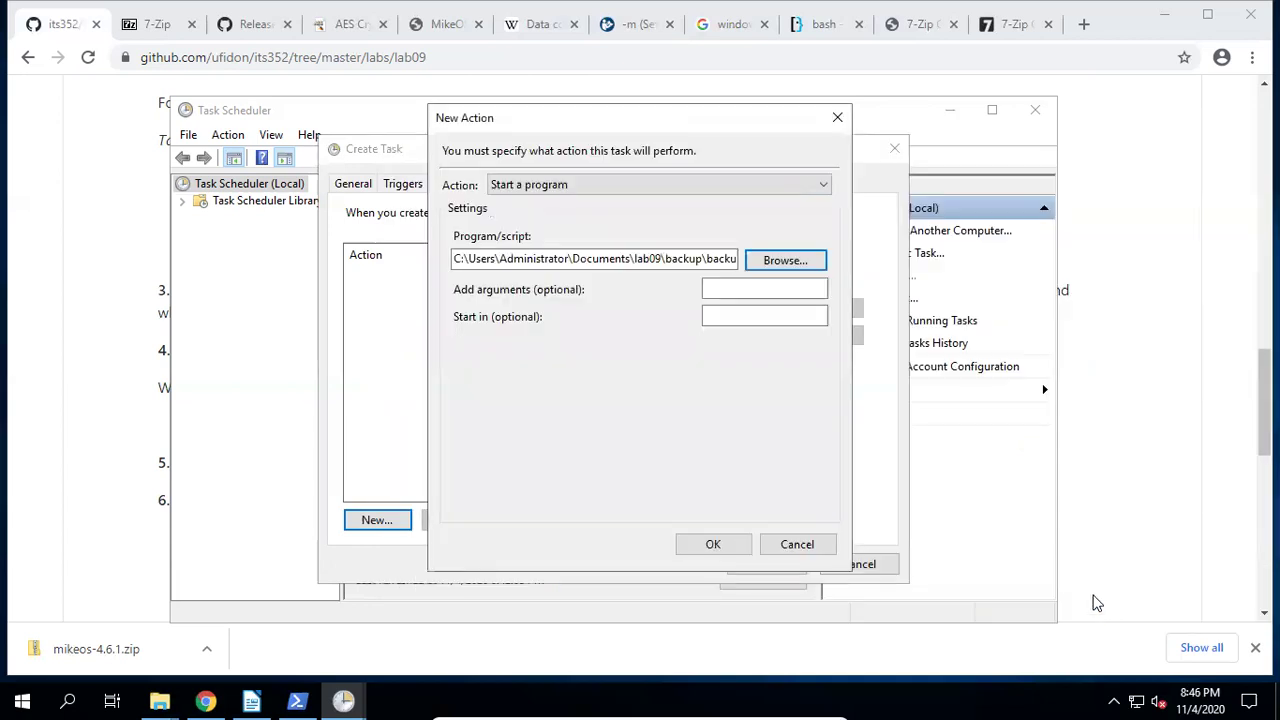
Set Start in to the lab09\backup folder path and confirm the action
{"action": "left_click", "coordinate": [717, 318]}
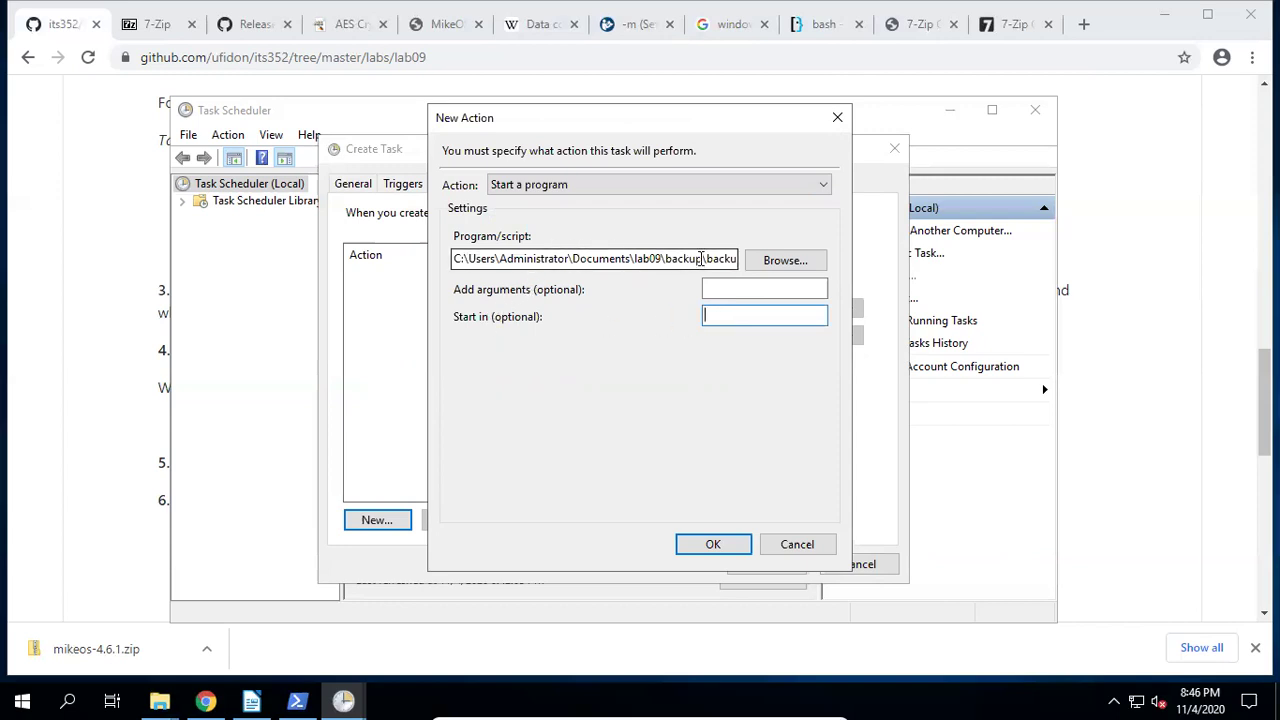
{"action": "left_click_drag", "start_coordinate": [701, 258], "coordinate": [398, 247]}
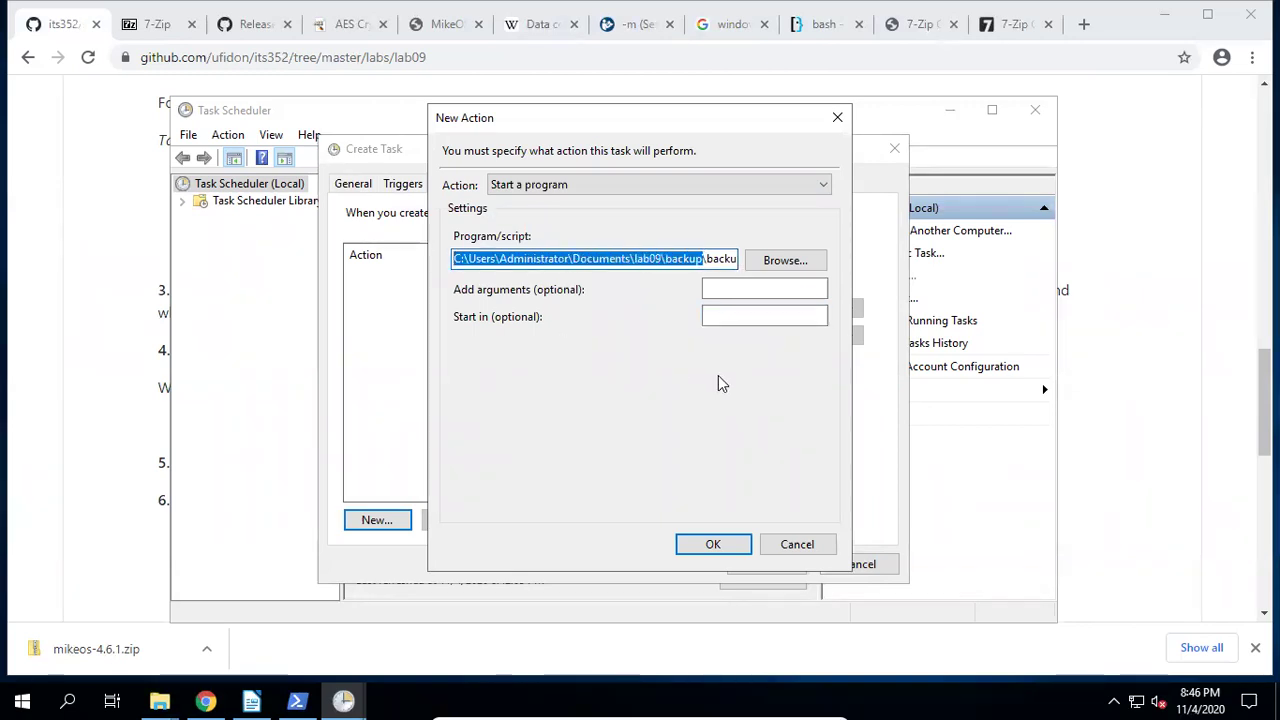
{"action": "left_click", "coordinate": [742, 315]}
{"action": "key", "text": "ctrl+v"}
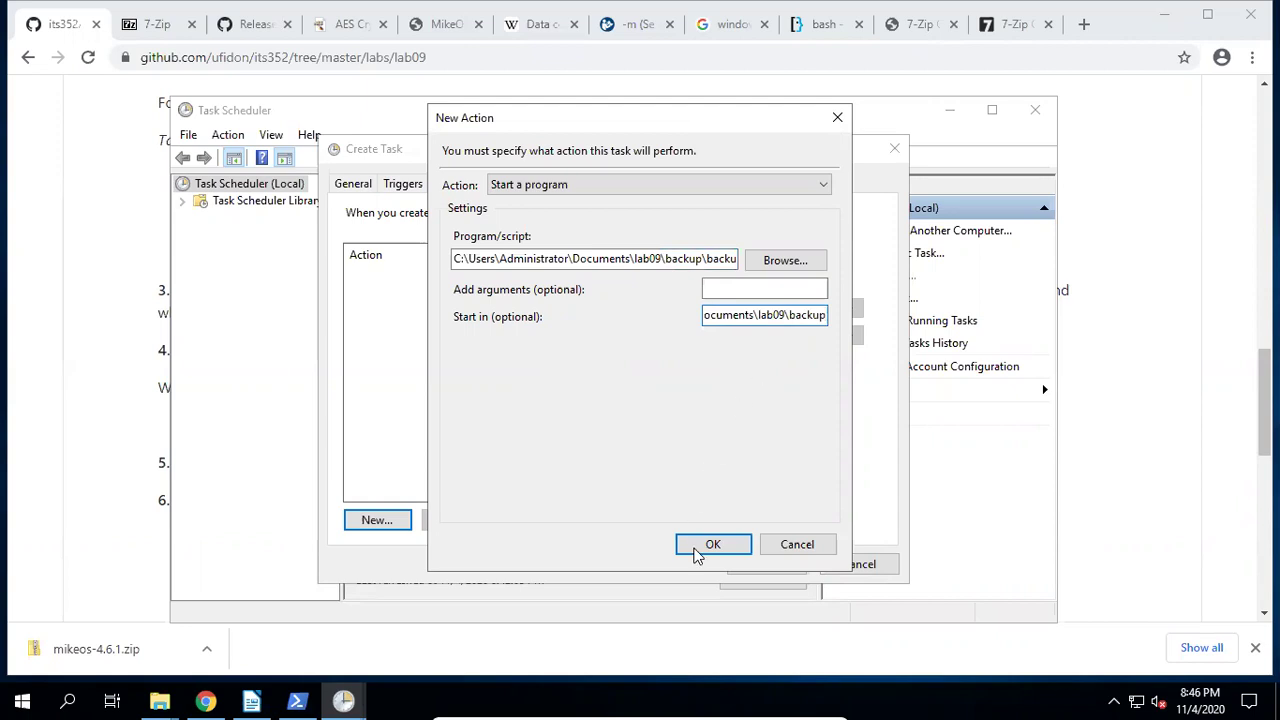
{"action": "left_click", "coordinate": [704, 545]}
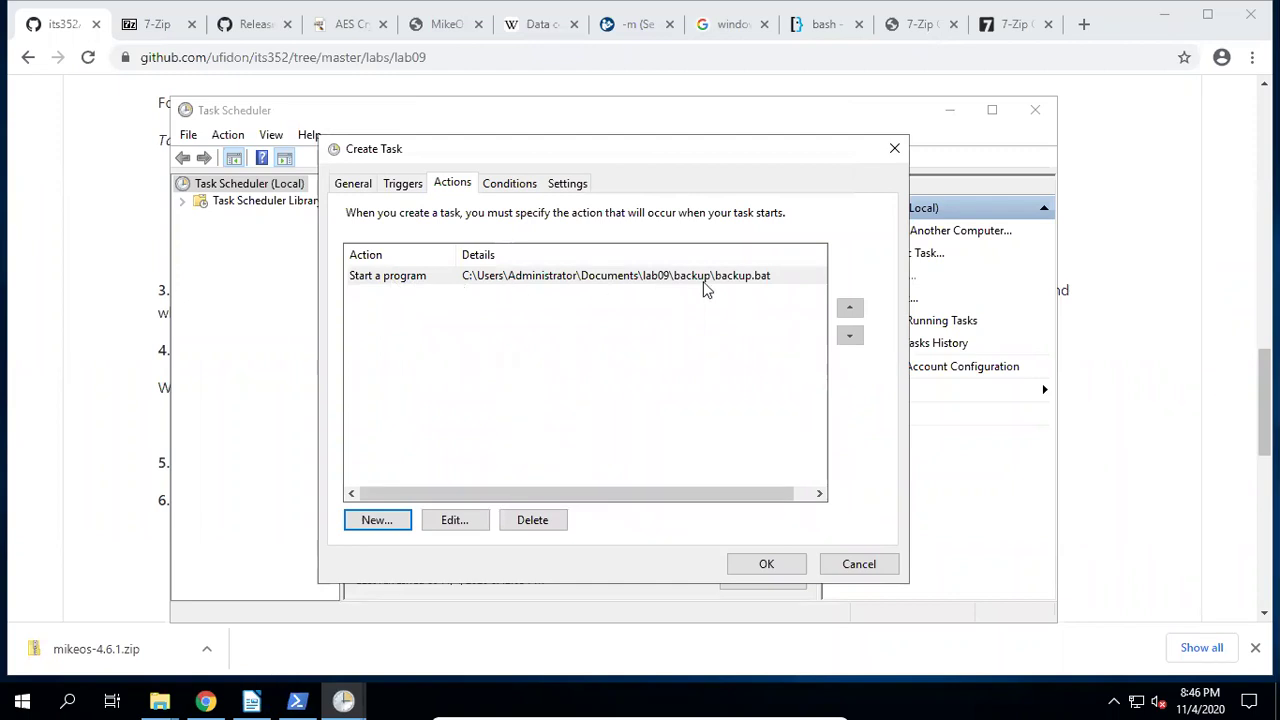
Save the Backup daily task and browse the Task Scheduler Library folders
{"action": "left_click", "coordinate": [760, 563]}
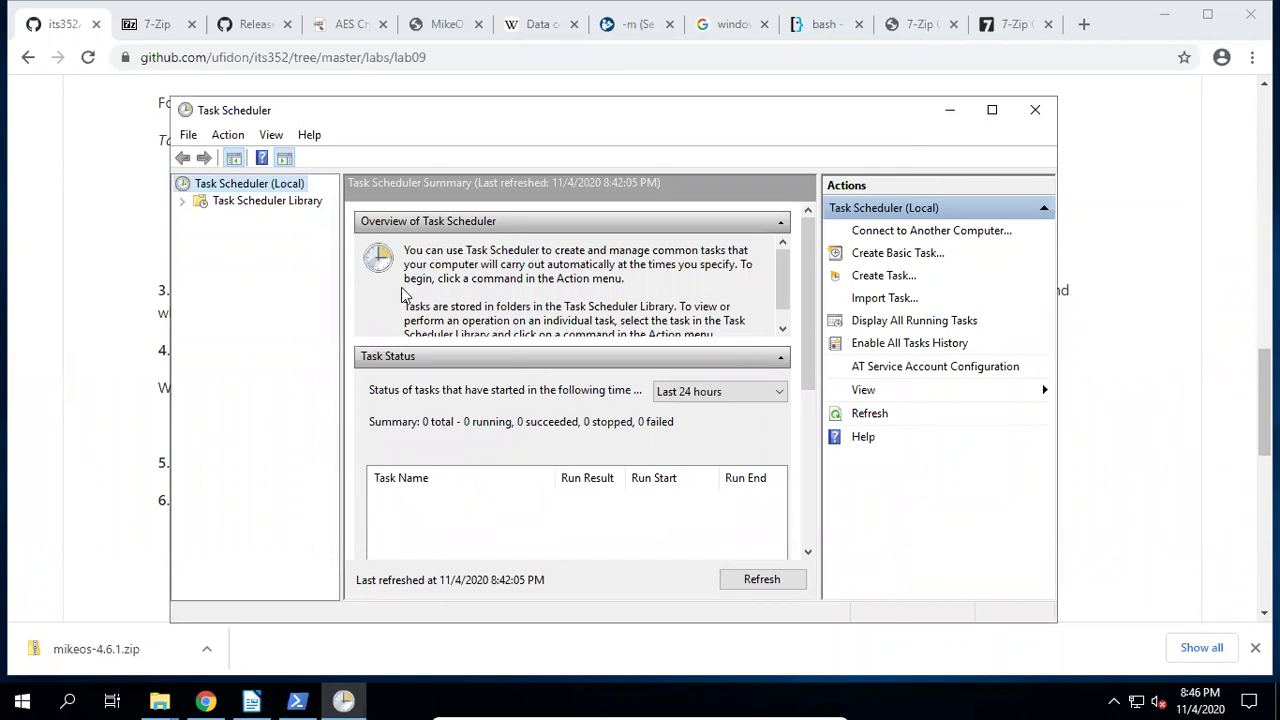
{"action": "left_click", "coordinate": [183, 203]}
{"action": "left_click", "coordinate": [201, 219]}
{"action": "left_click", "coordinate": [220, 235]}
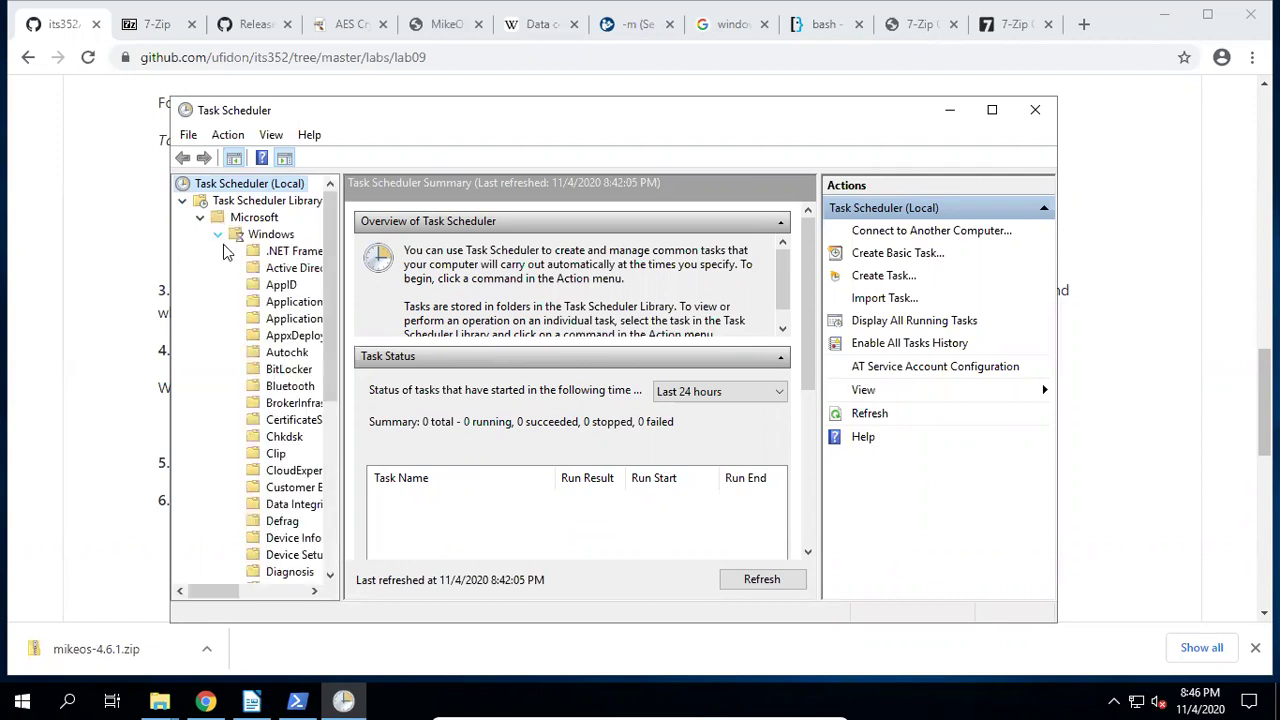
{"action": "left_click", "coordinate": [182, 201]}
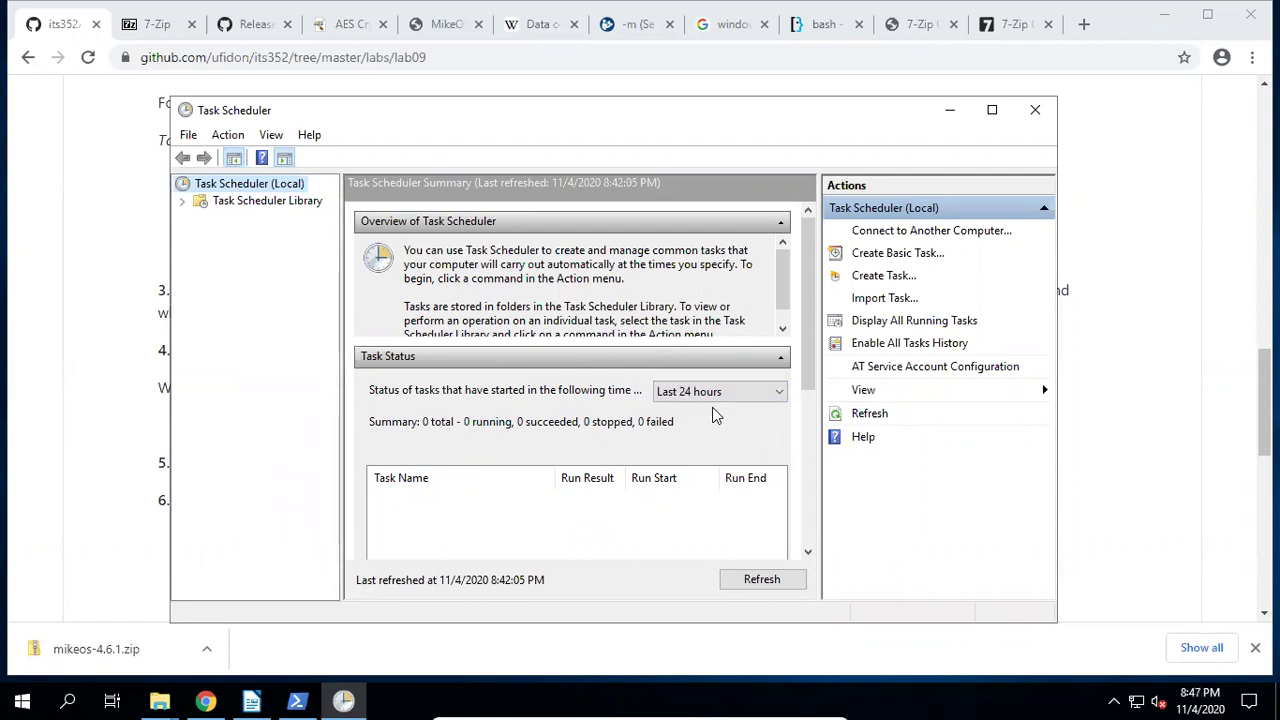
{"action": "left_click_drag", "start_coordinate": [780, 274], "coordinate": [781, 326]}
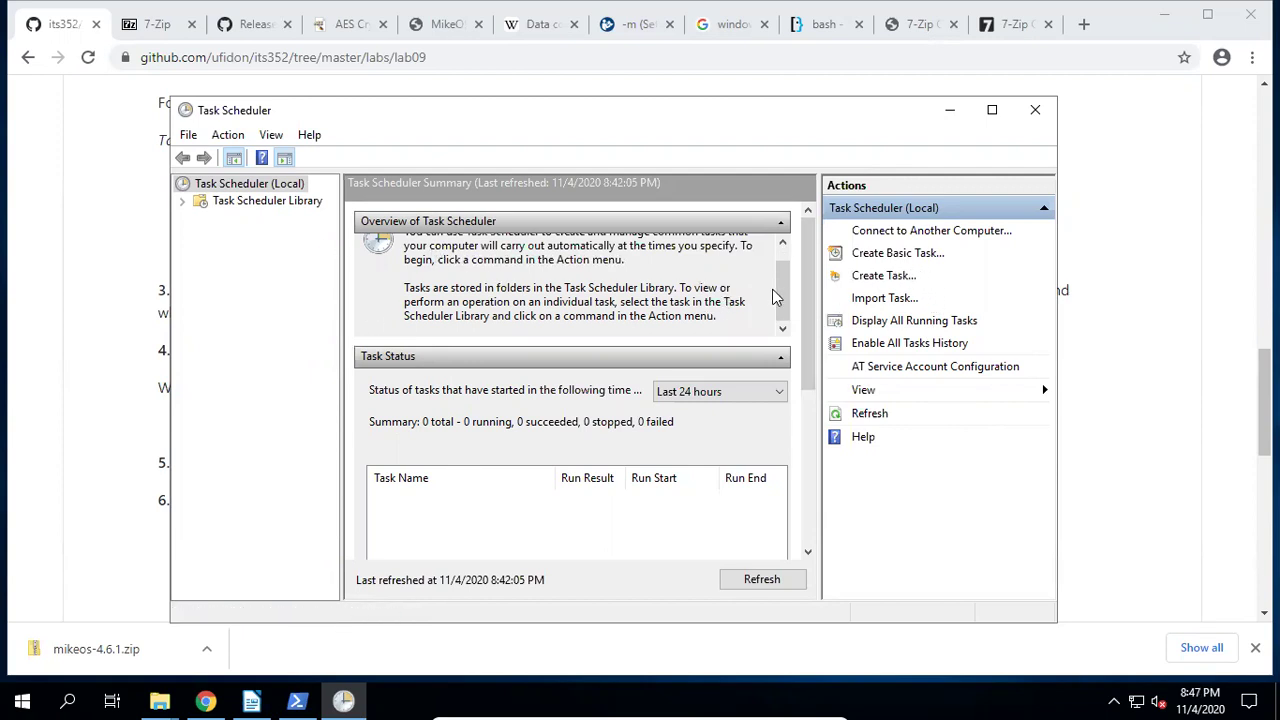
{"action": "scroll", "coordinate": [786, 260], "scroll_direction": "up", "scroll_amount": 1}
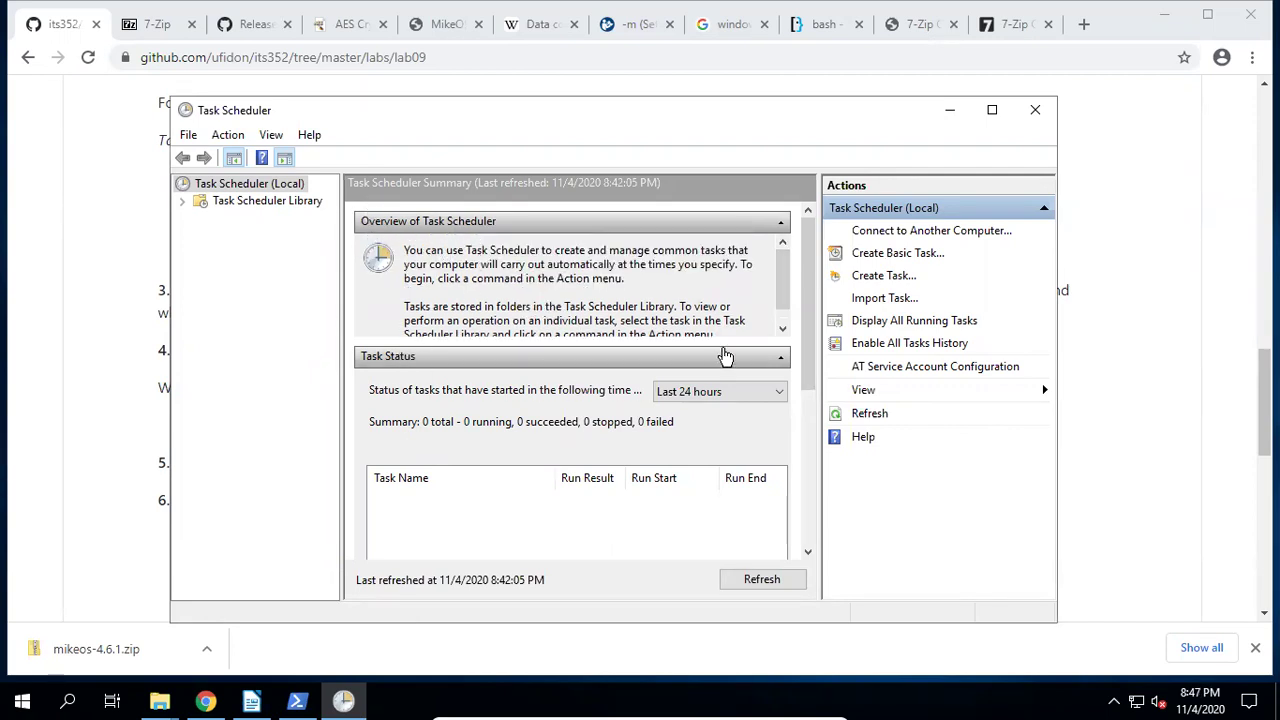
{"action": "scroll", "coordinate": [778, 313], "scroll_direction": "down", "scroll_amount": 1}
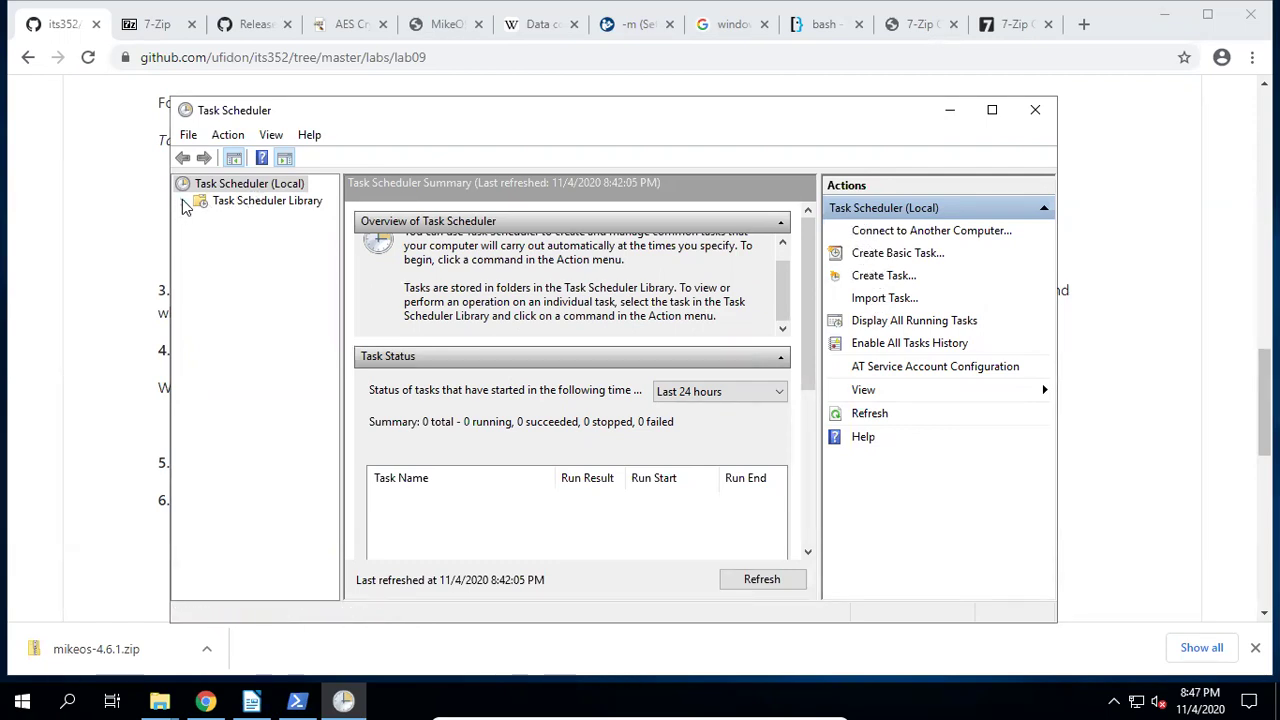
Look over the command menu, then expand Task Scheduler Library > Microsoft > Windows
{"action": "left_click", "coordinate": [181, 144]}
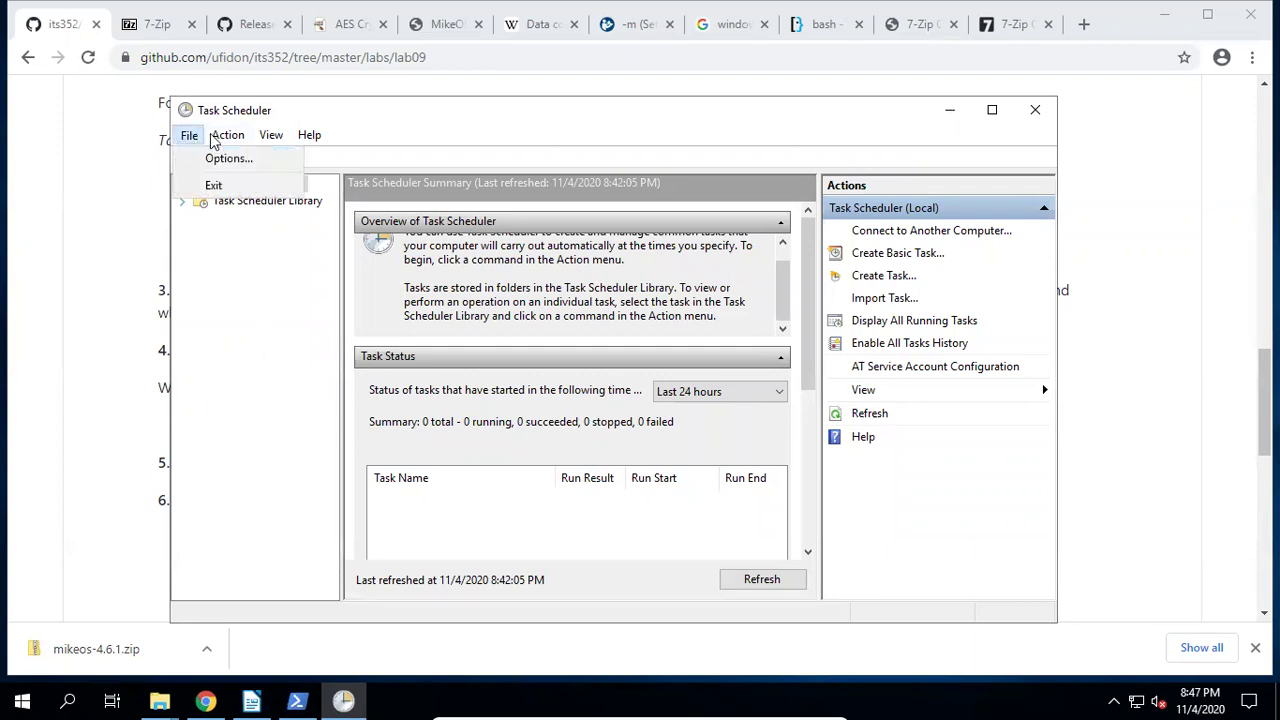
{"action": "mouse_move", "coordinate": [215, 142]}
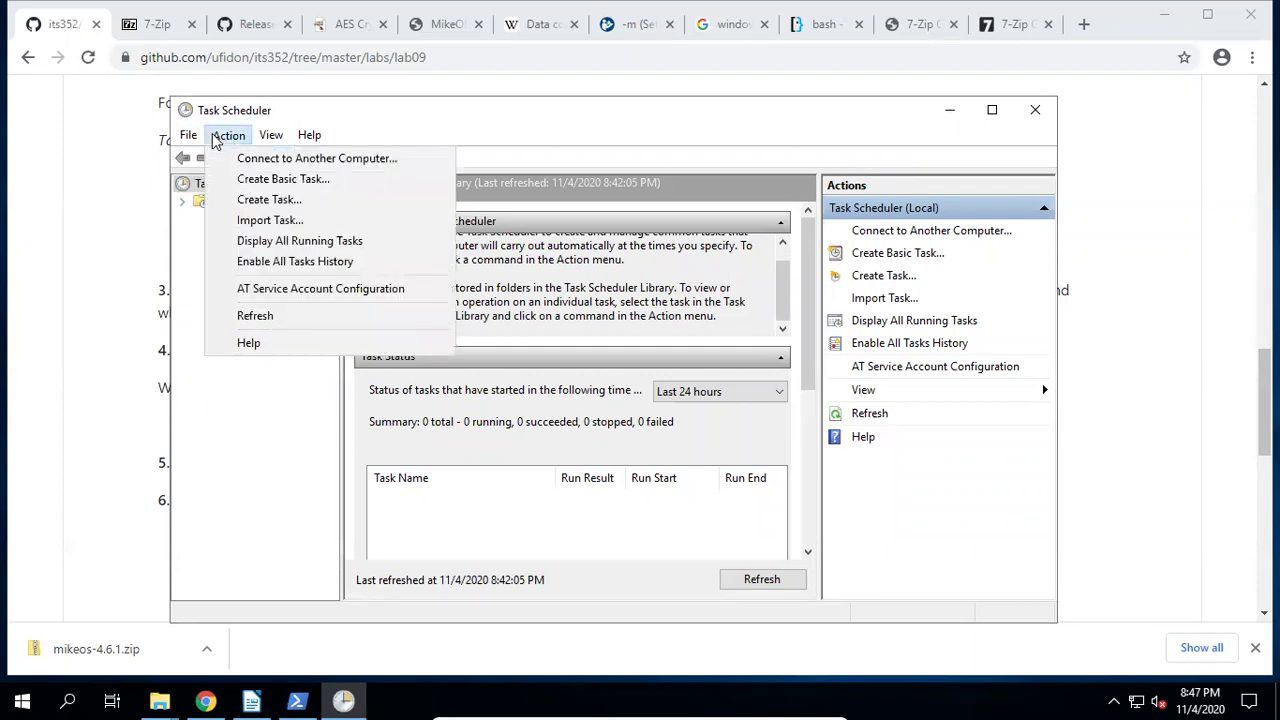
{"action": "mouse_move", "coordinate": [305, 137]}
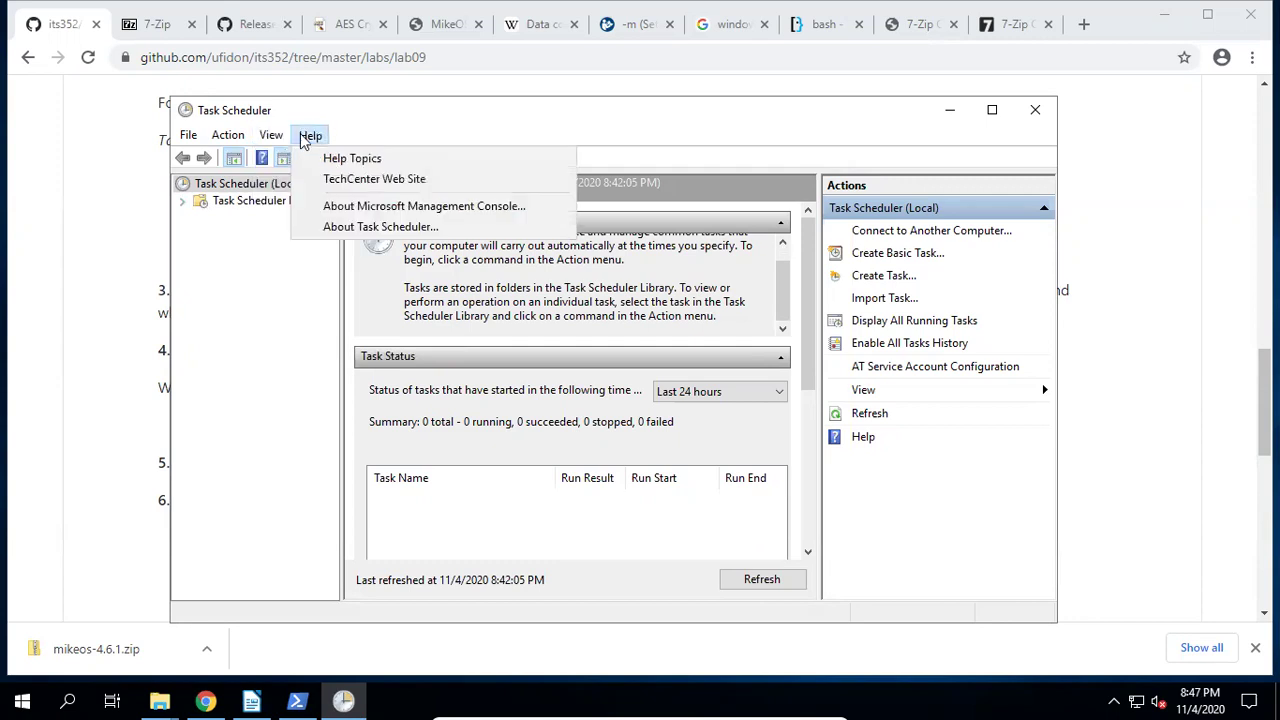
{"action": "left_click", "coordinate": [210, 220]}
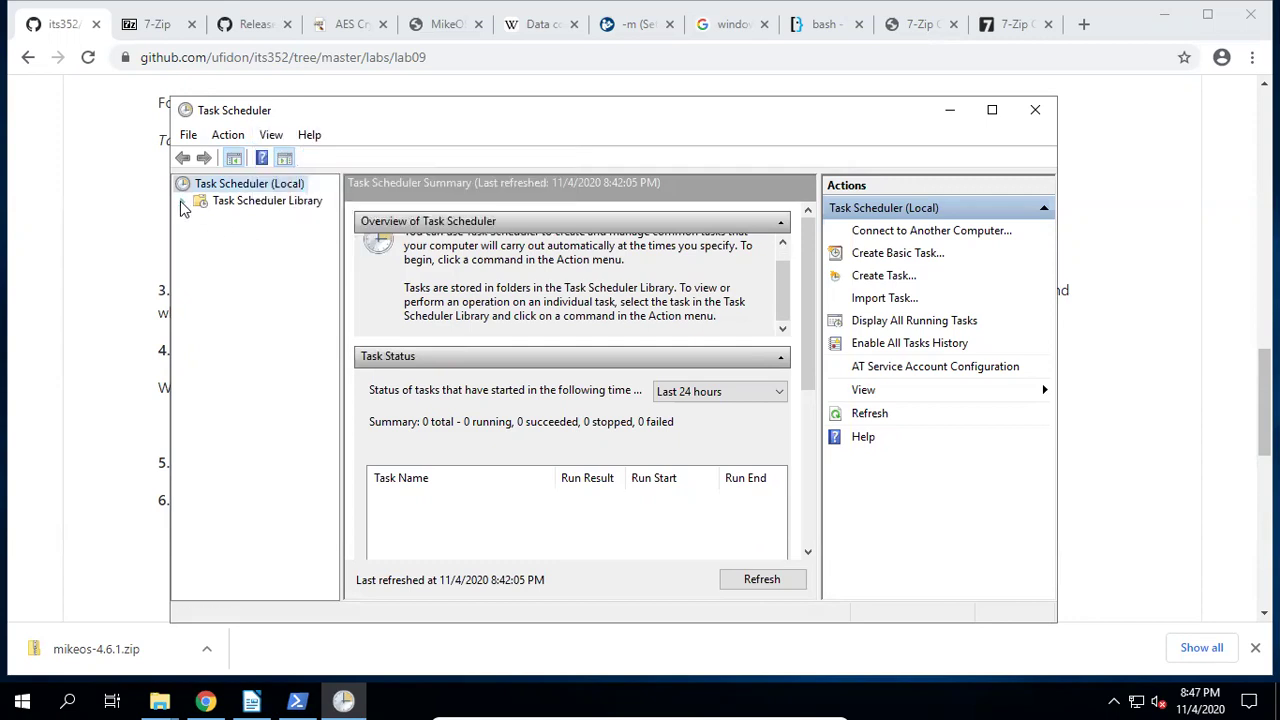
{"action": "left_click", "coordinate": [183, 202]}
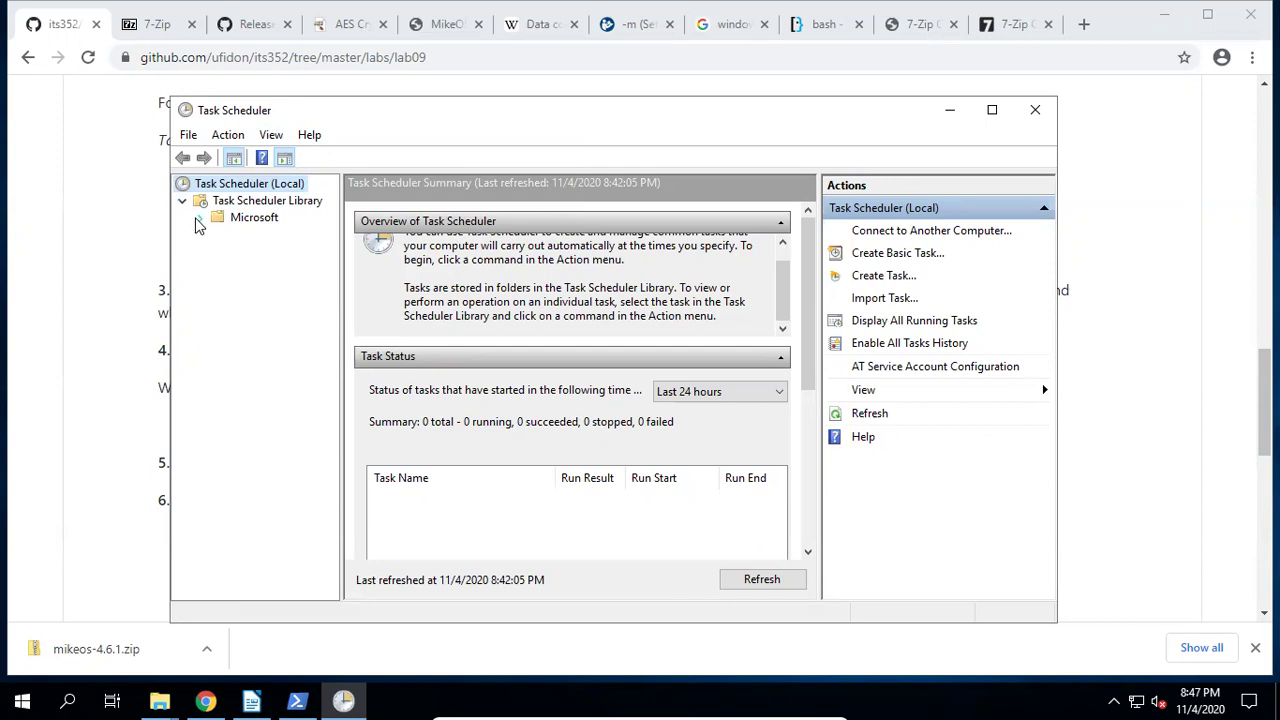
{"action": "left_click", "coordinate": [199, 219]}
{"action": "left_click", "coordinate": [216, 236]}
{"action": "scroll", "coordinate": [324, 275], "scroll_direction": "down", "scroll_amount": 2}
{"action": "left_click_drag", "start_coordinate": [324, 275], "coordinate": [300, 232]}
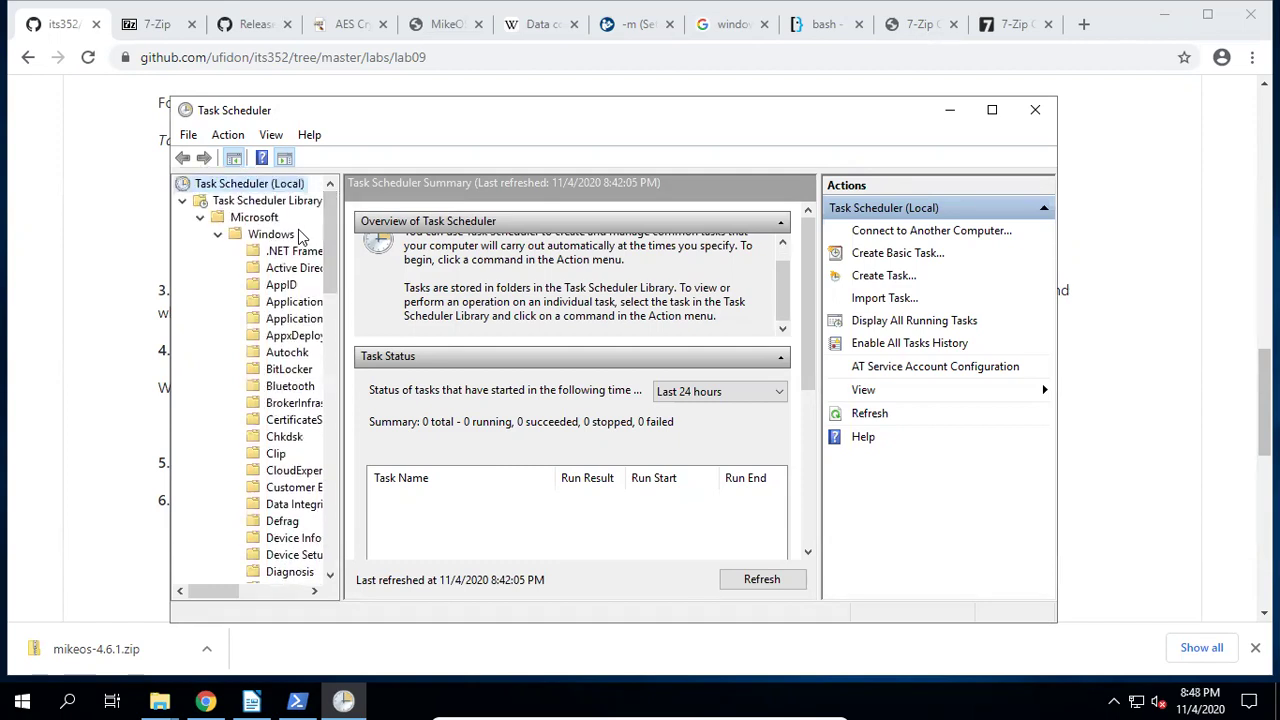
Edit Backup daily's Daily trigger so it starts at 9:50 PM
{"action": "left_click", "coordinate": [237, 202]}
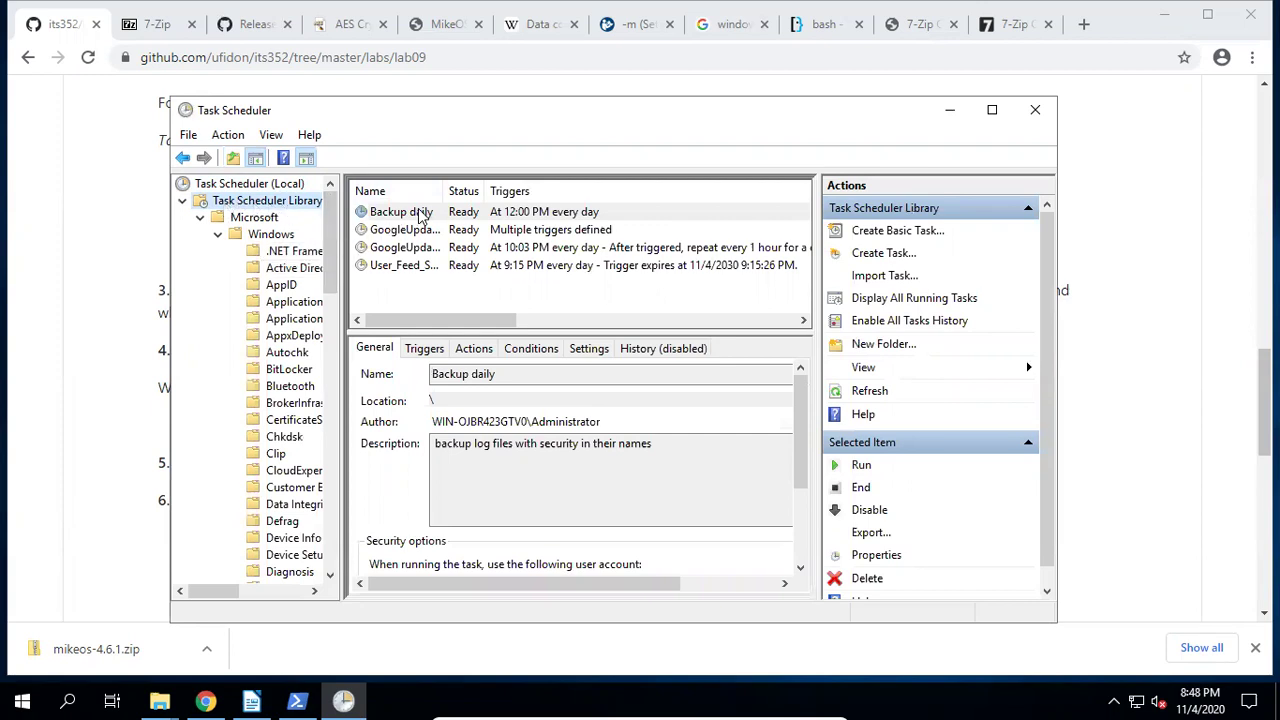
{"action": "left_click", "coordinate": [527, 217]}
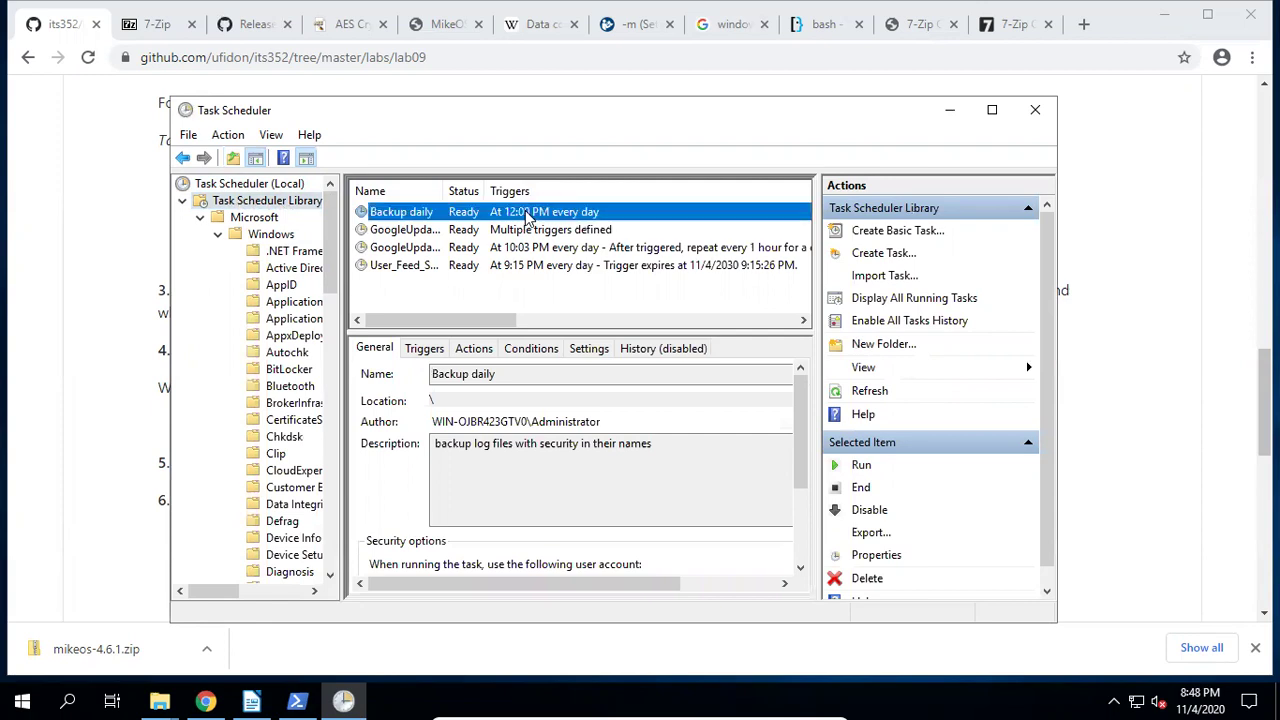
{"action": "double_click", "coordinate": [527, 217]}
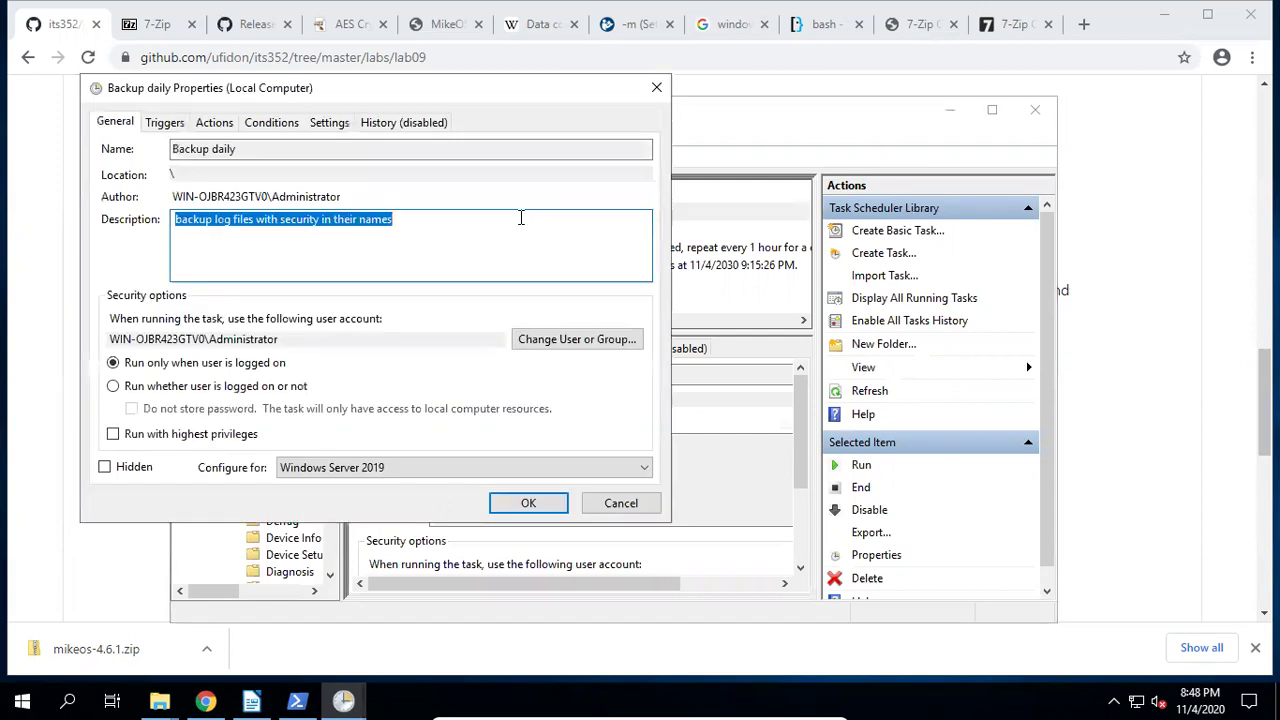
{"action": "left_click", "coordinate": [183, 127]}
{"action": "left_click", "coordinate": [293, 220]}
{"action": "double_click", "coordinate": [293, 218]}
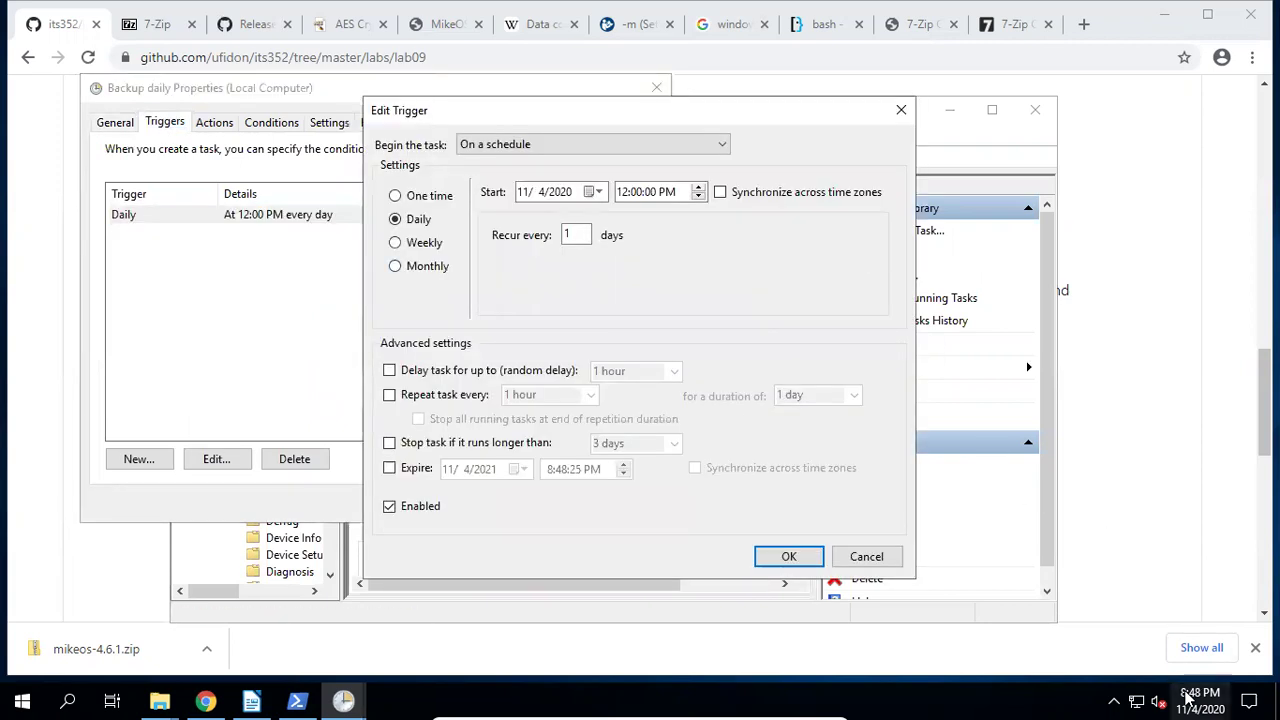
{"action": "mouse_move", "coordinate": [1187, 698]}
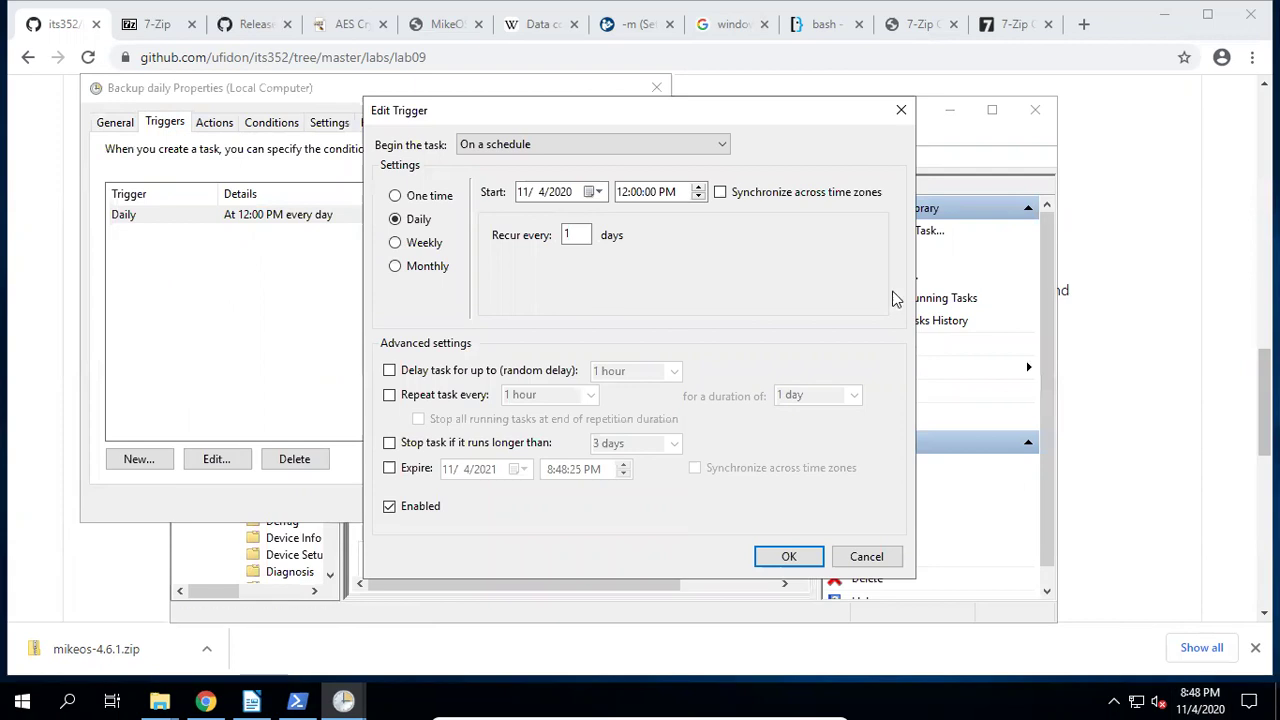
{"action": "left_click", "coordinate": [624, 193]}
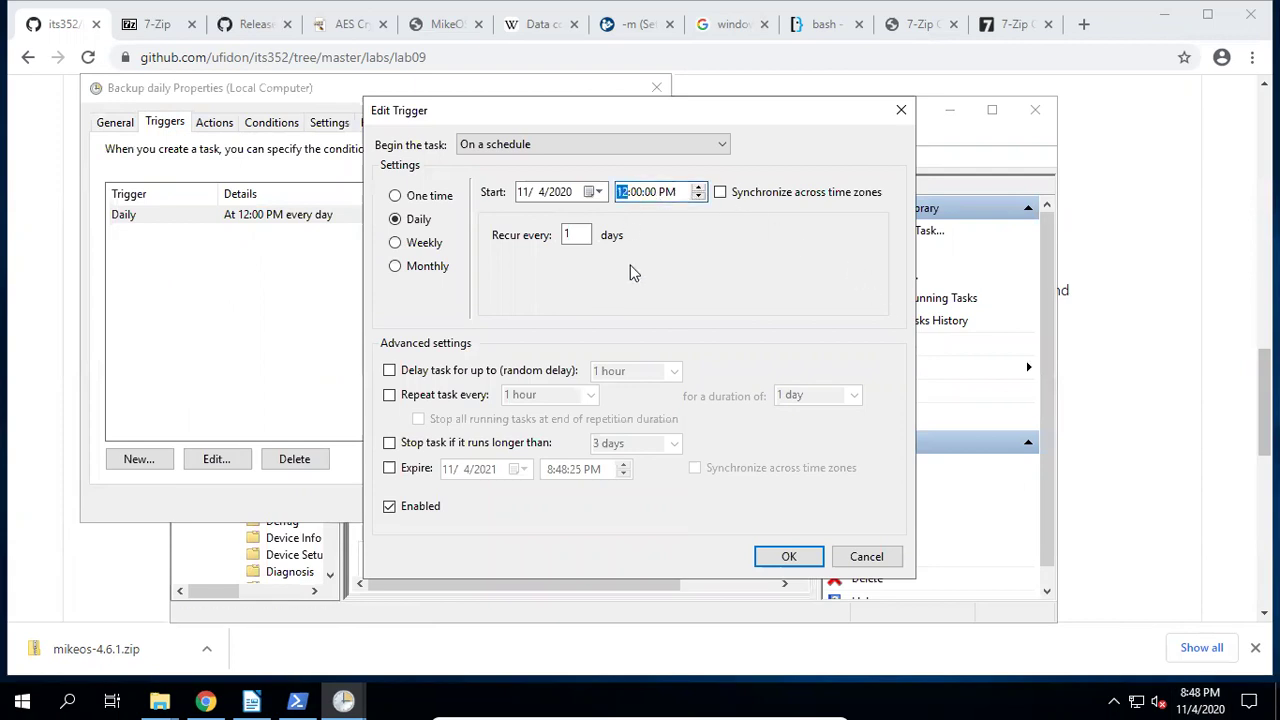
{"action": "type", "text": "9"}
{"action": "left_click", "coordinate": [637, 193]}
{"action": "left_click", "coordinate": [780, 555]}
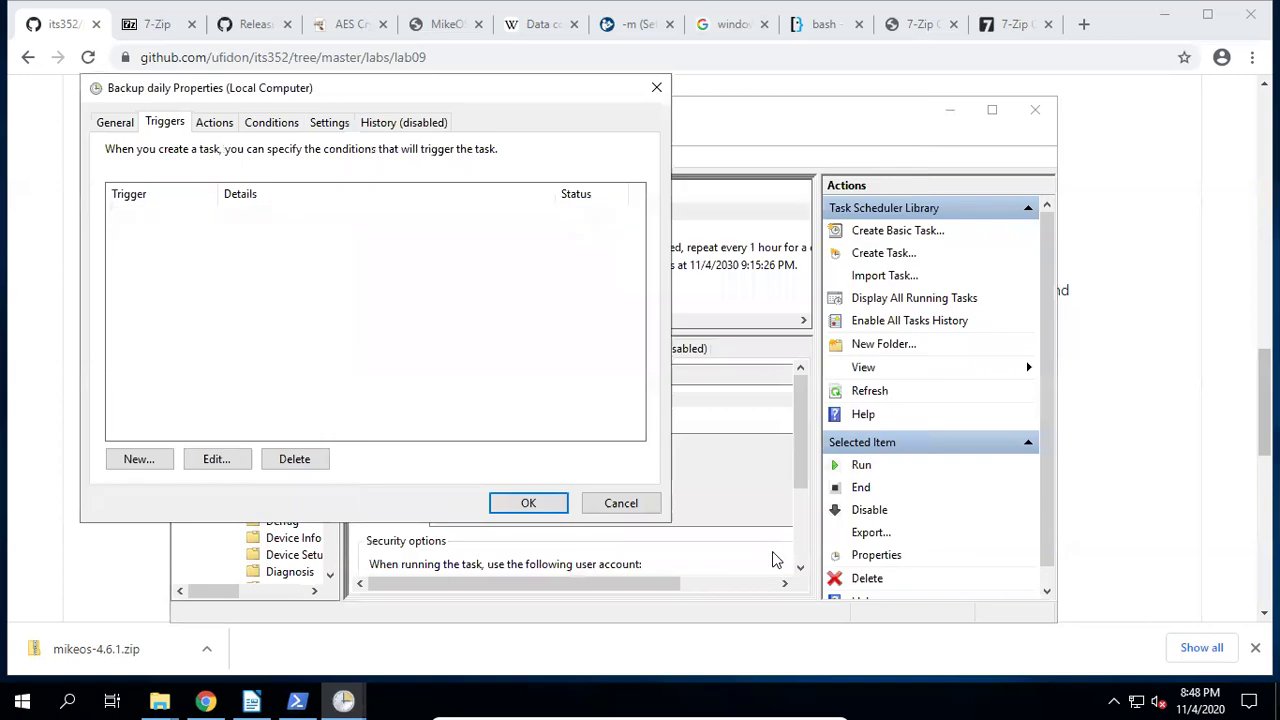
Save the updated task and return to the Task Scheduler summary
{"action": "left_click", "coordinate": [528, 503]}
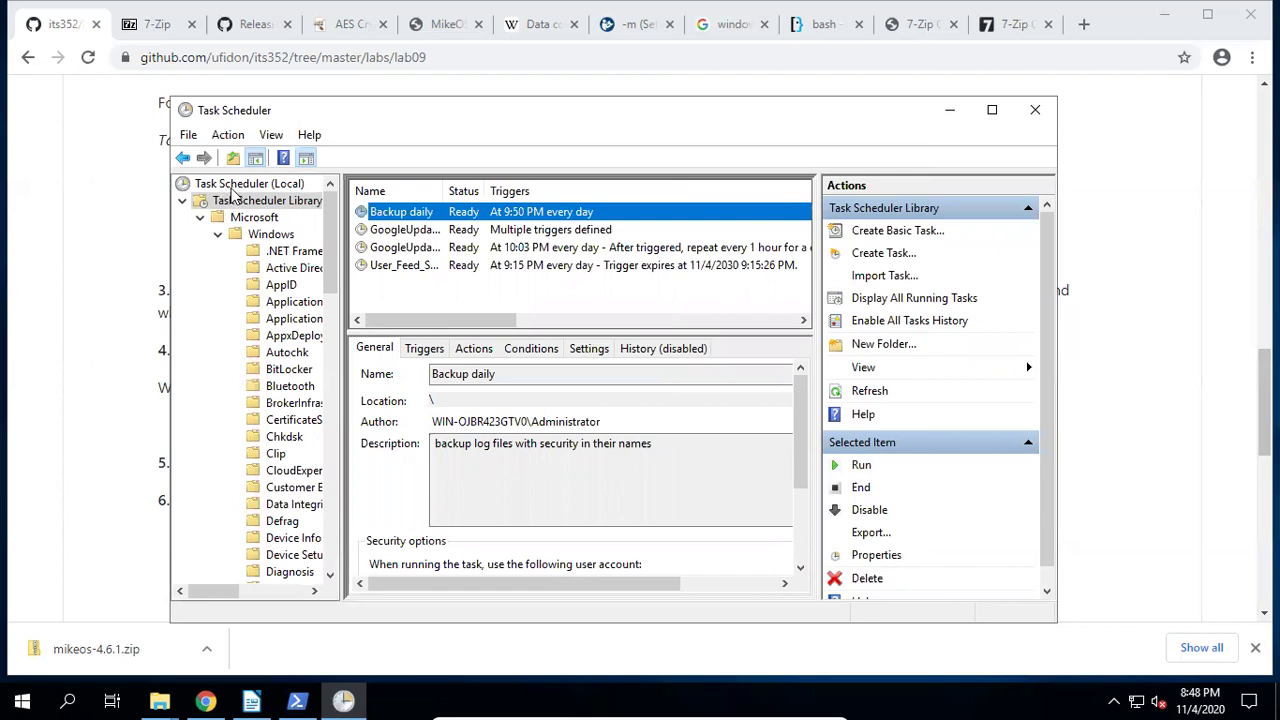
{"action": "left_click_drag", "start_coordinate": [800, 408], "coordinate": [800, 480]}
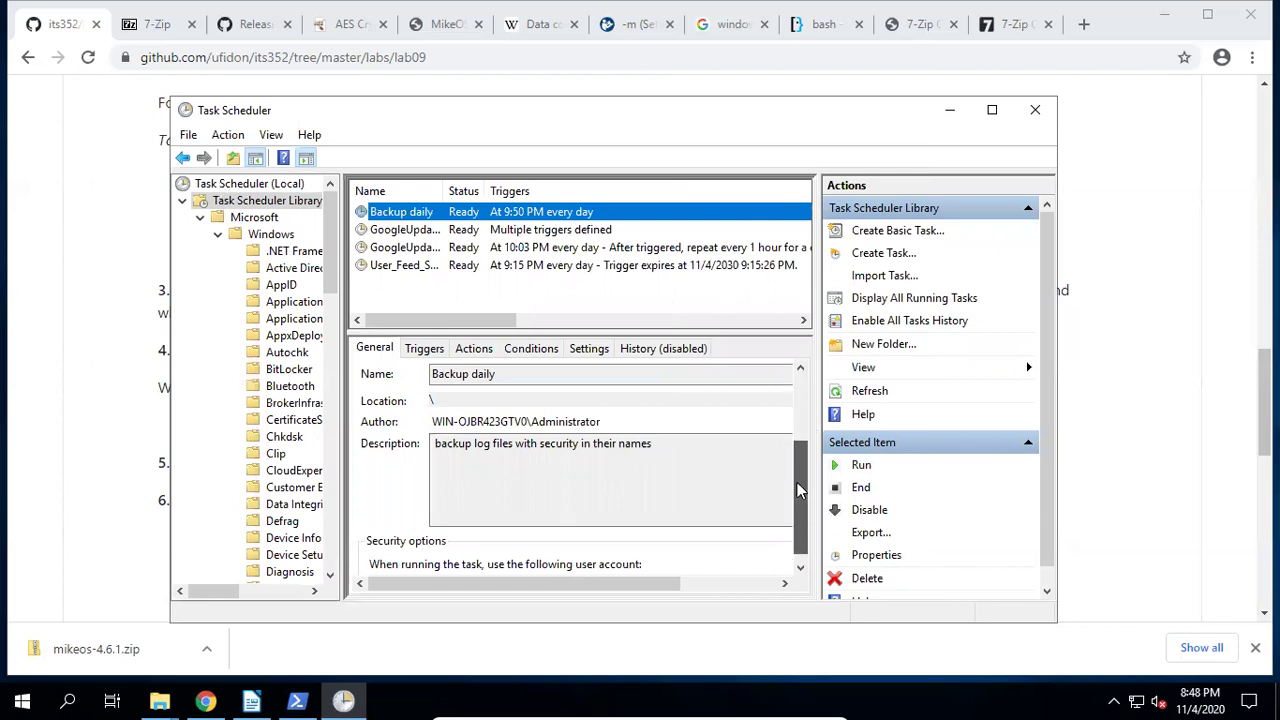
{"action": "left_click", "coordinate": [246, 185]}
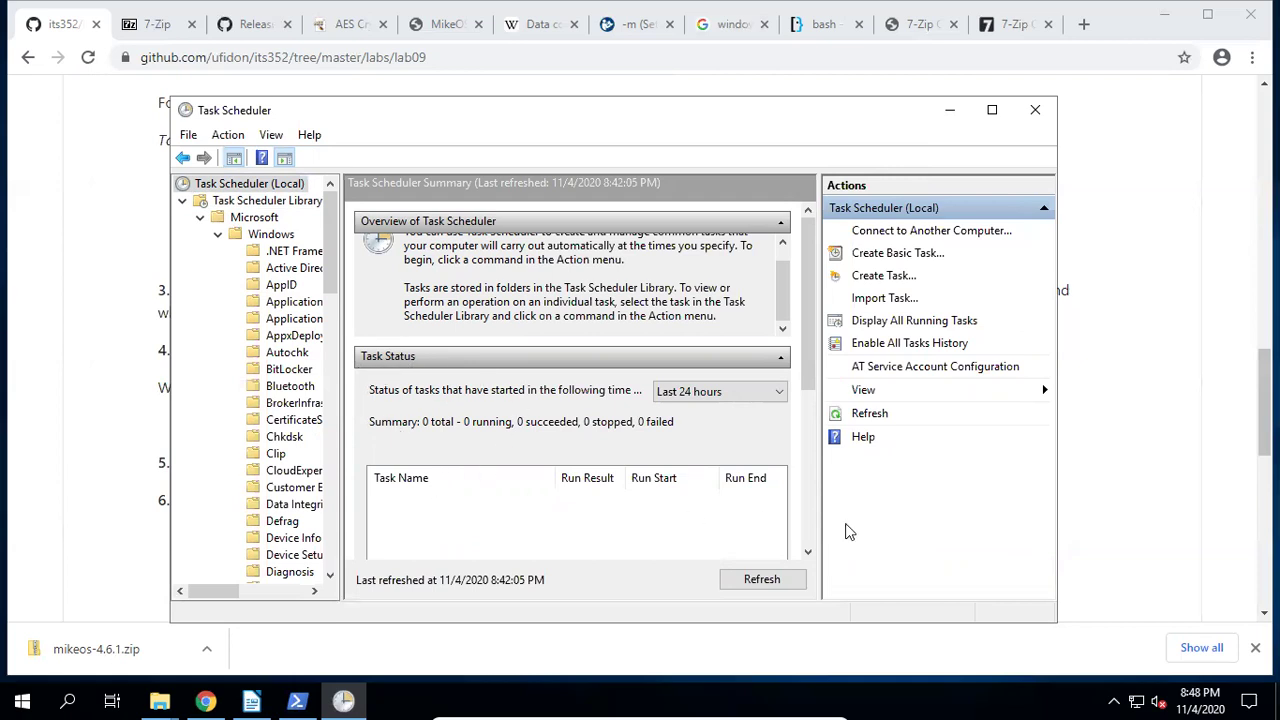
Change Backup daily's trigger start hour to 8 (8:50 PM), save, and return to the summary
{"action": "mouse_move", "coordinate": [1205, 697]}
{"action": "left_click", "coordinate": [286, 205]}
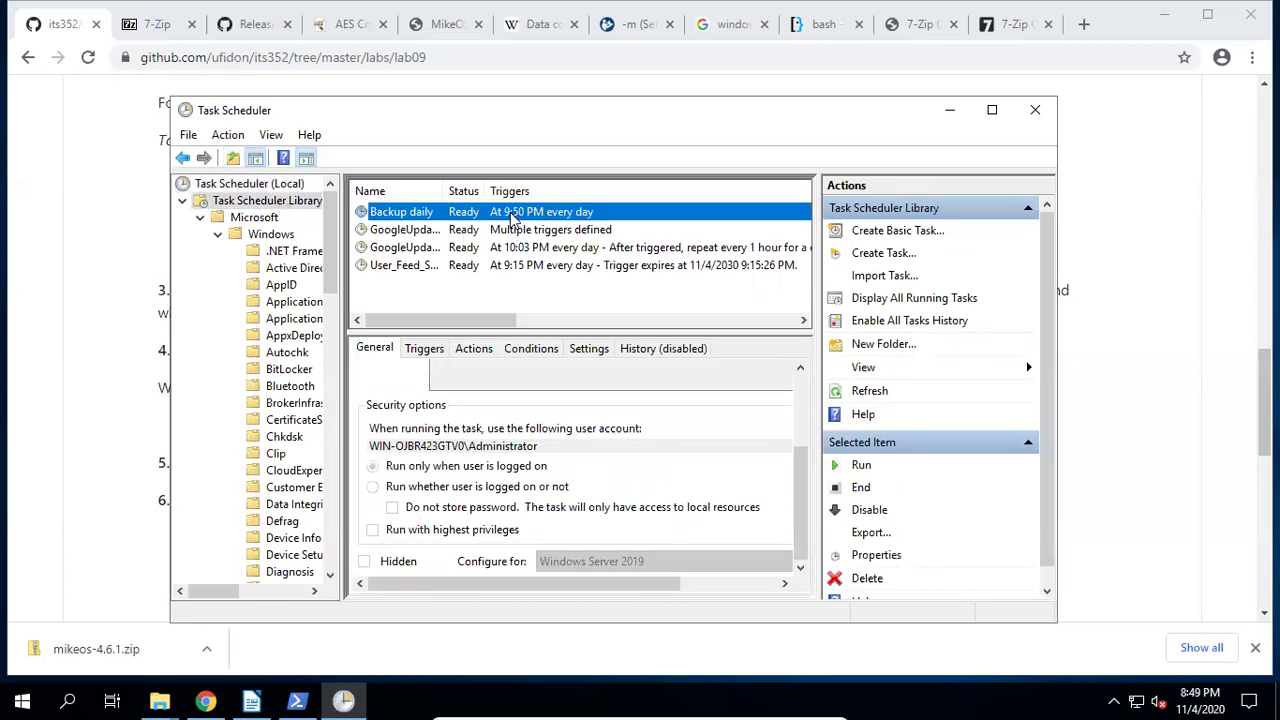
{"action": "double_click", "coordinate": [512, 218]}
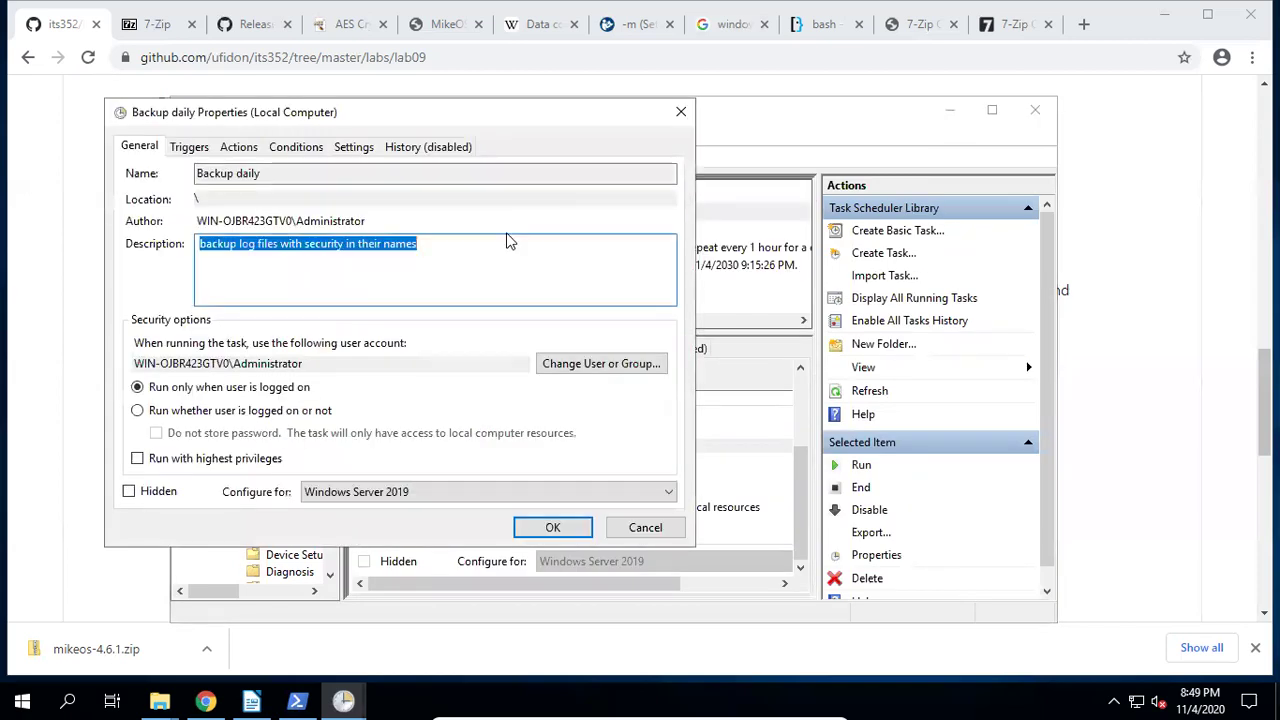
{"action": "left_click", "coordinate": [189, 148]}
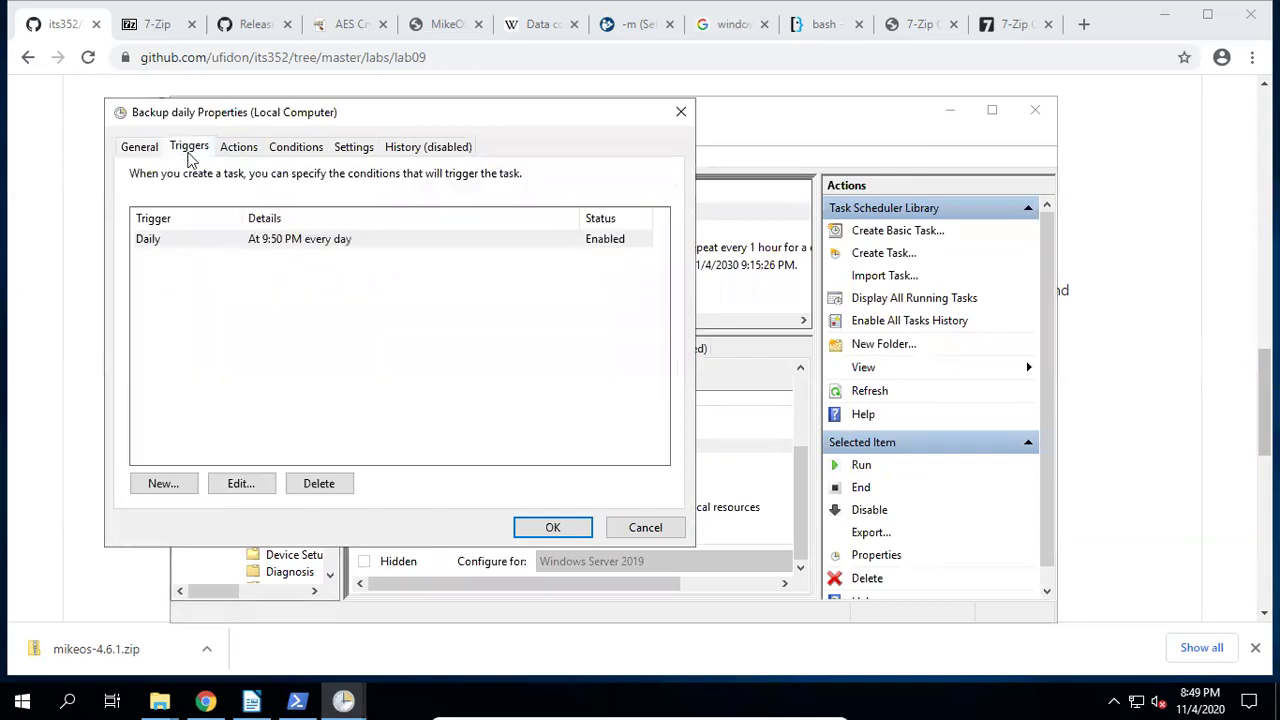
{"action": "double_click", "coordinate": [266, 245]}
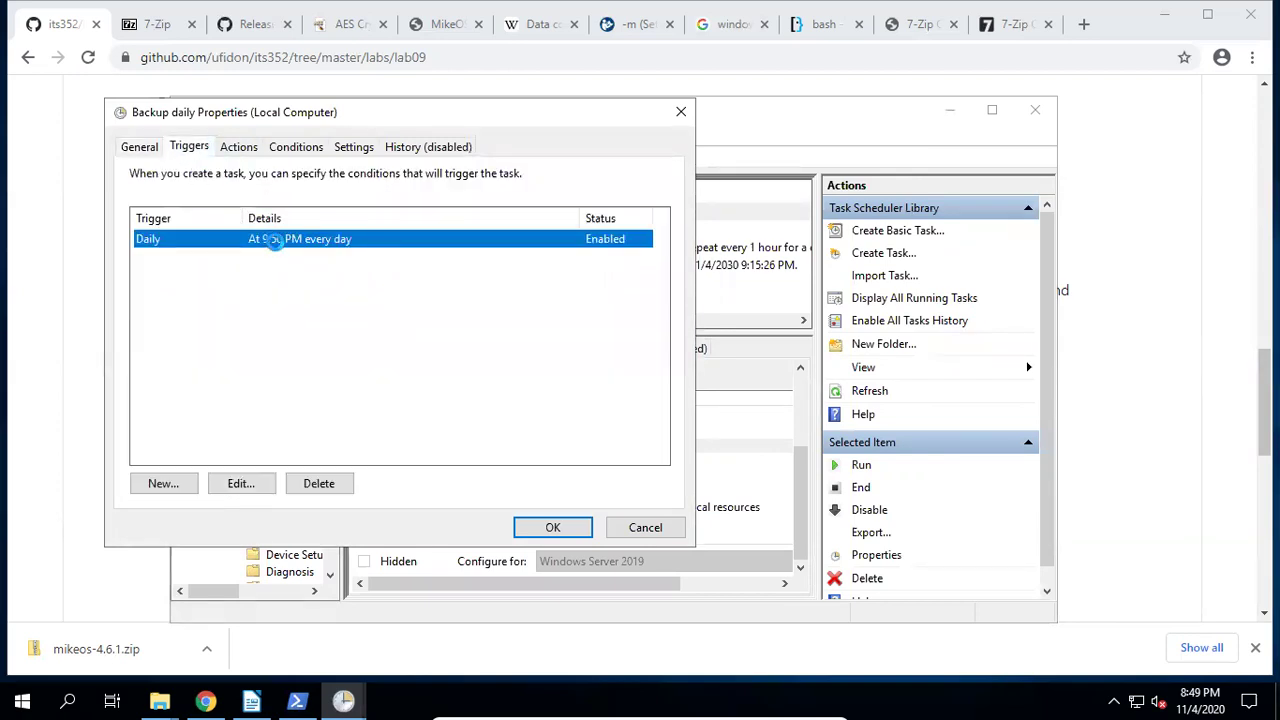
{"action": "left_click", "coordinate": [626, 194]}
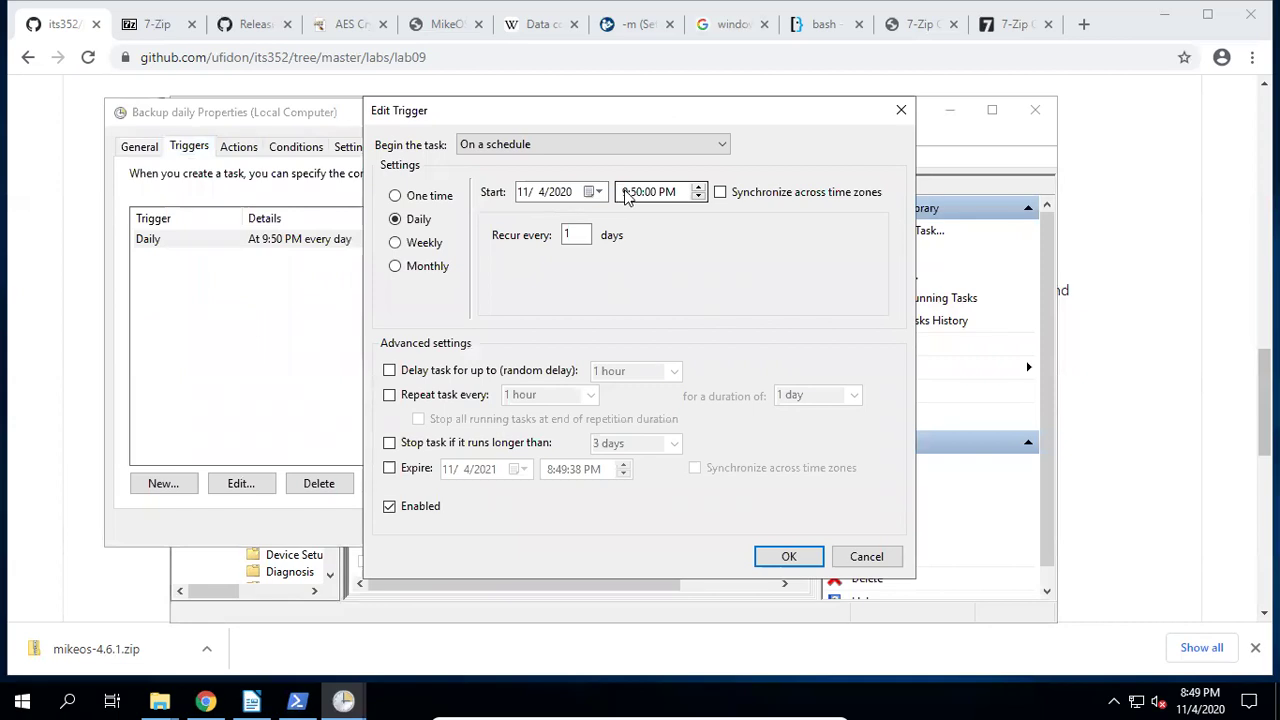
{"action": "type", "text": "8"}
{"action": "left_click", "coordinate": [786, 560]}
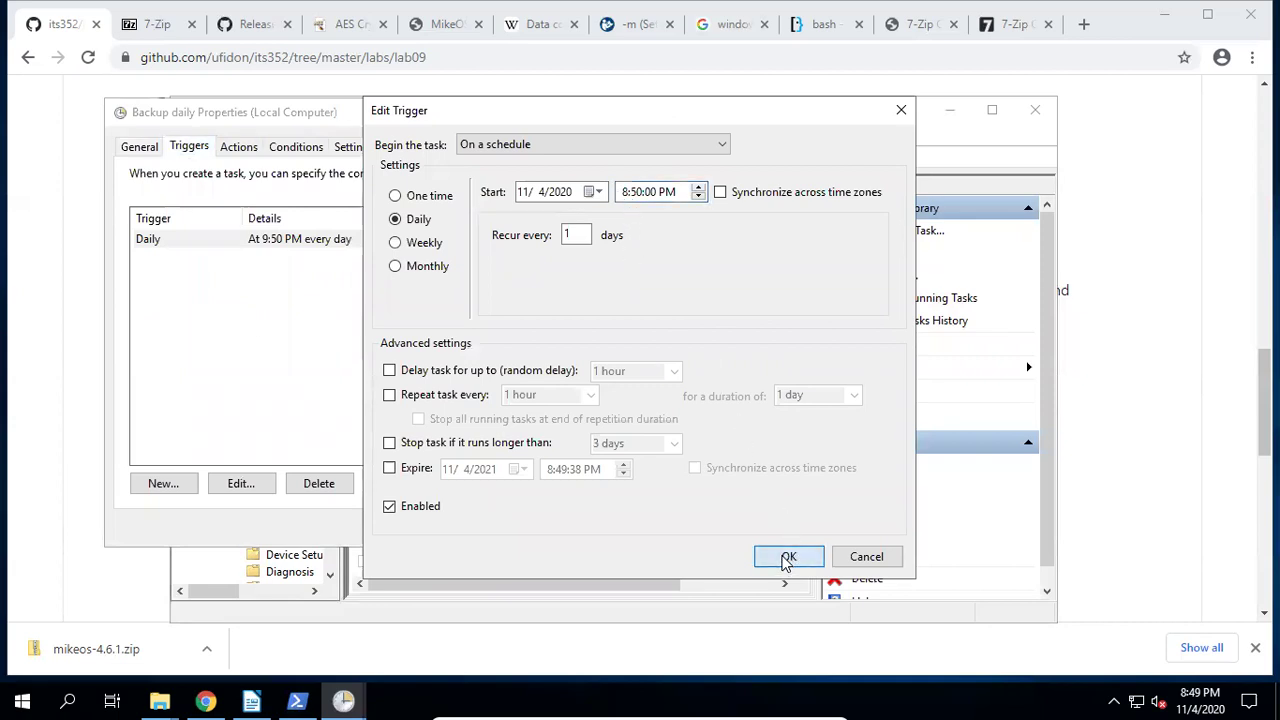
{"action": "left_click", "coordinate": [535, 530]}
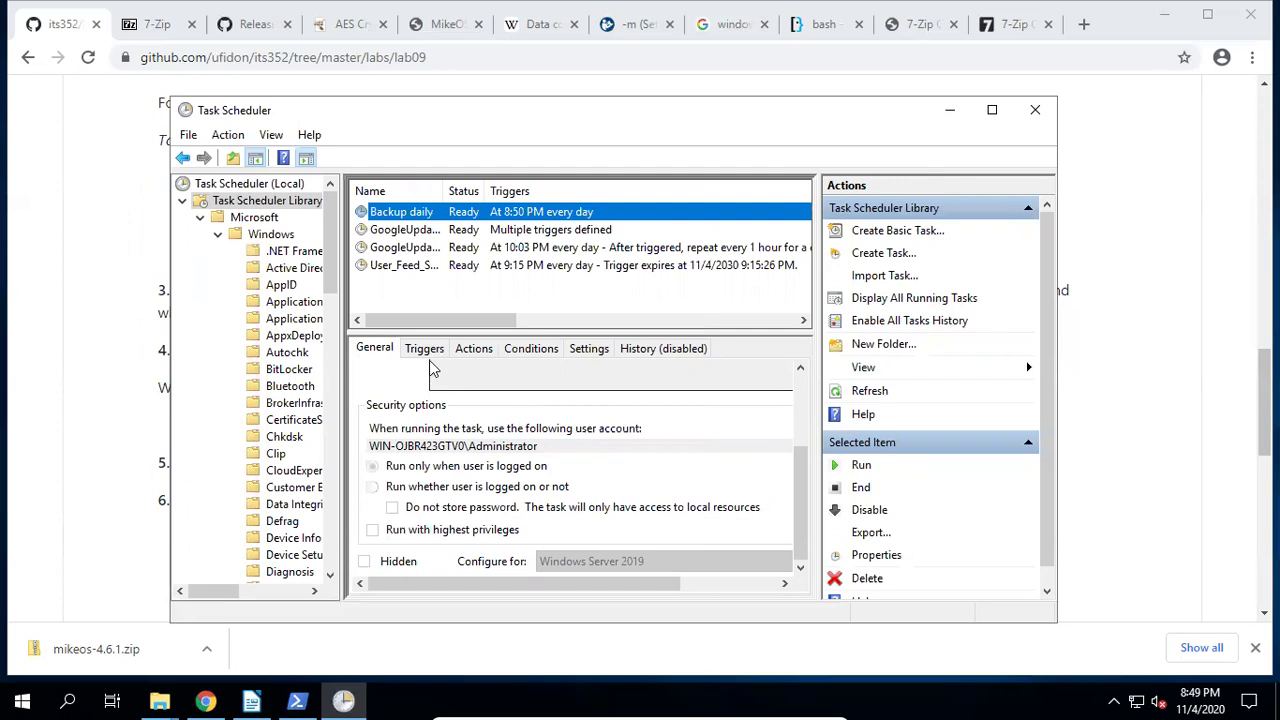
{"action": "left_click", "coordinate": [249, 184]}
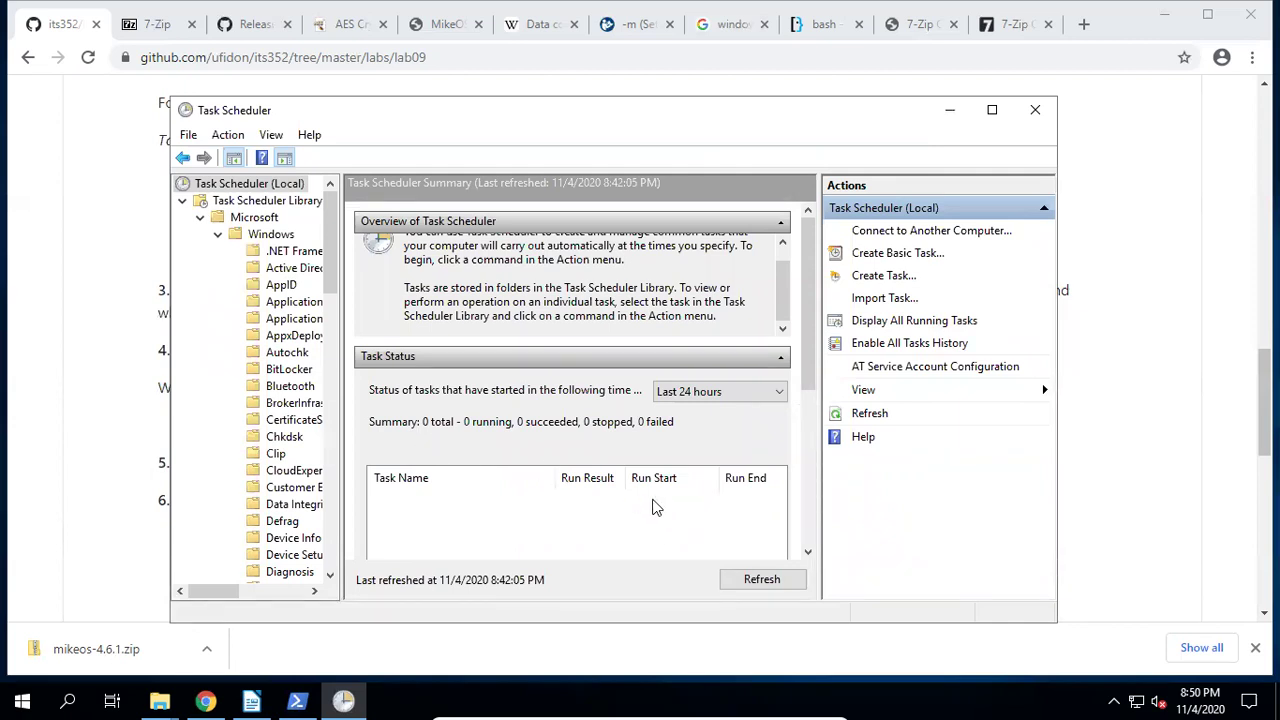
{"action": "left_click_drag", "start_coordinate": [787, 310], "coordinate": [787, 296]}
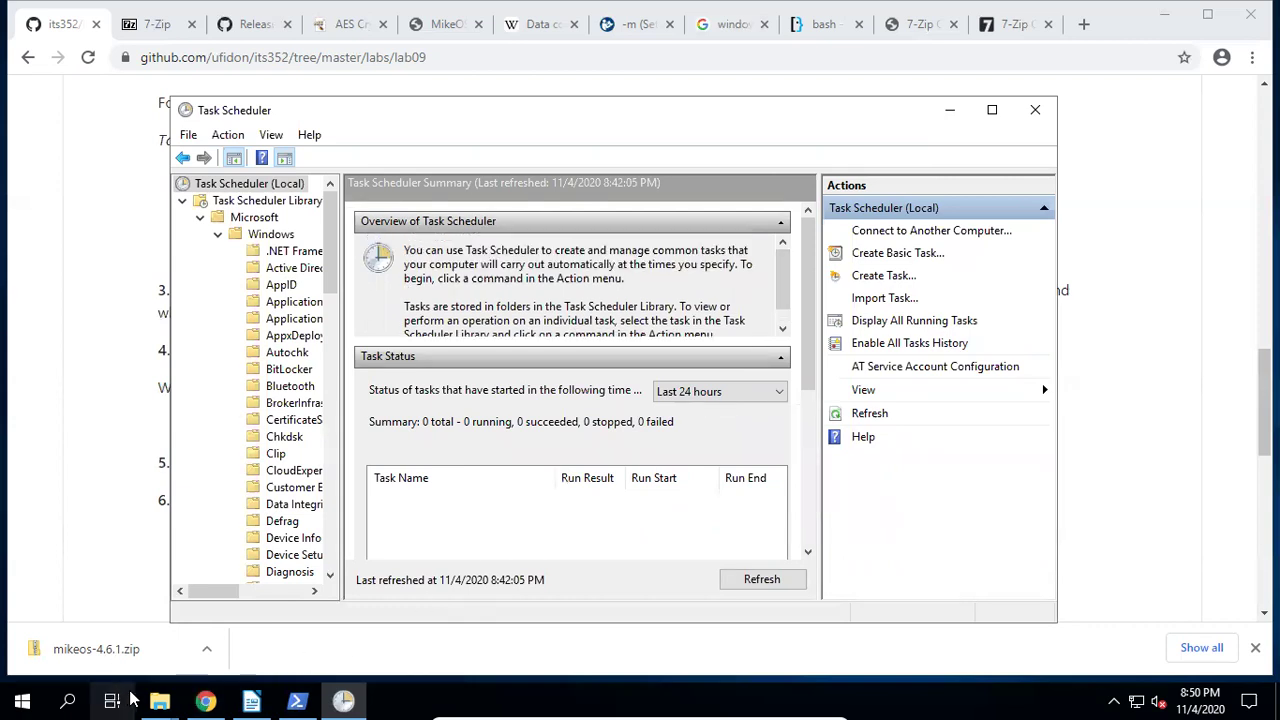
{"action": "mouse_move", "coordinate": [160, 700]}
{"action": "left_click", "coordinate": [288, 565]}
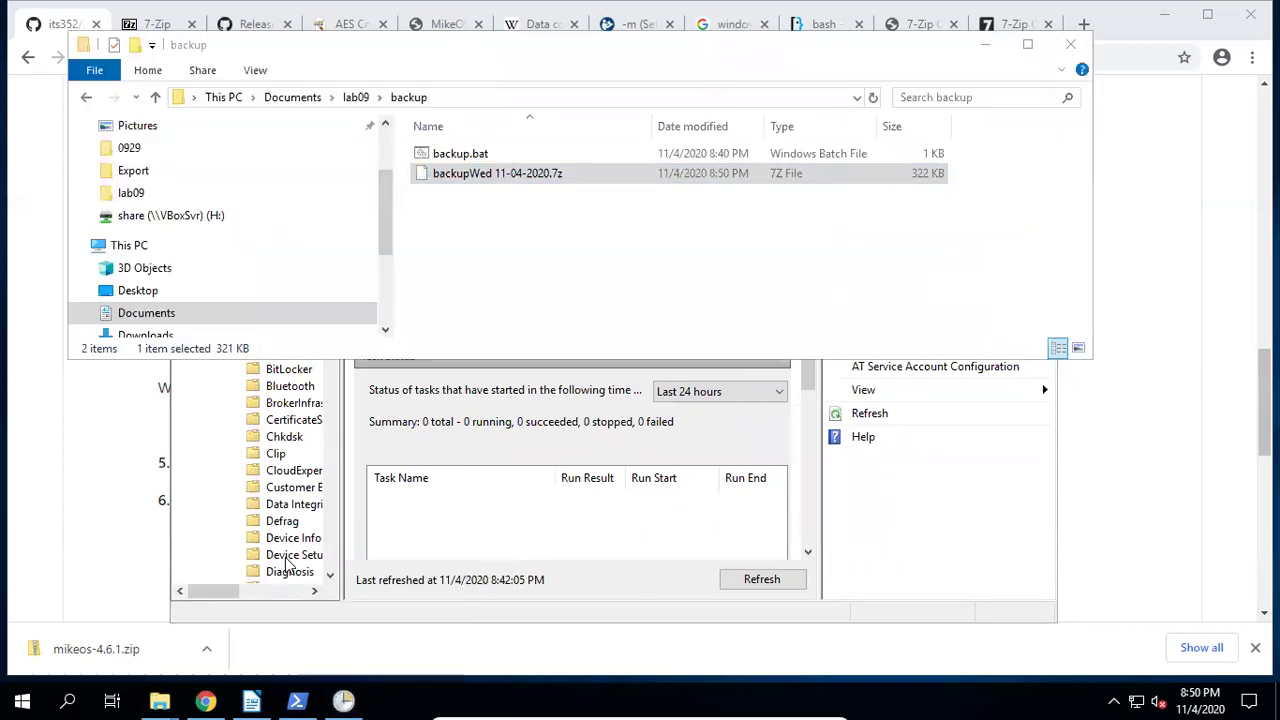
{"action": "left_click", "coordinate": [522, 238]}
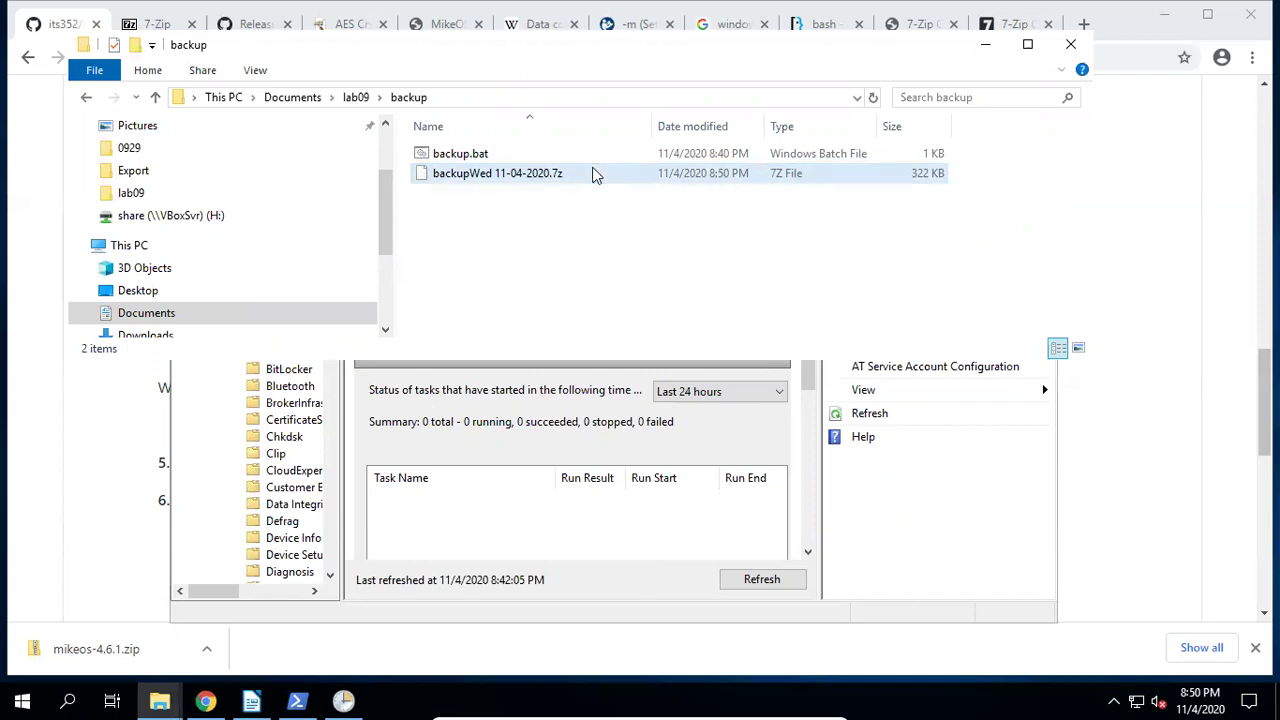
{"action": "mouse_move", "coordinate": [571, 180]}
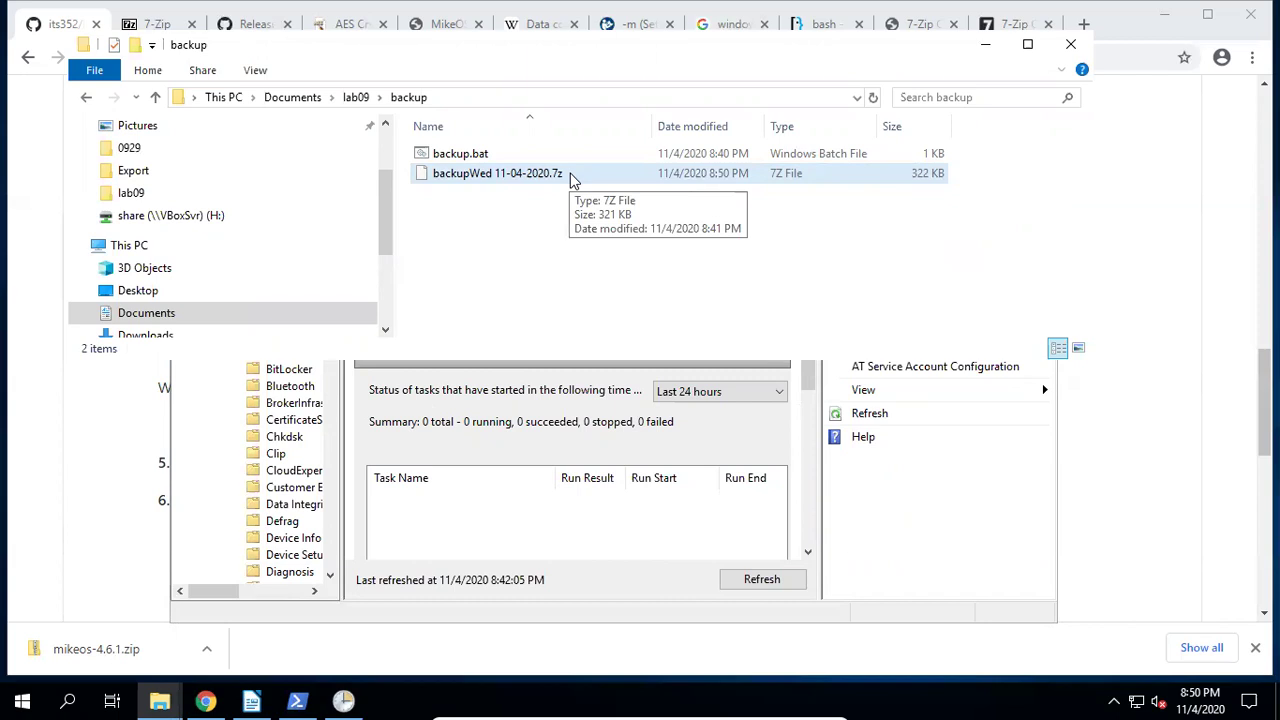
{"action": "left_click", "coordinate": [572, 180]}
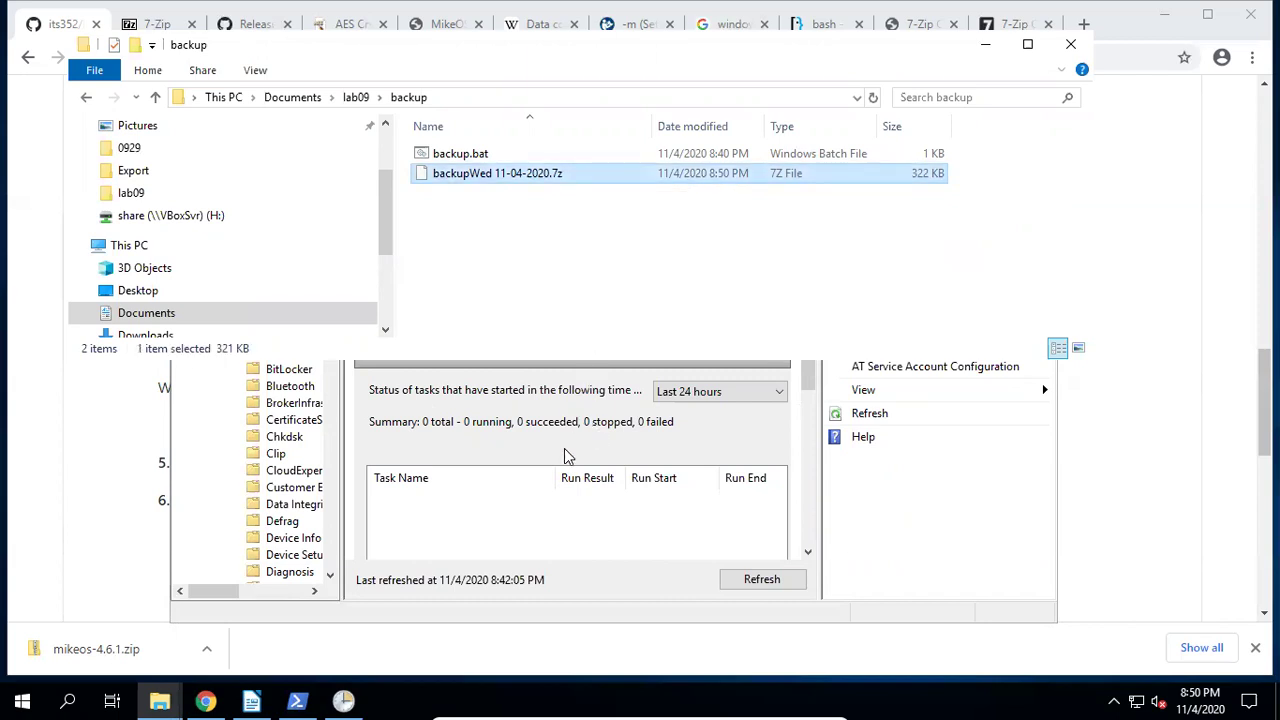
{"action": "left_click", "coordinate": [343, 701]}
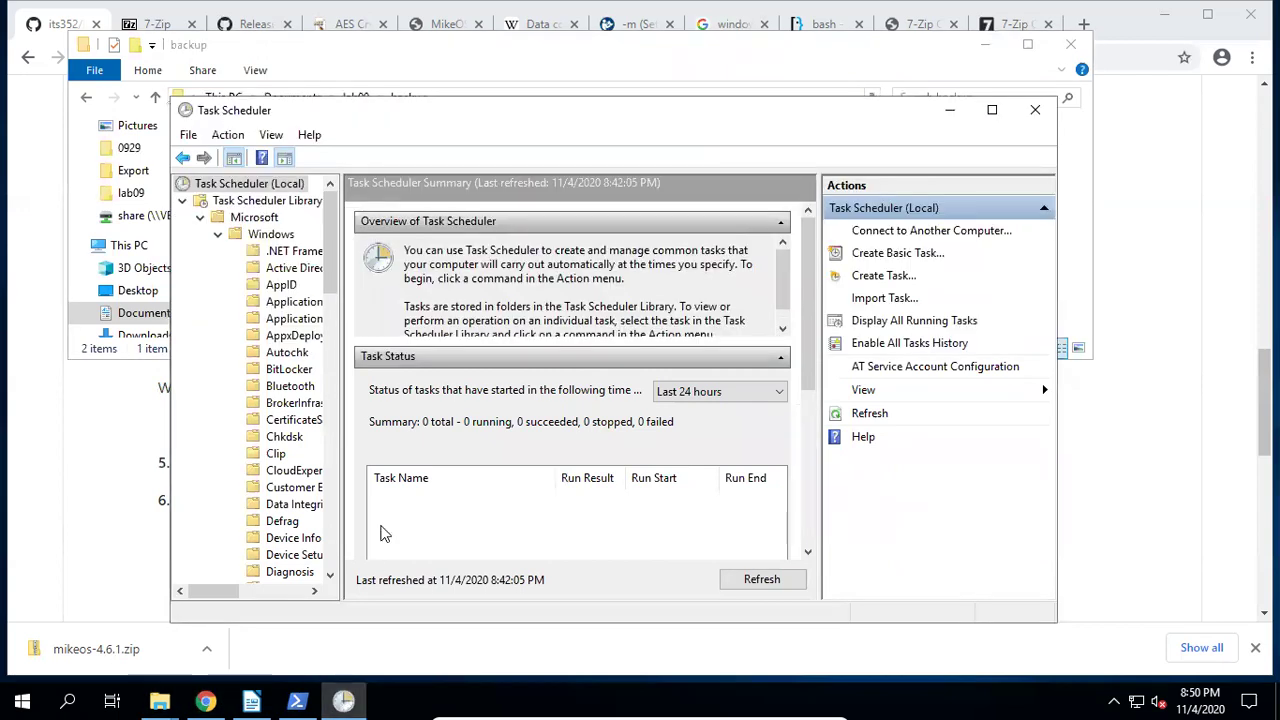
{"action": "left_click", "coordinate": [34, 437]}
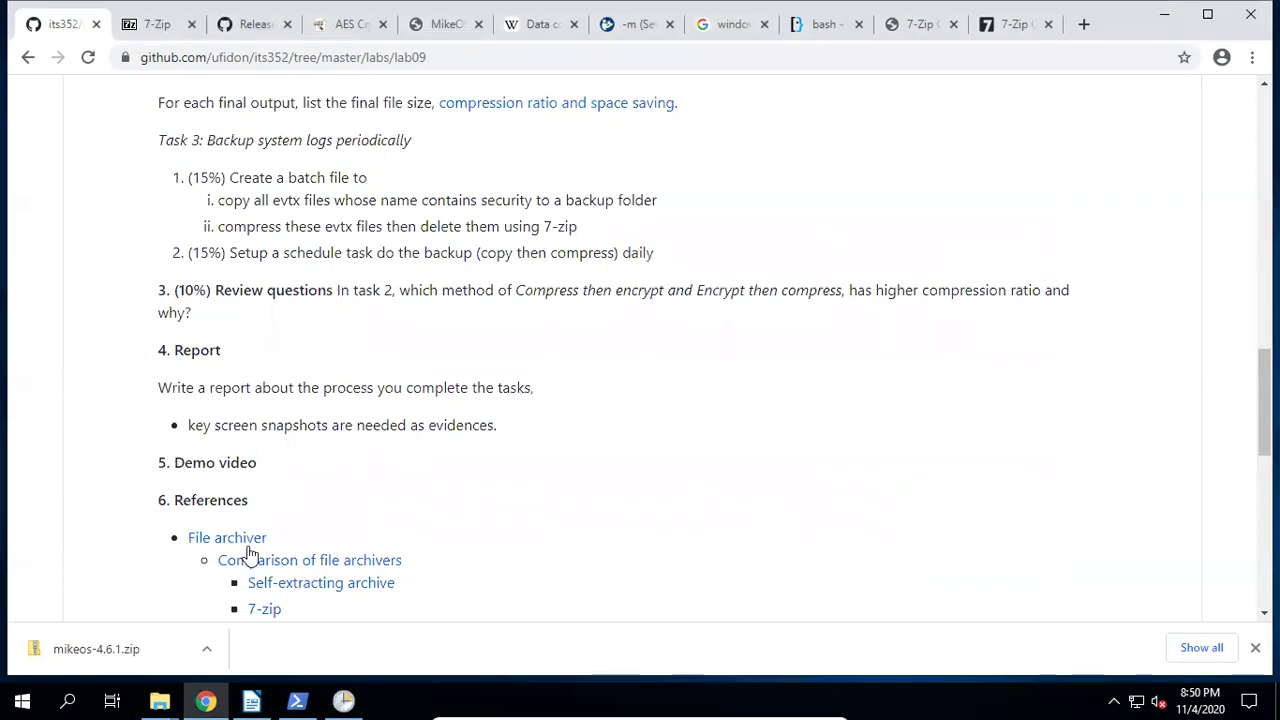
{"action": "left_click", "coordinate": [343, 701]}
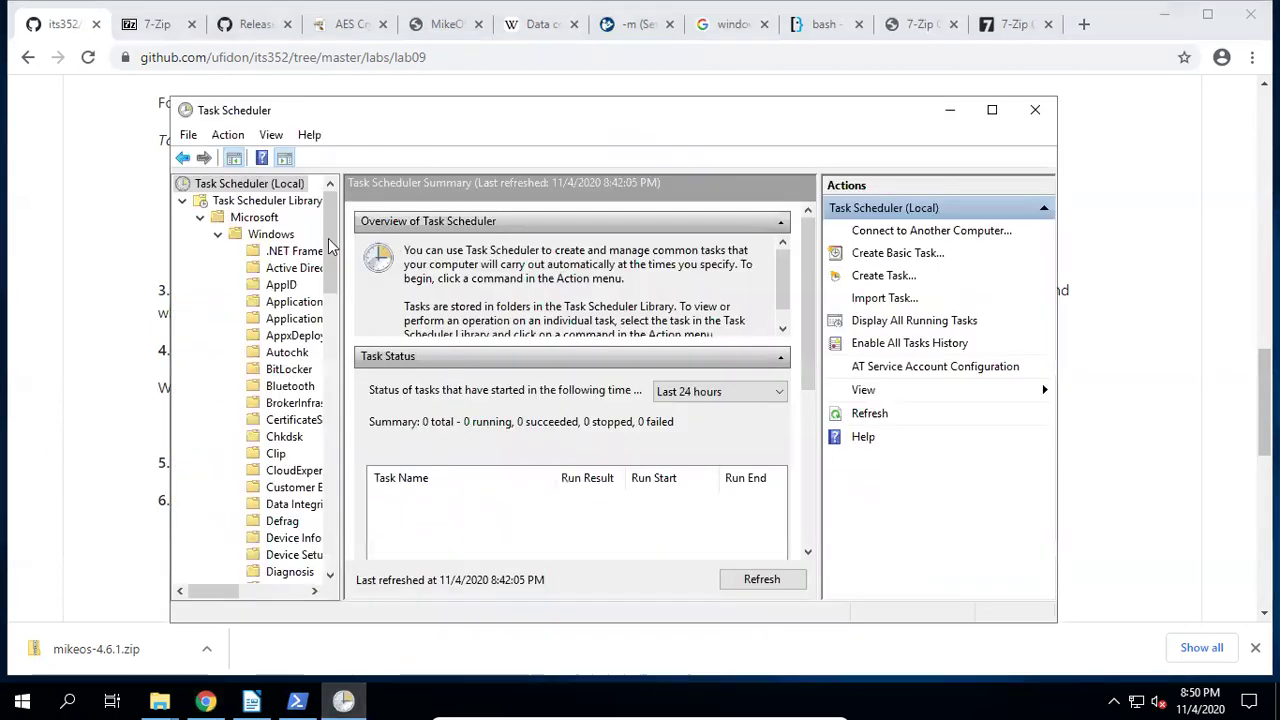
Review Backup daily's property tabs, then delete its Daily trigger and save the task
{"action": "left_click", "coordinate": [262, 203]}
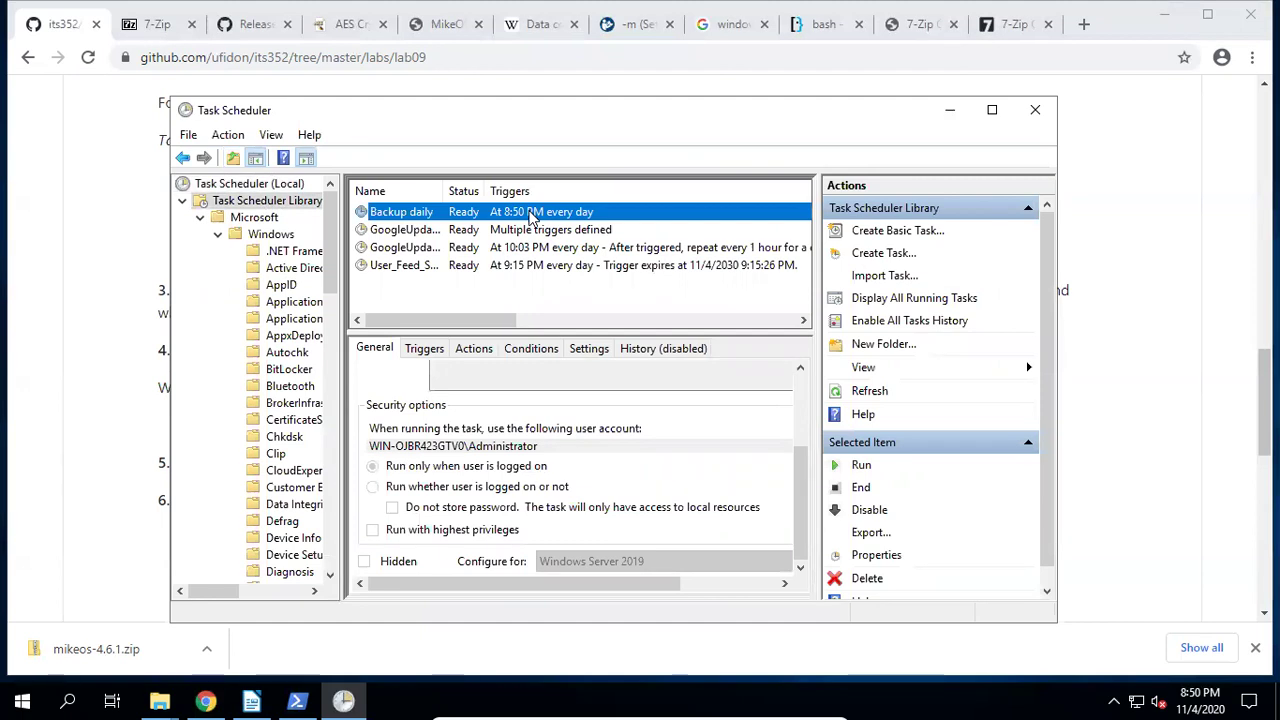
{"action": "double_click", "coordinate": [530, 214]}
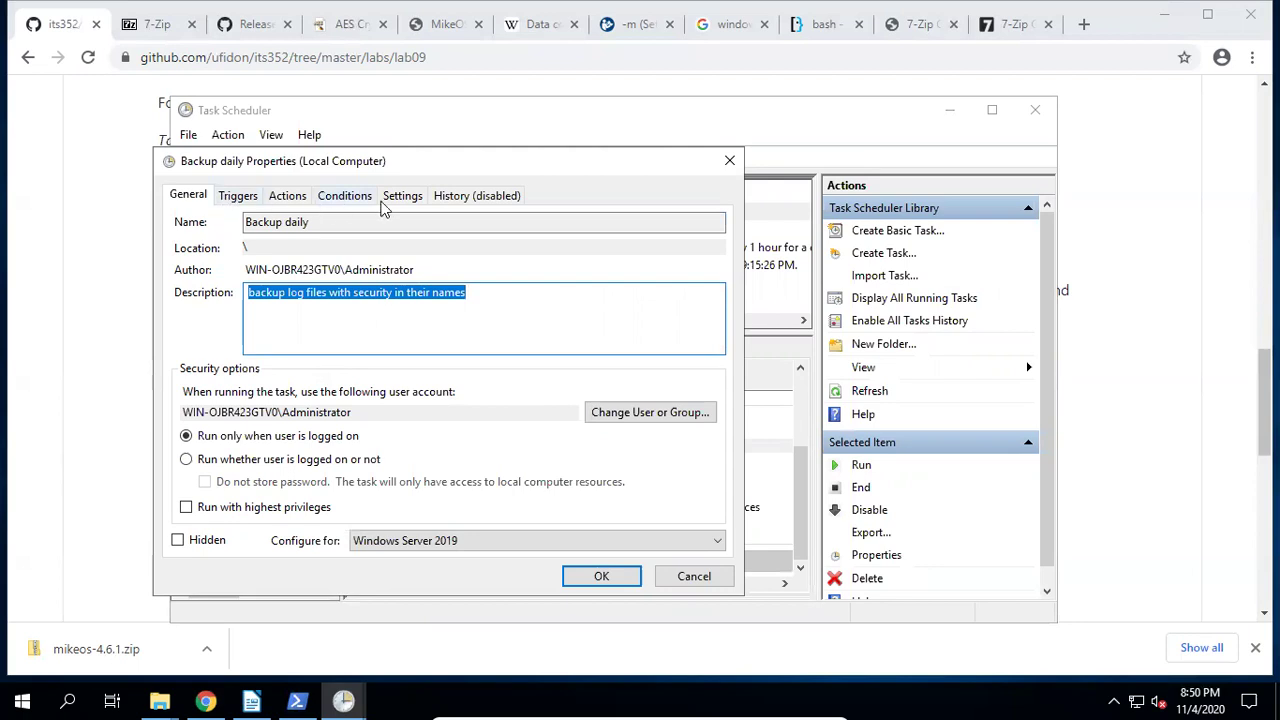
{"action": "left_click", "coordinate": [449, 197]}
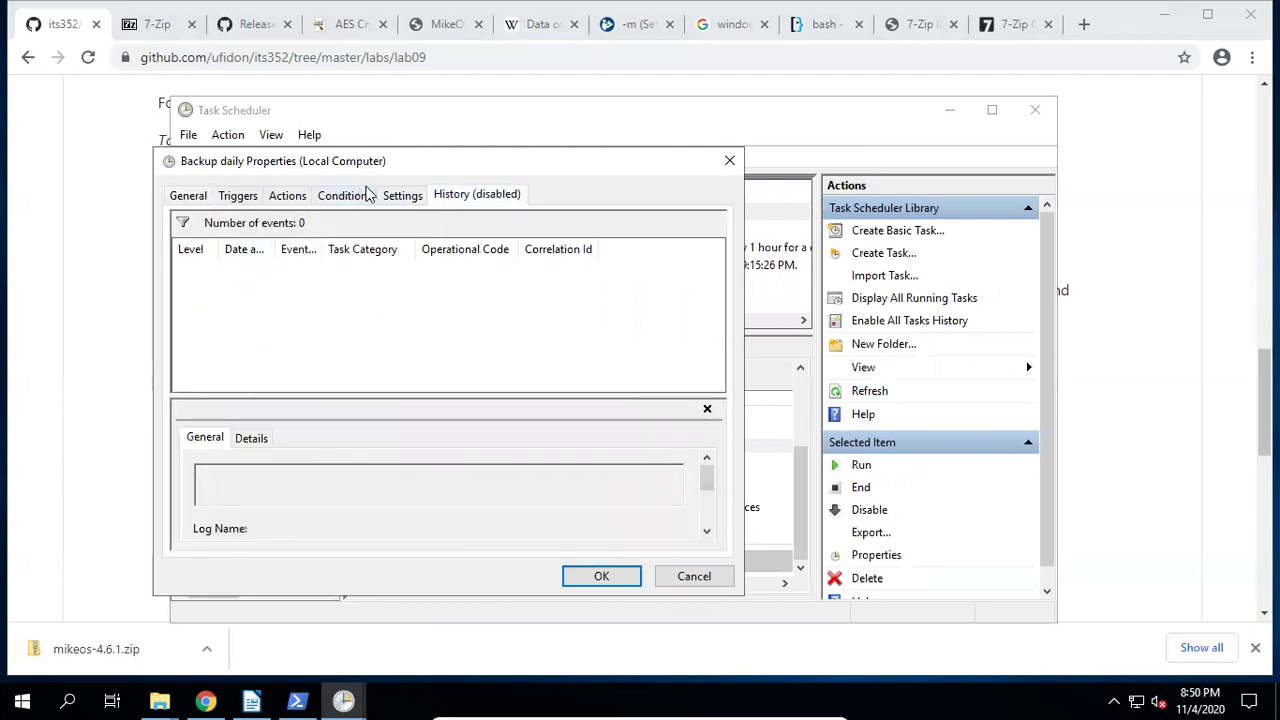
{"action": "left_click", "coordinate": [401, 198]}
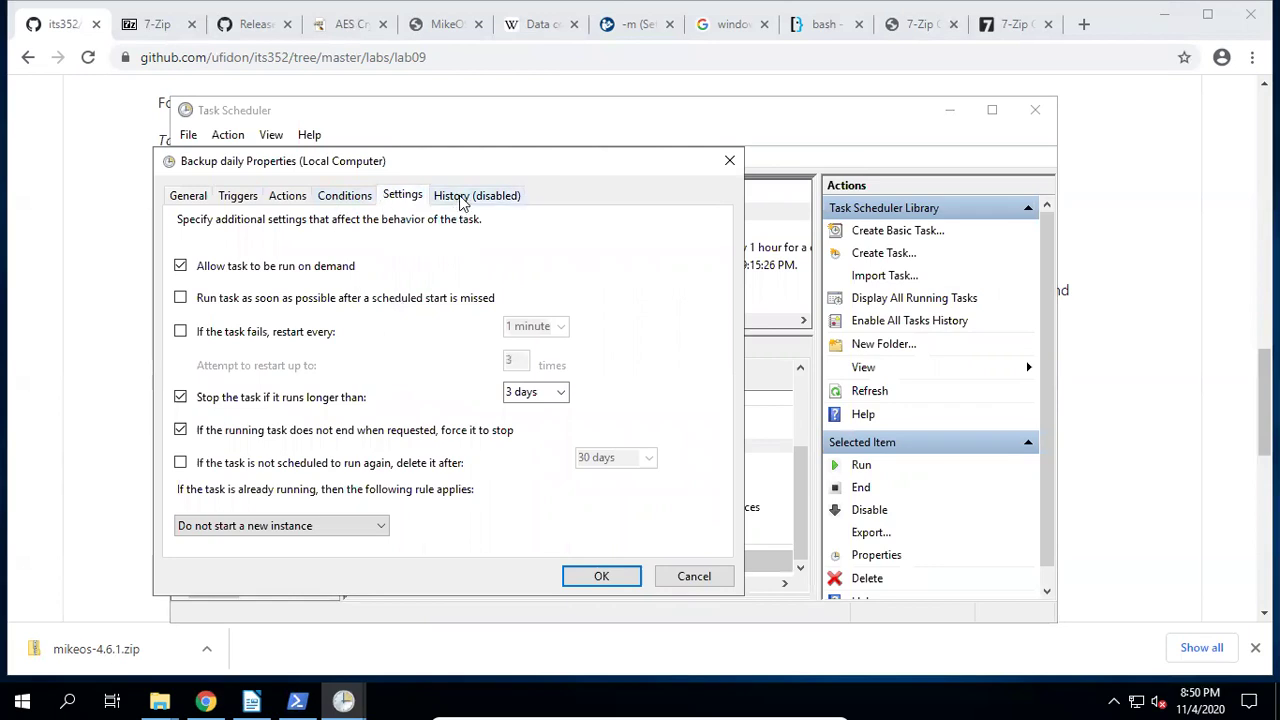
{"action": "left_click", "coordinate": [456, 199]}
{"action": "left_click", "coordinate": [346, 199]}
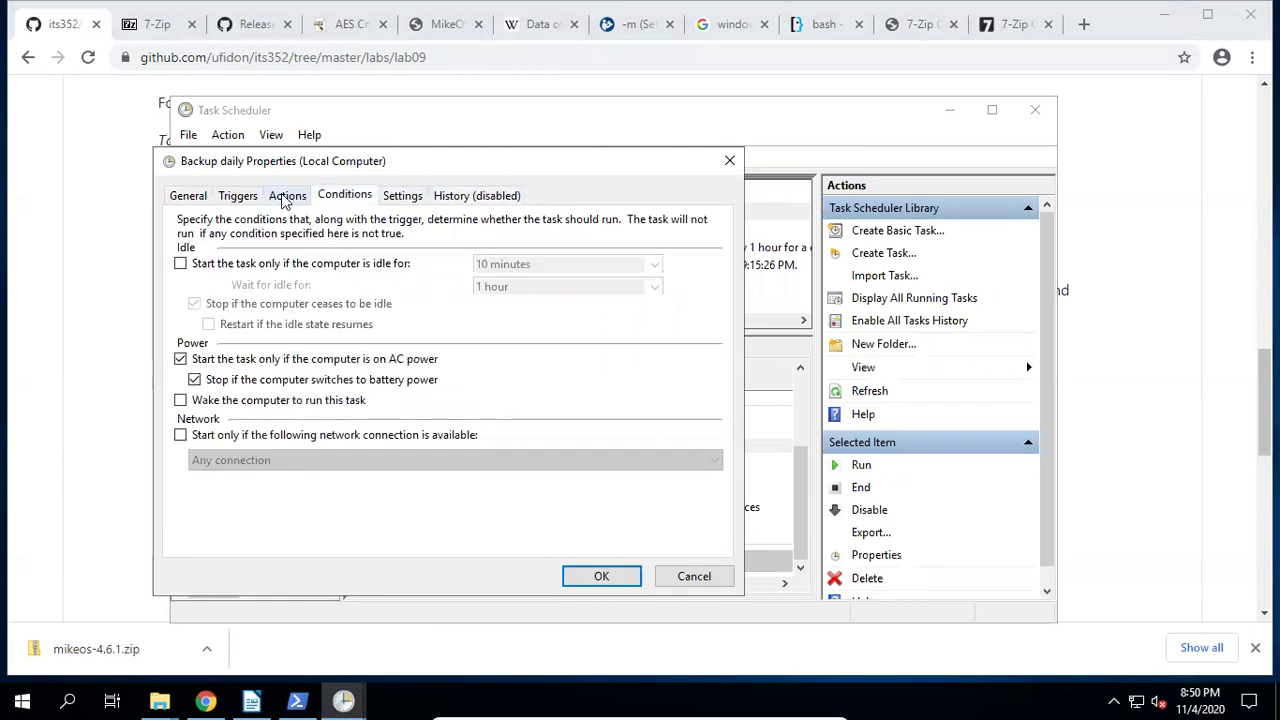
{"action": "left_click", "coordinate": [237, 197]}
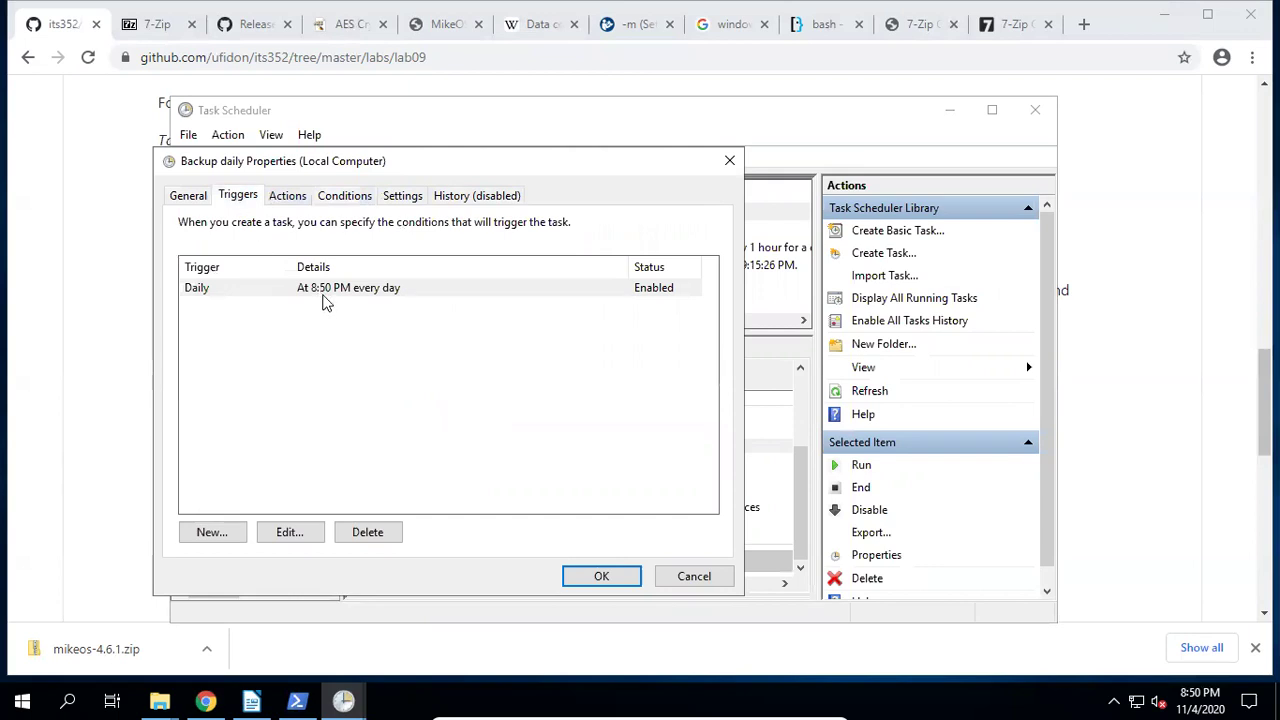
{"action": "left_click", "coordinate": [370, 288]}
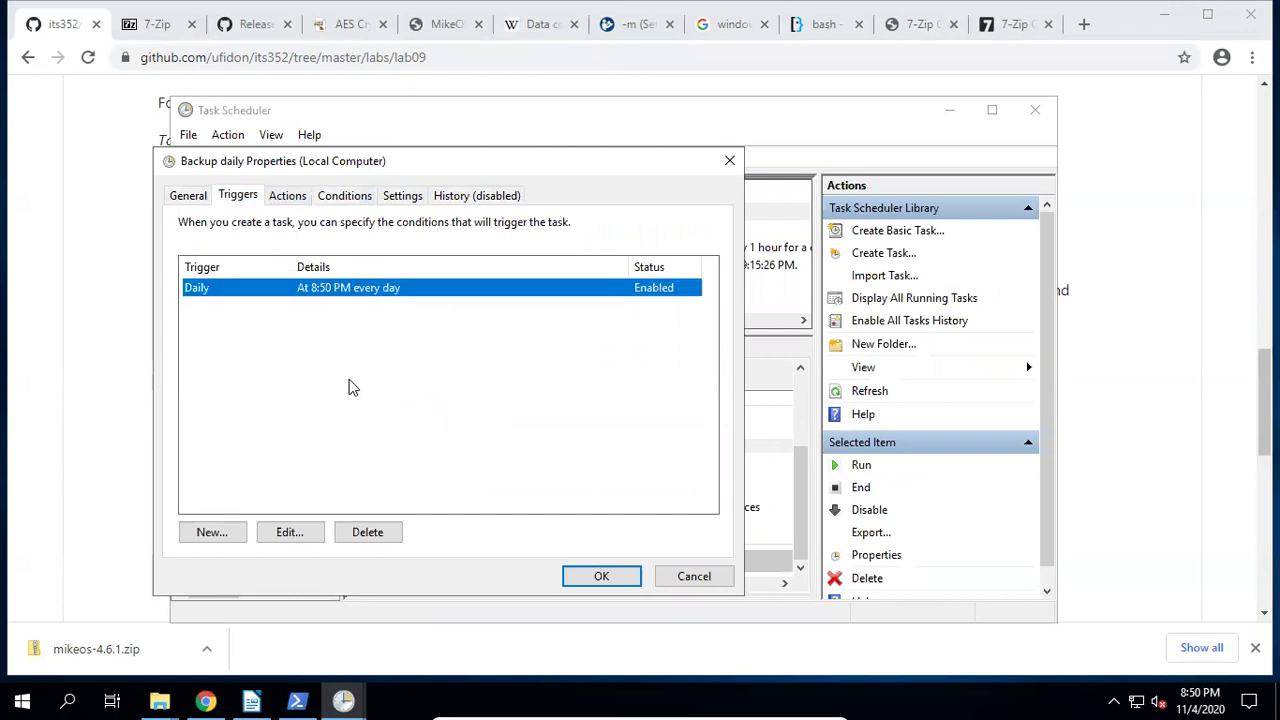
{"action": "left_click", "coordinate": [364, 533]}
{"action": "left_click", "coordinate": [573, 579]}
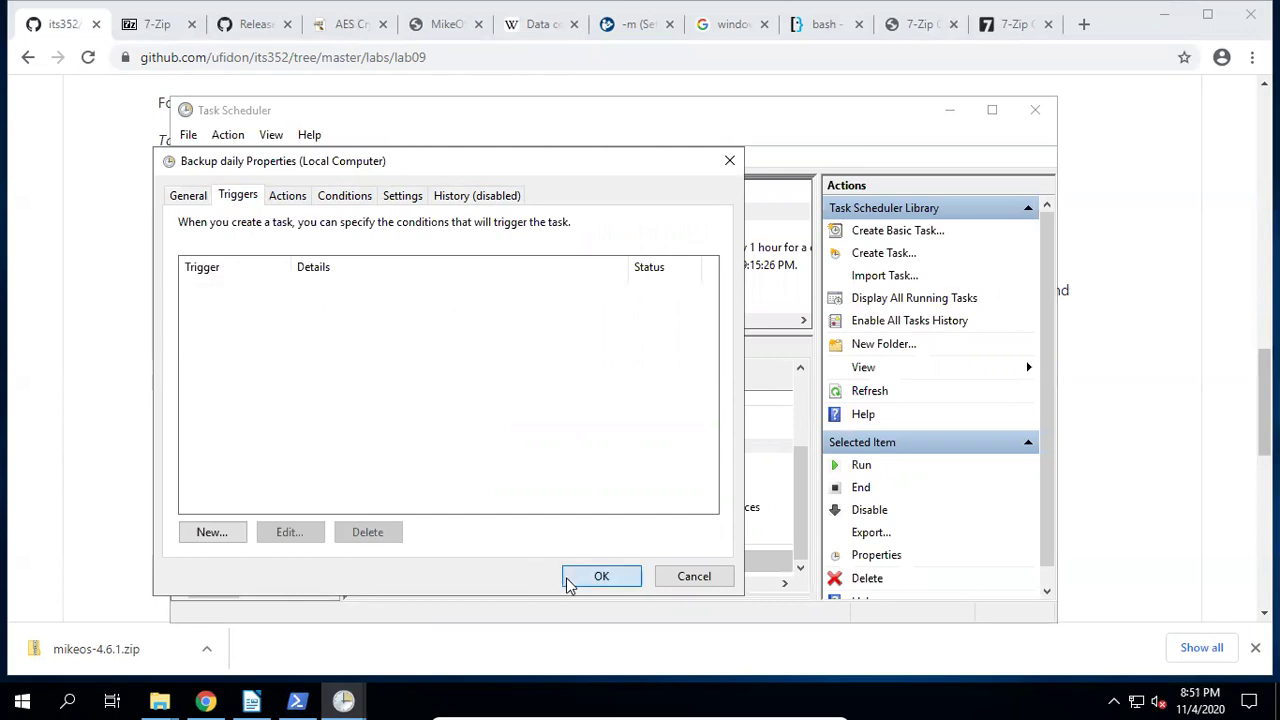
Close Task Scheduler, leaving the GitHub lab09 Task 3 backup instructions visible in Chrome
{"action": "left_click", "coordinate": [1034, 110]}
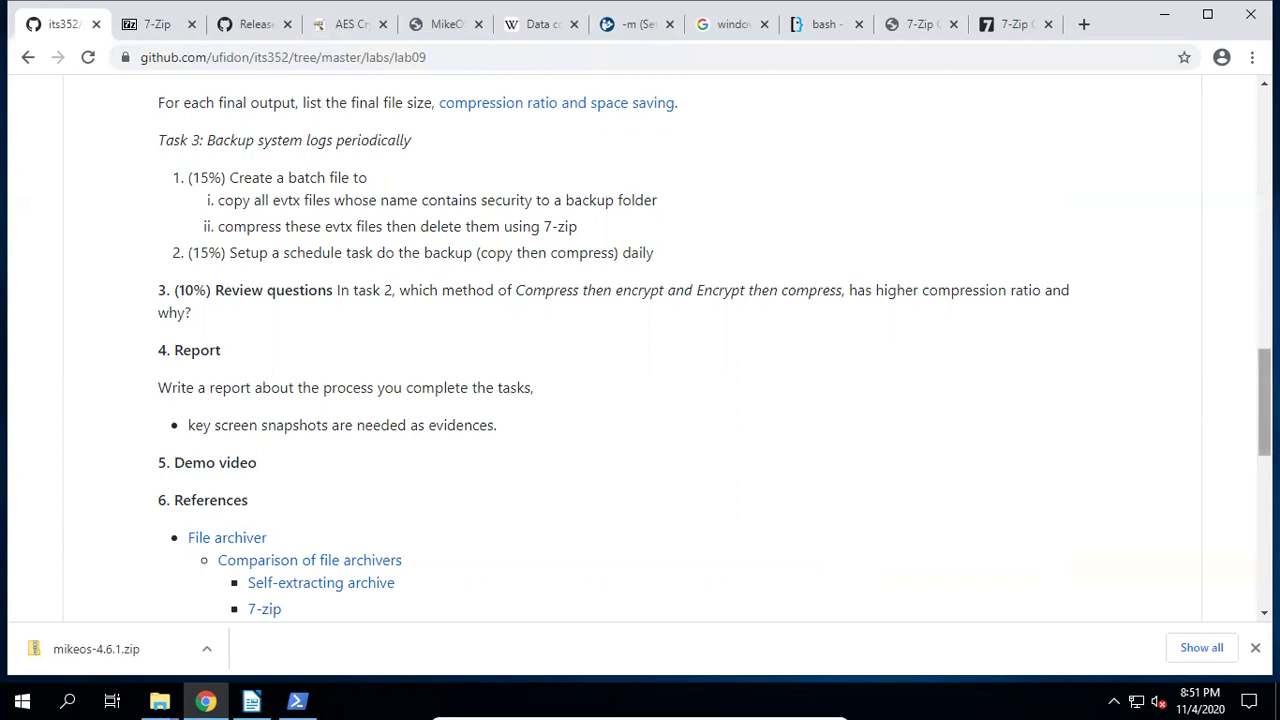
{"action": "left_click_drag", "start_coordinate": [1264, 400], "coordinate": [1264, 403]}
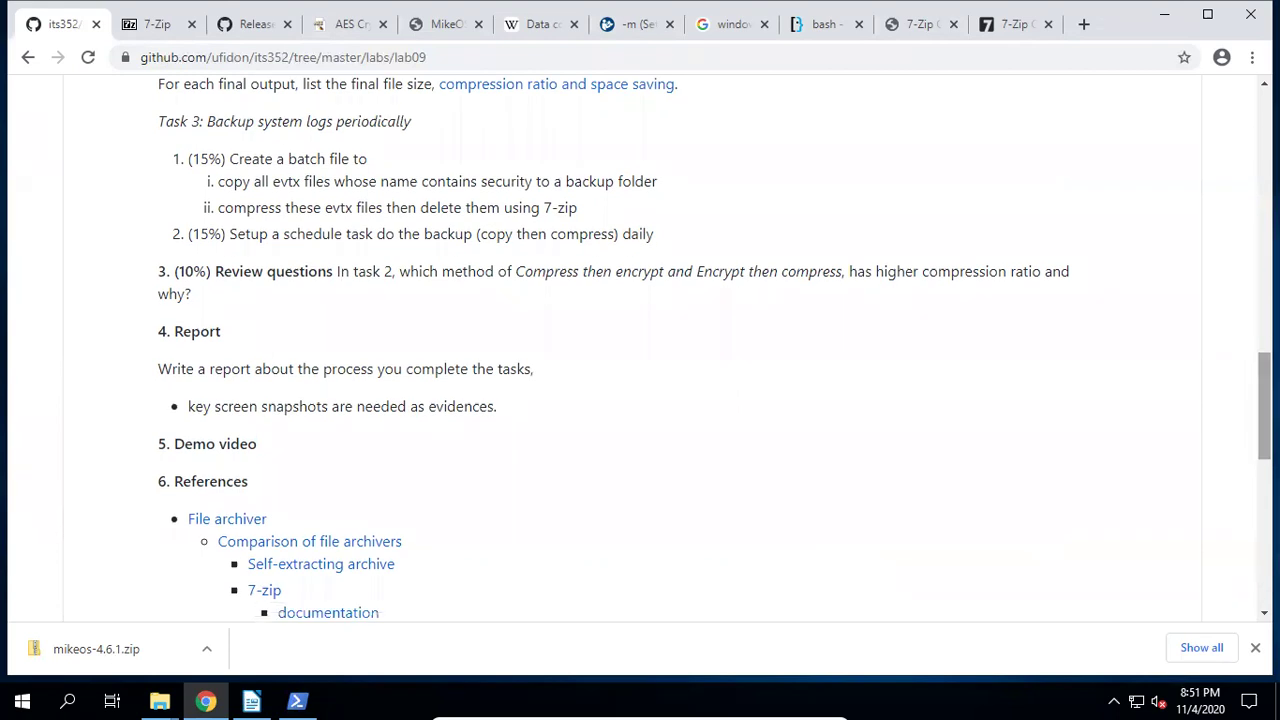